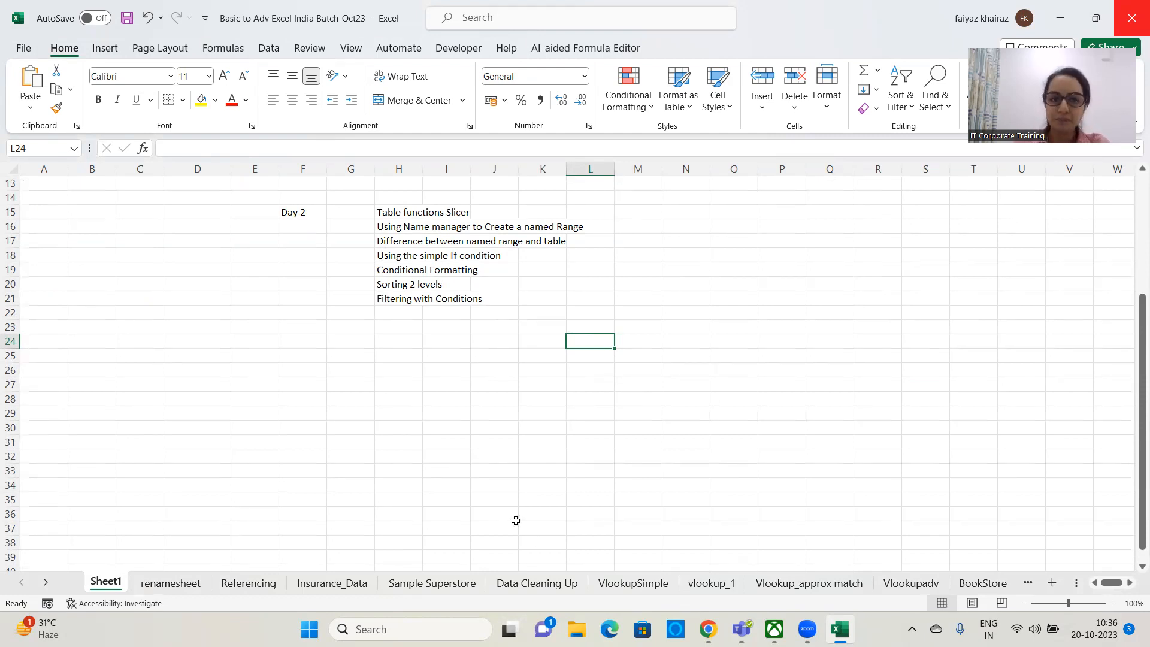
# Step: Convert the data range A1:E28618 on the Insurance_Data sheet into a table with headers, and apply the black banded table style
pyautogui.click(352, 581)
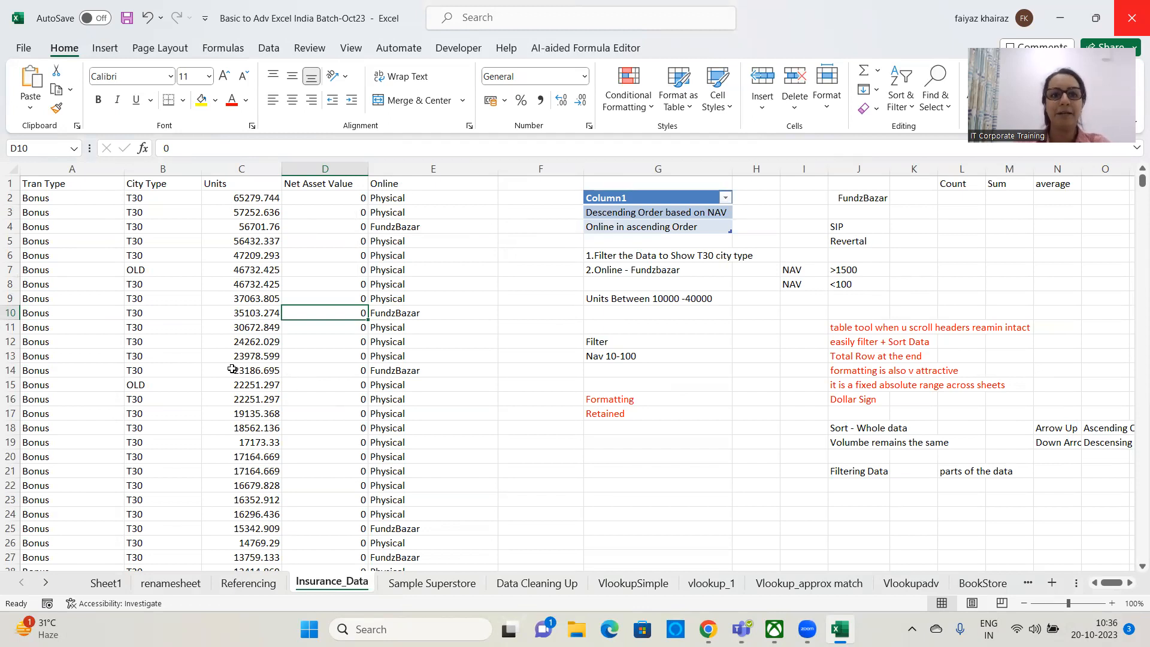
pyautogui.click(178, 271)
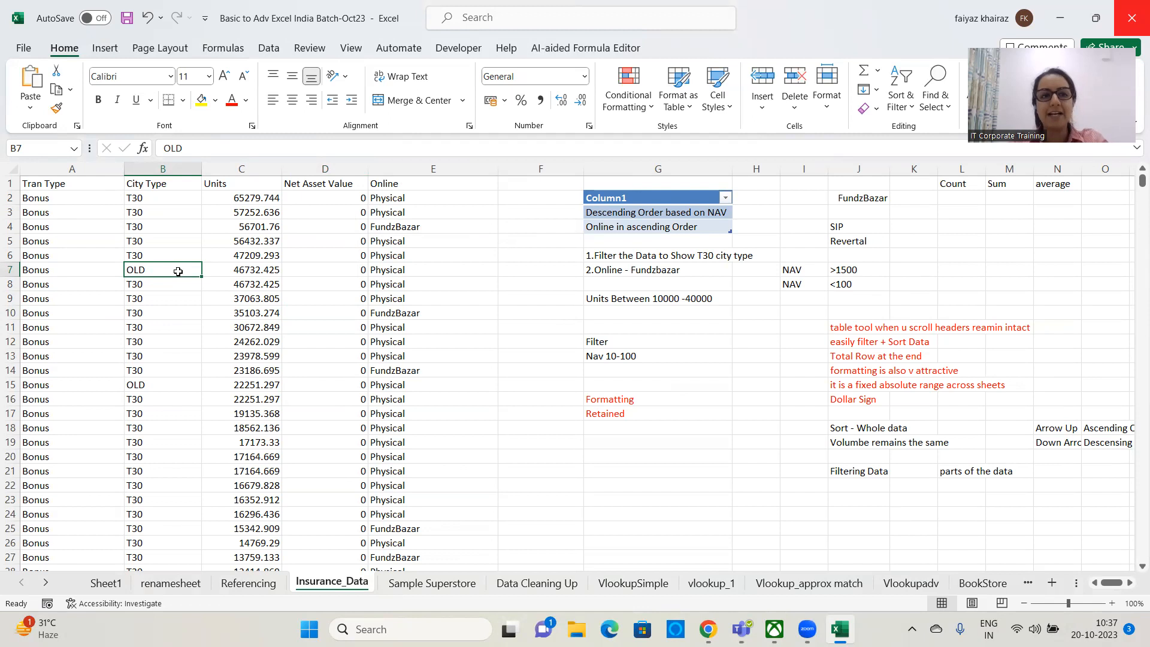
pyautogui.hotkey('ctrl', 'a')
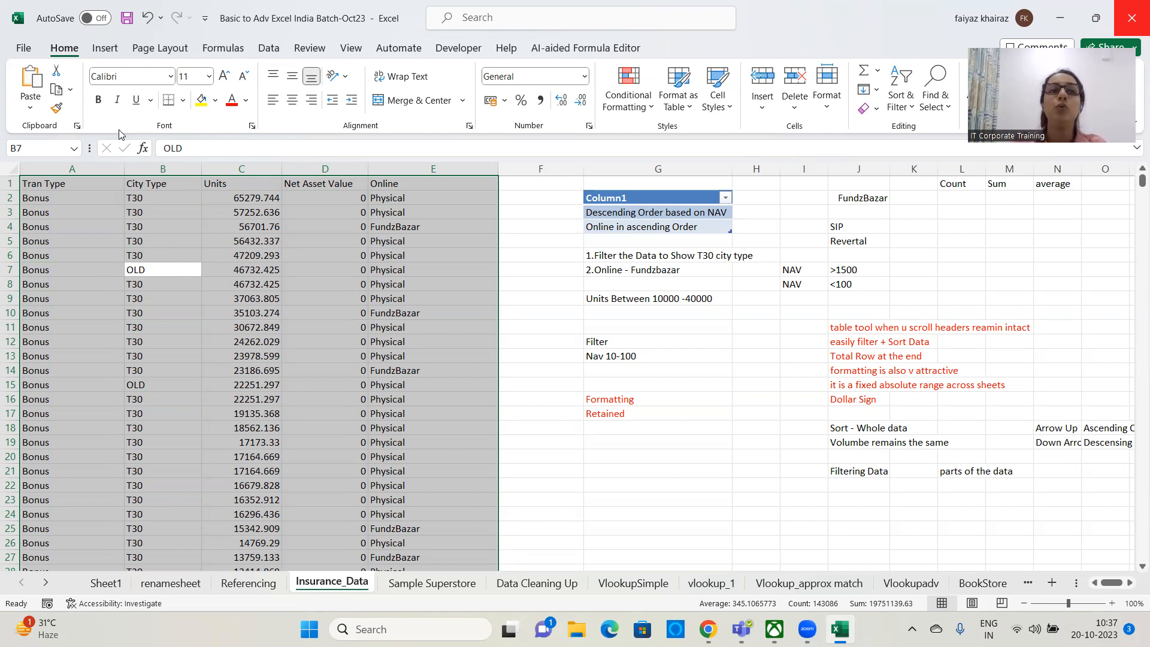
pyautogui.click(107, 49)
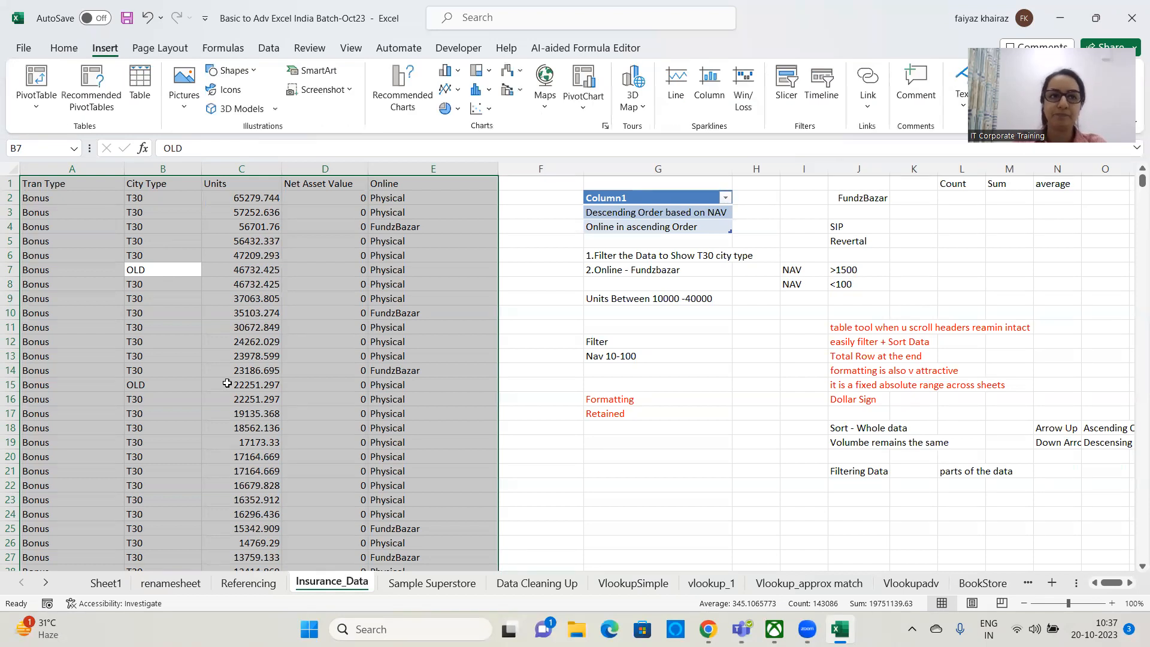
pyautogui.click(144, 86)
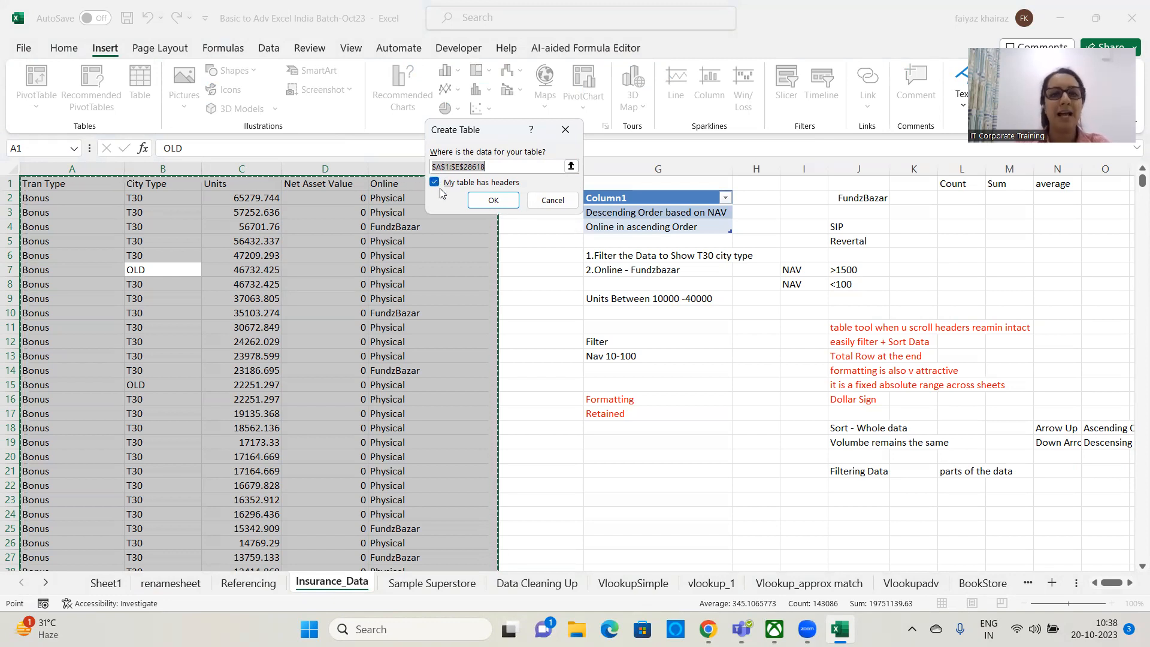
pyautogui.click(494, 201)
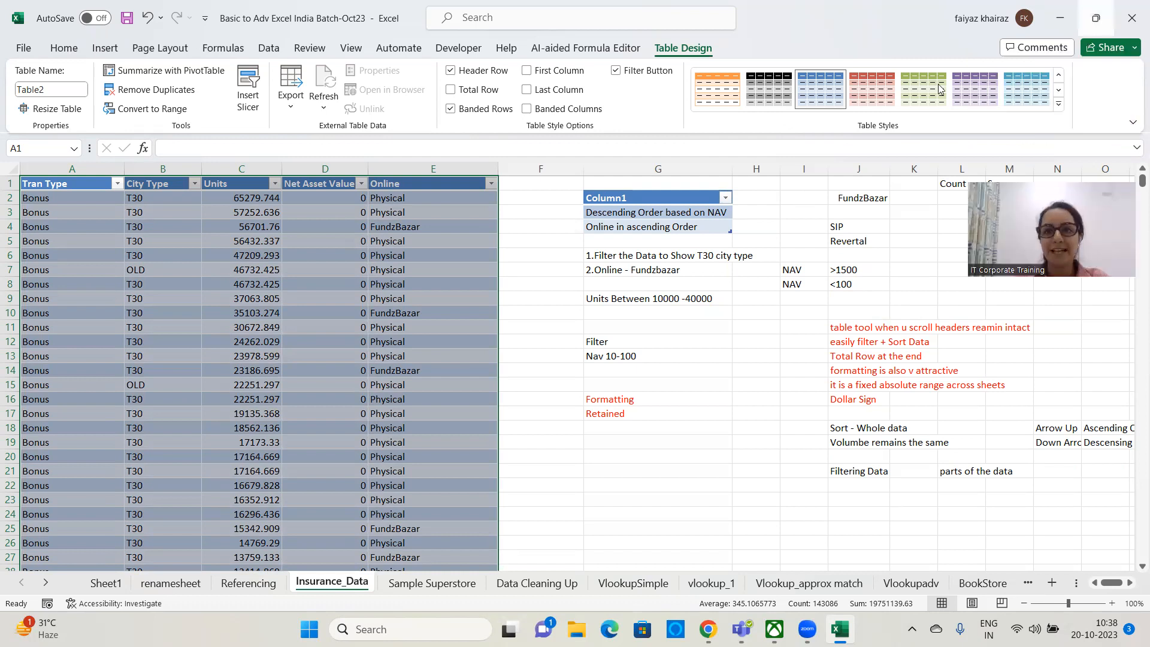
pyautogui.click(923, 89)
pyautogui.click(769, 89)
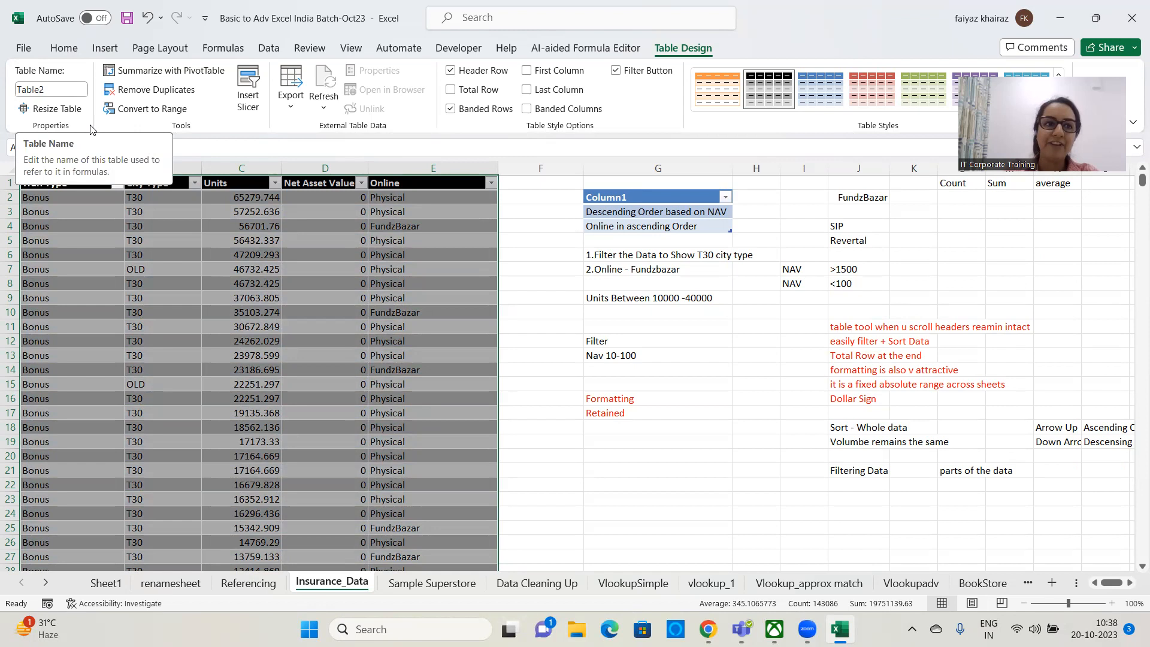
# Step: Select the whole Table2 range by its name and check where the table ends
pyautogui.click(78, 149)
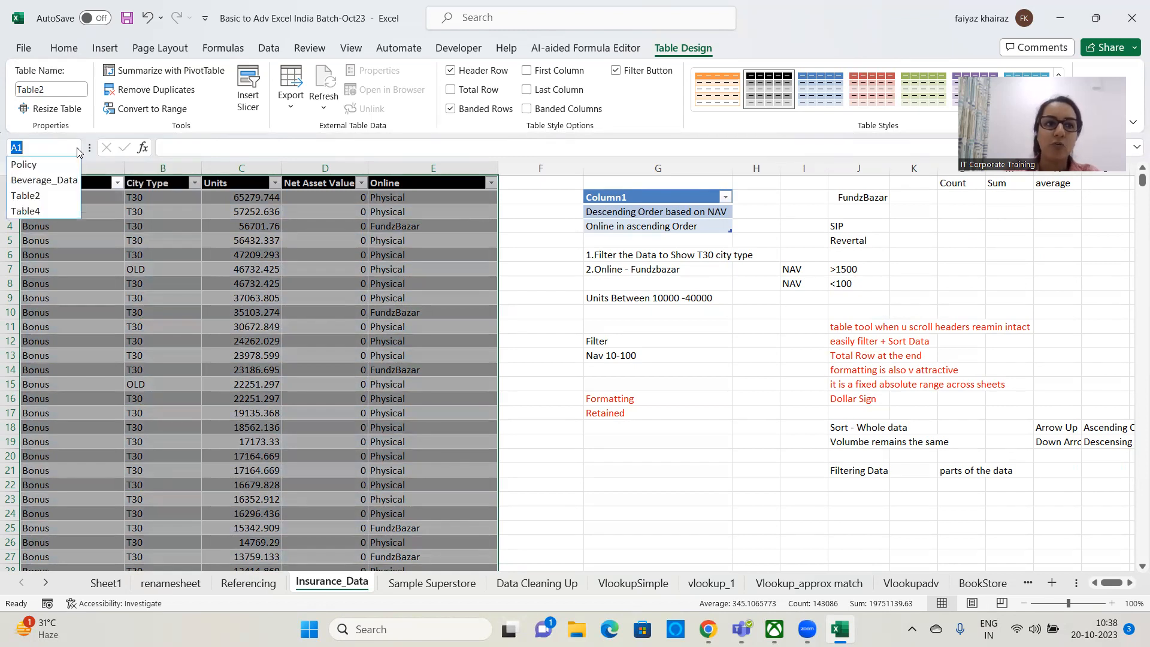
pyautogui.click(44, 196)
pyautogui.scroll(1, 527, 448)
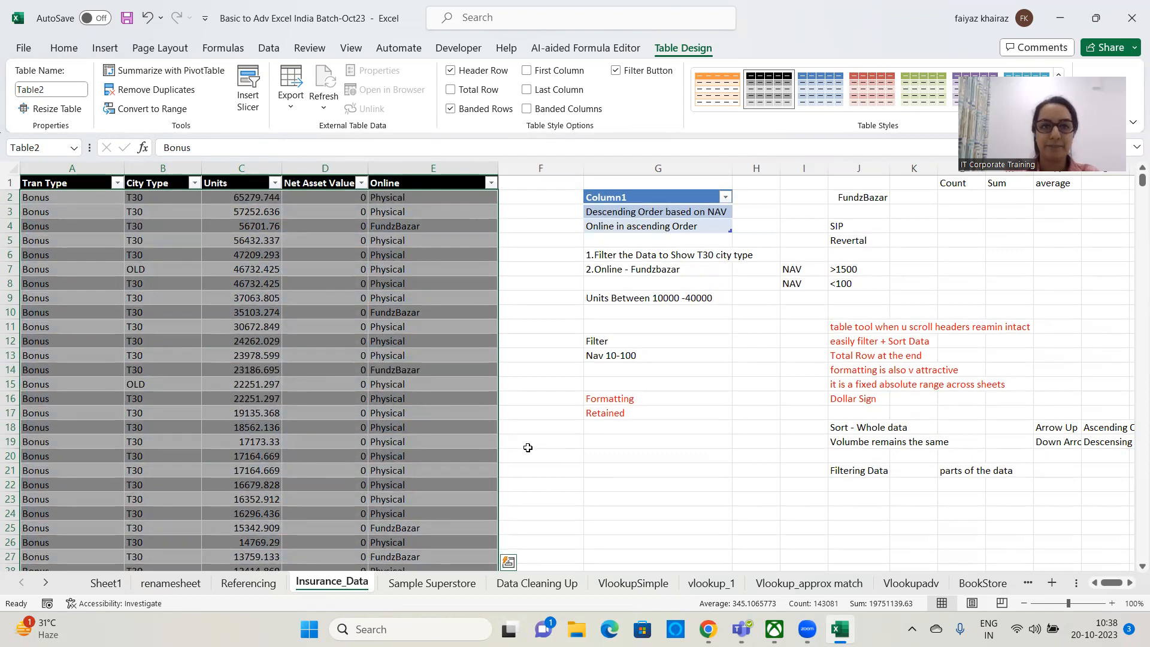
pyautogui.scroll(-19, 526, 450)
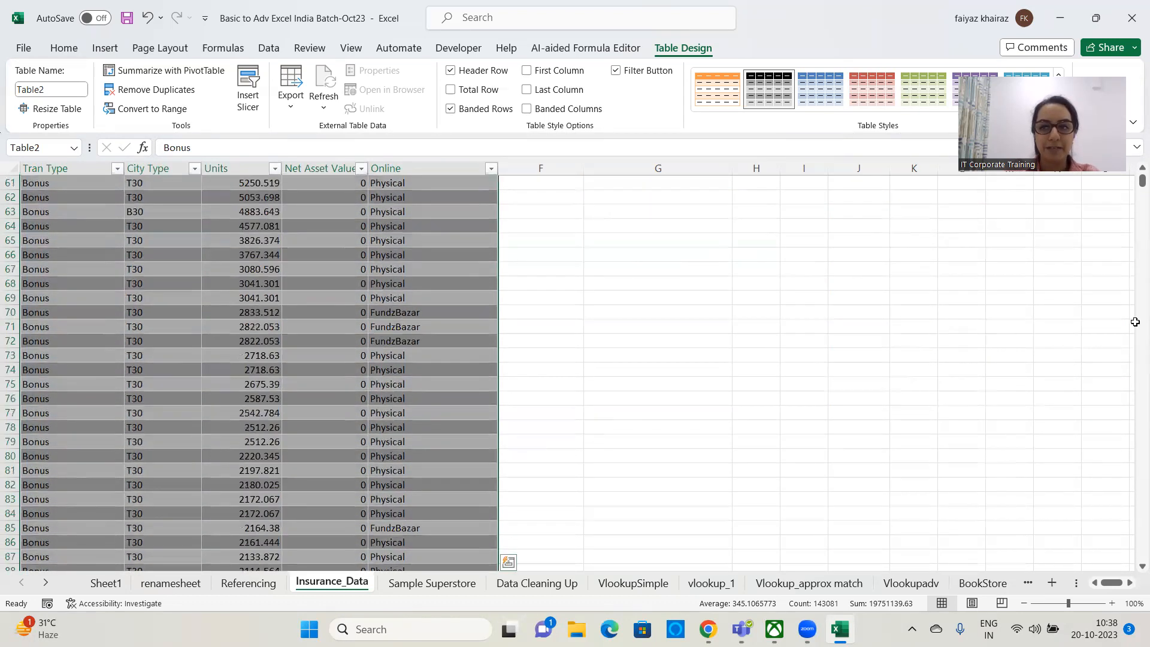
pyautogui.moveTo(1142, 180); pyautogui.dragTo(1132, 563)
pyautogui.scroll(-5, 634, 480)
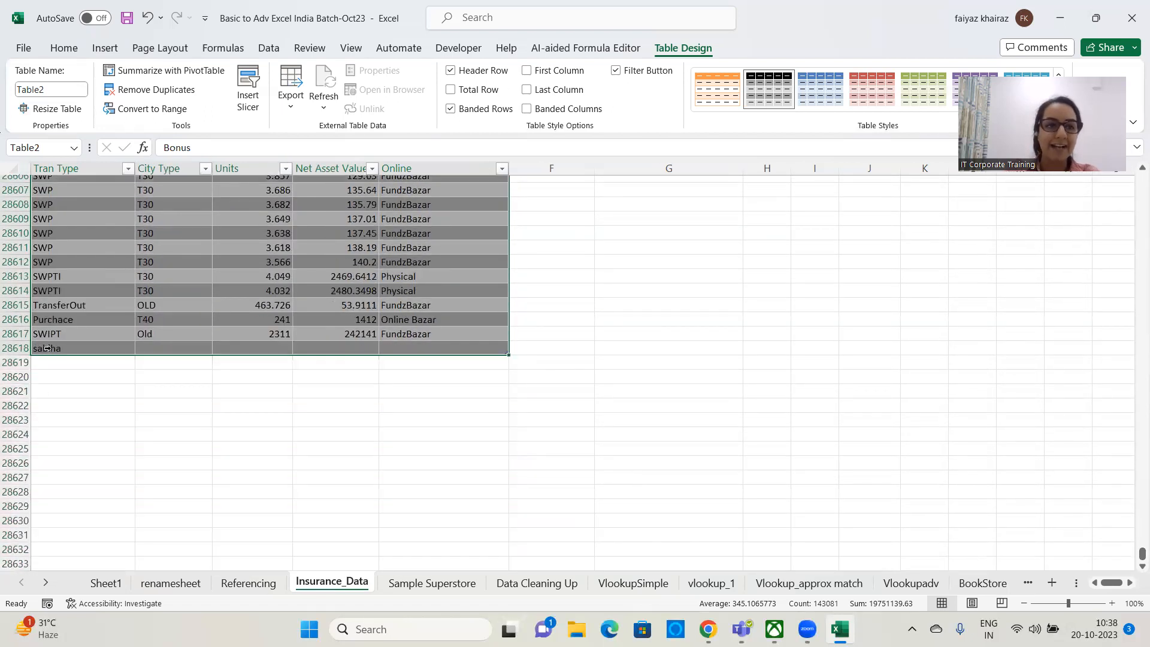
# Step: In the last table row, 28618, enter T40 as the City Type and 2113 as the Units
pyautogui.click(47, 348)
pyautogui.click(204, 352)
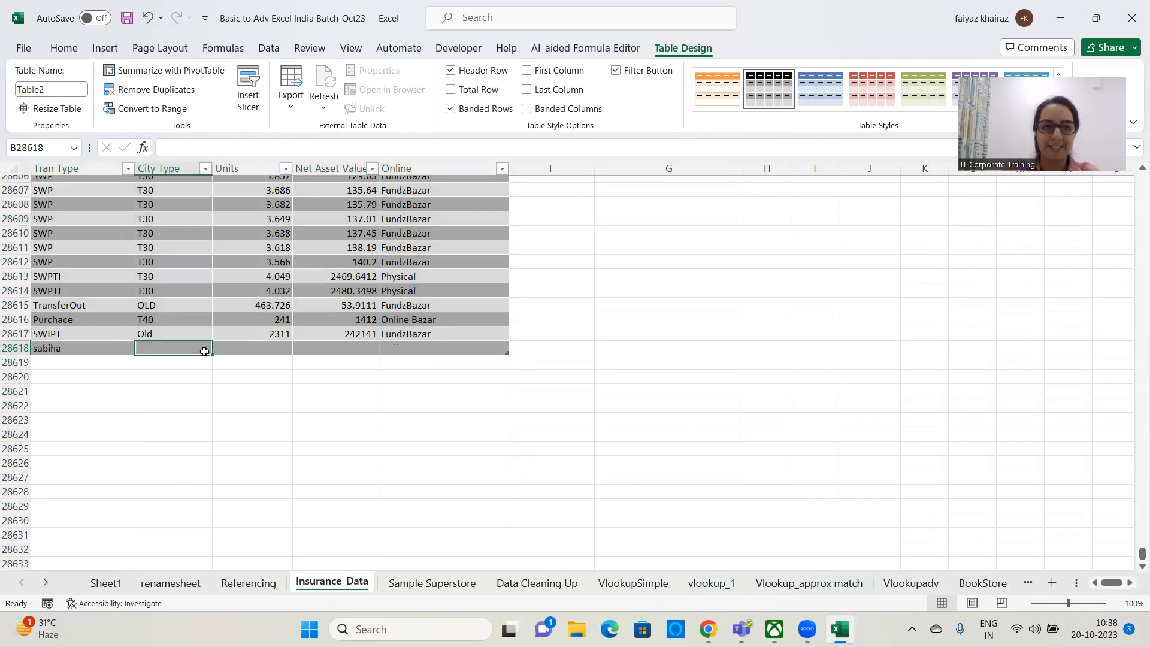
pyautogui.write('T40')
pyautogui.press('Tab')
pyautogui.write('wqeqw')
pyautogui.press('BackSpace')
pyautogui.press('BackSpace')
pyautogui.press('BackSpace')
pyautogui.press('BackSpace')
pyautogui.press('BackSpace')
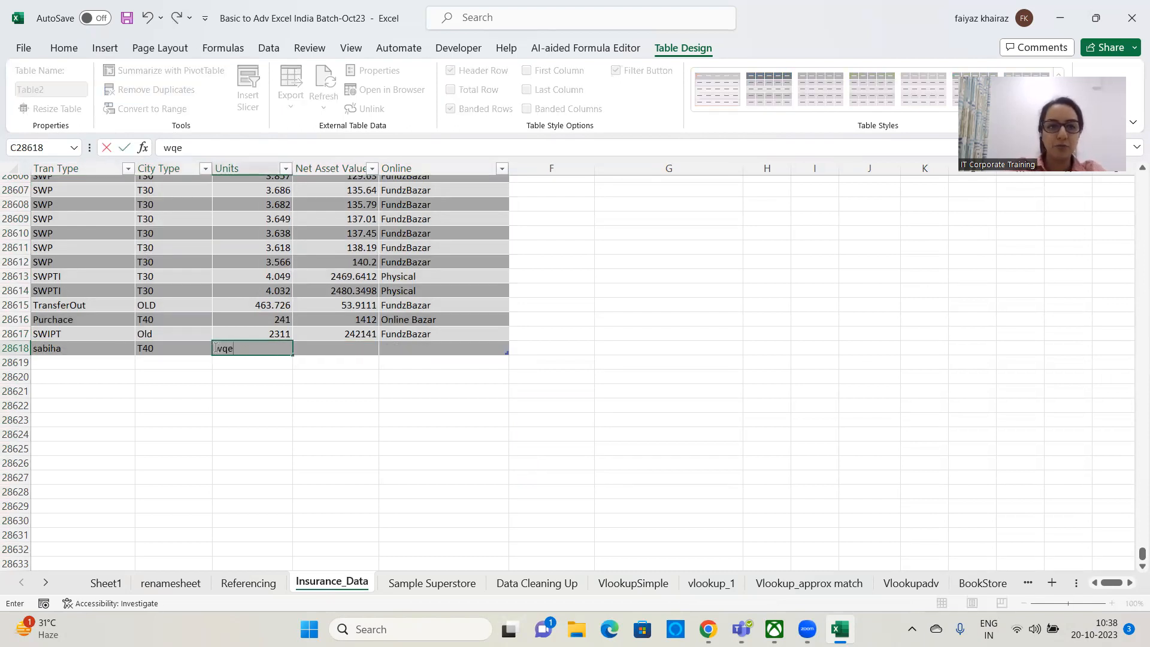
pyautogui.write('2113')
pyautogui.press('Tab')
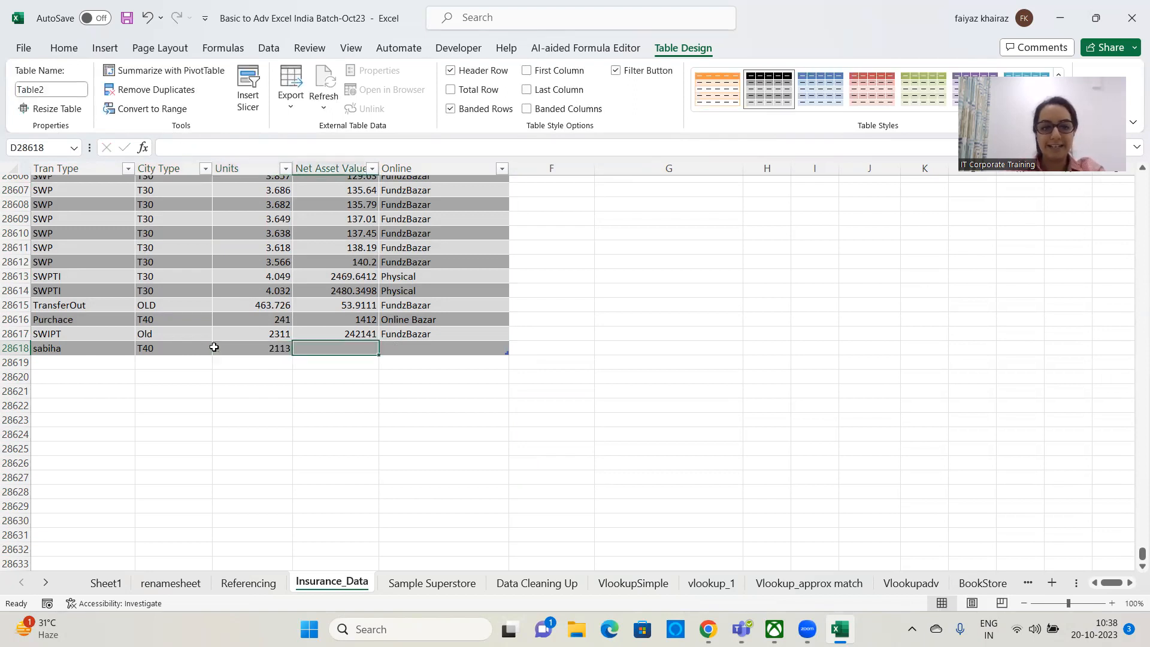
# Step: Complete row 28618 with 32443 as the Net Asset Value and Online Bazar in the Online column
pyautogui.write('32443')
pyautogui.press('Tab')
pyautogui.write('oN')
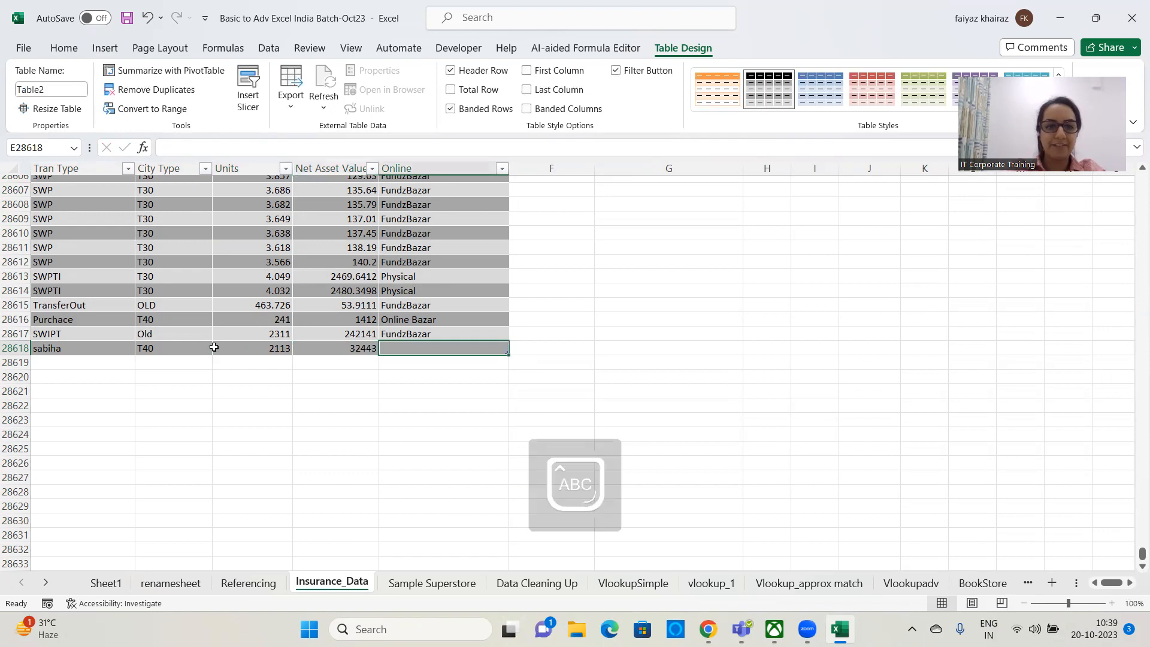
pyautogui.press('Return')
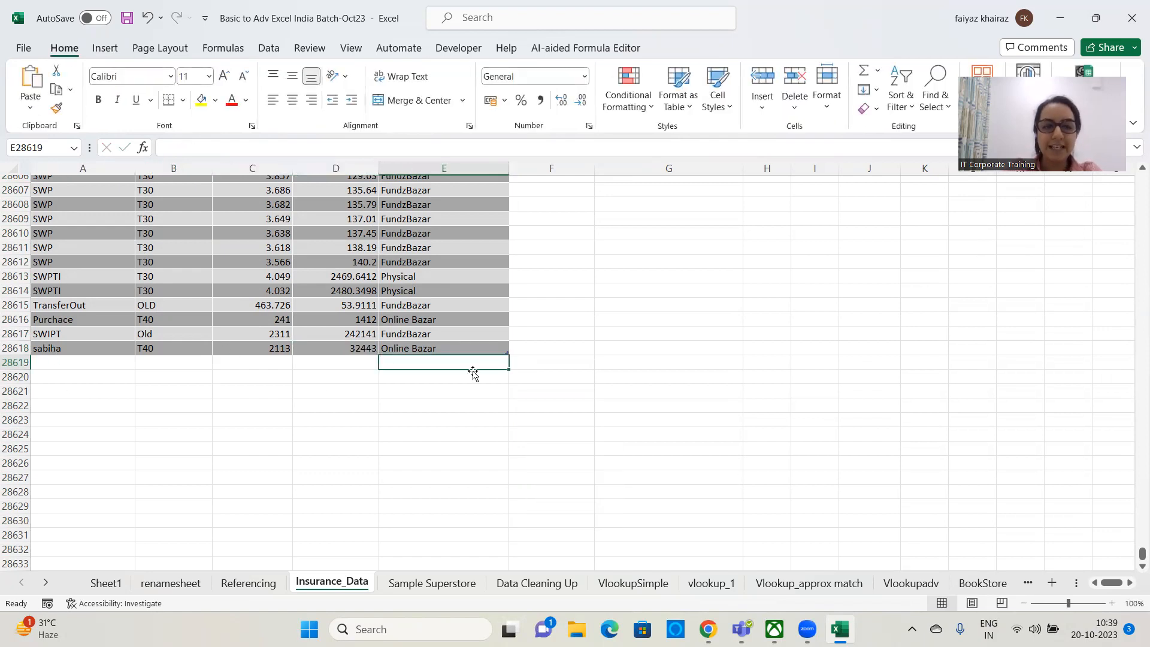
# Step: Reselect Table2 by its name and check that the selection covers the completed last row
pyautogui.click(74, 148)
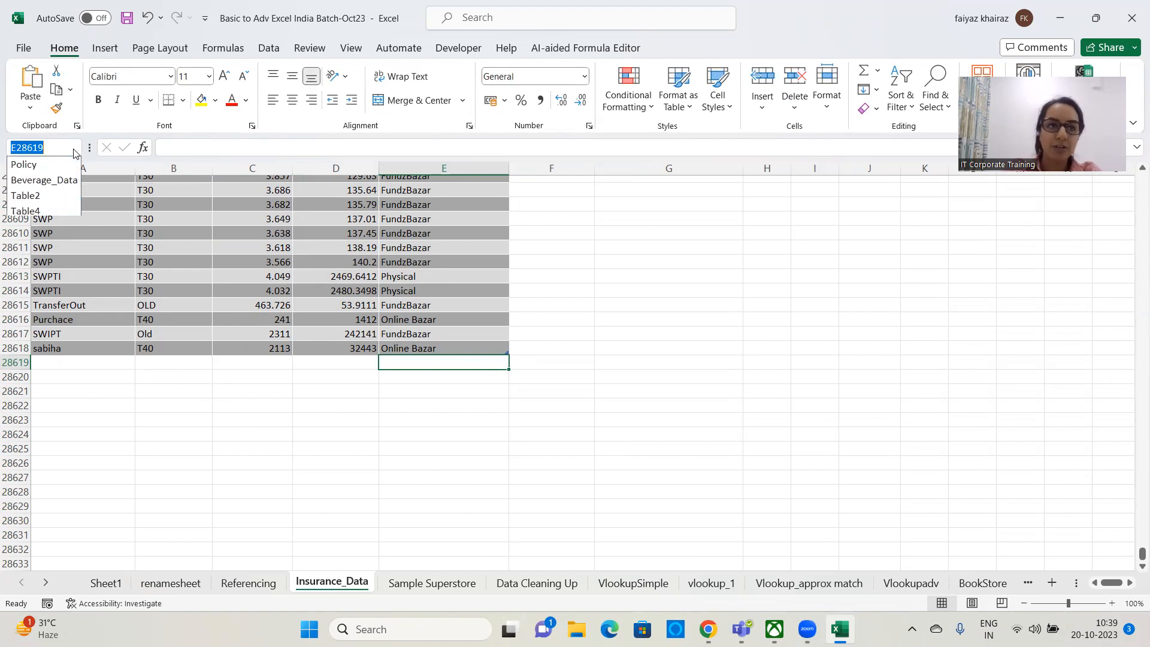
pyautogui.click(54, 197)
pyautogui.moveTo(1142, 181); pyautogui.dragTo(1133, 607)
pyautogui.scroll(-11, 837, 501)
pyautogui.scroll(-12, 937, 491)
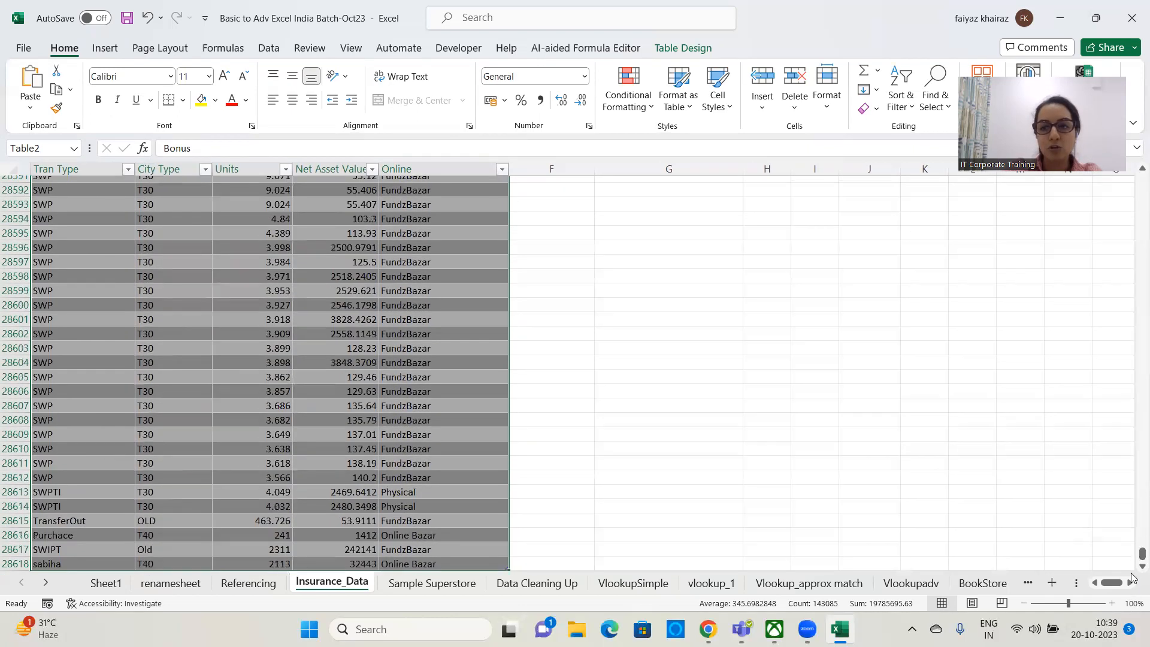
pyautogui.scroll(-2, 1133, 572)
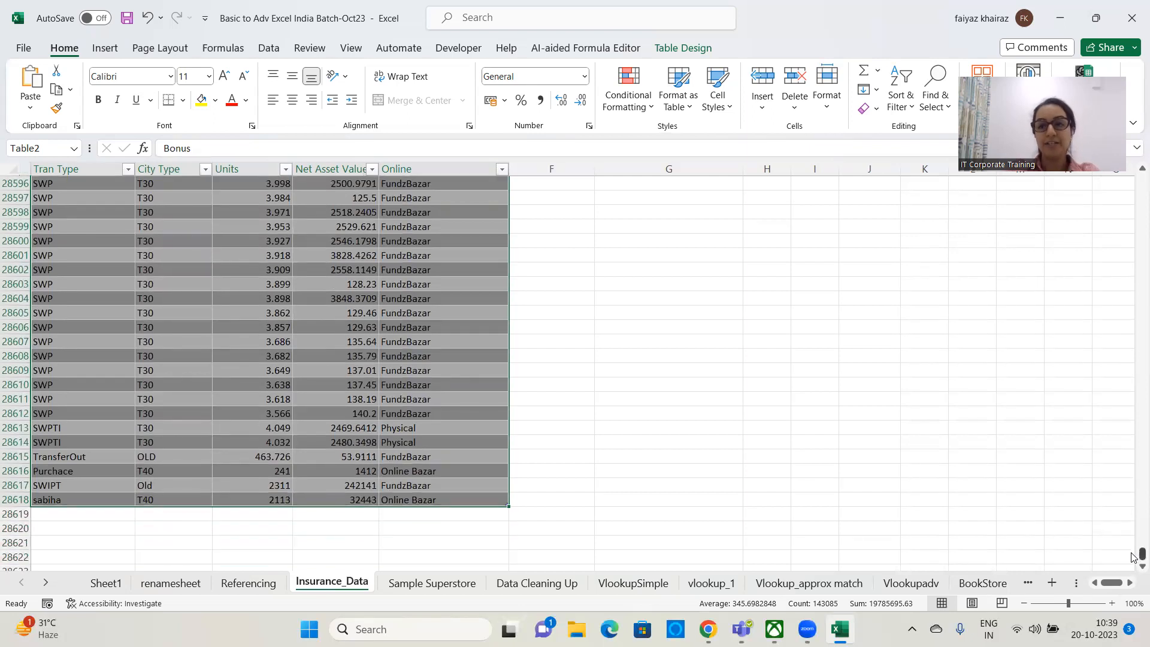
pyautogui.moveTo(1134, 557); pyautogui.dragTo(1138, 179)
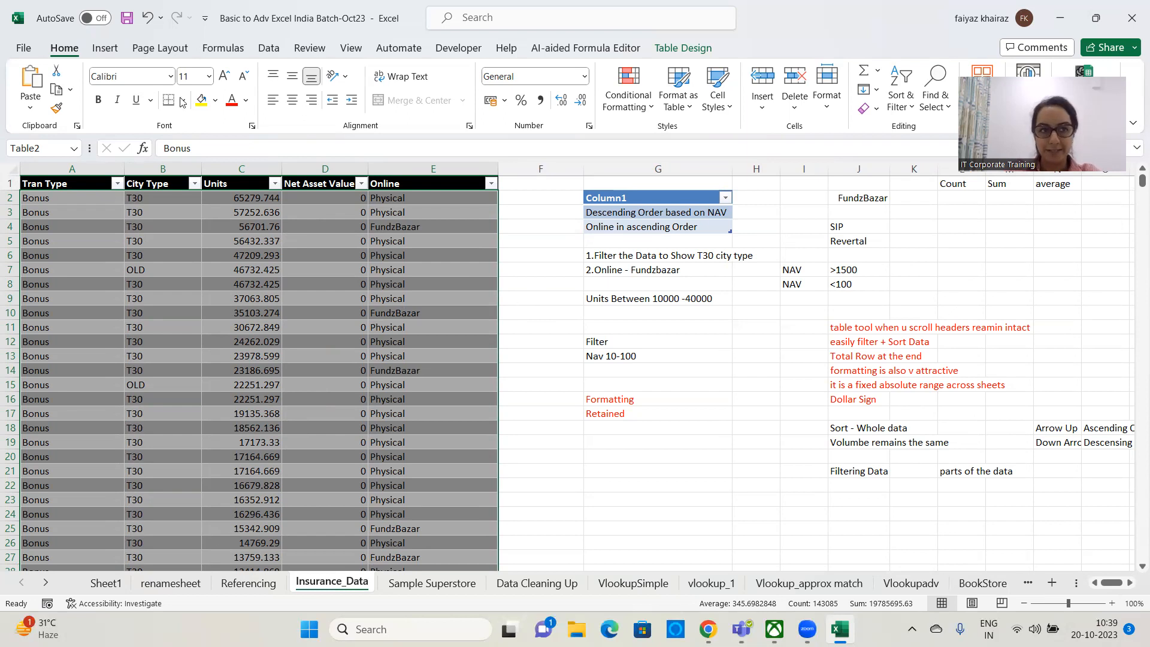
# Step: Insert a City Type slicer for the insurance table and place it directly beside the table, over columns F and G
pyautogui.click(313, 270)
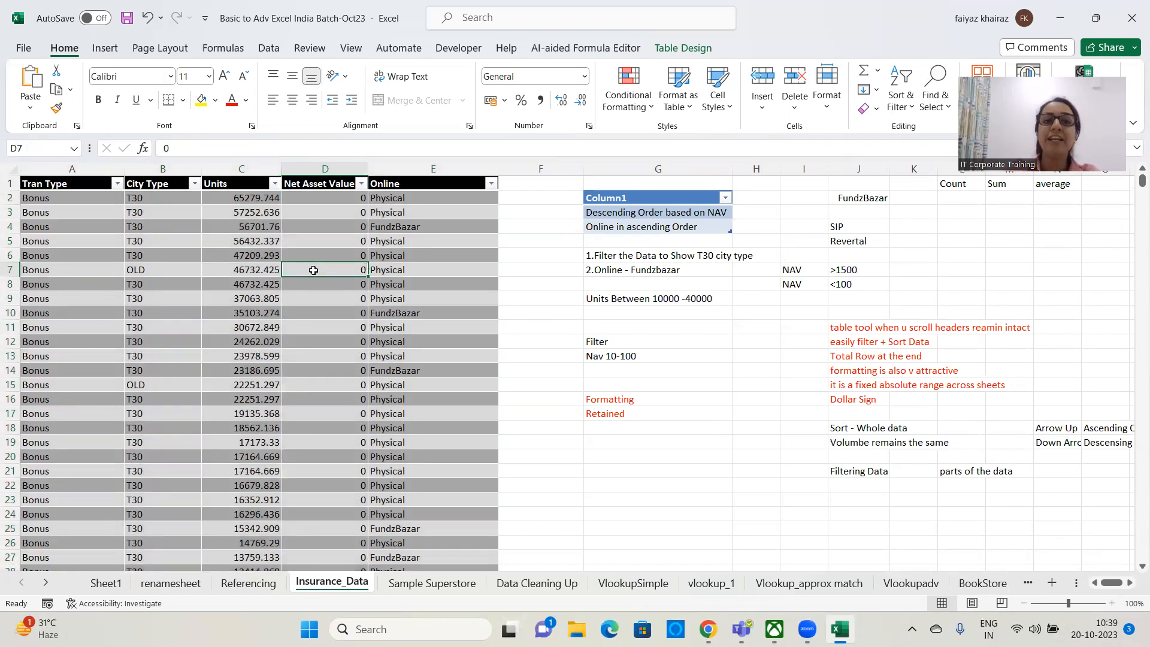
pyautogui.click(676, 52)
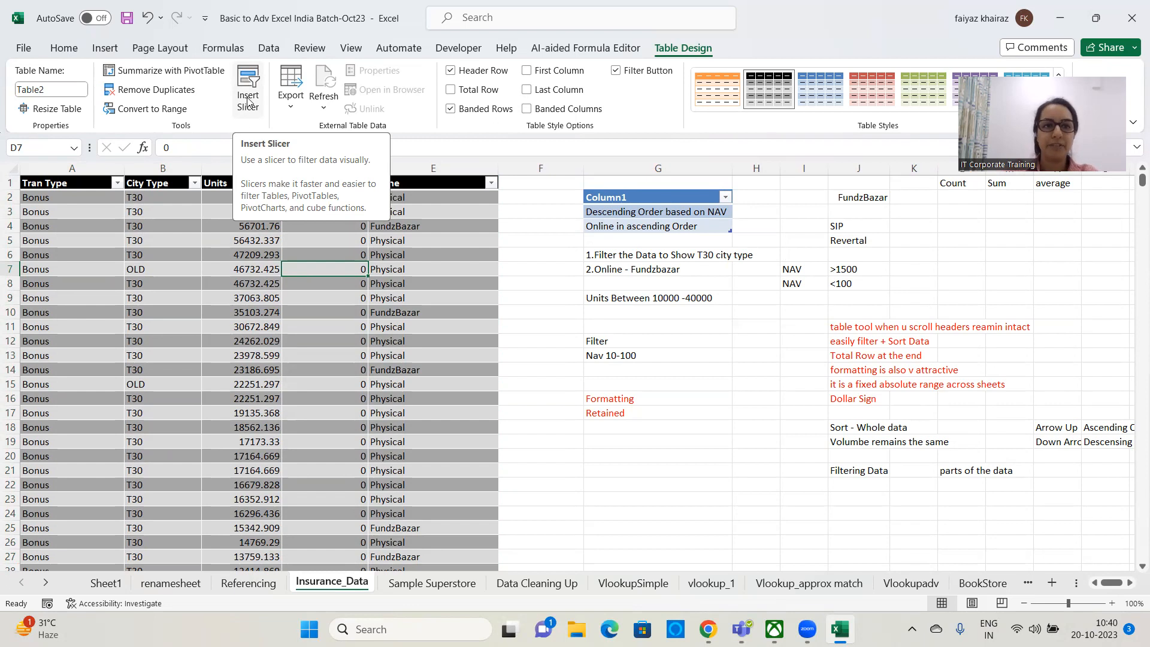
pyautogui.click(247, 100)
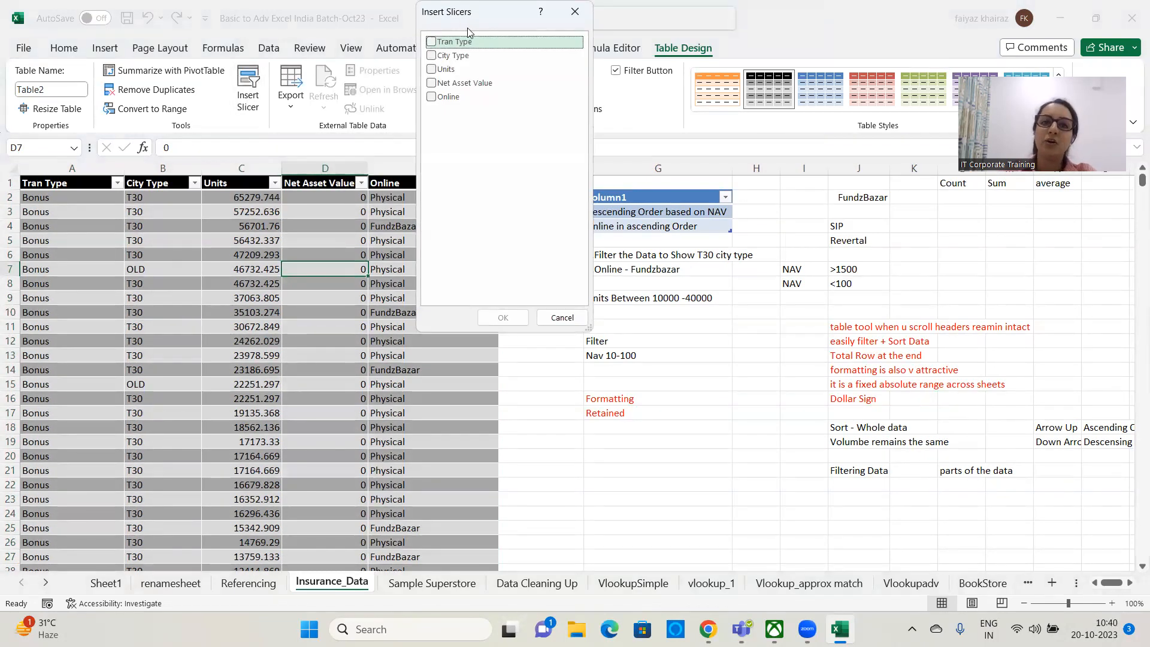
pyautogui.moveTo(468, 21); pyautogui.dragTo(576, 67)
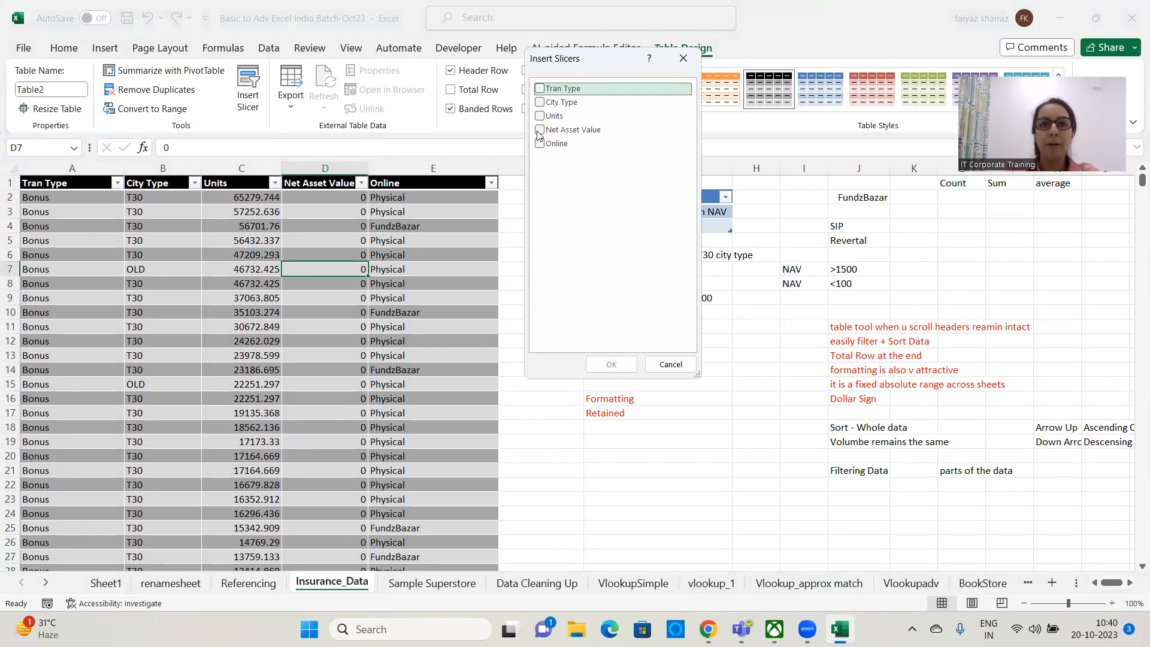
pyautogui.click(540, 103)
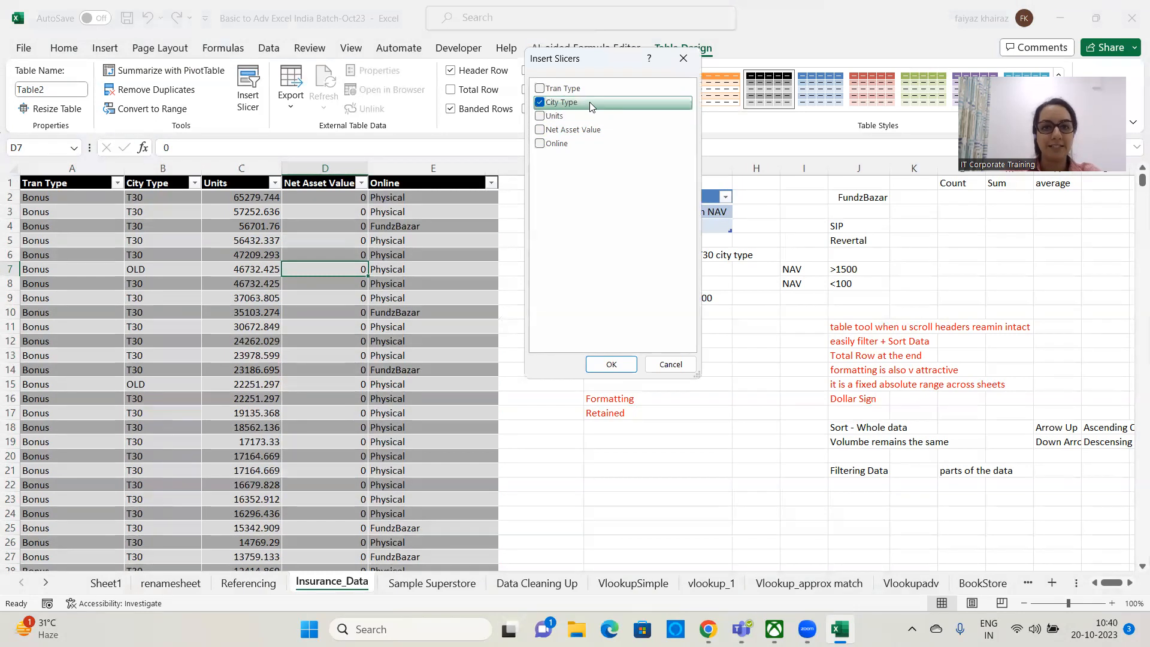
pyautogui.click(611, 365)
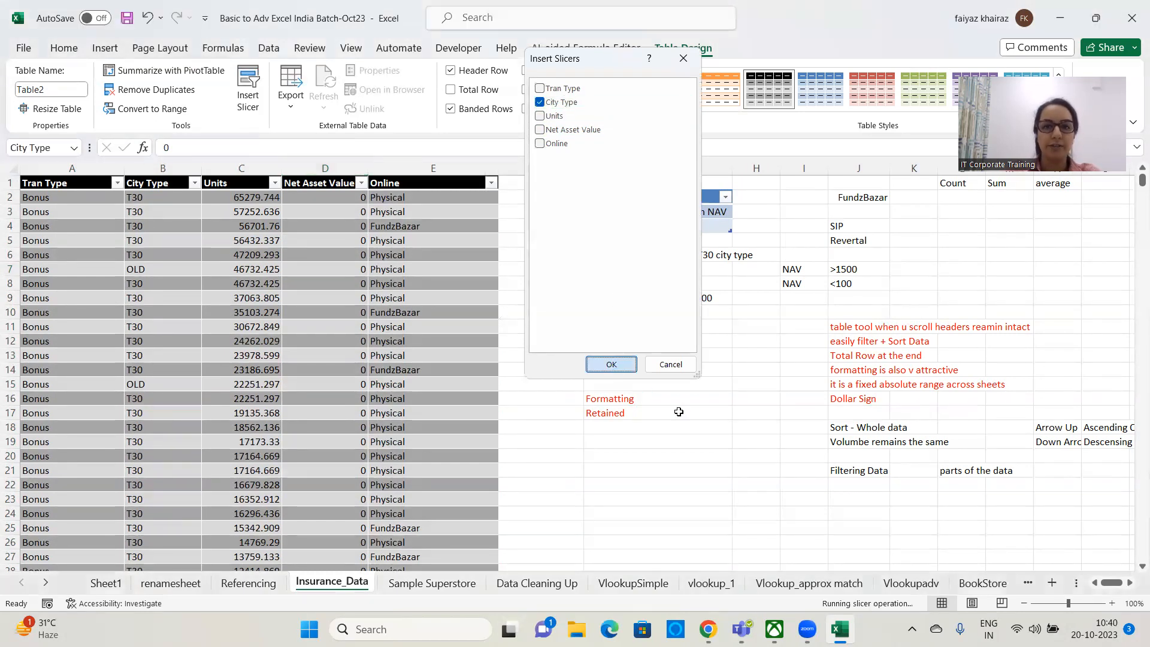
pyautogui.moveTo(569, 287); pyautogui.dragTo(765, 195)
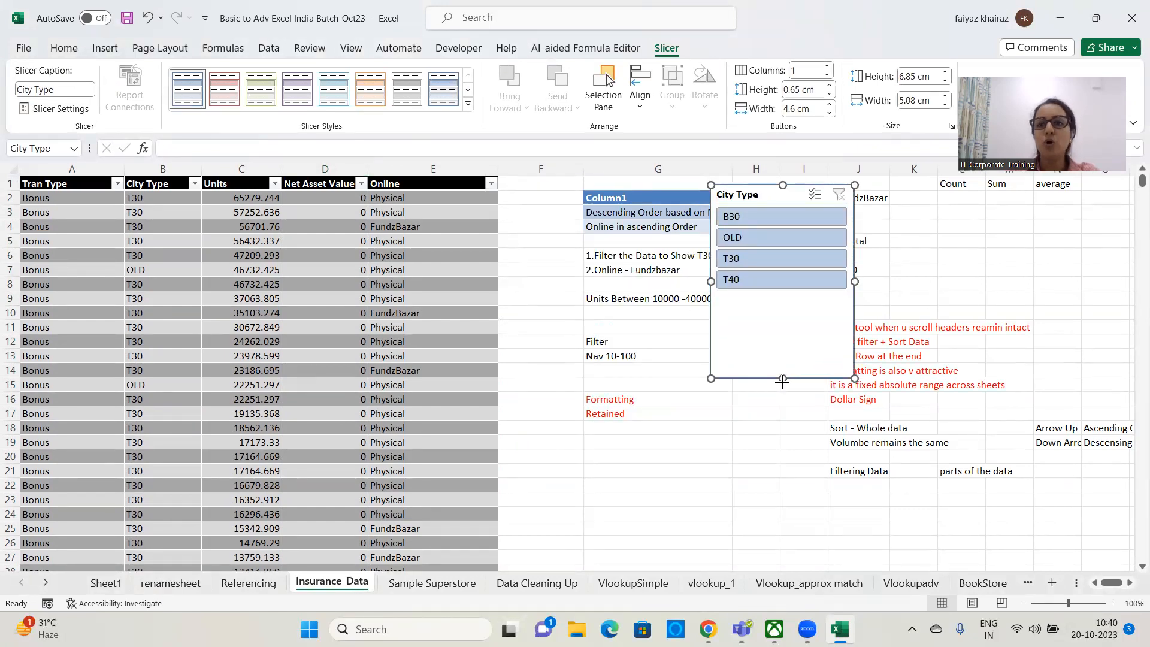
pyautogui.moveTo(770, 200); pyautogui.dragTo(573, 198)
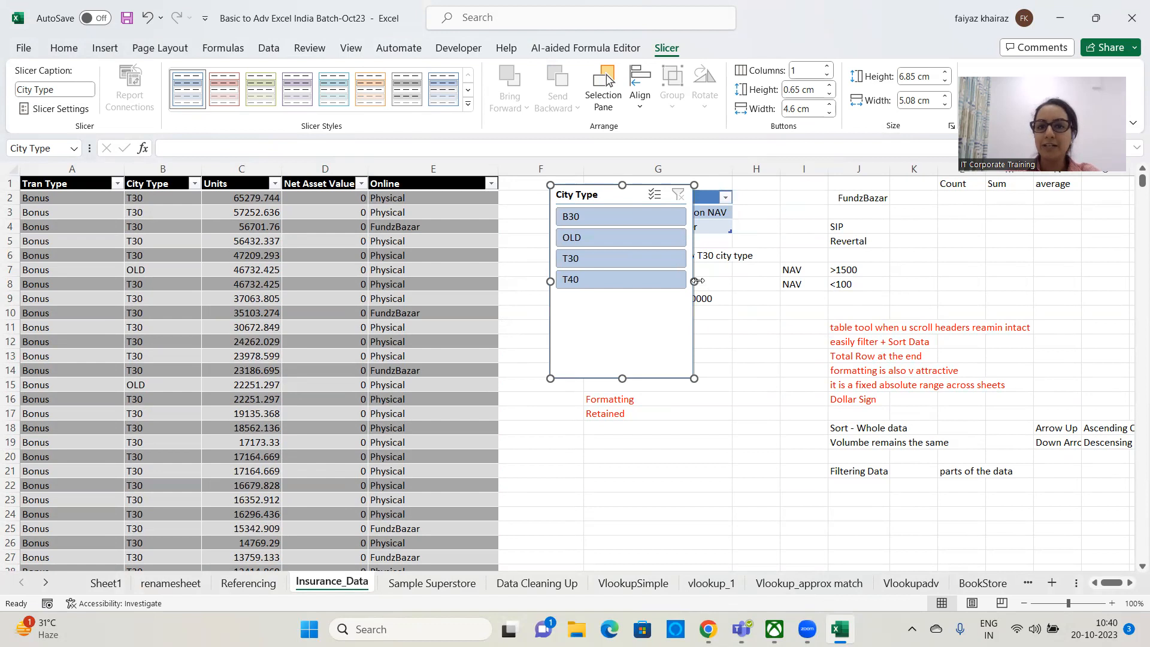
# Step: Resize the City Type slicer to about 6.35 cm high and 6.88 cm wide
pyautogui.moveTo(695, 281); pyautogui.dragTo(896, 278)
pyautogui.moveTo(723, 378); pyautogui.dragTo(736, 448)
pyautogui.moveTo(896, 448); pyautogui.dragTo(913, 335)
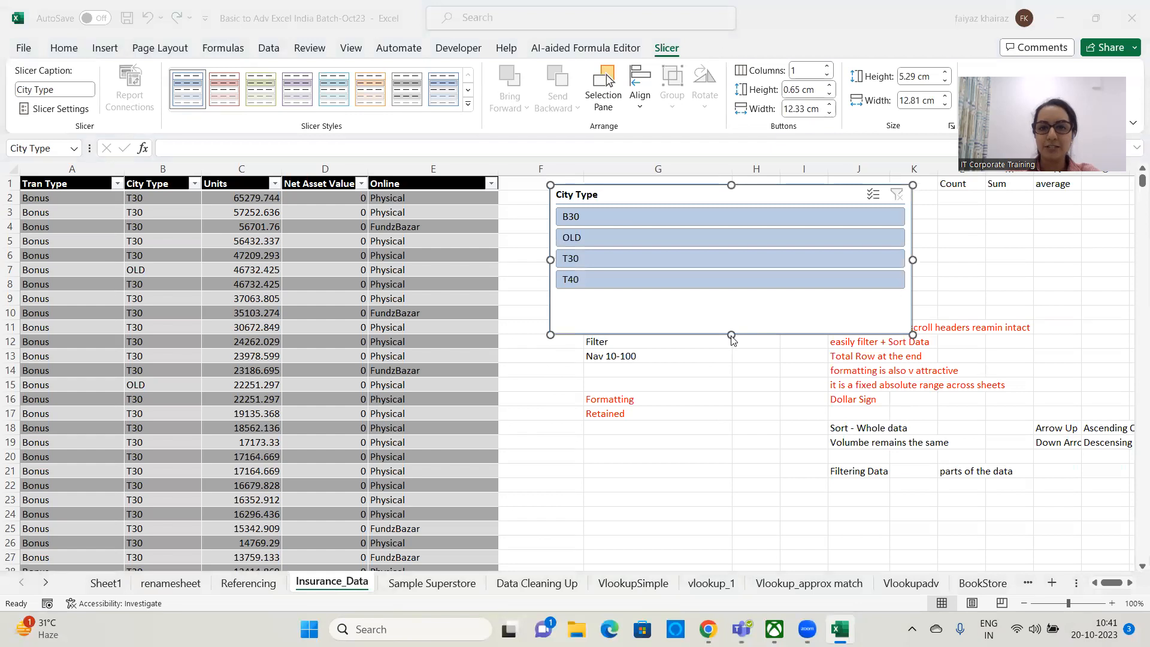
pyautogui.moveTo(731, 333); pyautogui.dragTo(734, 431)
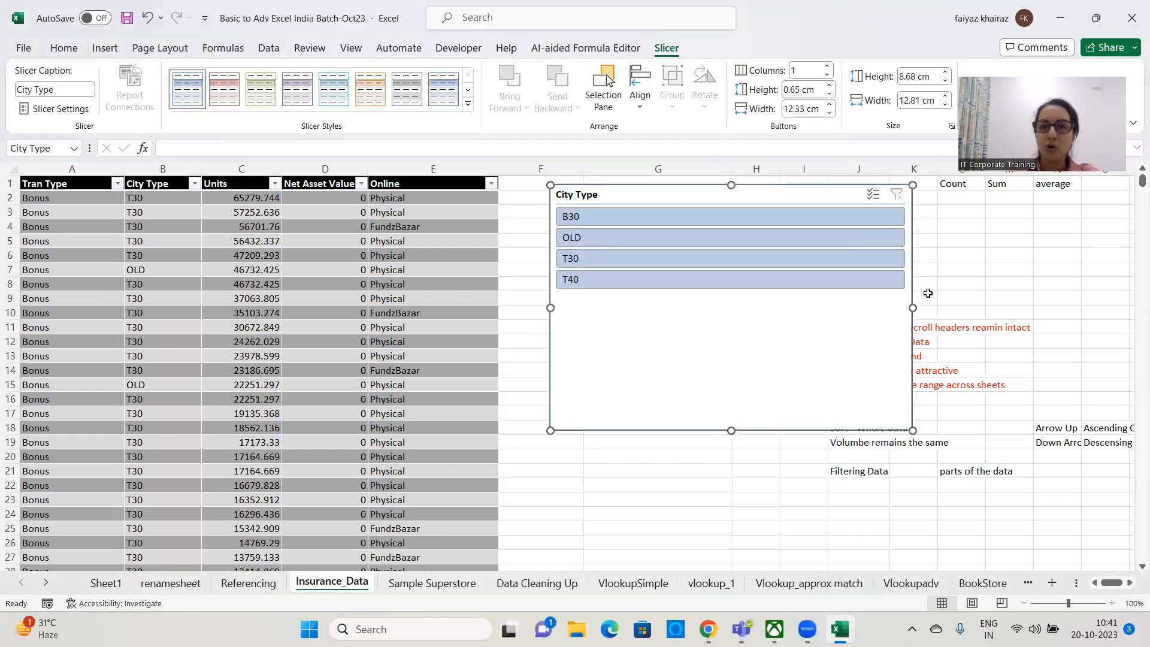
pyautogui.moveTo(914, 309); pyautogui.dragTo(975, 303)
pyautogui.moveTo(975, 432); pyautogui.dragTo(711, 329)
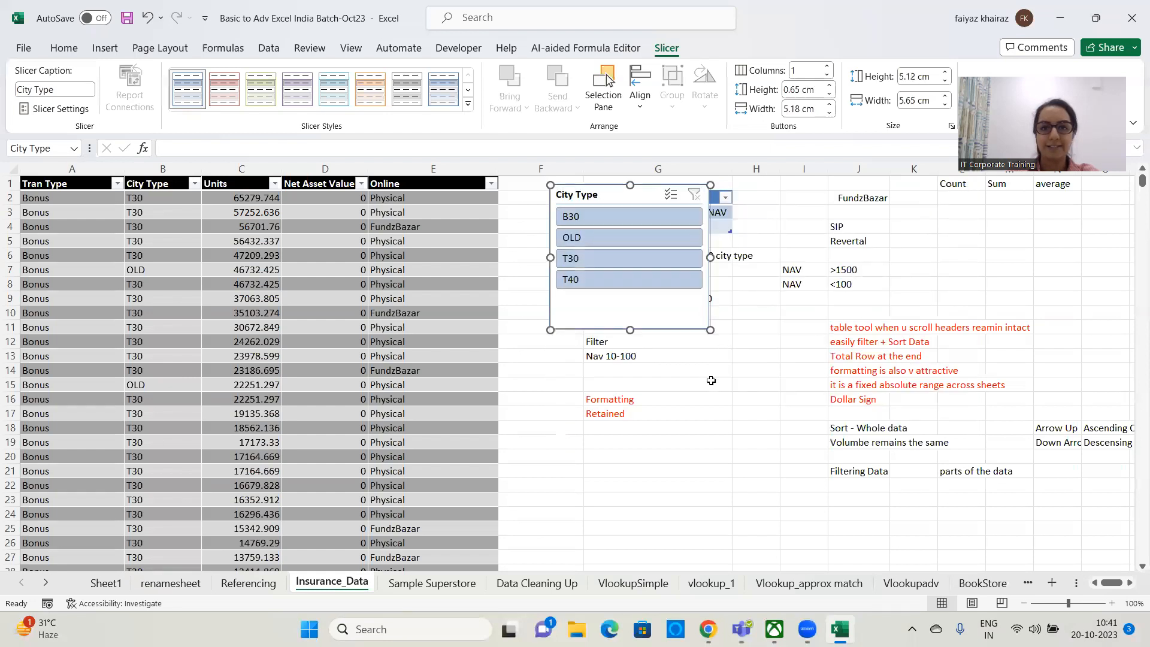
pyautogui.moveTo(630, 329); pyautogui.dragTo(630, 365)
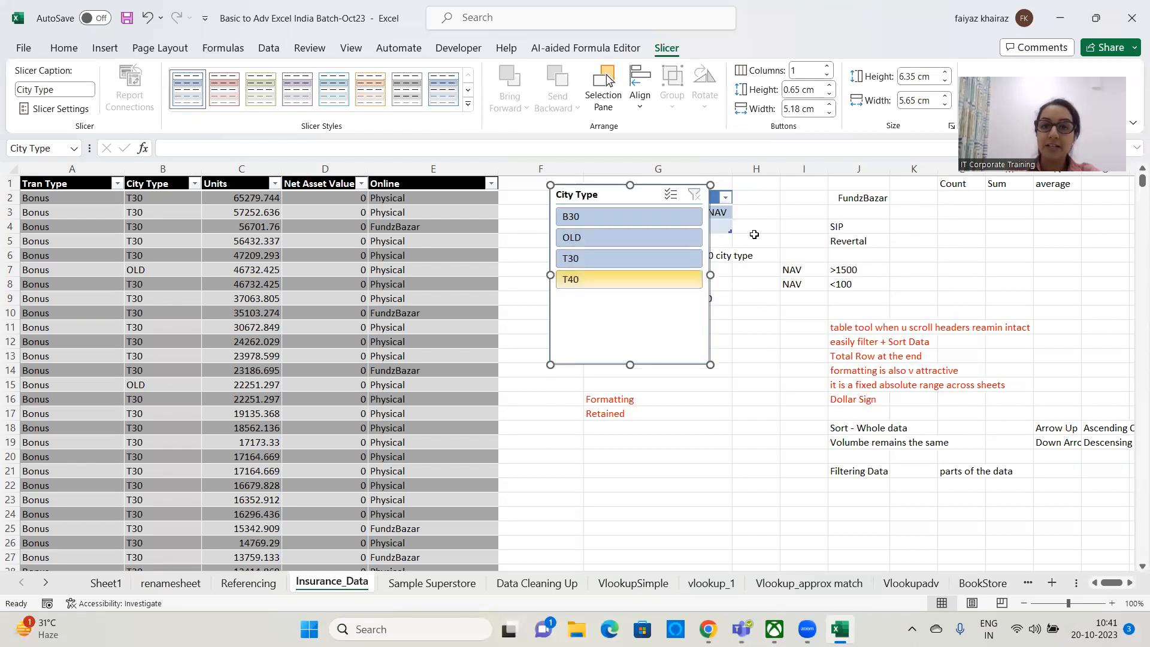
pyautogui.moveTo(715, 273); pyautogui.dragTo(749, 275)
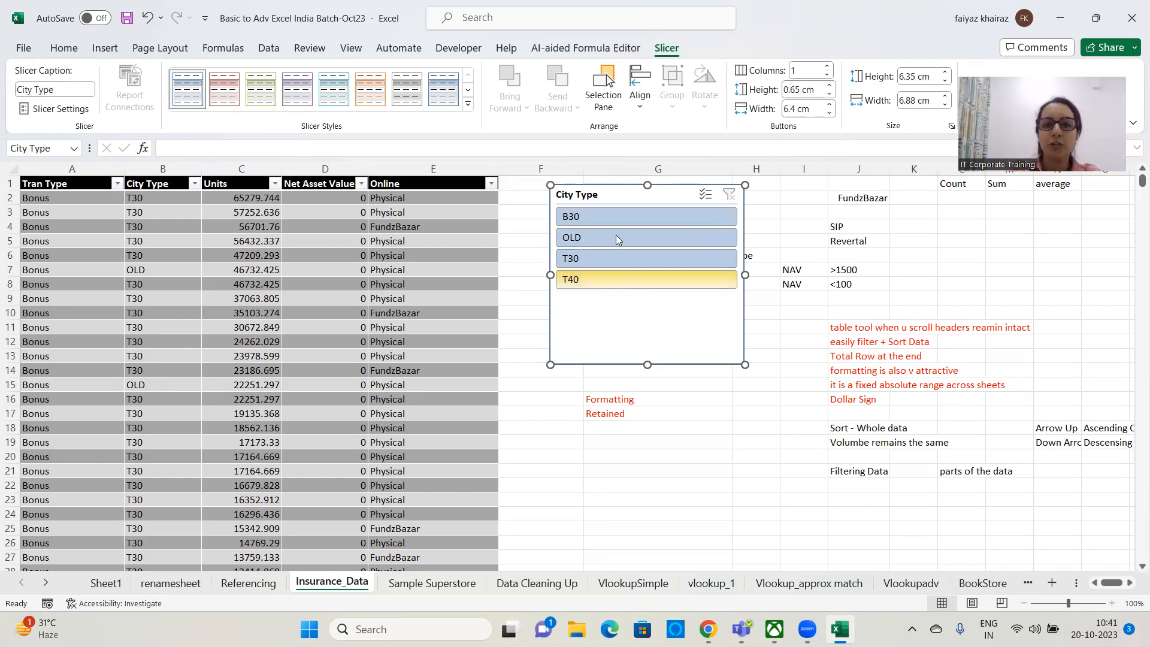
# Step: Increase the button height of the City Type slicer to 1.1 cm
pyautogui.click(831, 86)
pyautogui.click(831, 86)
pyautogui.click(830, 86)
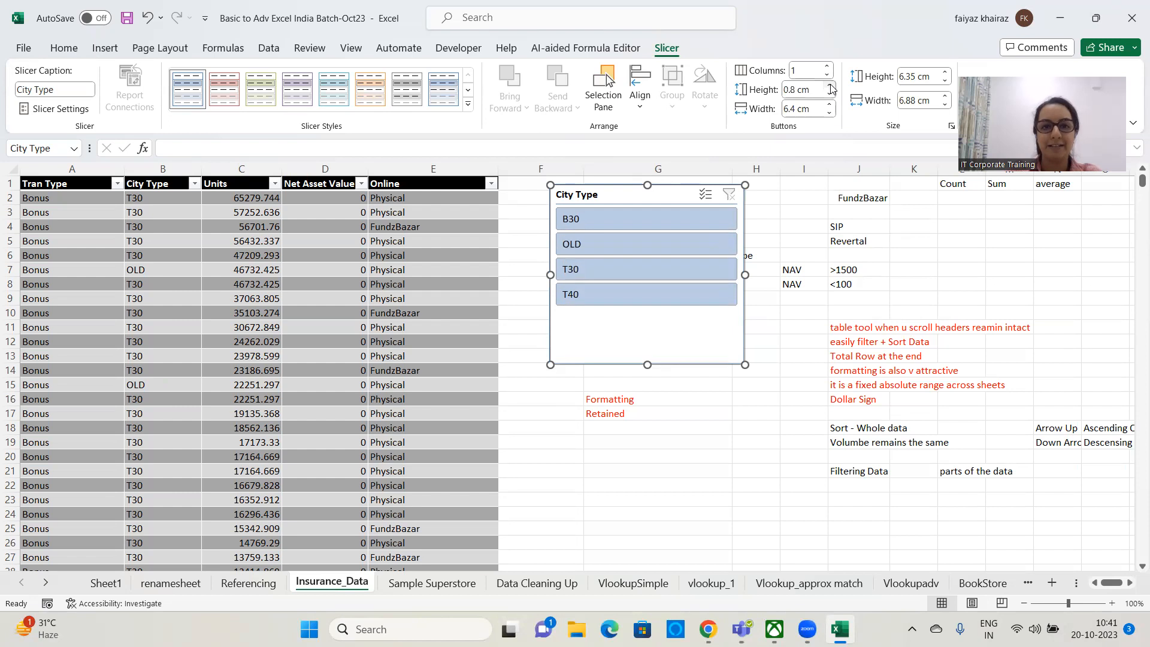
pyautogui.click(831, 86)
pyautogui.click(831, 86)
pyautogui.click(831, 86)
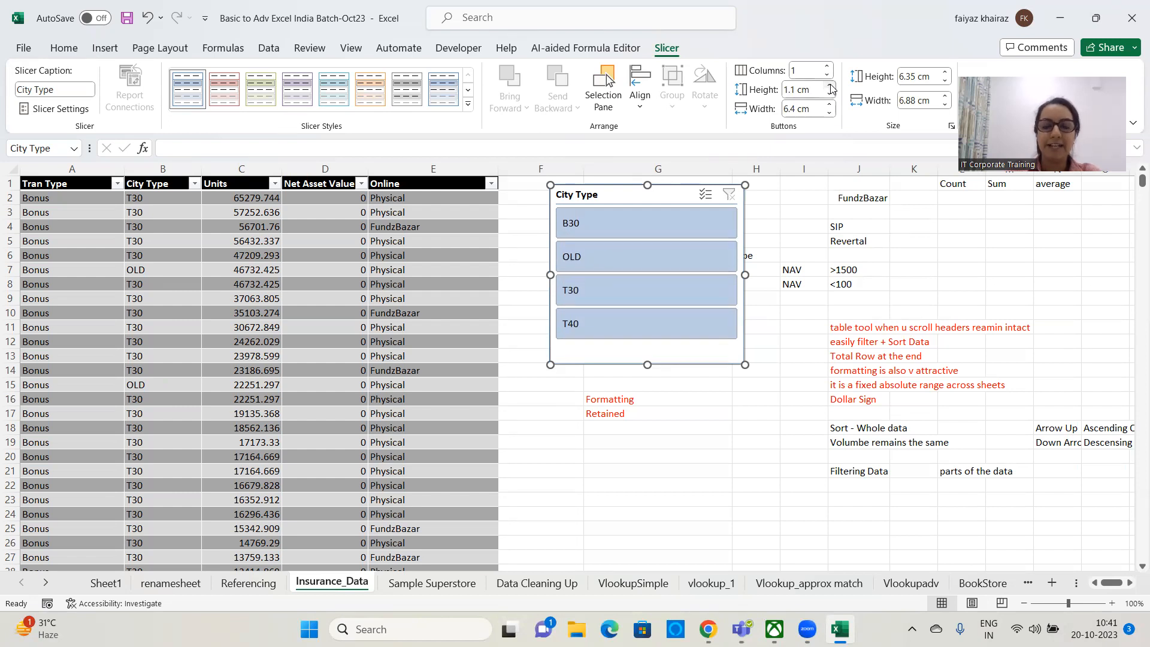
# Step: Set the City Type slicer's button width to 7 cm and button height to 1.2 cm
pyautogui.click(831, 105)
pyautogui.click(831, 105)
pyautogui.click(831, 105)
pyautogui.click(831, 105)
pyautogui.click(831, 105)
pyautogui.click(831, 105)
pyautogui.click(831, 86)
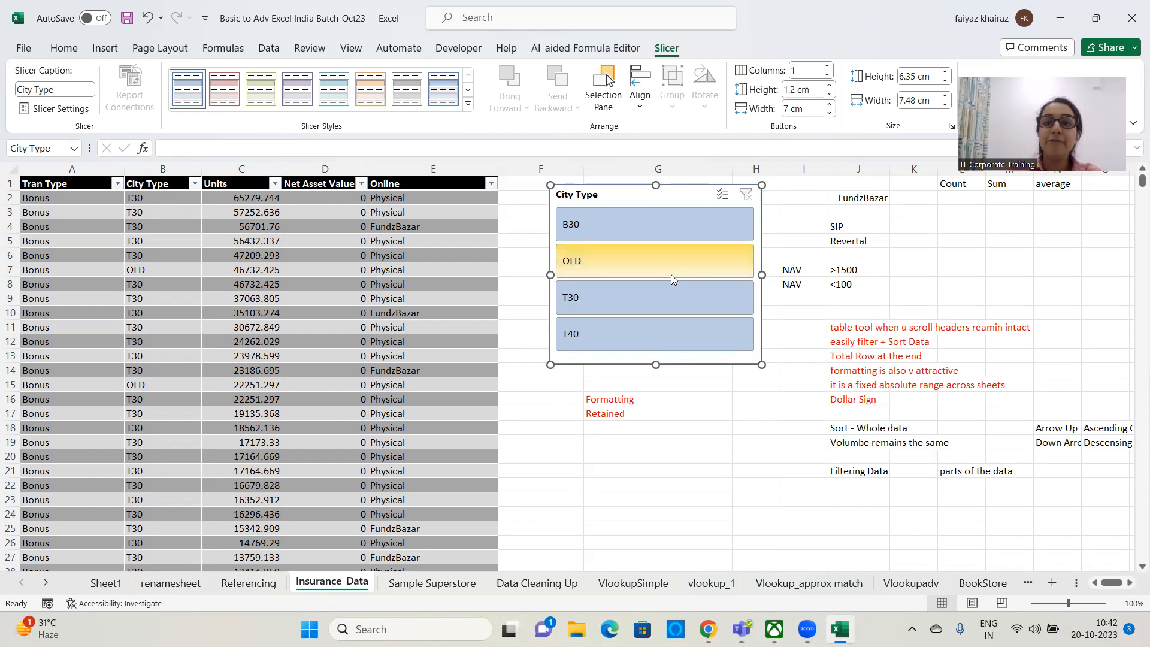
# Step: Enlarge the City Type slicer, then shrink it to about 6.33 cm high and 7.28 cm wide
pyautogui.moveTo(762, 274); pyautogui.dragTo(904, 264)
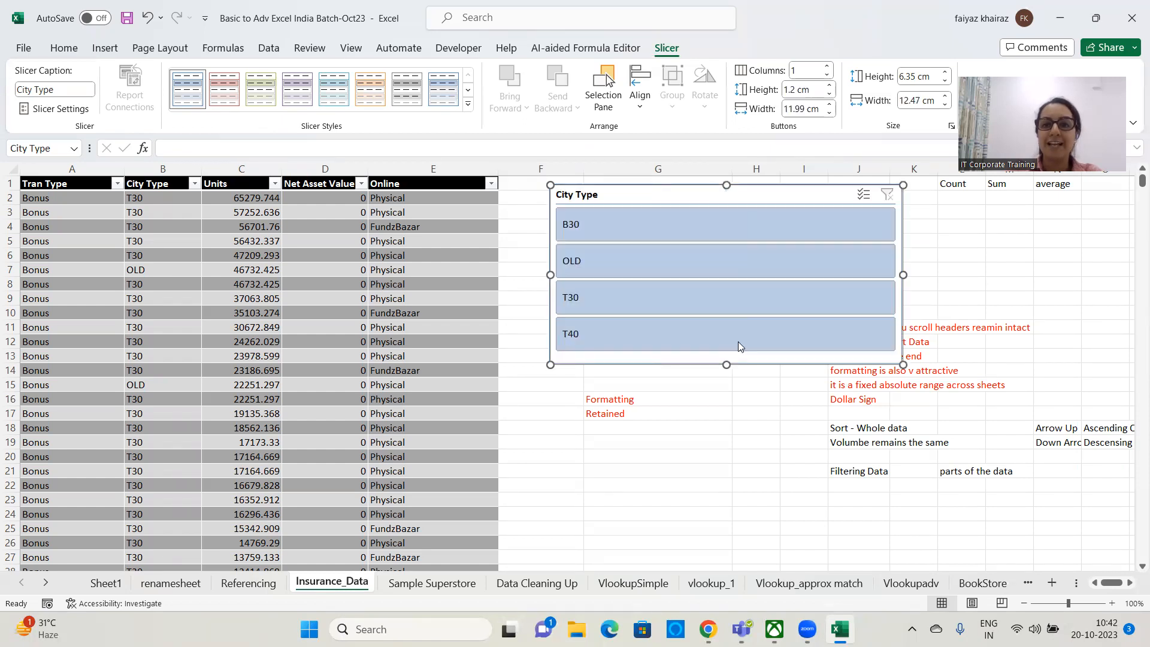
pyautogui.moveTo(726, 365); pyautogui.dragTo(743, 438)
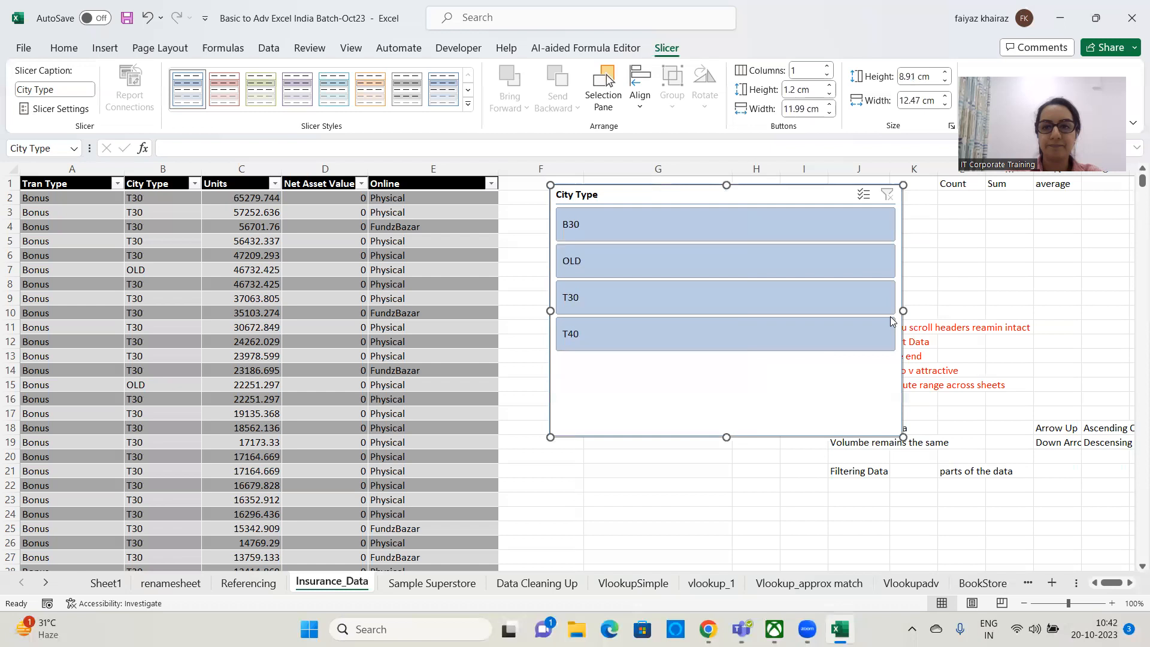
pyautogui.moveTo(905, 309); pyautogui.dragTo(757, 313)
pyautogui.moveTo(651, 437); pyautogui.dragTo(653, 364)
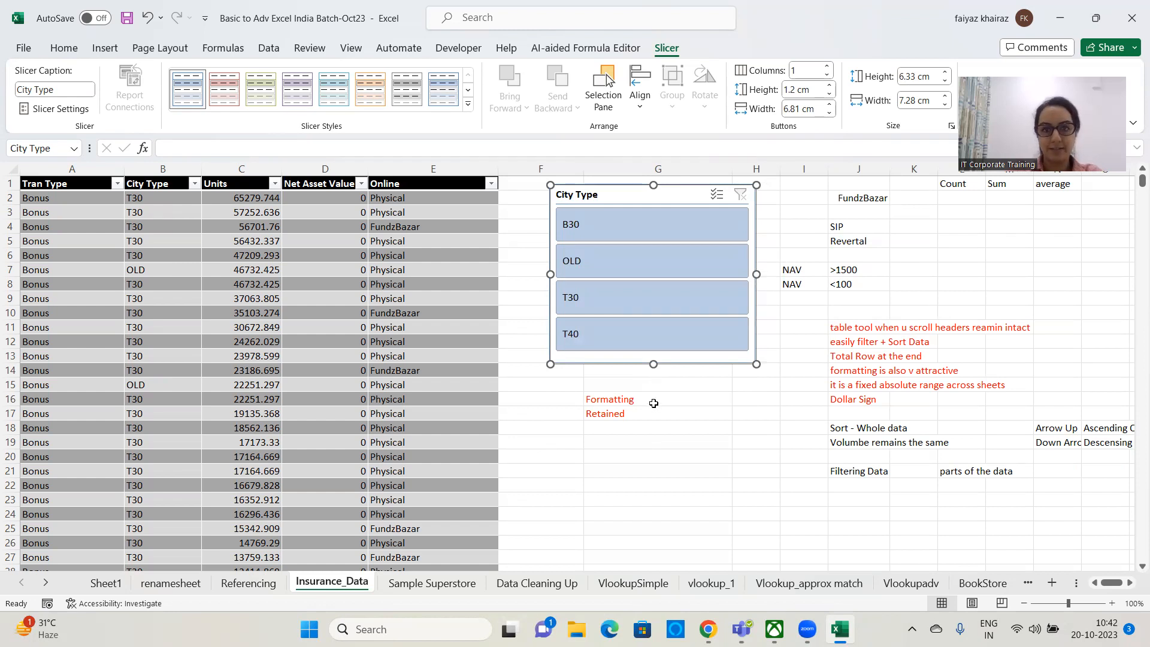
# Step: Filter the insurance table with the slicer by B30, OLD and T30 in turn, clearing the filter after each
pyautogui.click(640, 229)
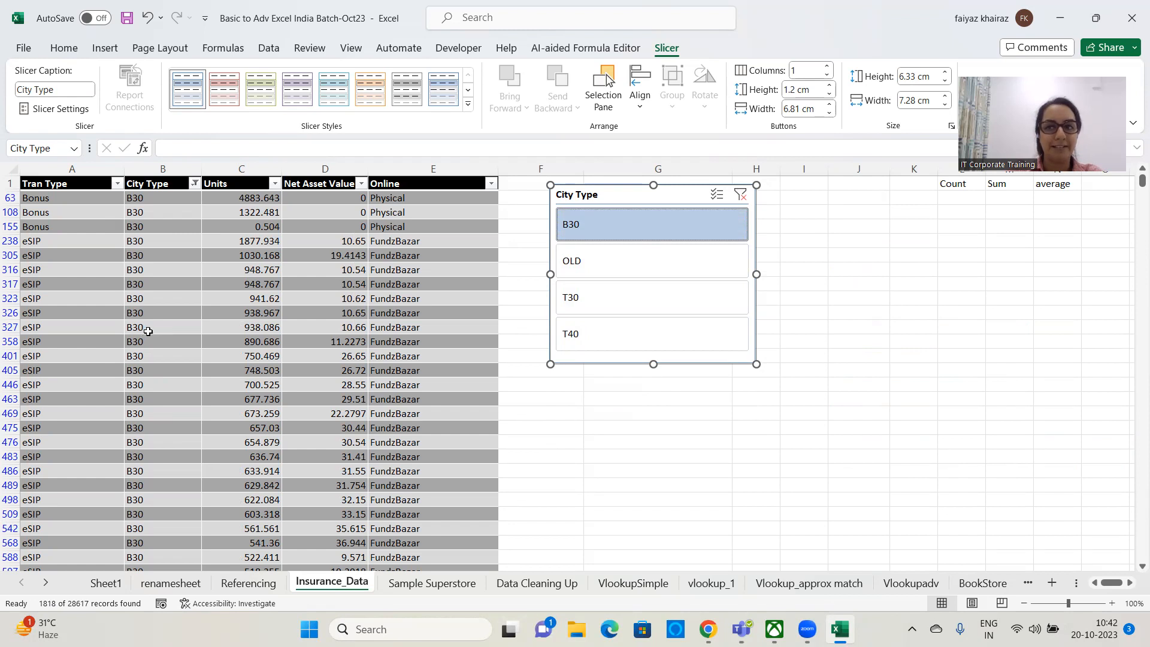
pyautogui.moveTo(1135, 185)
pyautogui.mouseDown()
pyautogui.moveTo(1135, 228)
pyautogui.moveTo(1136, 179)
pyautogui.mouseUp()
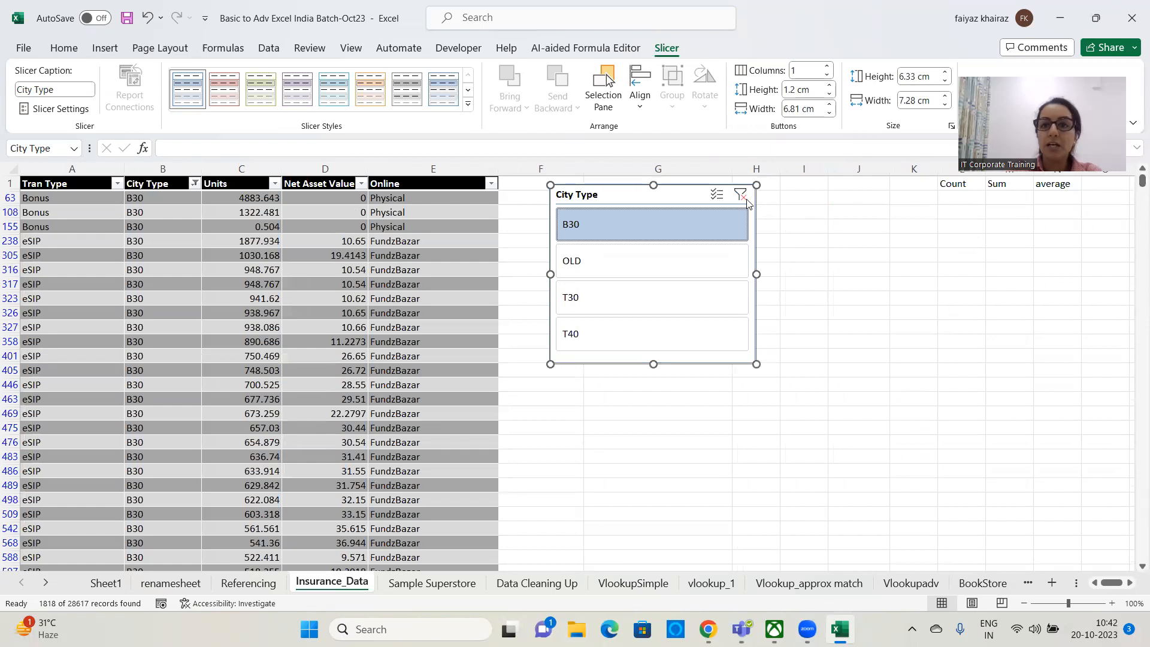
pyautogui.click(741, 195)
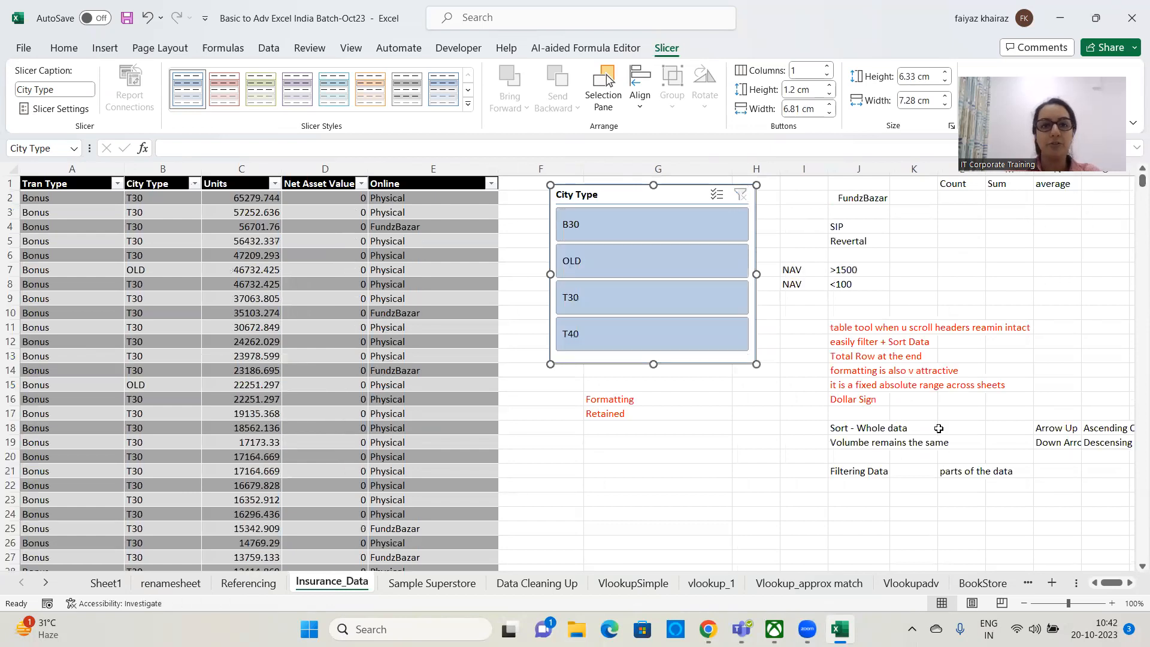
pyautogui.click(614, 263)
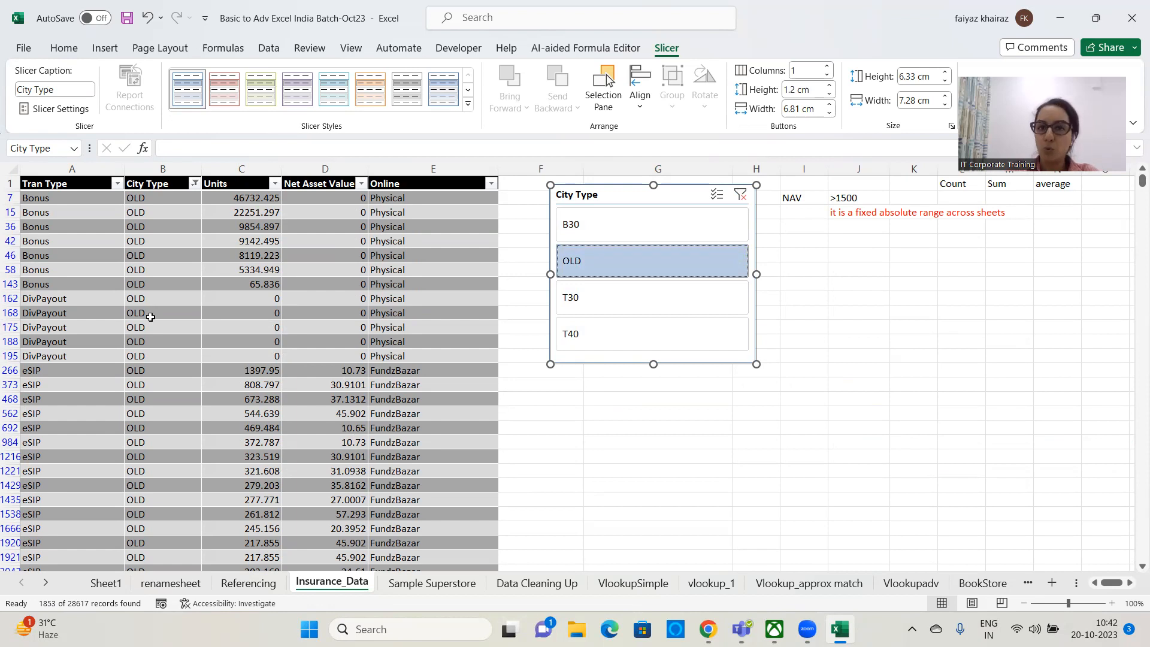
pyautogui.click(739, 196)
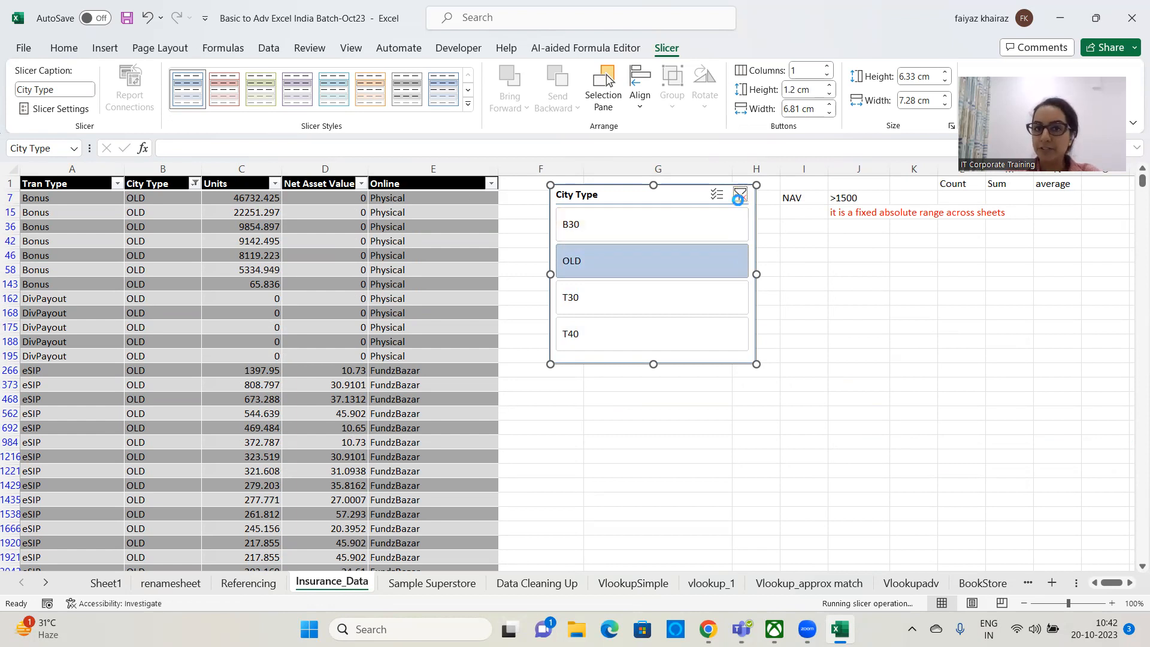
pyautogui.click(638, 302)
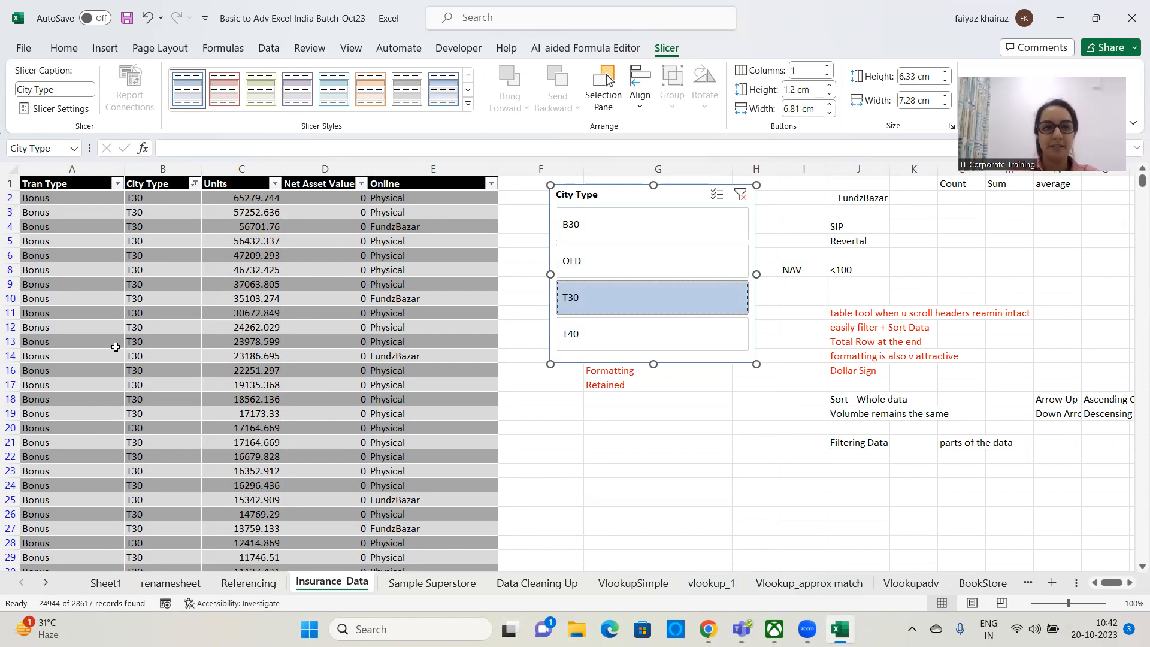
pyautogui.click(741, 195)
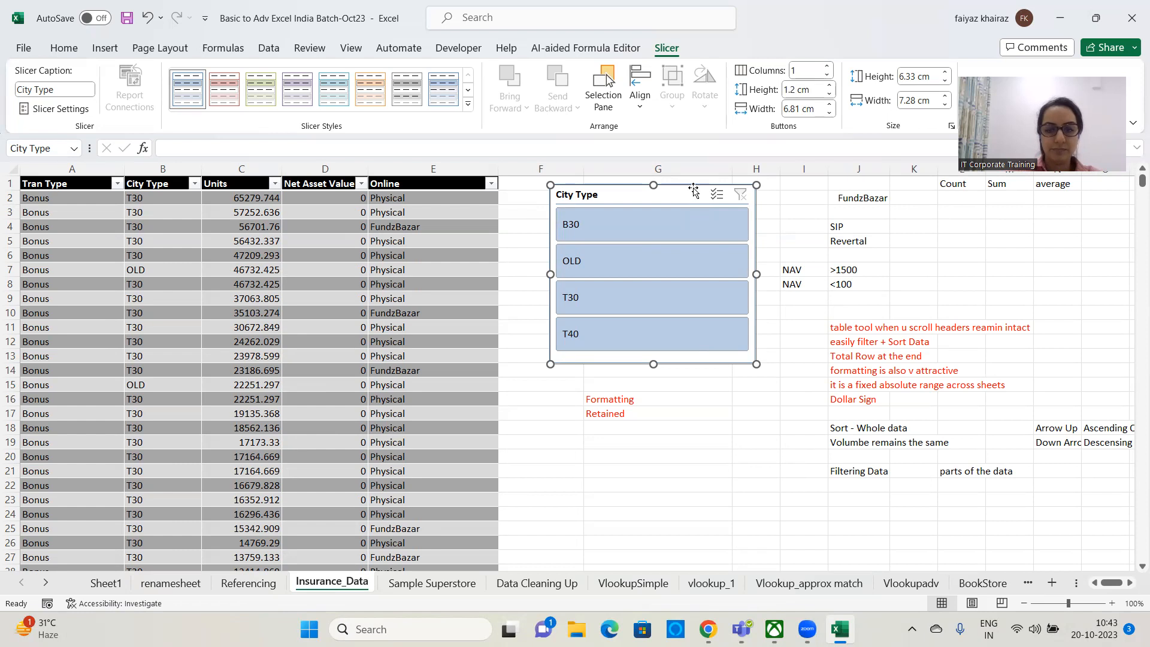
# Step: Delete the existing City Type slicer and insert a new City Type slicer for the insurance table
pyautogui.press('Delete')
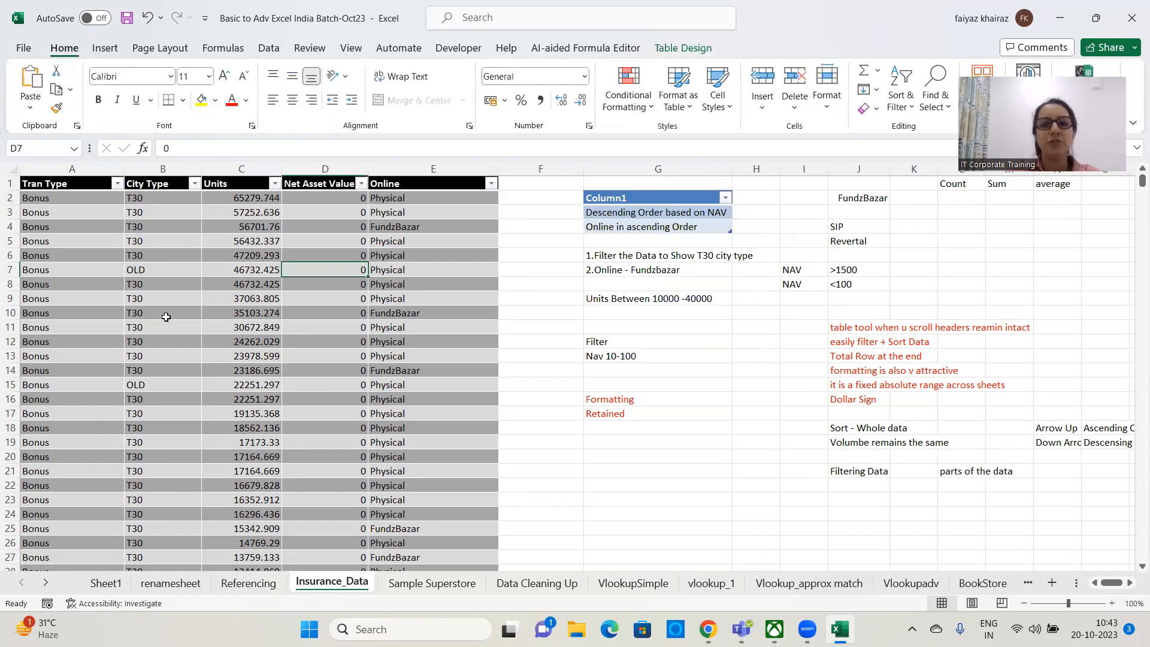
pyautogui.click(220, 242)
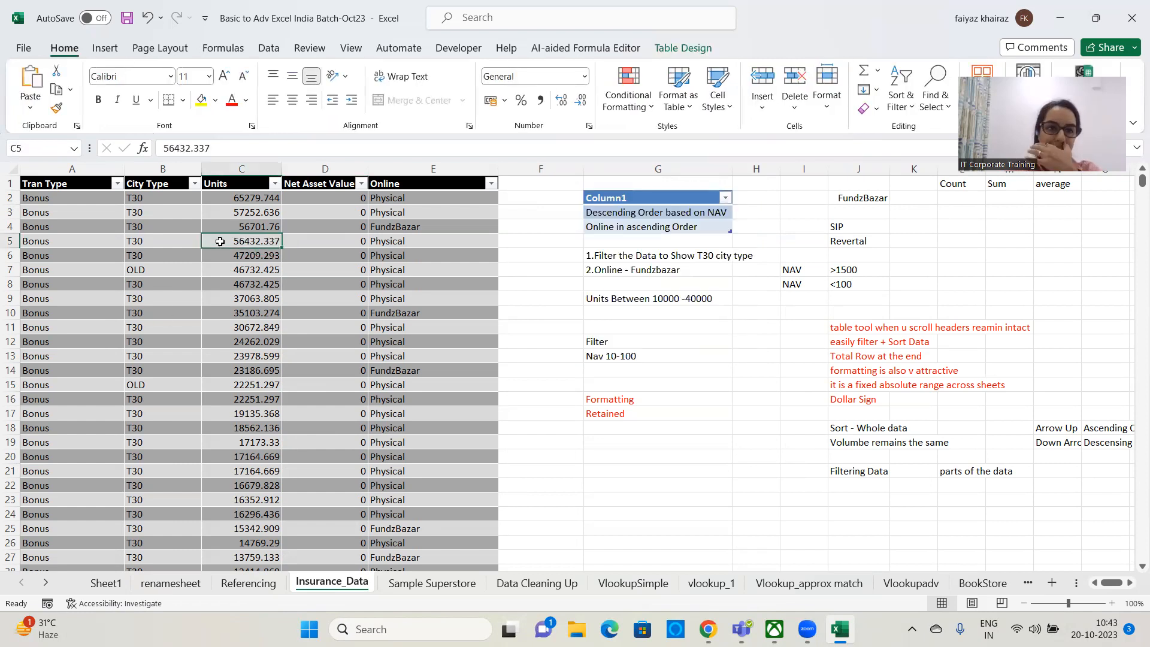
pyautogui.click(671, 53)
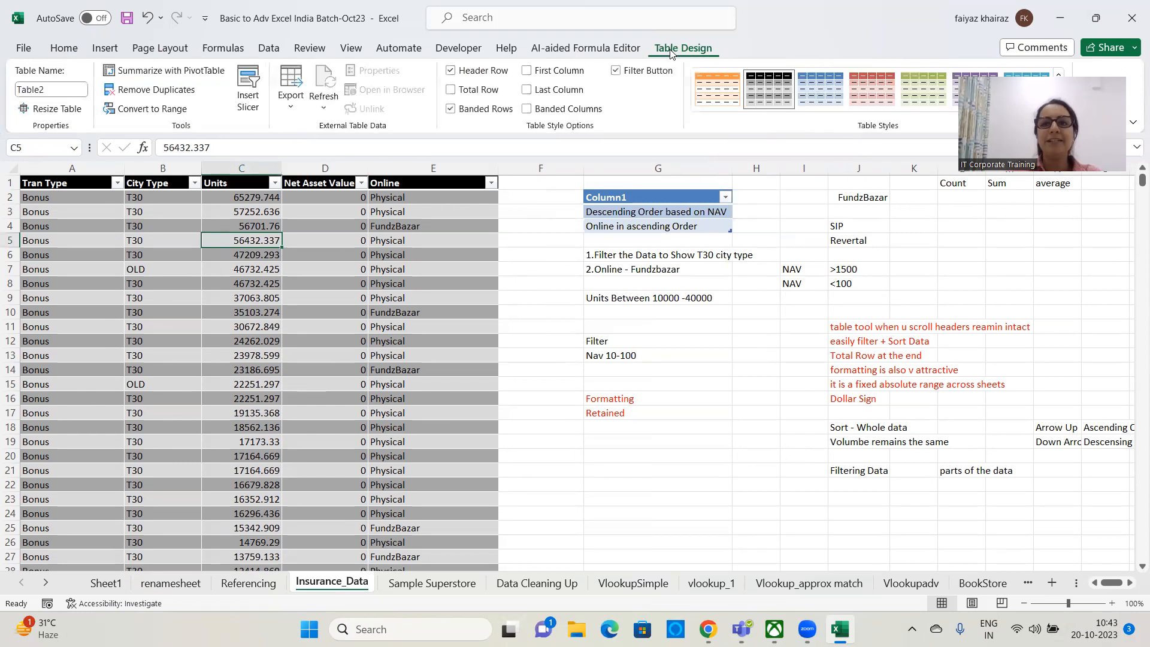
pyautogui.click(246, 114)
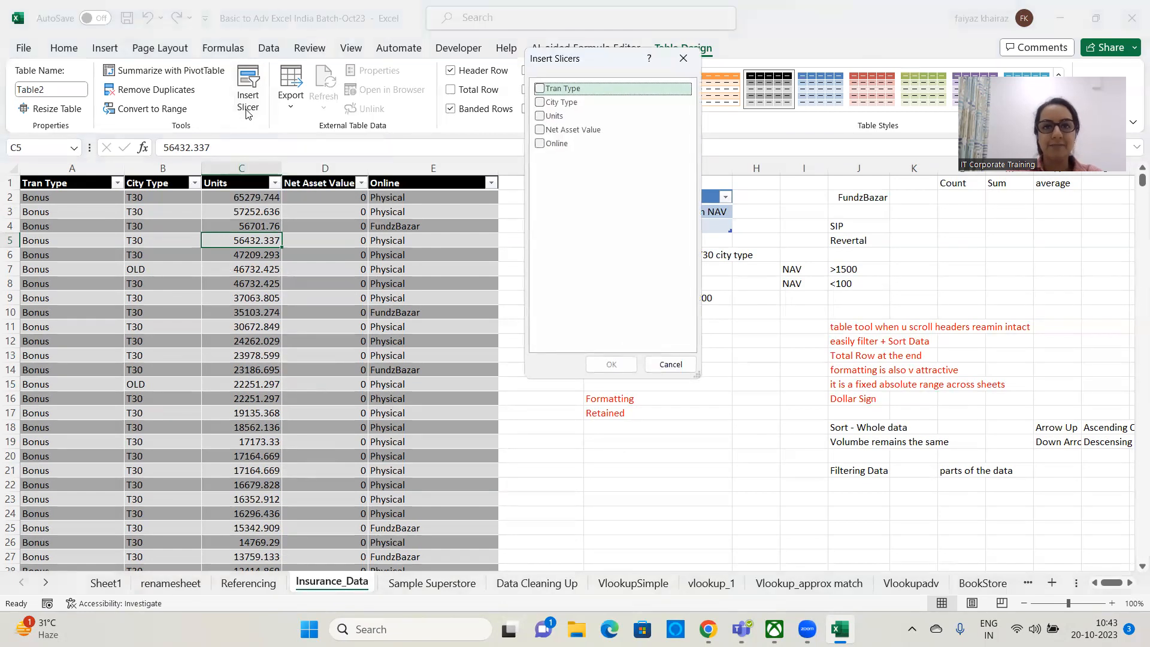
pyautogui.moveTo(606, 75); pyautogui.dragTo(633, 98)
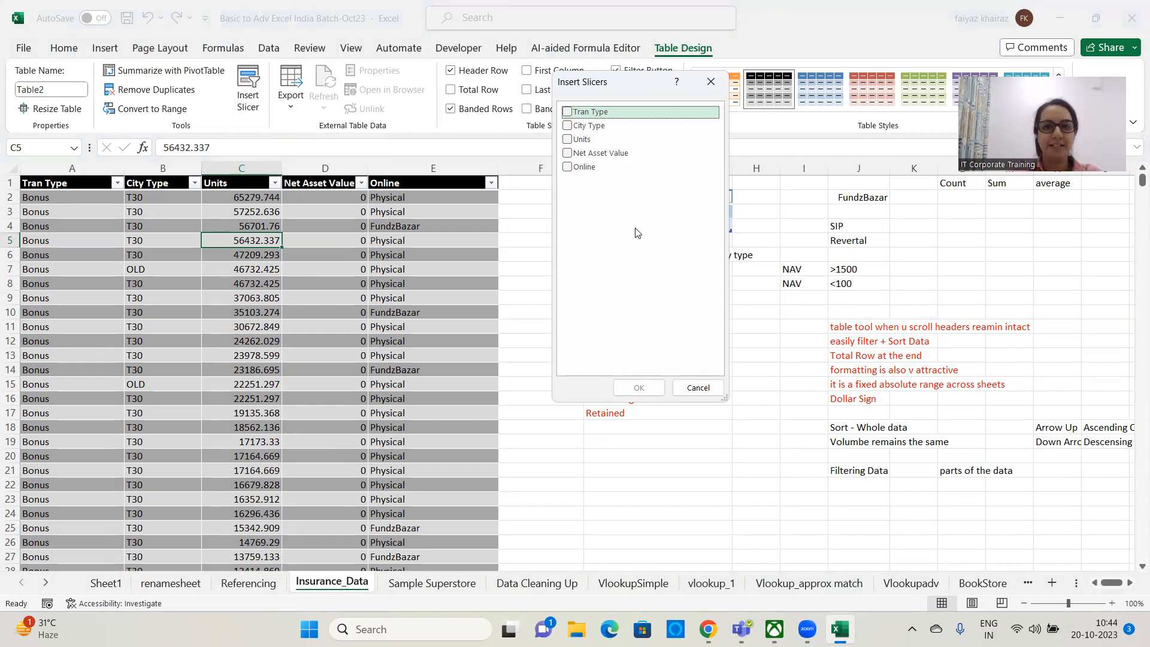
pyautogui.click(567, 127)
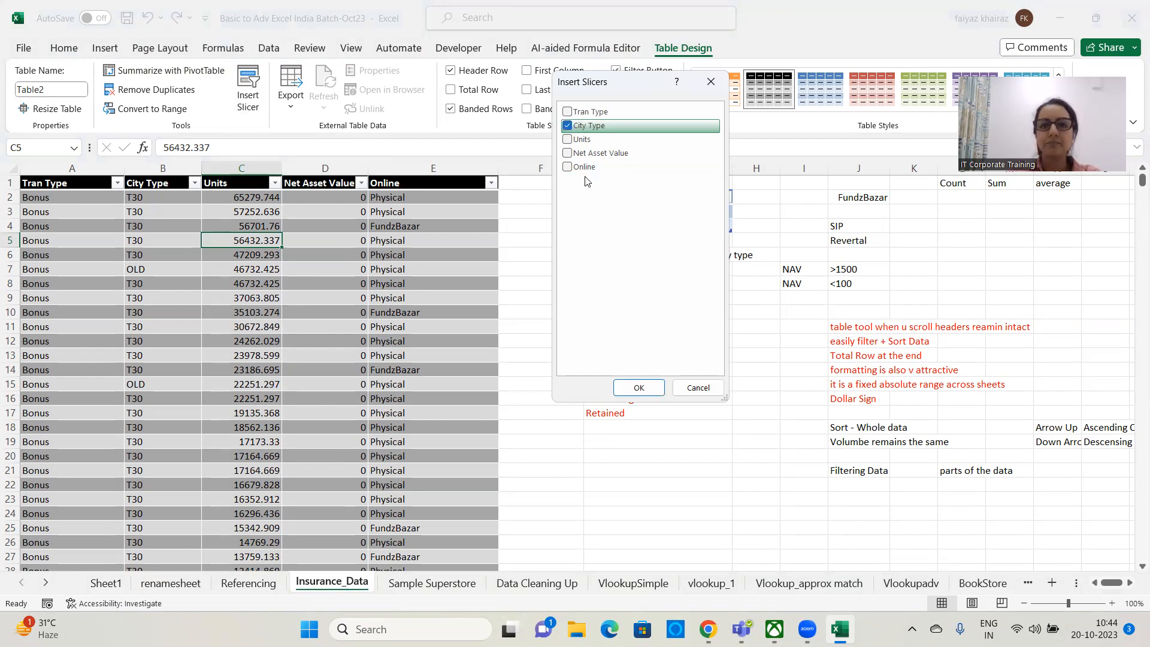
pyautogui.click(652, 390)
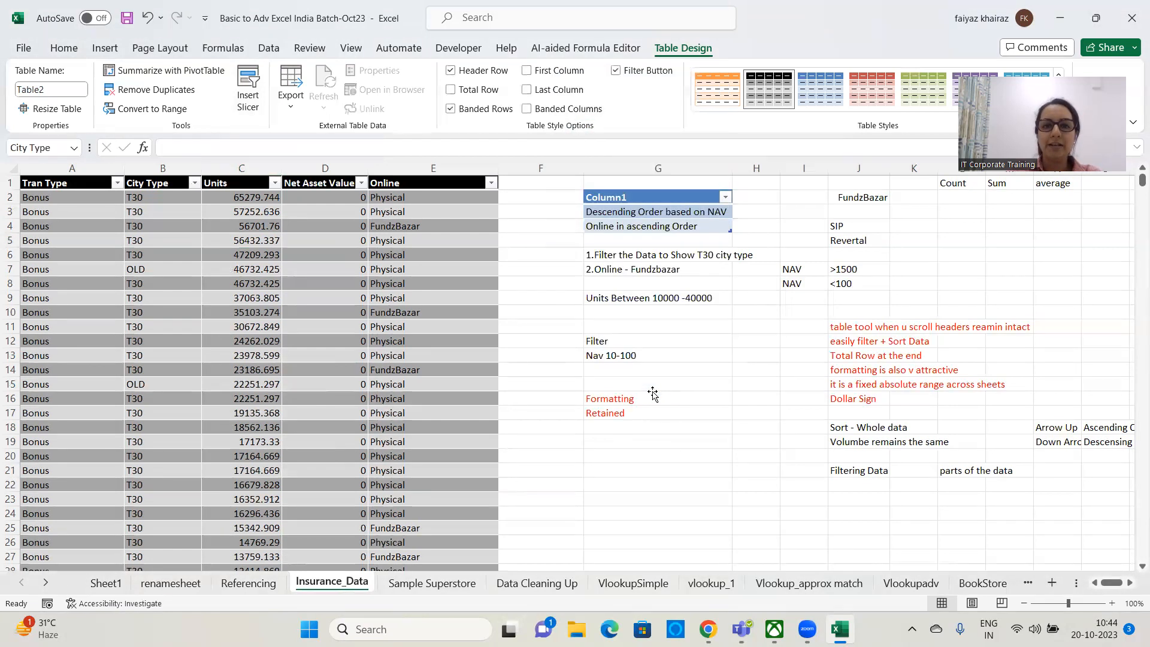
# Step: Move the new slicer up over columns G to I and resize it to about 6.14 cm high and 7.09 cm wide
pyautogui.moveTo(589, 285); pyautogui.dragTo(673, 162)
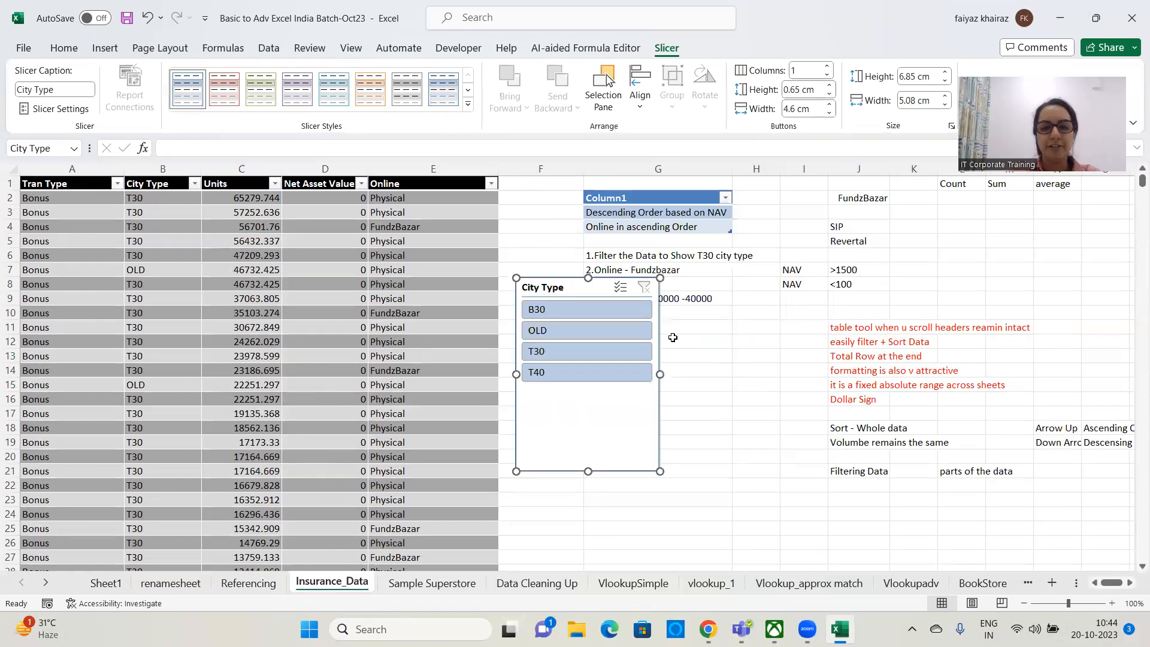
pyautogui.moveTo(578, 290); pyautogui.dragTo(676, 170)
pyautogui.moveTo(598, 285); pyautogui.dragTo(647, 205)
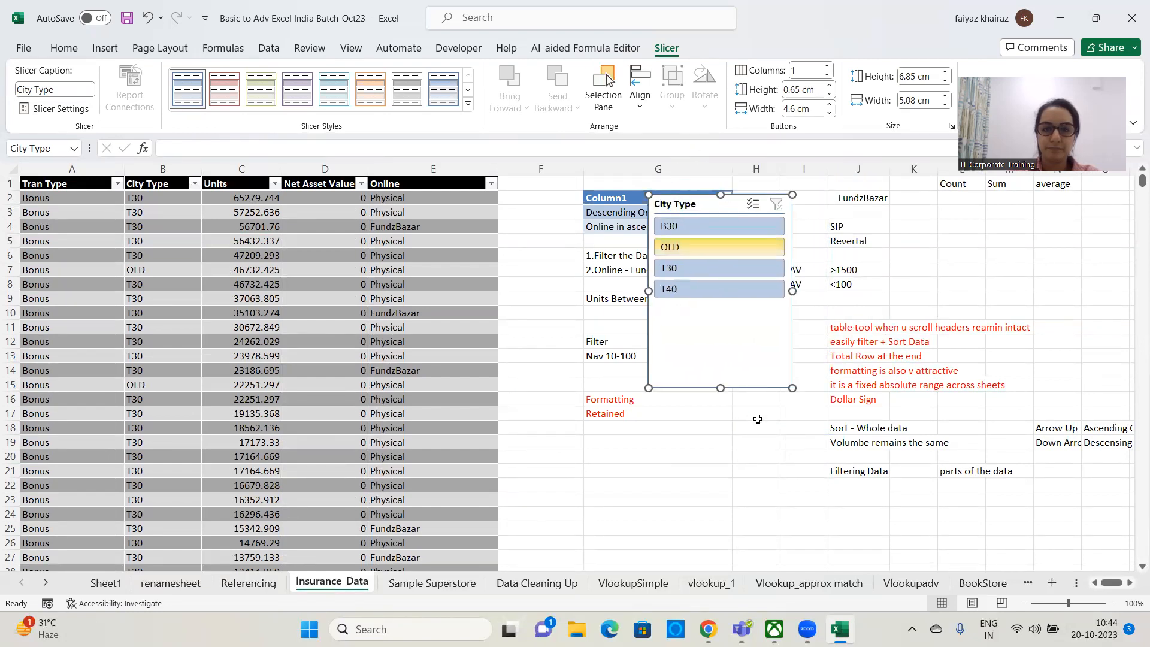
pyautogui.moveTo(795, 291); pyautogui.dragTo(893, 292)
pyautogui.moveTo(771, 389); pyautogui.dragTo(771, 477)
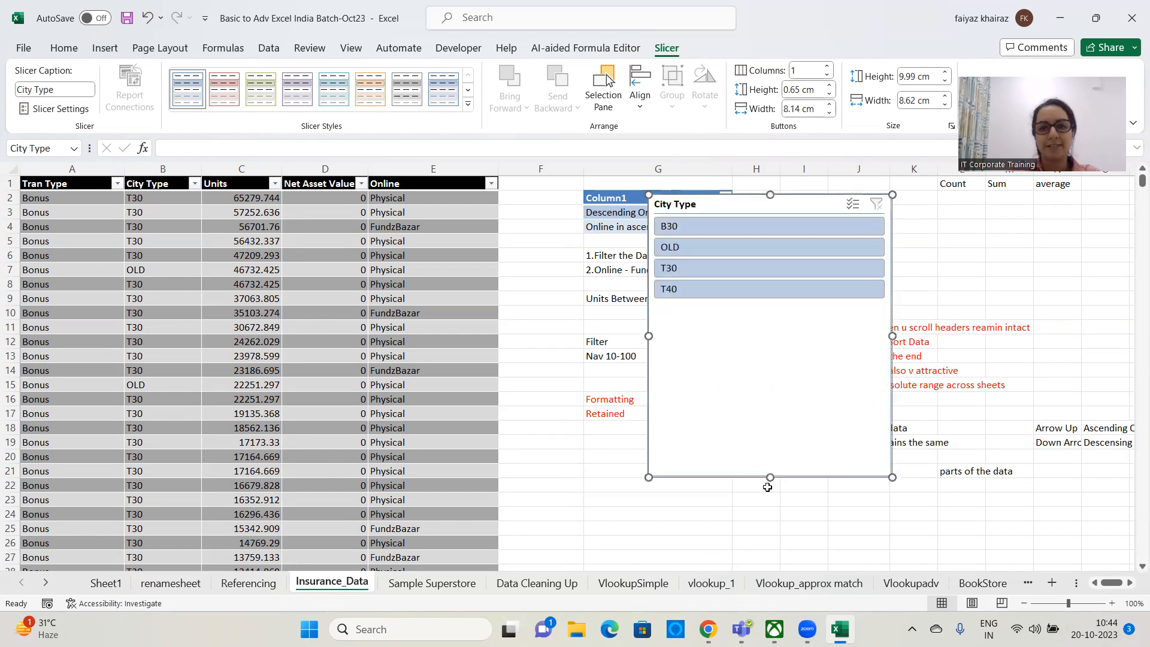
pyautogui.moveTo(893, 336); pyautogui.dragTo(848, 334)
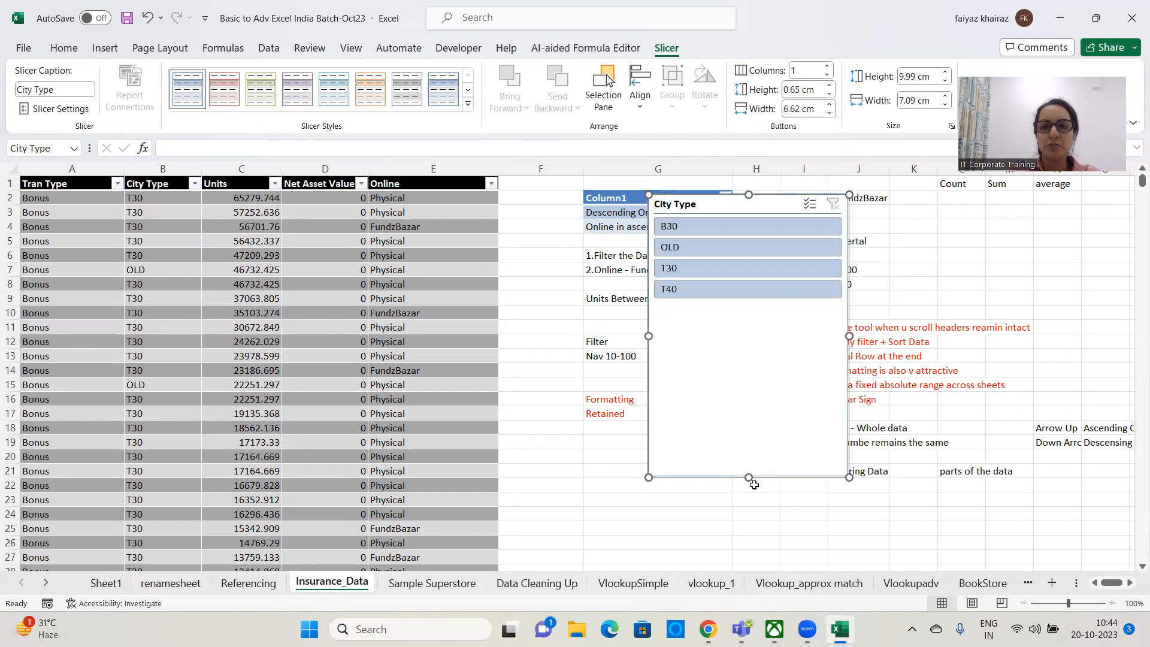
pyautogui.moveTo(748, 476); pyautogui.dragTo(741, 368)
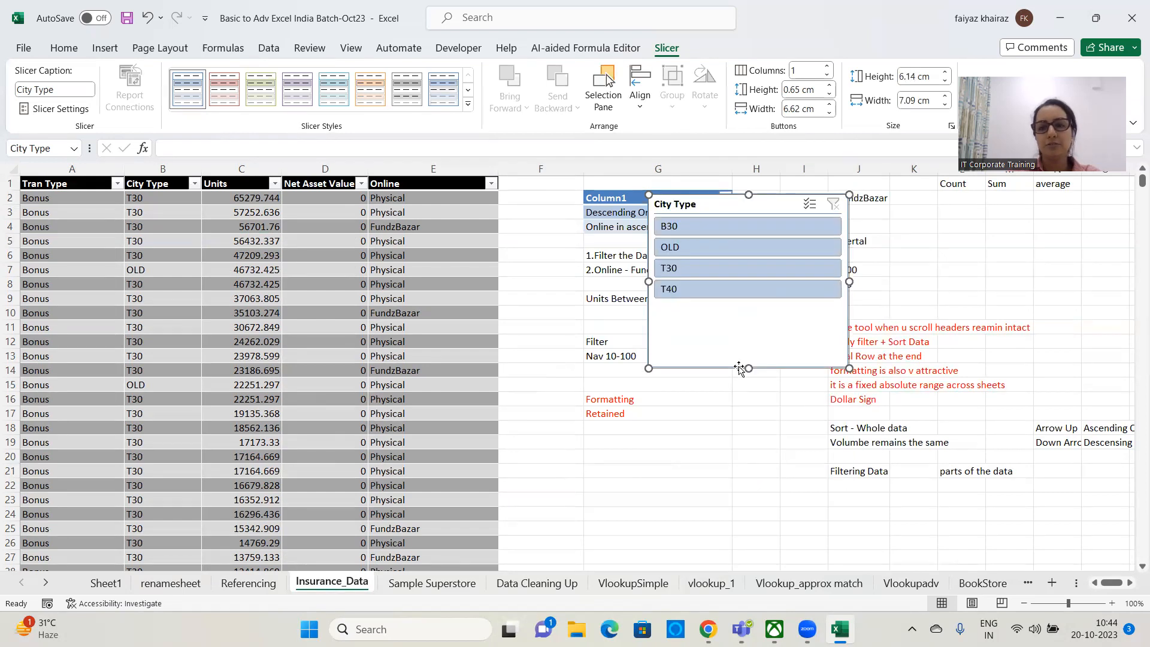
# Step: Set the City Type slicer's button height to 1.1 cm and button width to 6.8 cm
pyautogui.click(829, 86)
pyautogui.click(830, 86)
pyautogui.click(829, 87)
pyautogui.click(829, 86)
pyautogui.click(830, 106)
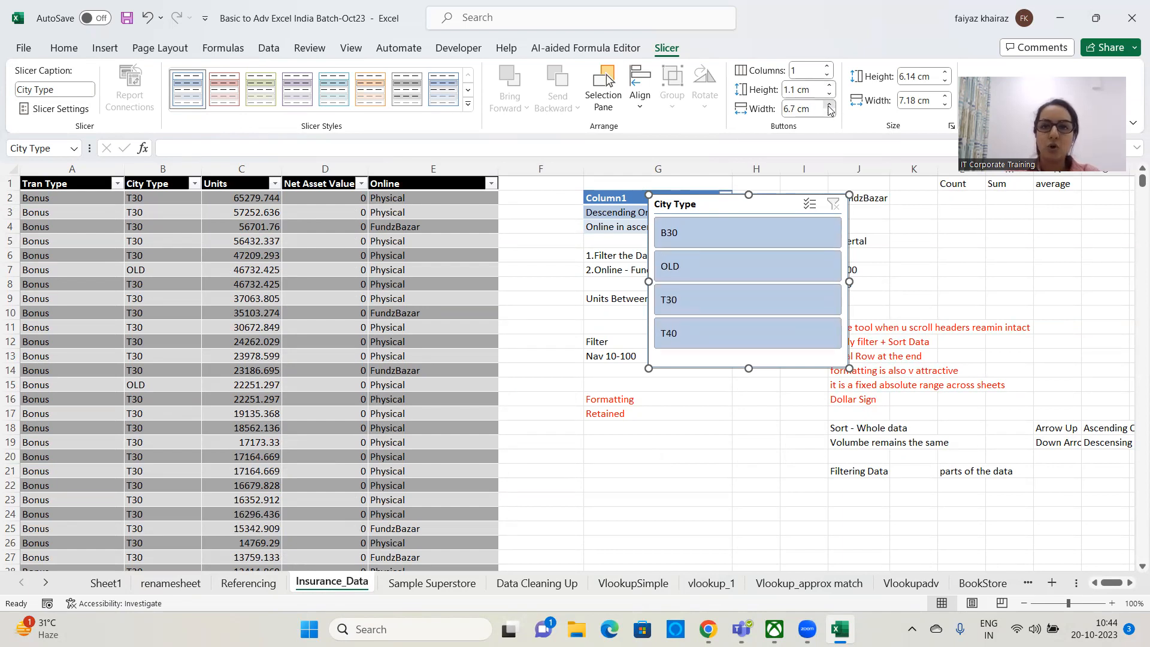
pyautogui.click(830, 106)
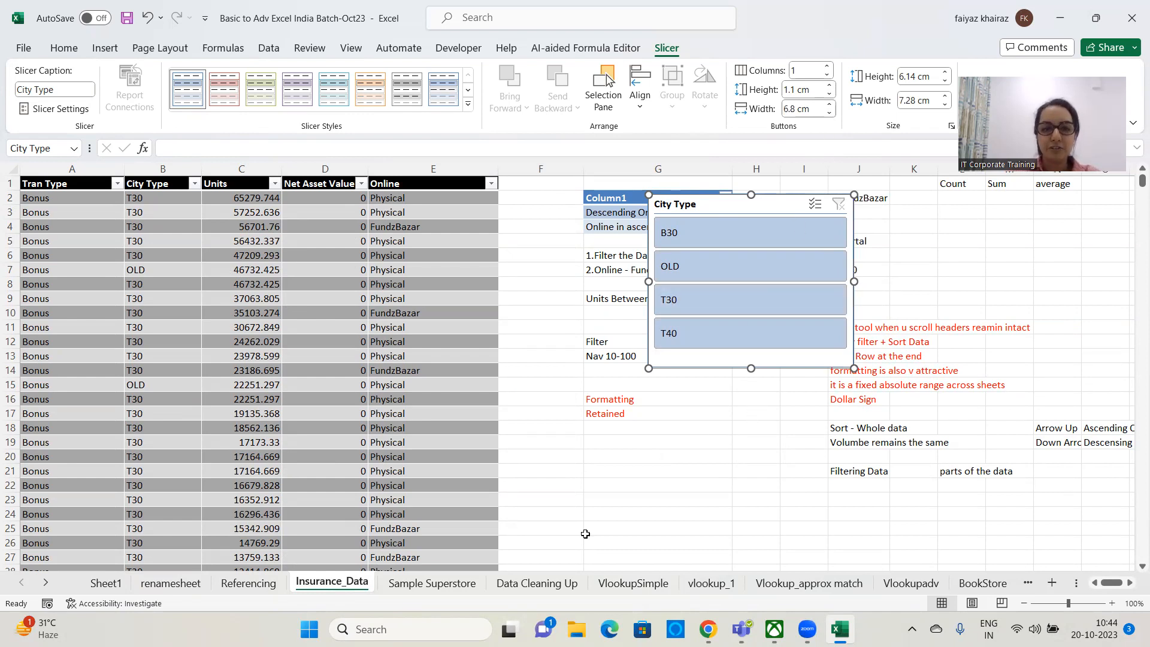
# Step: Apply the grey light style to the City Type slicer and move it closer to the table, over columns F to H
pyautogui.click(584, 617)
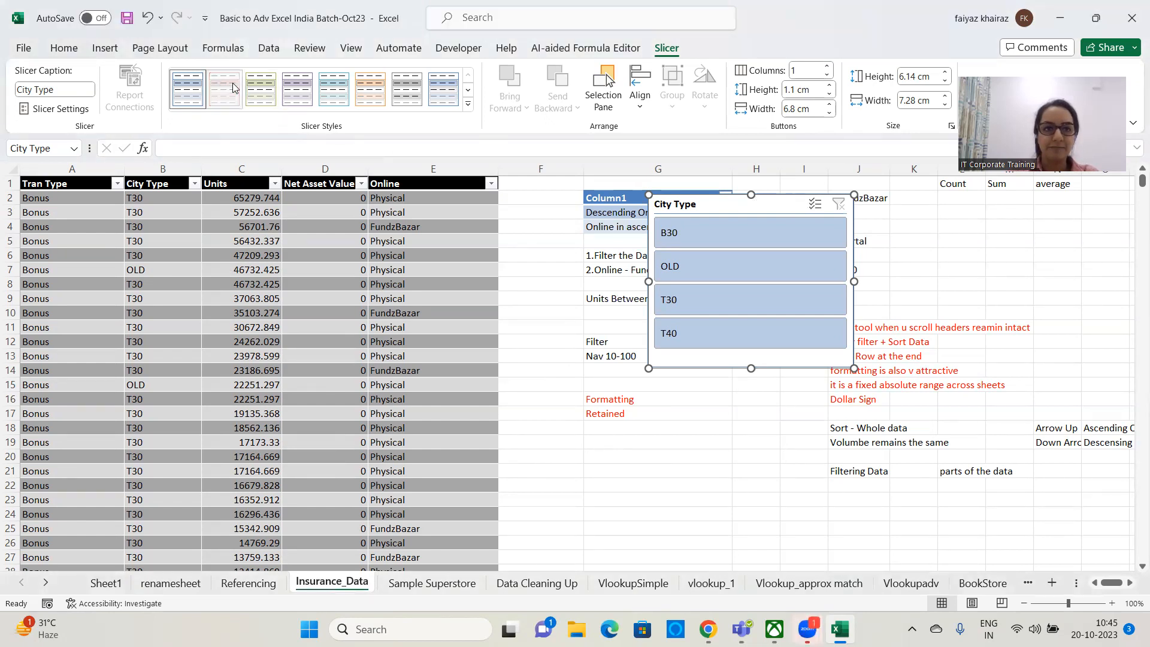
pyautogui.click(272, 95)
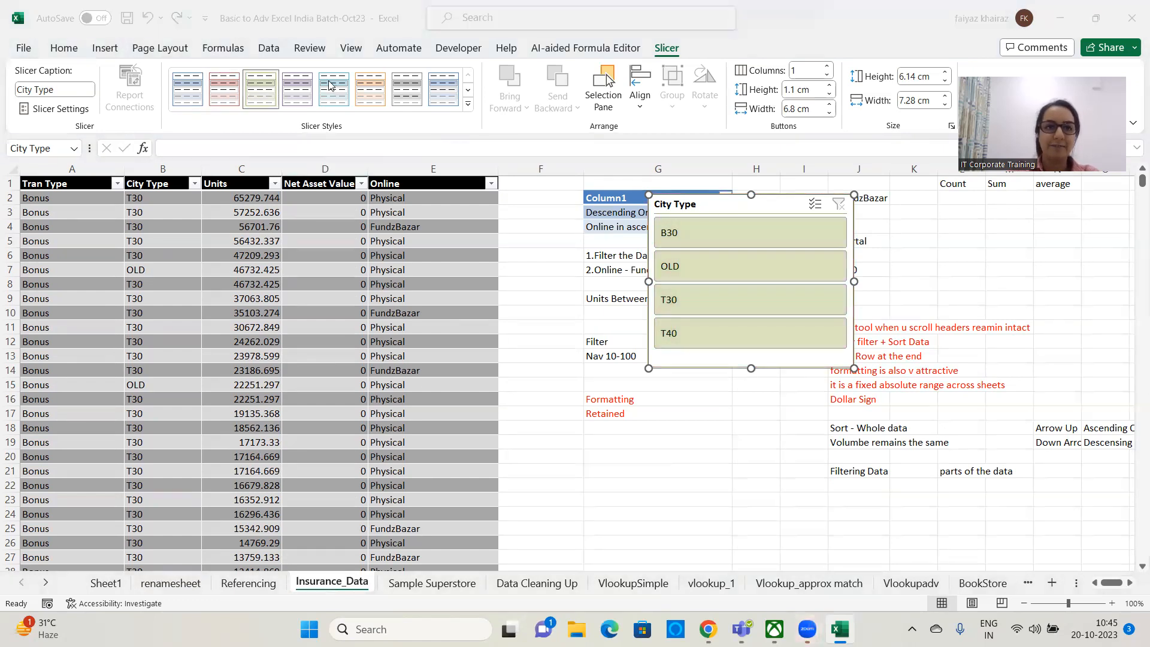
pyautogui.click(412, 96)
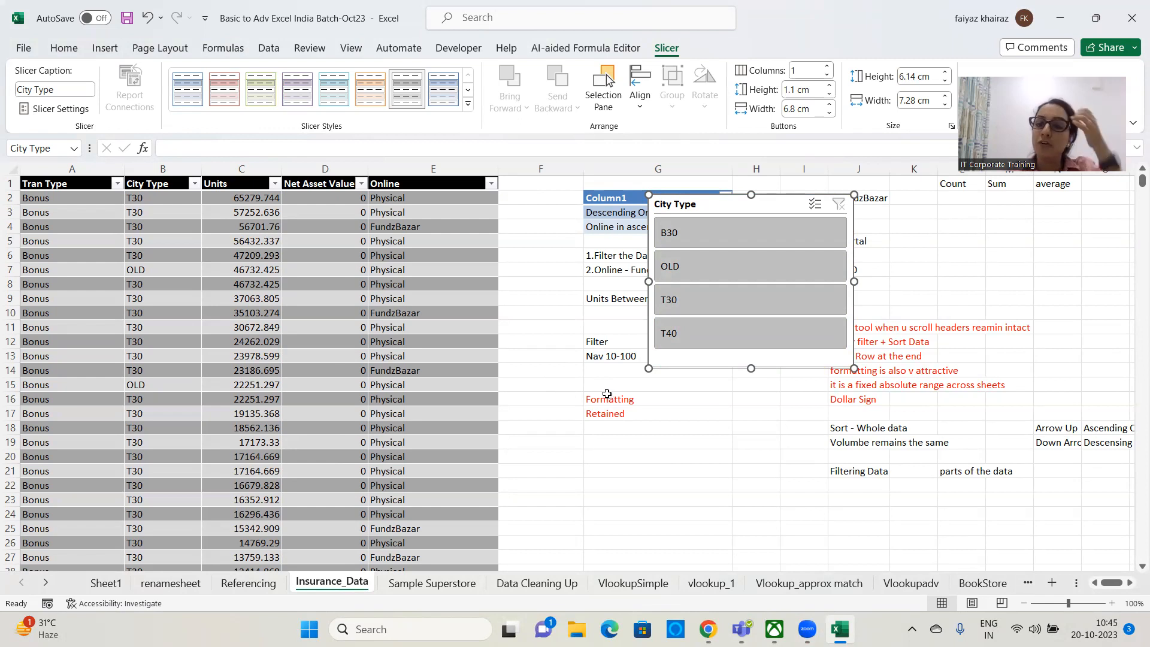
pyautogui.moveTo(726, 207); pyautogui.dragTo(626, 202)
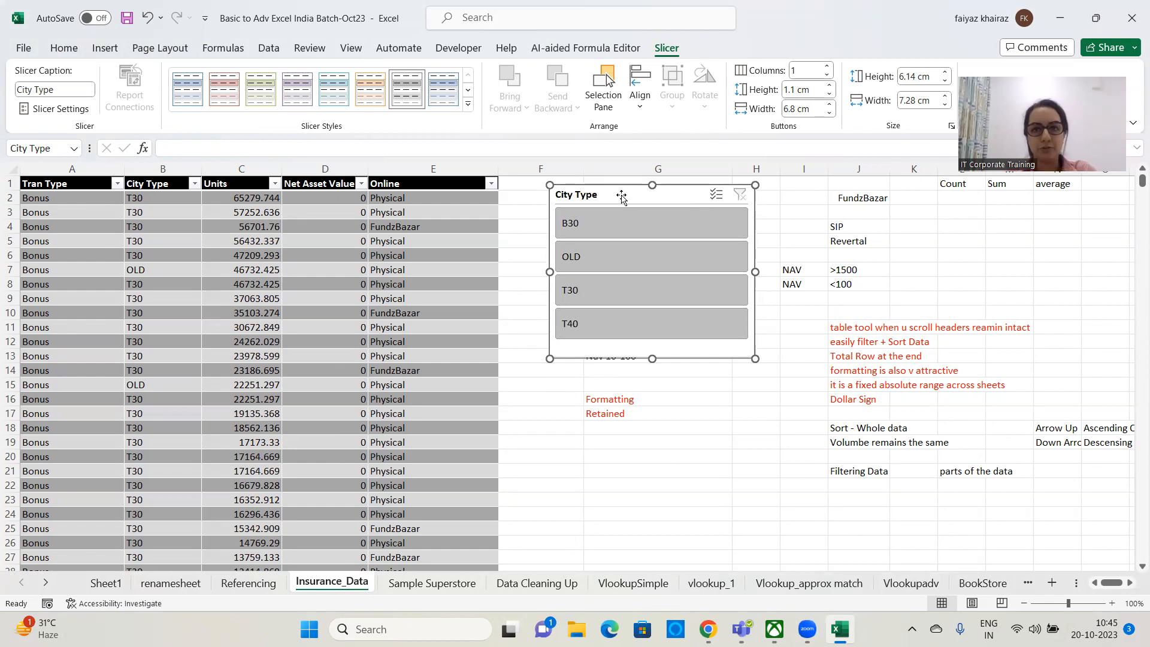
# Step: Reshape the slicer into 4 button columns, about 18.23 cm wide and 2.33 cm high, and move it nearer the table
pyautogui.moveTo(757, 271); pyautogui.dragTo(1066, 266)
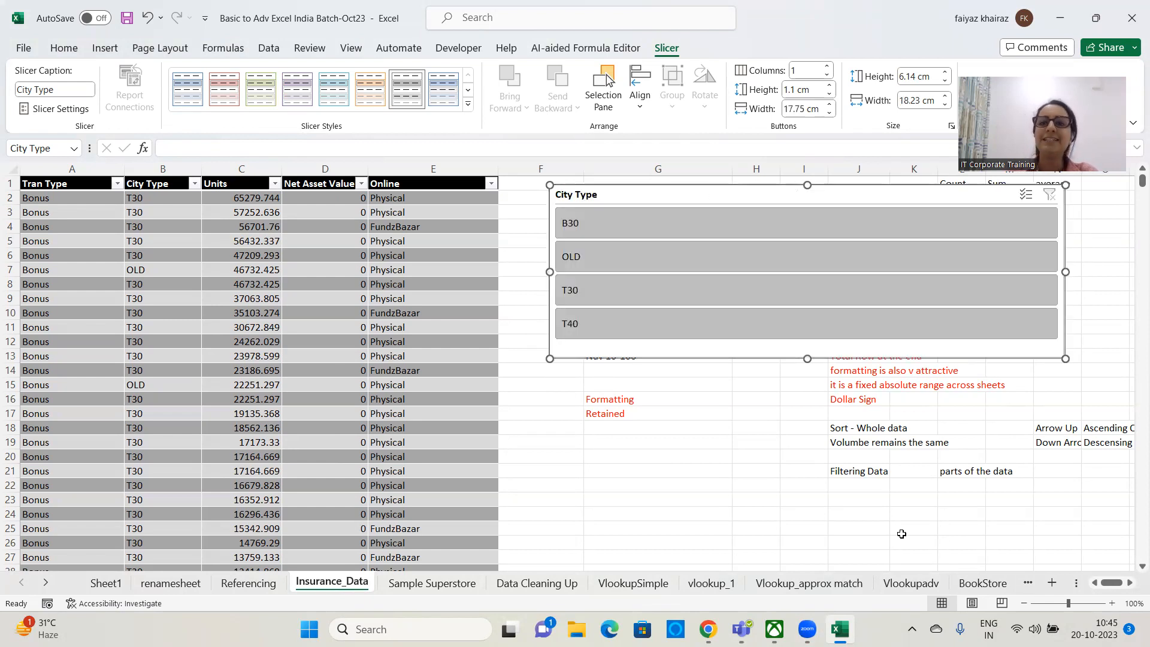
pyautogui.click(828, 68)
pyautogui.click(828, 68)
pyautogui.click(829, 68)
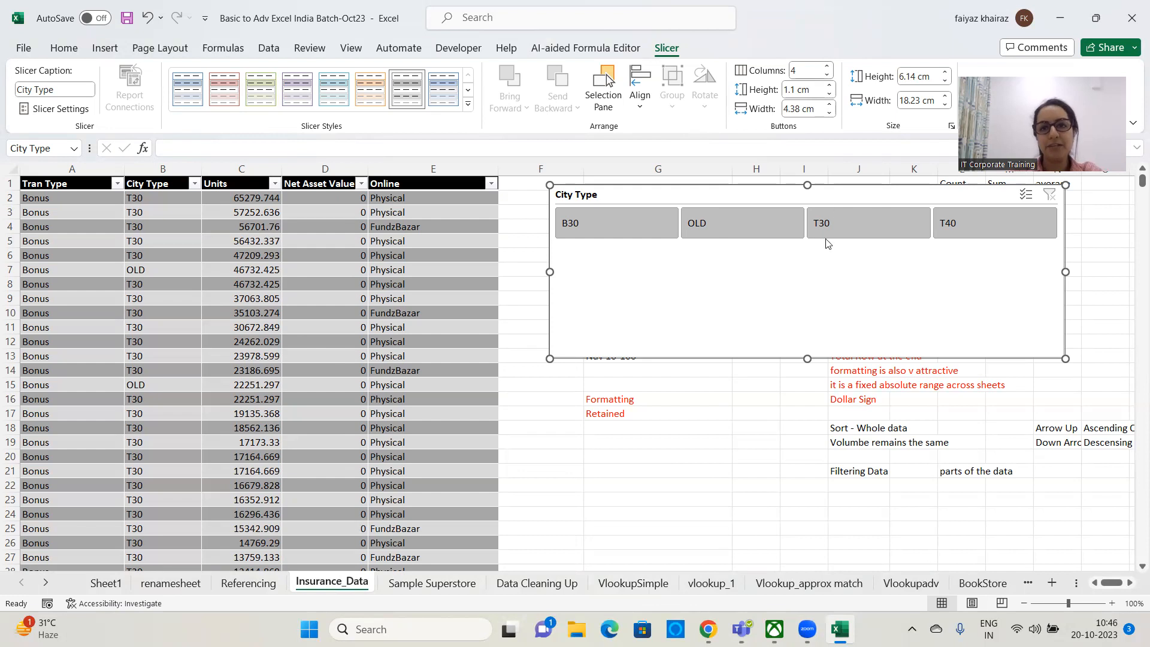
pyautogui.moveTo(809, 358); pyautogui.dragTo(809, 251)
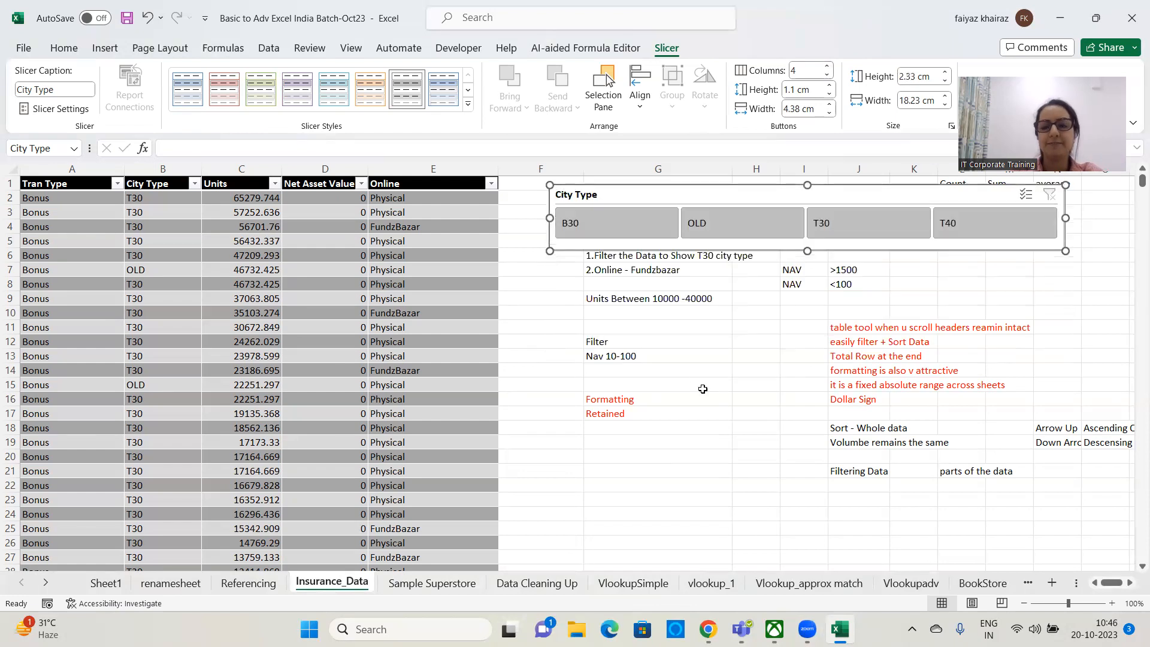
pyautogui.moveTo(767, 195); pyautogui.dragTo(735, 198)
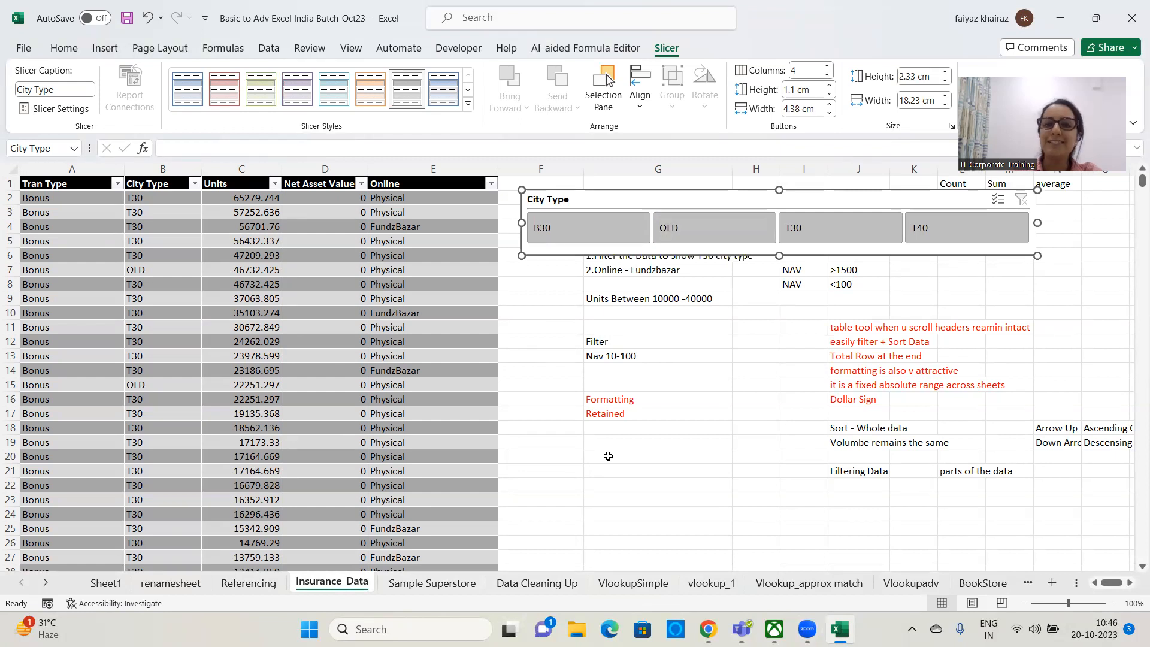
# Step: Filter the insurance table with the City Type slicer, first by B30 and then by T30
pyautogui.click(605, 233)
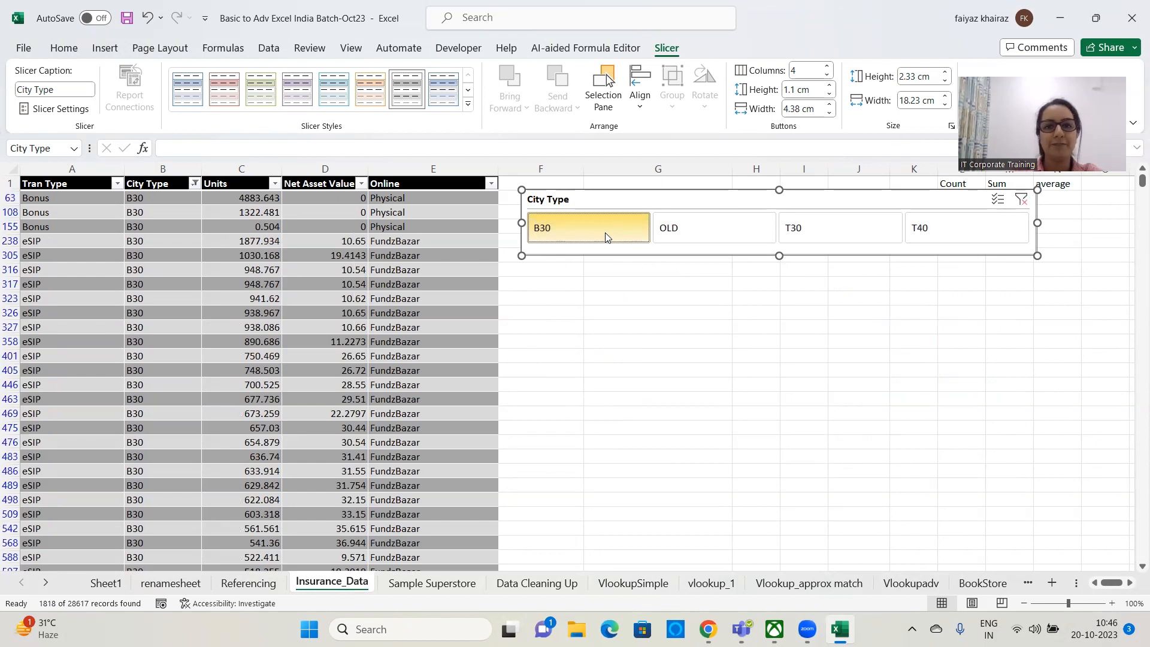
pyautogui.click(808, 226)
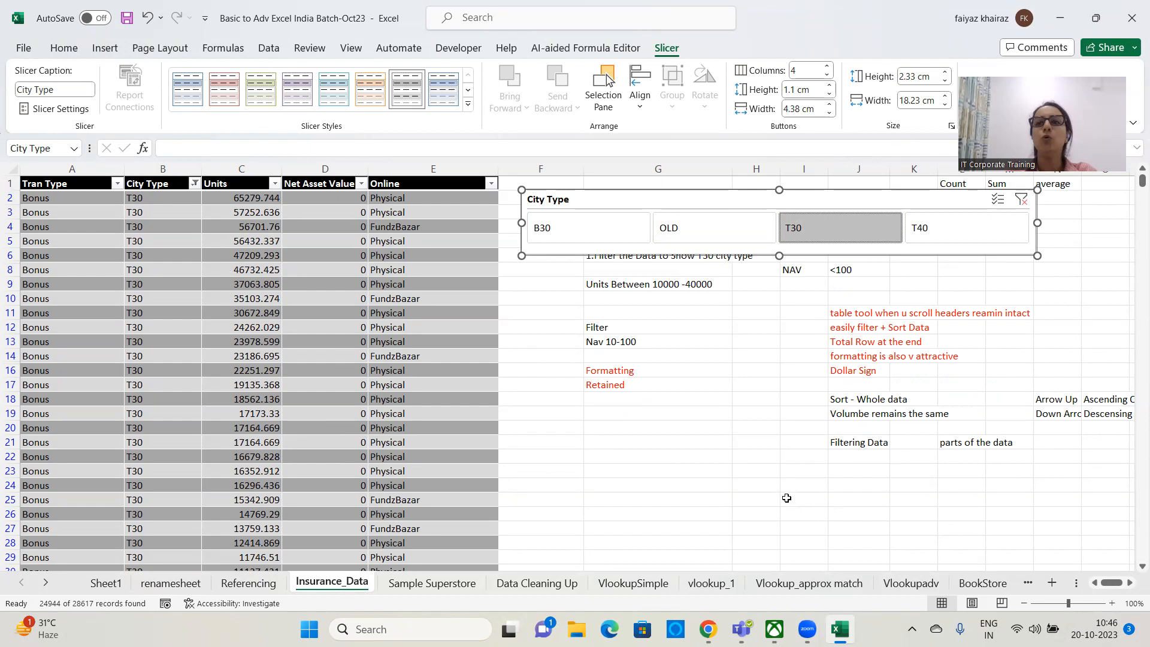
# Step: Clear the T30 filter, filter the insurance table by City Types B30 and T40, and clear the filter again
pyautogui.click(1022, 199)
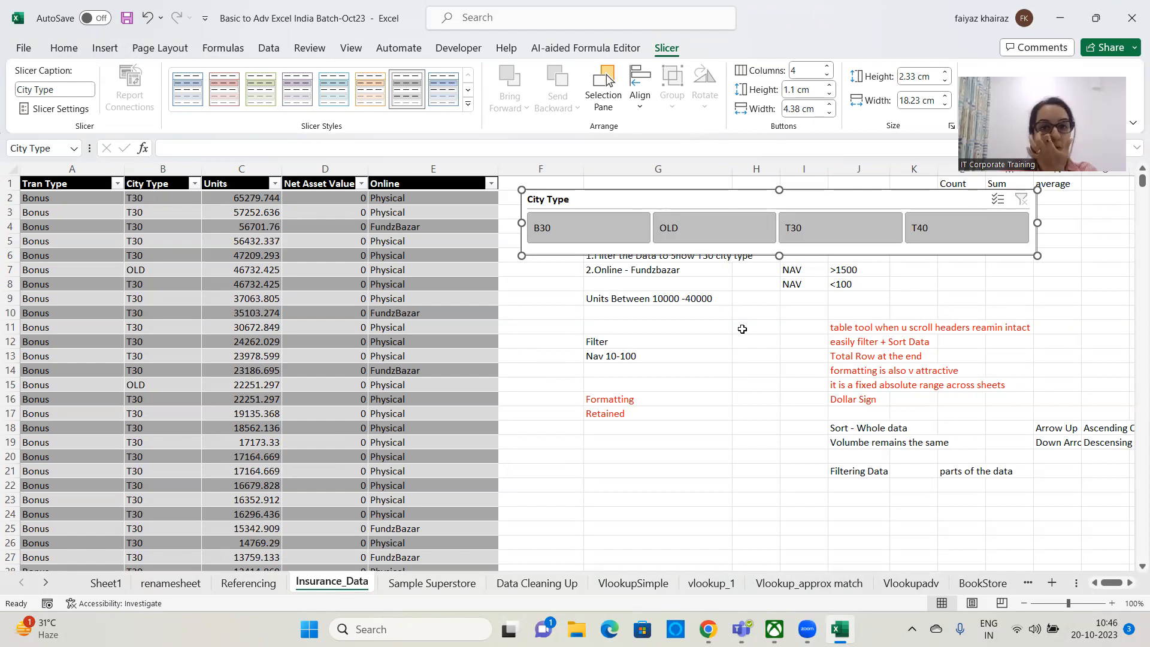
pyautogui.click(598, 235)
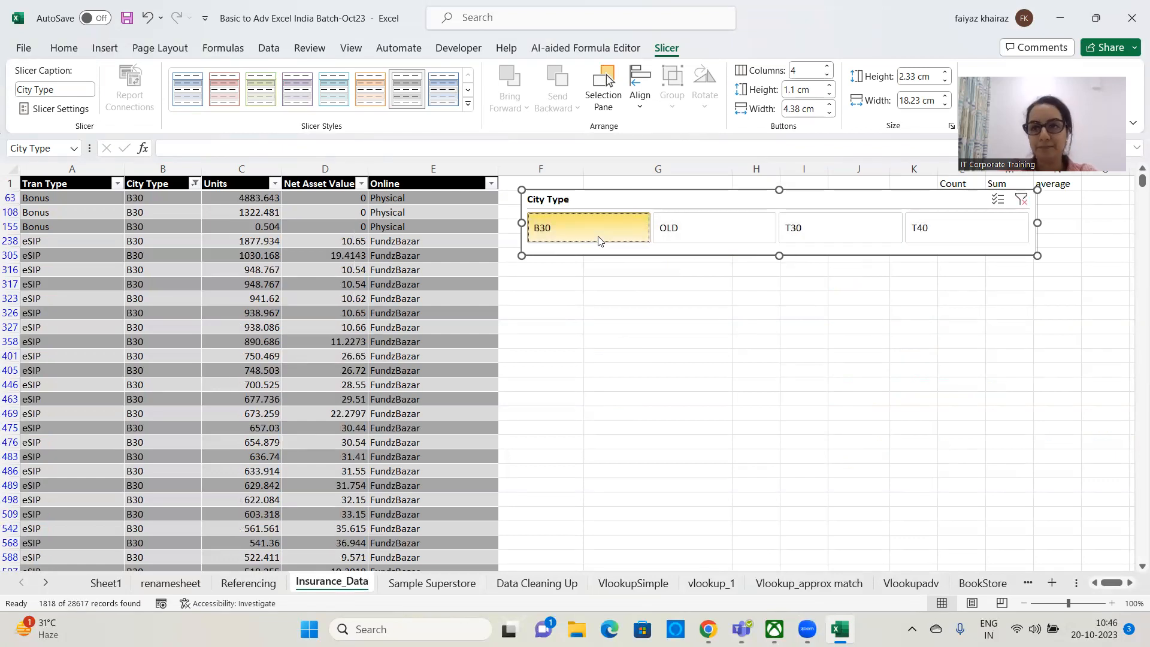
pyautogui.click(958, 225)
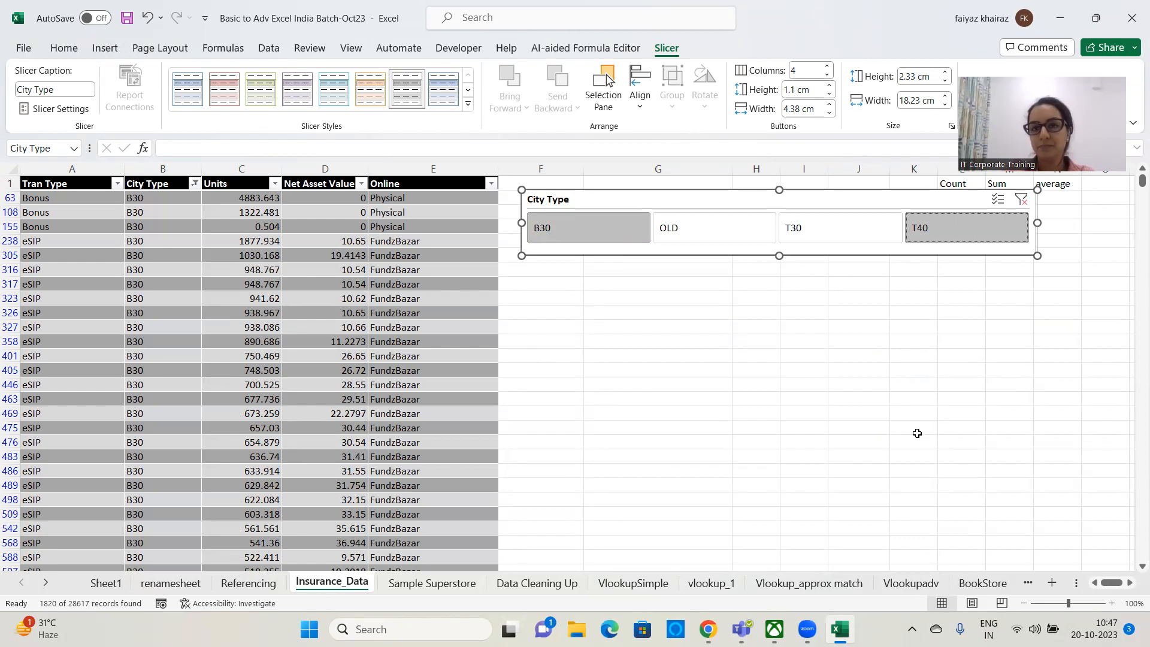
pyautogui.click(1023, 201)
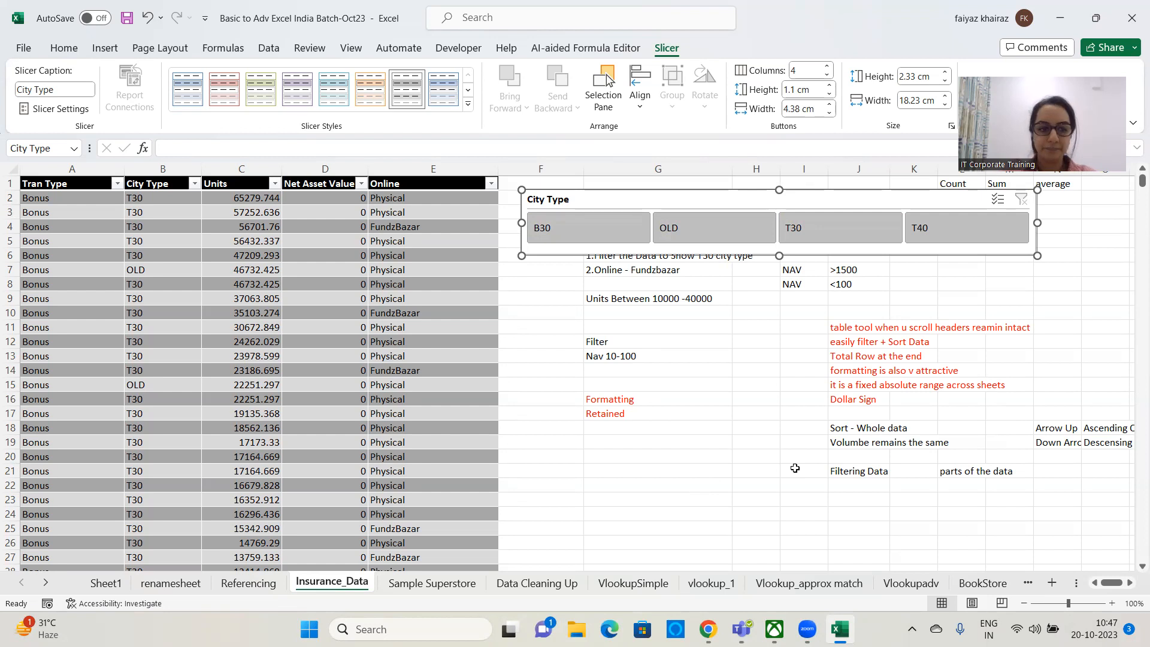
# Step: Filter the insurance table by the adjacent City Types from B30 through T30 and clear that filter
pyautogui.click(616, 228)
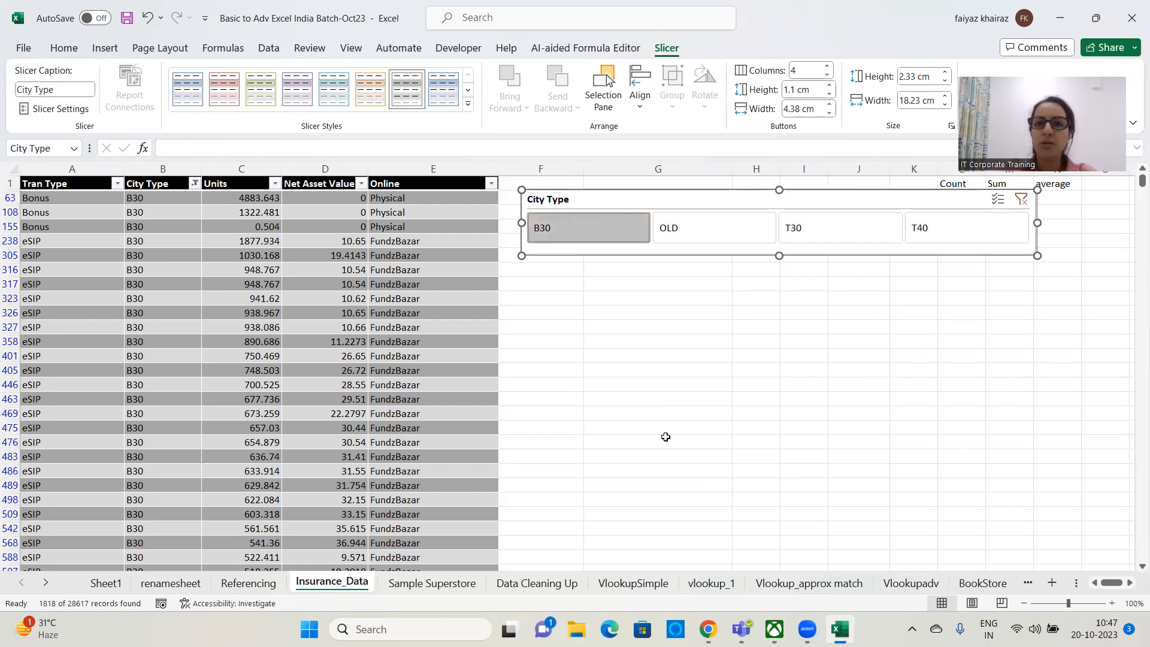
pyautogui.keyDown('shift'); pyautogui.click(831, 230); pyautogui.keyUp('shift')
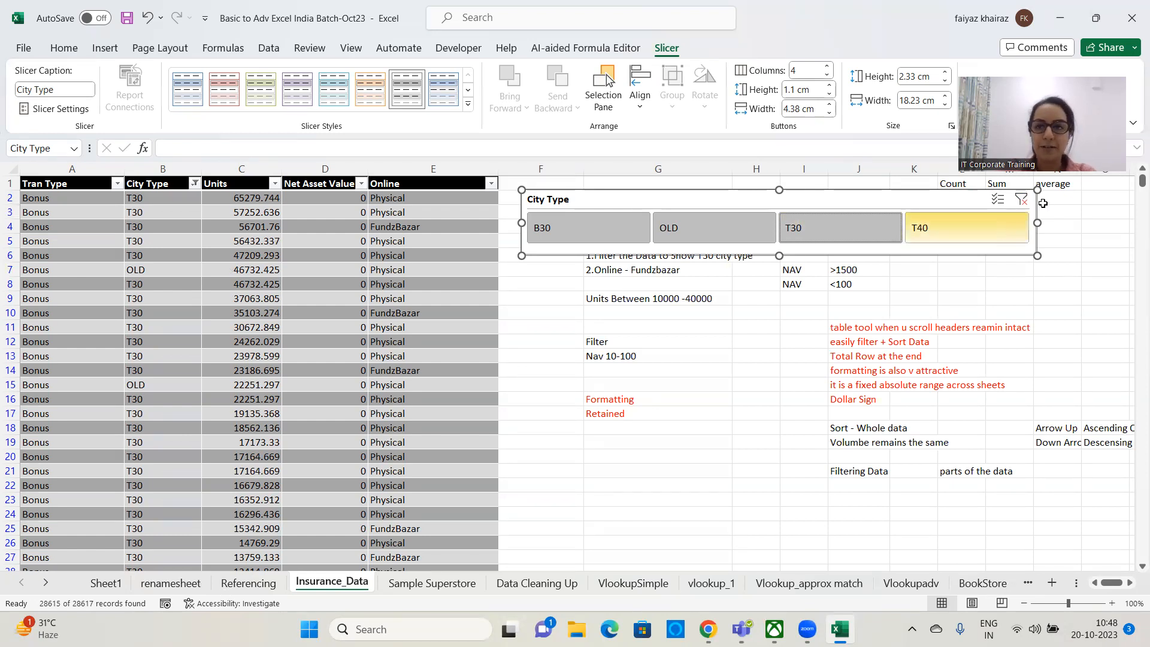
pyautogui.click(1021, 199)
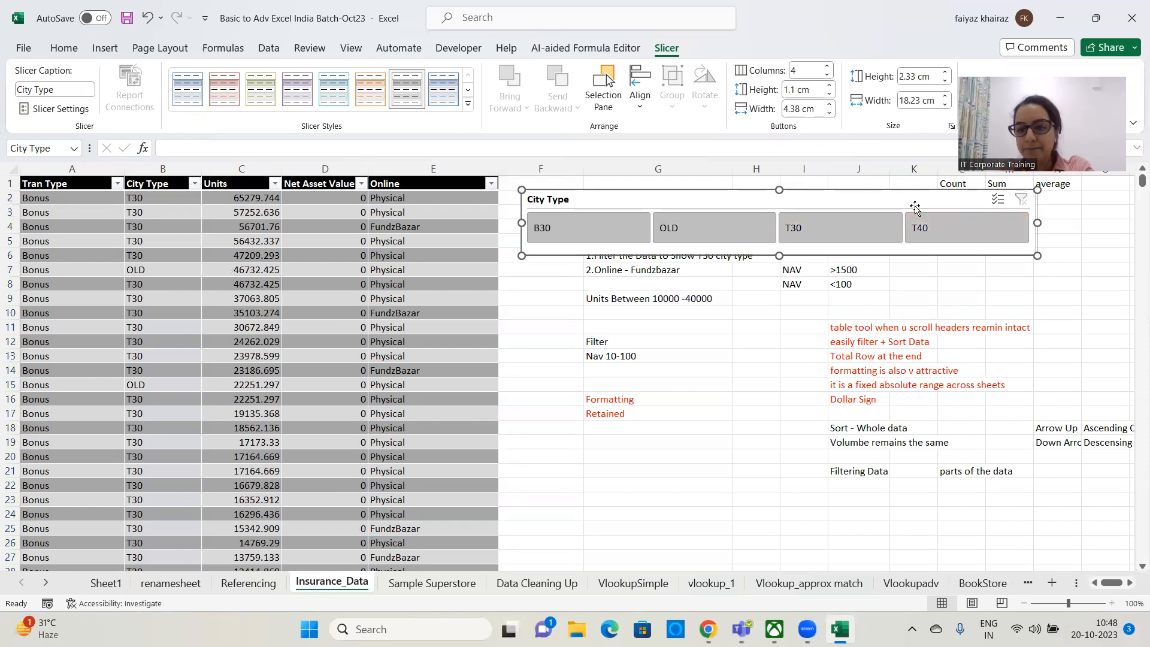
# Step: Delete the City Type slicer and insert a Tran Type slicer for the insurance table
pyautogui.press('Delete')
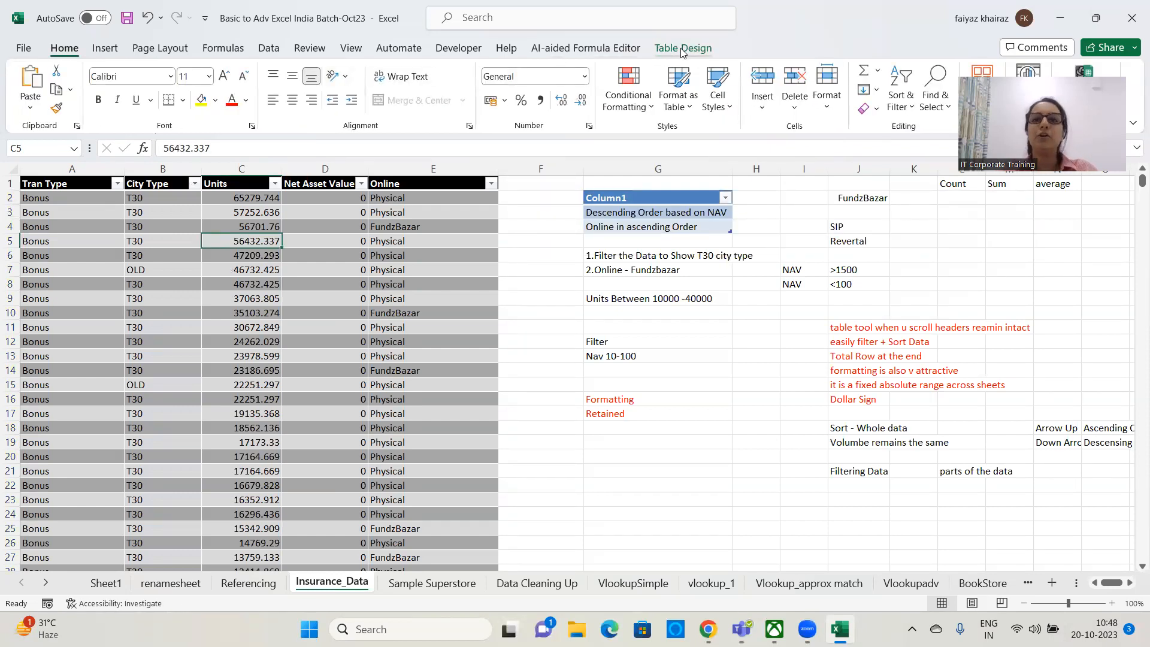
pyautogui.click(682, 48)
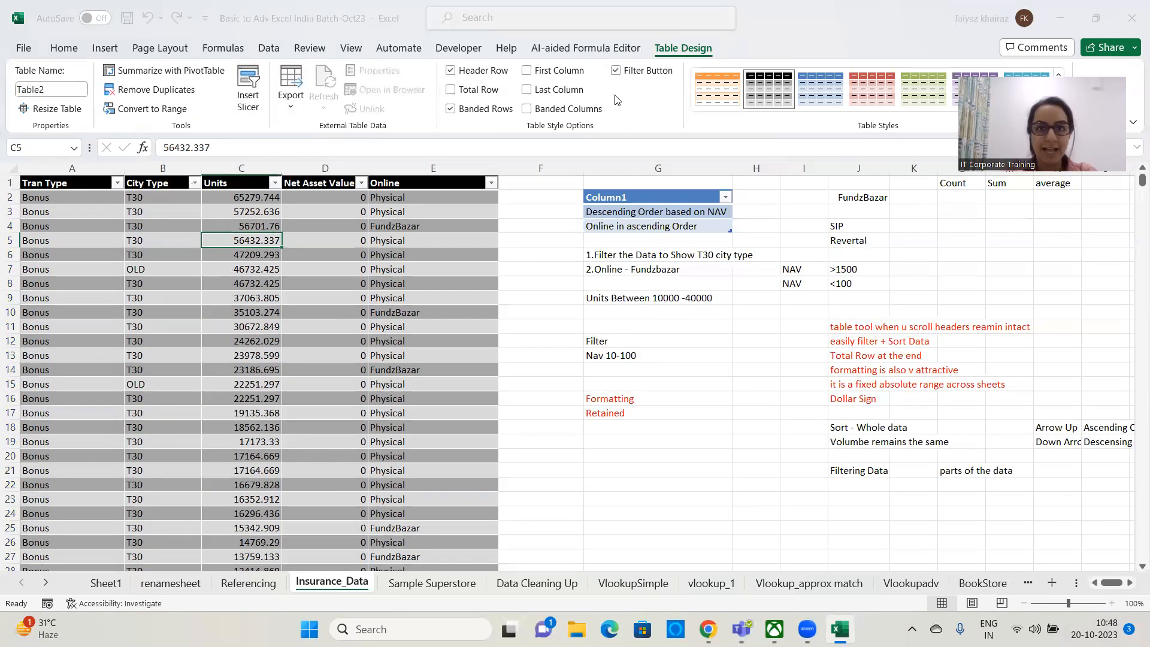
pyautogui.click(567, 112)
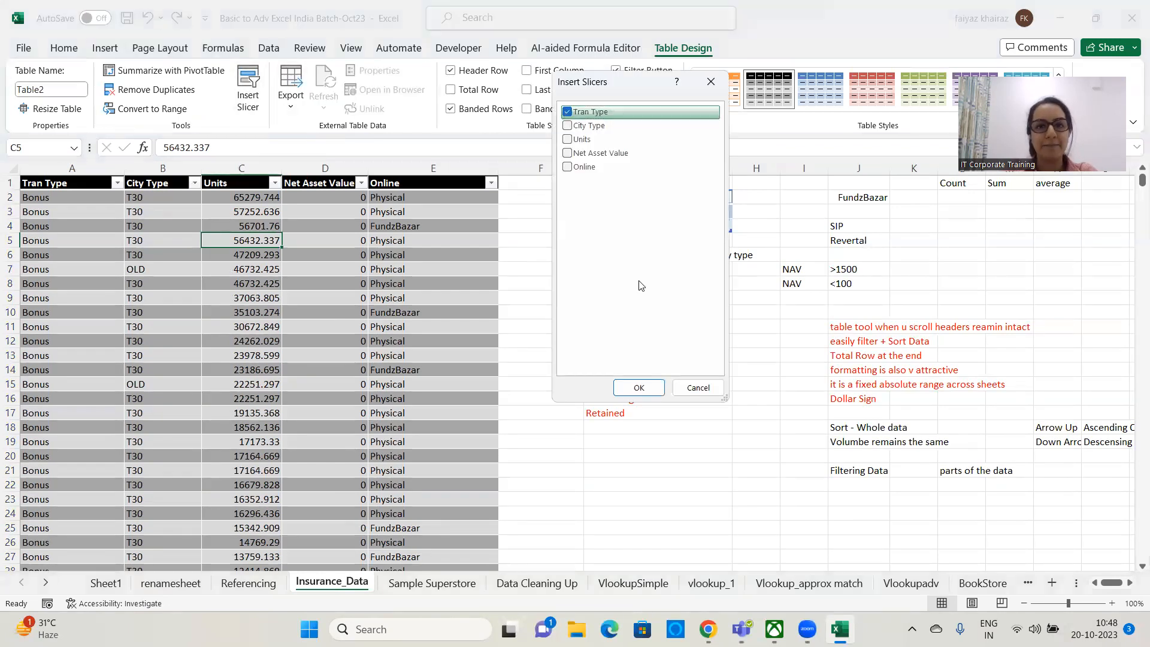
pyautogui.click(638, 388)
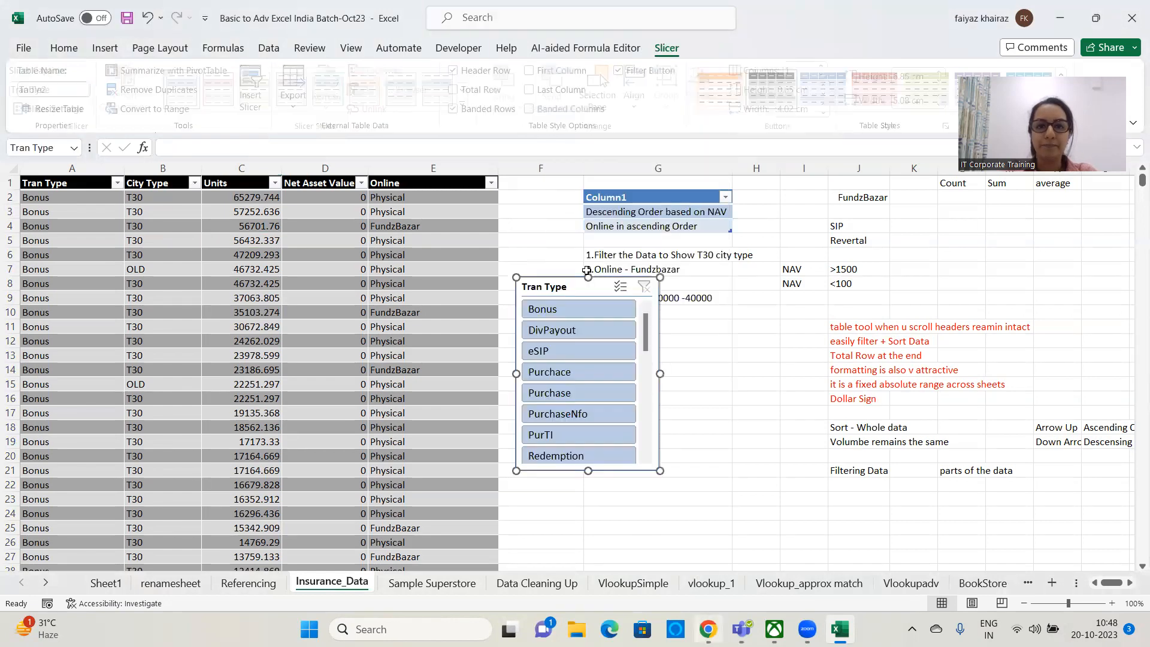
# Step: Enlarge the Tran Type slicer to about 17.57 cm wide and 10.2 cm high, with its upper edge near row 1
pyautogui.moveTo(585, 281); pyautogui.dragTo(598, 166)
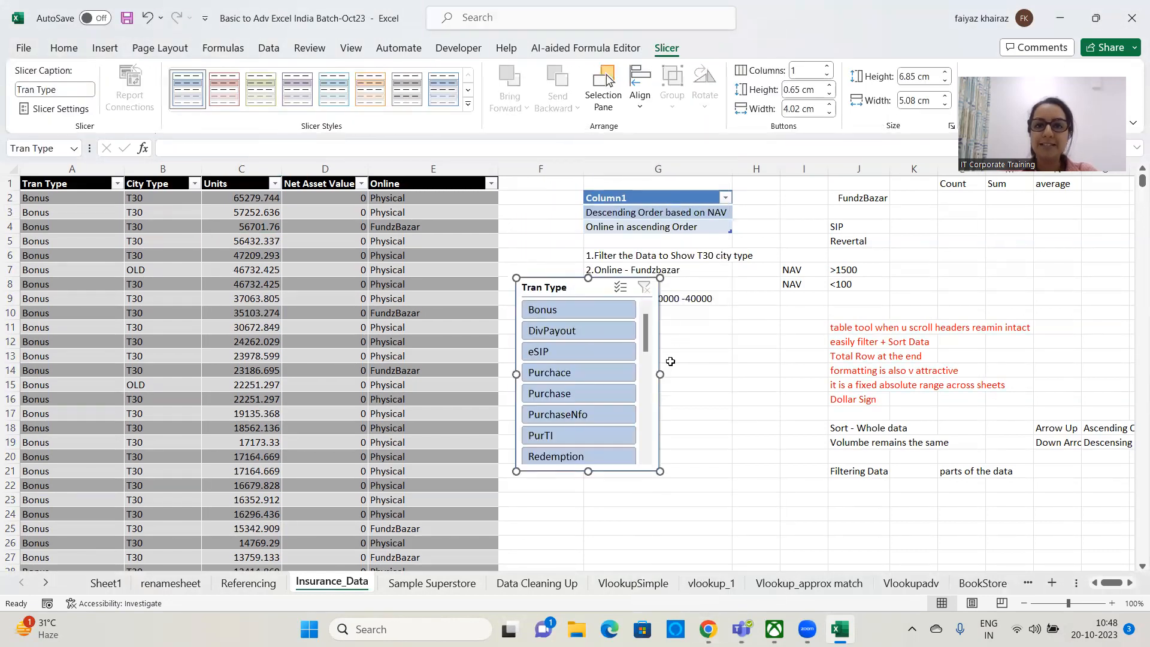
pyautogui.moveTo(660, 375); pyautogui.dragTo(1014, 374)
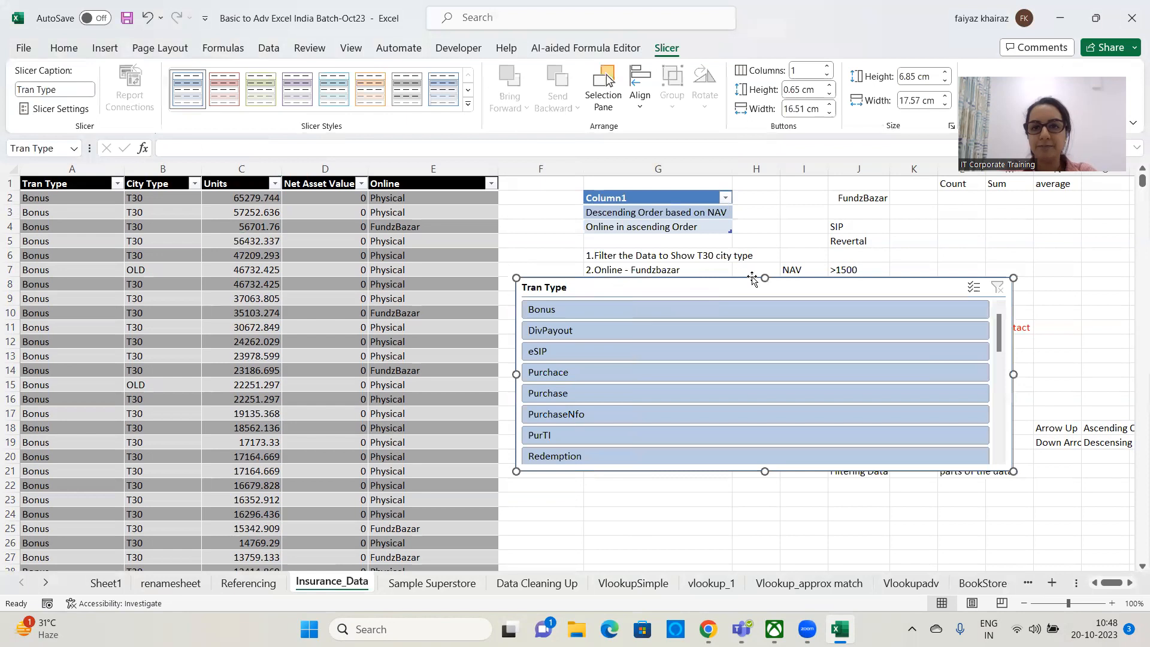
pyautogui.moveTo(765, 278); pyautogui.dragTo(773, 183)
# Step: Arrange the Tran Type slicer in 3 columns with a button height of 0.9 cm
pyautogui.click(828, 67)
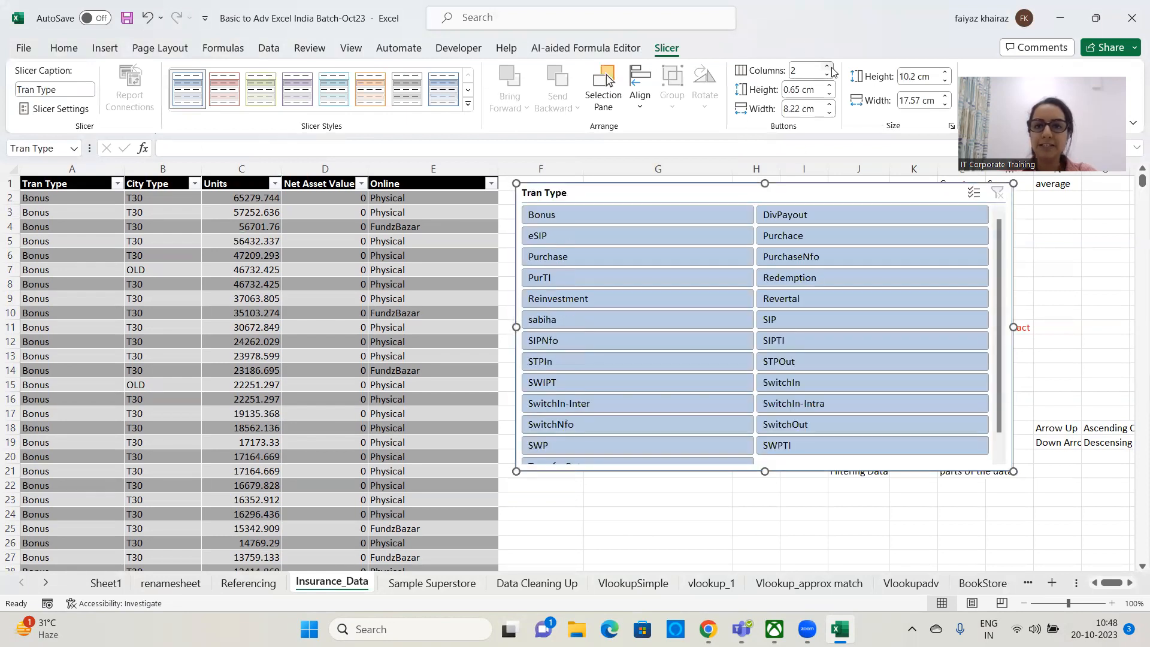
pyautogui.click(828, 67)
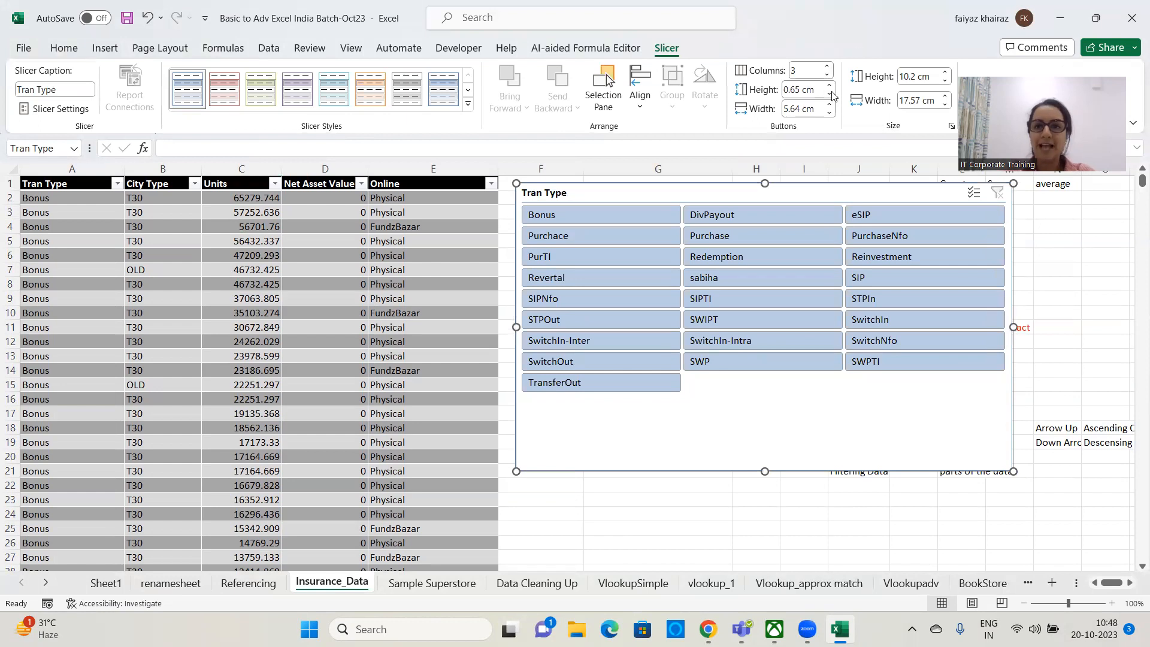
pyautogui.click(829, 86)
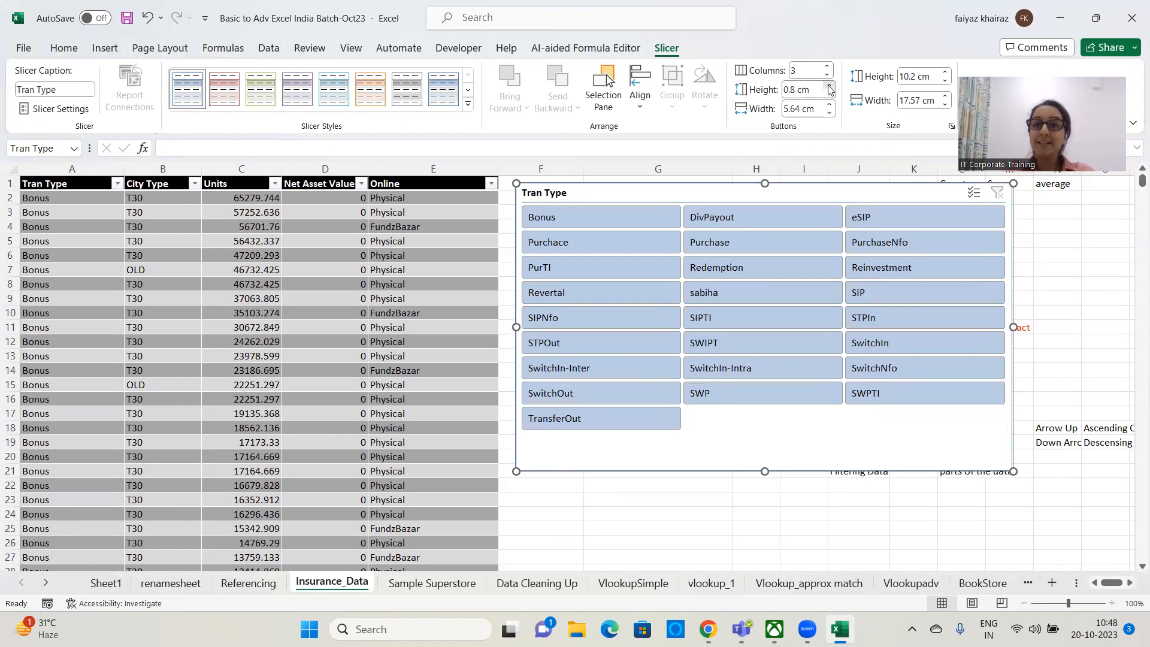
pyautogui.click(829, 86)
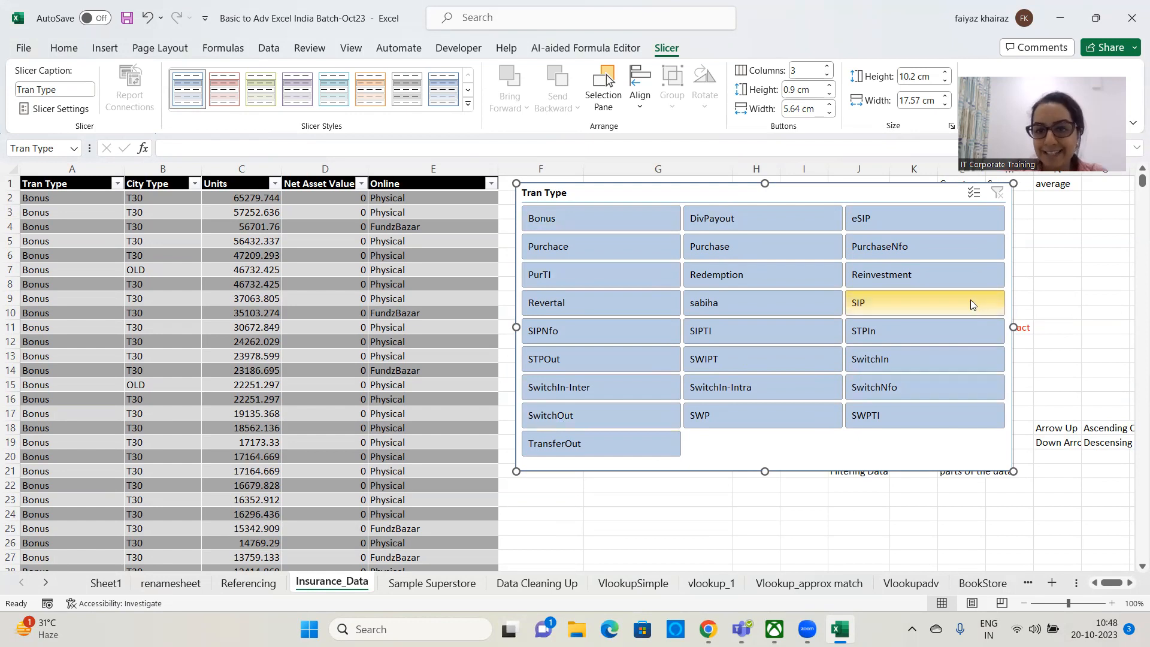
# Step: Filter the insurance table by the non-adjacent Tran Types Bonus, SwitchOut and SIP
pyautogui.click(598, 216)
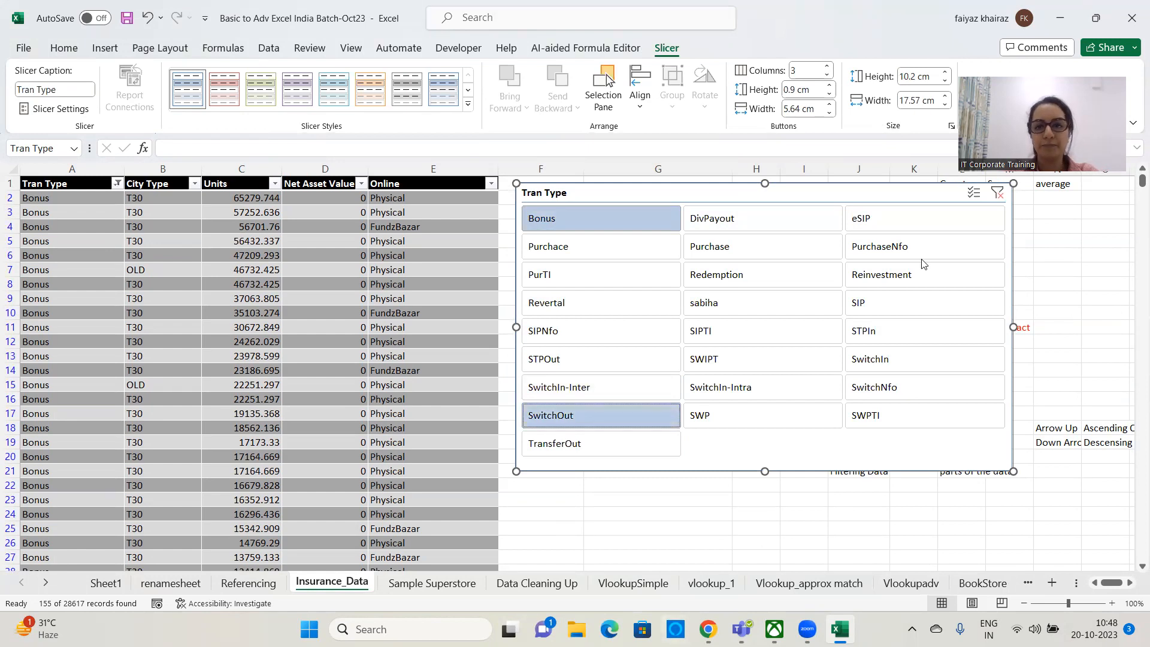
pyautogui.keyDown('ctrl'); pyautogui.click(918, 302); pyautogui.keyUp('ctrl')
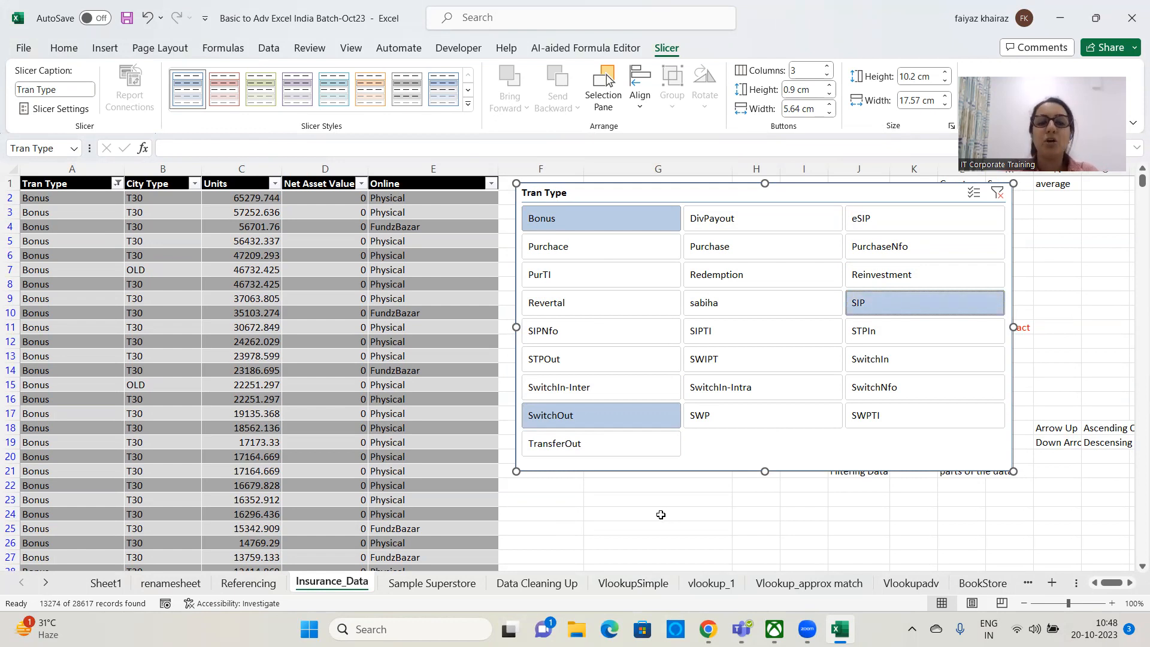
# Step: Enter the note "Ctrl for non adjacent" in cell G24 below the slicer
pyautogui.click(619, 510)
pyautogui.write('ctrl for non')
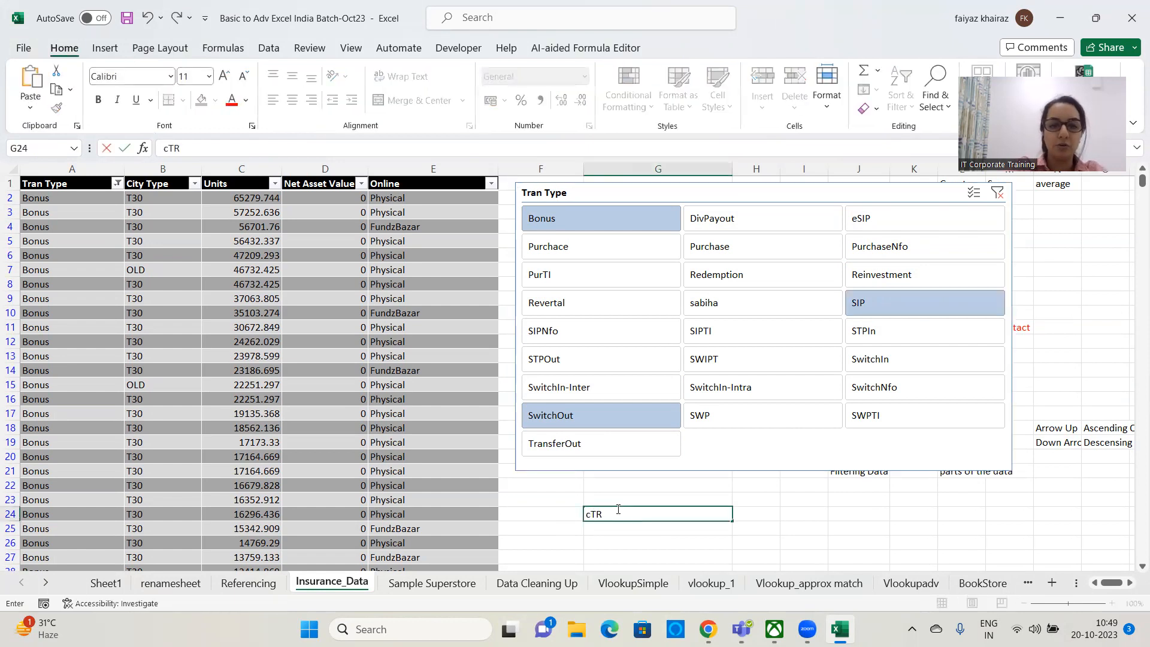
pyautogui.write(' adjacent')
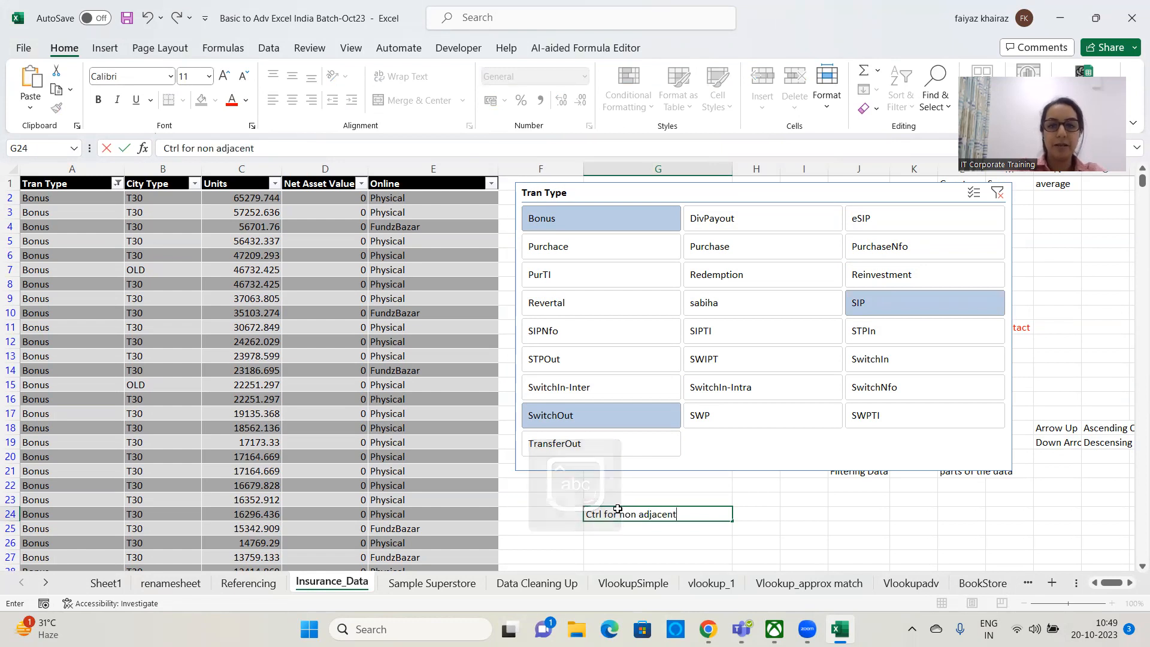
pyautogui.press('Return')
# Step: Clear the Tran Type filter and filter by the adjacent range of types from Bonus through Reinvestment
pyautogui.click(1003, 194)
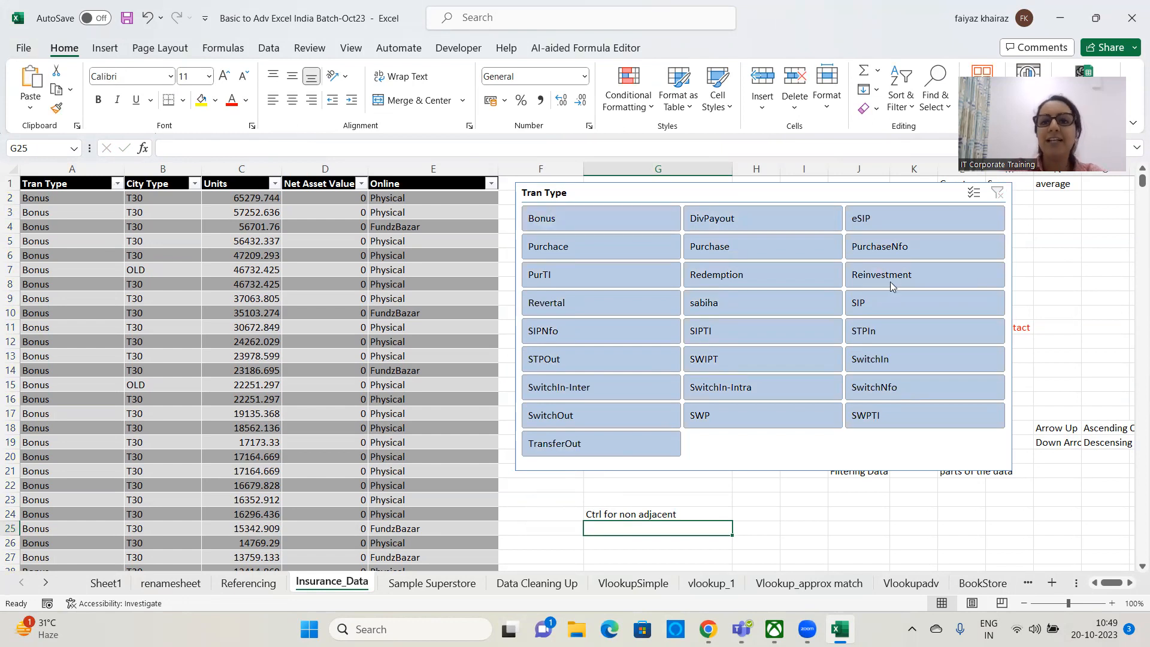
pyautogui.click(592, 212)
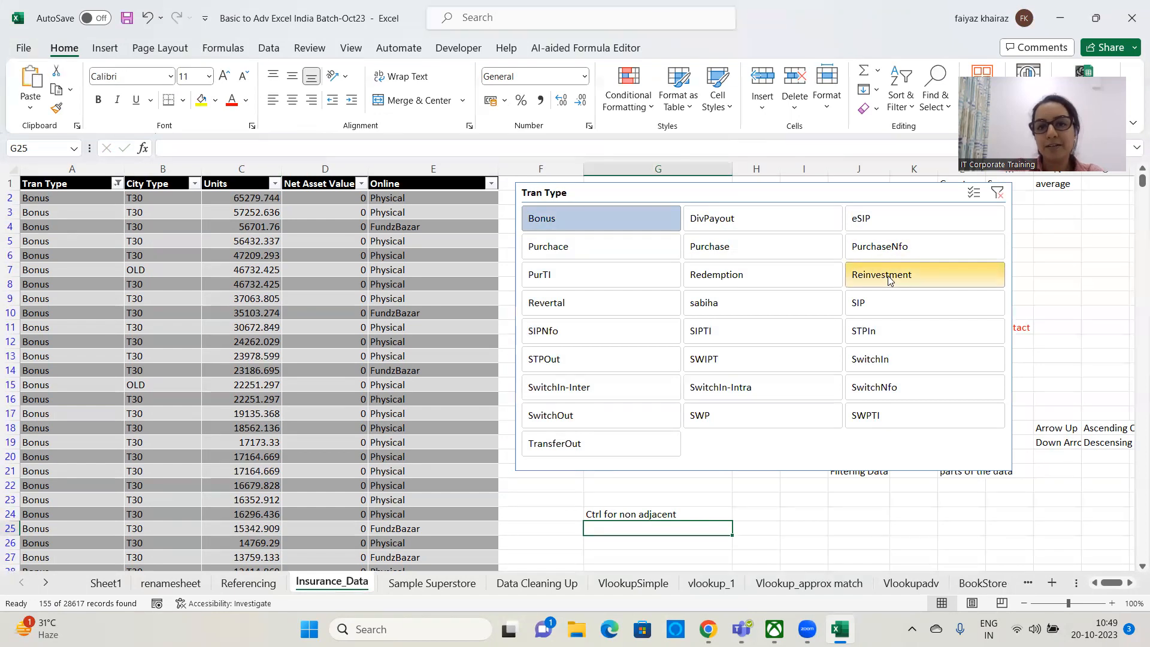
pyautogui.moveTo(888, 276); pyautogui.dragTo(552, 225)
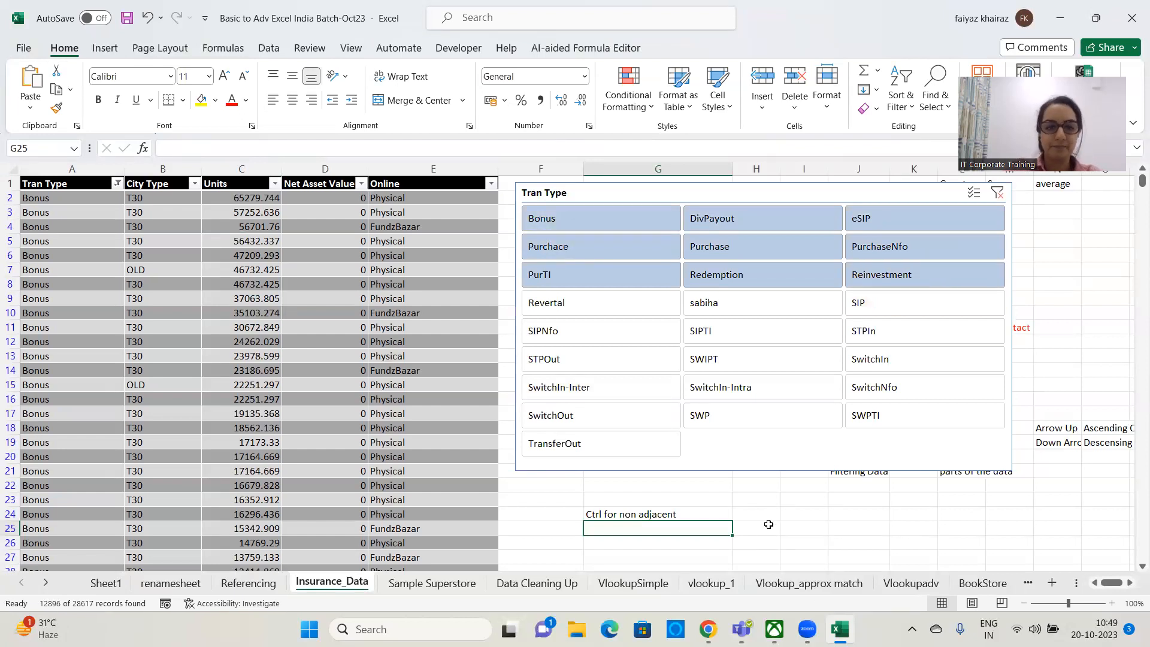
# Step: Enter the note "Shift Key for adjacent" in cell G25
pyautogui.write('Shif')
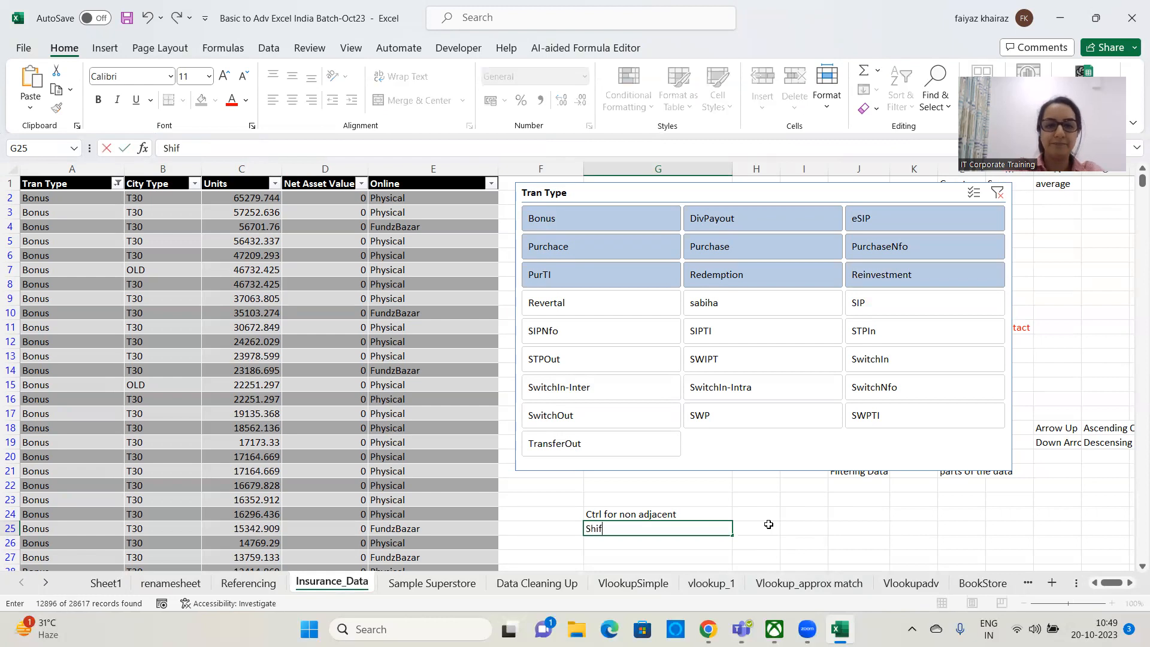
pyautogui.write('t Key for a')
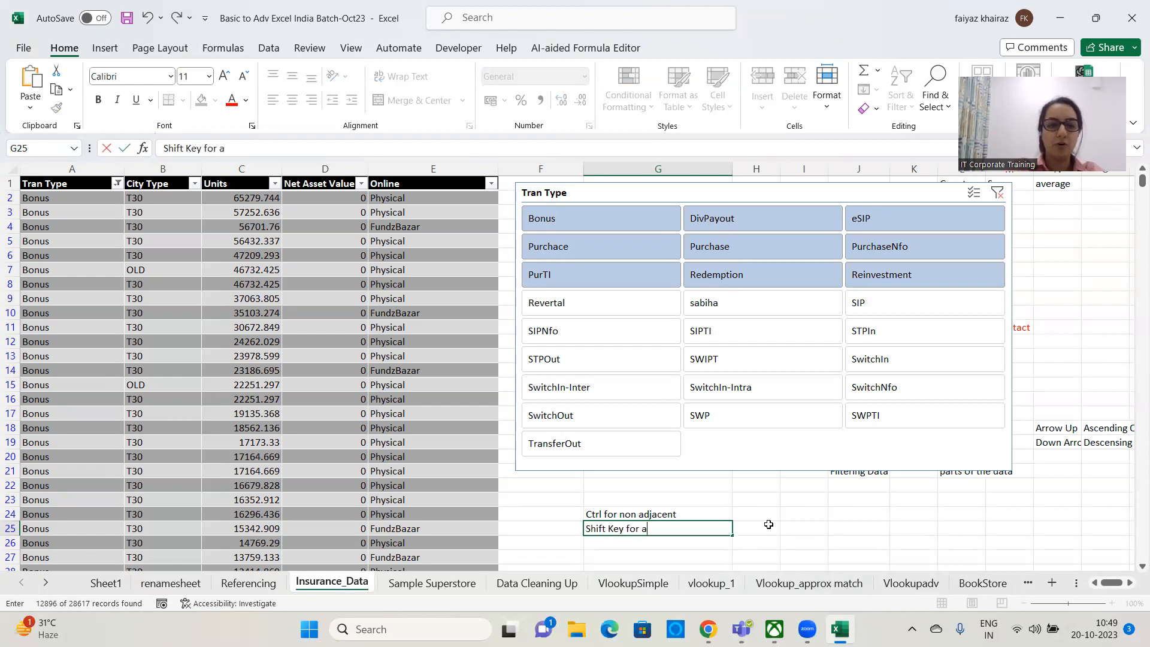
pyautogui.write('djacent')
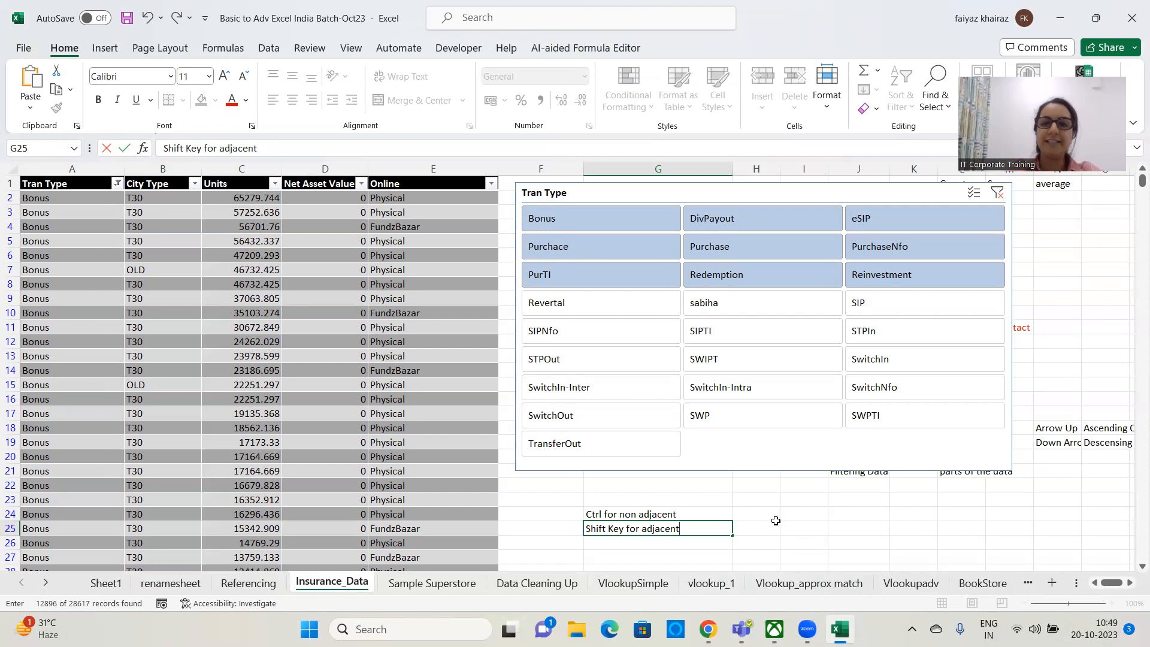
pyautogui.click(770, 515)
# Step: Clear the current Tran Type selection and filter the insurance table to PurTI, Reinvestment and STPIn
pyautogui.click(997, 192)
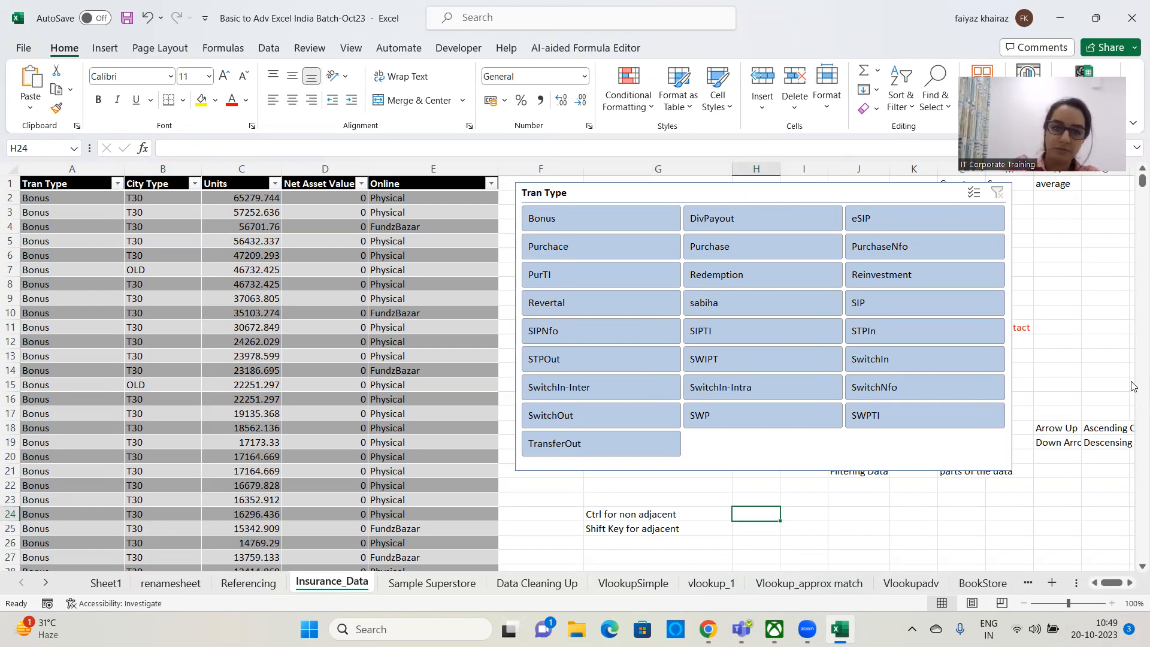
pyautogui.click(793, 628)
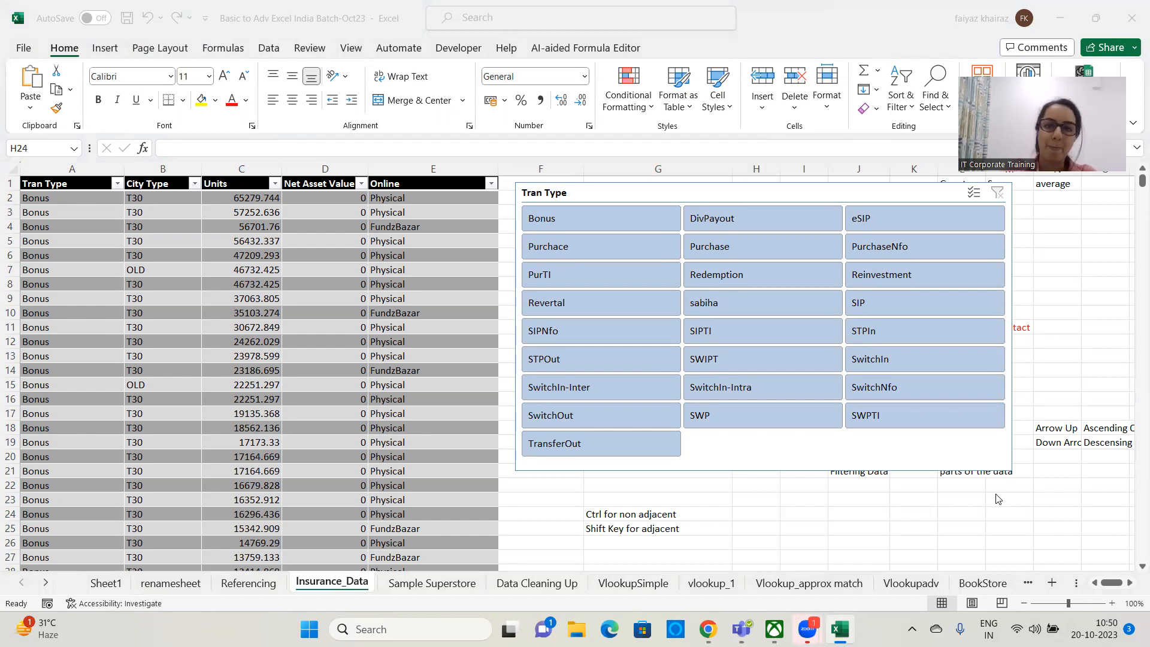
pyautogui.click(860, 191)
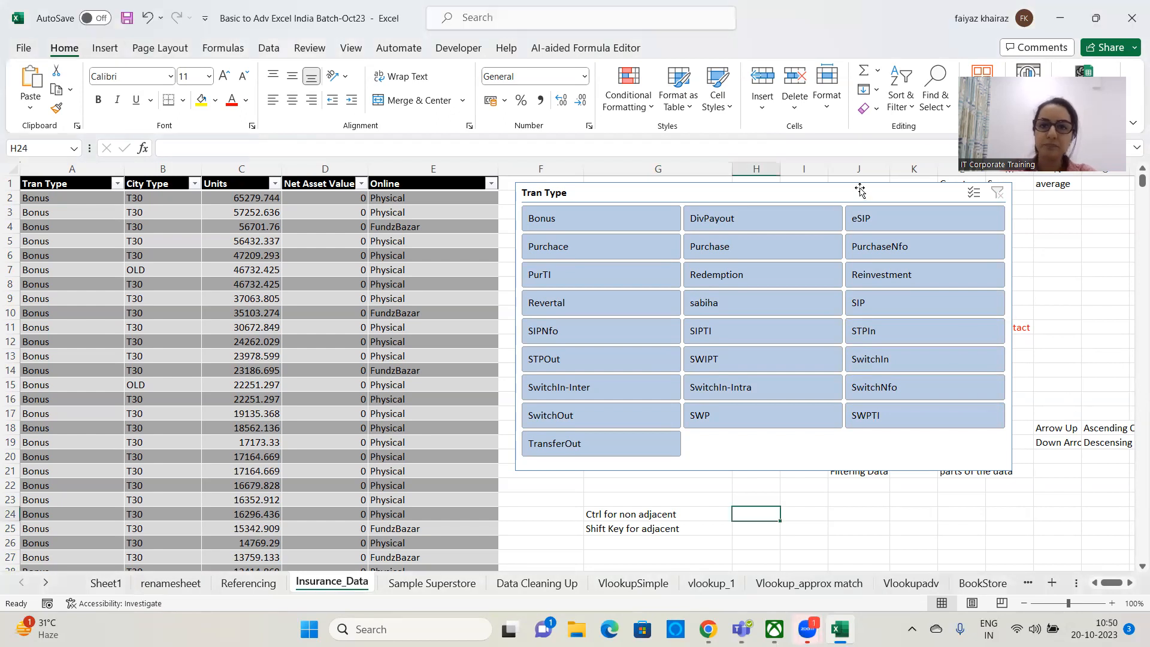
pyautogui.click(600, 252)
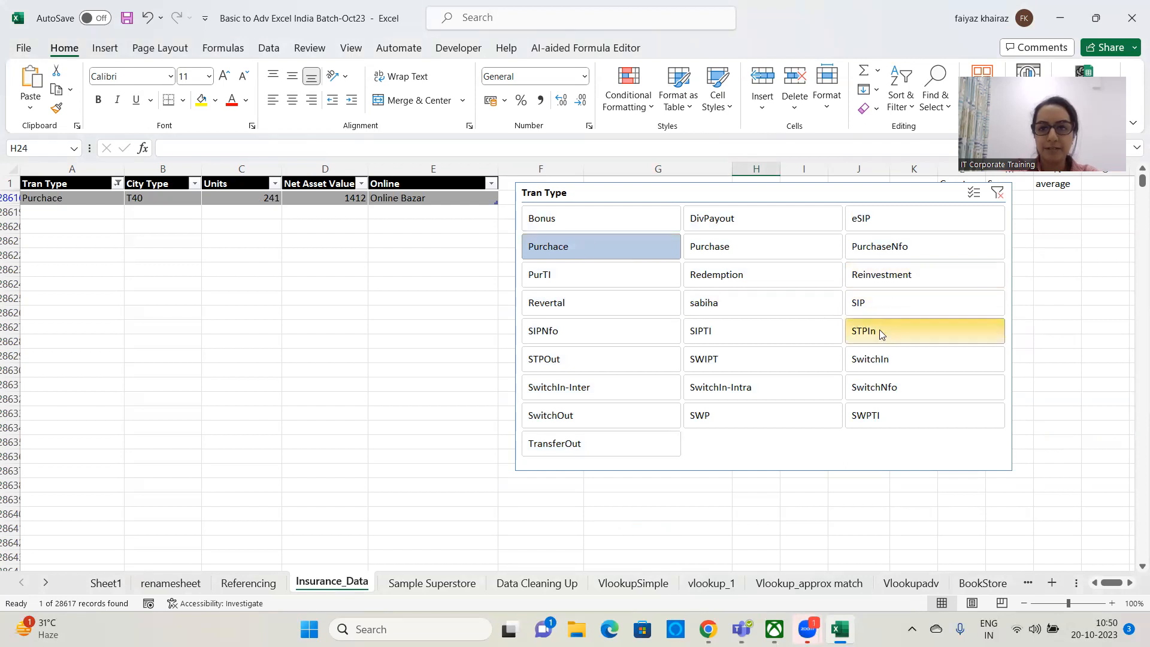
pyautogui.keyDown('ctrl'); pyautogui.click(904, 274); pyautogui.keyUp('ctrl')
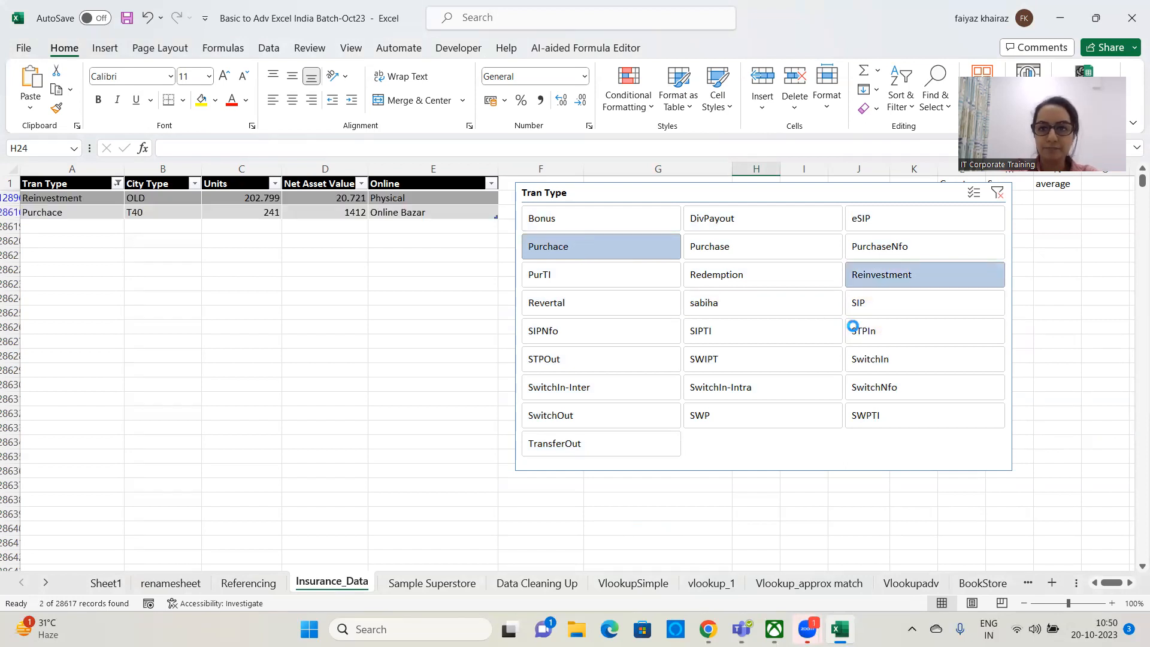
pyautogui.click(854, 330)
pyautogui.keyDown('ctrl'); pyautogui.click(881, 277); pyautogui.keyUp('ctrl')
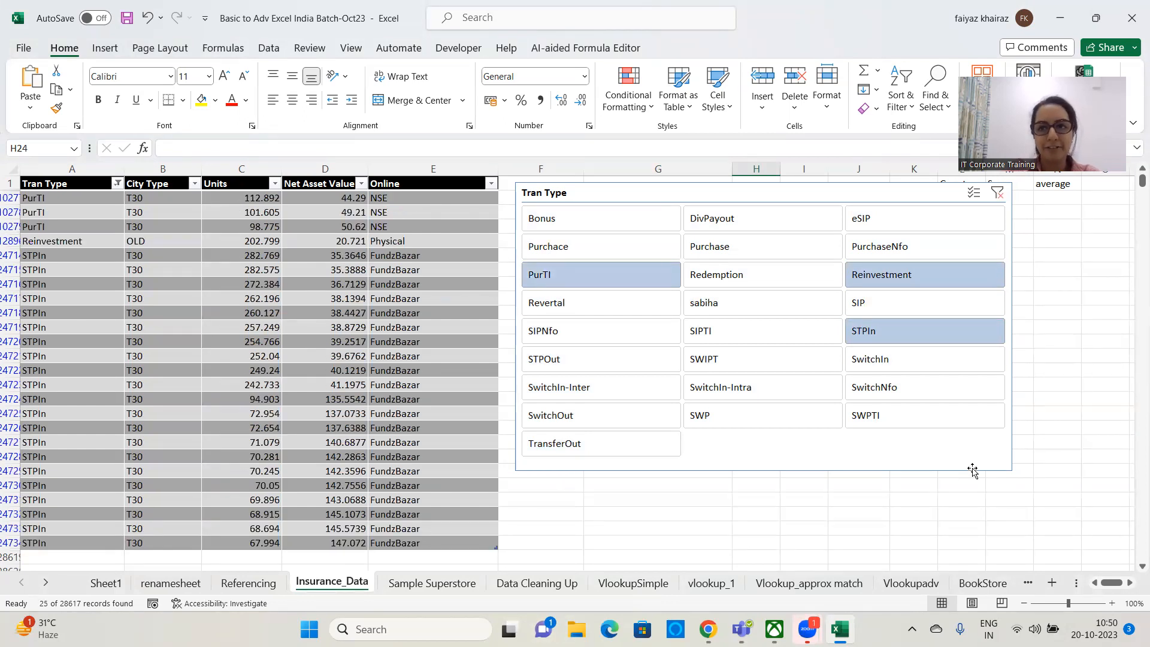
# Step: Delete the Tran Type slicer from the sheet, leaving the table's filter in place
pyautogui.click(878, 196)
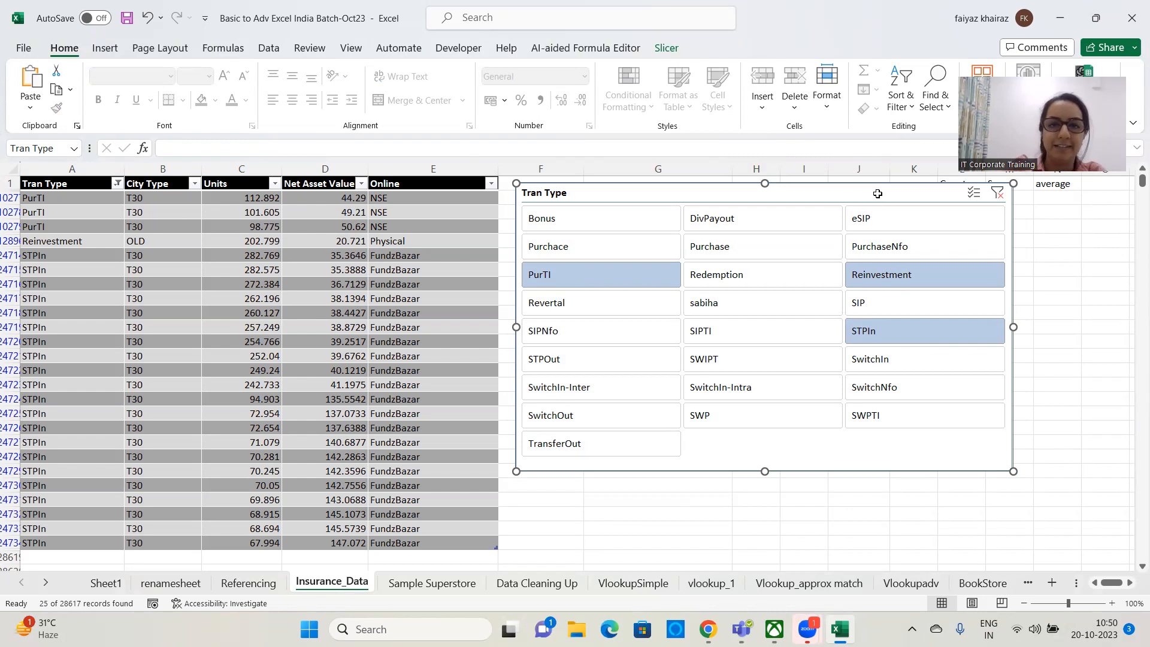
pyautogui.press('Delete')
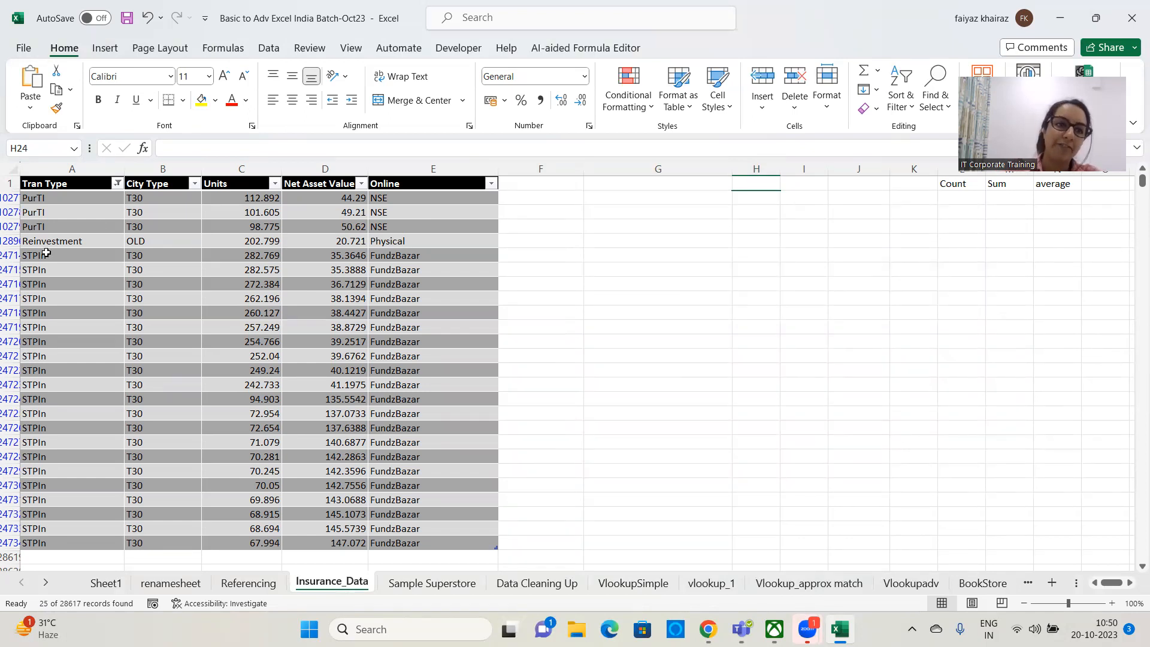
# Step: Clear the filter from the Tran Type column so the insurance table shows all records
pyautogui.click(118, 183)
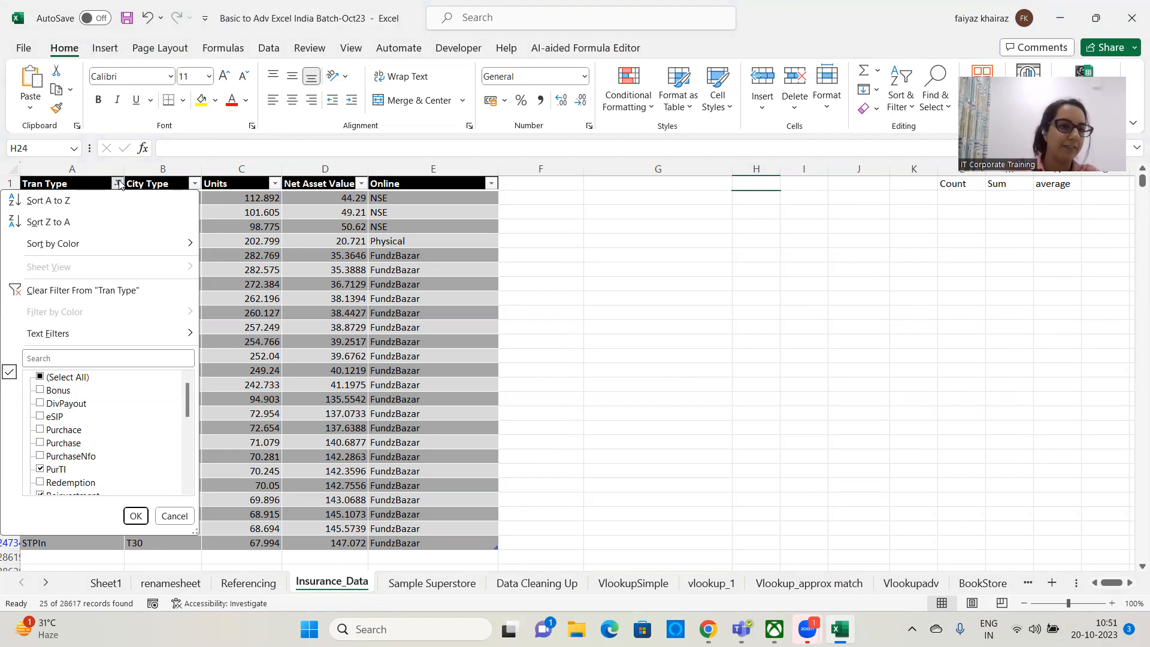
pyautogui.click(121, 292)
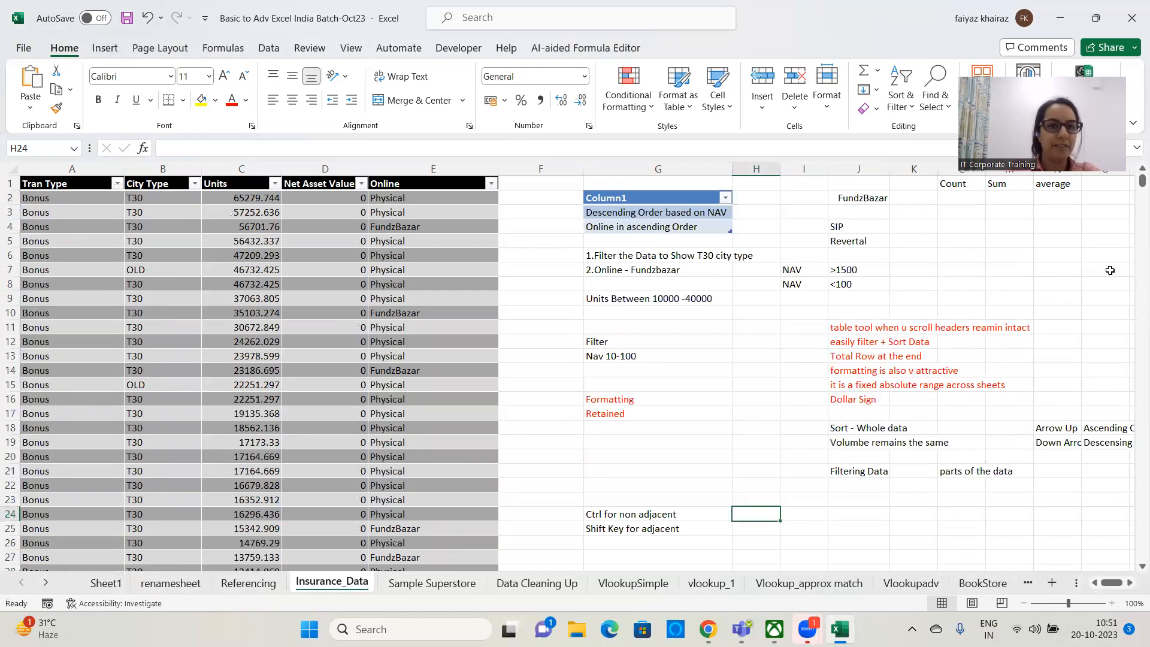
pyautogui.moveTo(1141, 181)
pyautogui.mouseDown()
pyautogui.moveTo(1133, 450)
pyautogui.moveTo(1133, 173)
pyautogui.mouseUp()
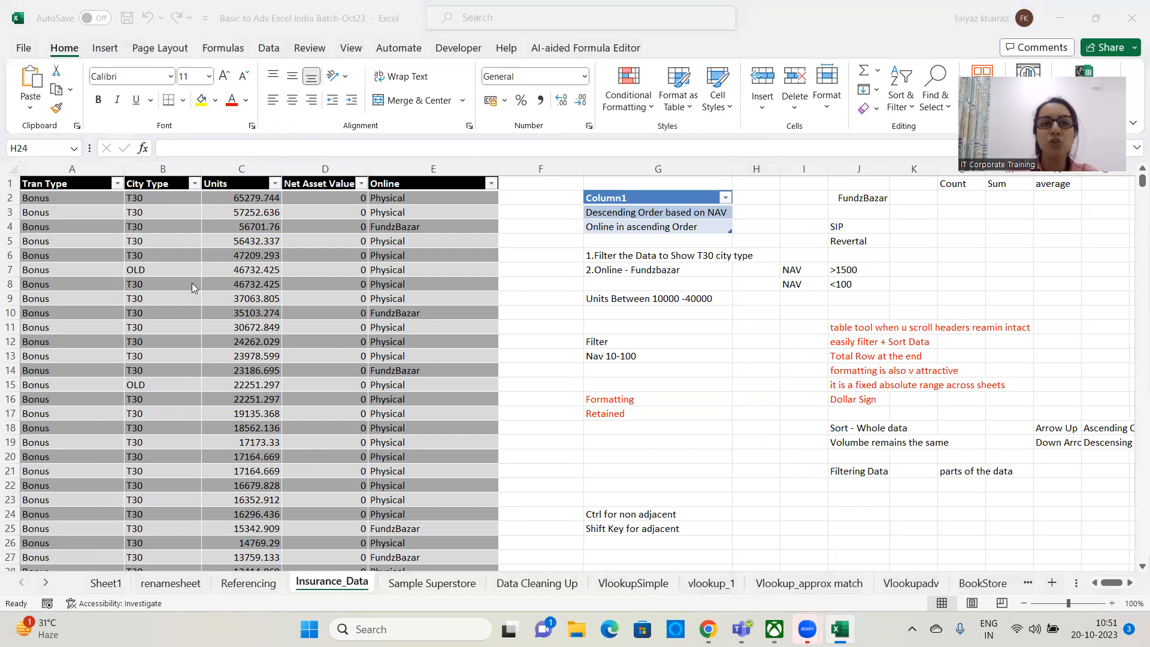
pyautogui.click(114, 184)
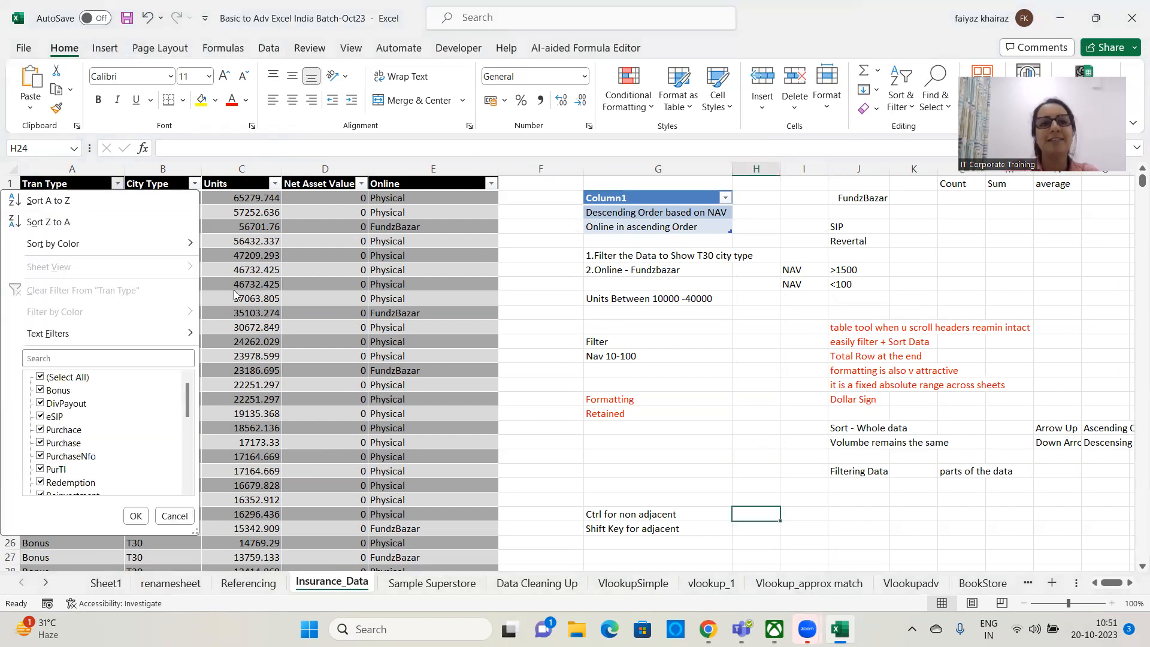
pyautogui.click(531, 294)
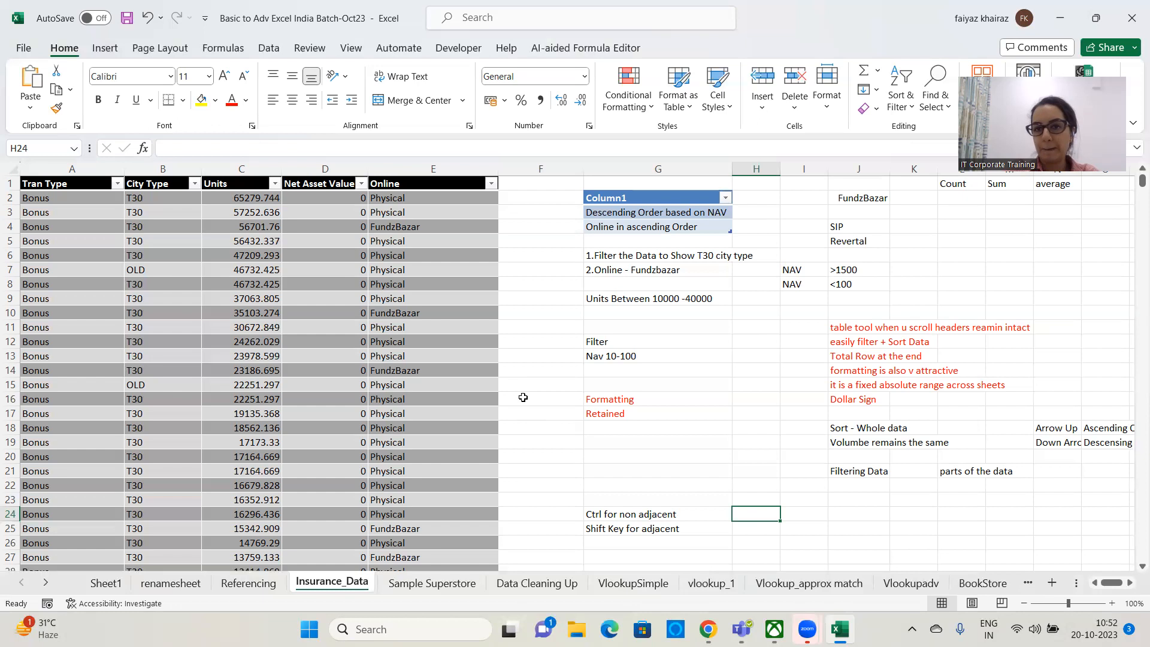
# Step: Insert a Tran Type slicer for the insurance table and place it beside the data over column G
pyautogui.click(442, 371)
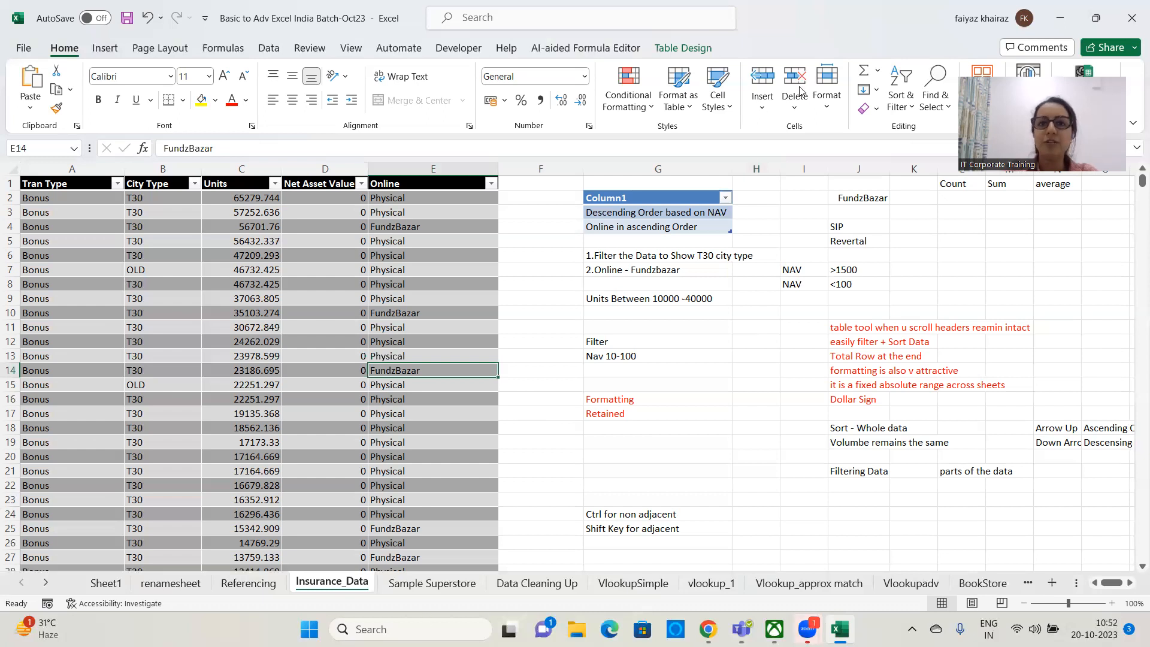
pyautogui.click(690, 50)
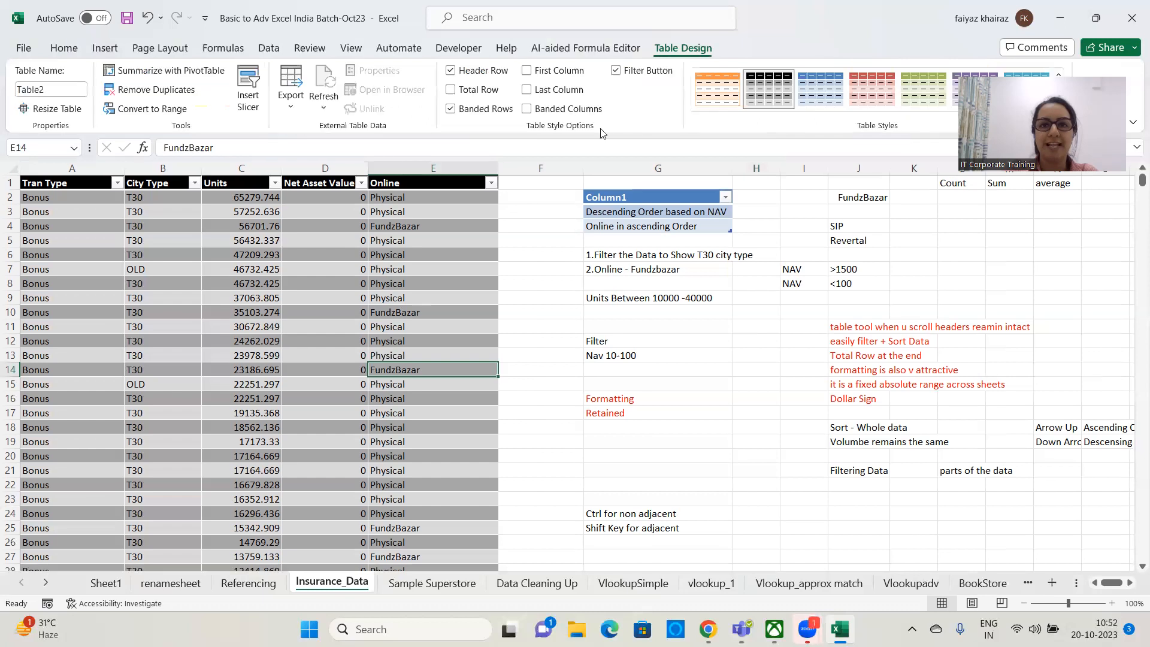
pyautogui.click(387, 351)
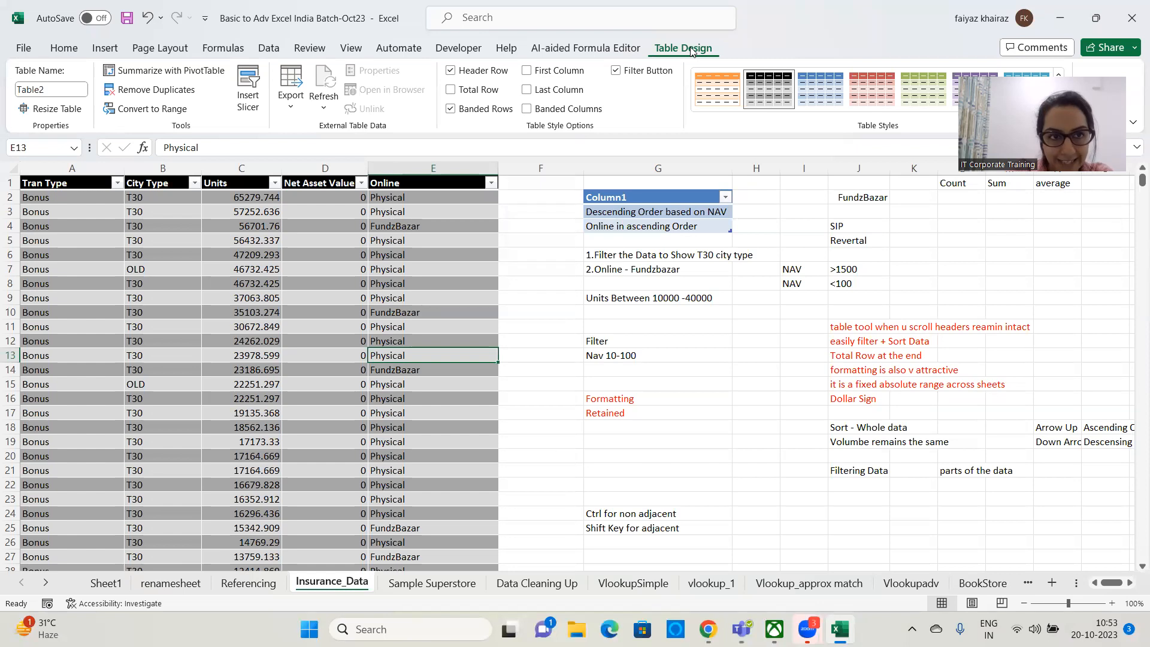
pyautogui.click(252, 106)
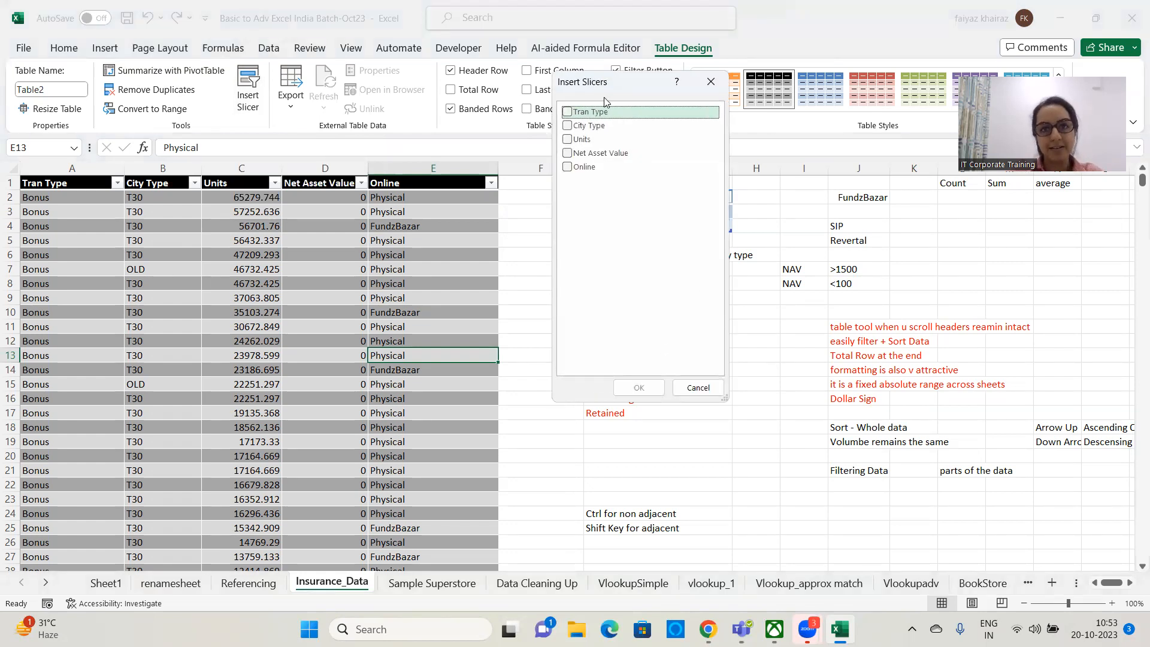
pyautogui.moveTo(609, 91); pyautogui.dragTo(661, 106)
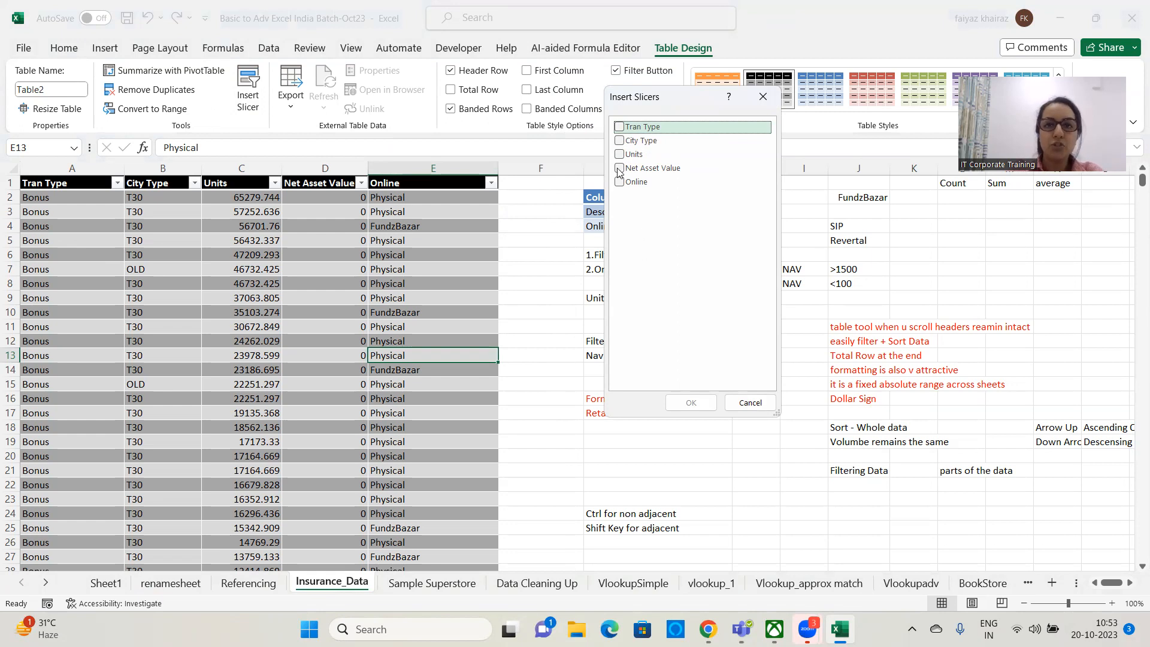
pyautogui.click(619, 127)
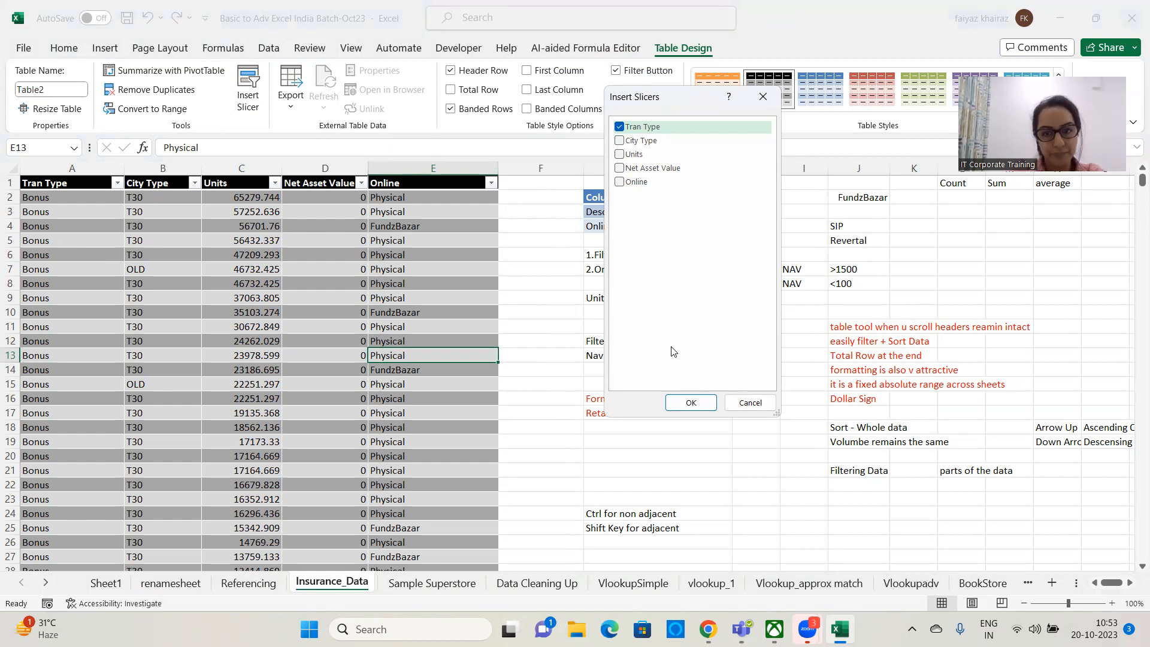
pyautogui.click(691, 403)
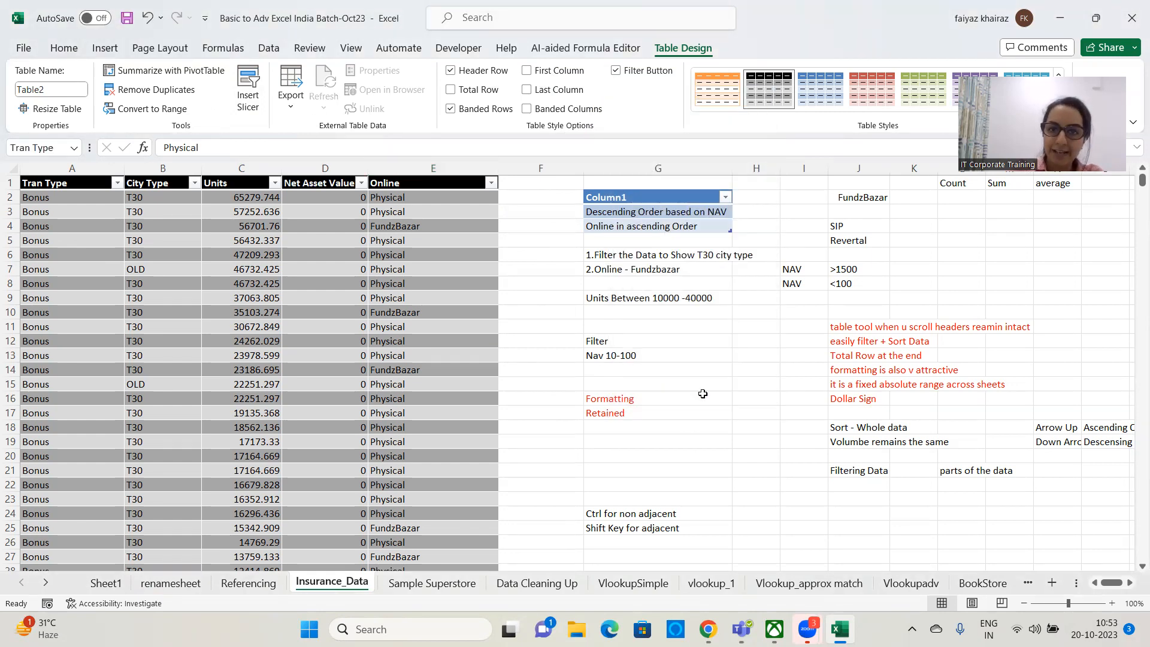
pyautogui.moveTo(552, 293); pyautogui.dragTo(608, 217)
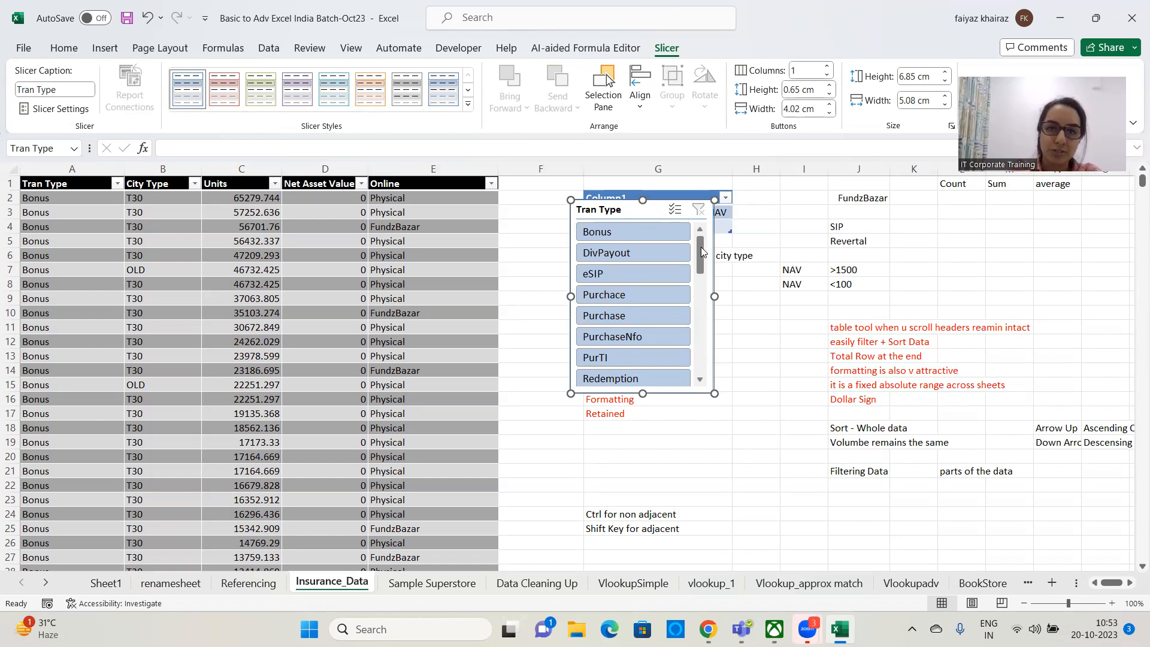
# Step: Enlarge the Tran Type slicer to about 17.55 cm wide by 8.09 cm high and arrange its buttons in three columns
pyautogui.moveTo(701, 264); pyautogui.dragTo(1080, 295)
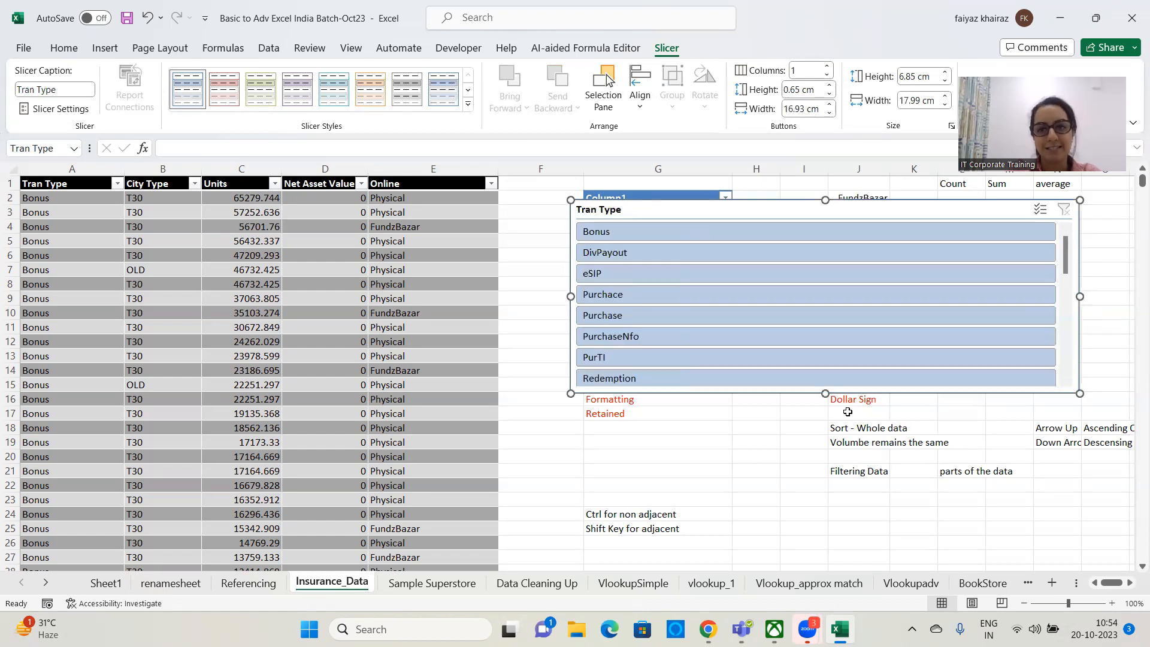
pyautogui.moveTo(826, 393); pyautogui.dragTo(842, 496)
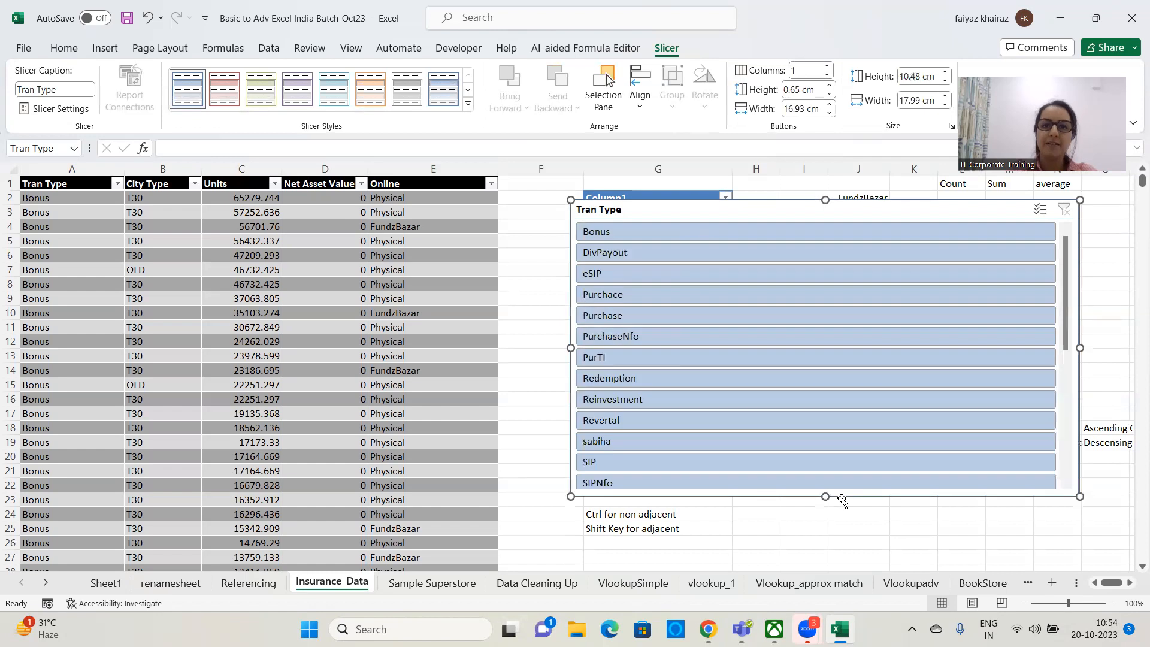
pyautogui.click(829, 67)
pyautogui.click(828, 67)
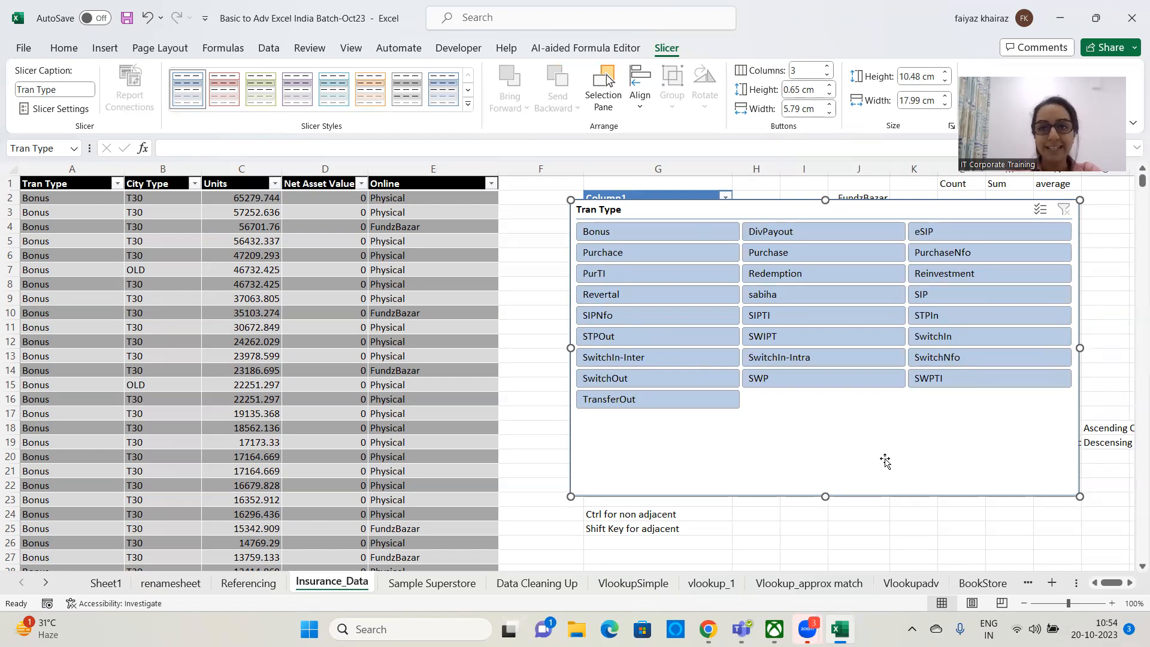
pyautogui.moveTo(1081, 348); pyautogui.dragTo(980, 347)
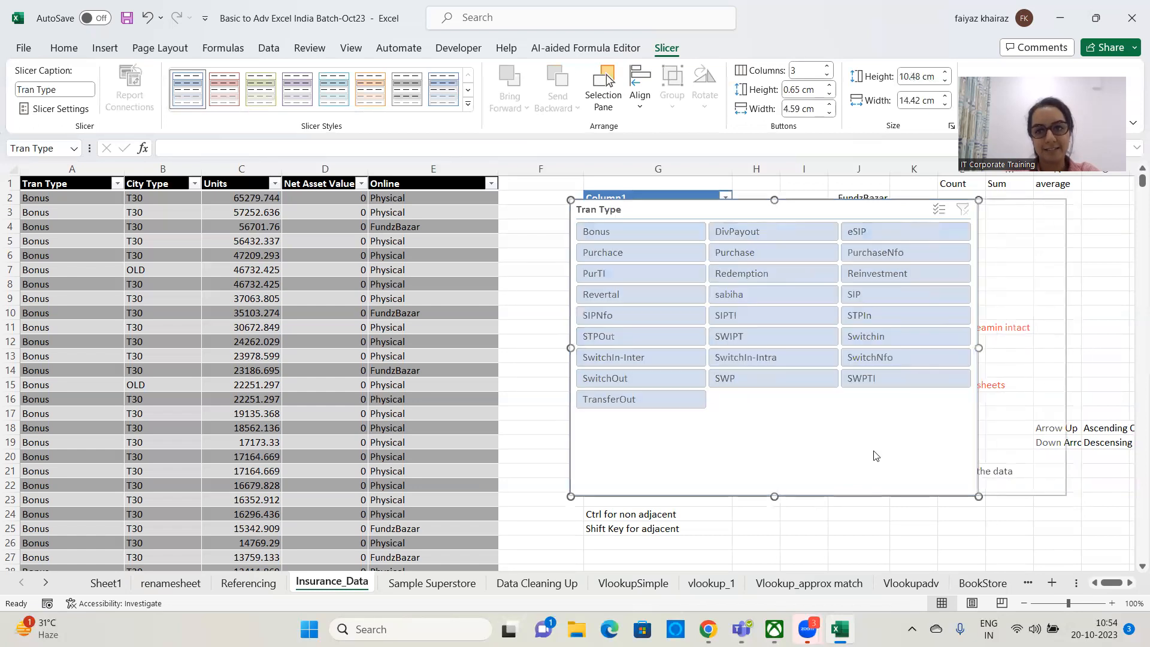
pyautogui.moveTo(820, 496); pyautogui.dragTo(828, 428)
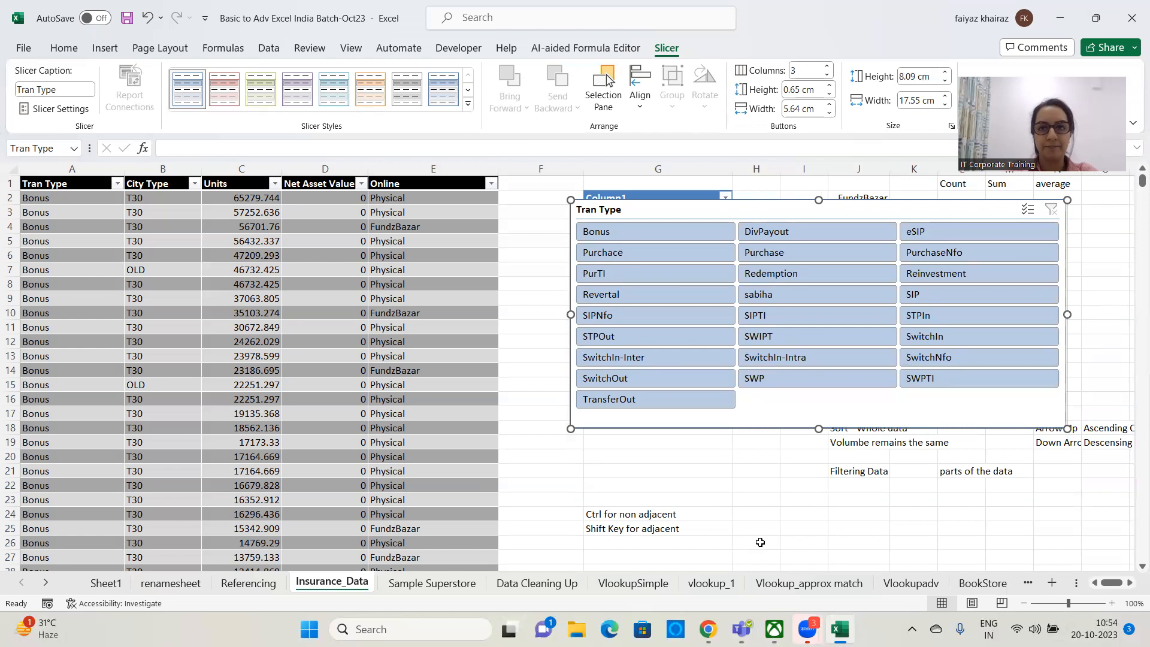
# Step: Make the slicer buttons 0.9 cm high and about 5.79 cm wide, and extend the slicer to about 10.69 cm high
pyautogui.click(830, 86)
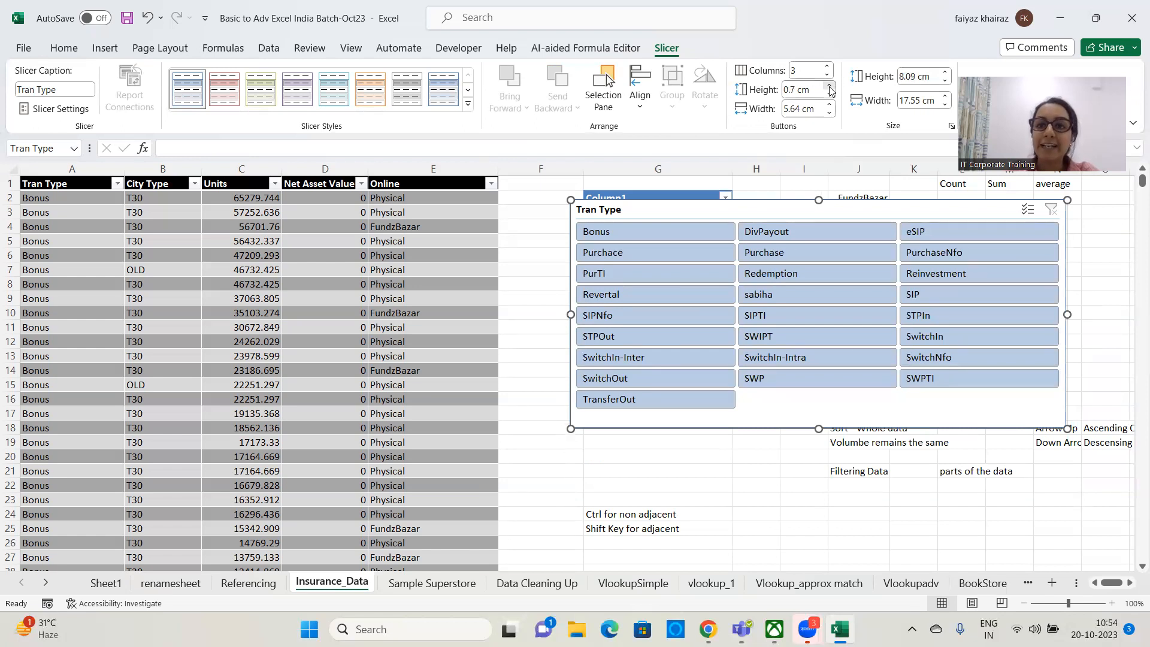
pyautogui.click(830, 86)
pyautogui.click(830, 86)
pyautogui.click(829, 86)
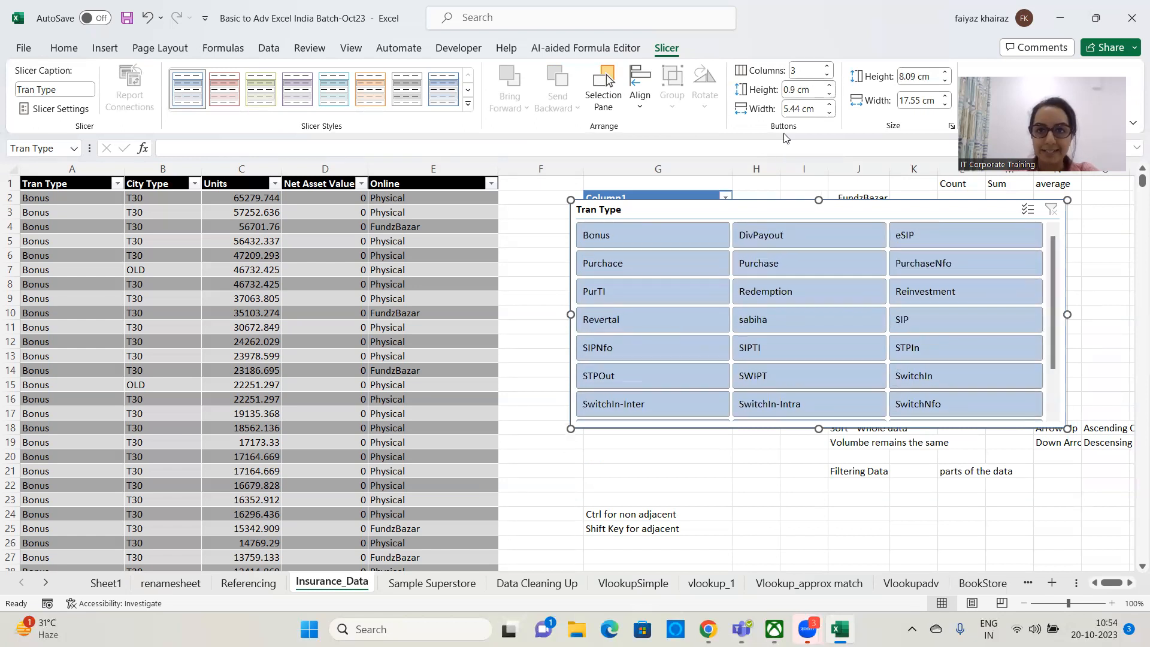
pyautogui.click(830, 105)
pyautogui.click(830, 106)
pyautogui.moveTo(821, 429); pyautogui.dragTo(825, 501)
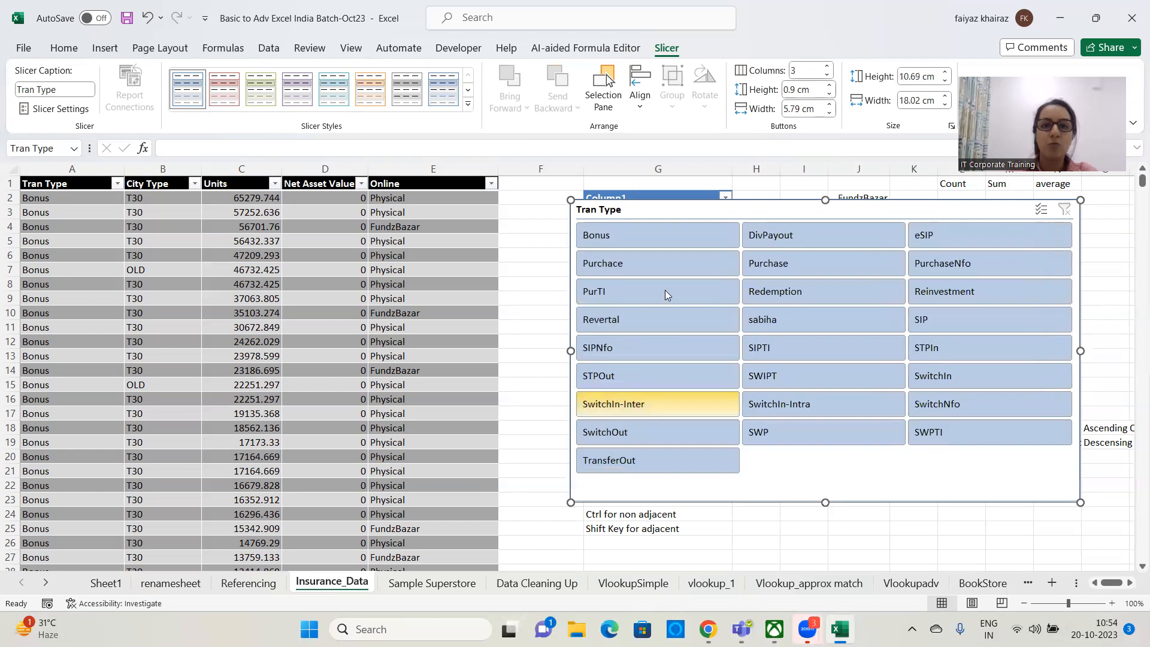
# Step: Filter the insurance table to the non-adjacent types Bonus and SIP, clear that, and filter by the adjacent range Bonus through Redemption
pyautogui.click(655, 236)
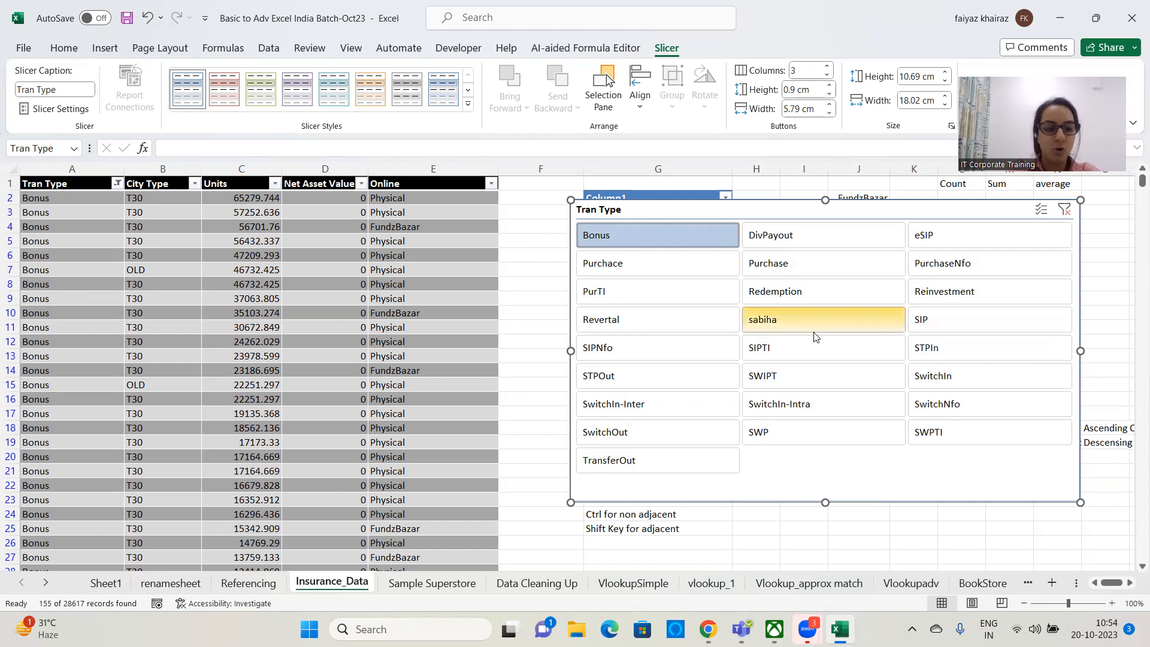
pyautogui.keyDown('ctrl'); pyautogui.click(943, 322); pyautogui.keyUp('ctrl')
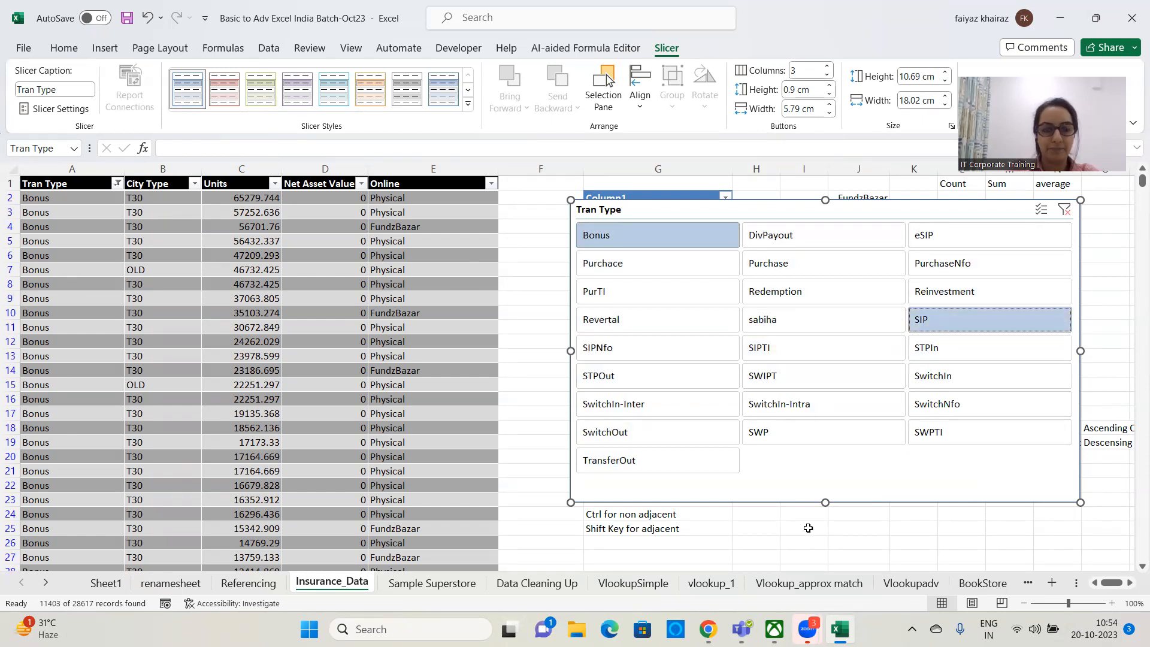
pyautogui.click(1066, 210)
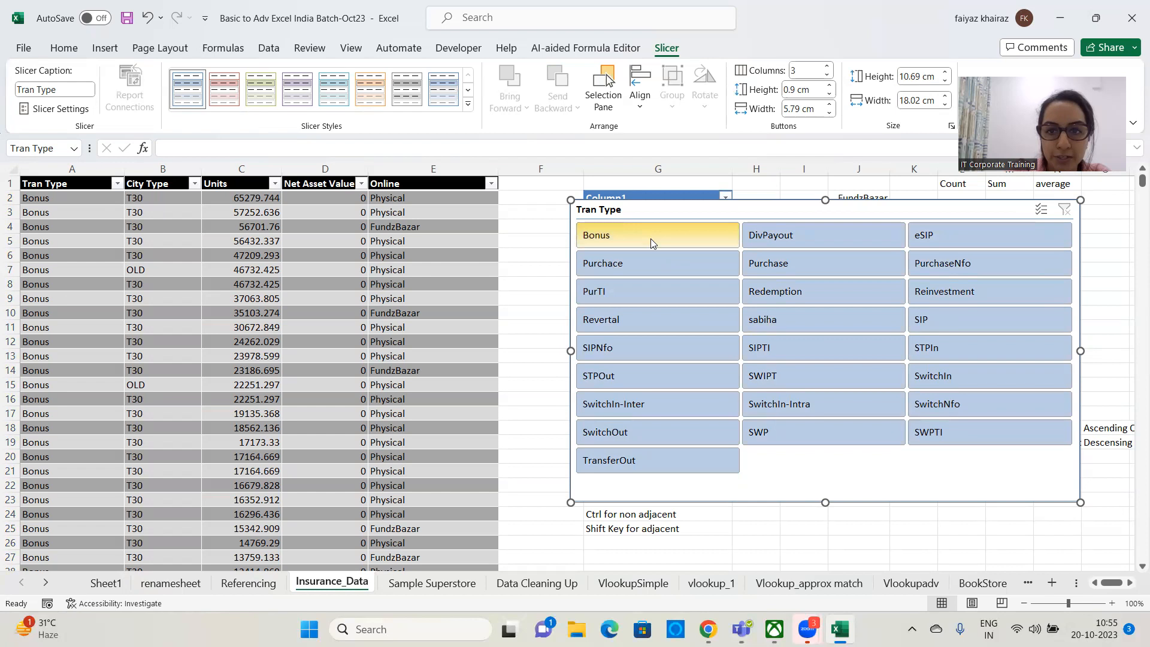
pyautogui.click(615, 234)
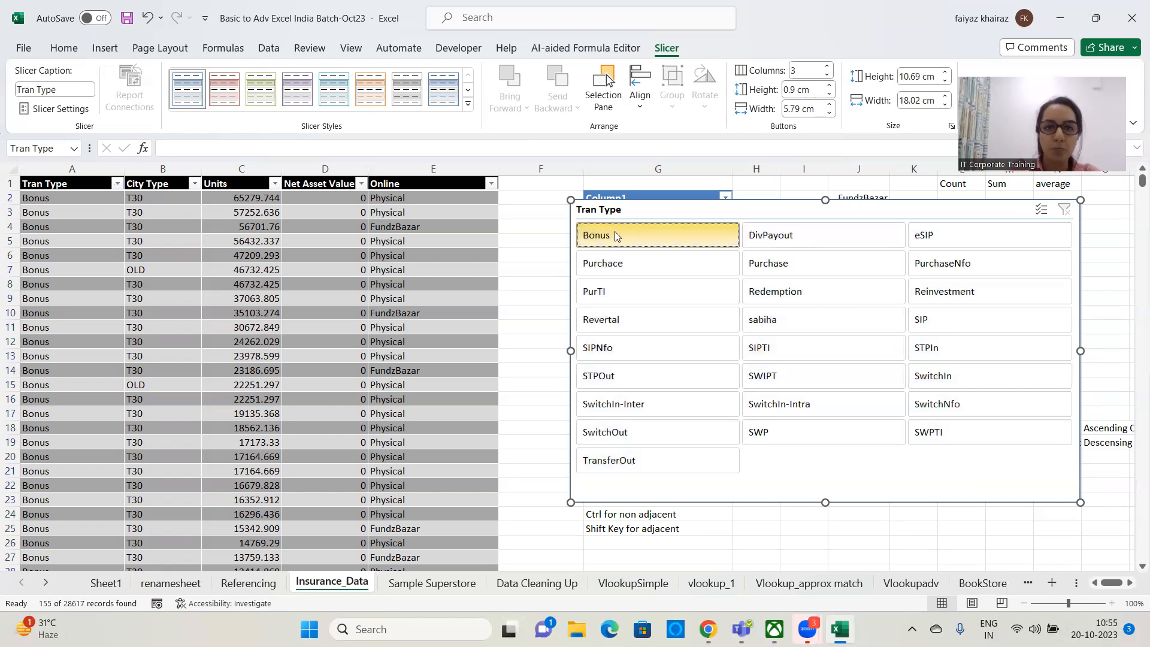
pyautogui.keyDown('shift'); pyautogui.click(800, 290); pyautogui.keyUp('shift')
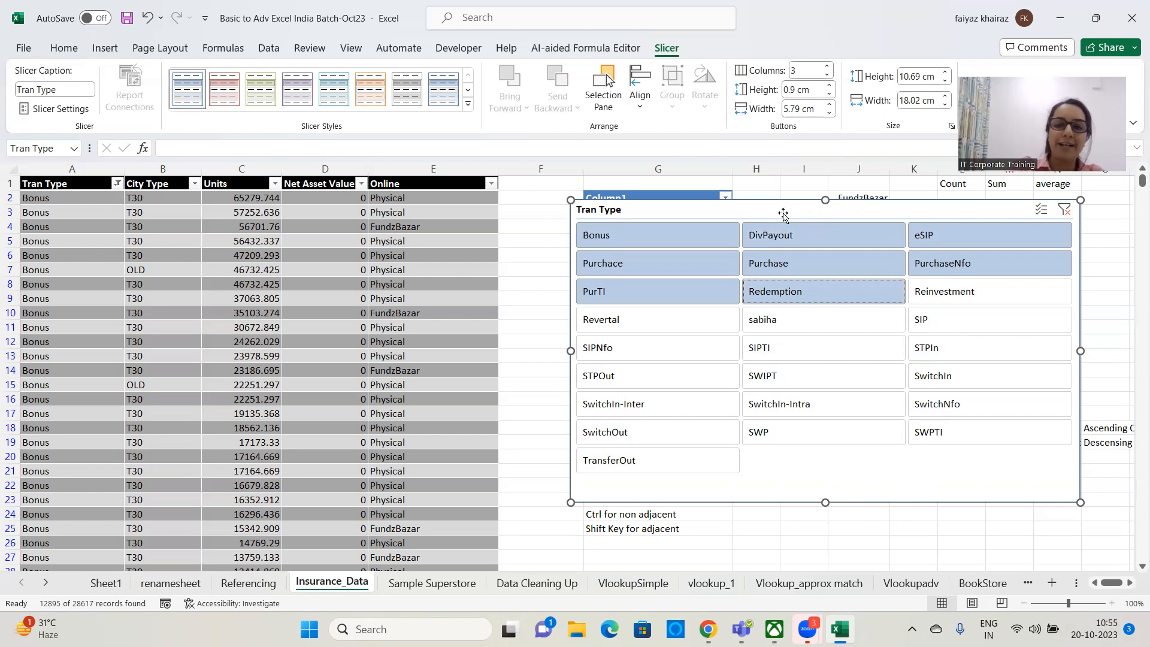
# Step: Delete the Tran Type slicer and clear the remaining filter from the Tran Type column
pyautogui.press('Delete')
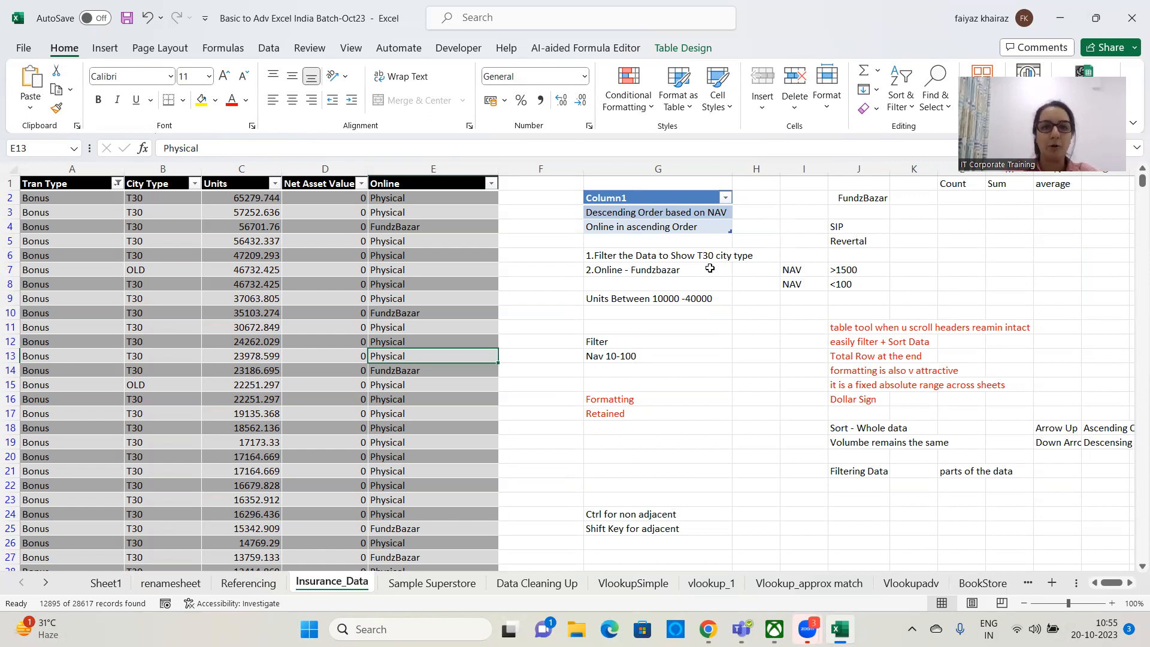
pyautogui.scroll(-2, 233, 302)
pyautogui.scroll(-18, 233, 302)
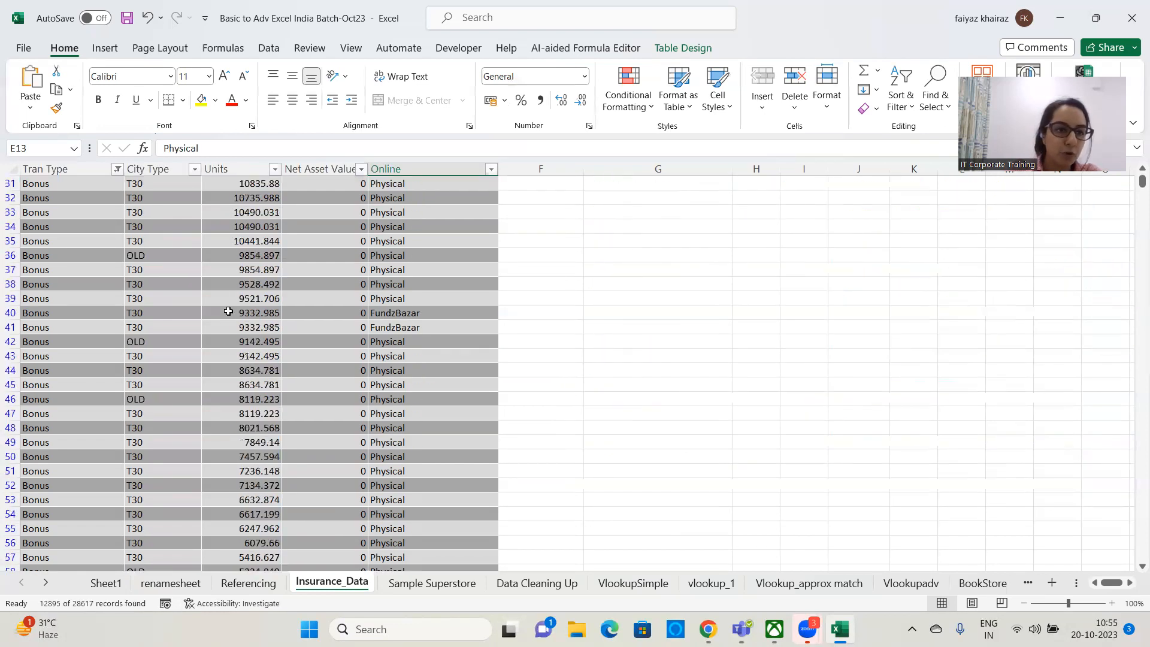
pyautogui.moveTo(1135, 185); pyautogui.dragTo(1134, 145)
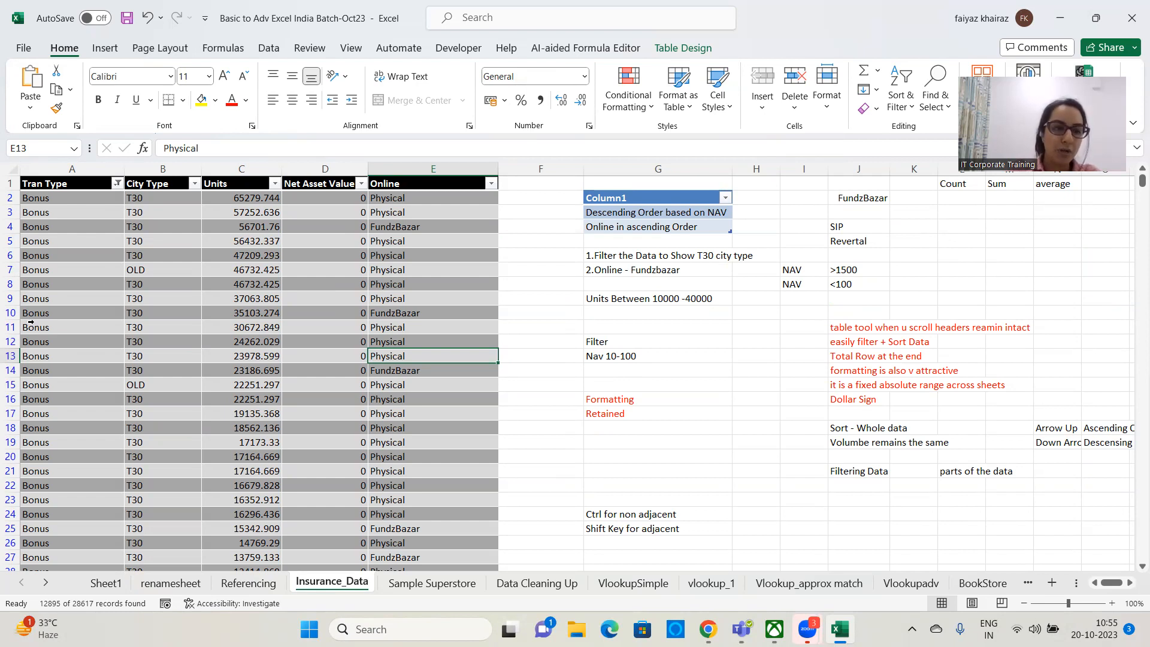
pyautogui.click(118, 183)
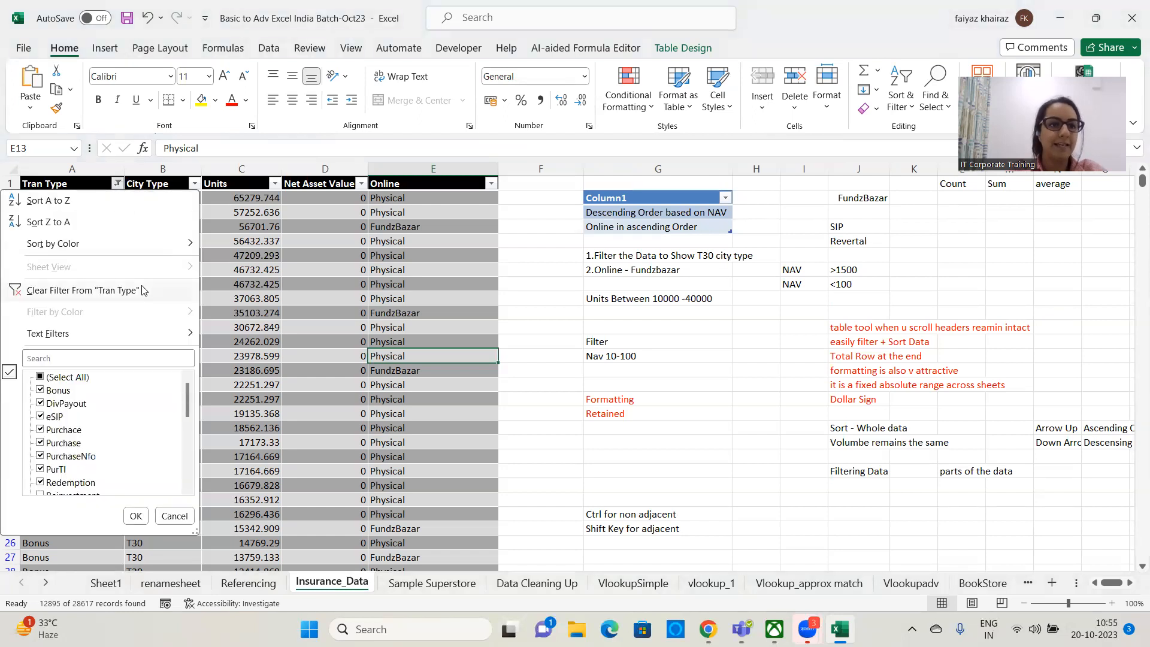
pyautogui.click(84, 291)
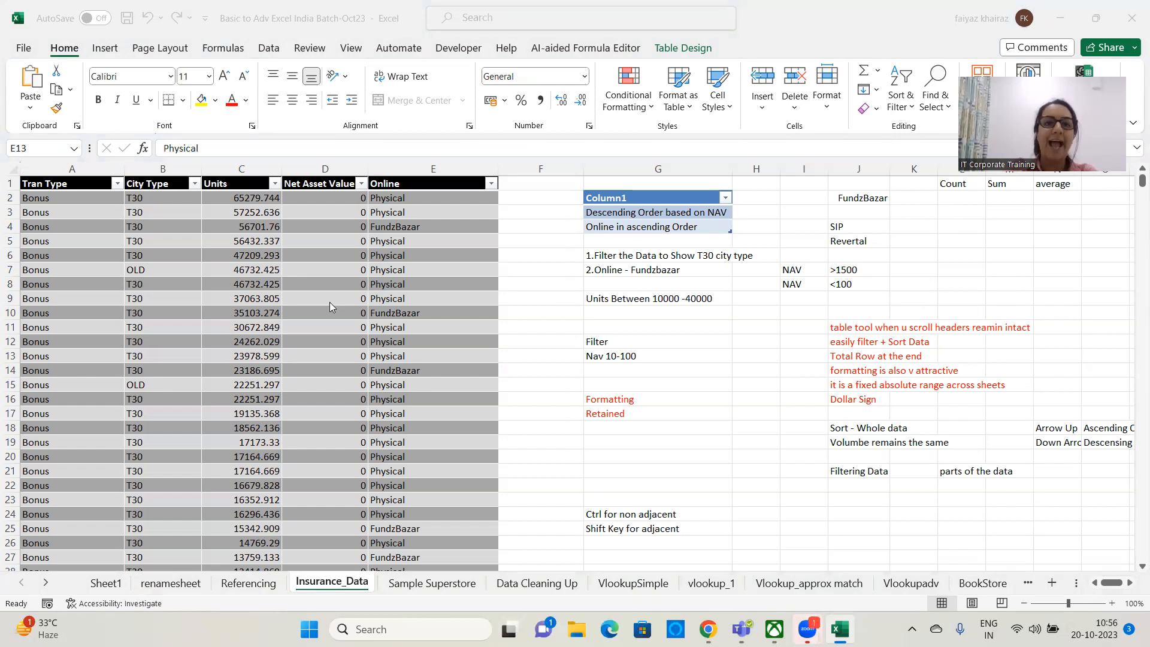
pyautogui.click(296, 306)
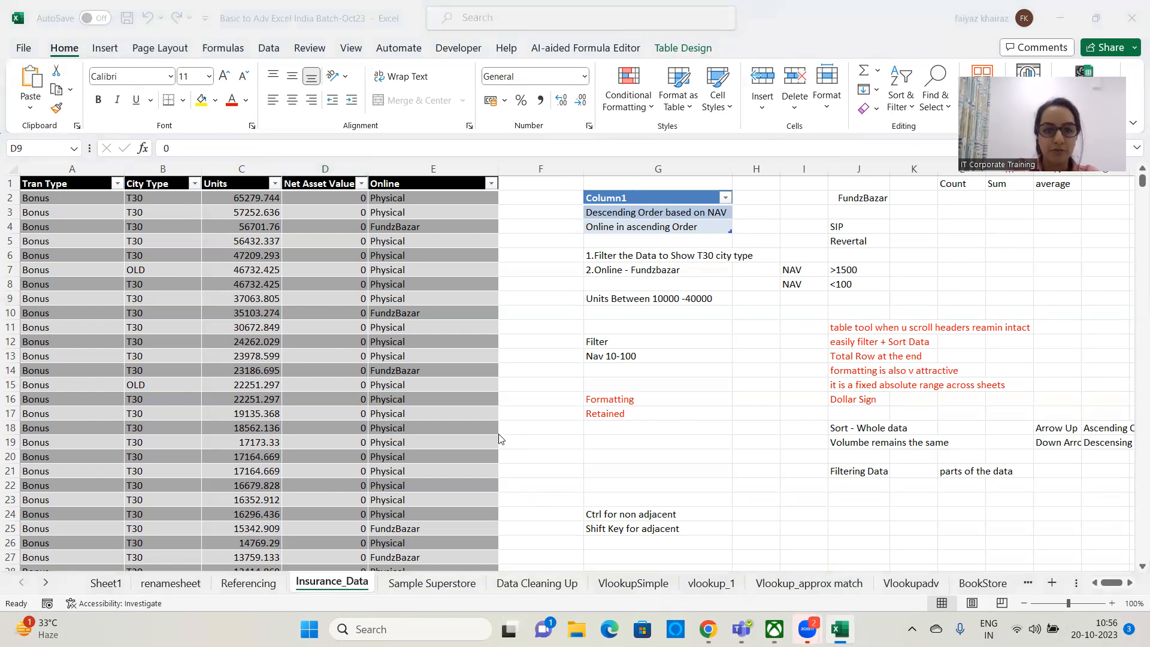
pyautogui.click(792, 489)
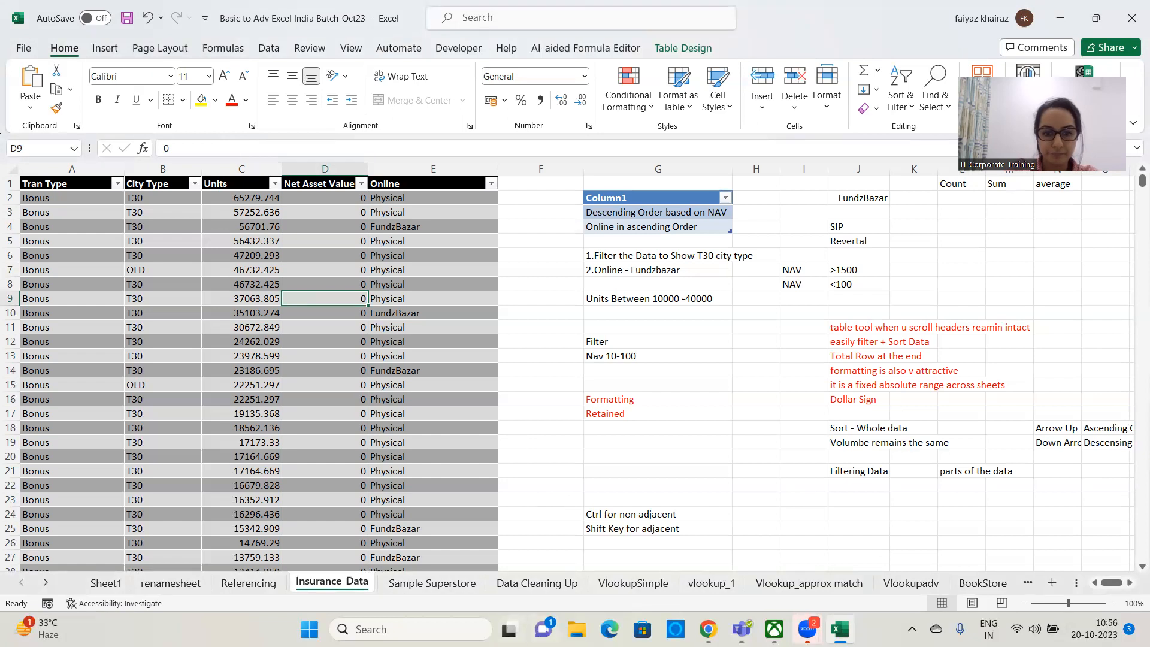
pyautogui.scroll(-3, 431, 410)
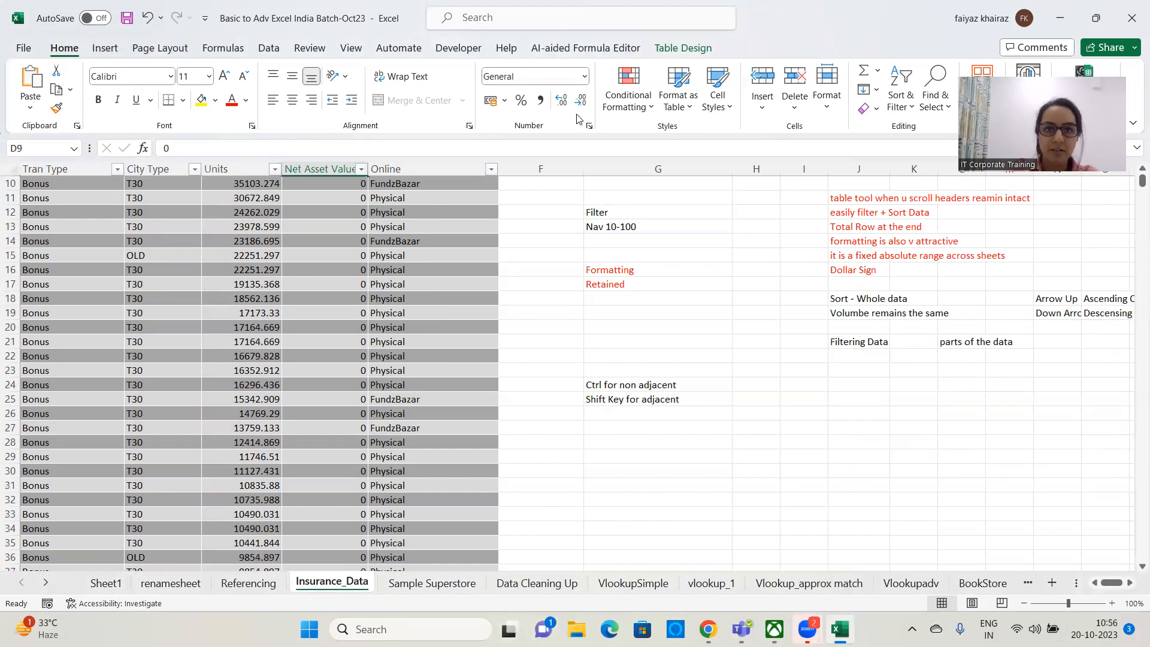
pyautogui.scroll(-5, 357, 372)
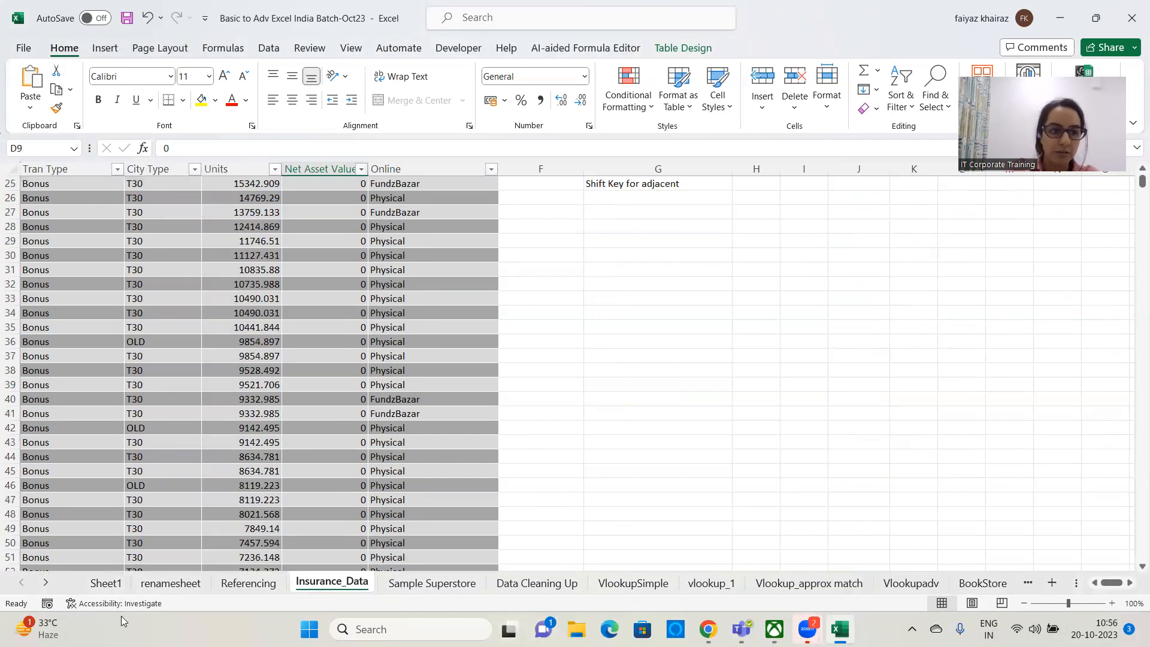
# Step: Create a copy of the Insurance_Data sheet in the same workbook, placed before Sheet1
pyautogui.click(1142, 567)
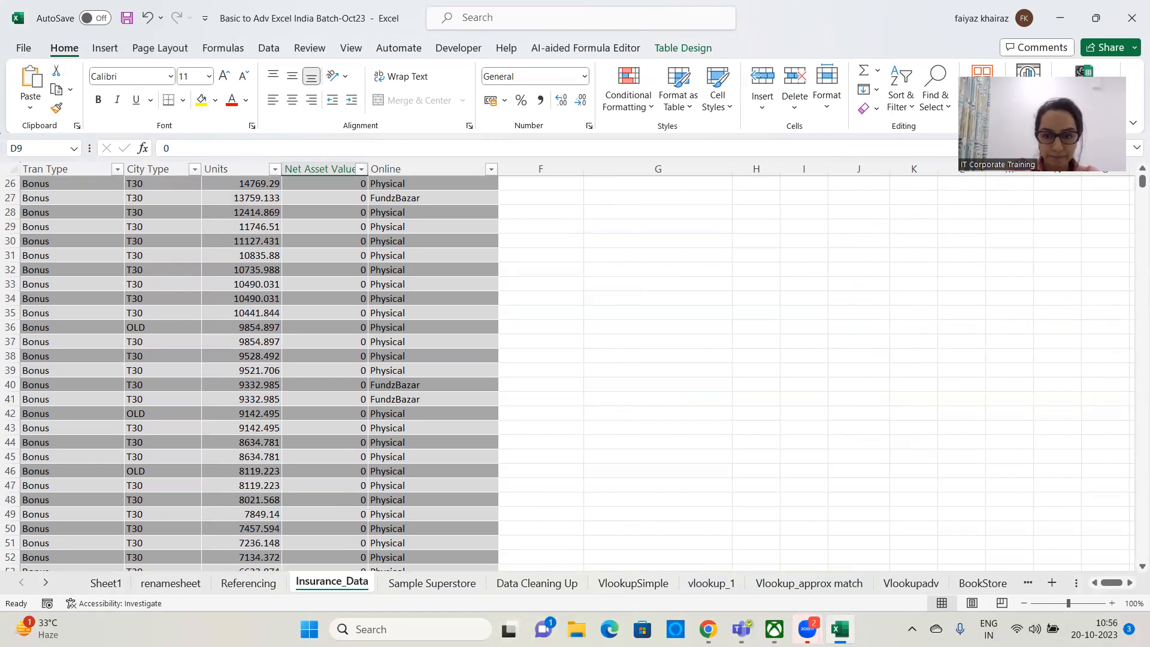
pyautogui.click(704, 466)
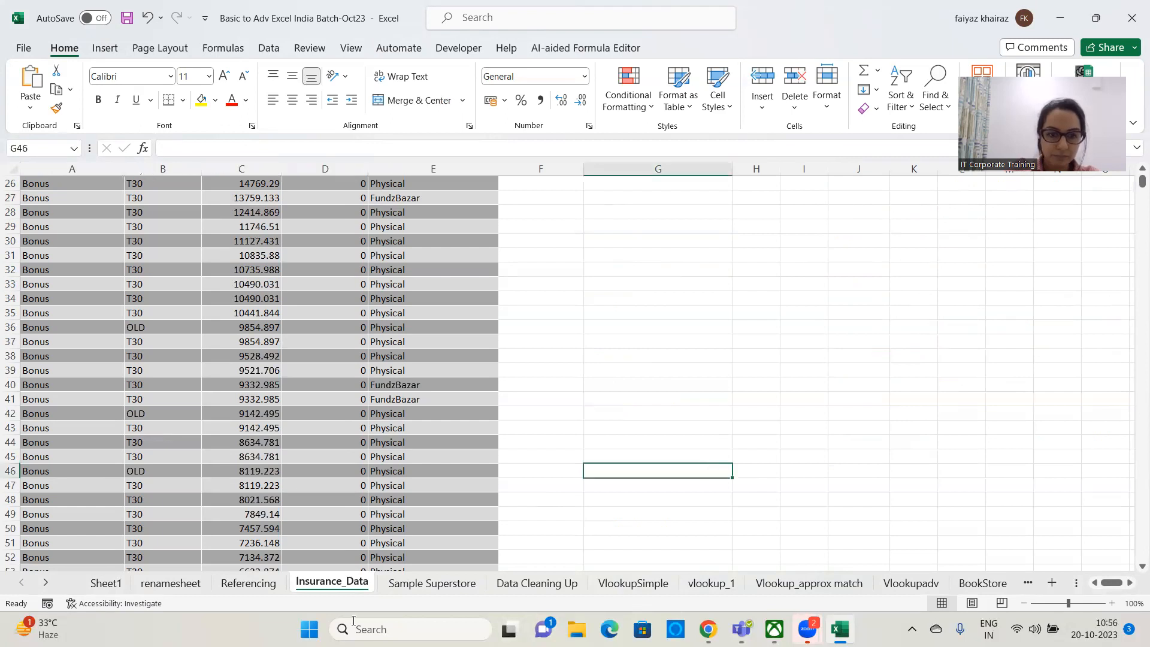
pyautogui.rightClick(319, 583)
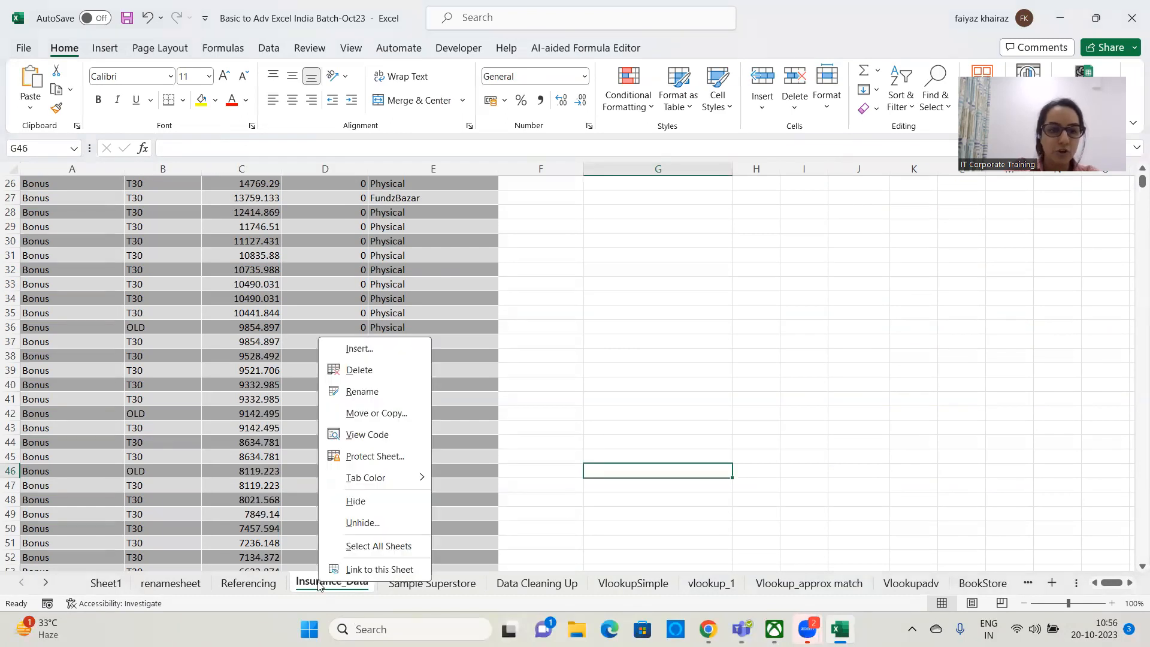
pyautogui.click(376, 417)
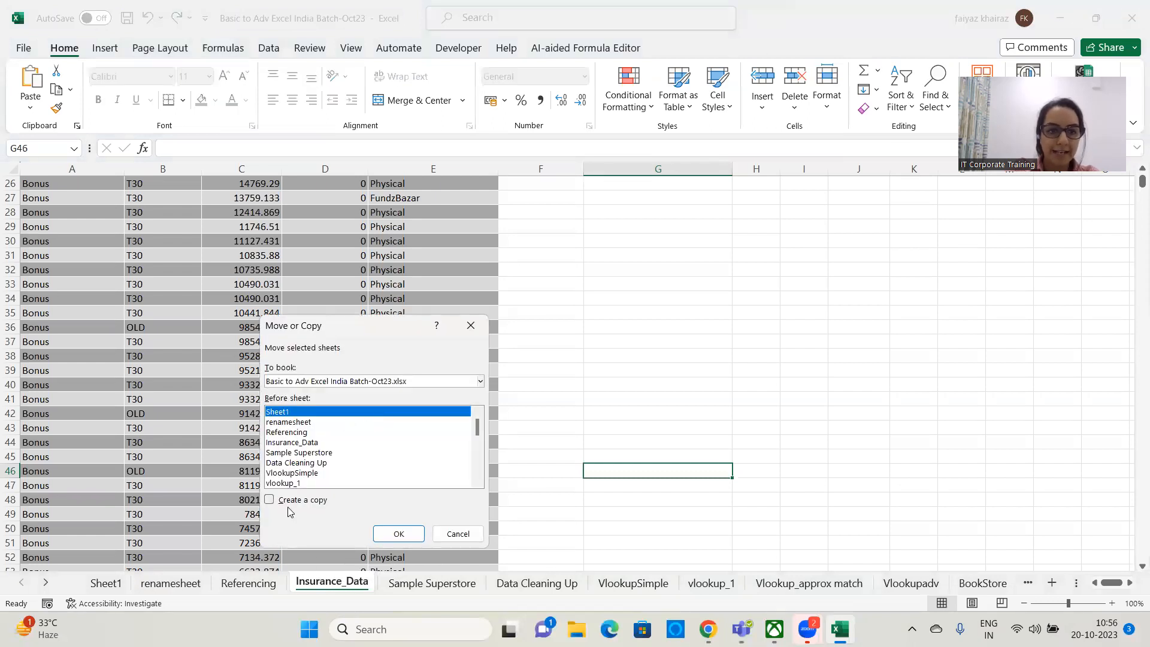
pyautogui.click(269, 500)
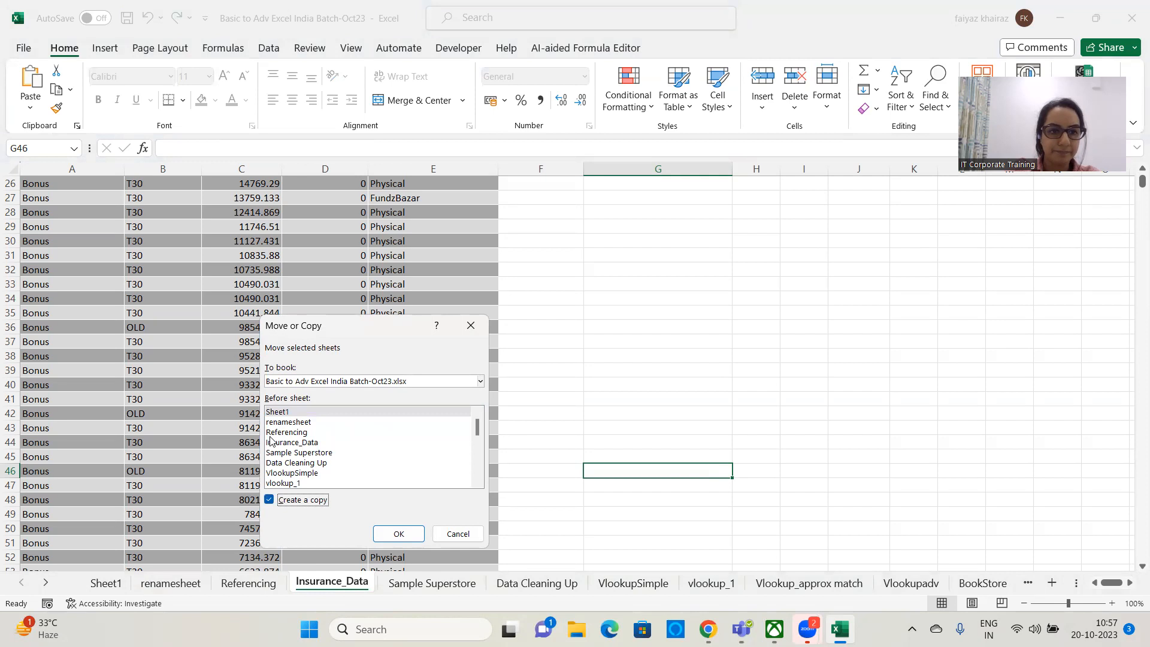
pyautogui.click(399, 533)
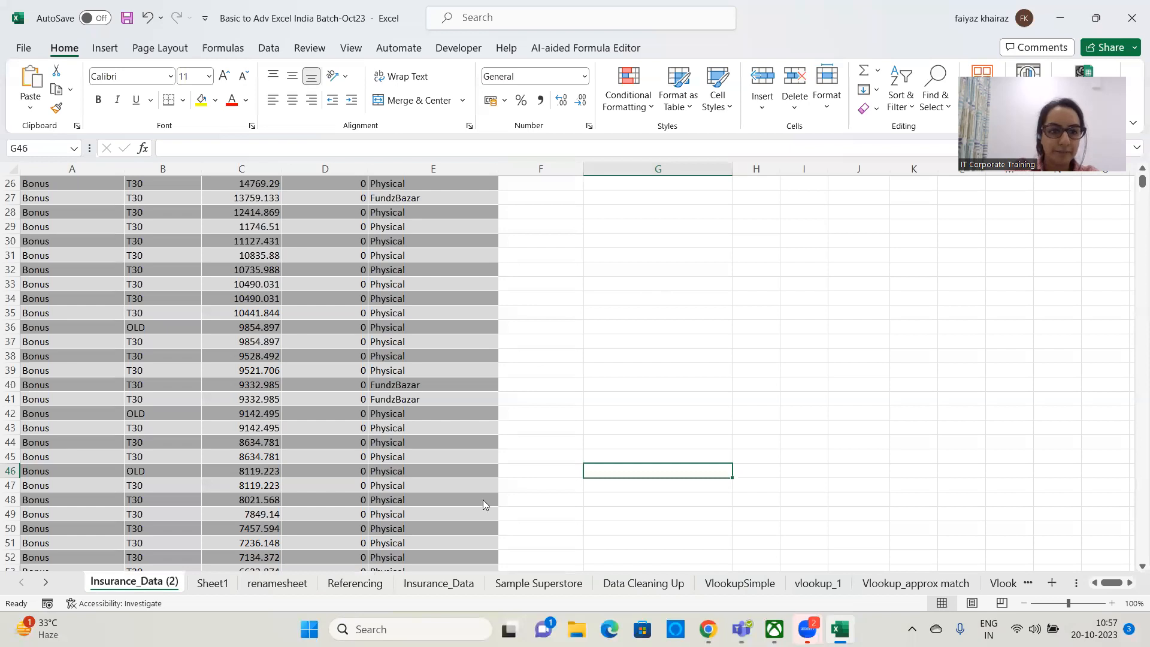
# Step: Rename the copied Insurance_Data (2) sheet as Namedranges
pyautogui.rightClick(133, 578)
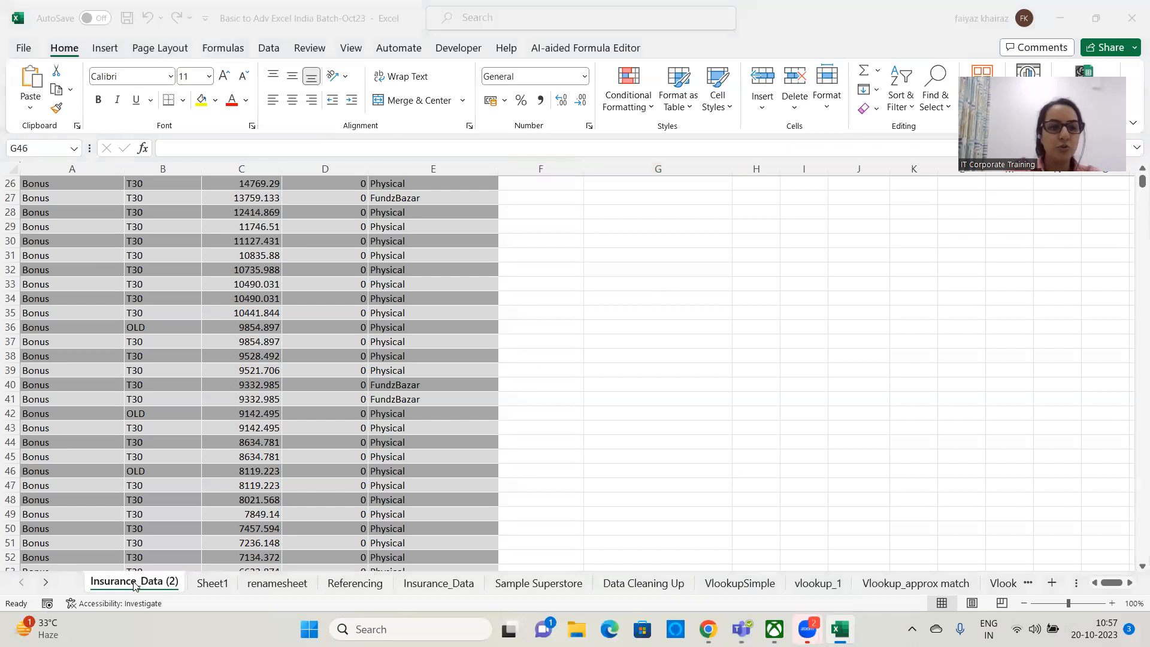
pyautogui.click(135, 587)
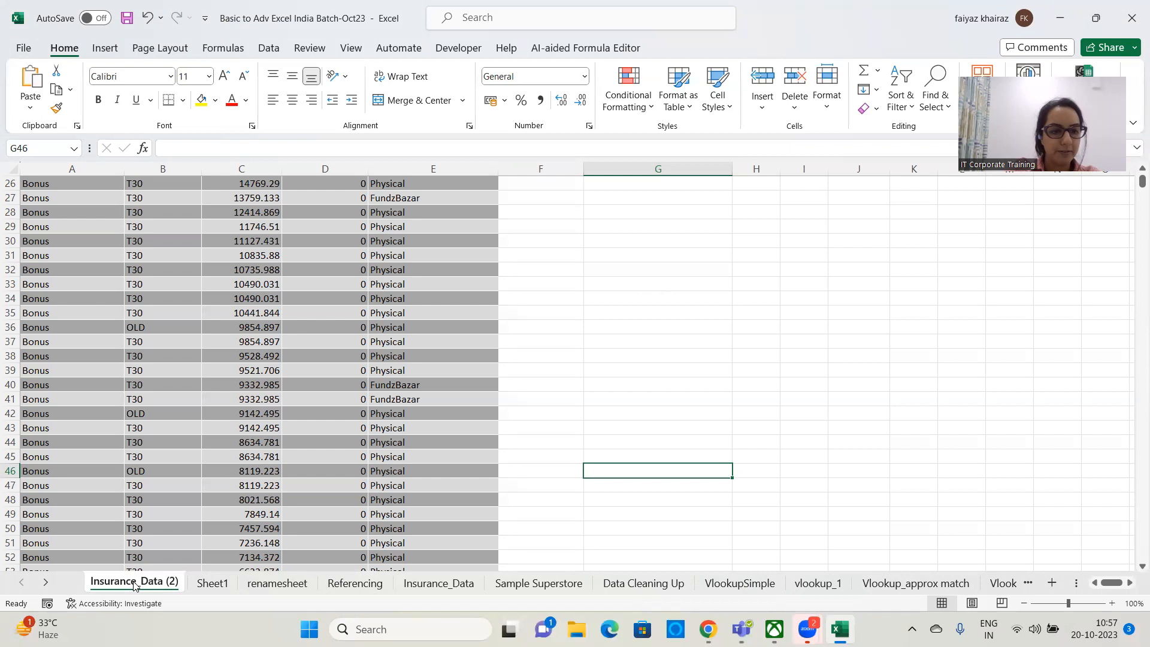
pyautogui.doubleClick(135, 583)
pyautogui.write('Namedranges')
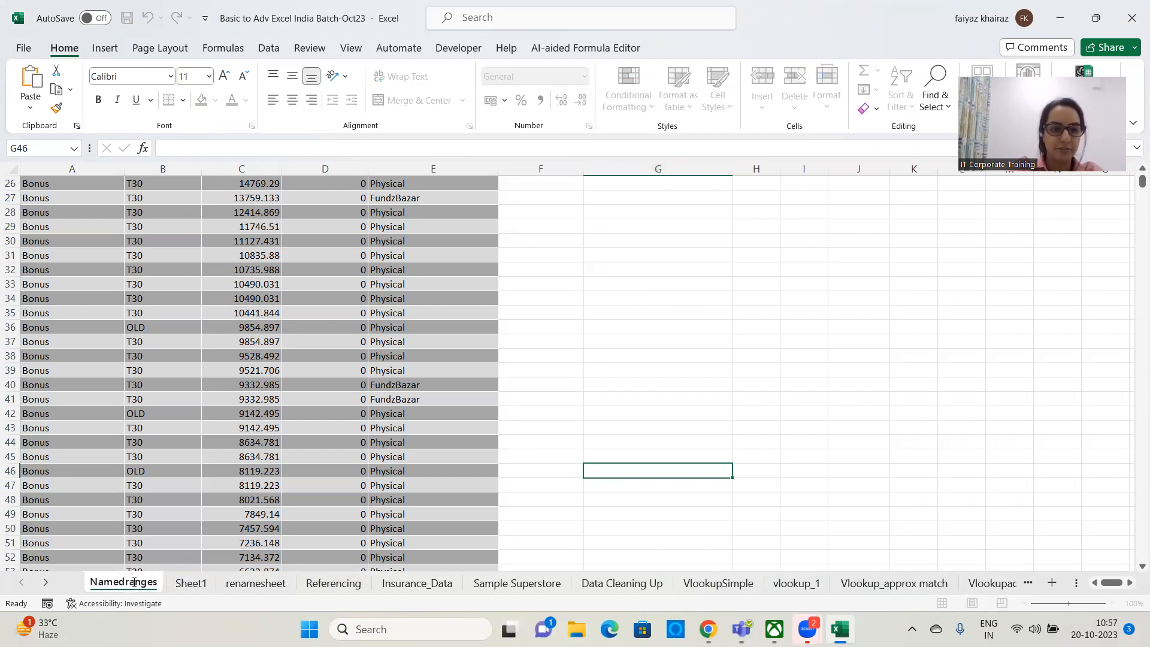
pyautogui.click(239, 298)
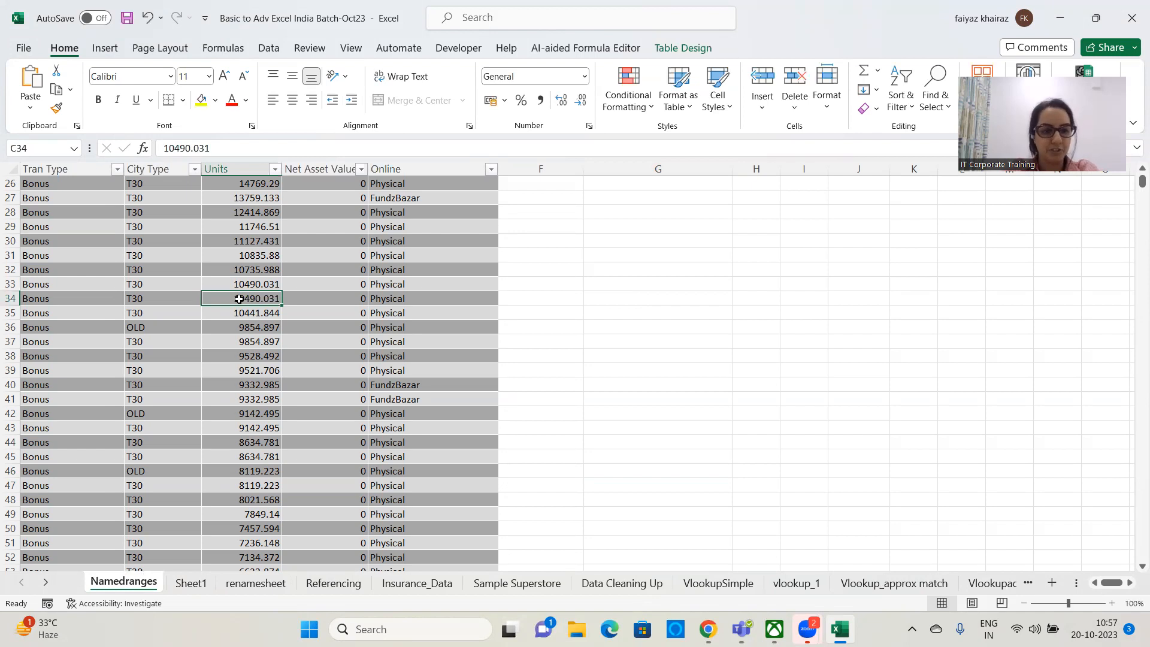
# Step: Convert the insurance table on the Namedranges sheet to a normal range
pyautogui.scroll(6, 539, 324)
pyautogui.moveTo(1142, 181); pyautogui.dragTo(1134, 148)
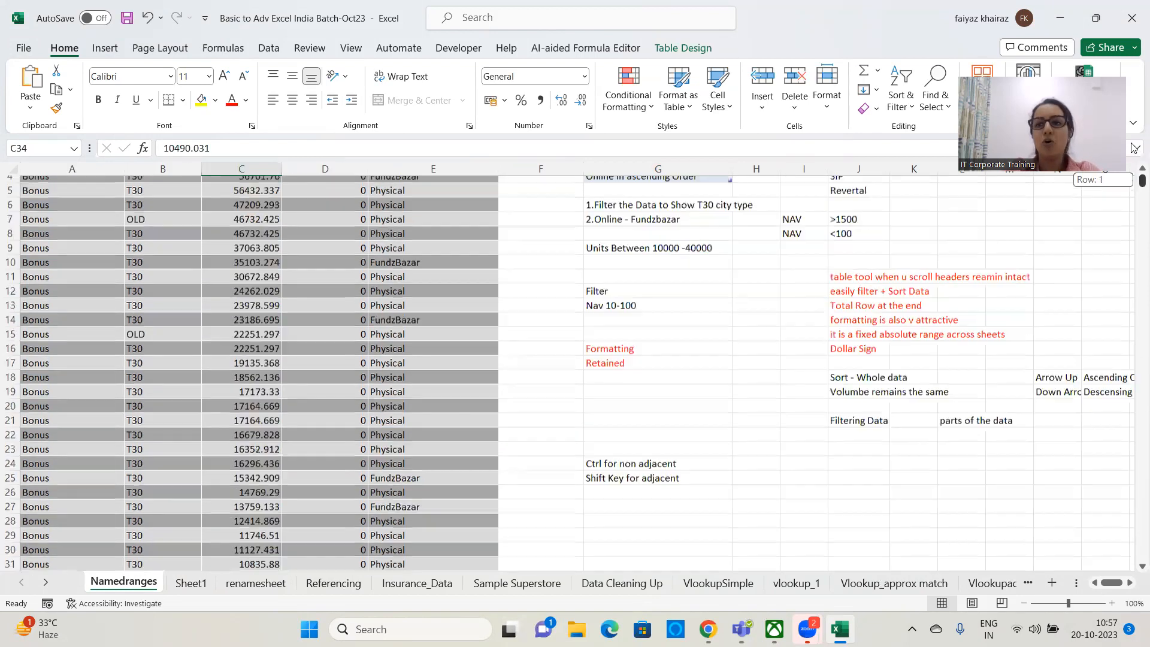
pyautogui.click(250, 241)
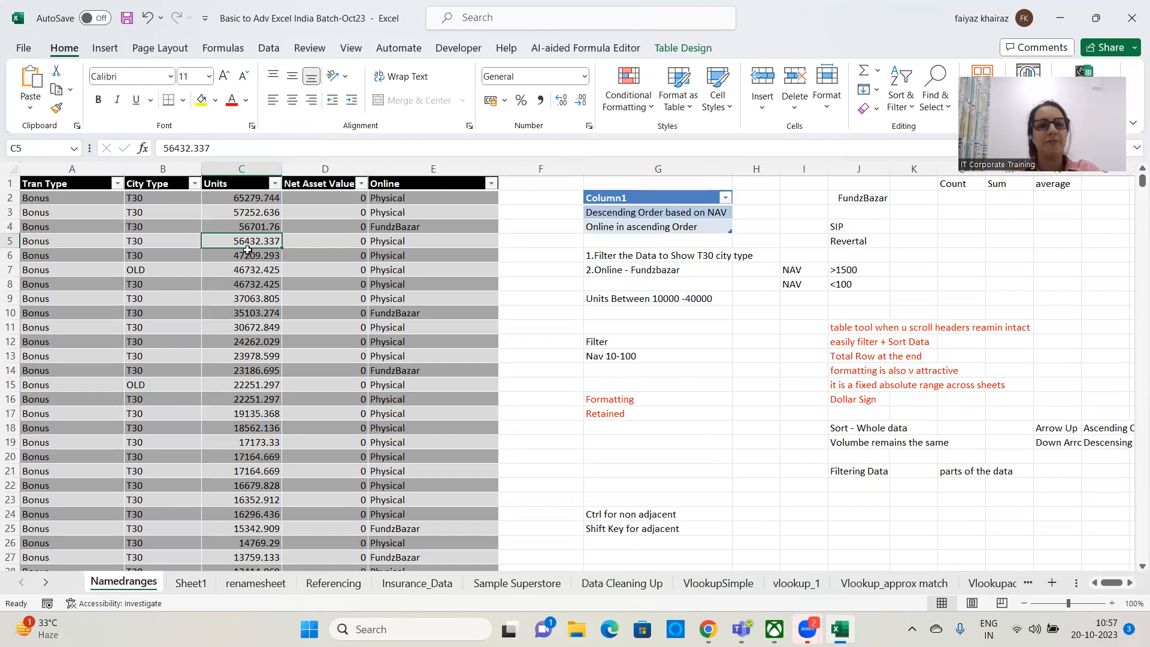
pyautogui.click(680, 49)
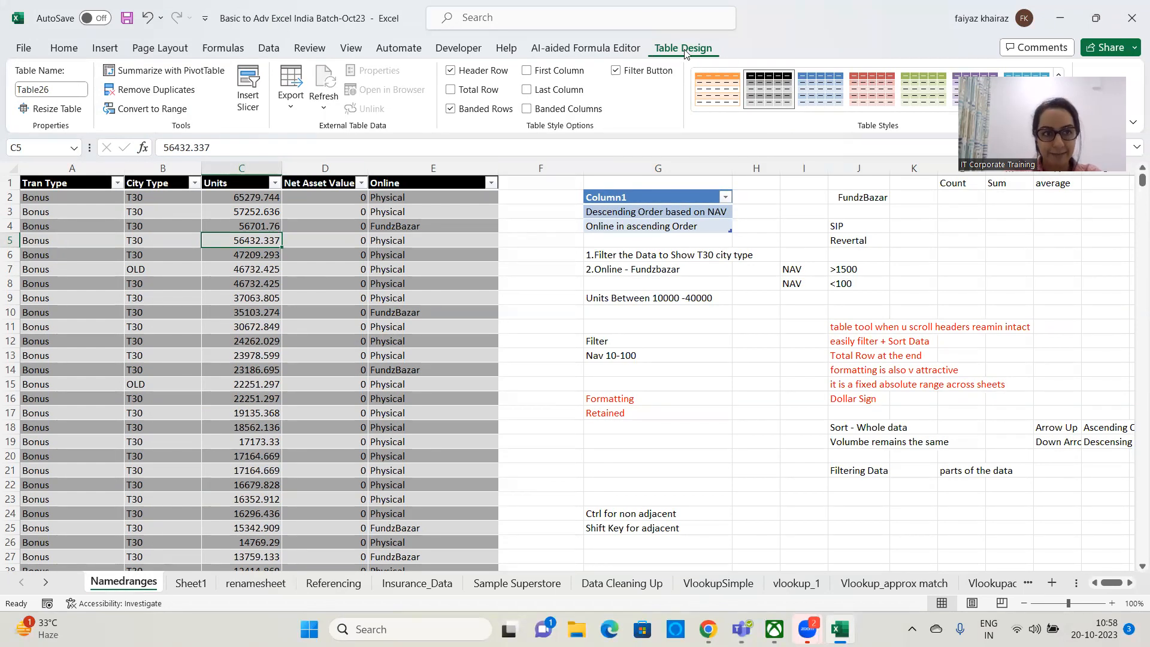
pyautogui.click(164, 112)
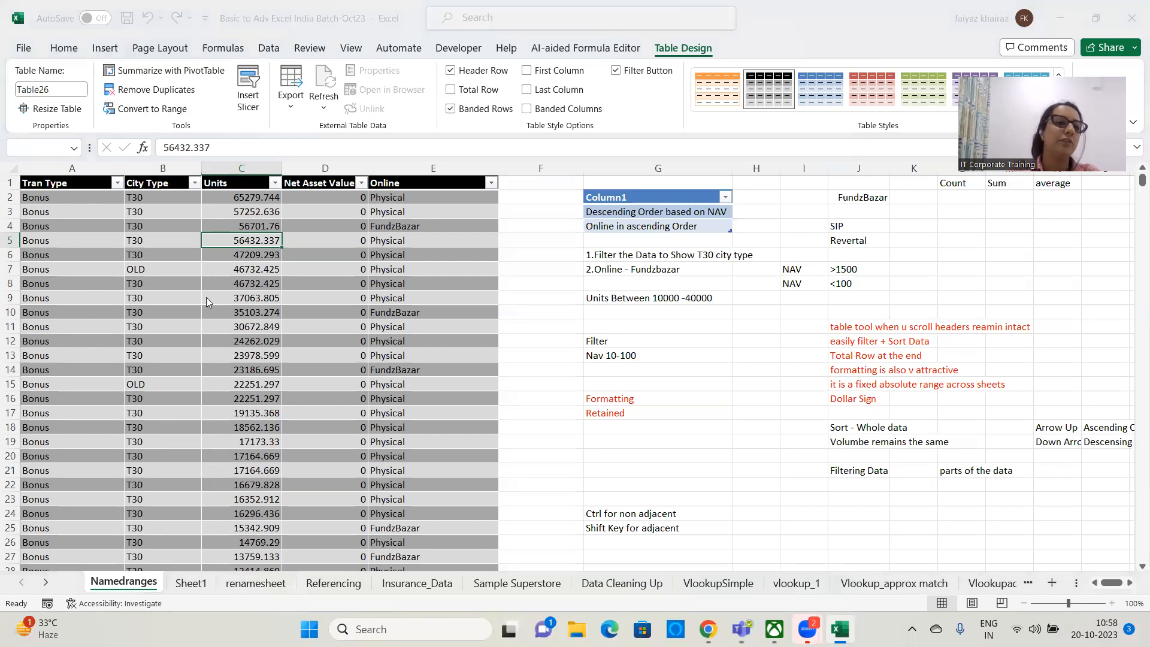
pyautogui.moveTo(529, 298); pyautogui.dragTo(520, 230)
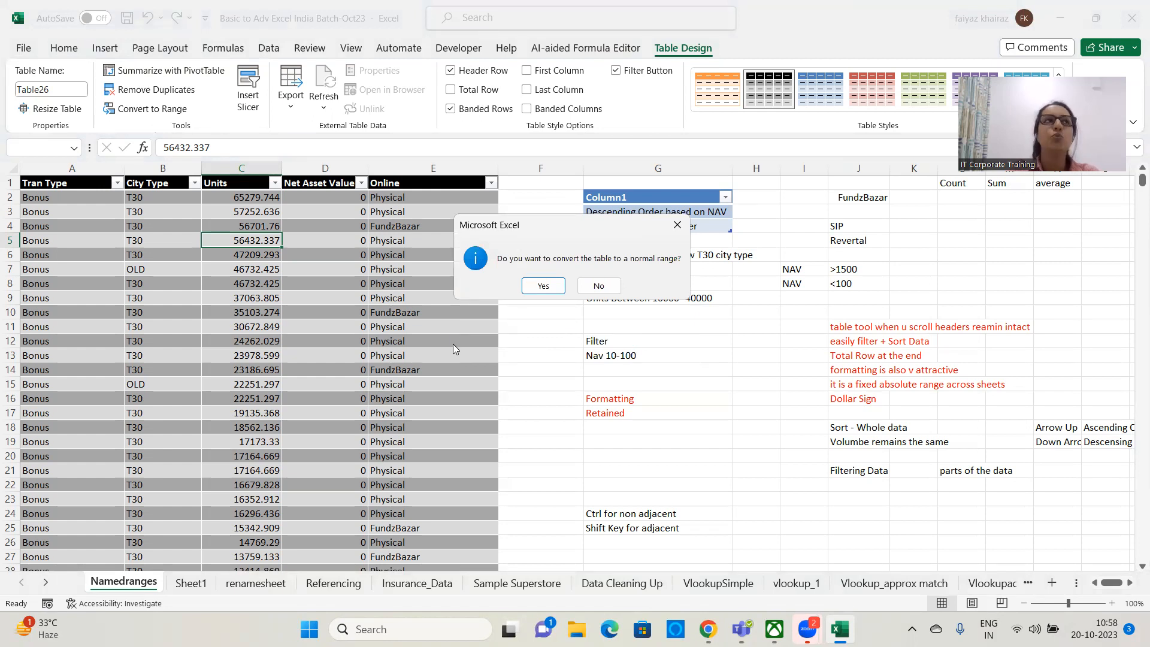
pyautogui.click(550, 292)
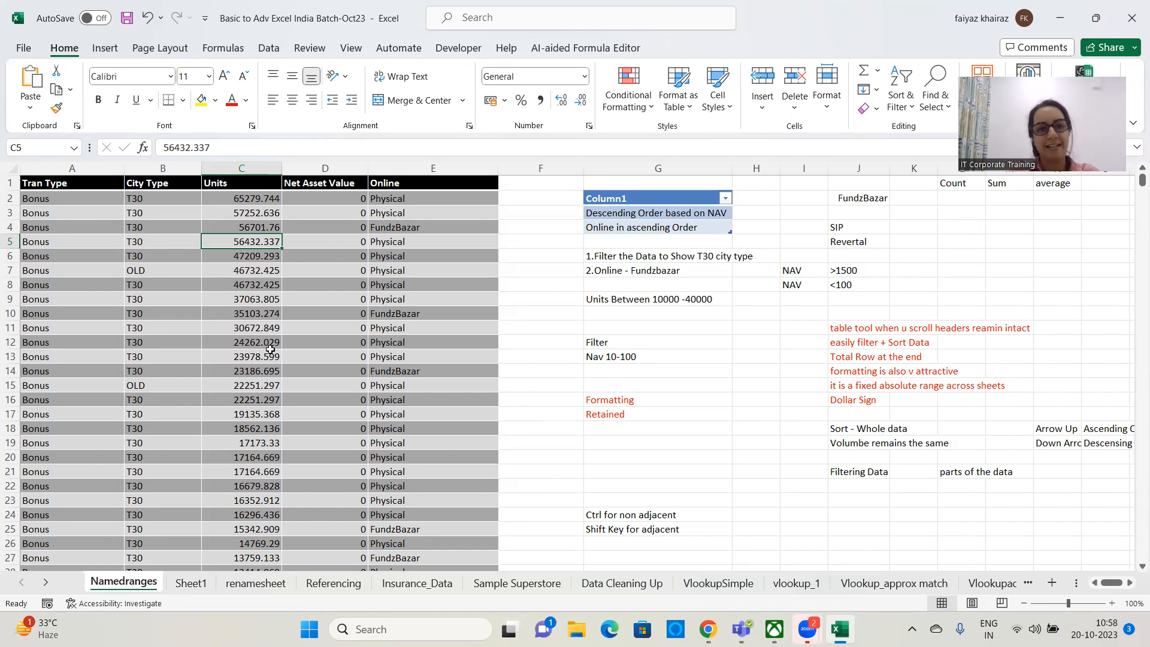
pyautogui.click(146, 274)
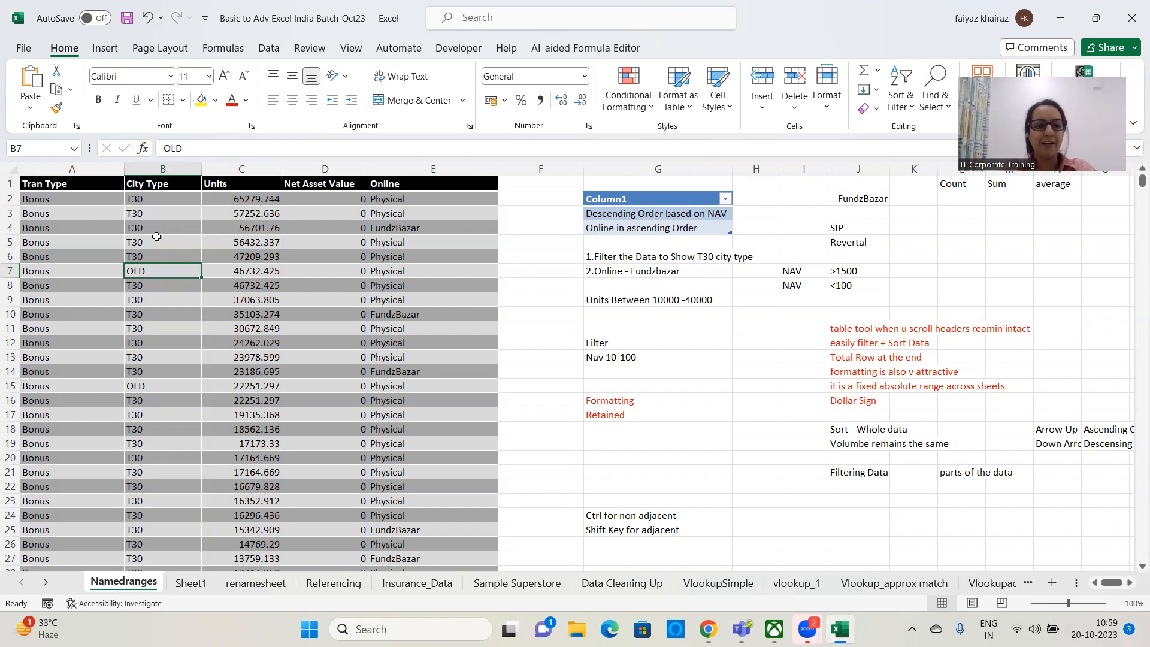
pyautogui.hotkey('ctrl', 'a')
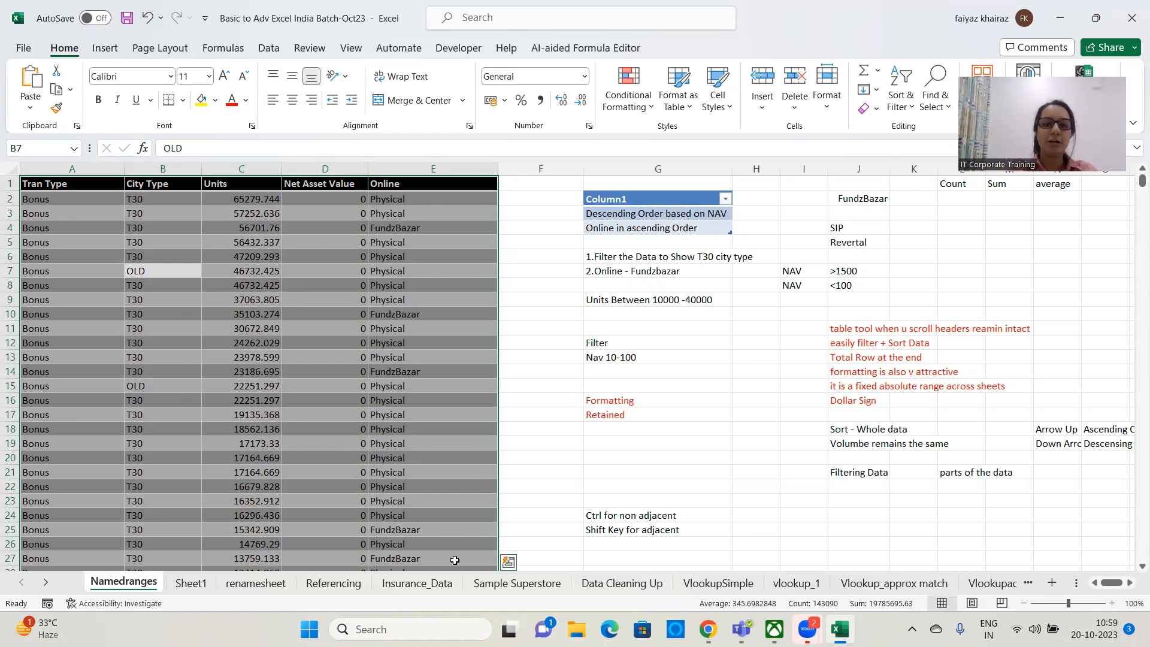
pyautogui.hotkey('ctrl', 't')
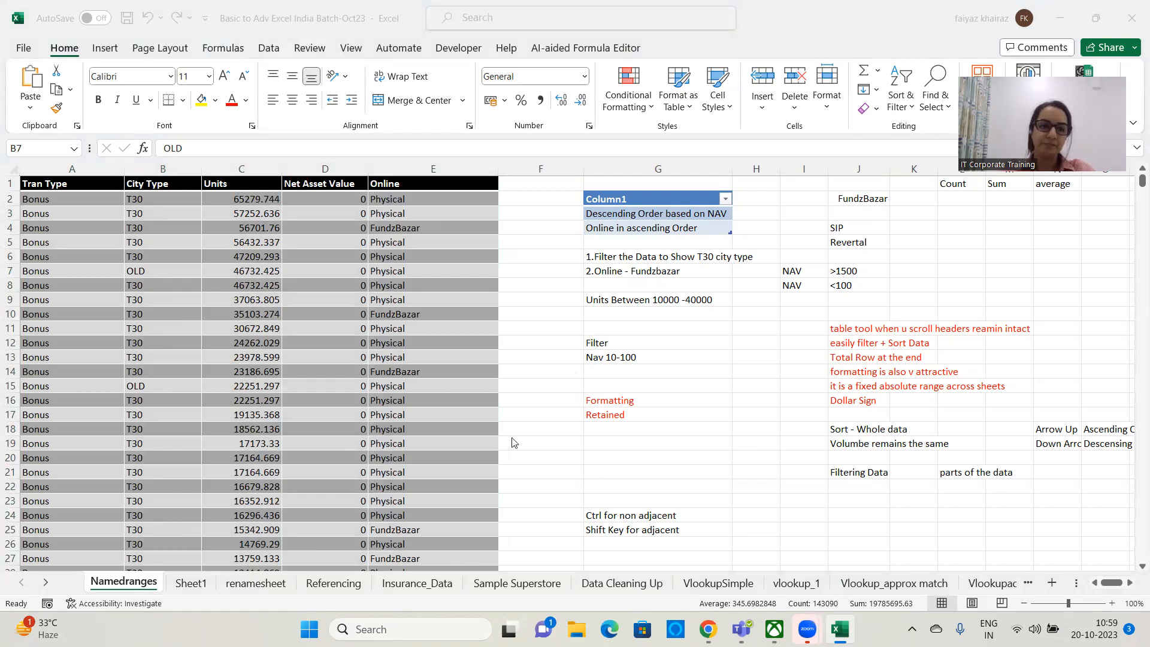
pyautogui.click(426, 588)
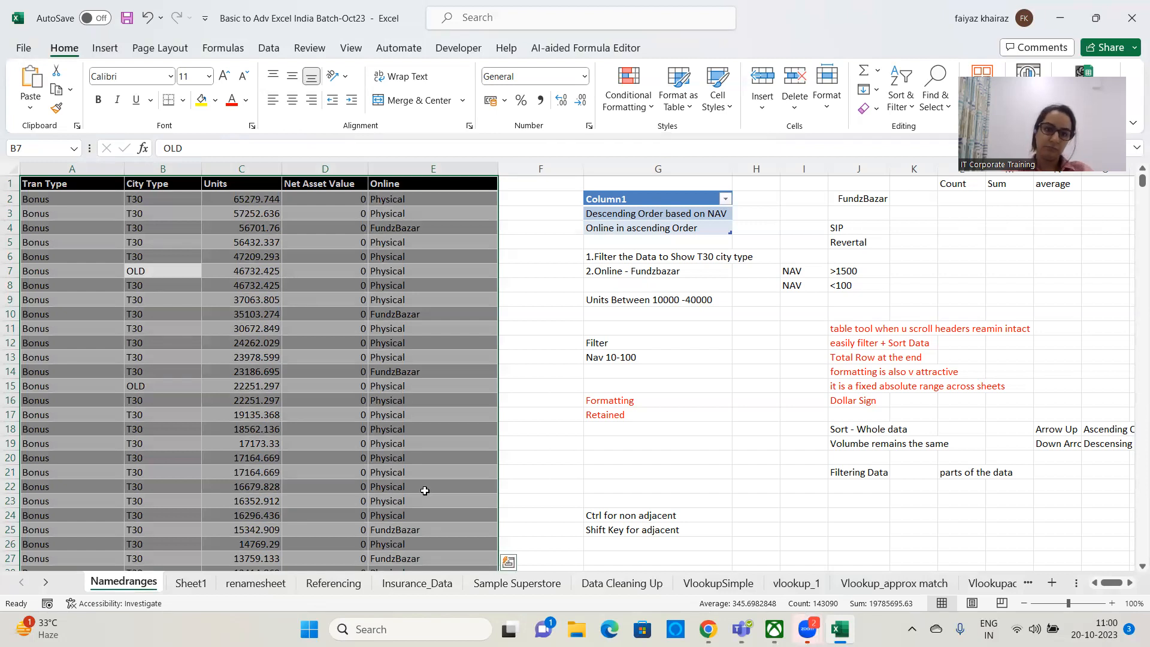
pyautogui.click(1033, 190)
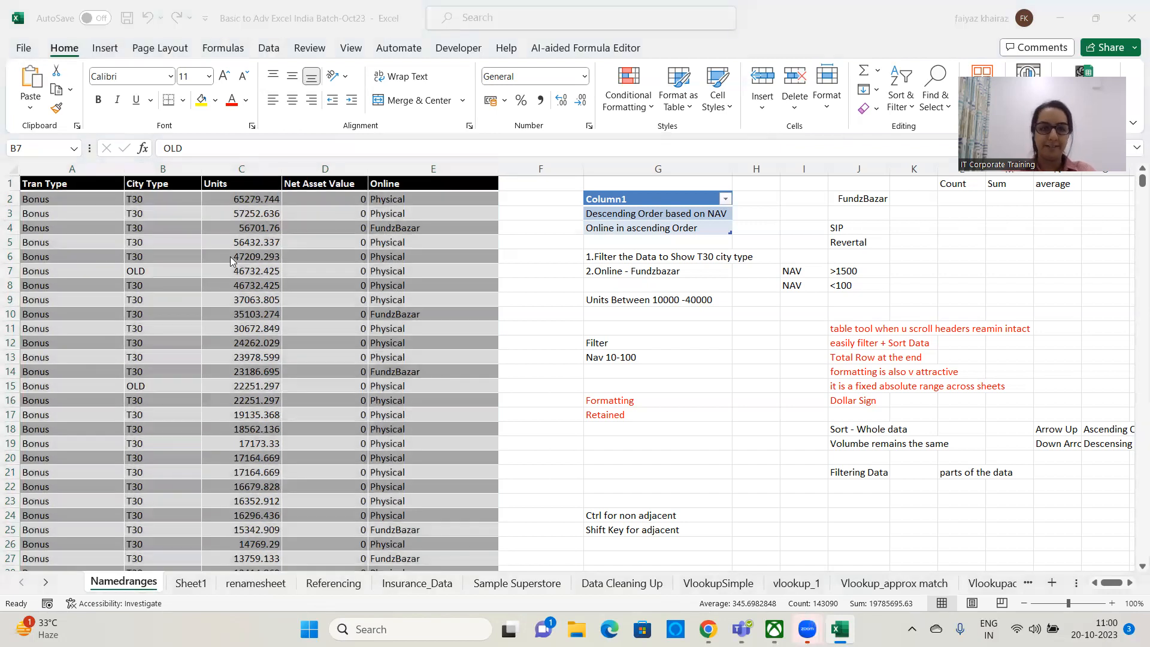
pyautogui.click(159, 300)
pyautogui.click(159, 326)
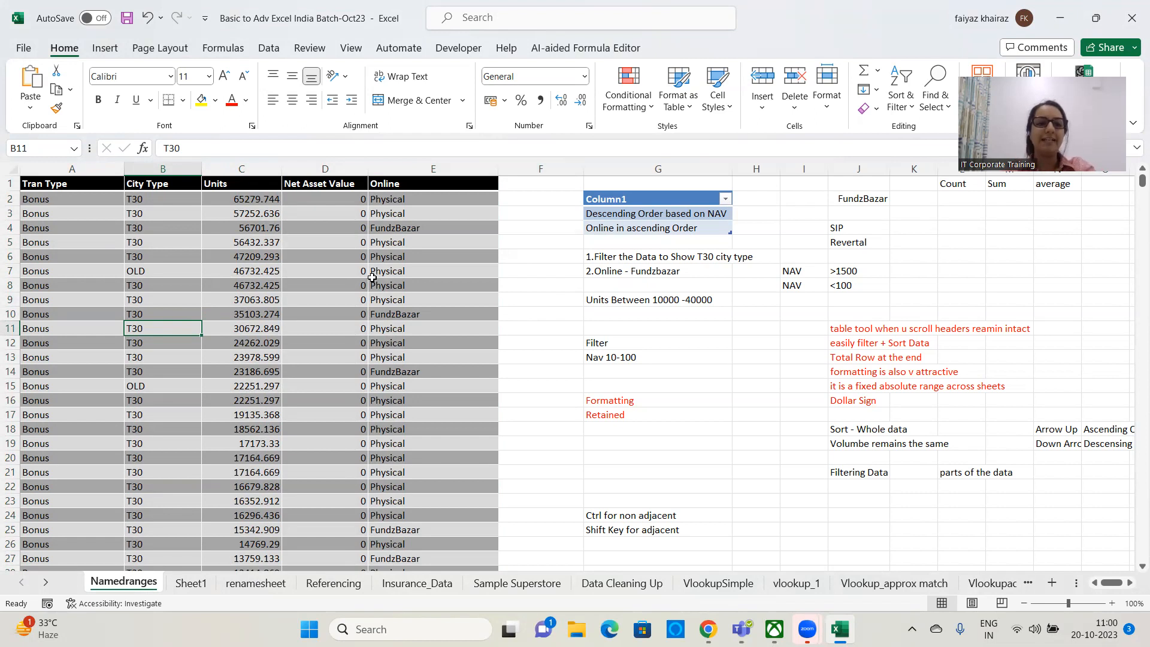
# Step: Select the entire insurance data range, open a new name definition for it and cancel the definition
pyautogui.hotkey('ctrl', 'a')
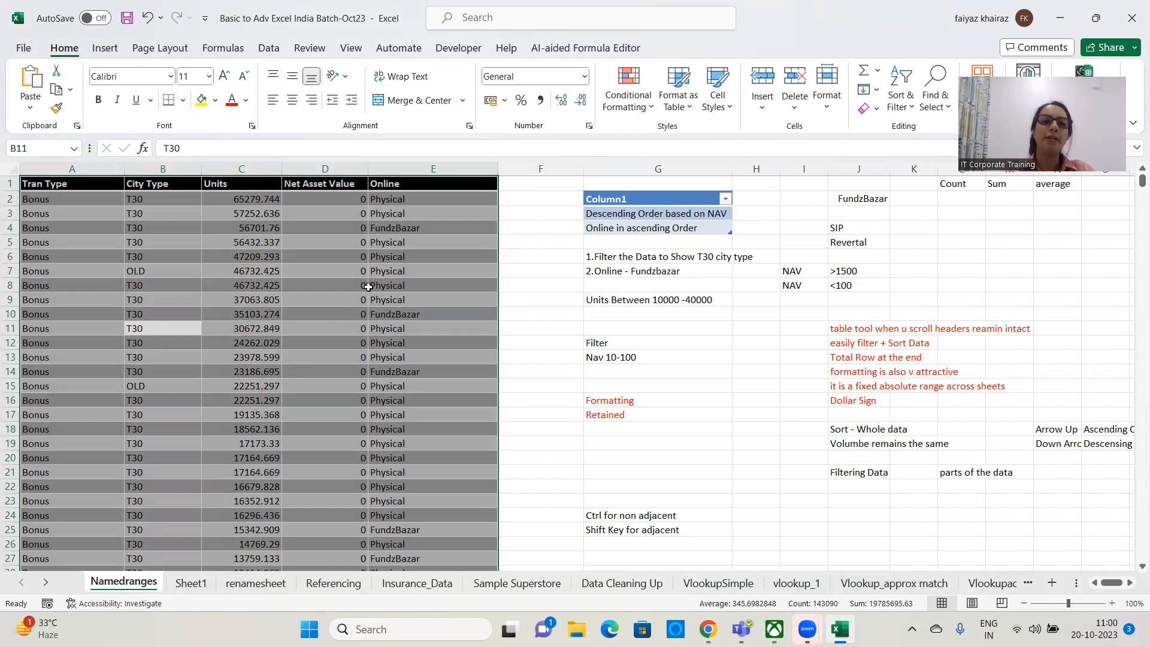
pyautogui.rightClick(183, 224)
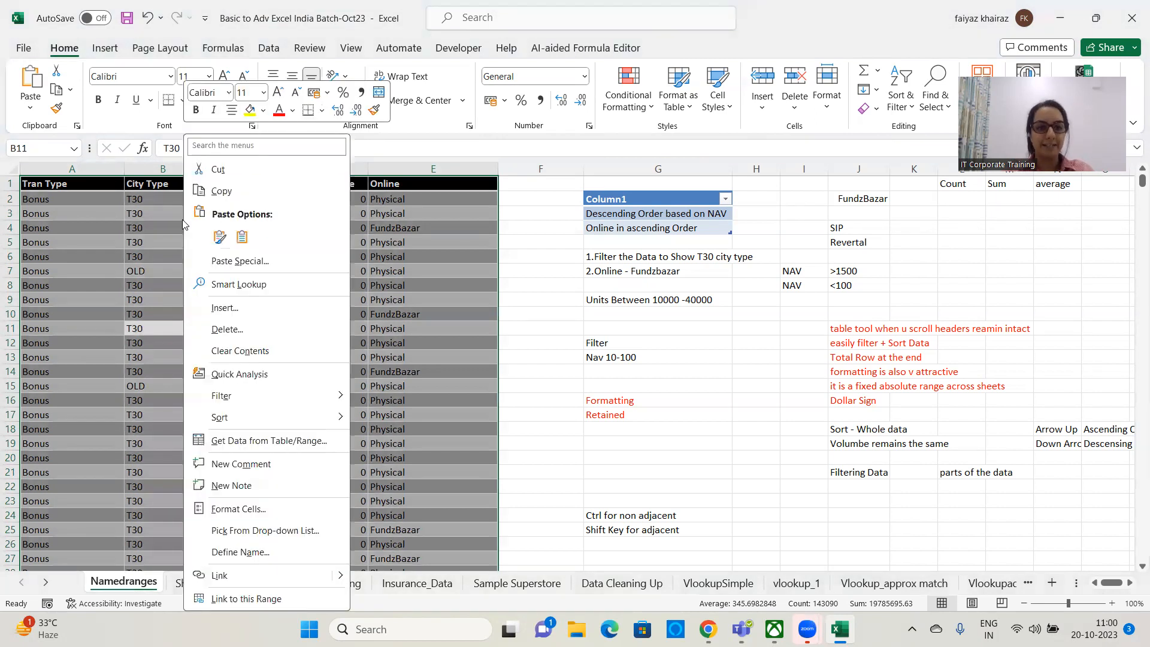
pyautogui.click(275, 552)
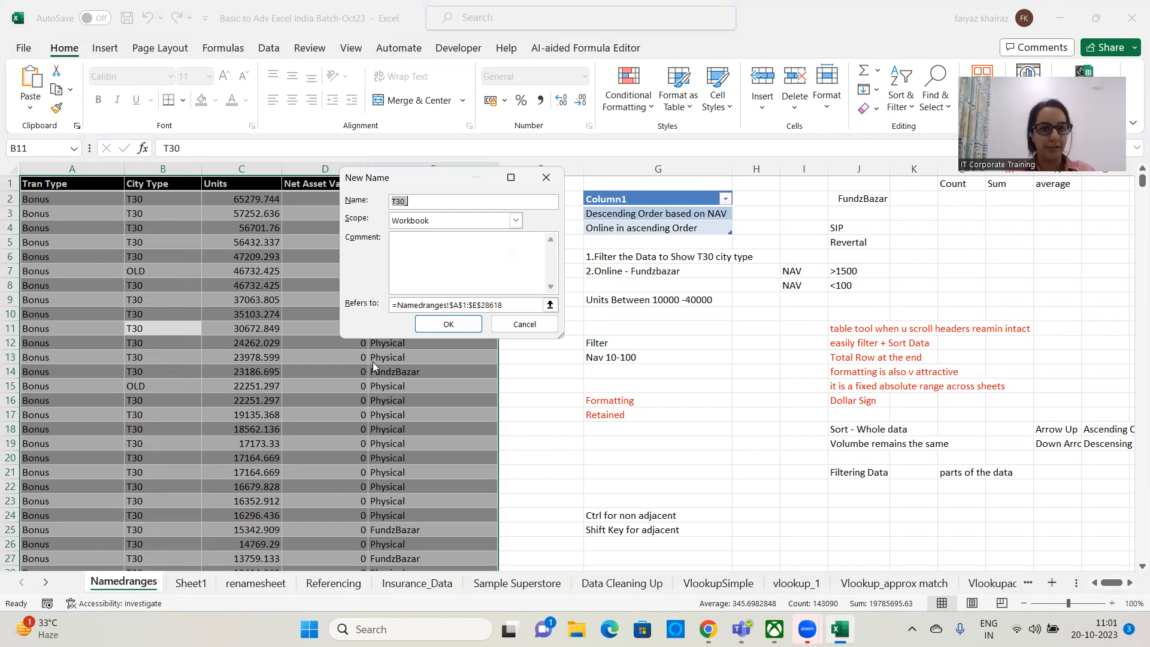
pyautogui.click(522, 325)
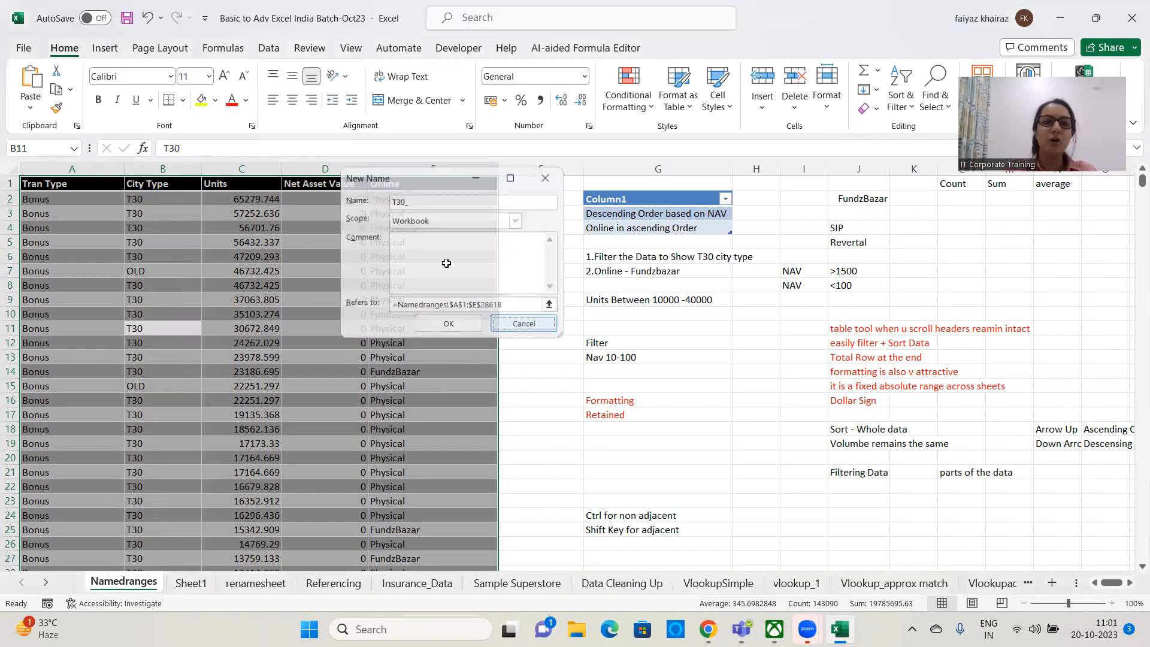
# Step: Start a new name definition for the selected insurance data range and enter InsuranceData1 as its name
pyautogui.click(271, 49)
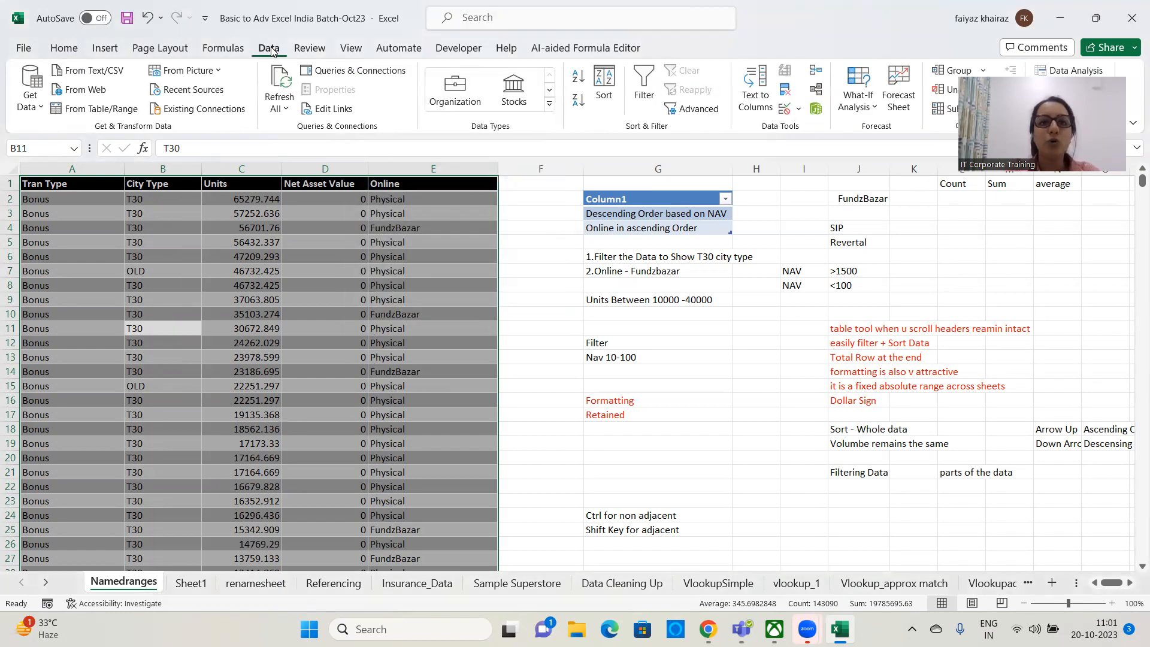
pyautogui.click(224, 49)
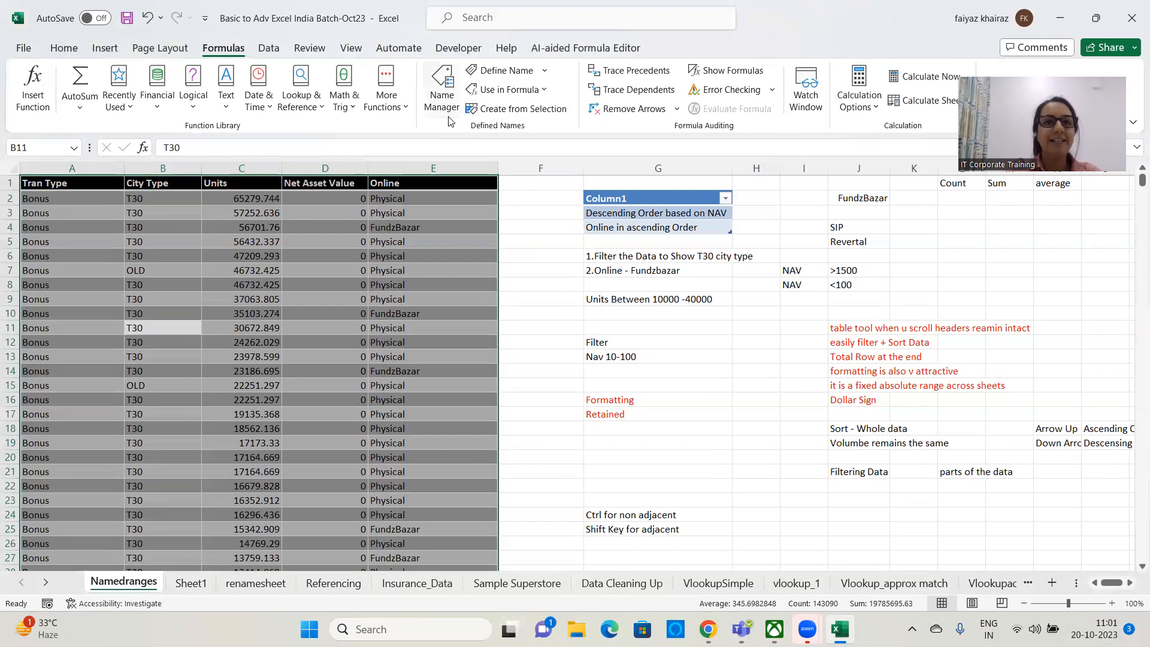
pyautogui.click(498, 72)
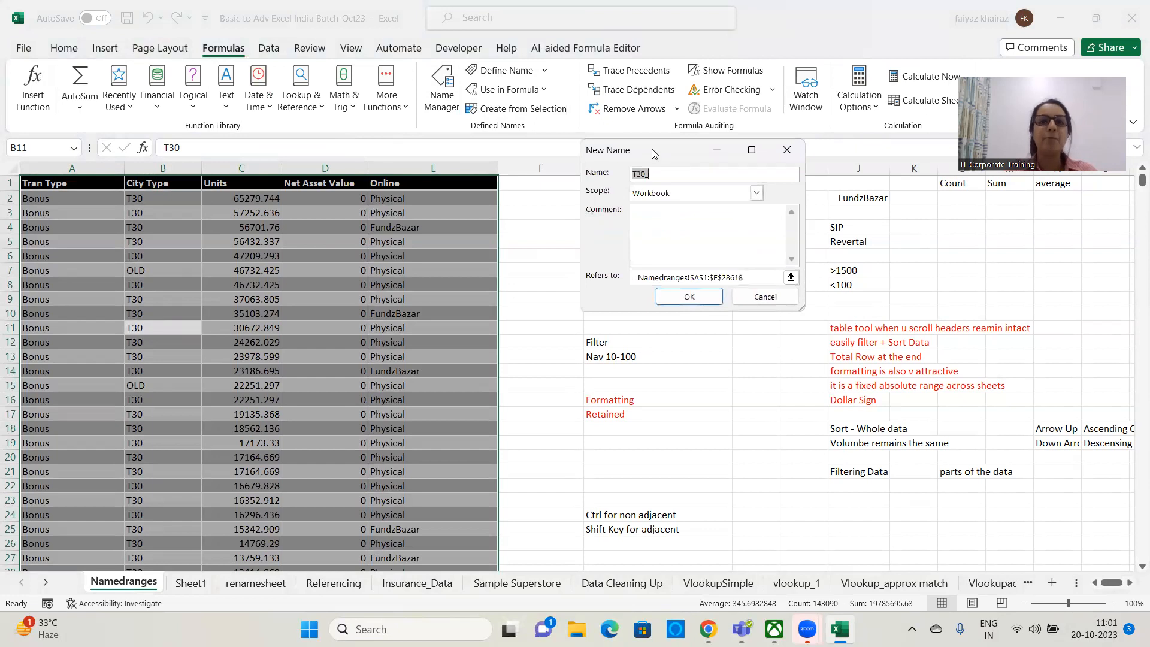
pyautogui.moveTo(653, 154); pyautogui.dragTo(480, 96)
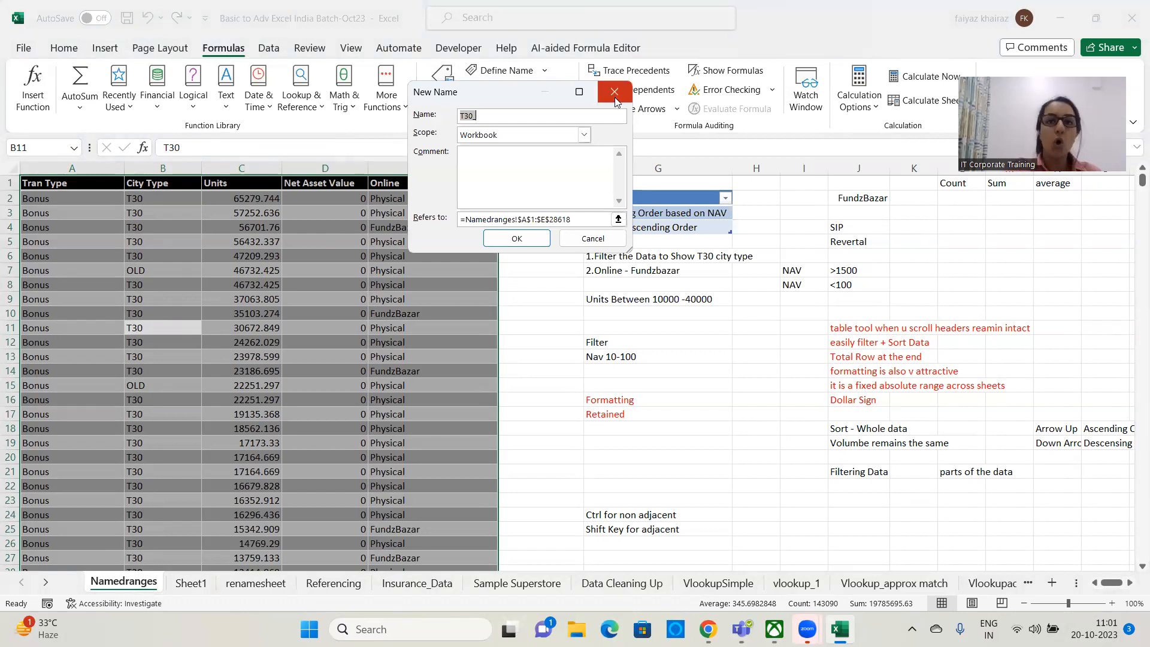
pyautogui.moveTo(512, 93); pyautogui.dragTo(525, 220)
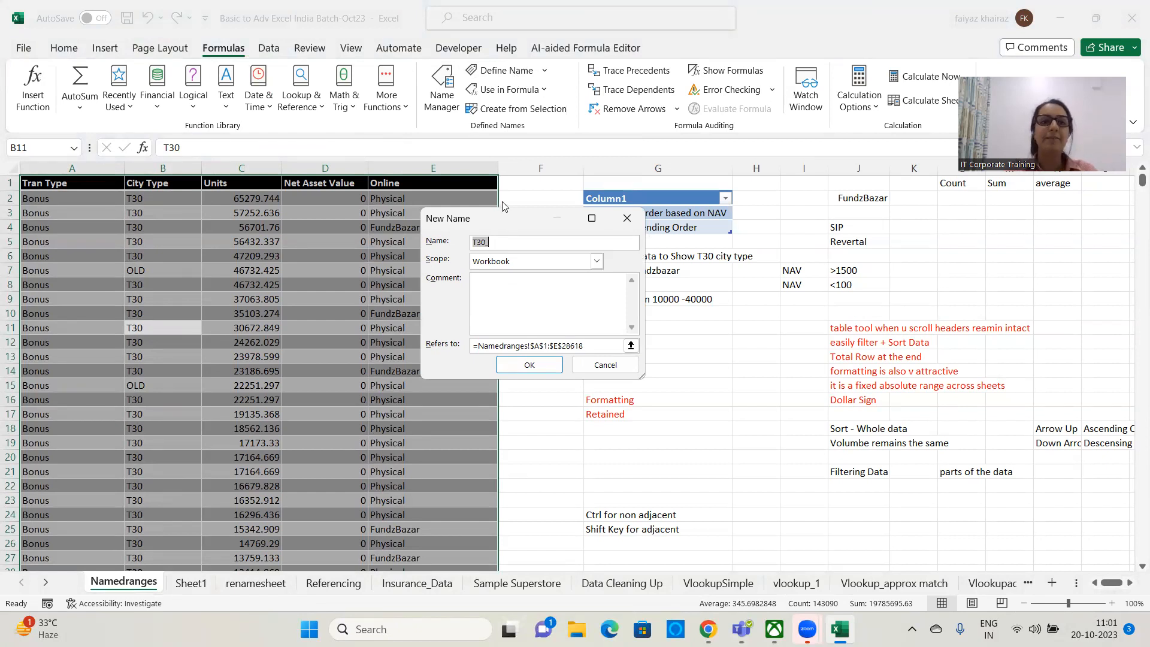
pyautogui.moveTo(491, 218); pyautogui.dragTo(478, 157)
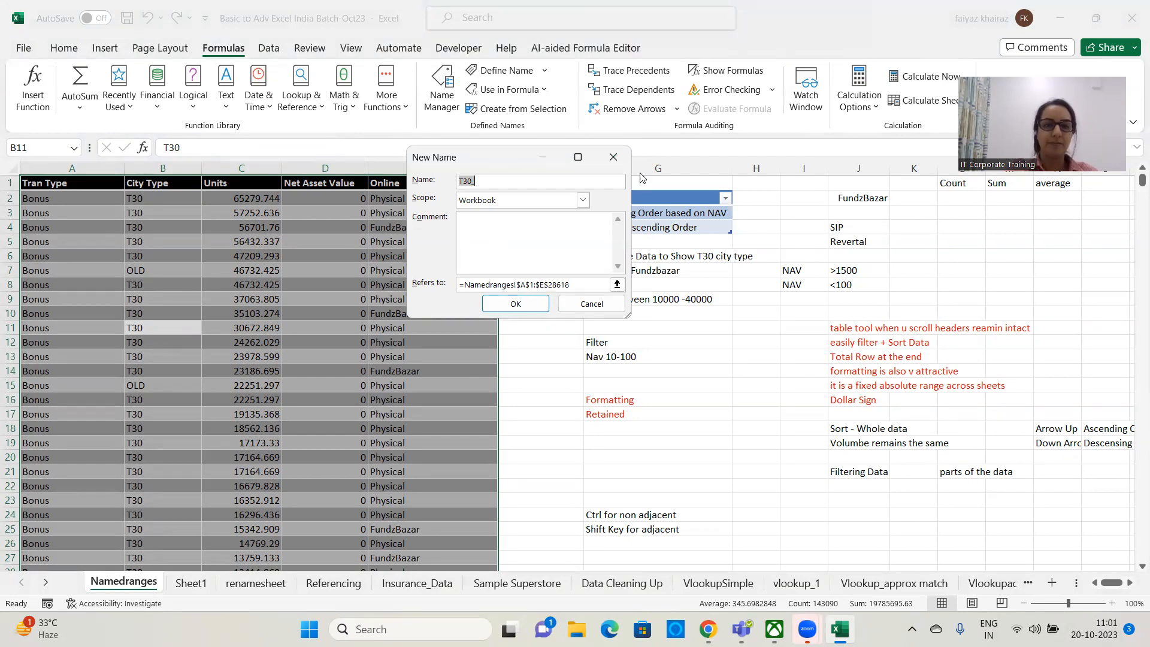
pyautogui.press('BackSpace')
pyautogui.write('In')
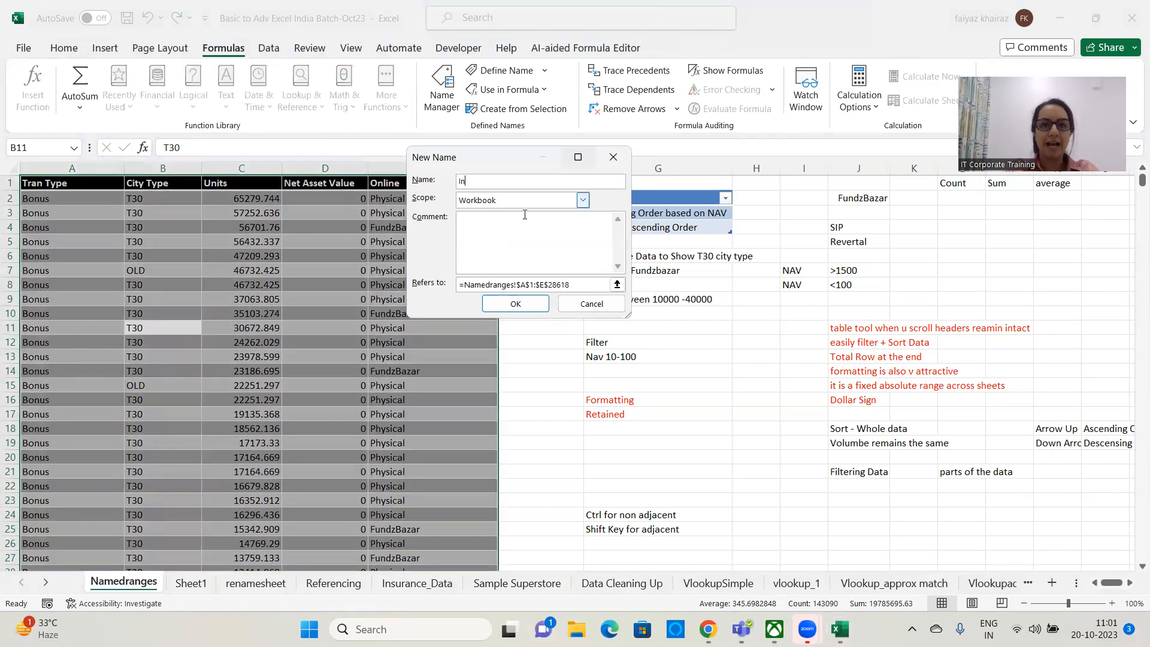
pyautogui.write('suranceData')
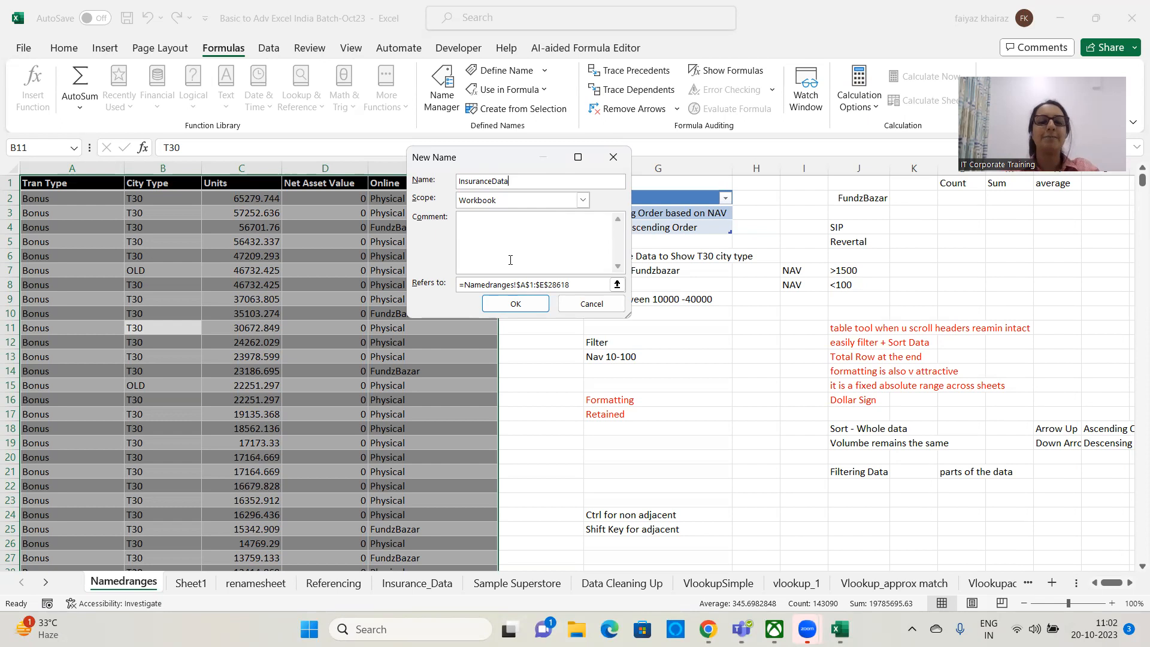
pyautogui.write('1')
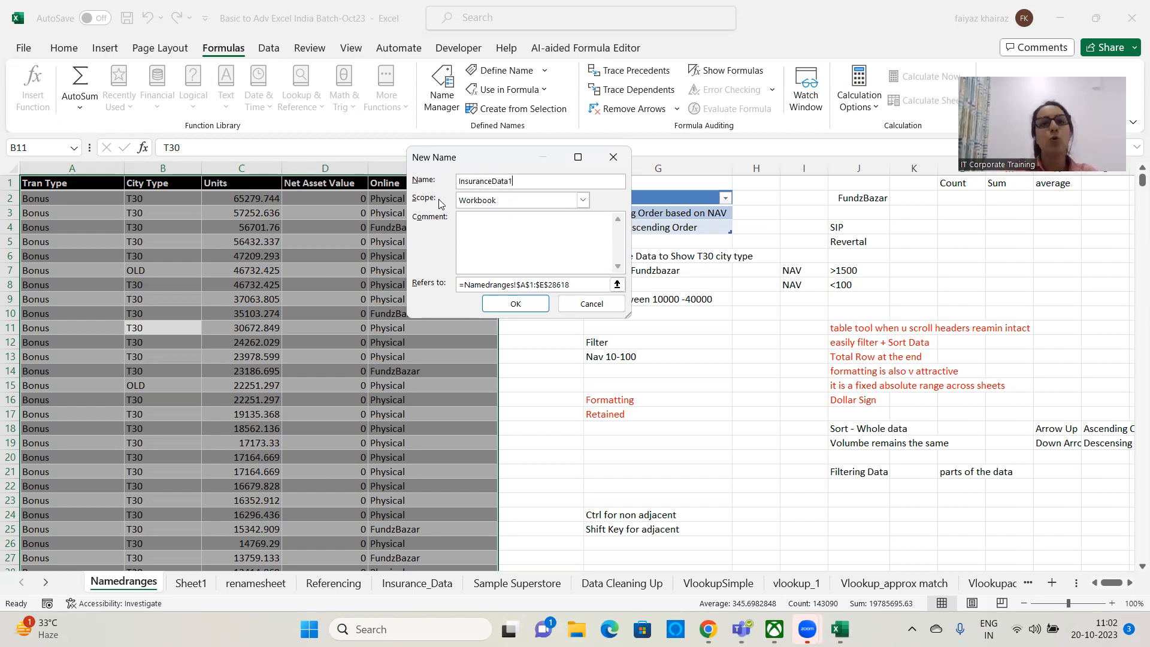
# Step: Try the Namedranges sheet as the name's scope, set the scope back to Workbook and create the InsuranceData1 name
pyautogui.click(582, 200)
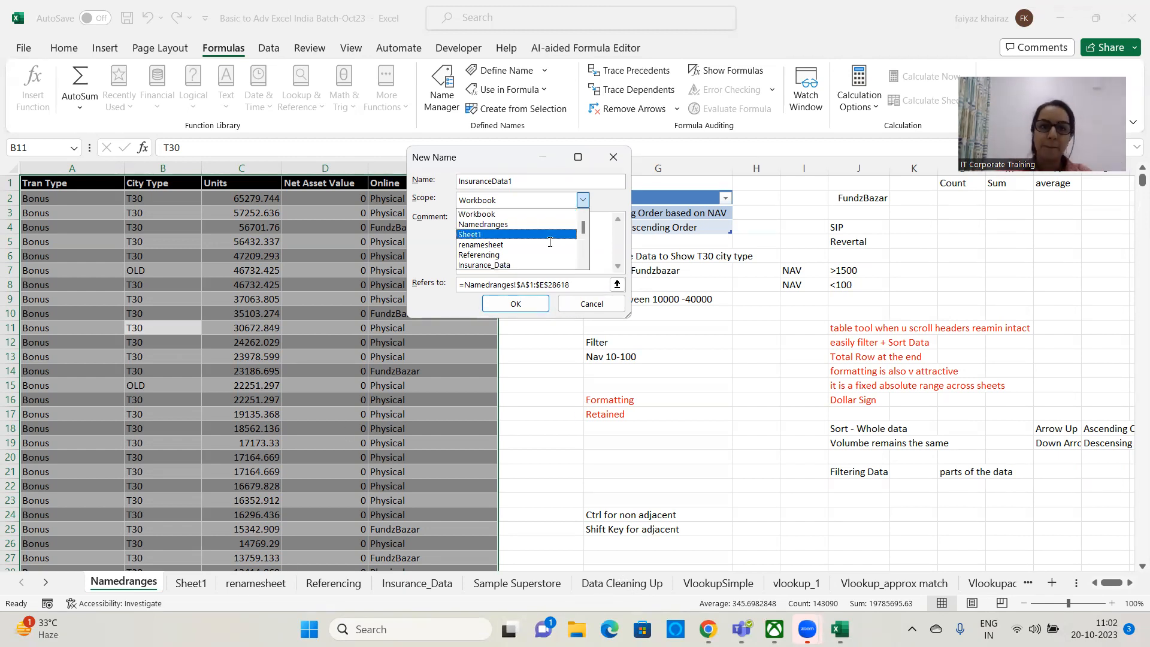
pyautogui.click(519, 224)
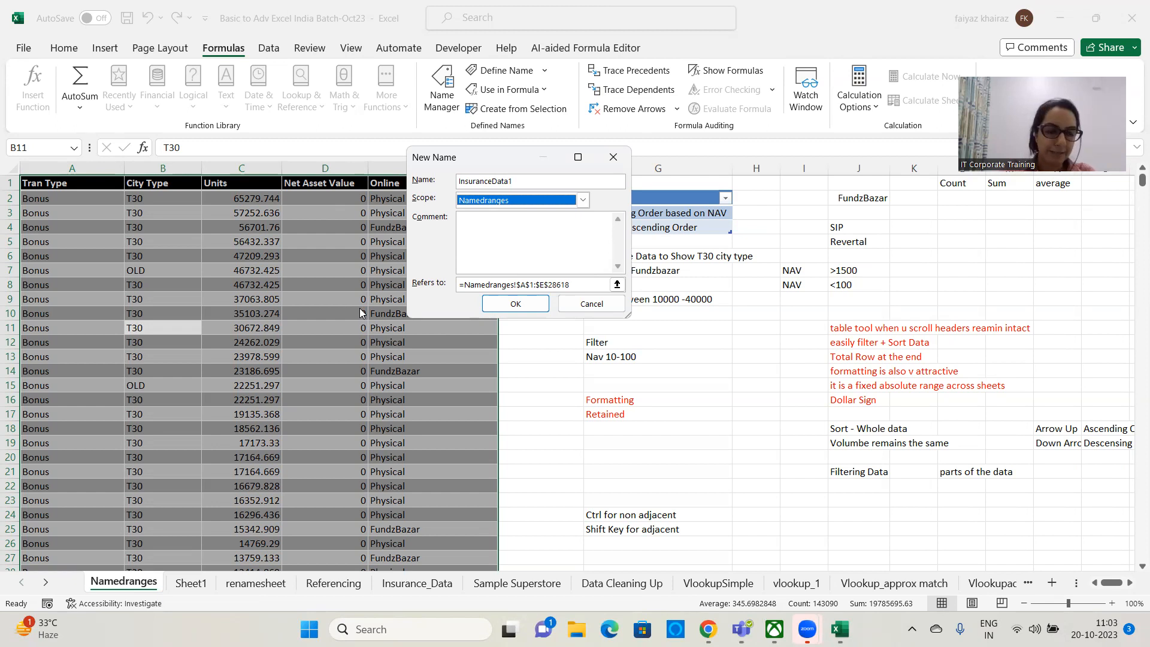
pyautogui.click(582, 200)
pyautogui.click(497, 215)
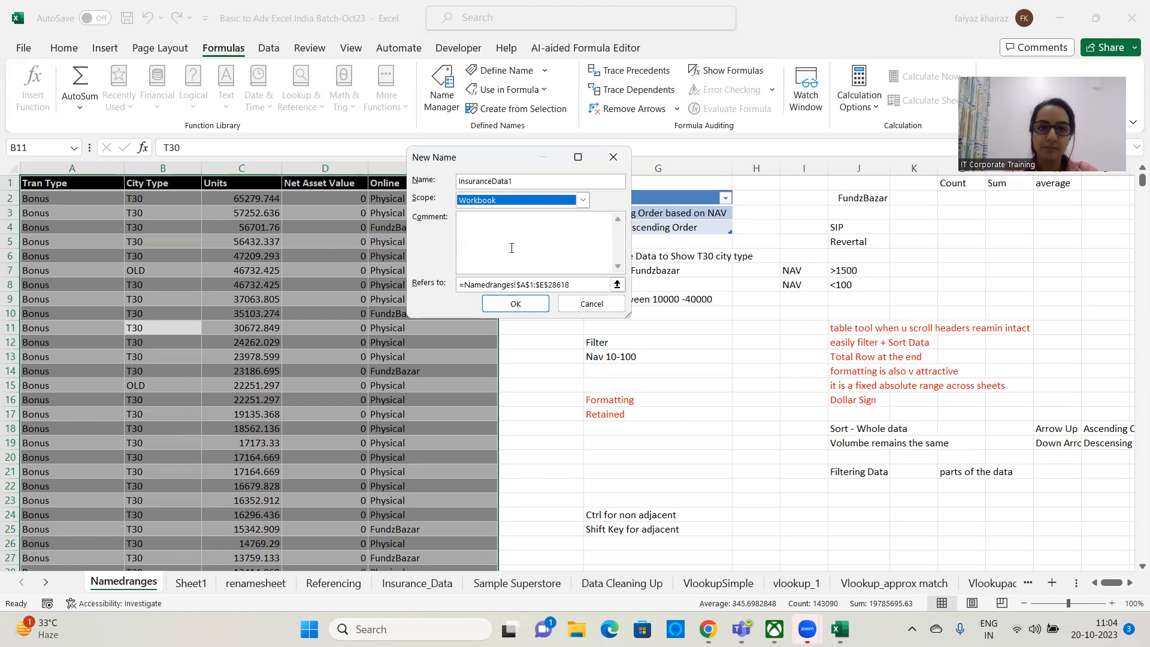
pyautogui.click(507, 237)
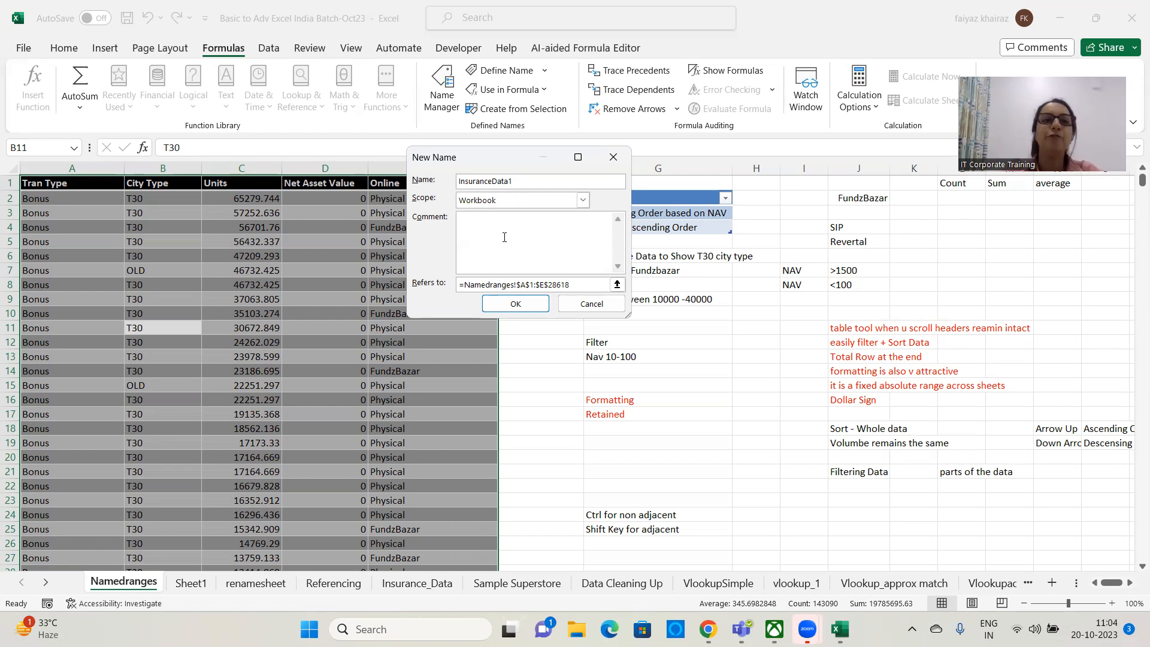
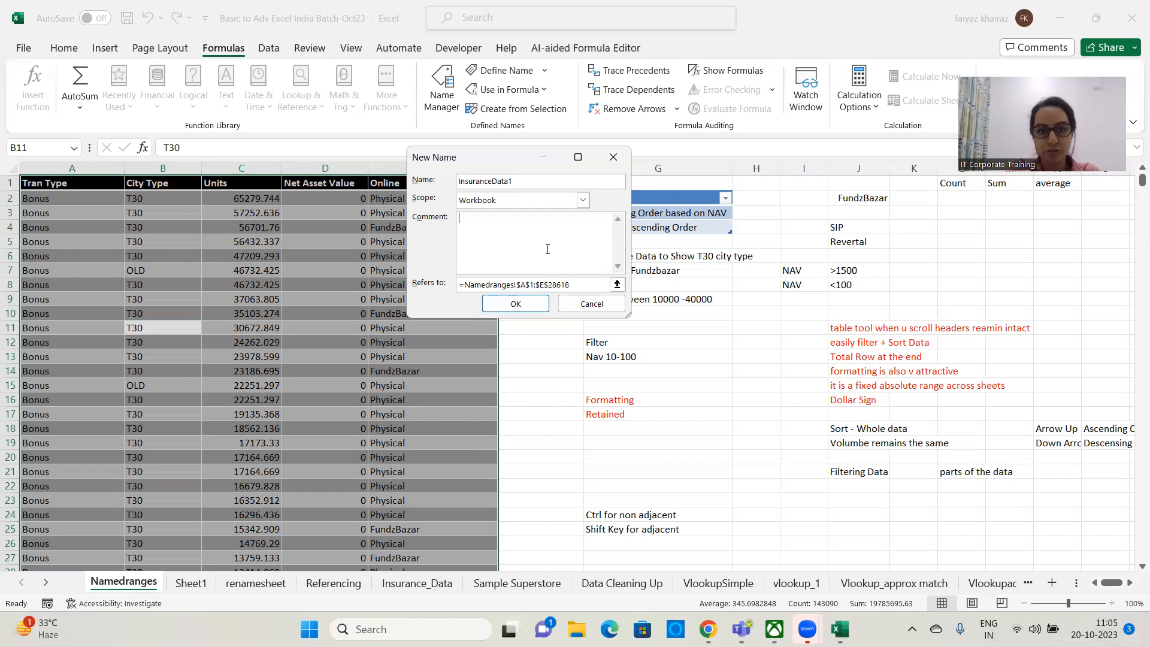
pyautogui.click(515, 303)
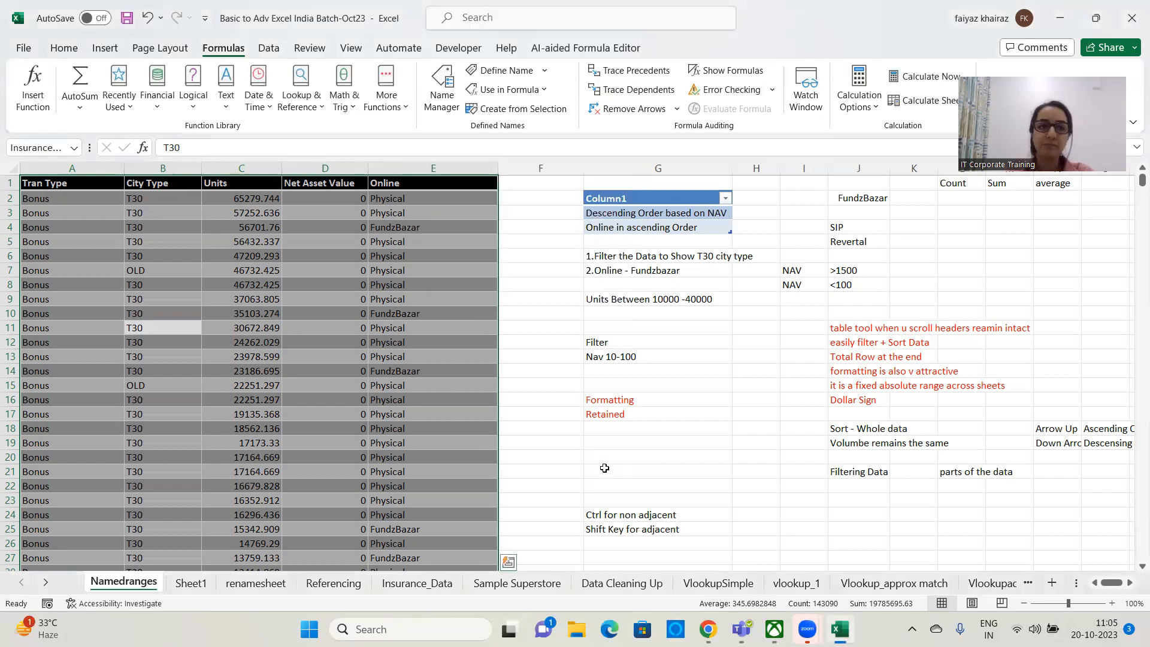
# Step: Deselect the data, jump to the InsuranceData1 named range to check which cells it covers, and clear the selection
pyautogui.click(509, 332)
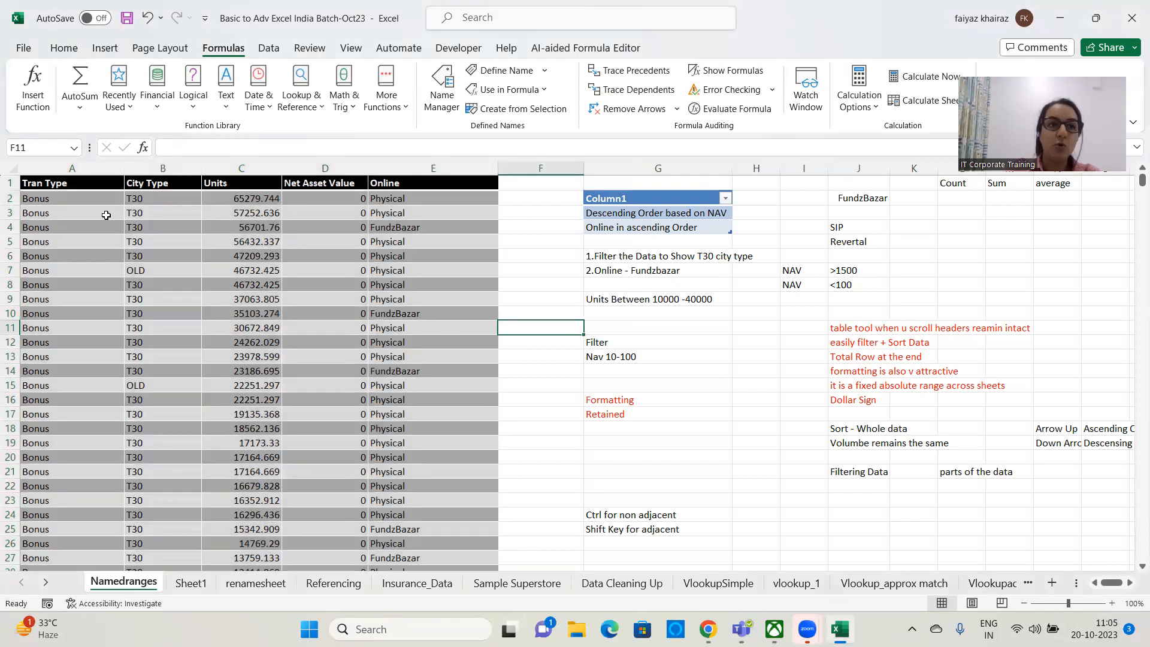
pyautogui.click(75, 149)
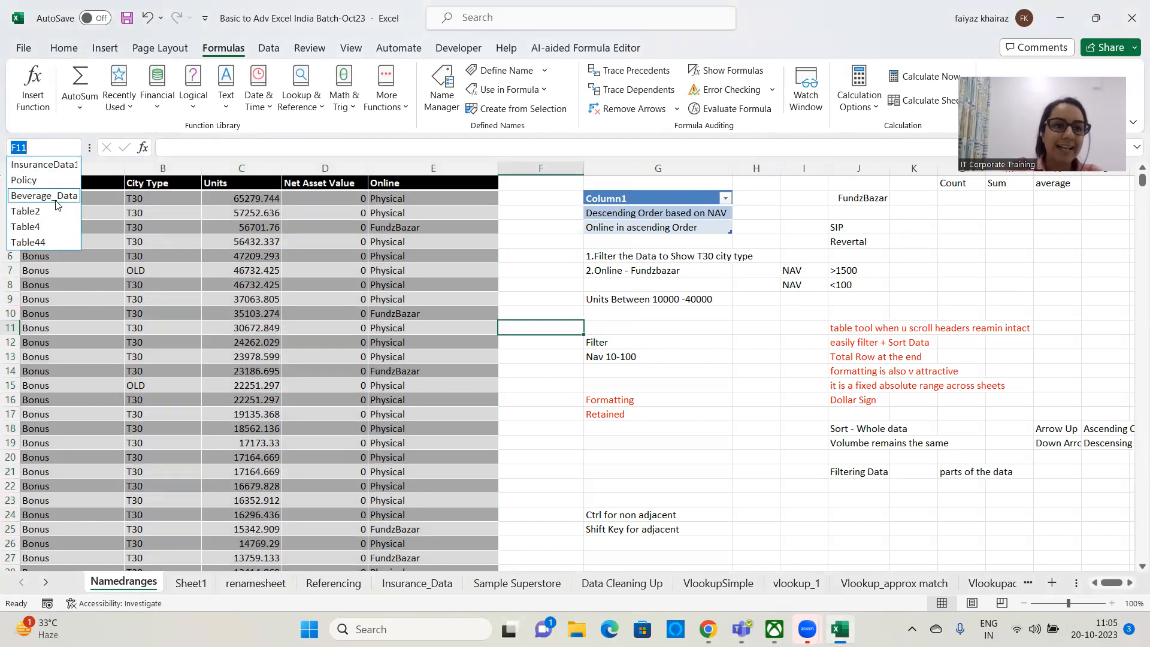
pyautogui.click(55, 167)
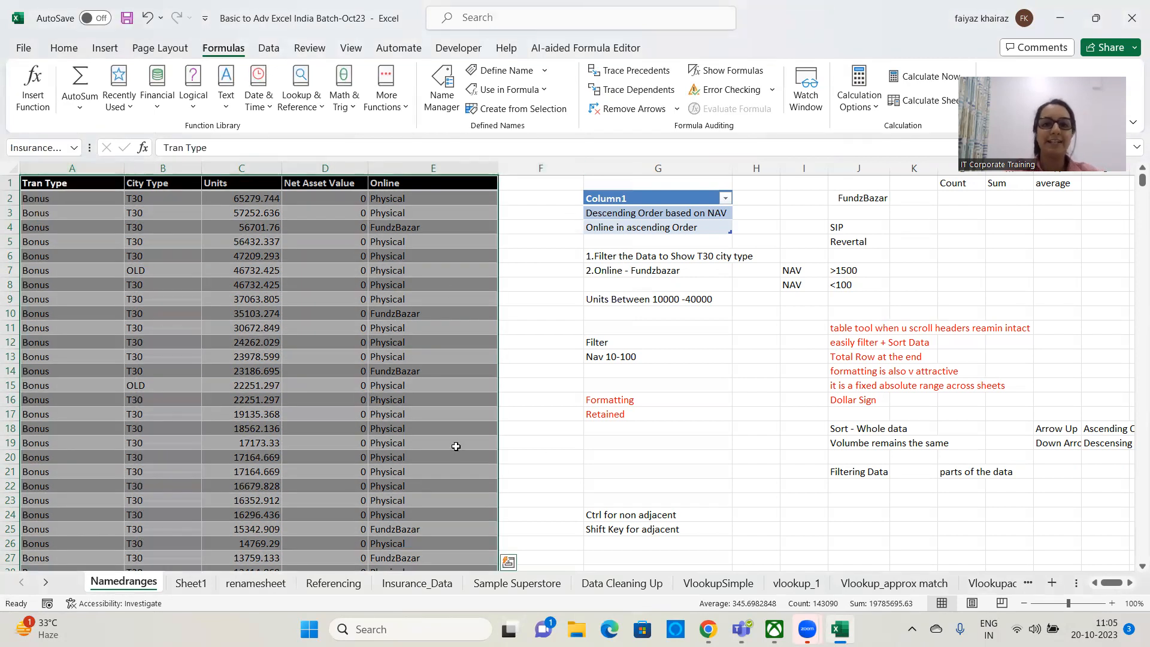
pyautogui.scroll(-12, 532, 399)
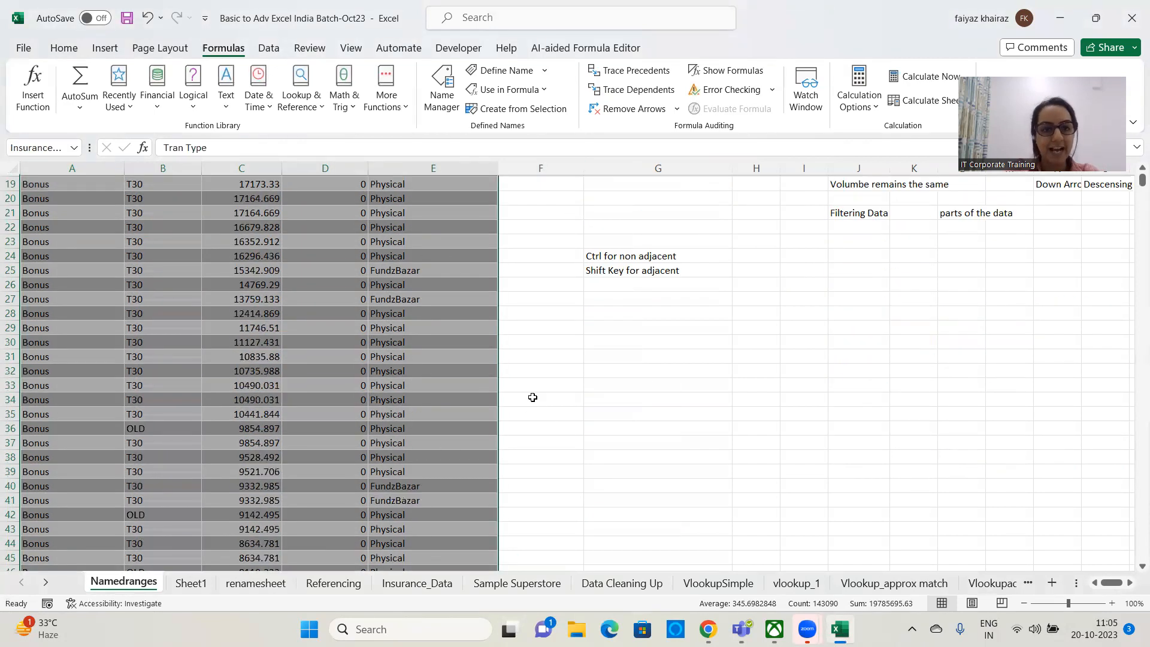
pyautogui.scroll(12, 521, 397)
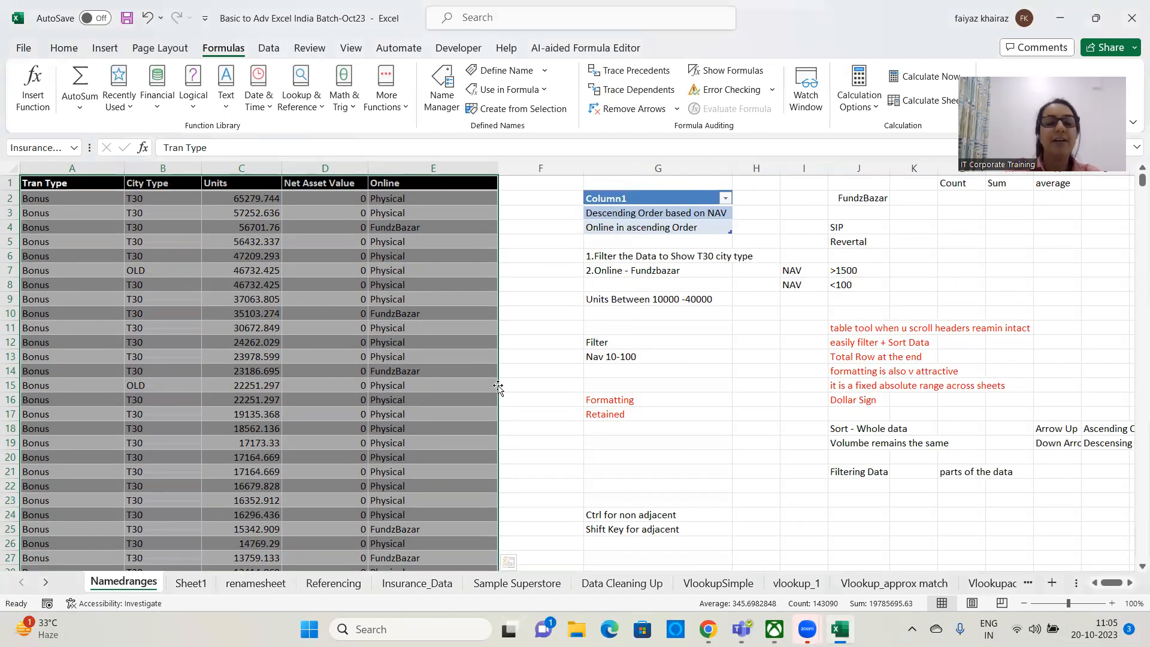
pyautogui.click(539, 306)
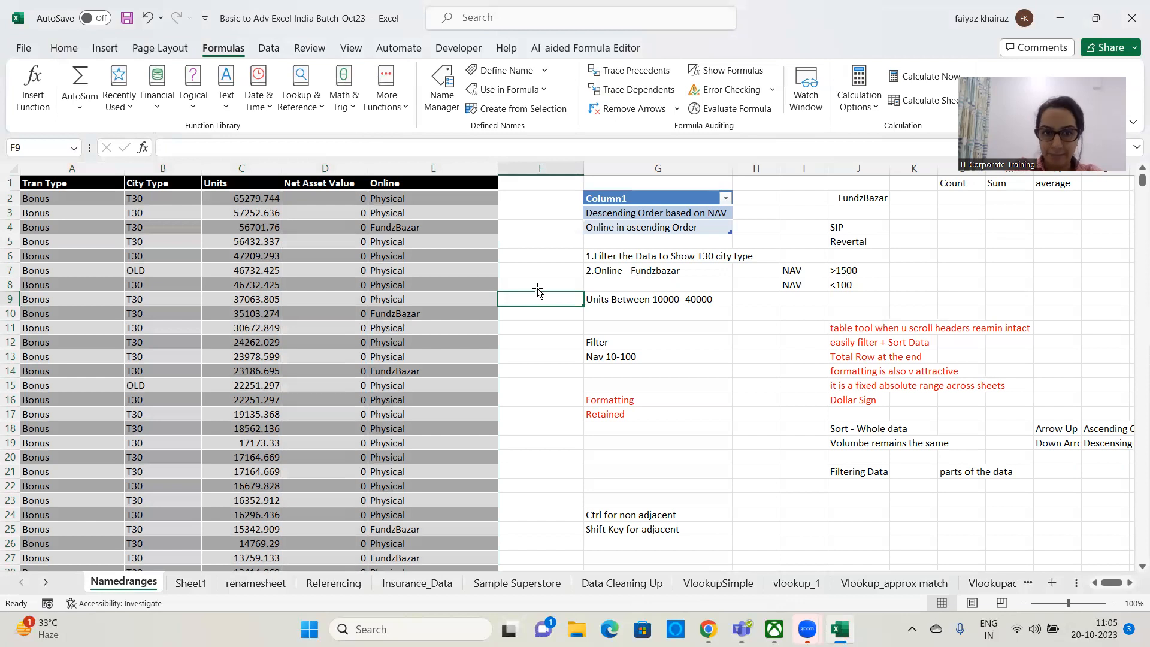
pyautogui.click(434, 314)
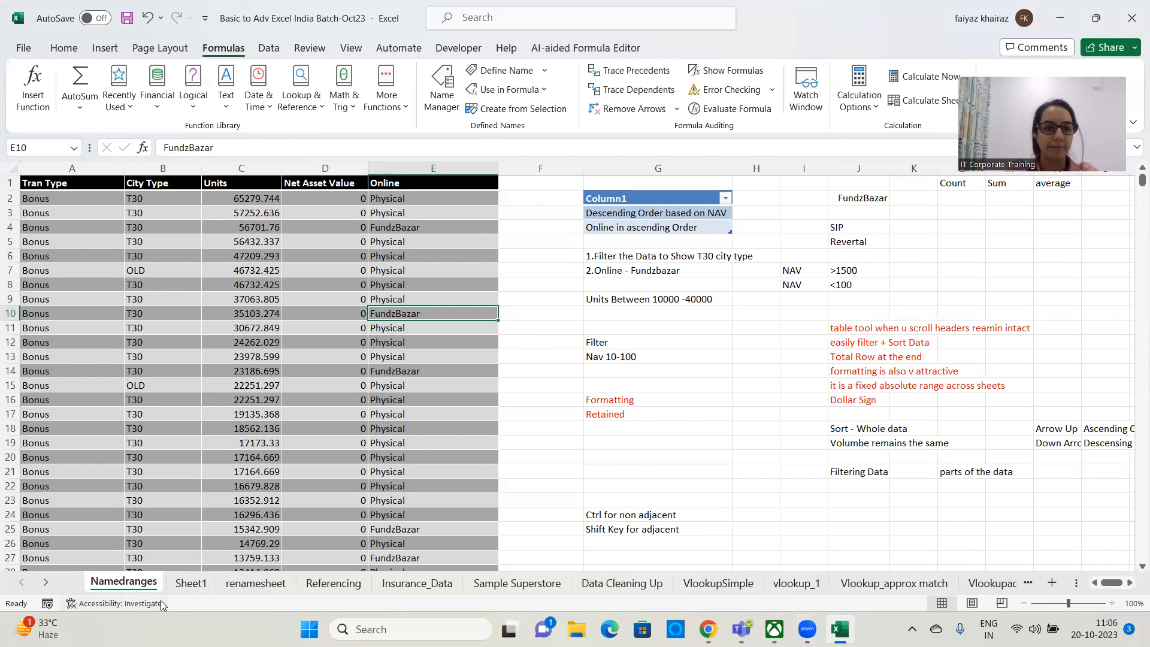
# Step: On the renamesheet sheet, enter the comparison headings "Name Range" in F4 and "Table" in K4
pyautogui.click(242, 585)
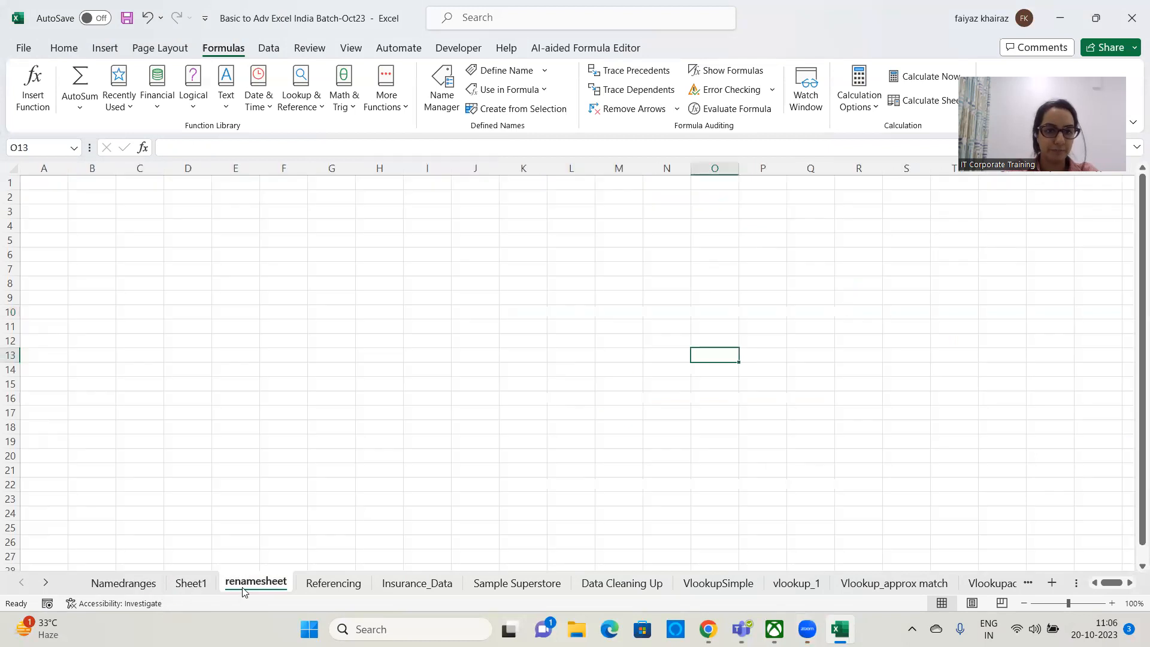
pyautogui.click(300, 224)
pyautogui.write('Name Range')
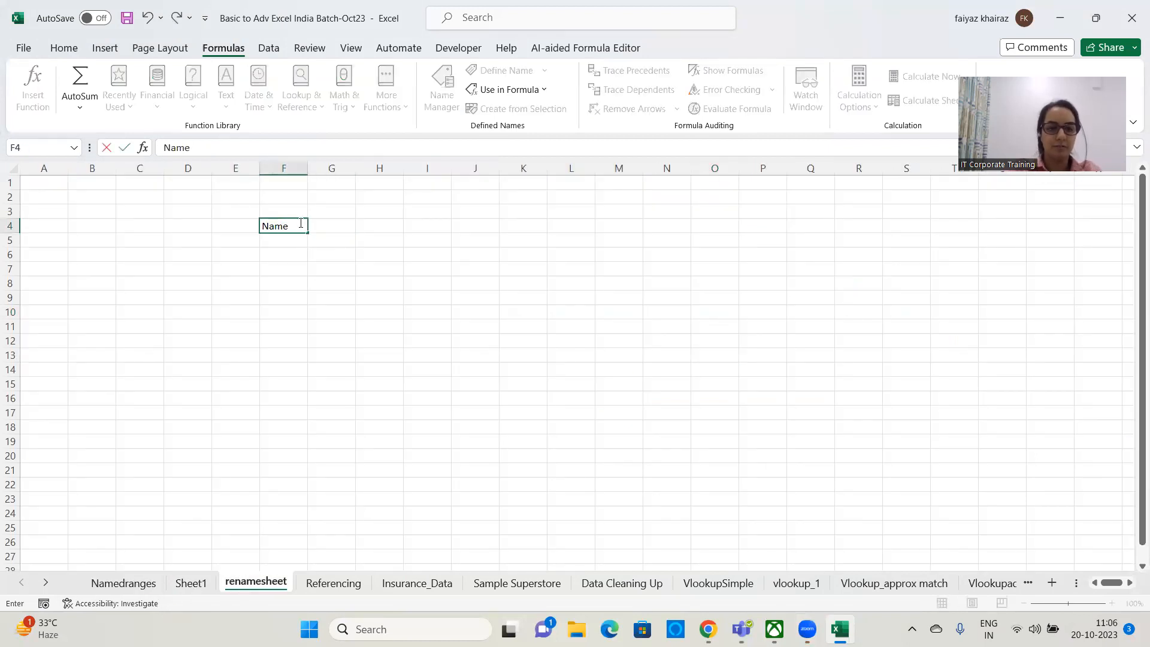
pyautogui.press('Right')
pyautogui.press('Right')
pyautogui.press('Right')
pyautogui.press('Right')
pyautogui.press('Right')
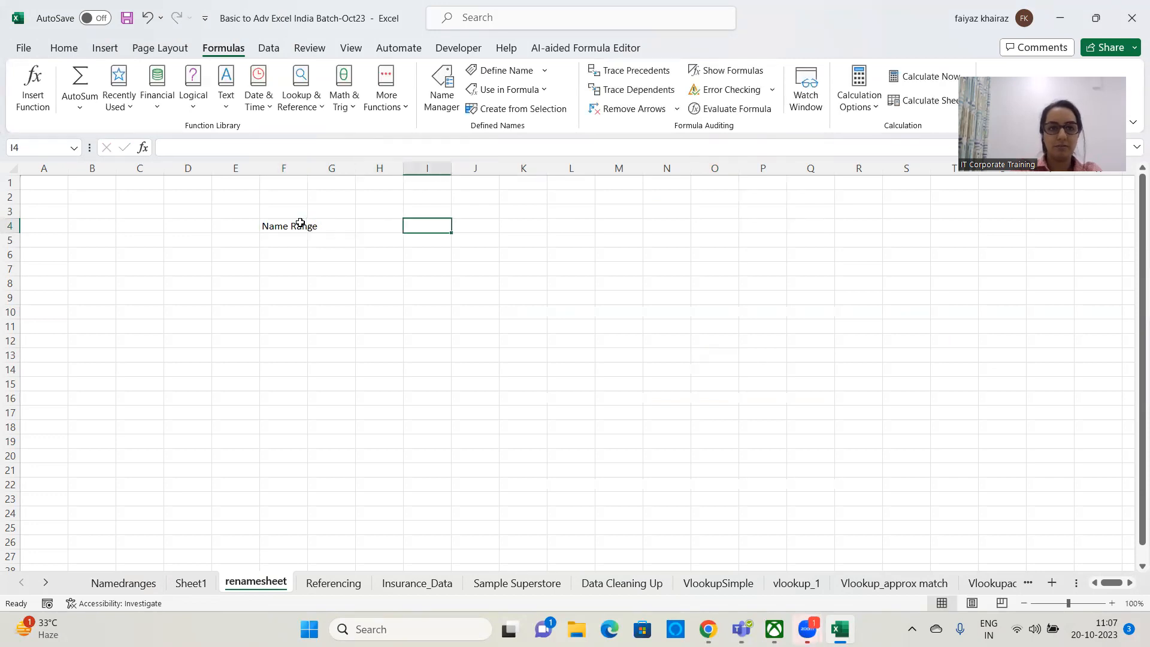
pyautogui.write('Table')
pyautogui.press('Return')
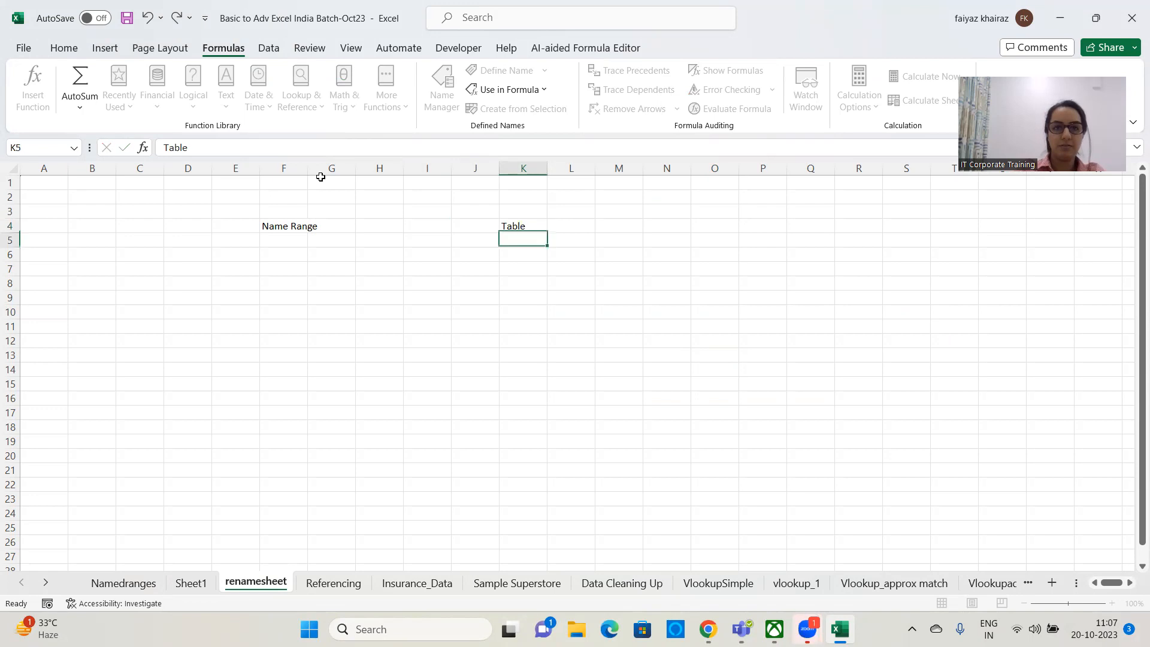
# Step: Enter the comparison note "Both are given a name" in cell B5
pyautogui.click(291, 241)
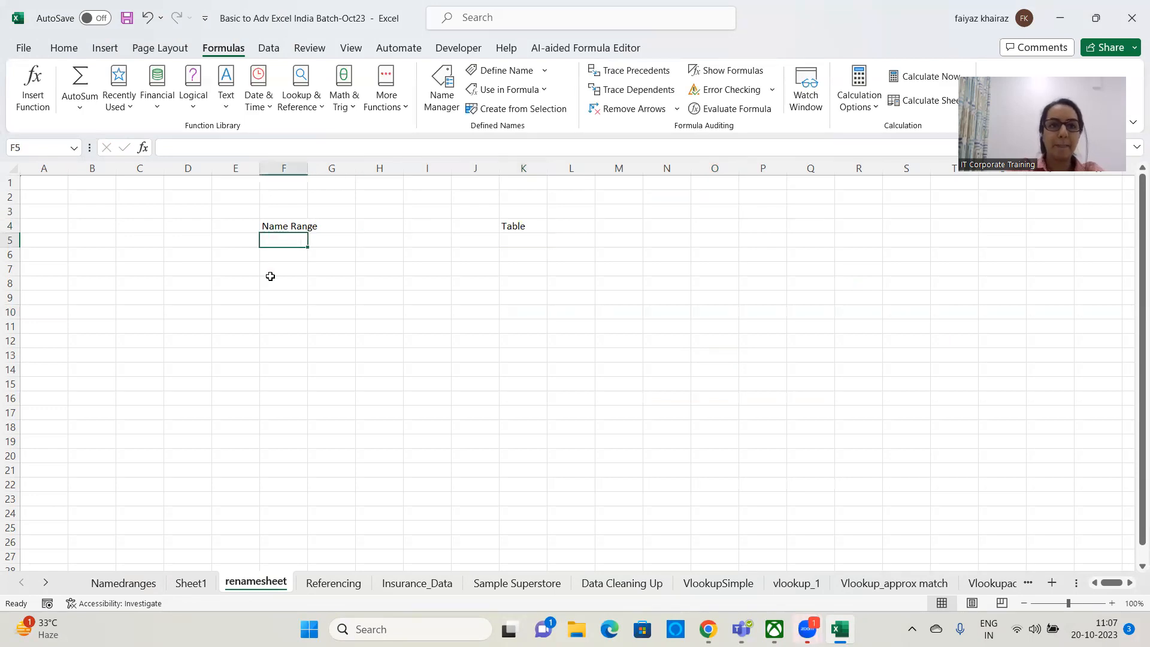
pyautogui.click(516, 242)
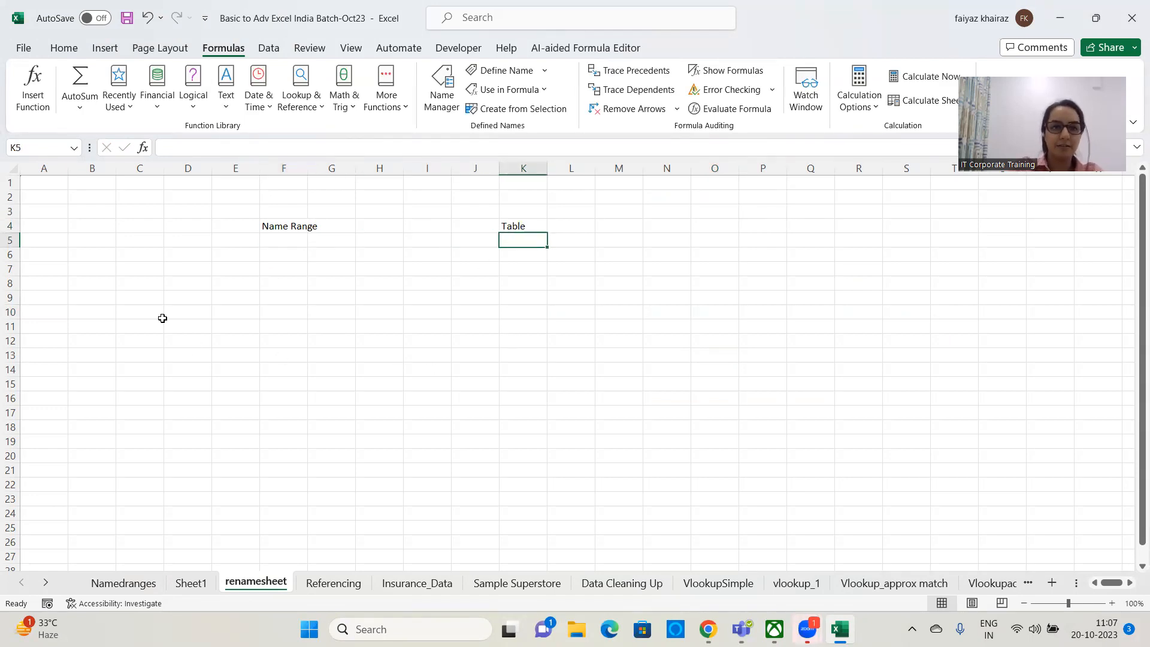
pyautogui.click(95, 239)
pyautogui.write('Both')
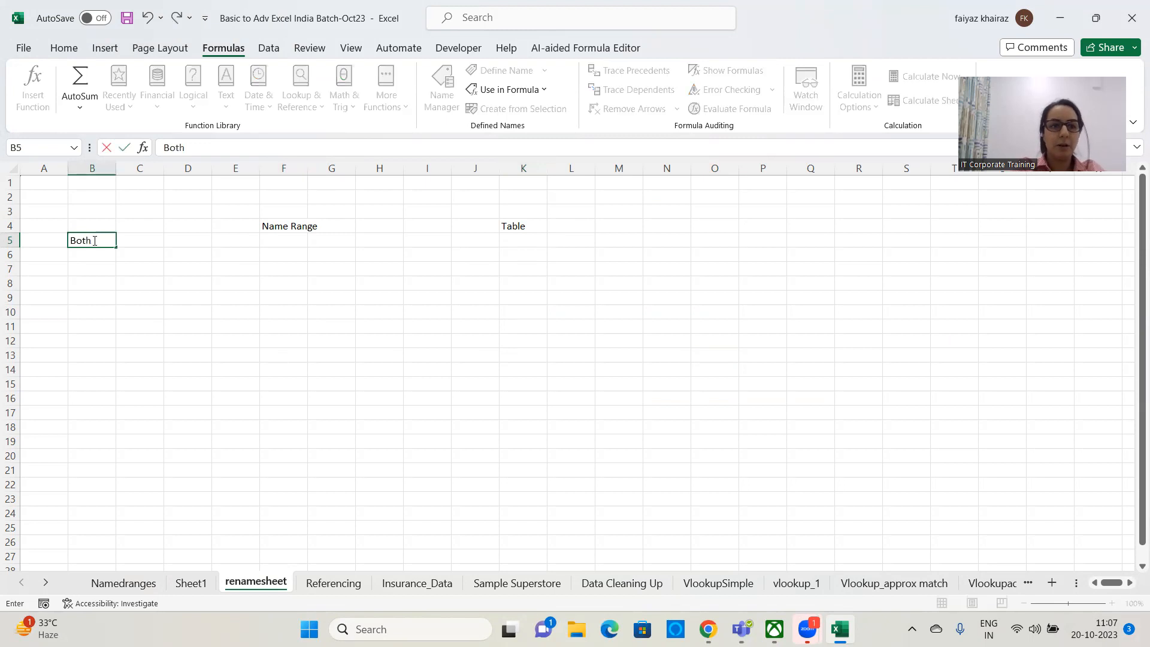
pyautogui.write(' are given a name')
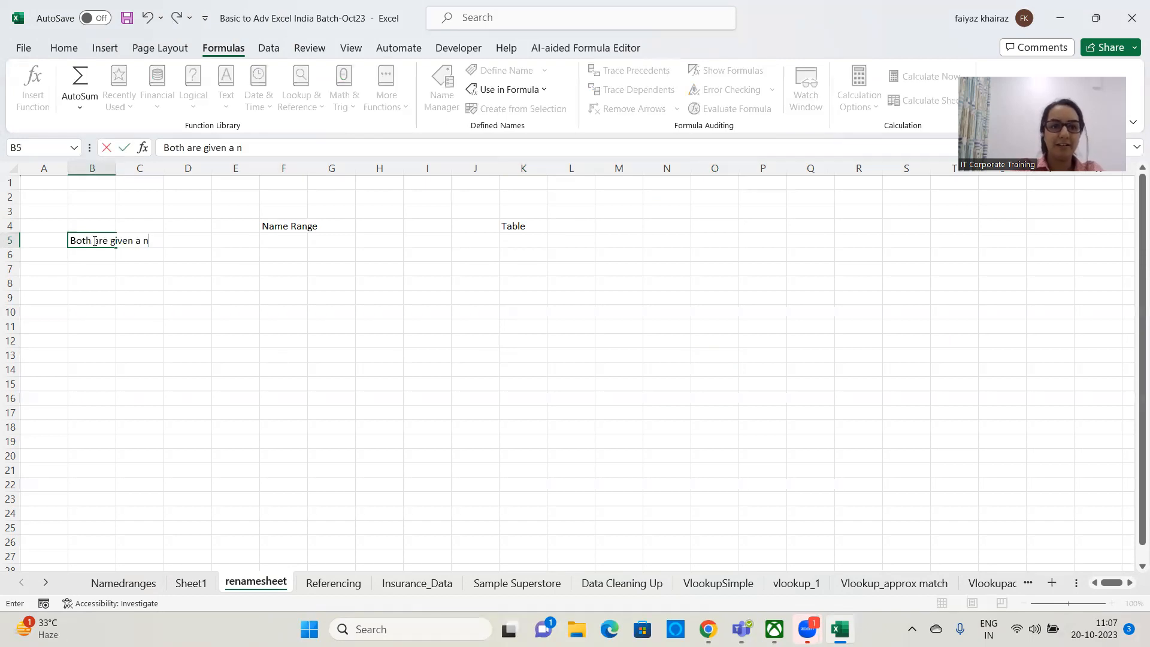
pyautogui.press('Return')
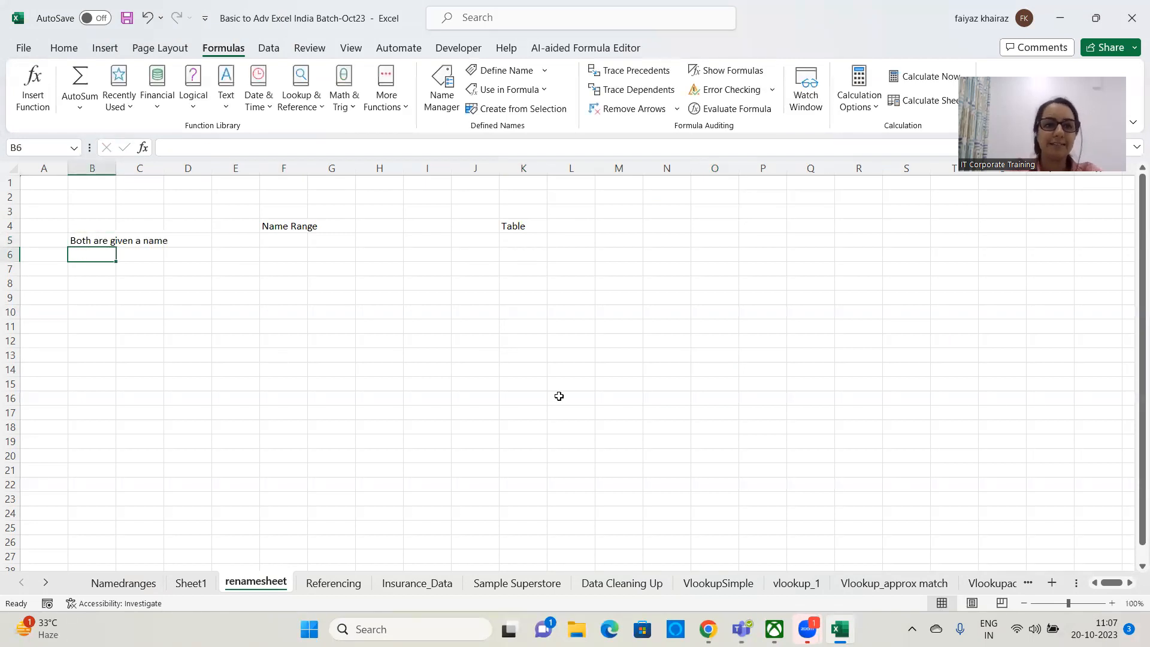
# Step: Enter the comparison note "Both can be selected from the name ox" in cell B6
pyautogui.click(285, 240)
pyautogui.click(510, 241)
pyautogui.click(82, 255)
pyautogui.write('Bi')
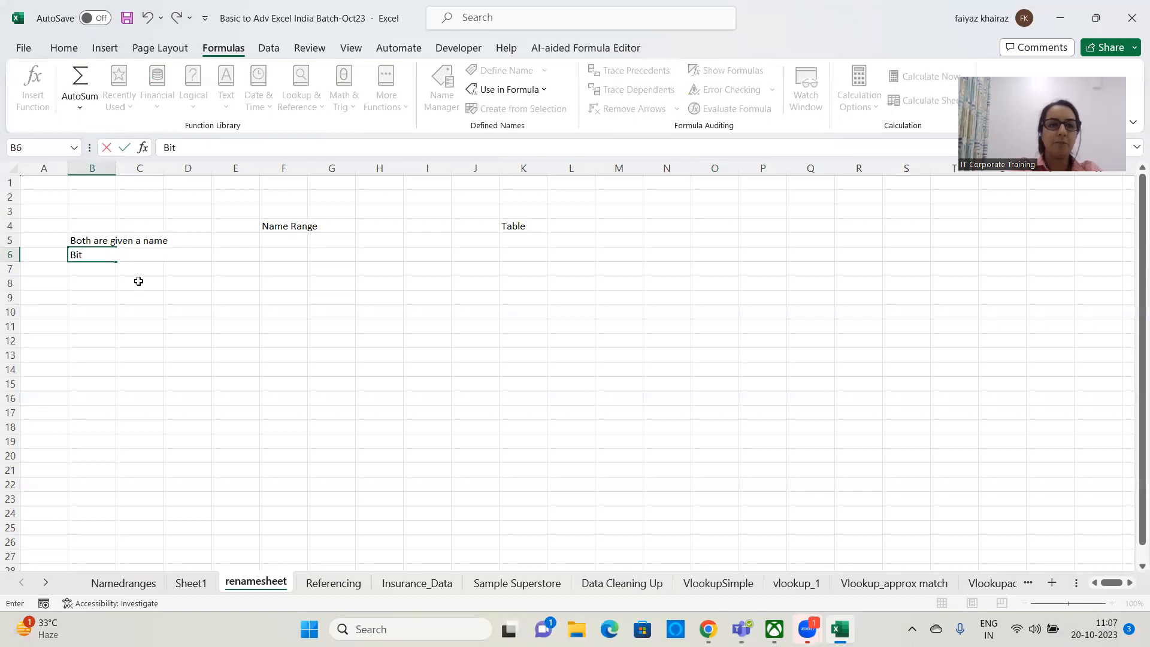
pyautogui.press('BackSpace')
pyautogui.write('oth ')
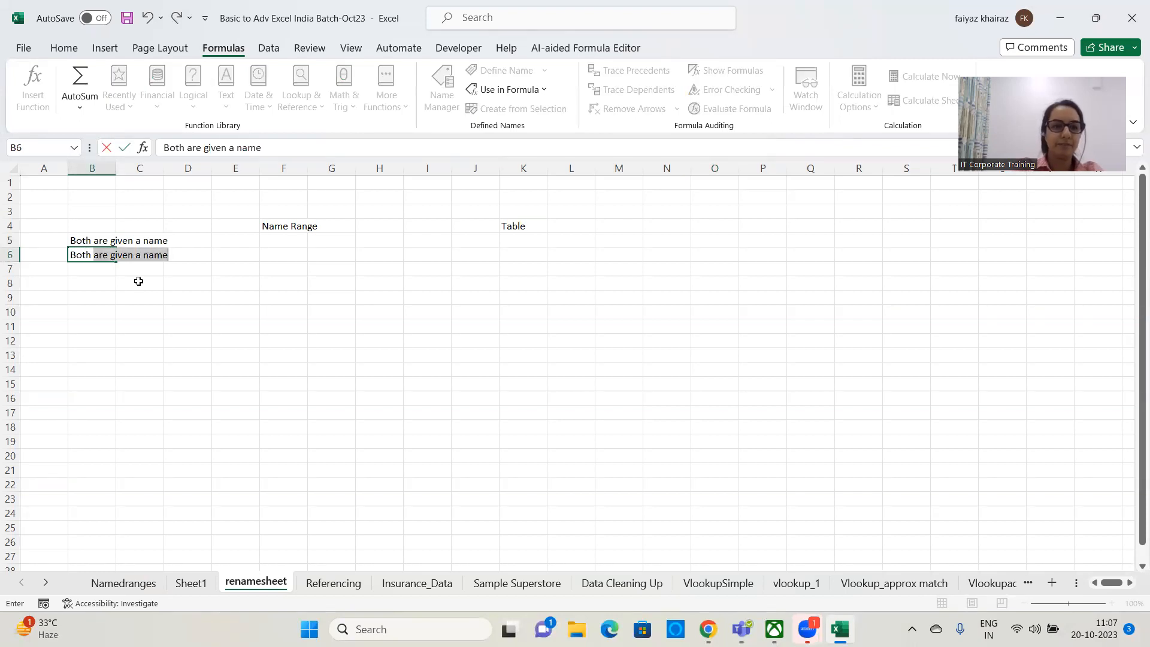
pyautogui.write('can be selected frim the')
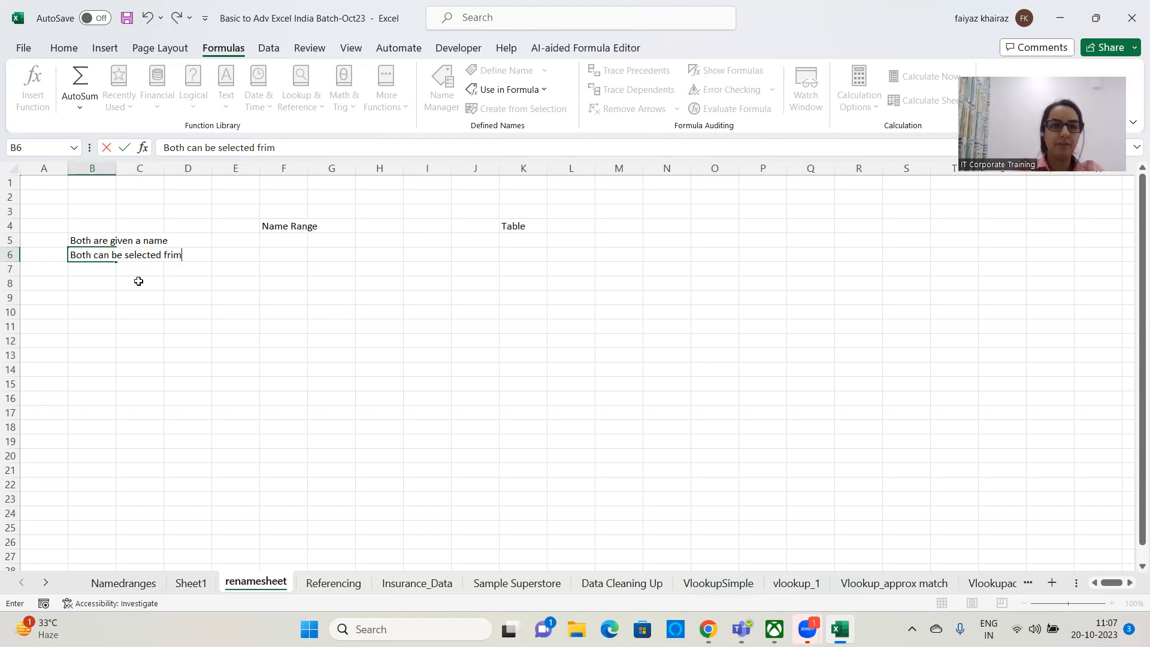
pyautogui.press('BackSpace')
pyautogui.press('BackSpace')
pyautogui.press('BackSpace')
pyautogui.press('BackSpace')
pyautogui.press('BackSpace')
pyautogui.press('BackSpace')
pyautogui.write('om the ta')
pyautogui.press('BackSpace')
pyautogui.press('BackSpace')
pyautogui.write('name bi')
pyautogui.press('BackSpace')
pyautogui.press('BackSpace')
pyautogui.write('ox')
pyautogui.press('Return')
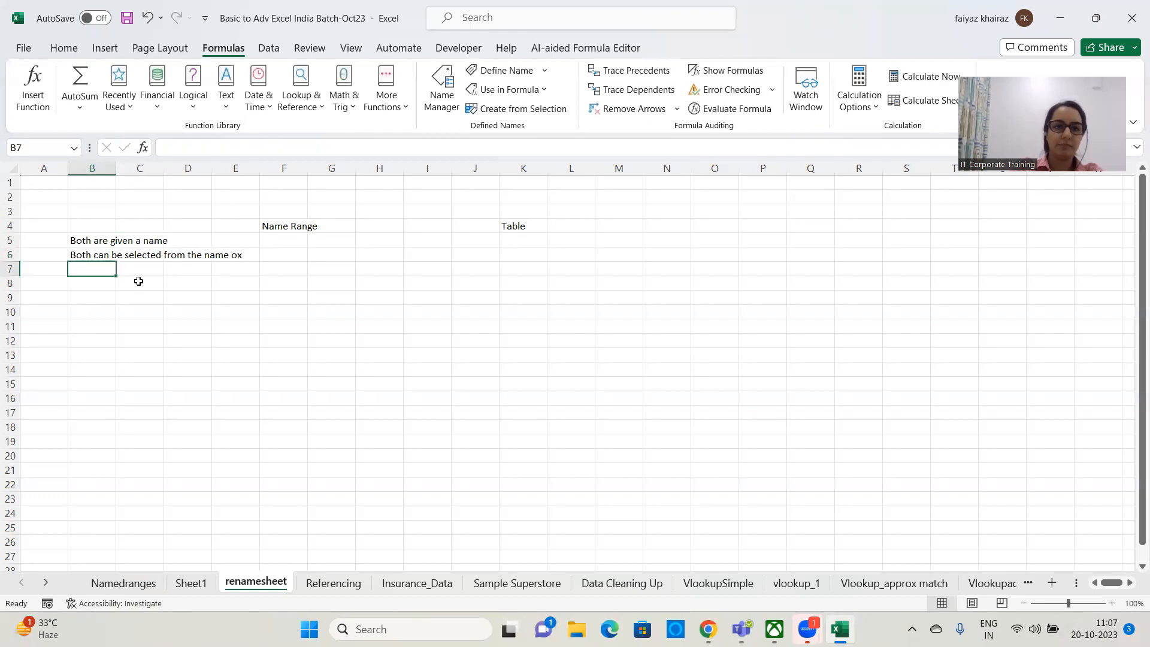
# Step: Correct the misspelled last word of the comparison note in B6 to "box"
pyautogui.click(89, 256)
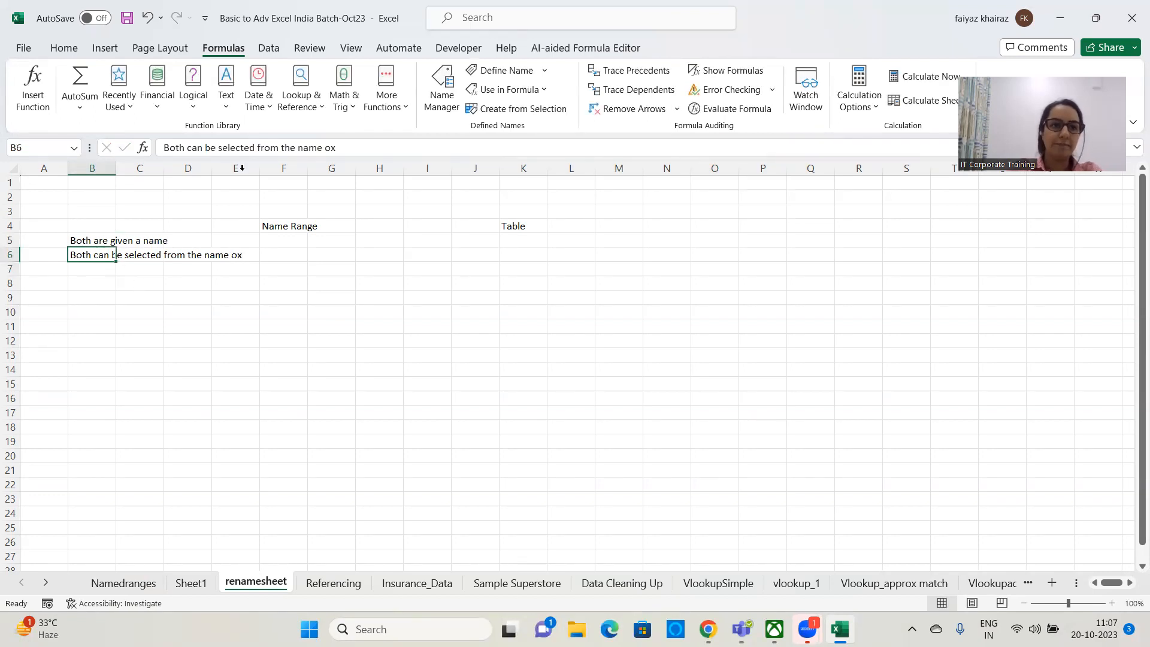
pyautogui.click(324, 147)
pyautogui.write('b')
pyautogui.click(176, 292)
# Step: Enter the comparison note "Both use $sign for selection" in cell B7
pyautogui.click(78, 270)
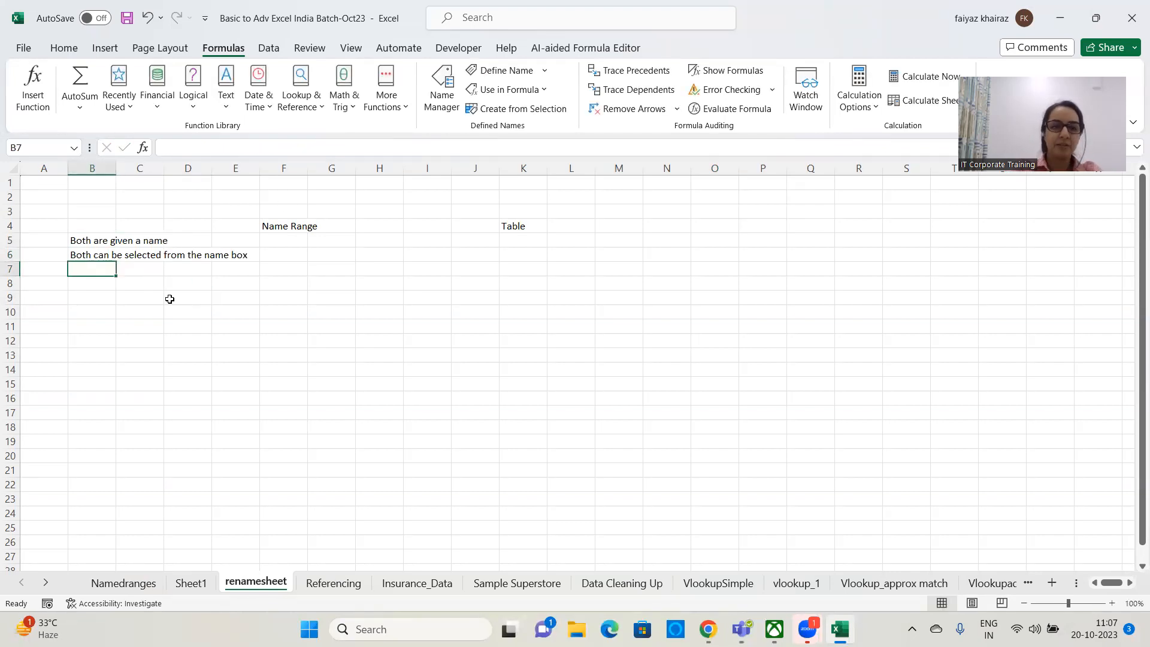
pyautogui.write('Both use $')
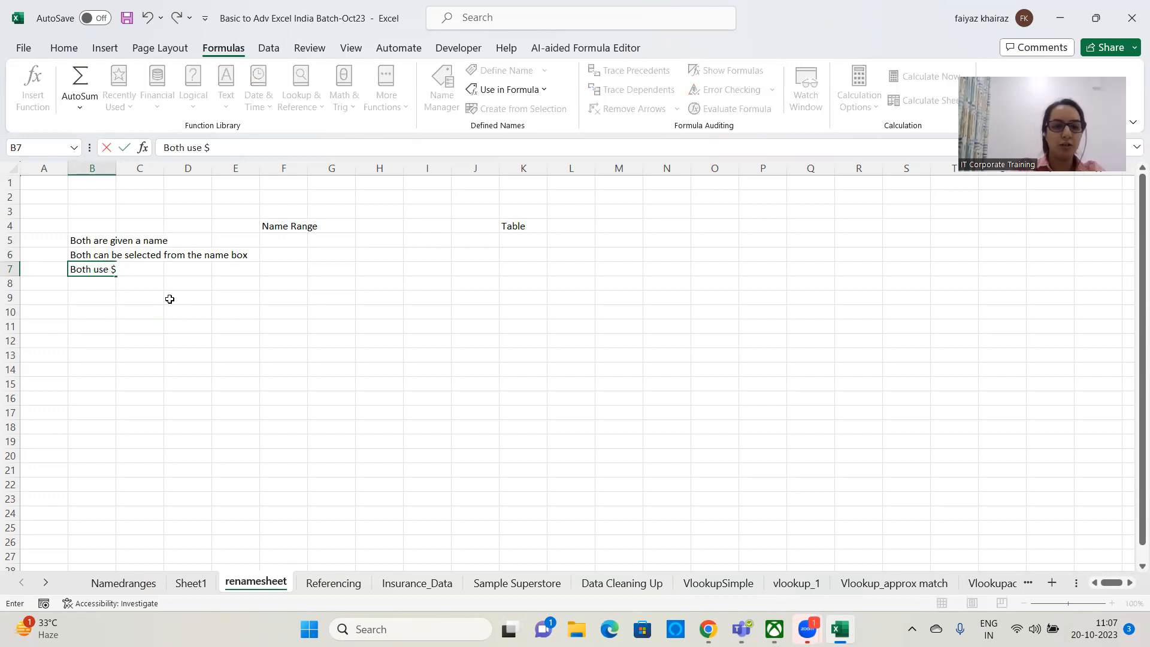
pyautogui.write('sign for selecti')
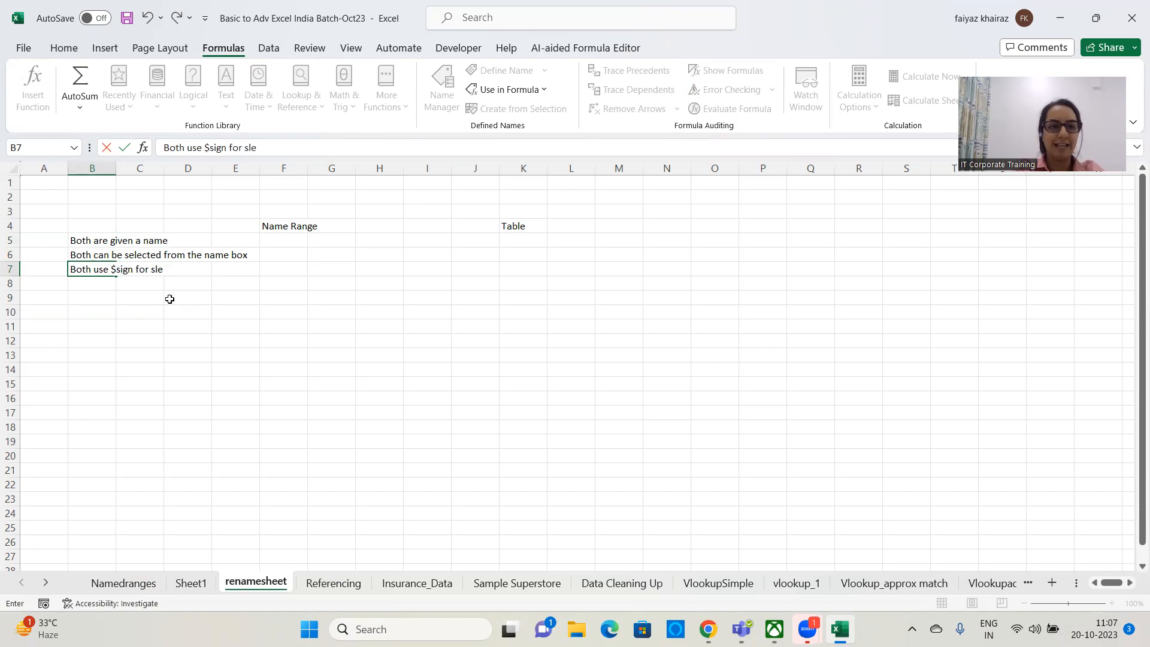
pyautogui.write('on')
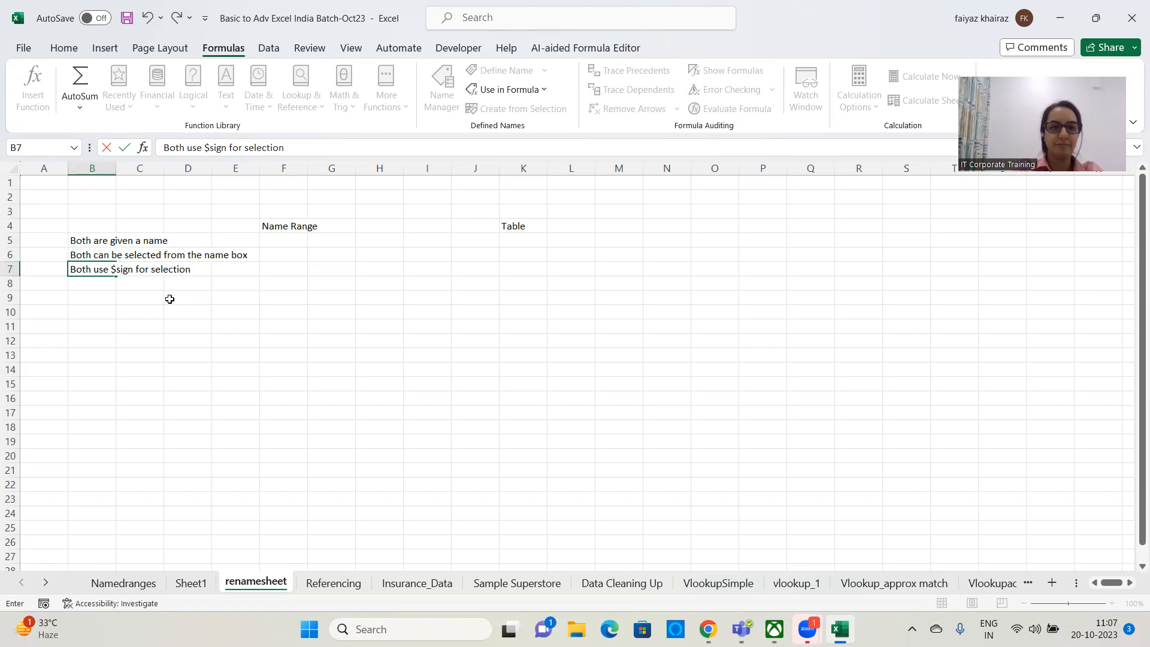
pyautogui.press('Return')
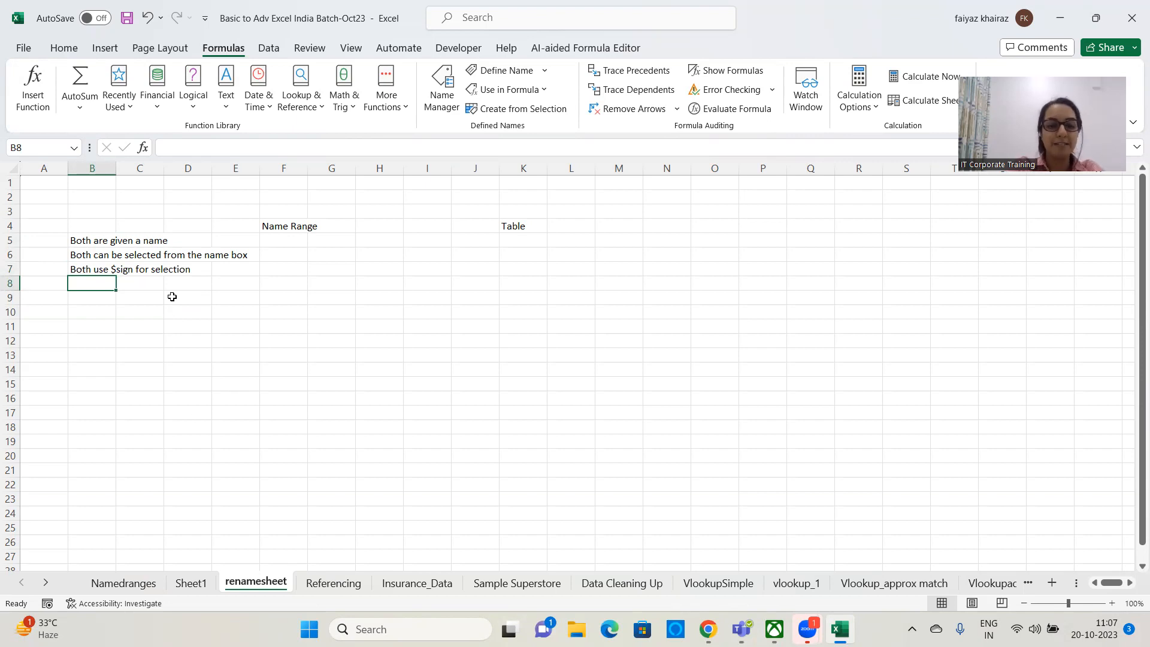
# Step: Enter the comparison point "WHEN New rows are added" in cell B8
pyautogui.press('capslock')
pyautogui.write('WHEN New row')
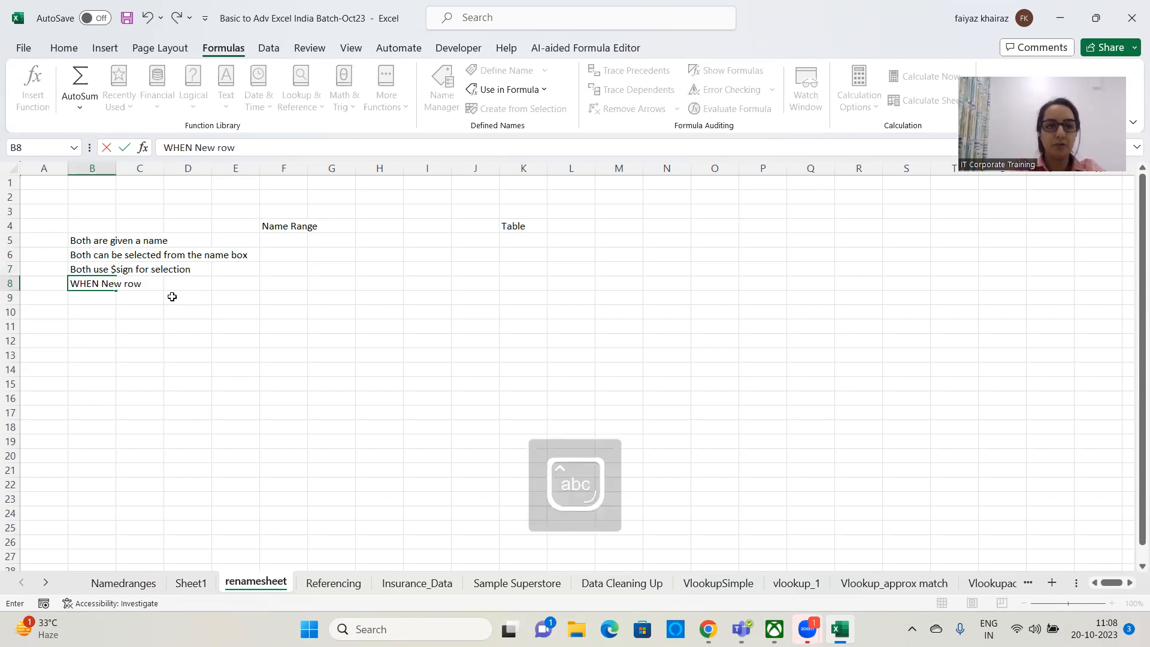
pyautogui.write('s are added')
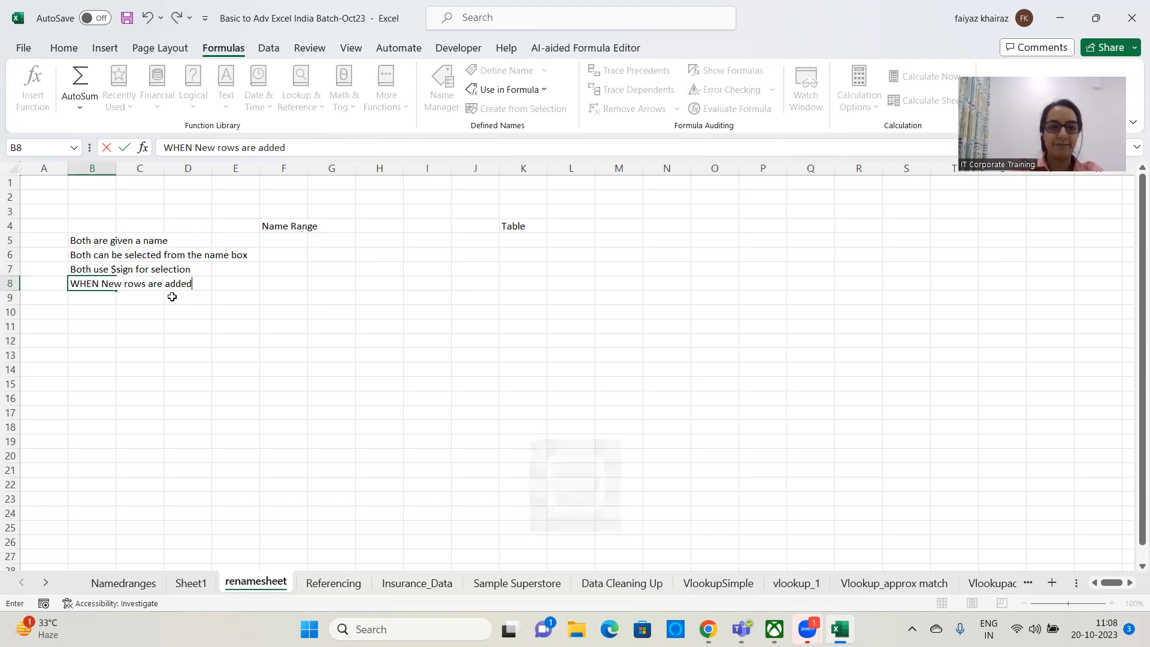
pyautogui.press('capslock')
pyautogui.press('Return')
# Step: In the Table column, enter "THE TABLE INCREASES IN SIZE" in cell K8 for the new-rows point
pyautogui.click(523, 281)
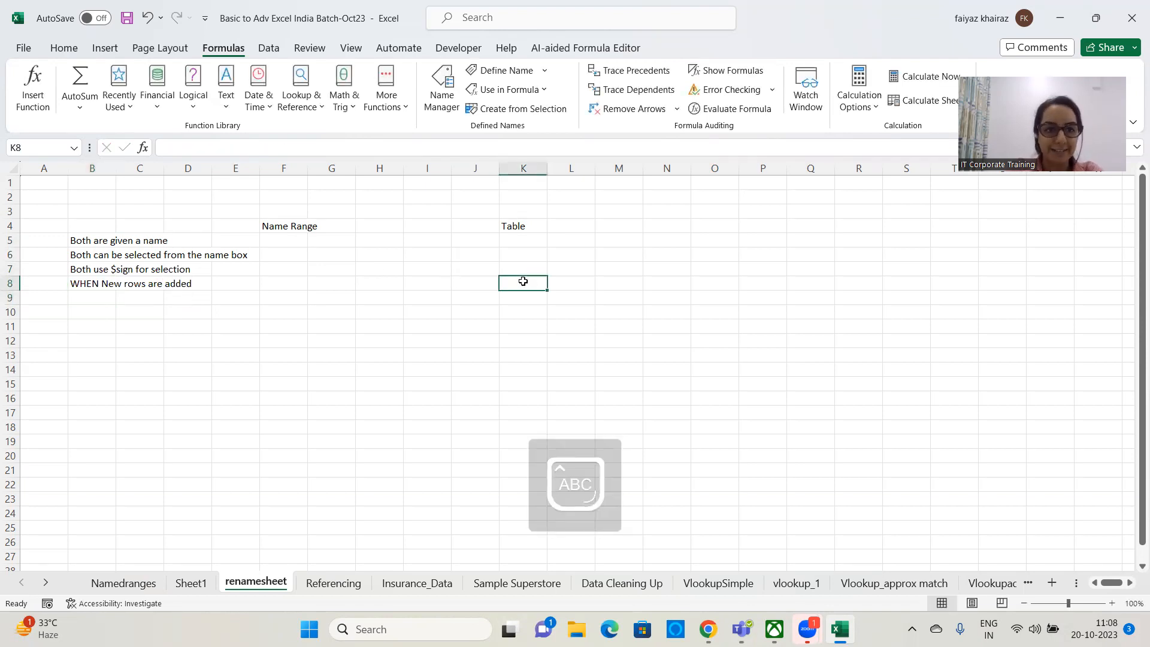
pyautogui.write('TH')
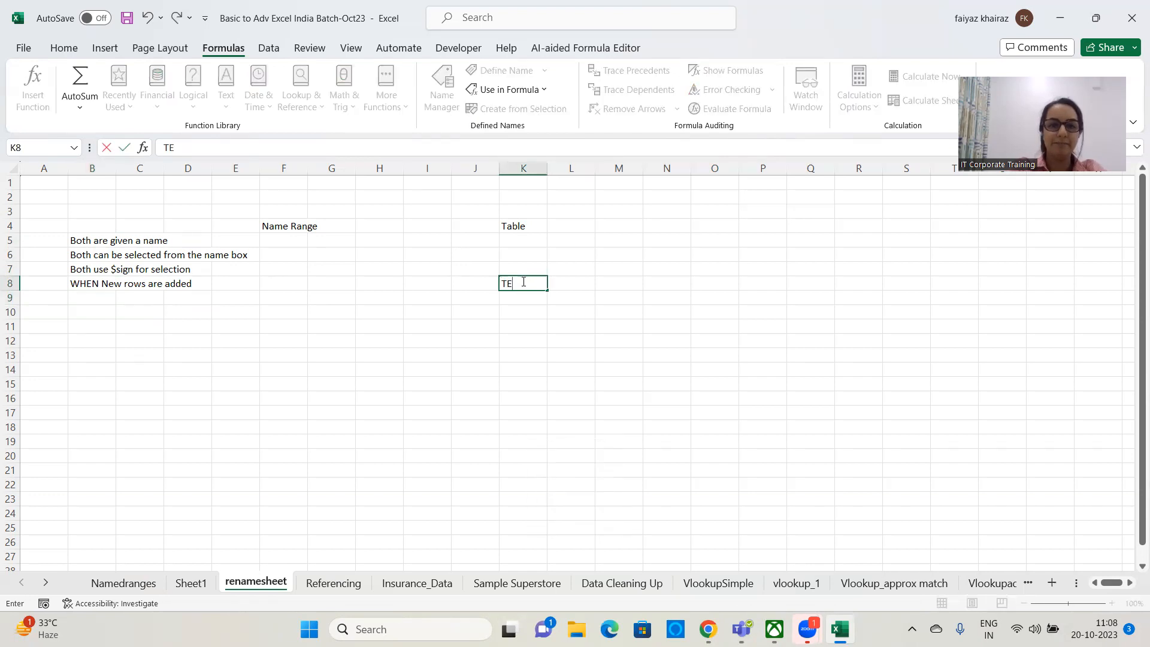
pyautogui.write('E')
pyautogui.press('BackSpace')
pyautogui.write('HE TA')
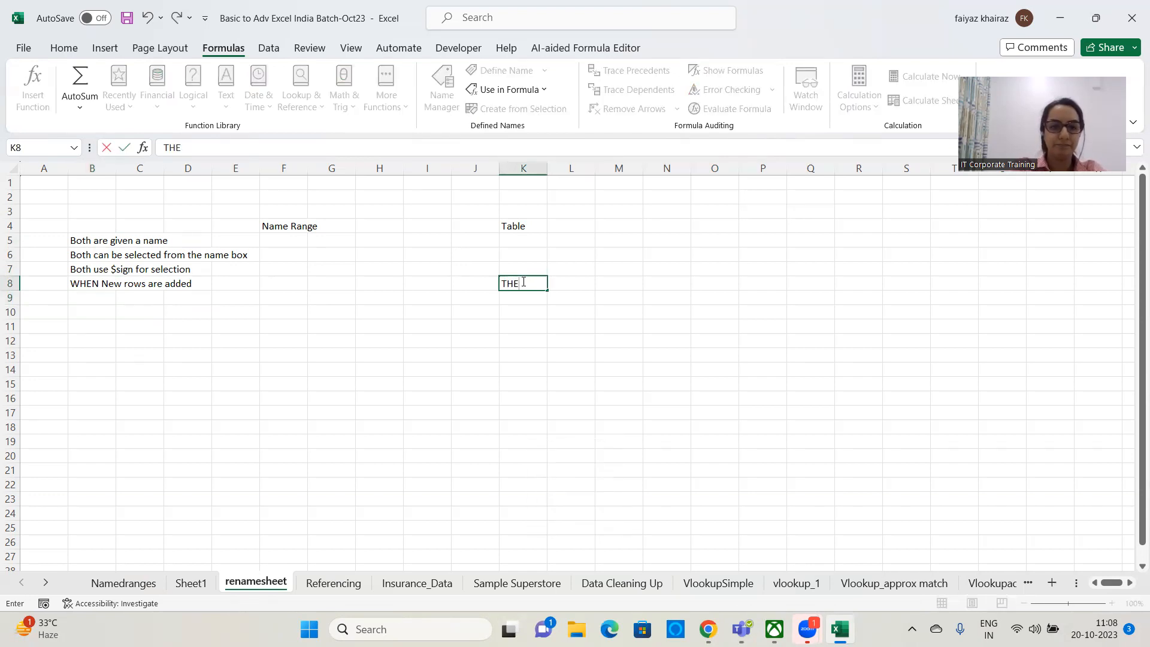
pyautogui.write('BLE INCR')
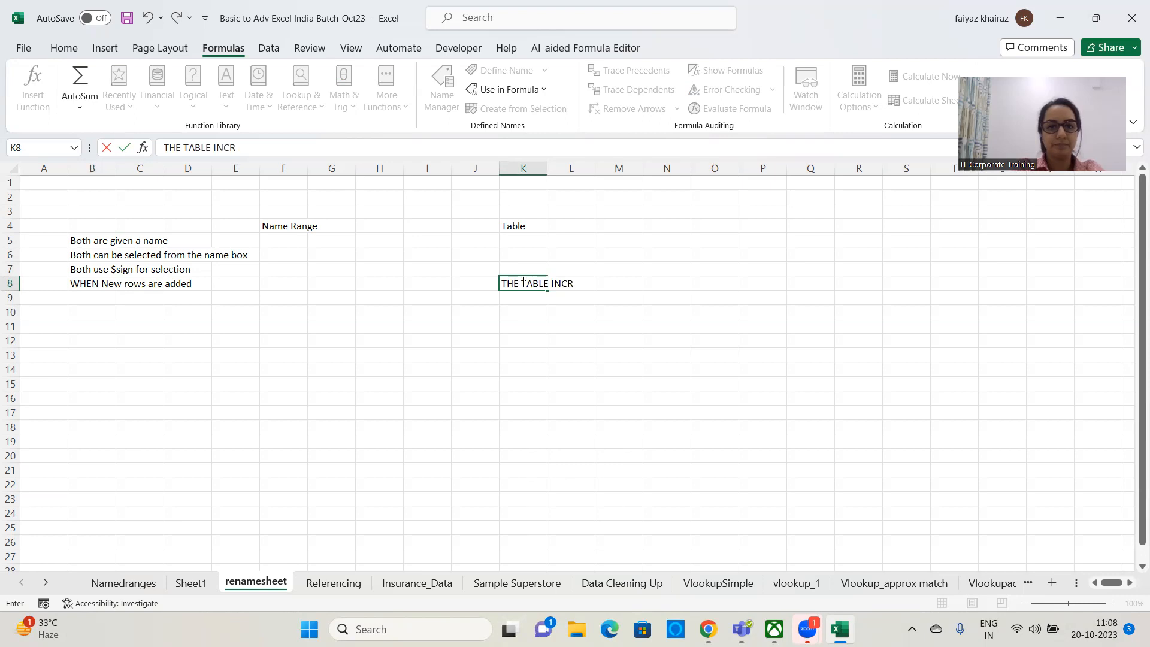
pyautogui.write('EASES IN SIXE')
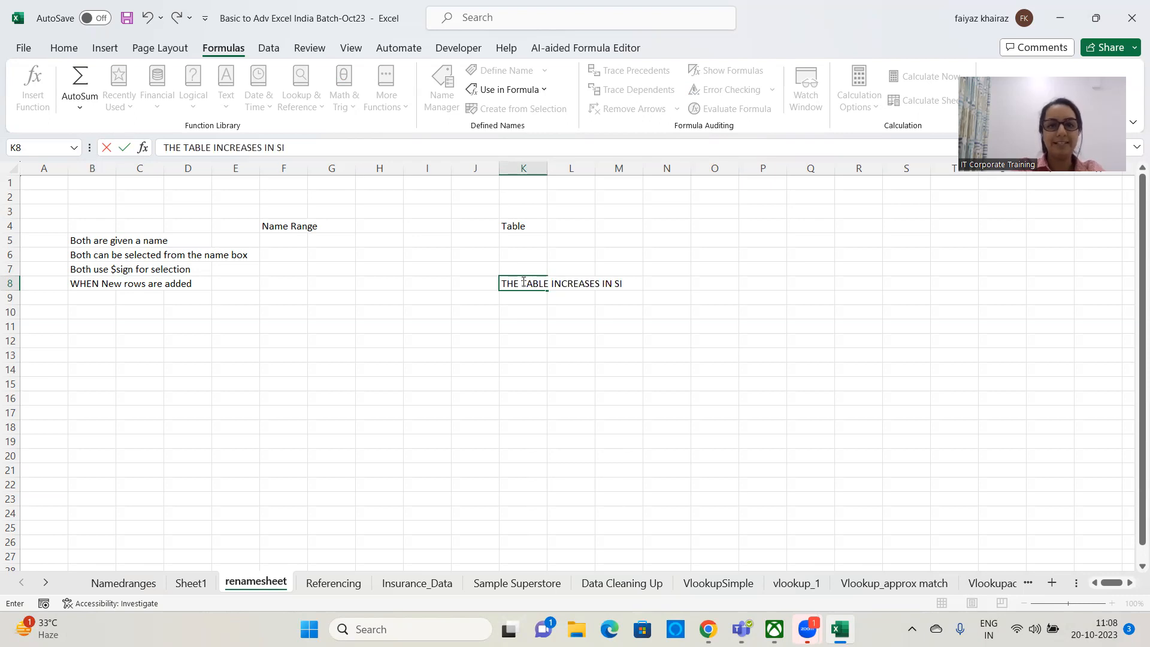
pyautogui.press('BackSpace')
pyautogui.press('BackSpace')
pyautogui.write('ZE')
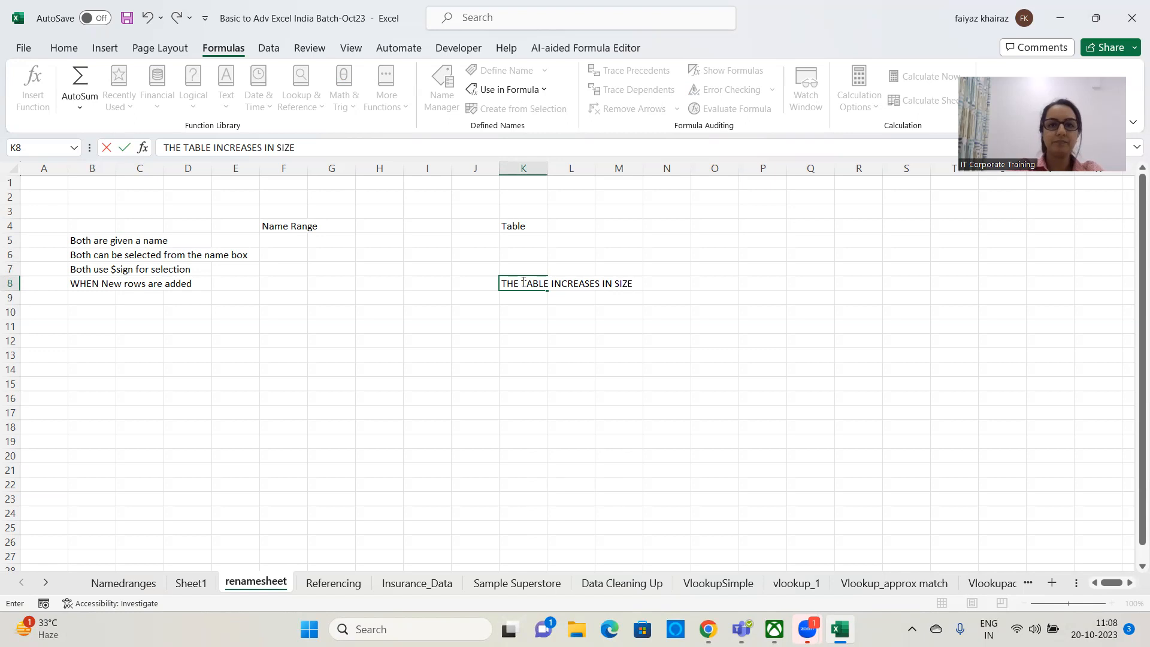
# Step: In the Name Range column, enter "Reselect the range and save the Range" in F8 and "From Edit" in F9
pyautogui.click(279, 287)
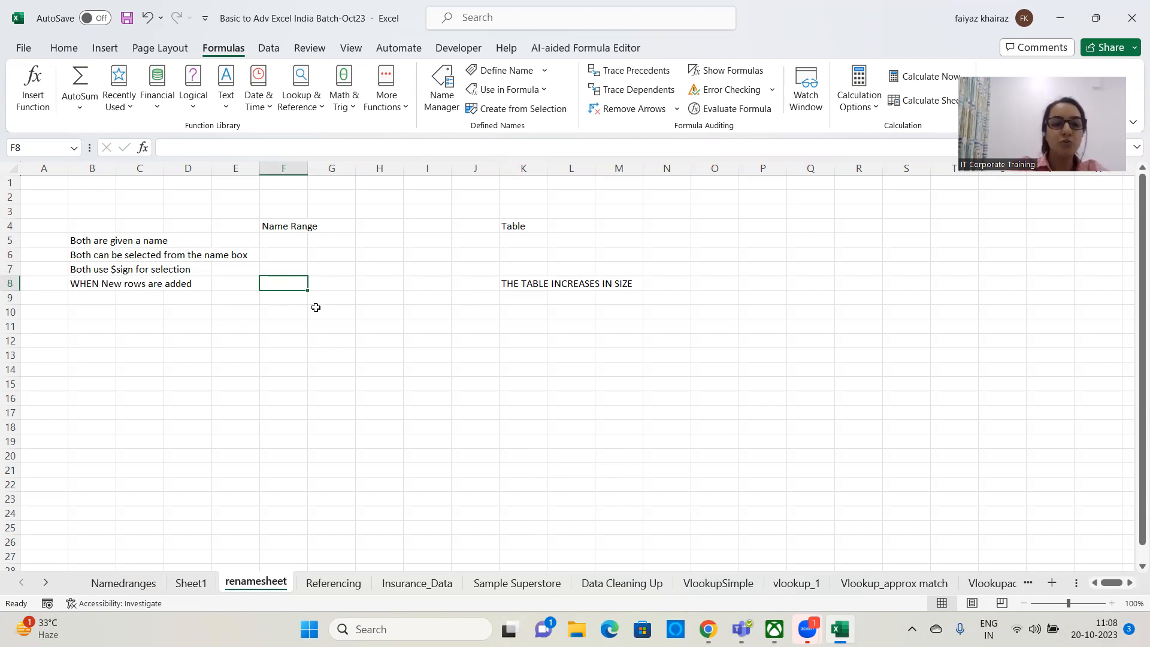
pyautogui.write('rESELEC')
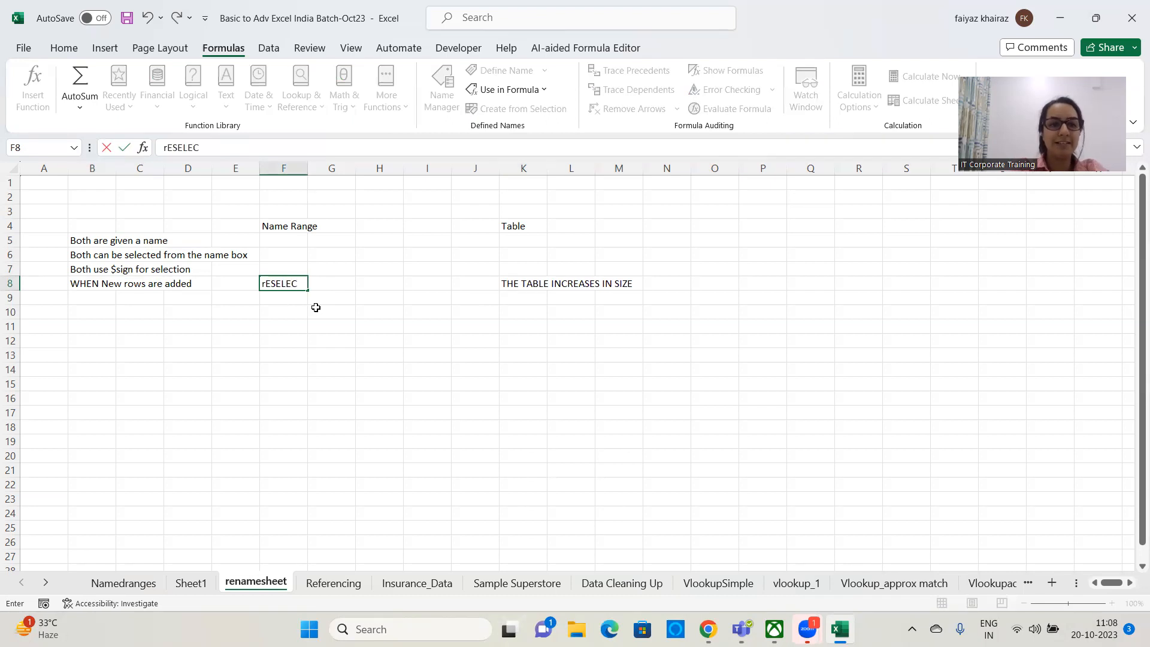
pyautogui.write('T the range')
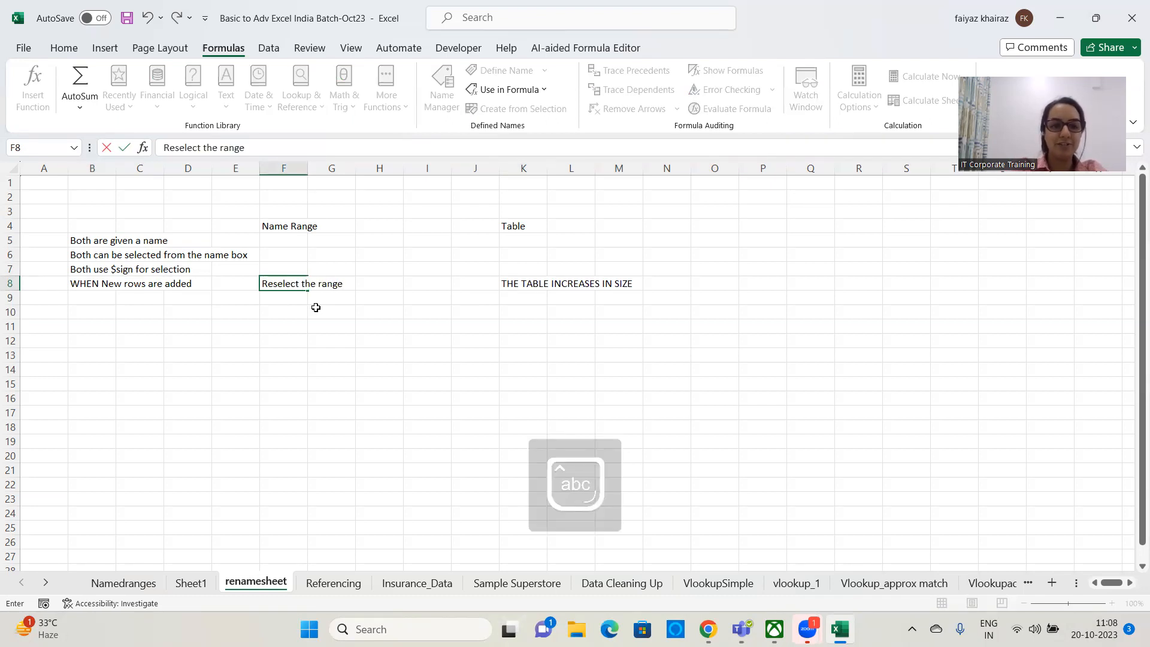
pyautogui.write(' and sacvew')
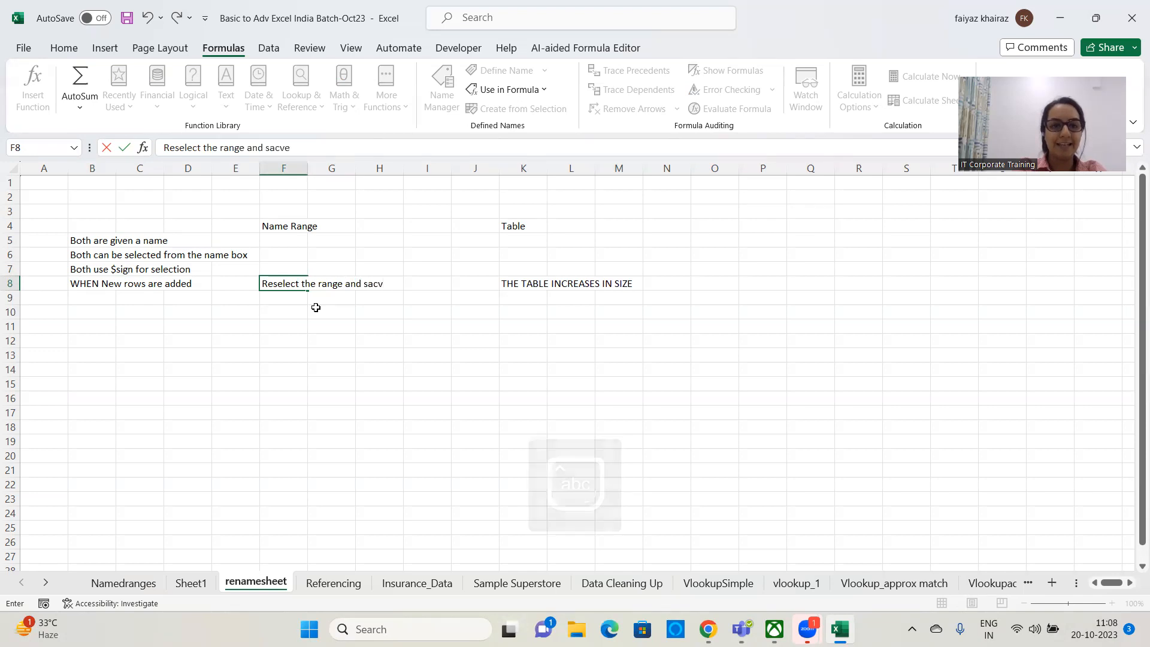
pyautogui.press('BackSpace')
pyautogui.press('BackSpace')
pyautogui.press('BackSpace')
pyautogui.press('BackSpace')
pyautogui.write('ve the')
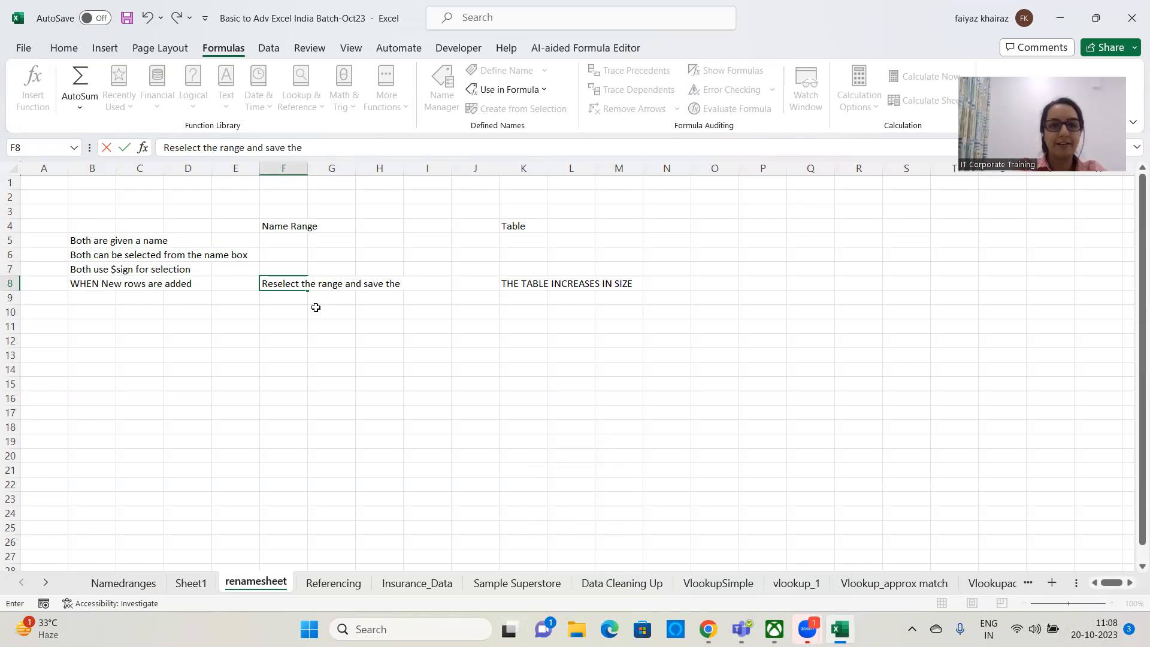
pyautogui.write(' Range')
pyautogui.press('Return')
pyautogui.write('From Edit')
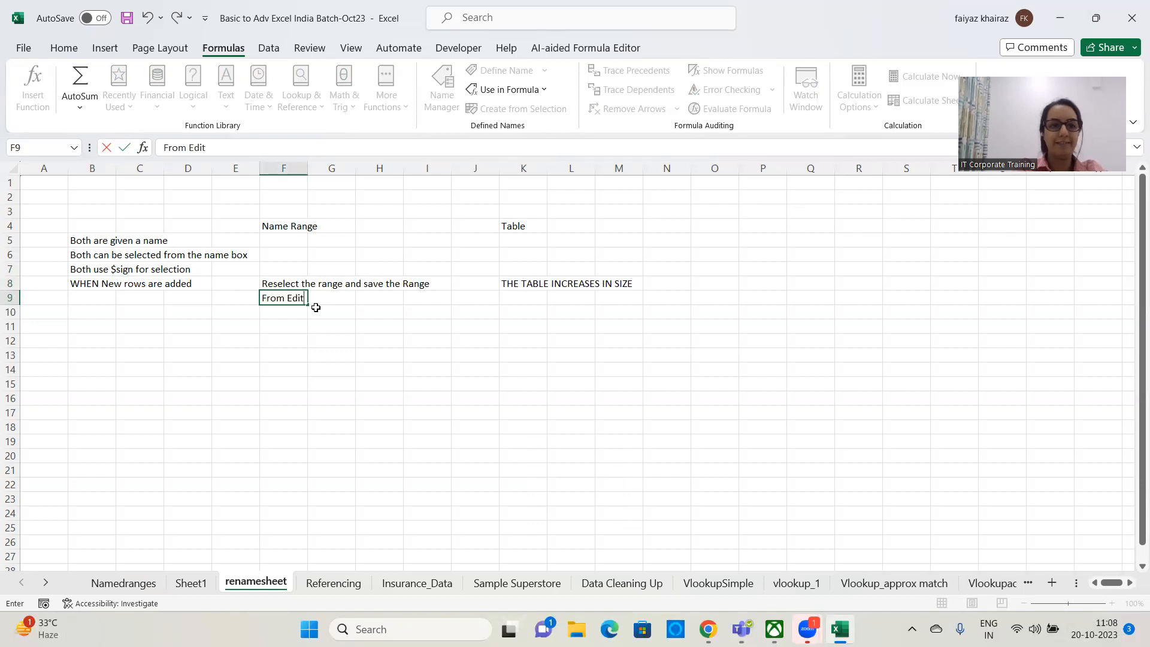
pyautogui.press('Return')
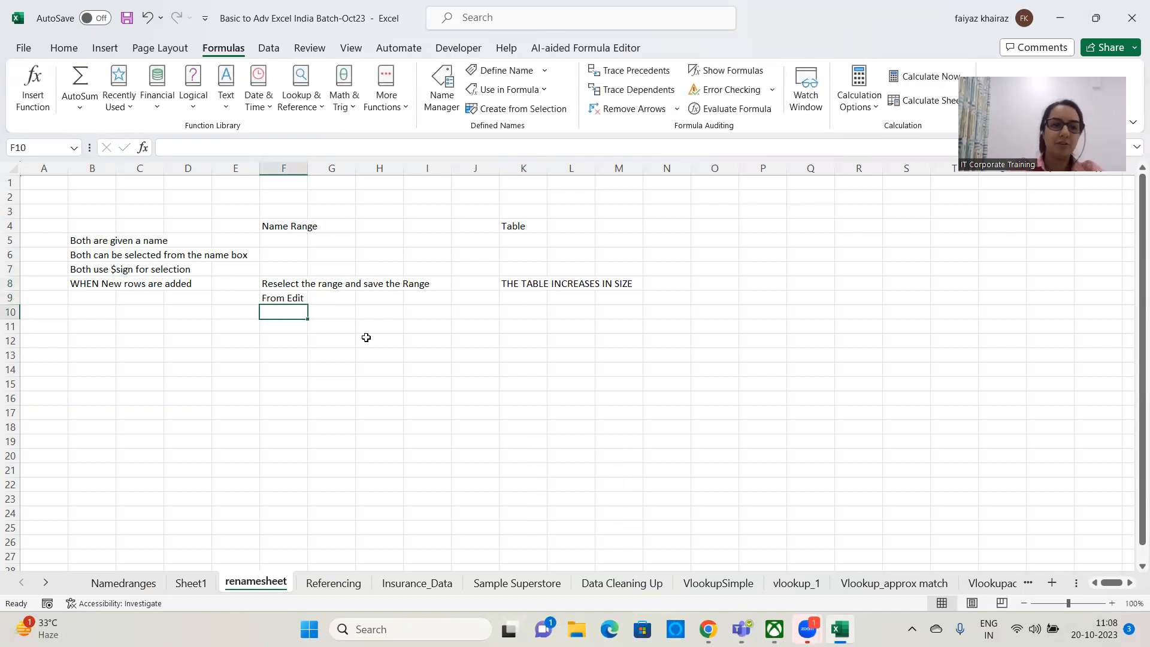
# Step: On the Namedranges sheet, start two rows below the end of the table with "ESIP" in A28619 and "WSIEP" in A28620
pyautogui.click(151, 581)
pyautogui.scroll(-20, 349, 370)
pyautogui.scroll(-20, 349, 370)
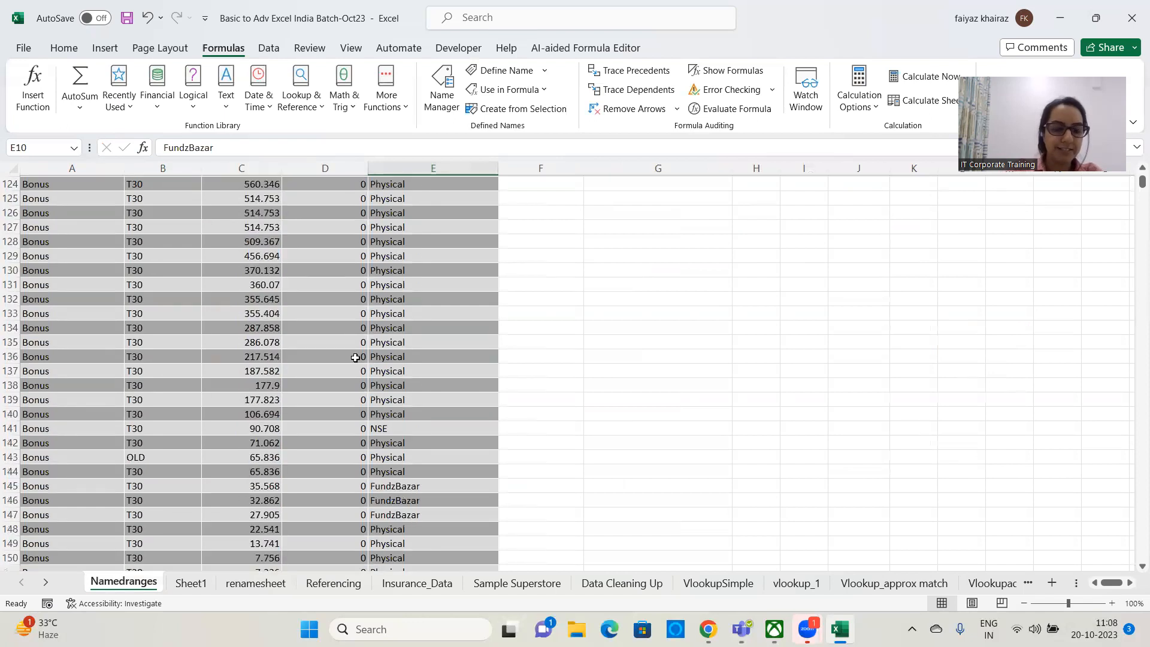
pyautogui.moveTo(1142, 182); pyautogui.dragTo(1103, 579)
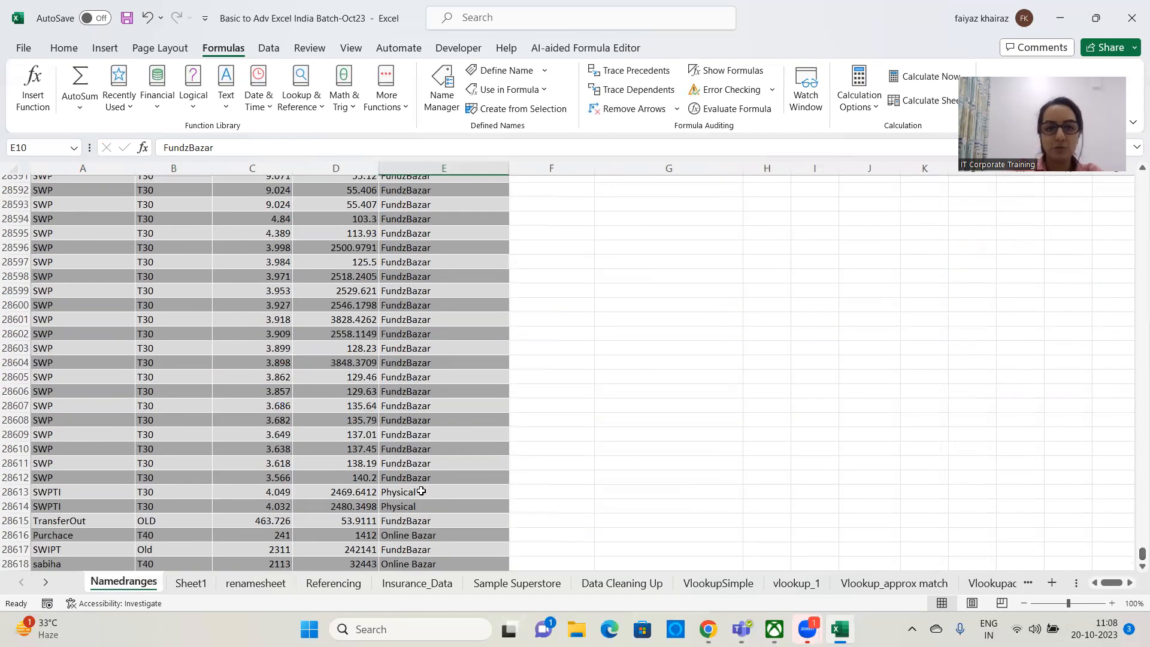
pyautogui.scroll(-7, 939, 332)
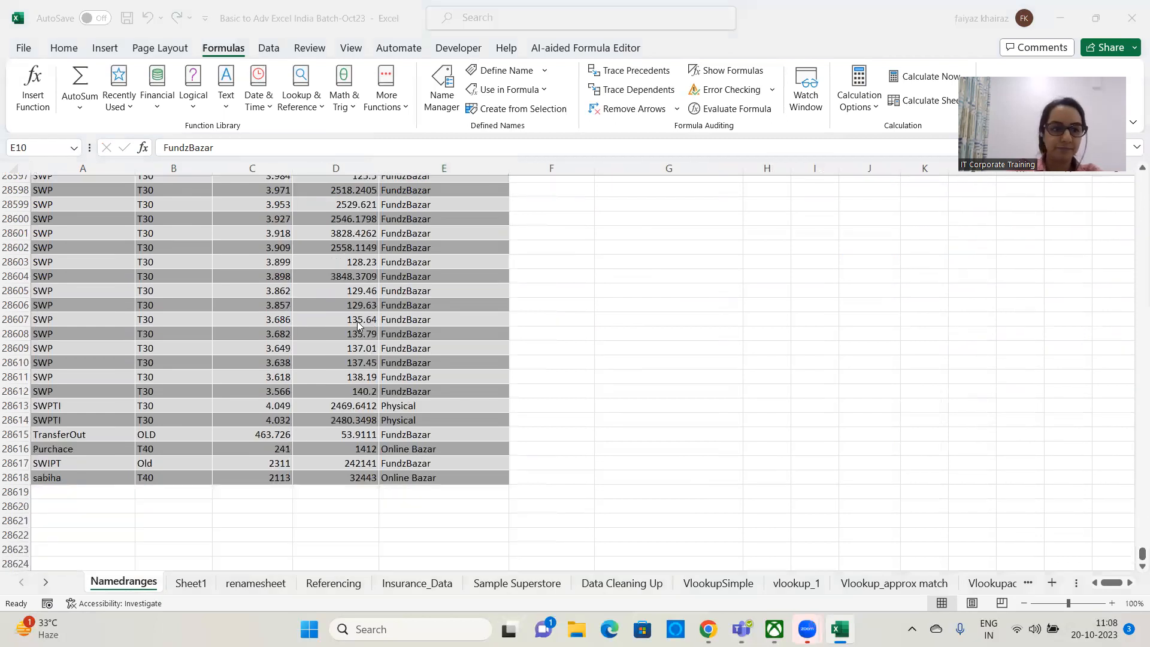
pyautogui.press('F2')
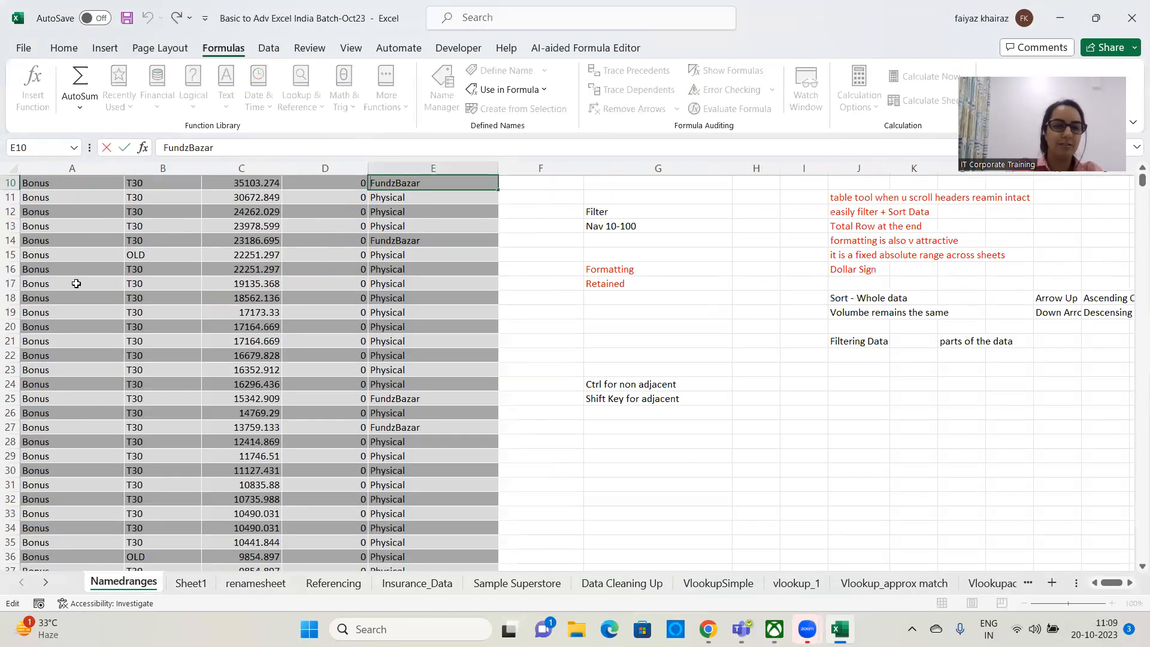
pyautogui.moveTo(1142, 179); pyautogui.dragTo(1122, 567)
pyautogui.scroll(-6, 60, 453)
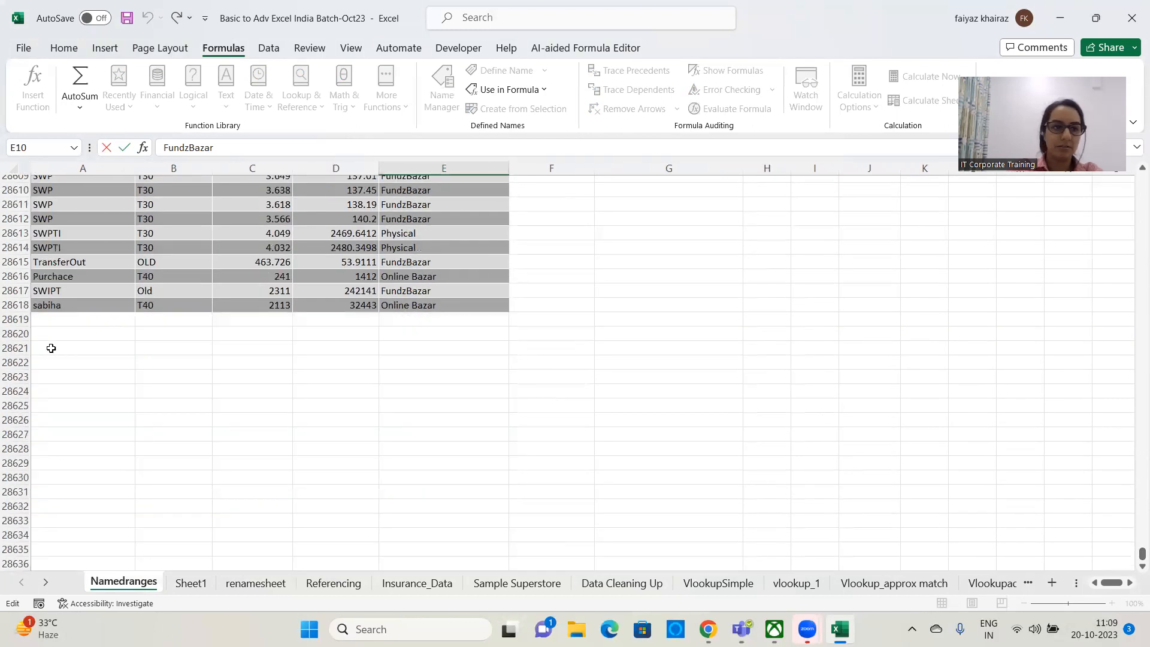
pyautogui.click(57, 319)
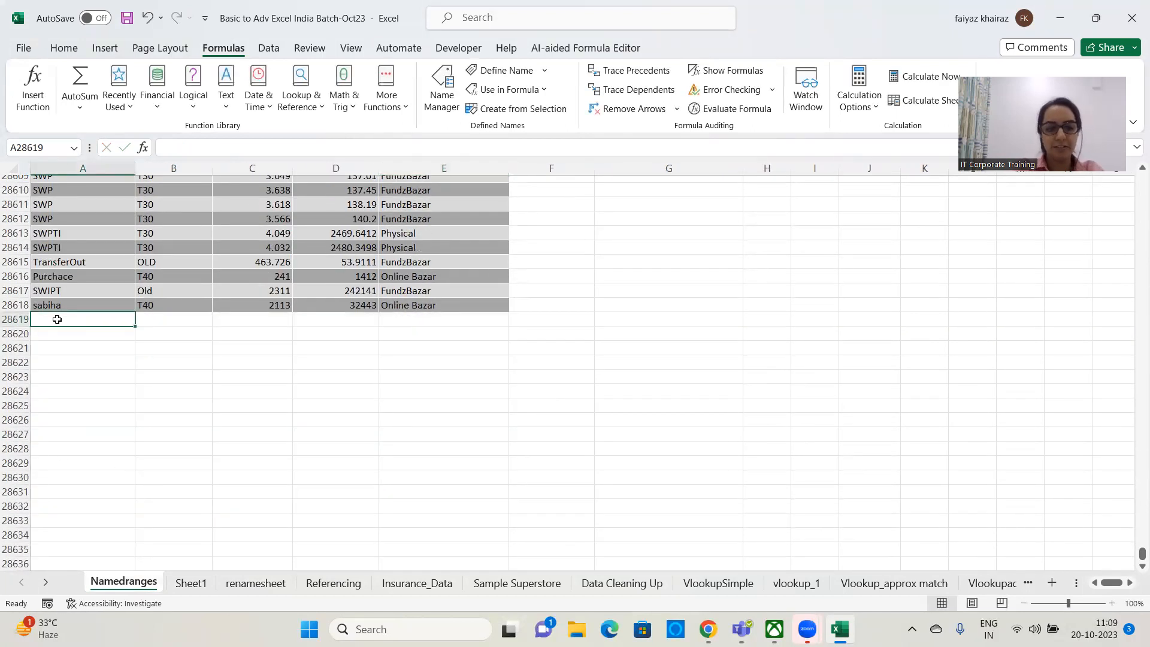
pyautogui.write('ESIP')
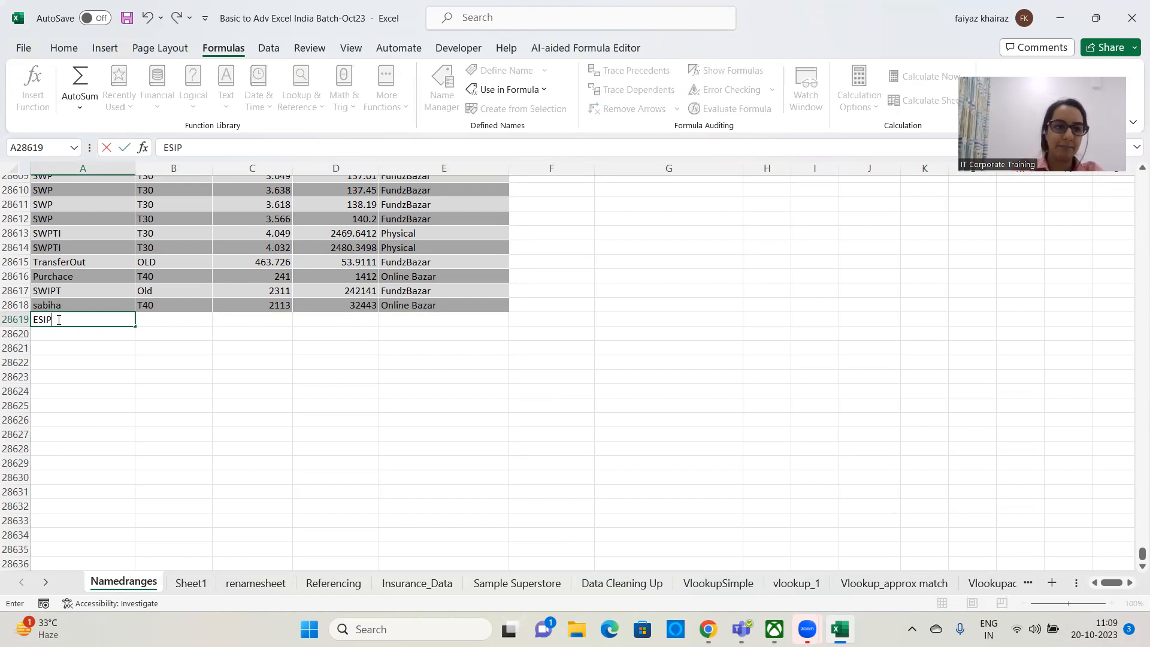
pyautogui.press('Return')
pyautogui.write('WSIEP')
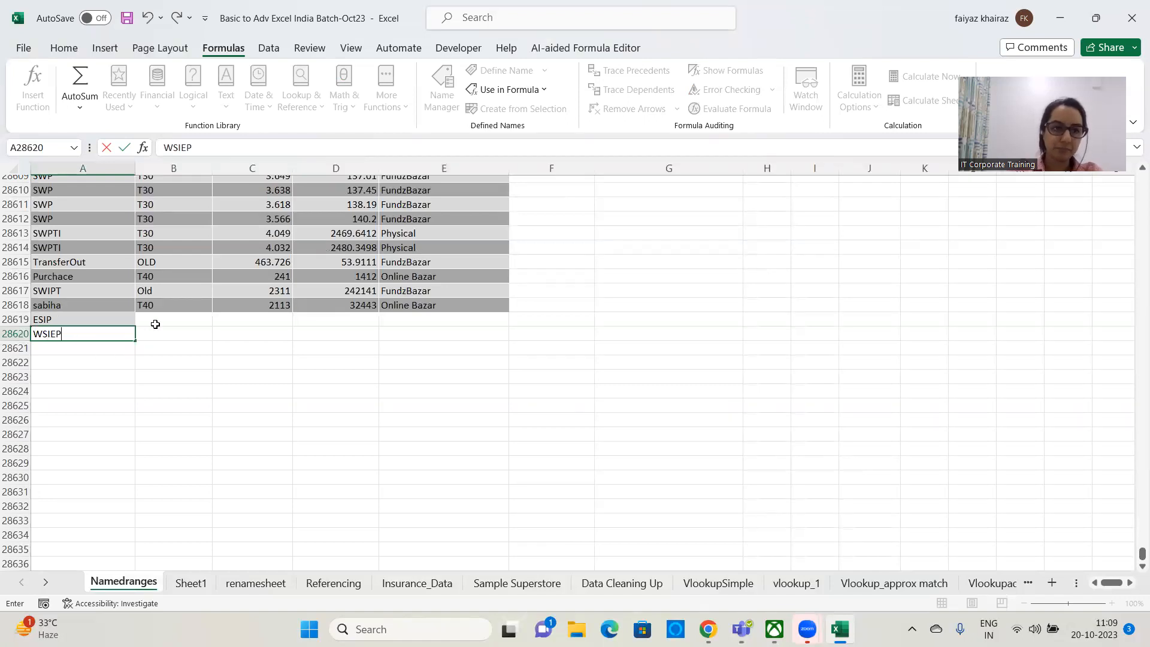
# Step: Enter "Old" in B28619 and "New" in B28620, plus 23432 in C28619 and 2342 in C28620
pyautogui.click(154, 324)
pyautogui.write('Old')
pyautogui.press('Return')
pyautogui.write('New')
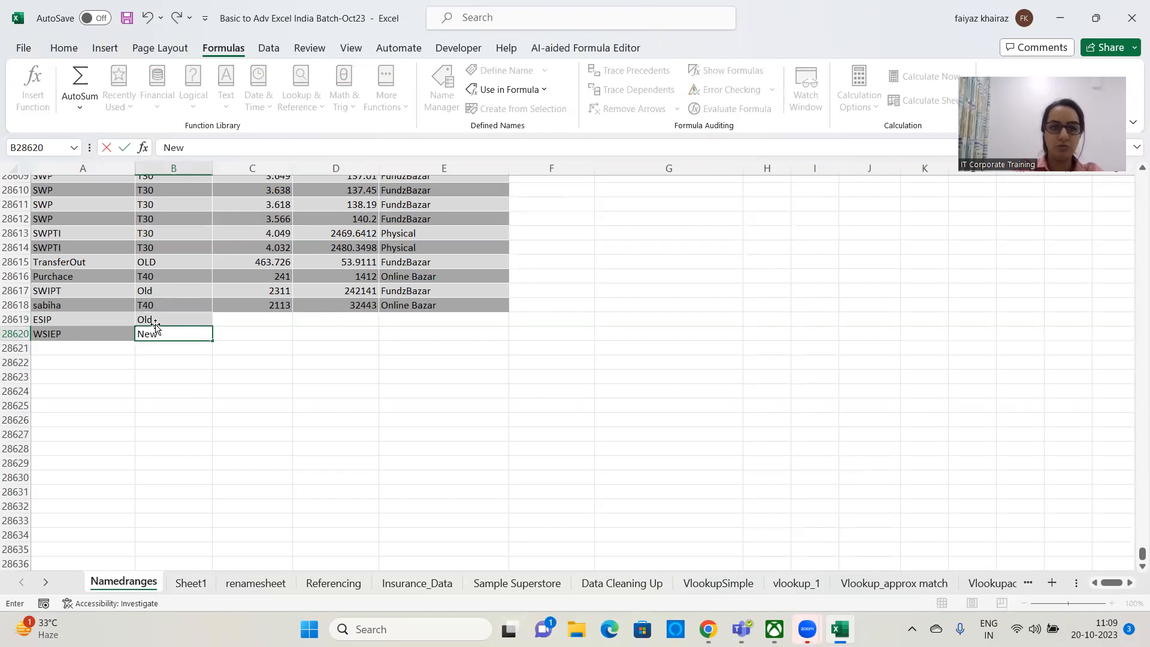
pyautogui.press('Tab')
pyautogui.write('2342')
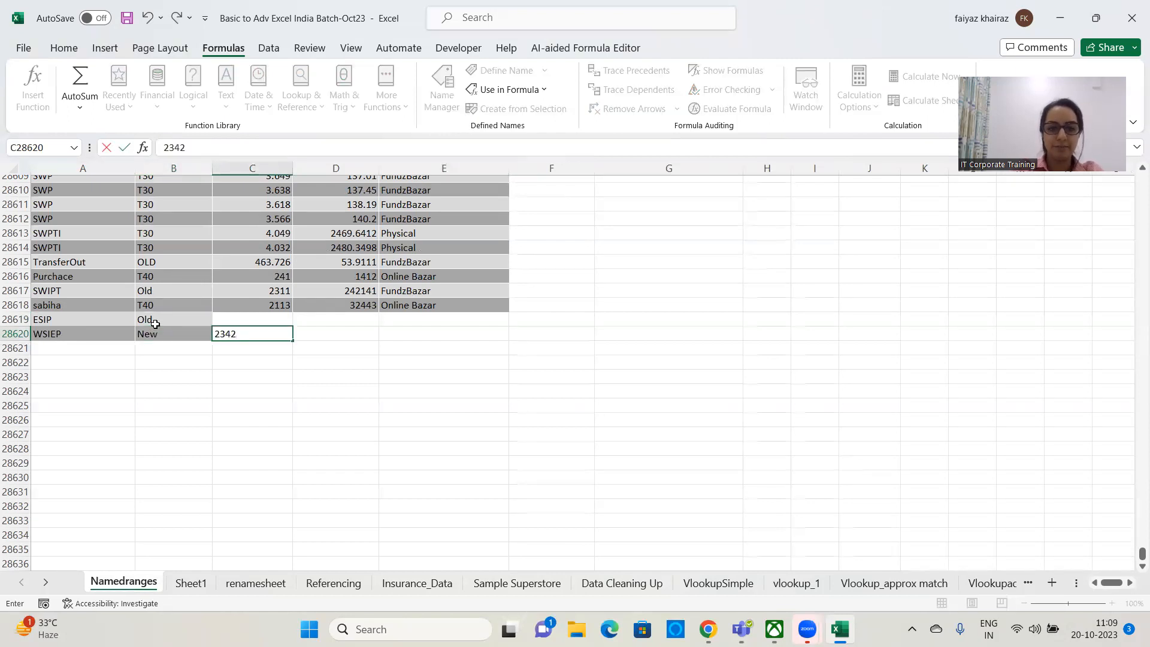
pyautogui.press('Up')
pyautogui.write('23432')
# Step: Enter 2444 in D28619 and 23232 in D28620 for the two new rows
pyautogui.press('Tab')
pyautogui.write('244')
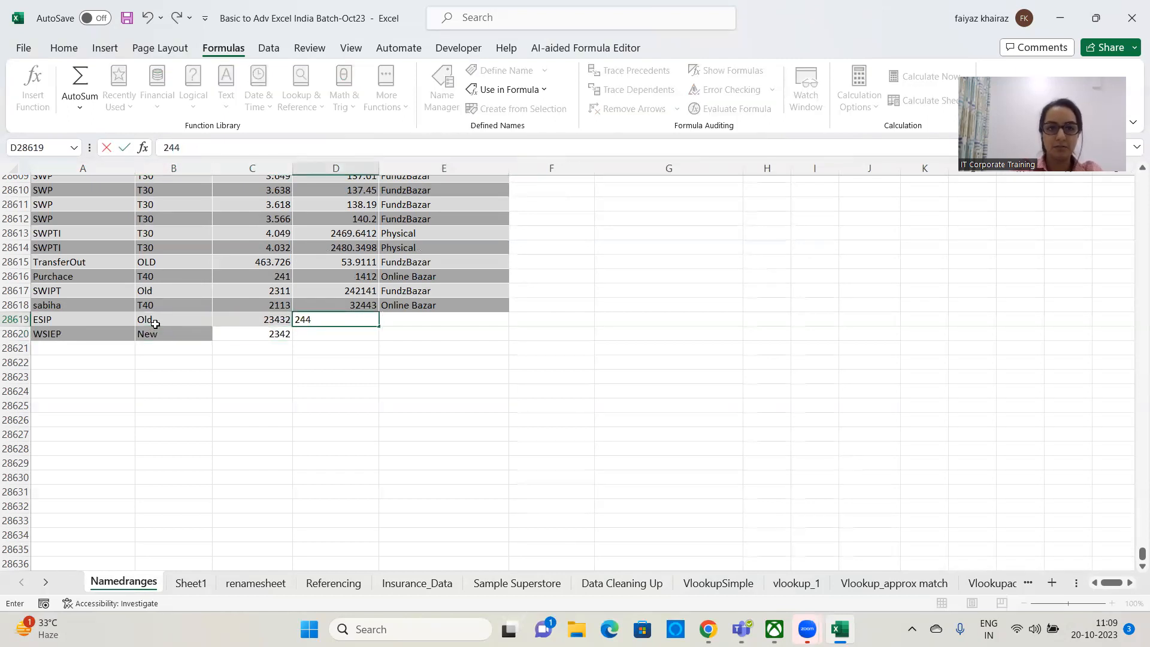
pyautogui.write('4')
pyautogui.press('Return')
pyautogui.write('23232')
# Step: Complete column E of the new rows with "FundzBazar" in E28619 and "Online Bazar" in E28620
pyautogui.press('Tab')
pyautogui.write('online Bazar')
pyautogui.press('Up')
pyautogui.press('Up')
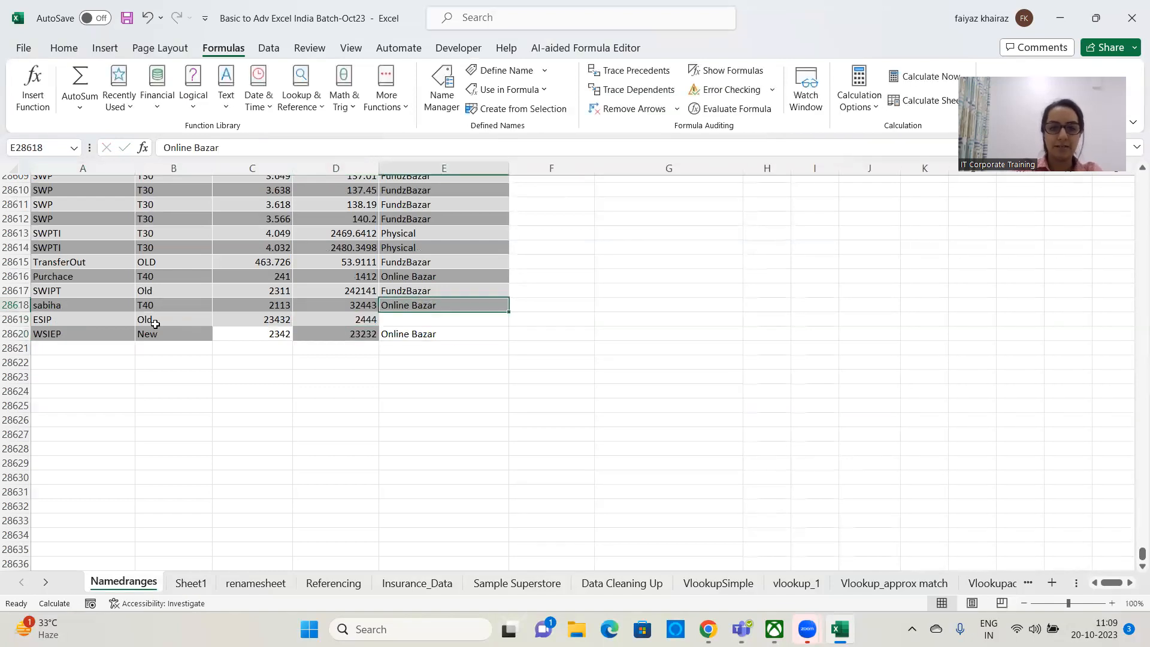
pyautogui.press('F2')
pyautogui.press('Return')
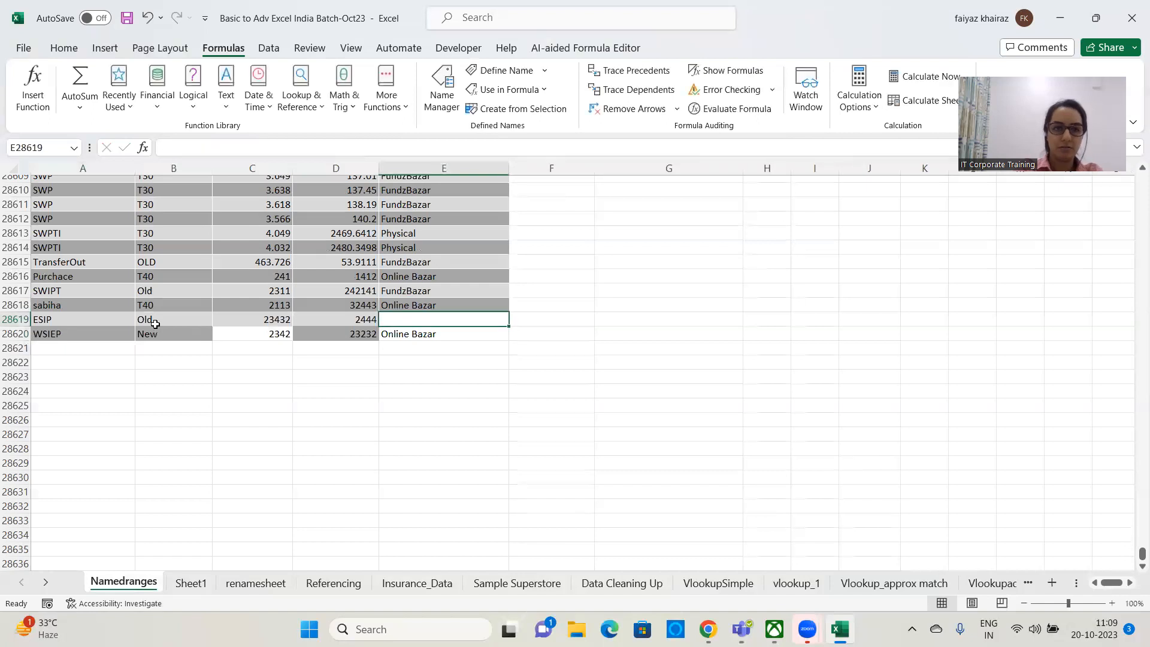
pyautogui.write('Fu')
pyautogui.press('Return')
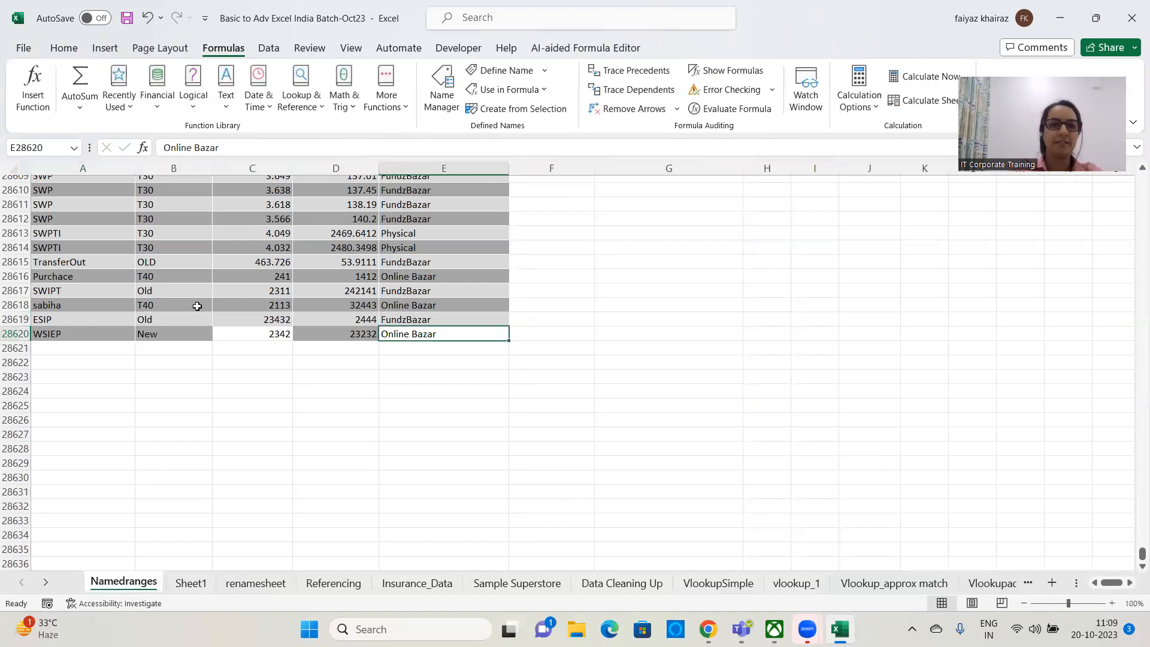
# Step: Select the InsuranceData1 named range and check which rows at the end of the data it covers
pyautogui.click(312, 447)
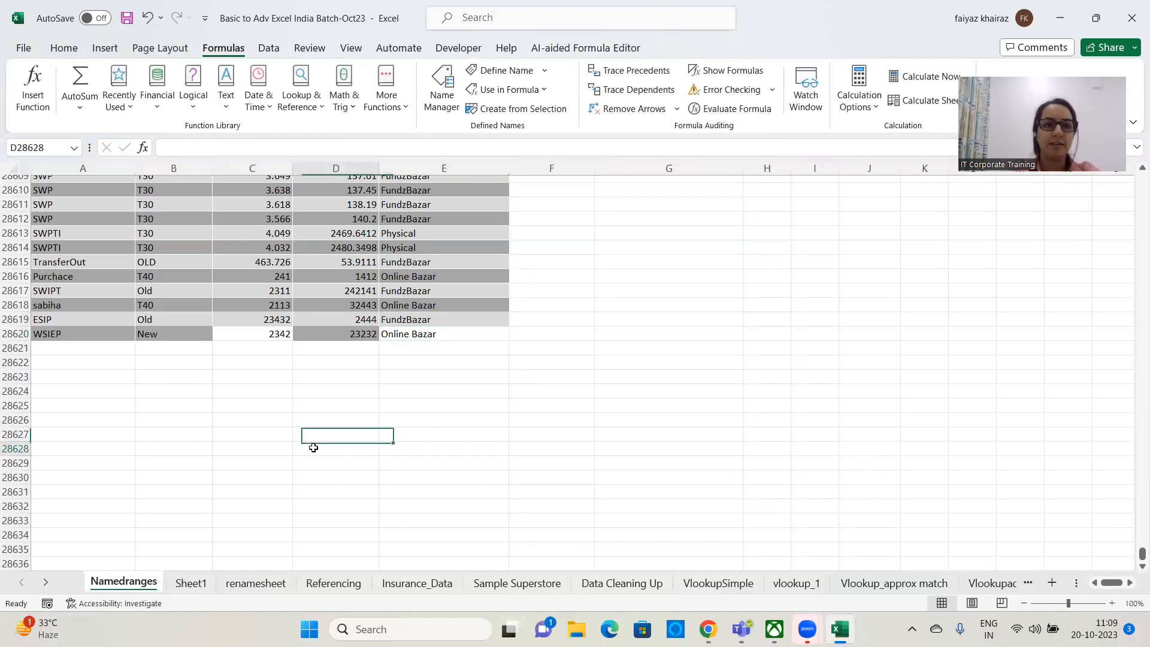
pyautogui.click(73, 149)
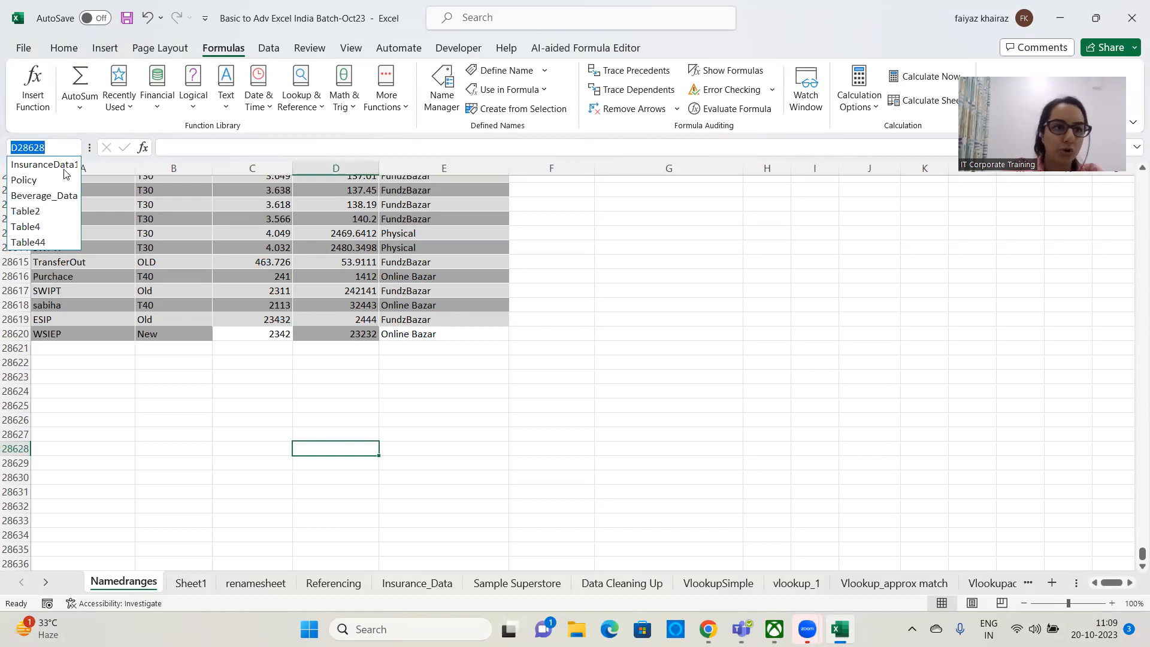
pyautogui.click(44, 165)
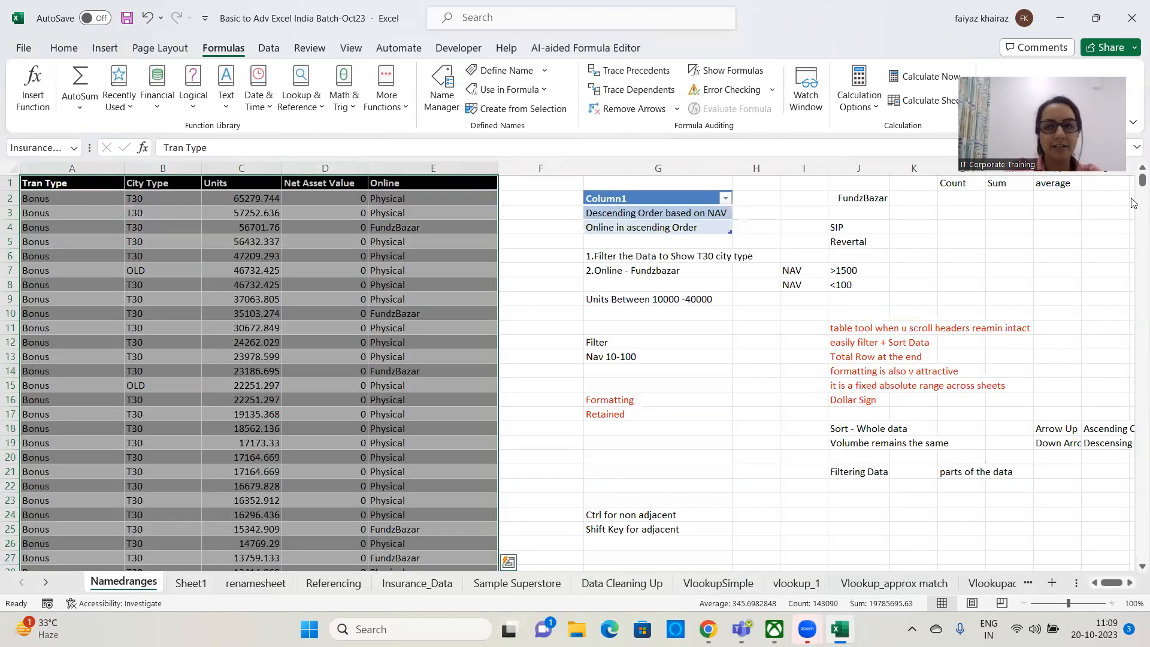
pyautogui.moveTo(1142, 182); pyautogui.dragTo(1134, 575)
pyautogui.scroll(-3, 730, 440)
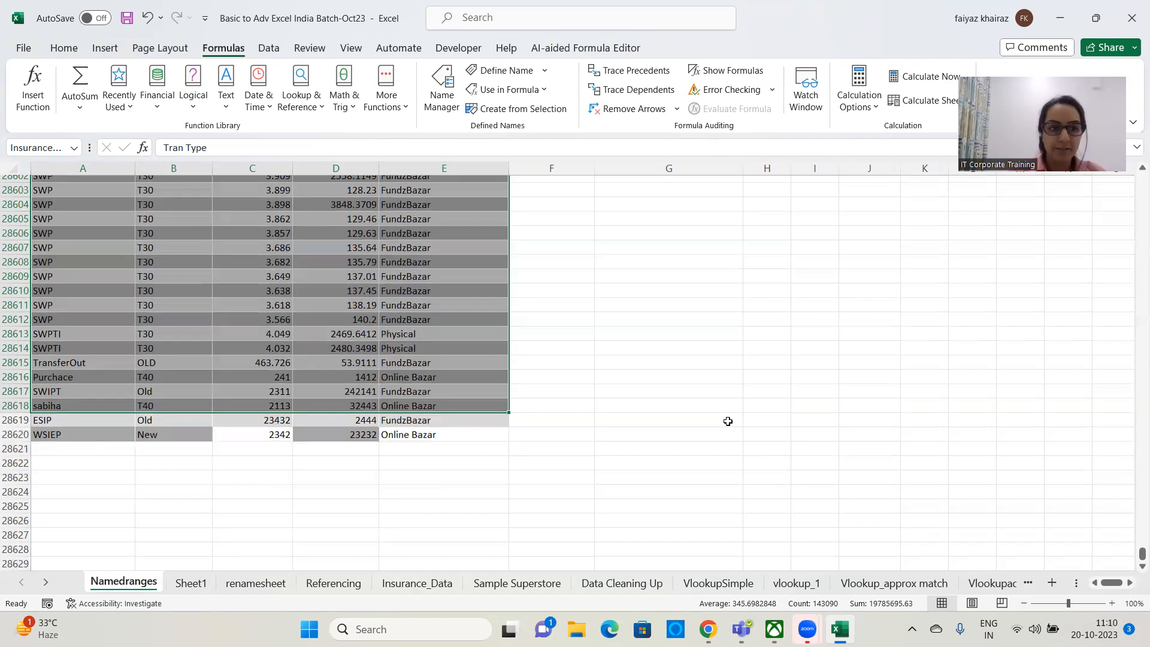
# Step: Highlight the two new rows, A28619:E28620, with a yellow fill
pyautogui.moveTo(59, 423); pyautogui.dragTo(494, 433)
pyautogui.click(767, 434)
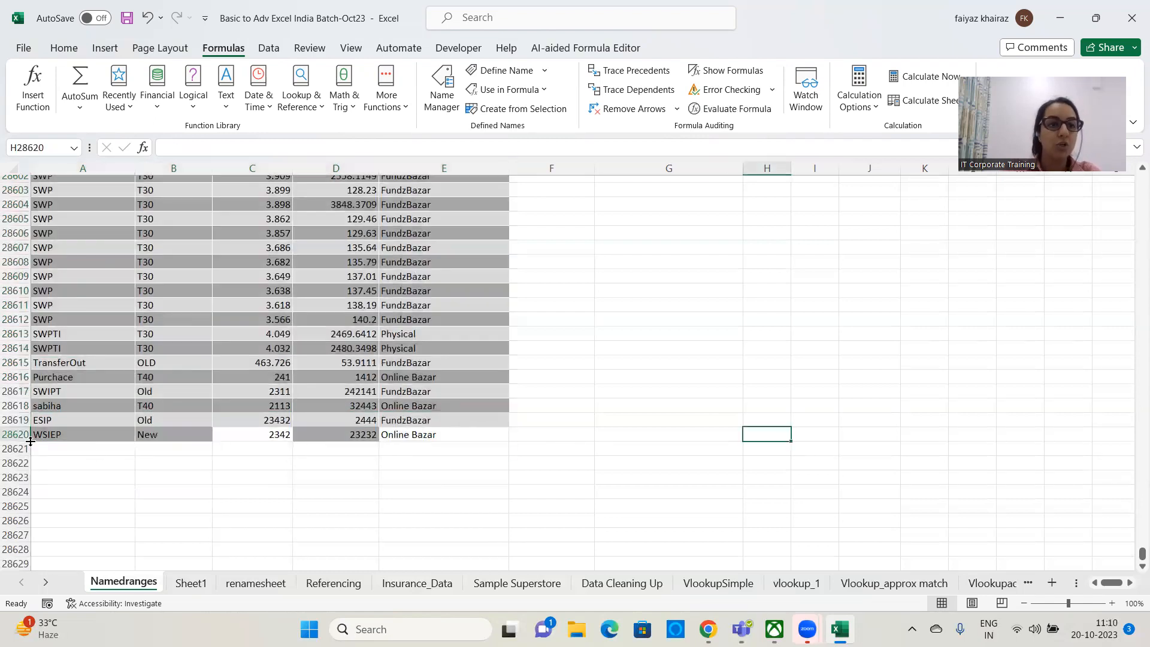
pyautogui.moveTo(85, 426); pyautogui.dragTo(516, 449)
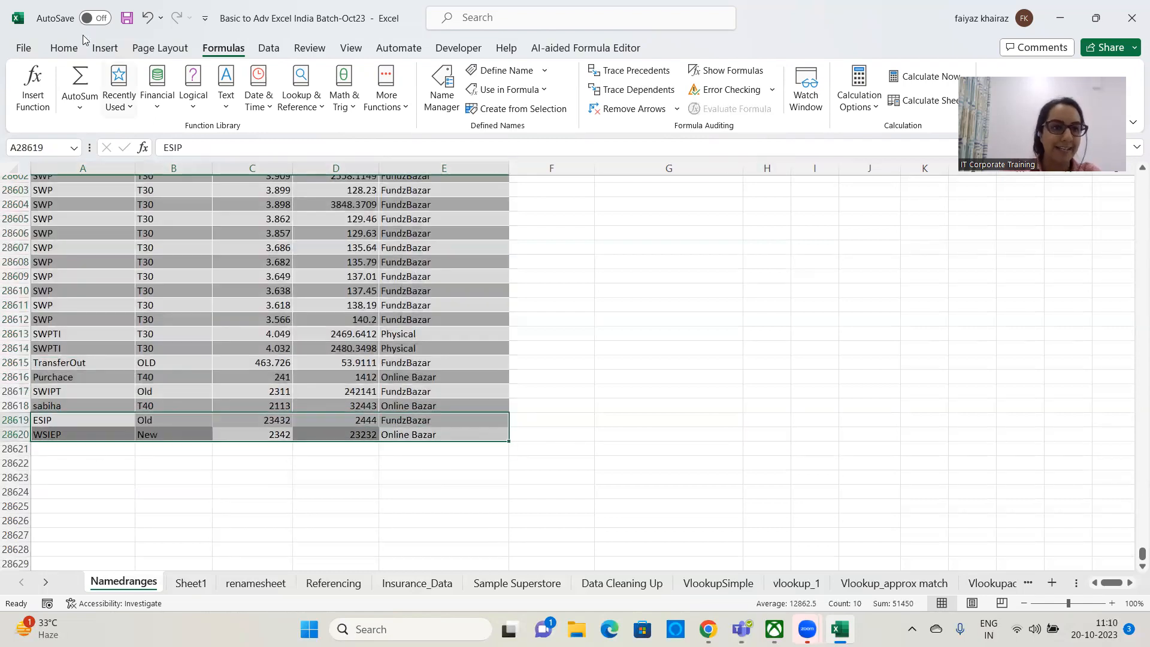
pyautogui.click(66, 48)
pyautogui.click(202, 100)
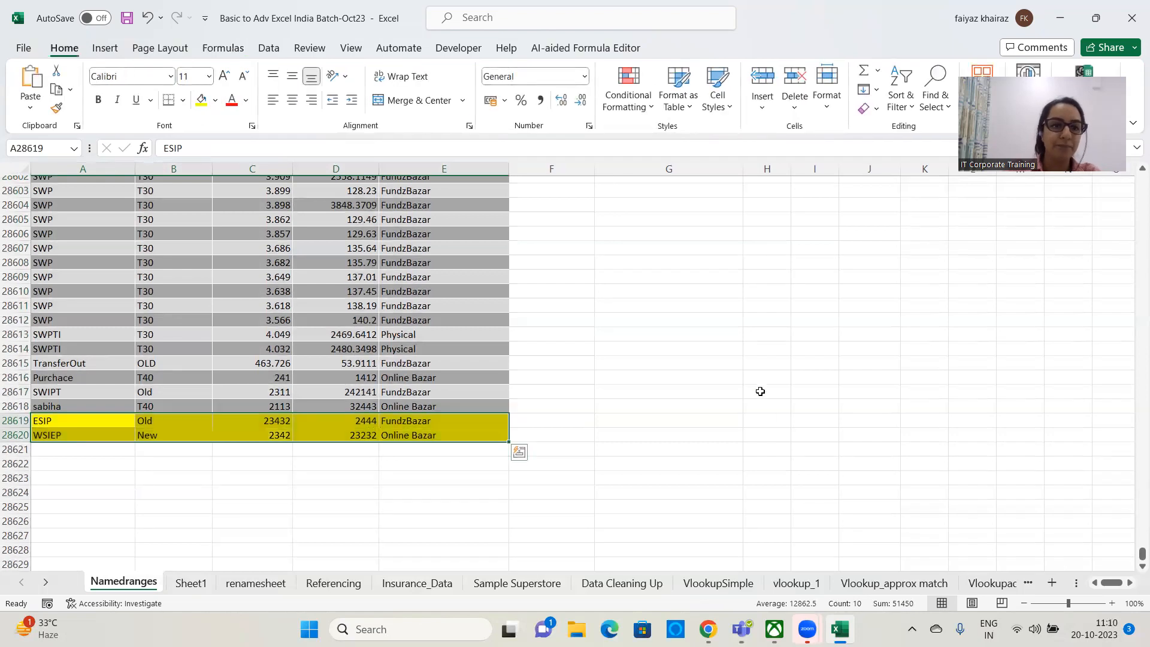
pyautogui.click(765, 378)
# Step: Reselect the InsuranceData1 range and compare its lower boundary with the yellow rows
pyautogui.click(69, 150)
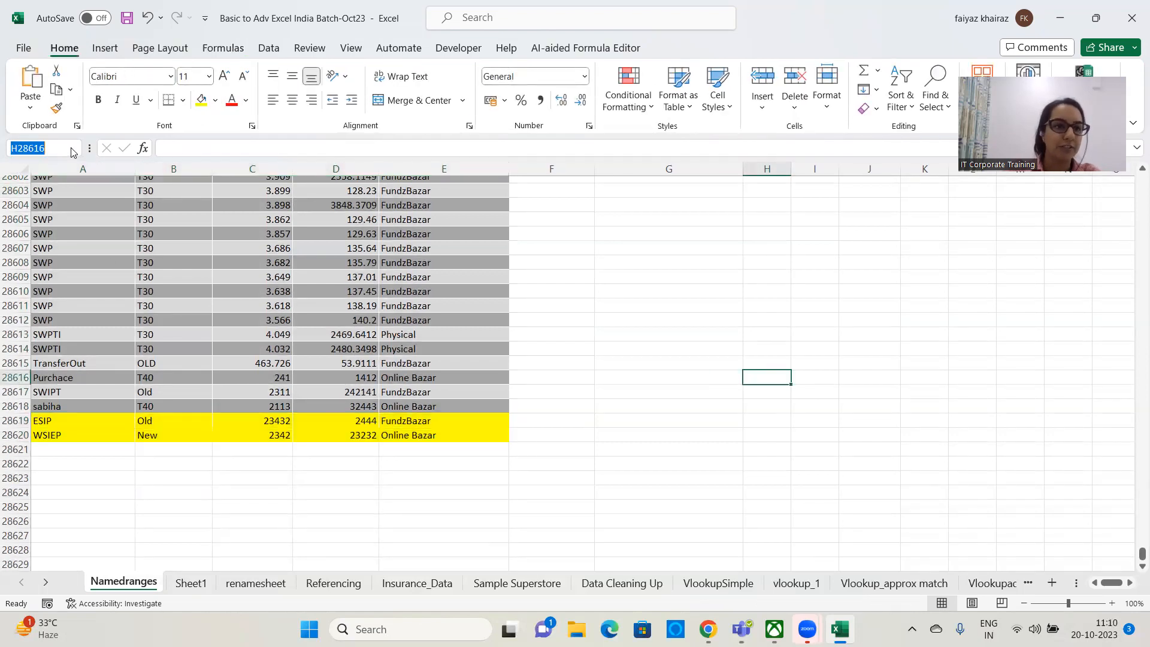
pyautogui.click(72, 150)
pyautogui.click(36, 164)
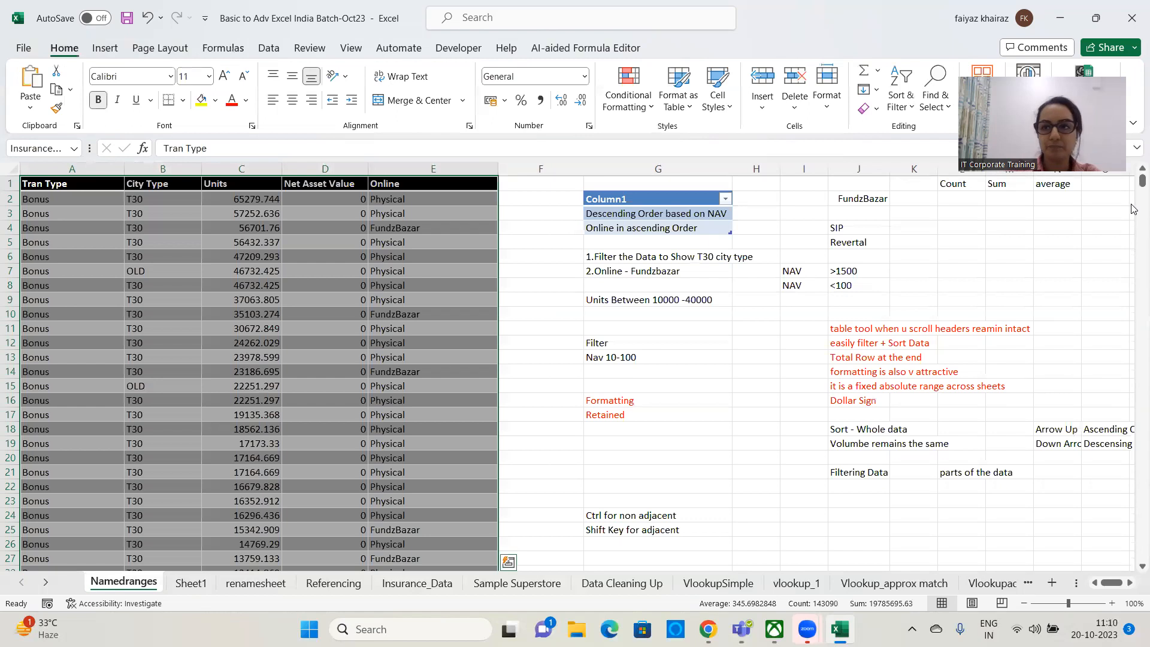
pyautogui.moveTo(1142, 183); pyautogui.dragTo(1141, 554)
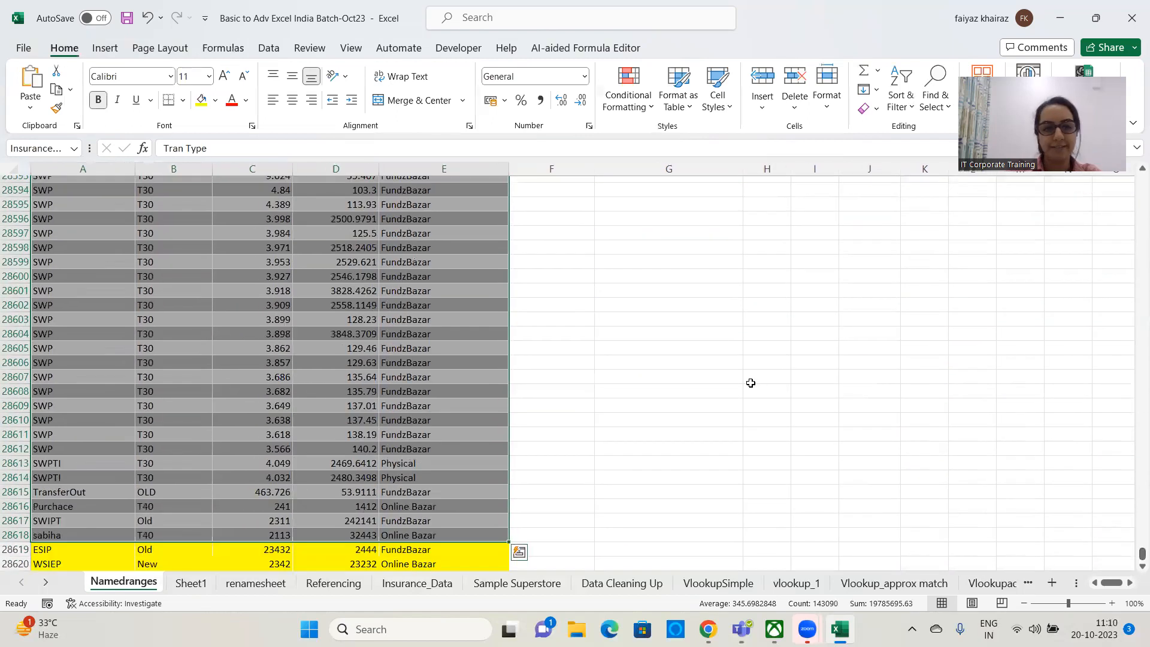
pyautogui.scroll(-3, 720, 336)
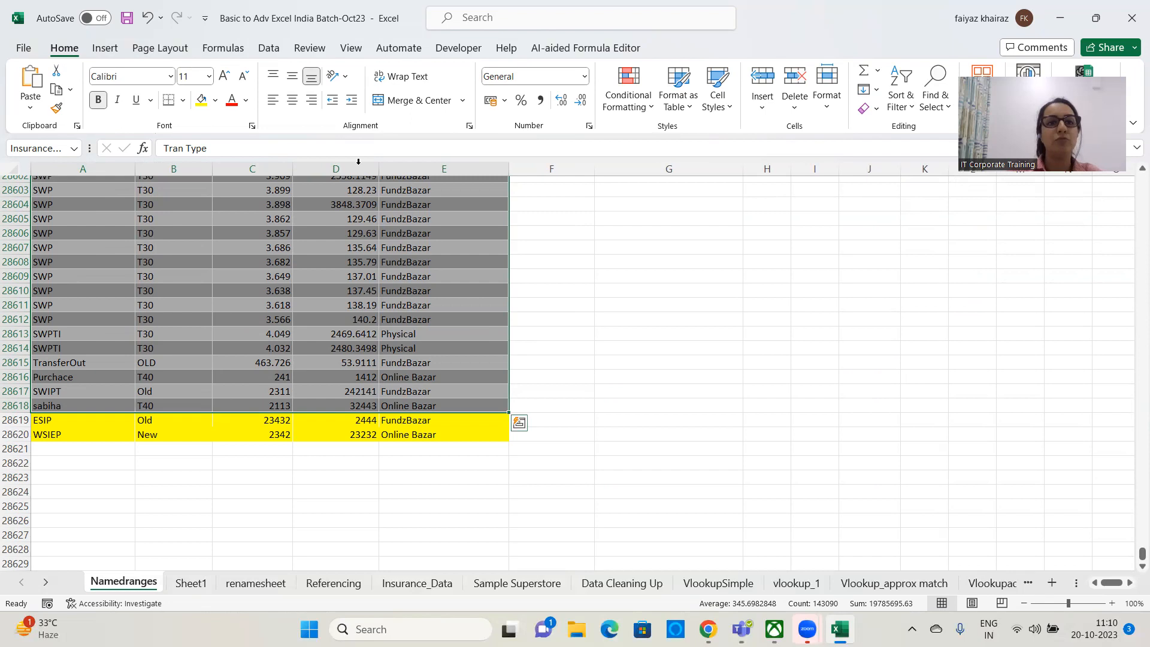
# Step: Edit the InsuranceData1 name in the Name Manager so it refers to =Namedranges!$A$1:$E$28620, and save the change
pyautogui.hotkey('alt', 'm')
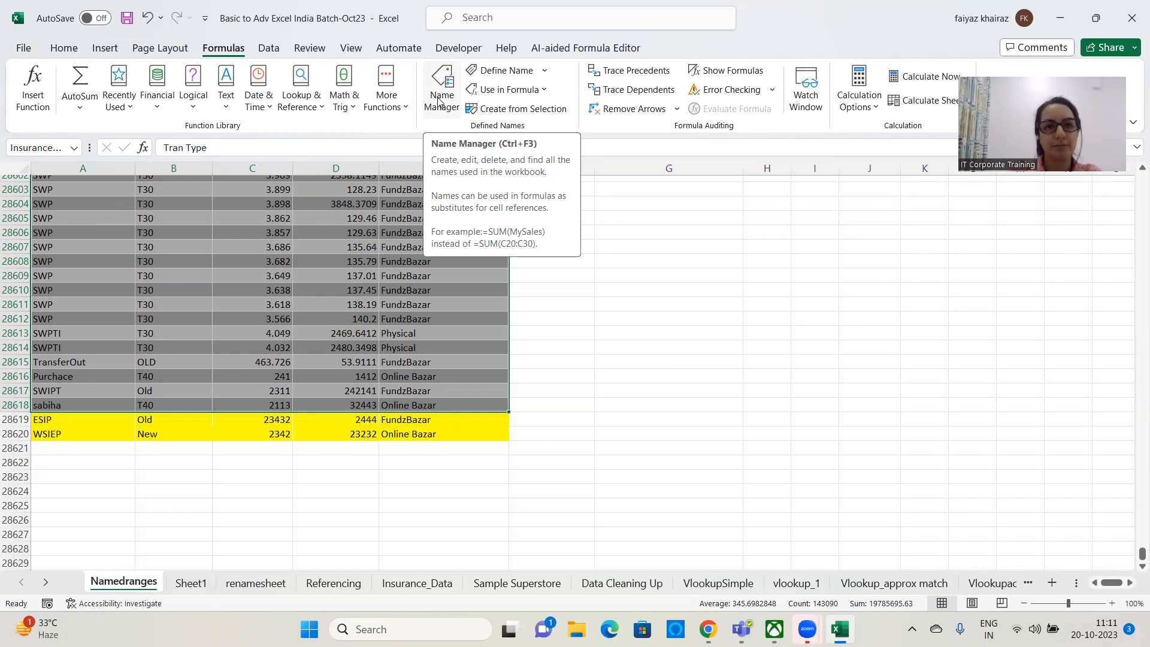
pyautogui.click(439, 101)
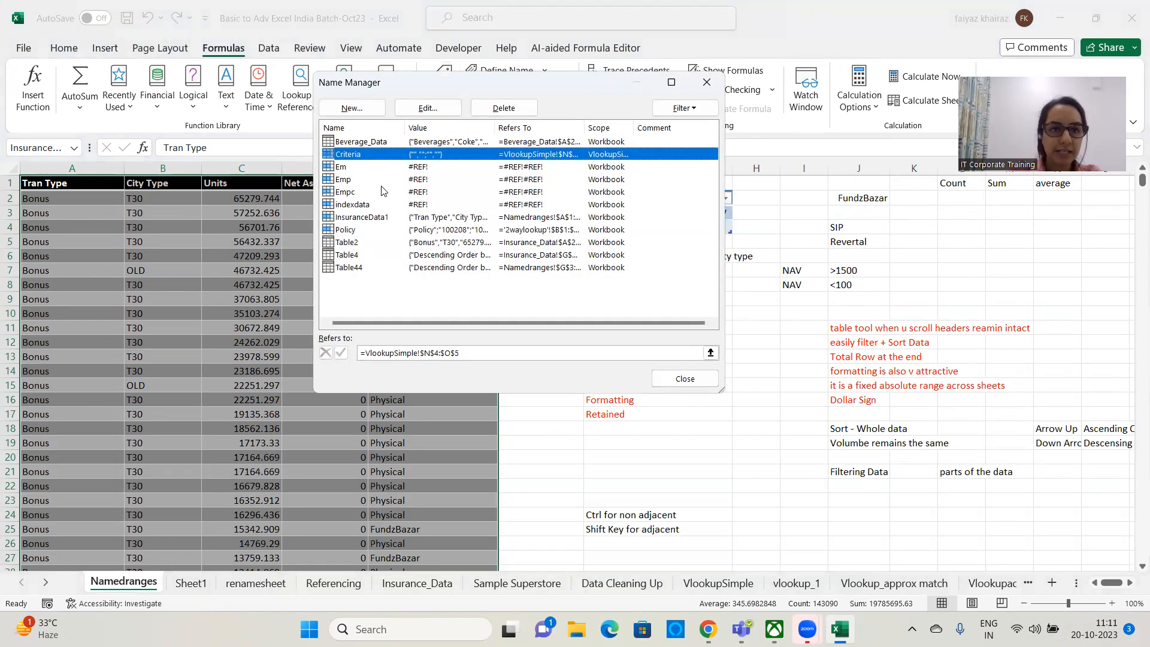
pyautogui.click(369, 219)
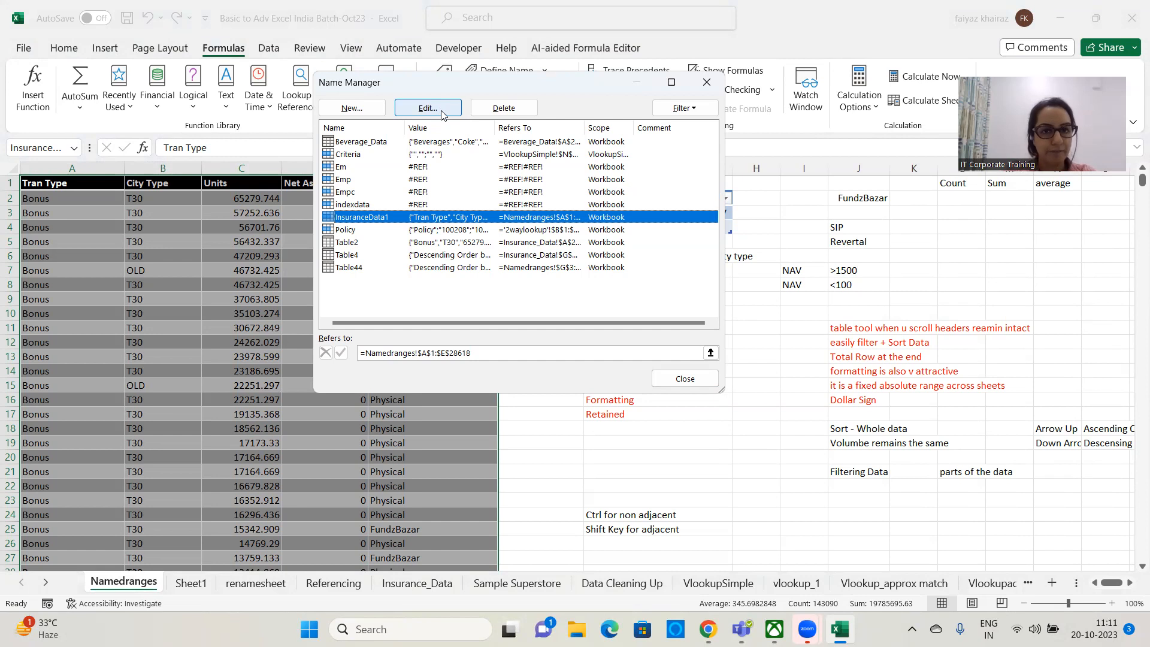
pyautogui.click(442, 114)
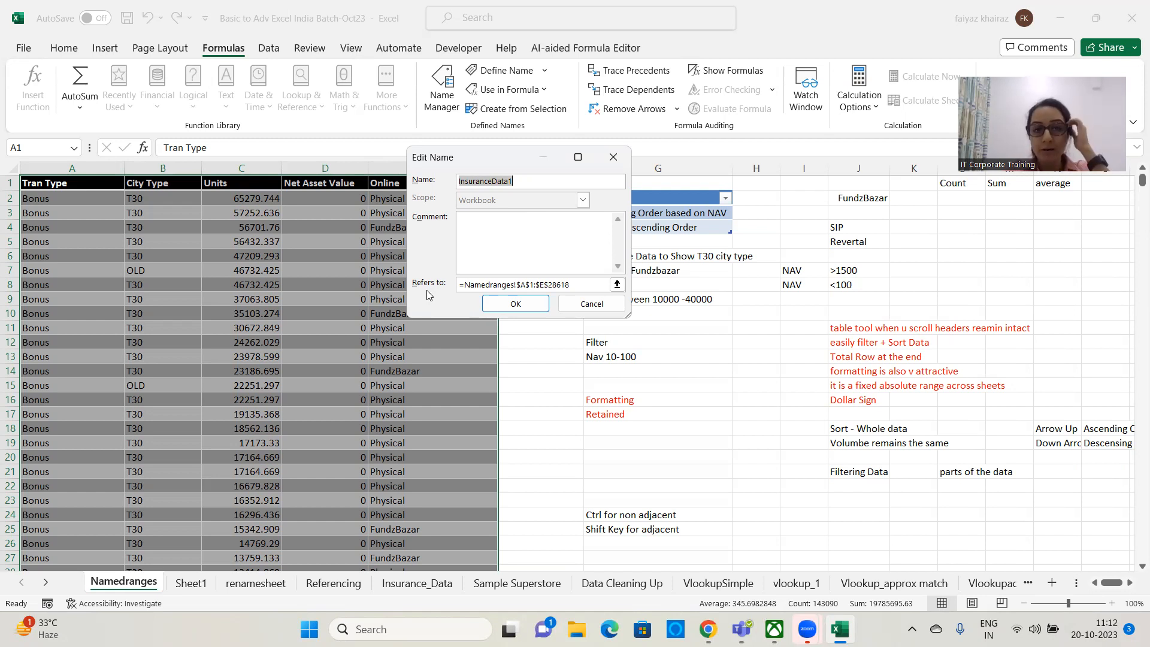
pyautogui.click(618, 285)
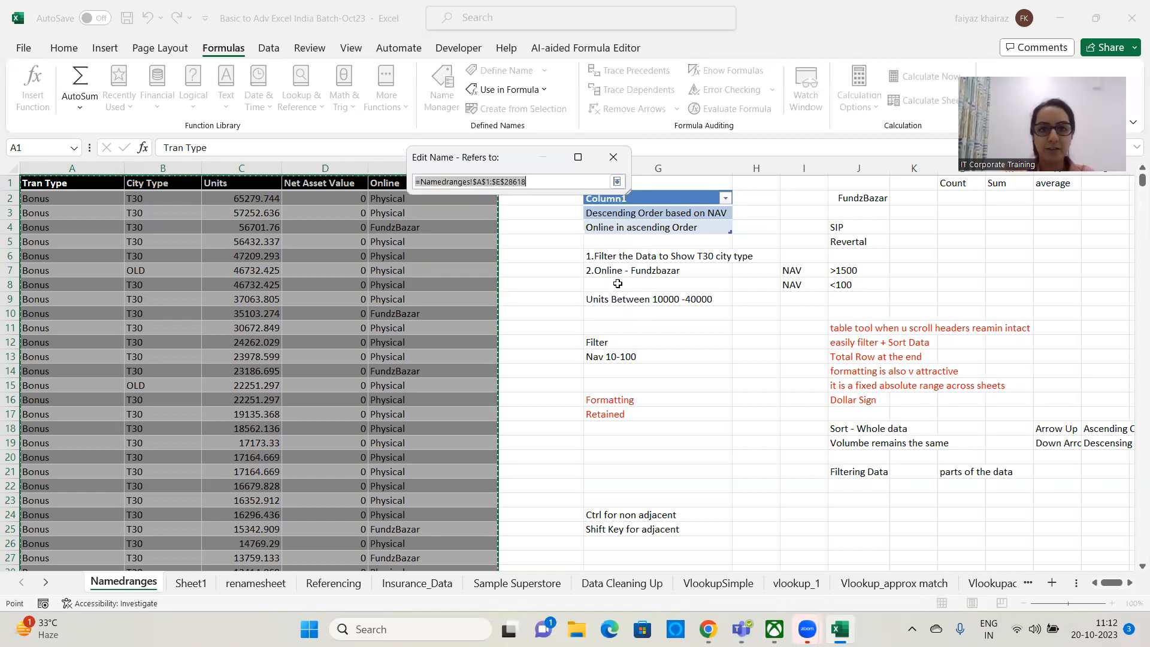
pyautogui.moveTo(65, 184); pyautogui.dragTo(460, 432)
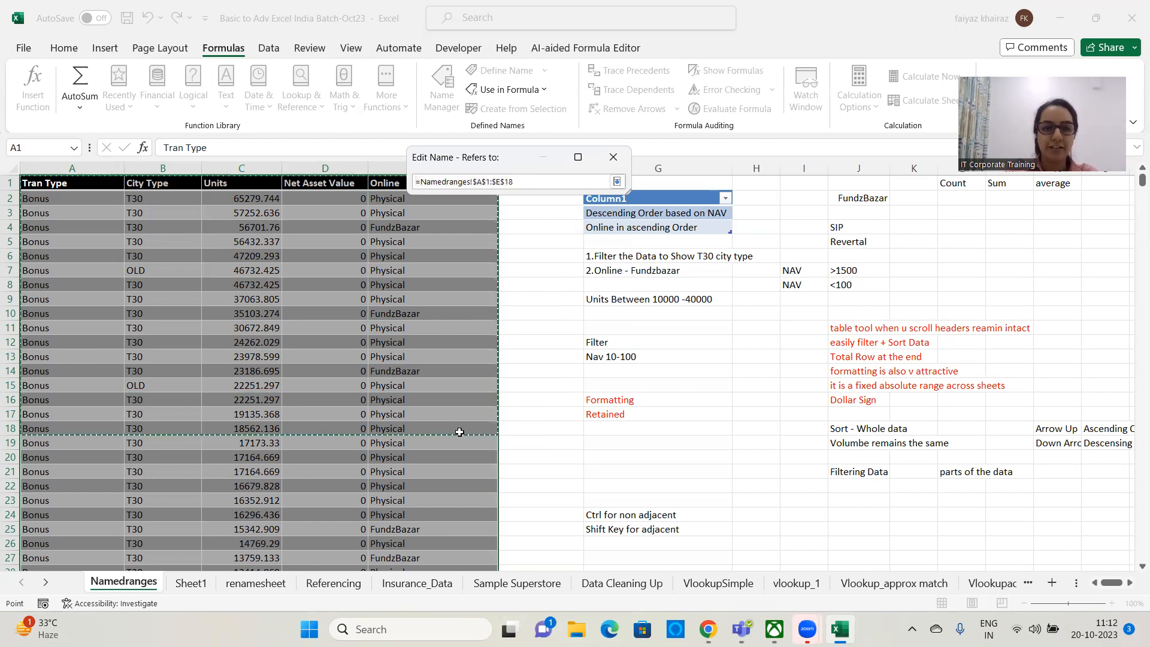
pyautogui.hotkey('ctrl', 'shift', 'Down')
pyautogui.scroll(-2, 459, 432)
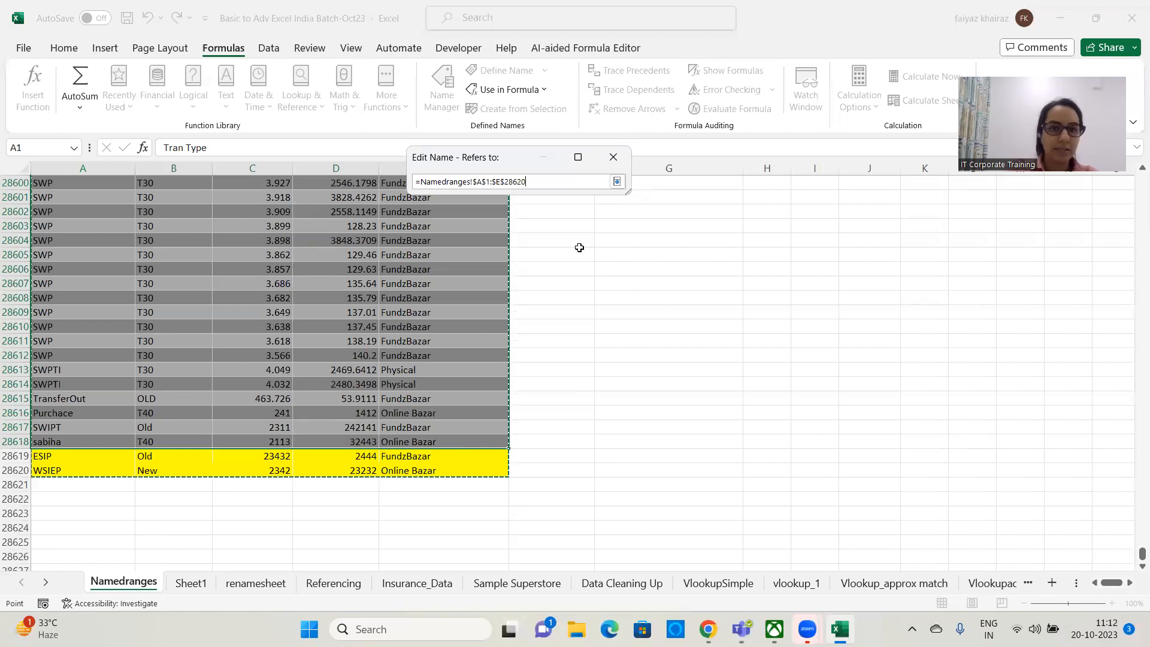
pyautogui.click(617, 183)
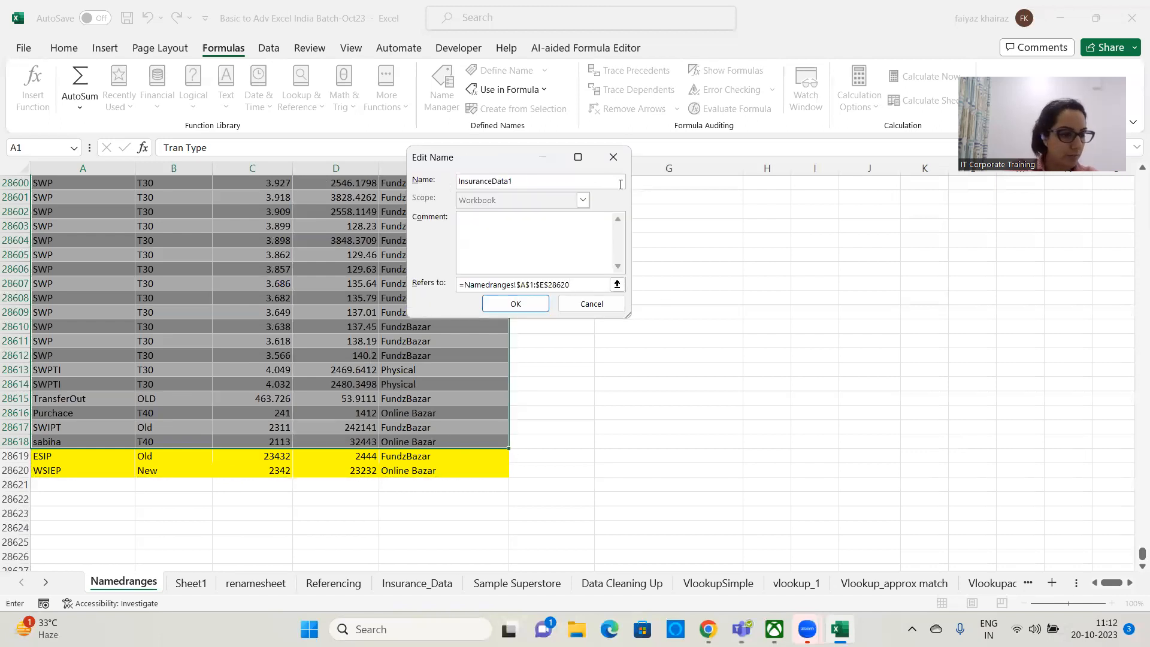
pyautogui.click(516, 304)
pyautogui.click(683, 377)
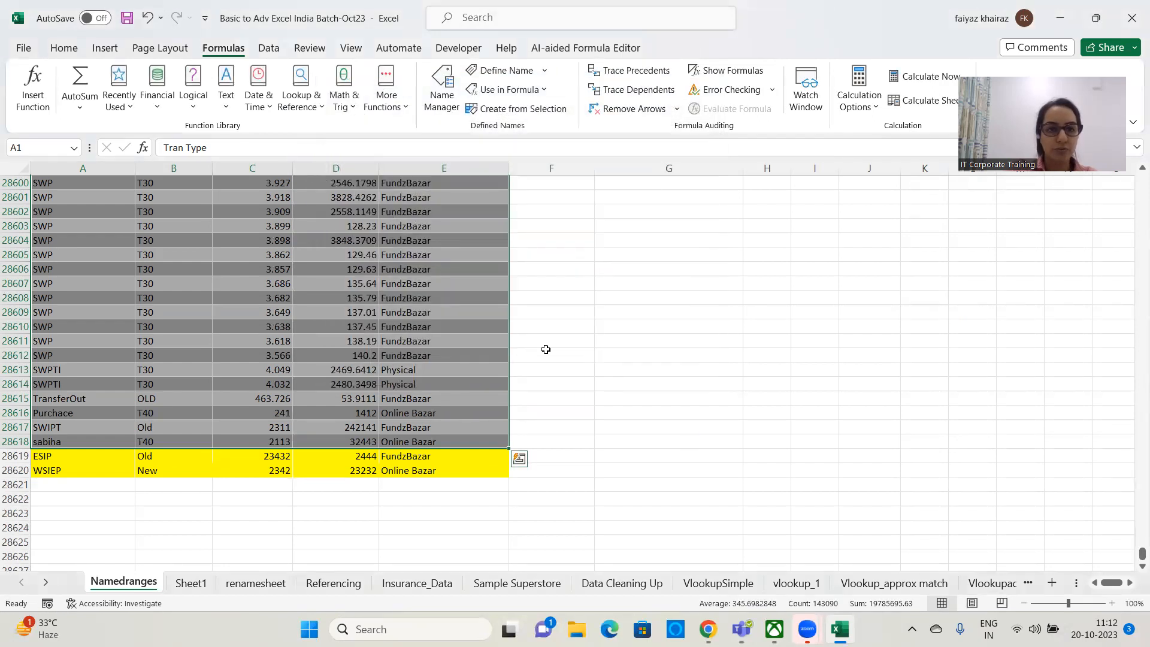
# Step: Select the redefined InsuranceData1 range and check whether it includes the yellow rows
pyautogui.click(79, 149)
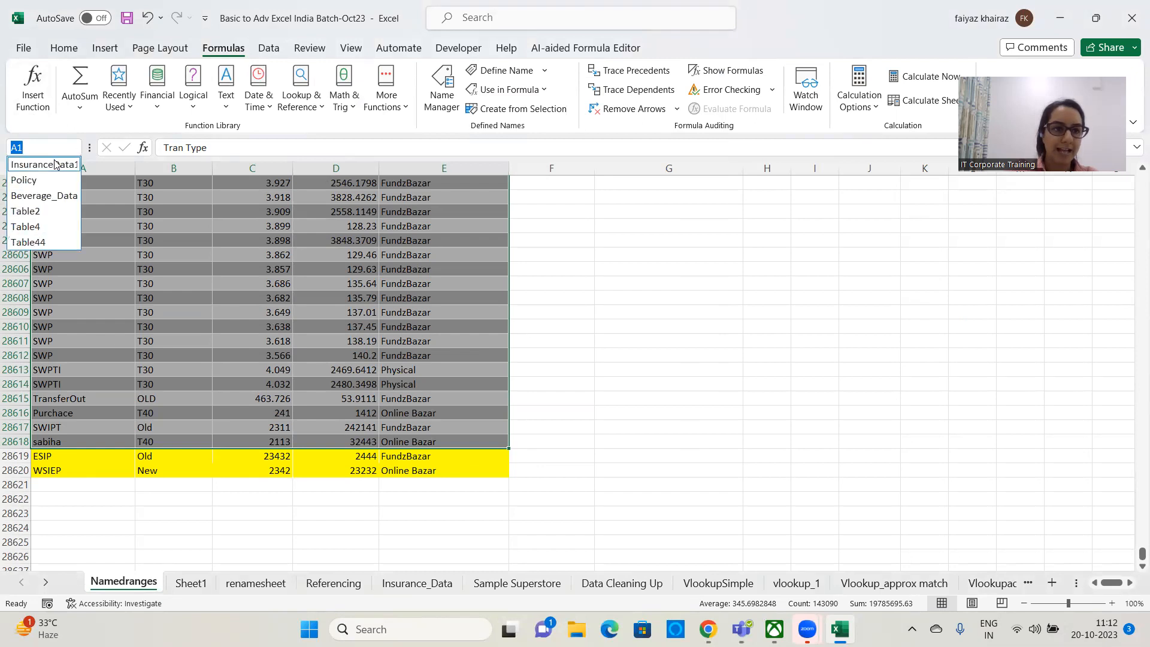
pyautogui.click(55, 164)
pyautogui.moveTo(1142, 178); pyautogui.dragTo(1130, 563)
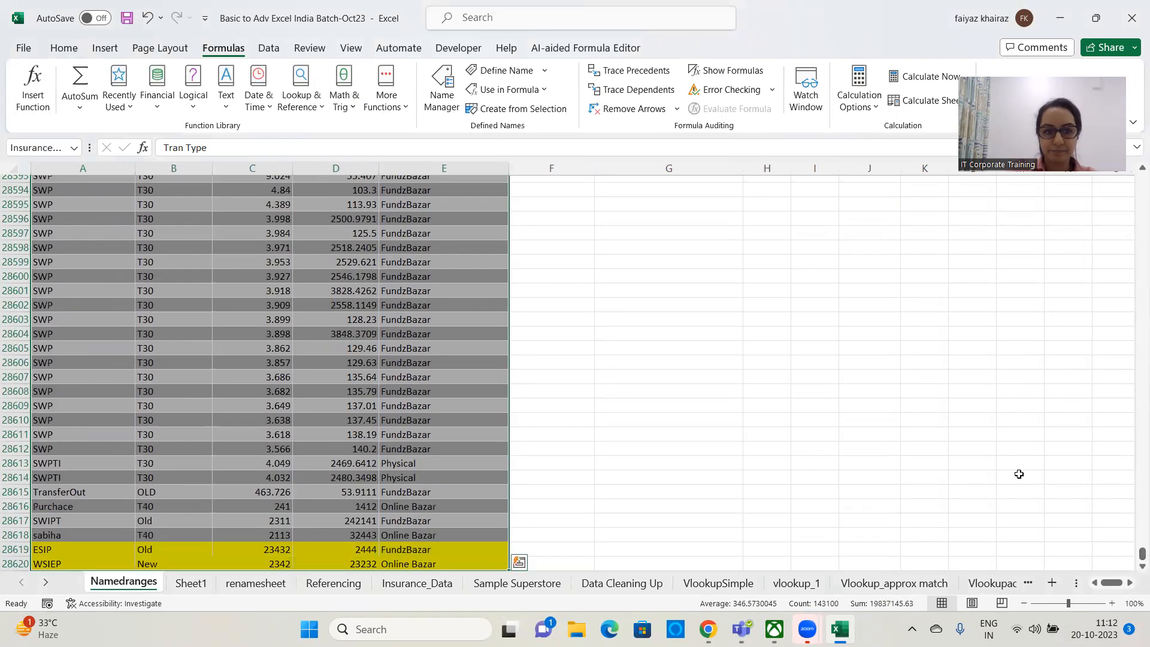
pyautogui.scroll(-3, 997, 465)
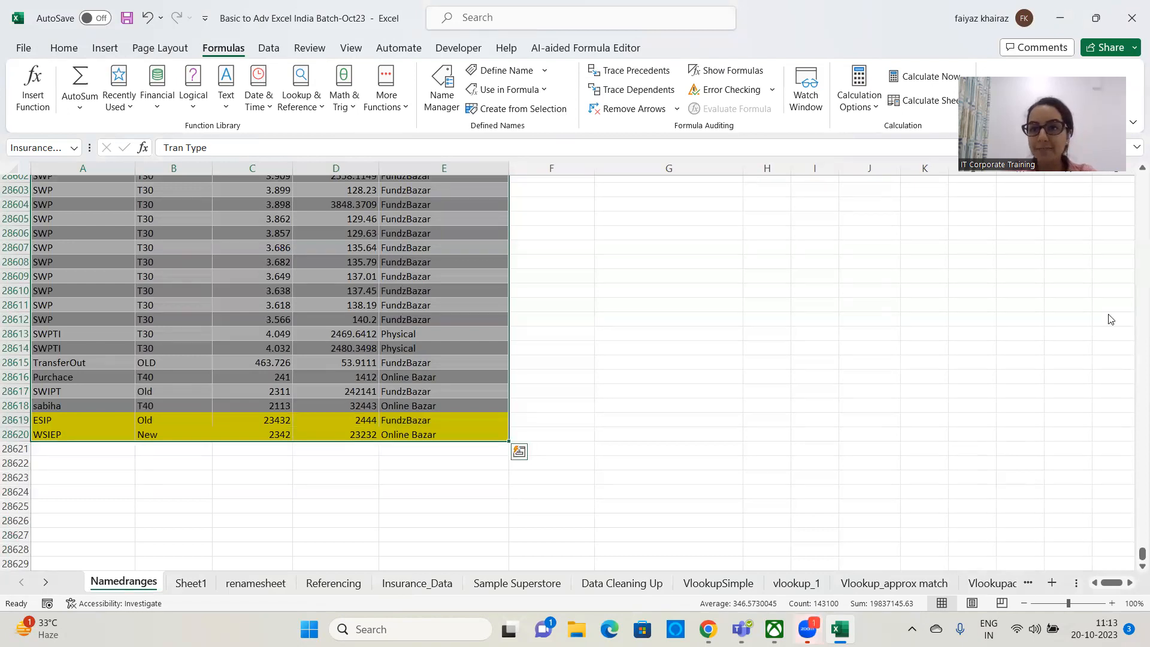
pyautogui.click(67, 148)
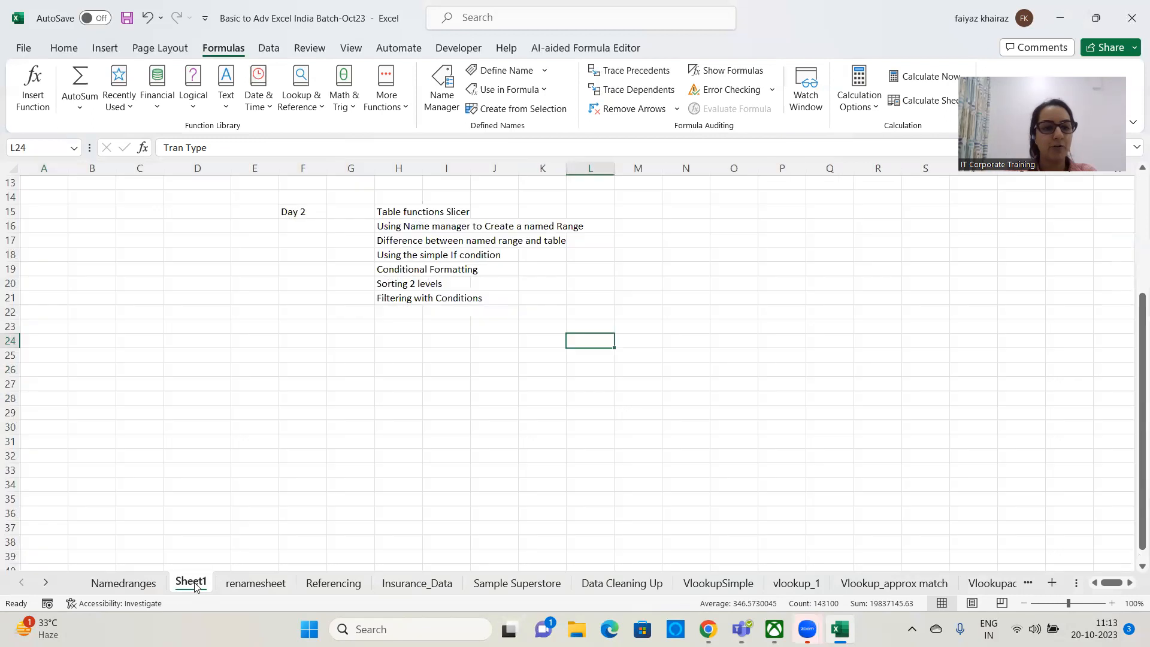
# Step: On the renamesheet sheet, enter "Using Single Columns of Data" in B10 as the next comparison point
pyautogui.click(190, 583)
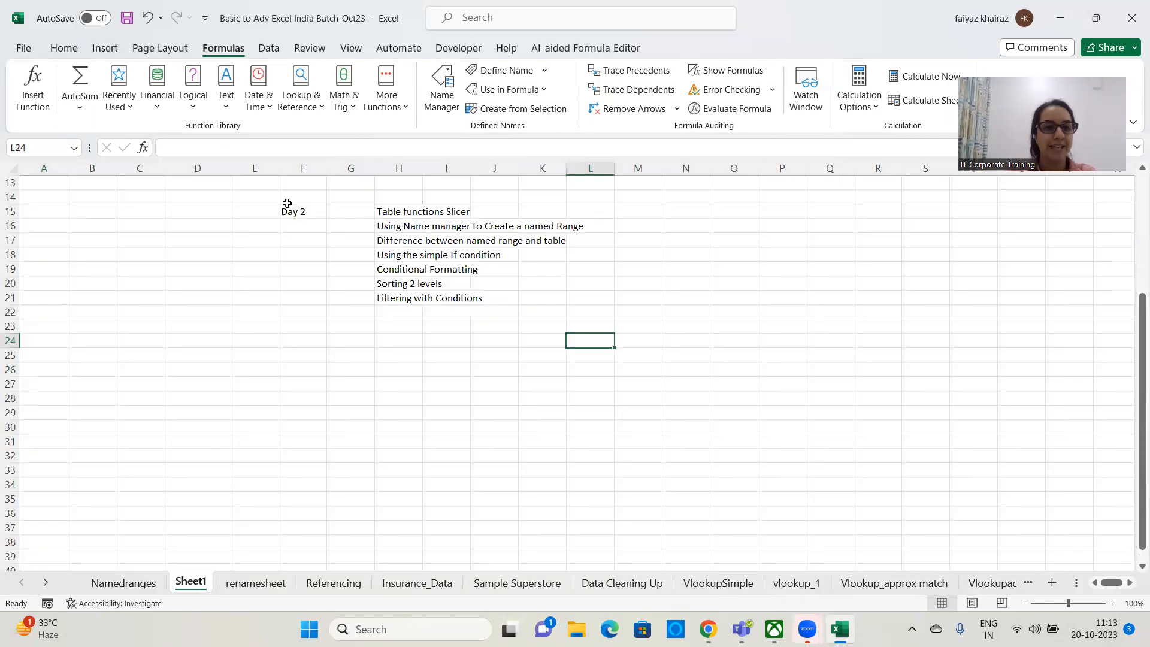
pyautogui.click(254, 583)
pyautogui.click(135, 308)
pyautogui.click(105, 316)
pyautogui.write('Usinf')
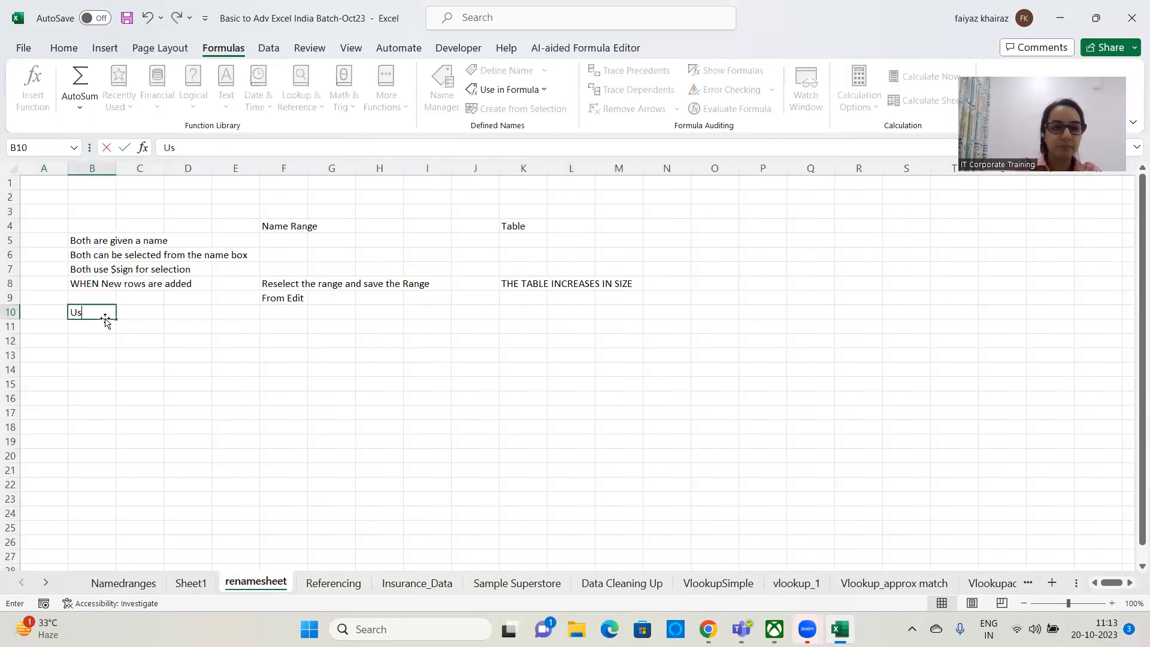
pyautogui.press('BackSpace')
pyautogui.press('BackSpace')
pyautogui.write('ng Single Columns of Data')
pyautogui.hotkey('ctrl', 'Return')
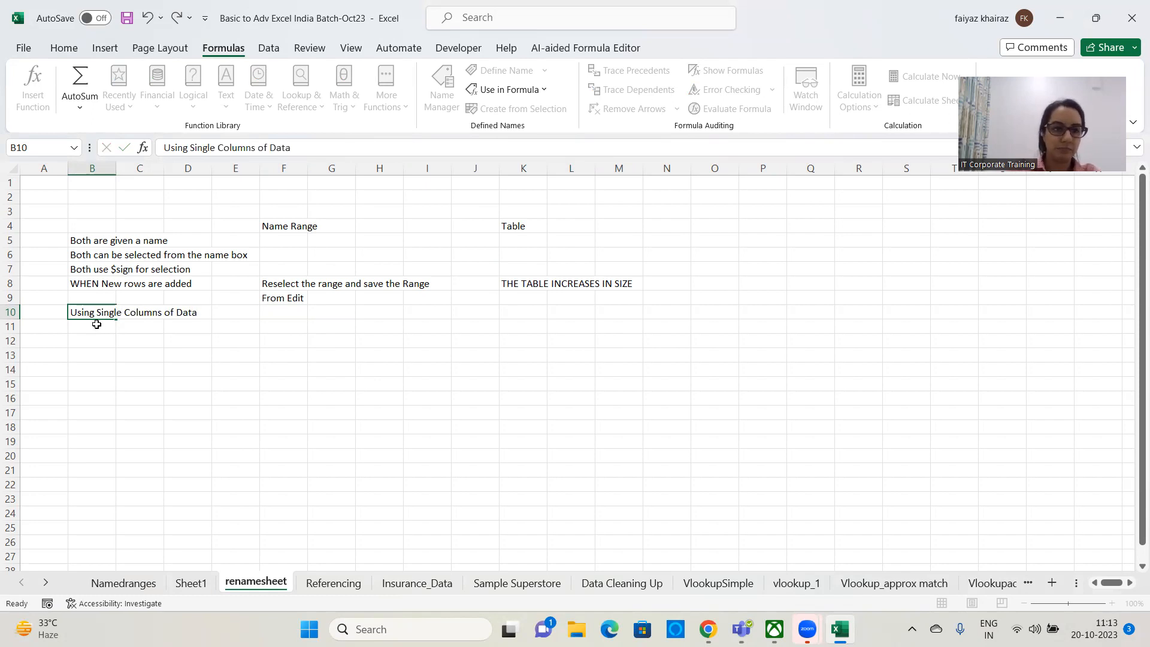
pyautogui.click(97, 324)
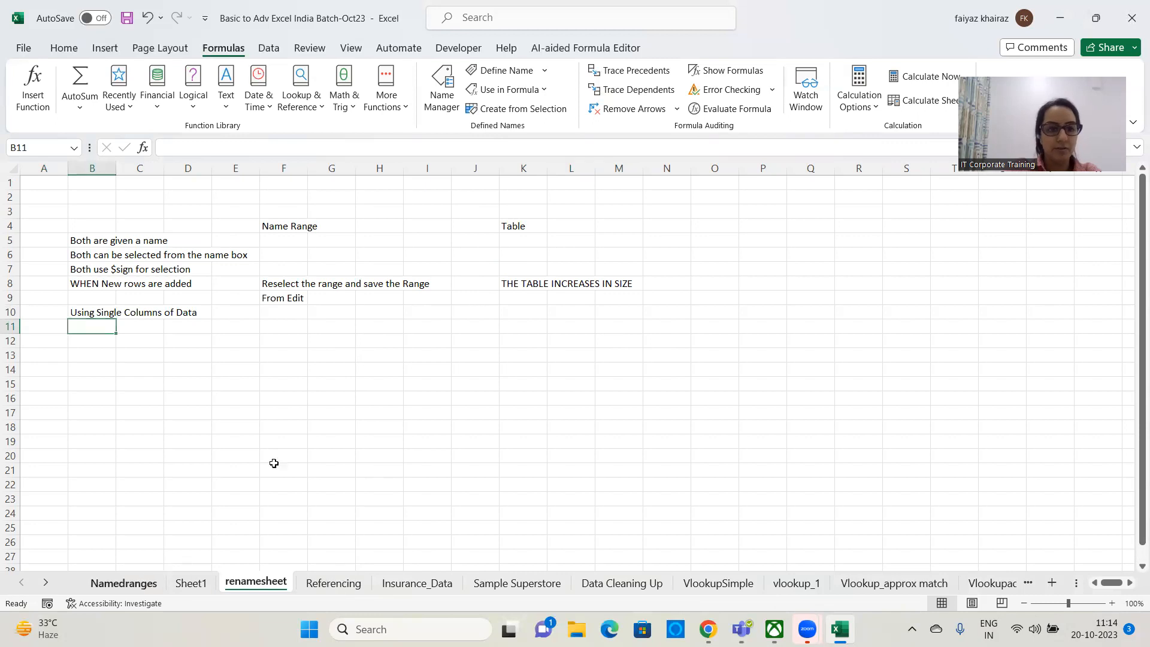
# Step: Return to the top of the data on the Namedranges sheet and inspect the Tran Type and Column1 headers
pyautogui.click(124, 583)
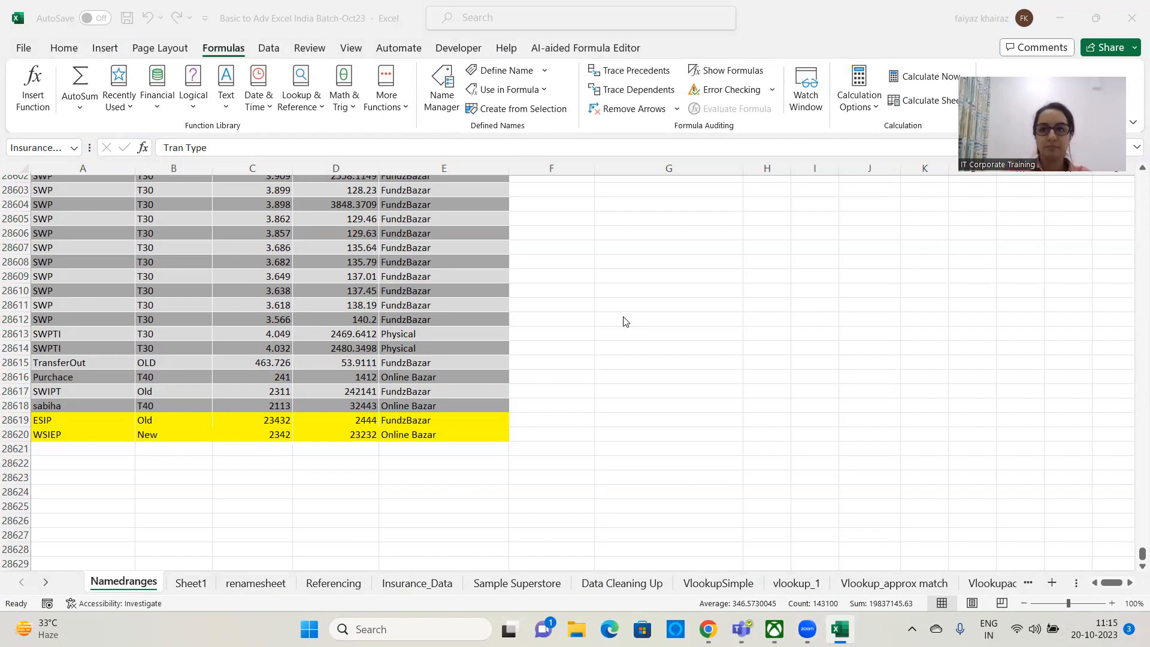
pyautogui.scroll(1, 623, 322)
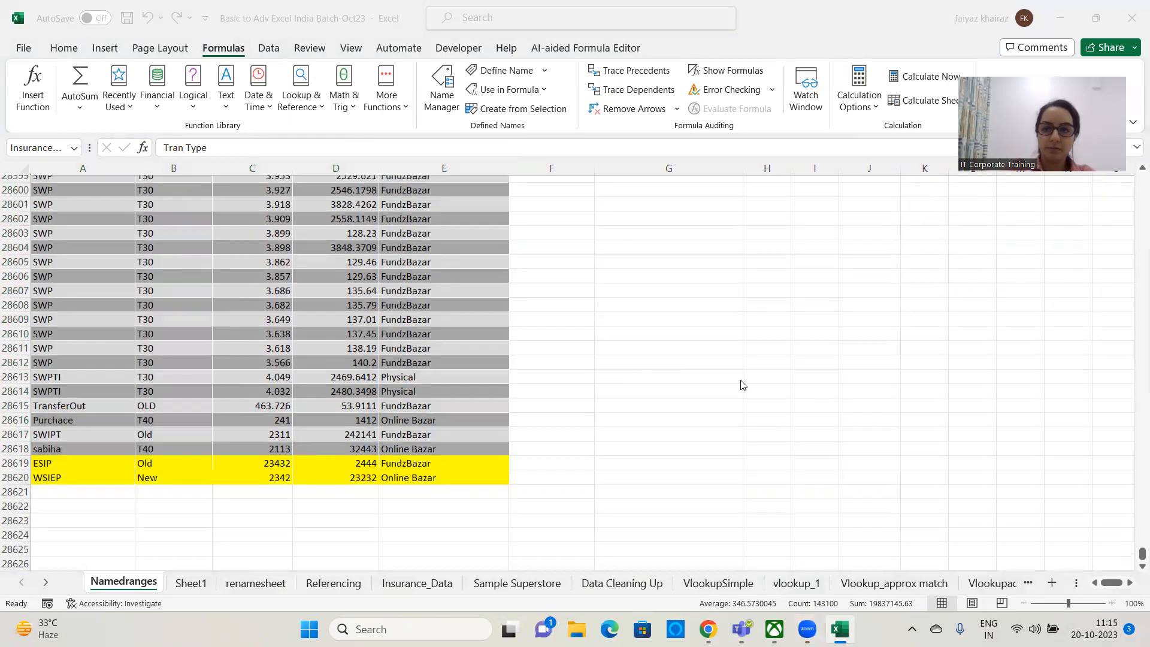
pyautogui.click(1134, 544)
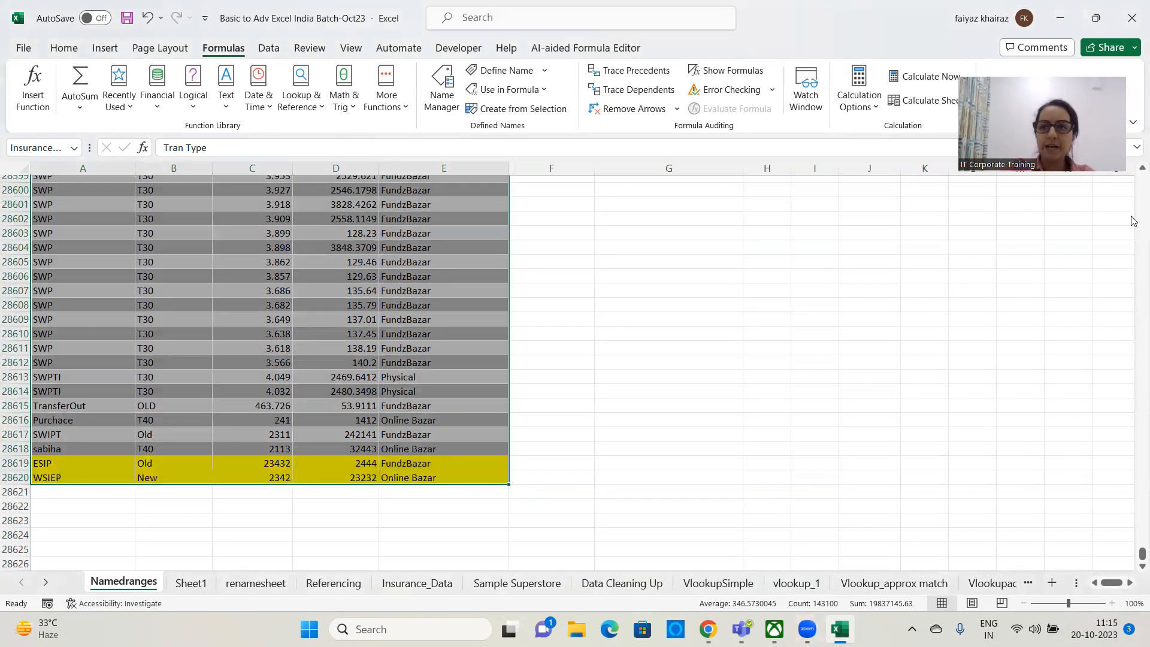
pyautogui.moveTo(1135, 561); pyautogui.dragTo(1135, 168)
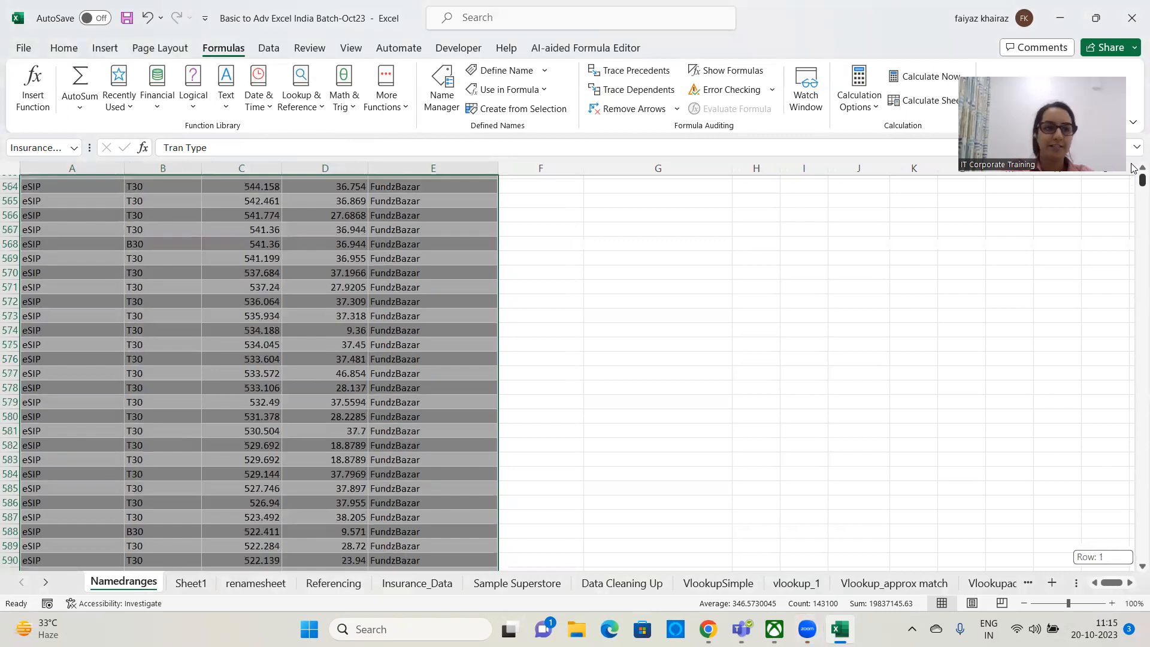
pyautogui.click(285, 309)
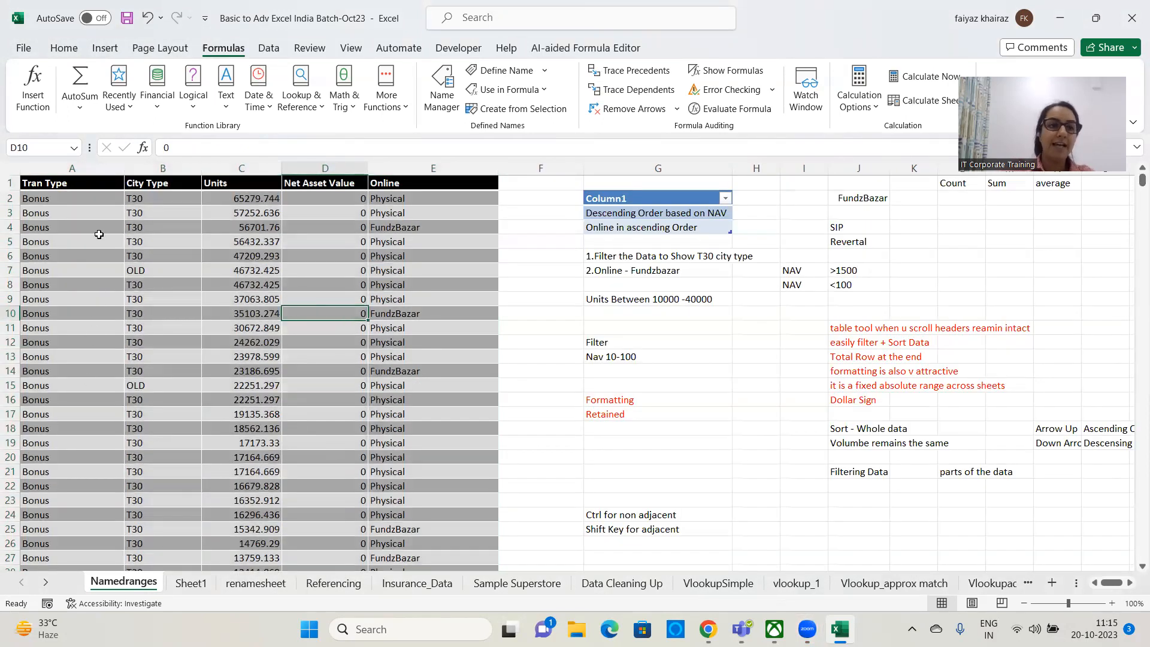
pyautogui.click(87, 182)
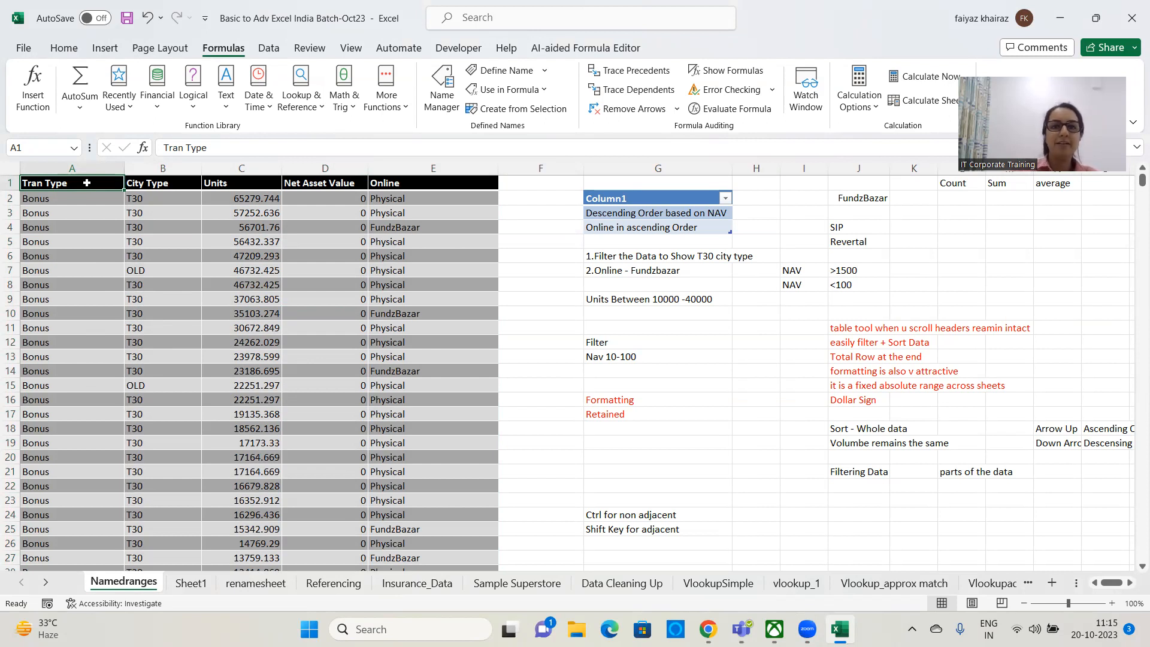
pyautogui.click(615, 199)
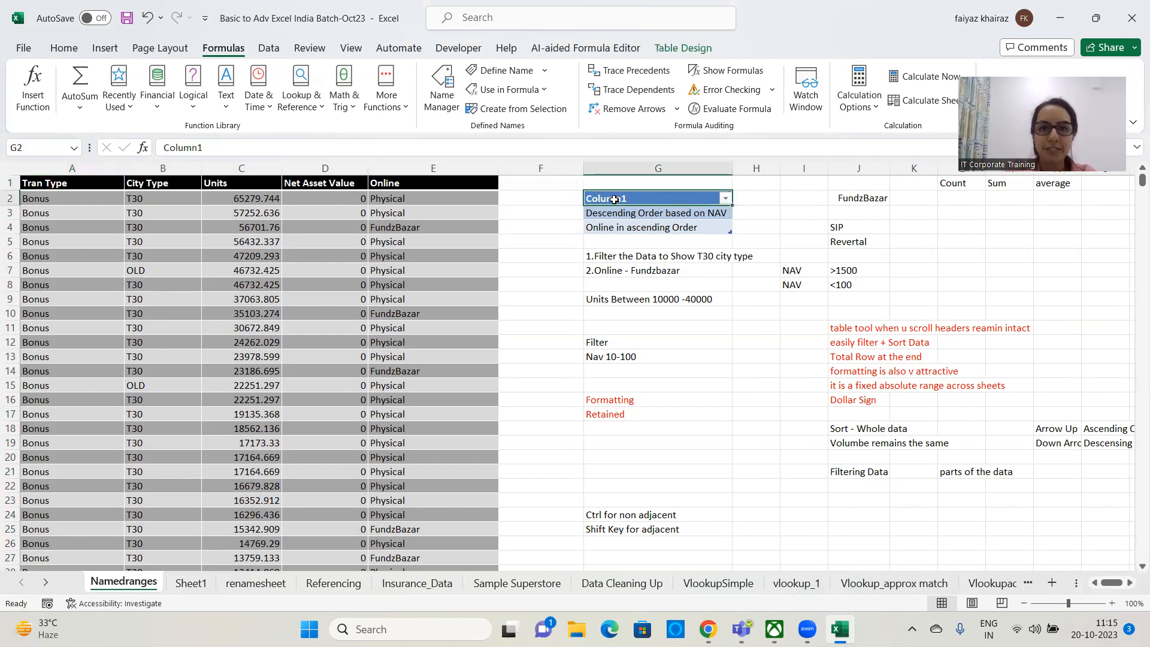
pyautogui.click(181, 277)
pyautogui.hotkey('ctrl', 'Home')
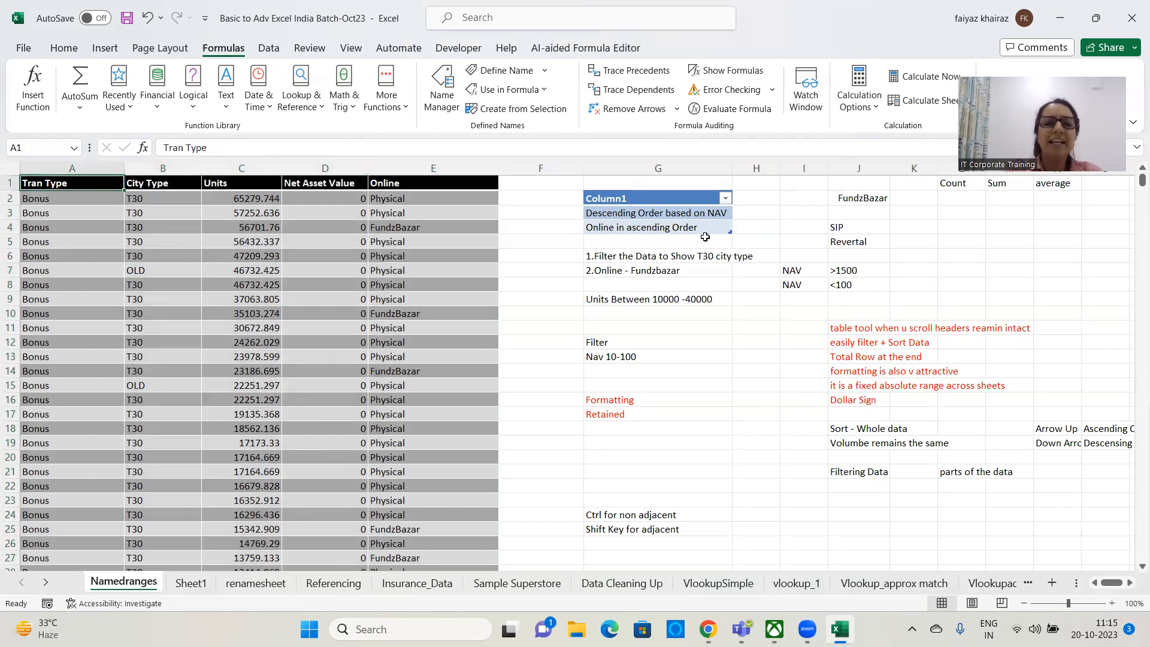
pyautogui.click(642, 200)
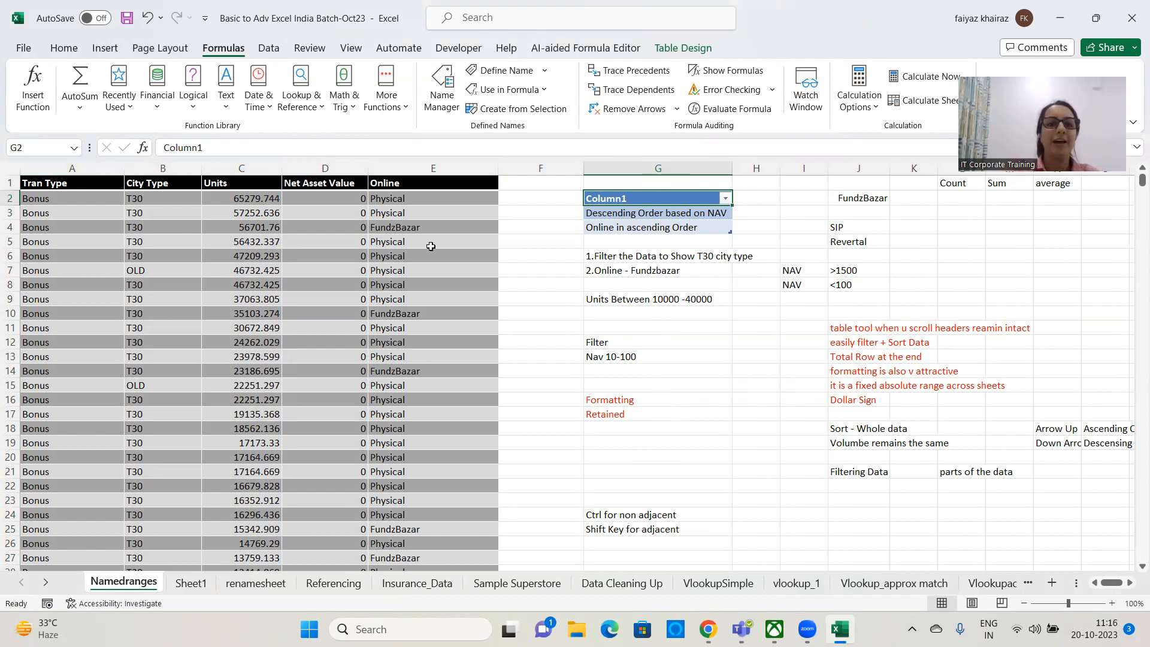
# Step: Create a table with headers from the entire Online column (E) of the Namedranges sheet
pyautogui.click(425, 168)
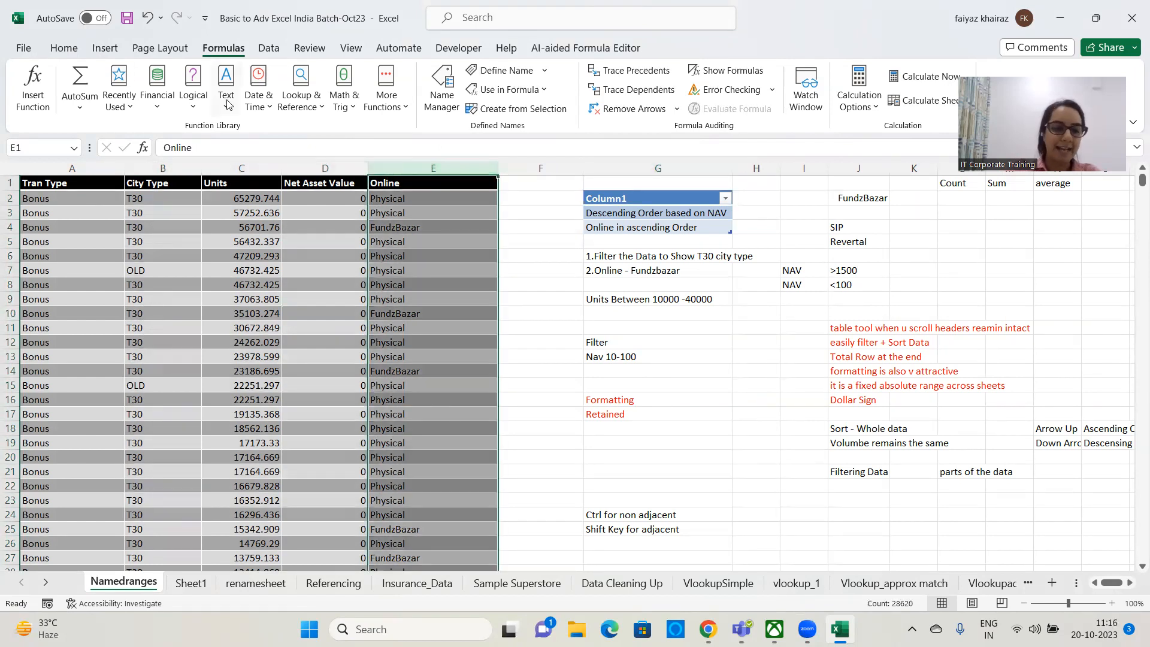
pyautogui.hotkey('ctrl', 't')
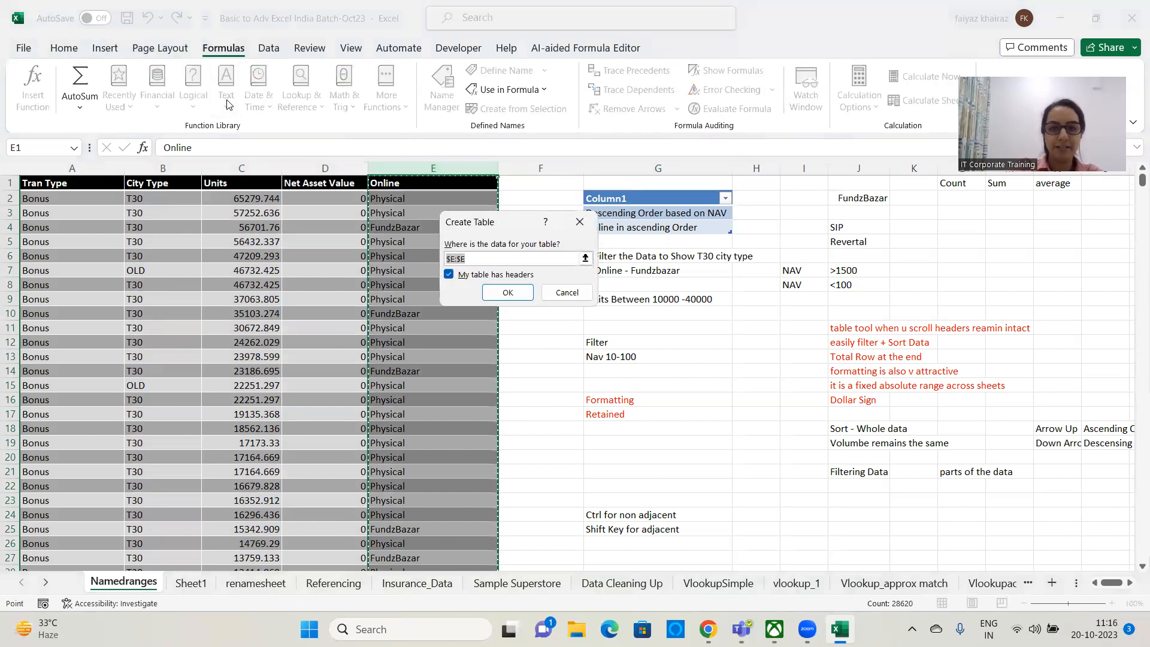
pyautogui.press('Return')
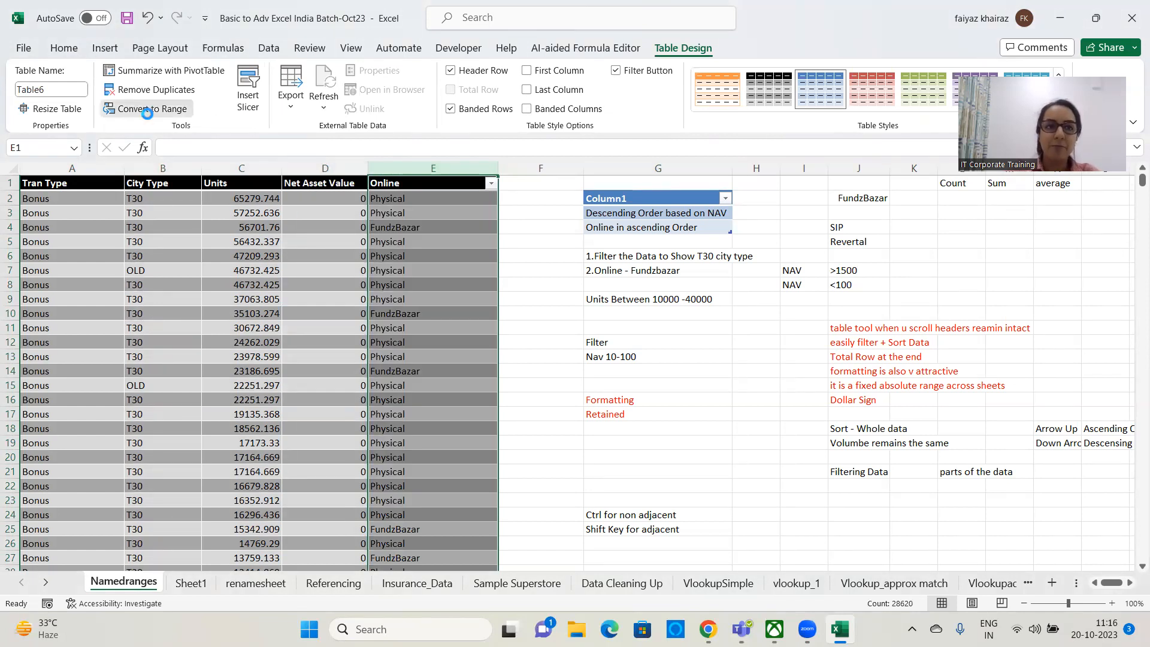
# Step: Convert the Online column's table back to a normal range
pyautogui.click(151, 110)
pyautogui.click(552, 354)
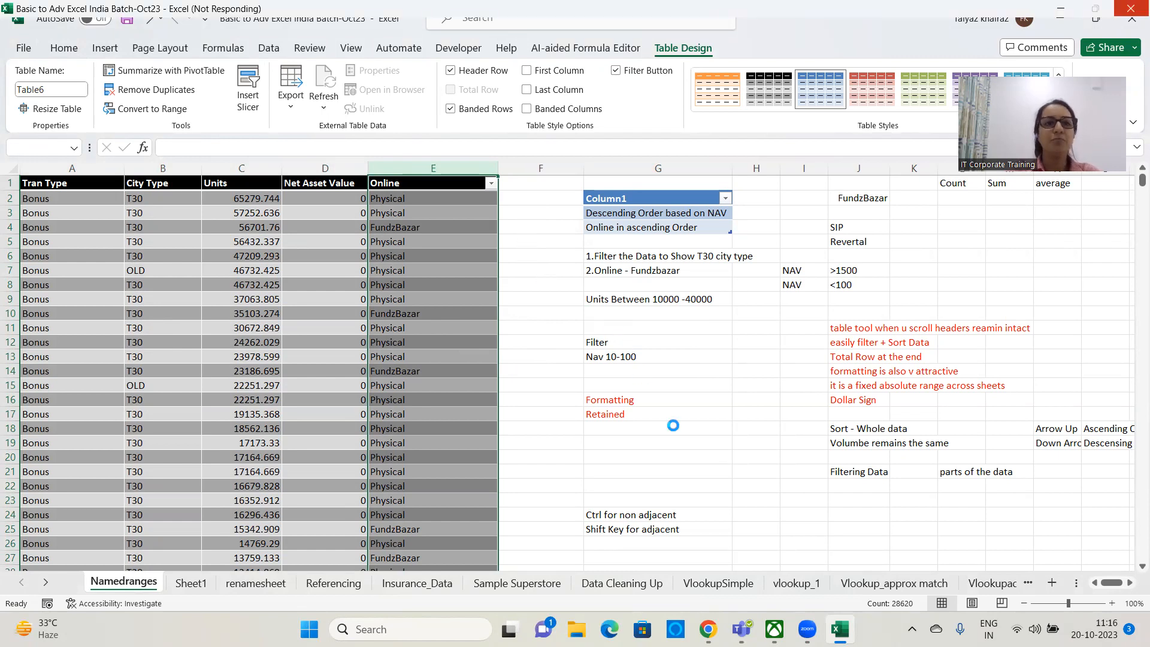
pyautogui.click(517, 227)
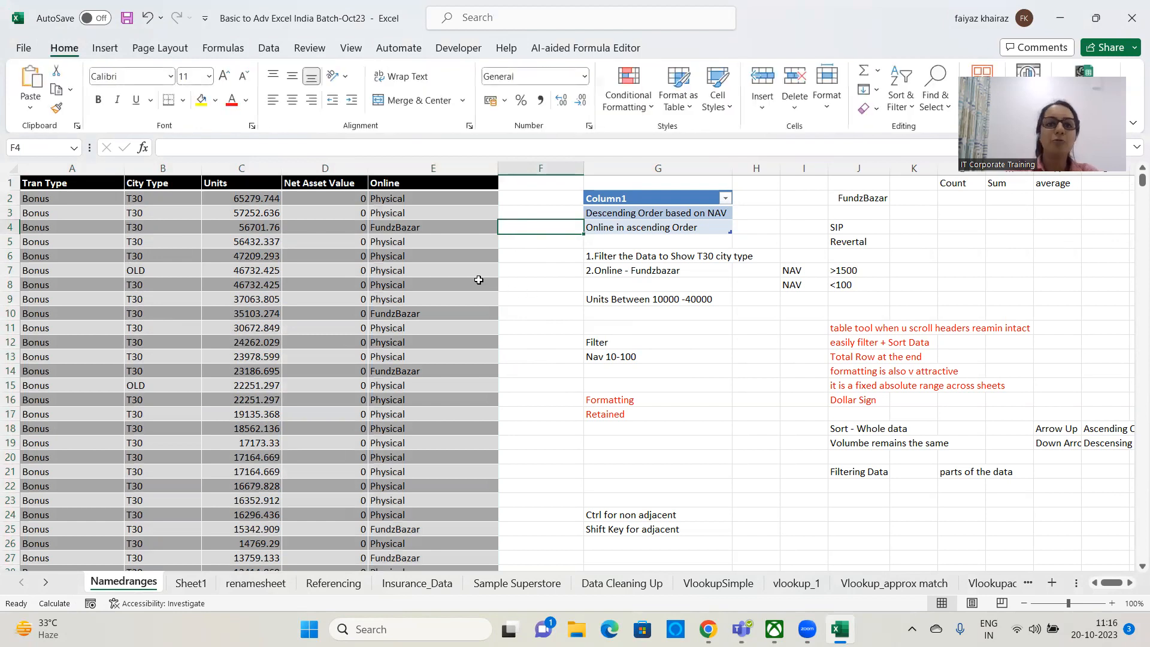
pyautogui.click(442, 262)
pyautogui.moveTo(93, 188); pyautogui.dragTo(527, 204)
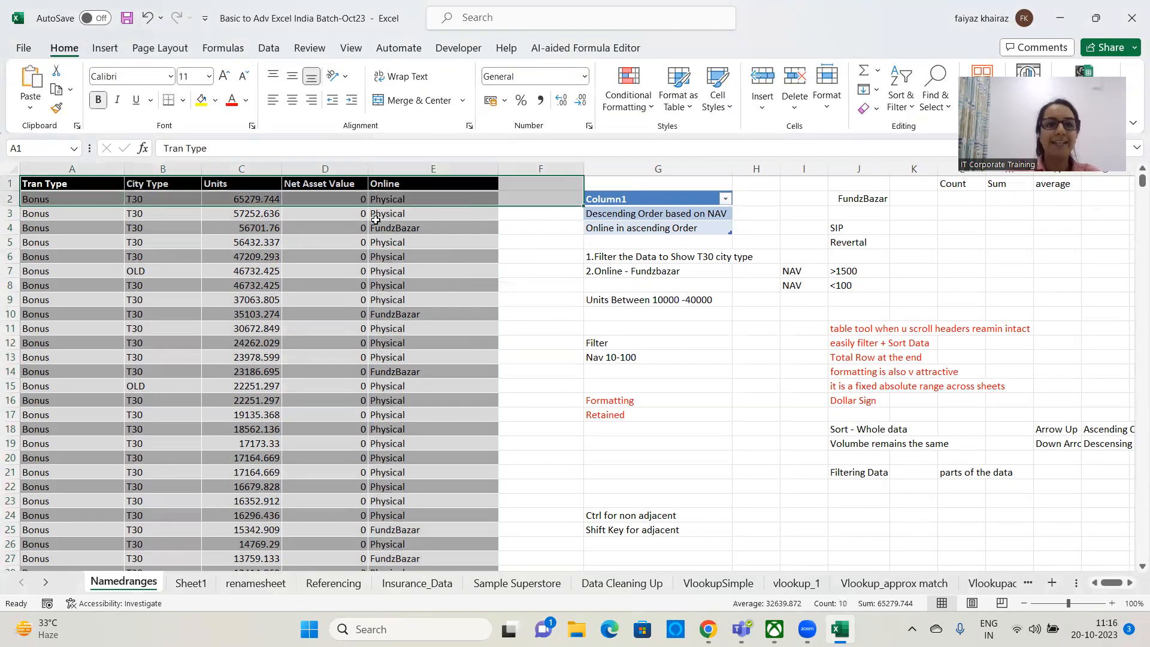
pyautogui.click(461, 258)
pyautogui.click(102, 256)
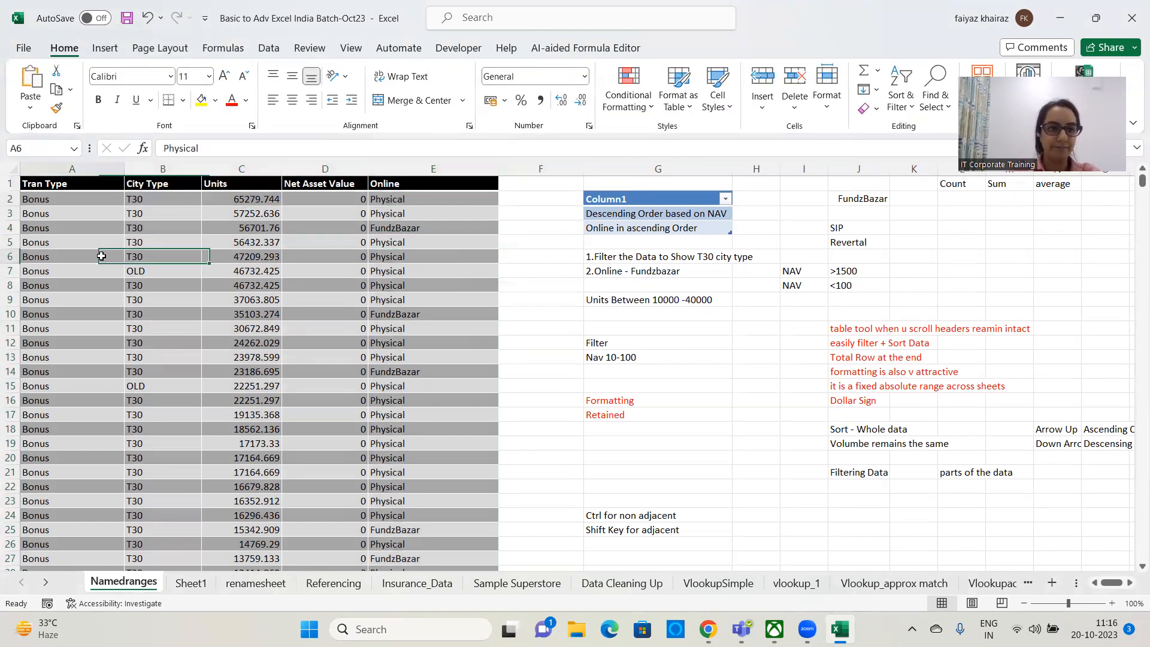
# Step: Create named ranges for every column of the whole data range using only the top row headers as names
pyautogui.hotkey('ctrl', 'a')
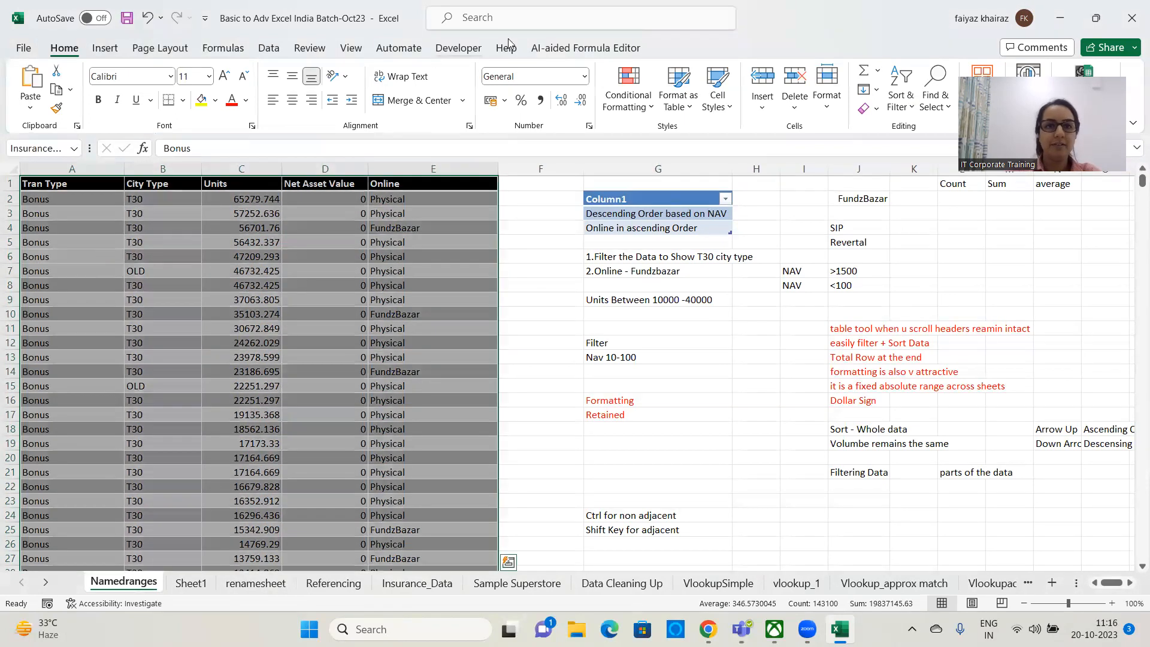
pyautogui.click(219, 49)
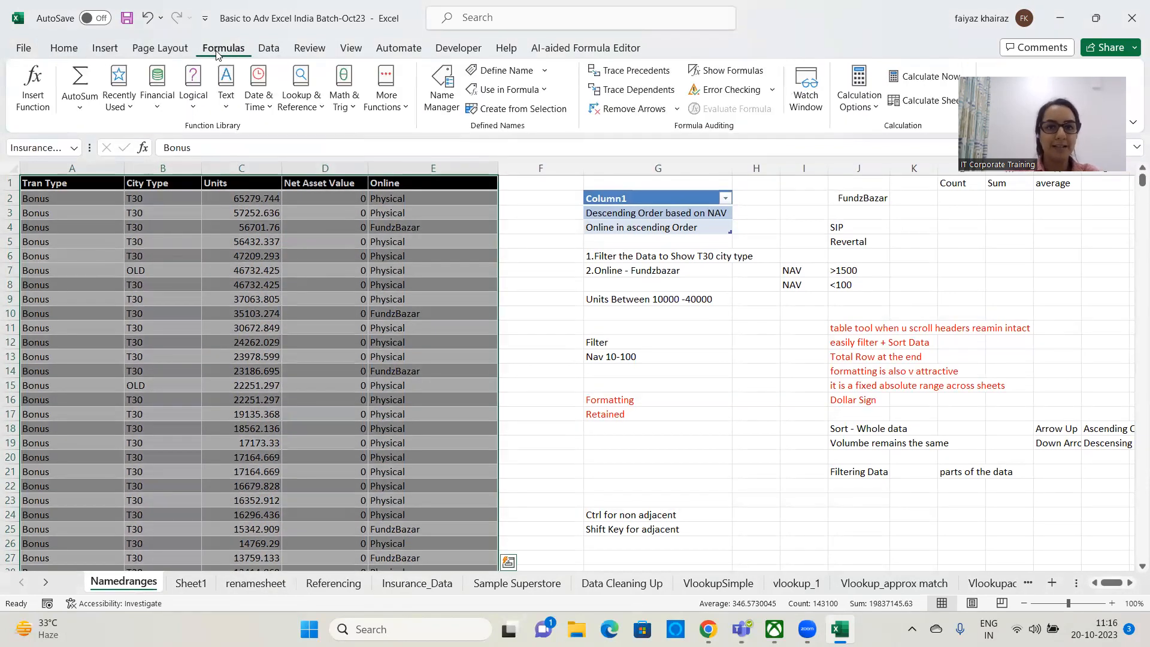
pyautogui.click(523, 109)
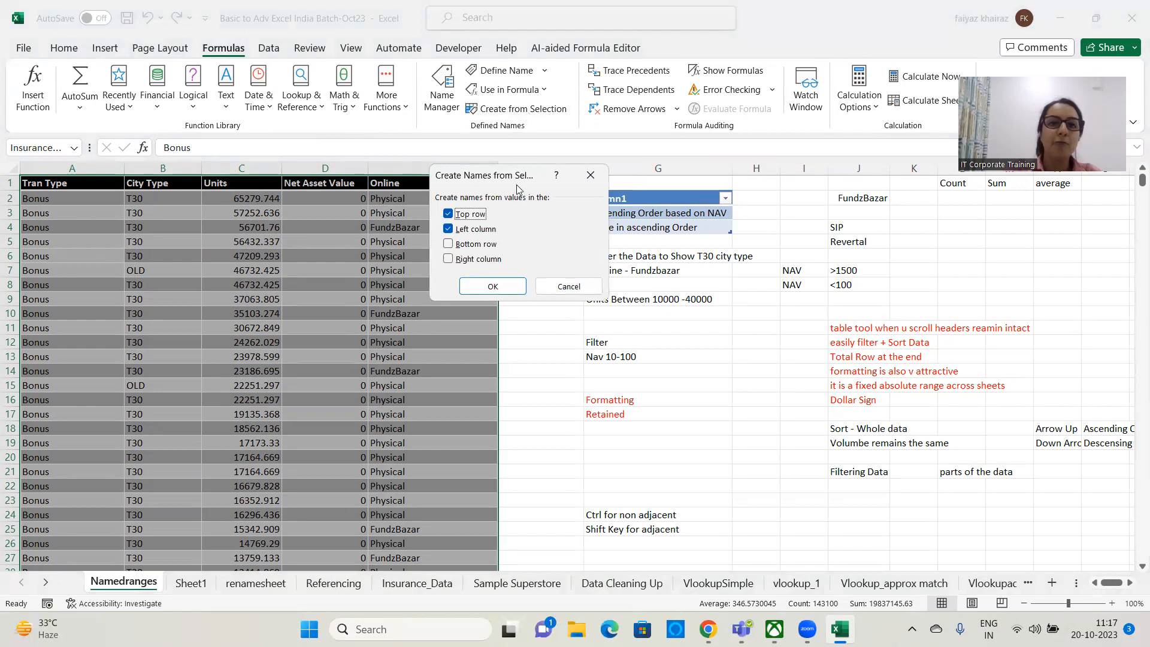
pyautogui.moveTo(519, 180); pyautogui.dragTo(651, 134)
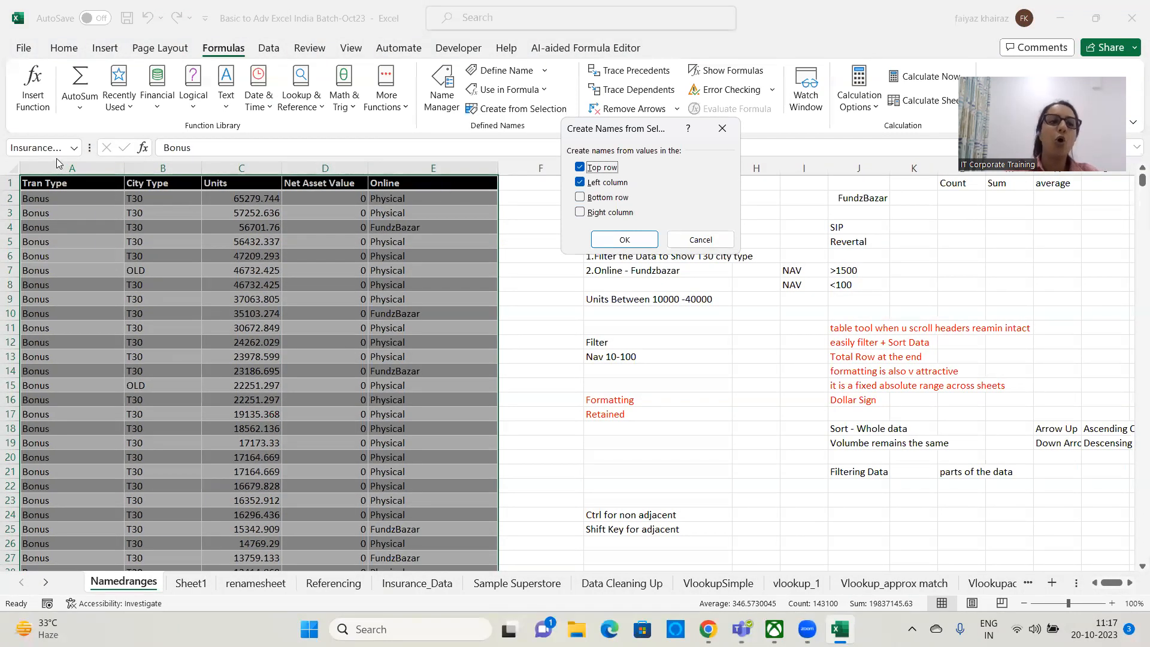
pyautogui.click(580, 182)
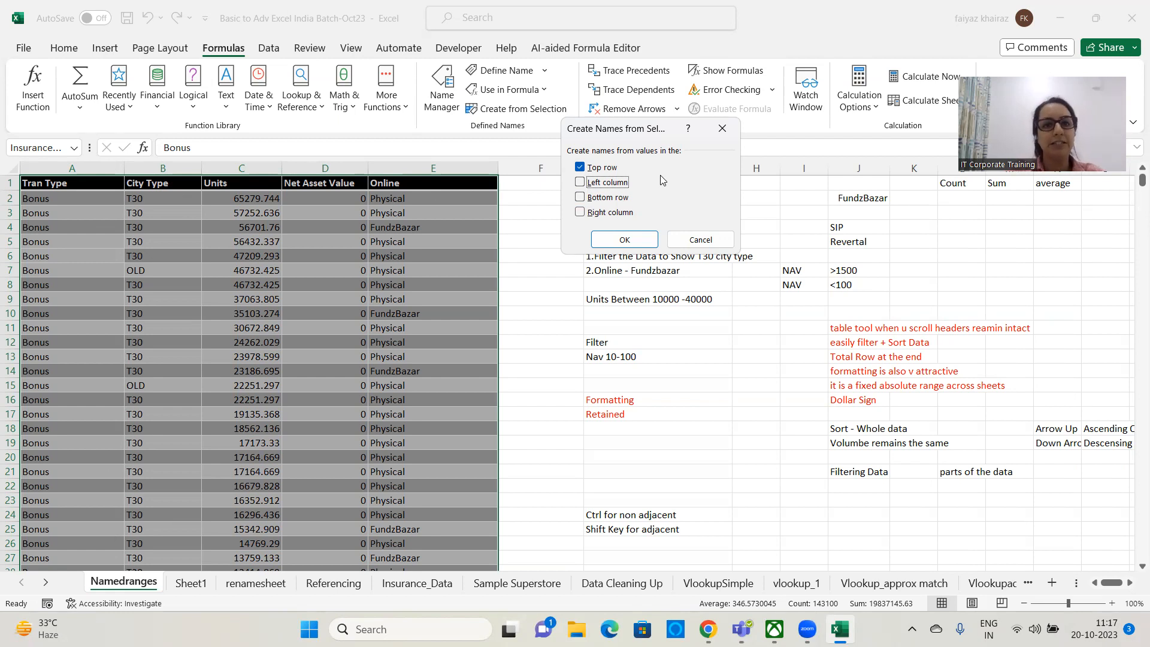
pyautogui.click(650, 241)
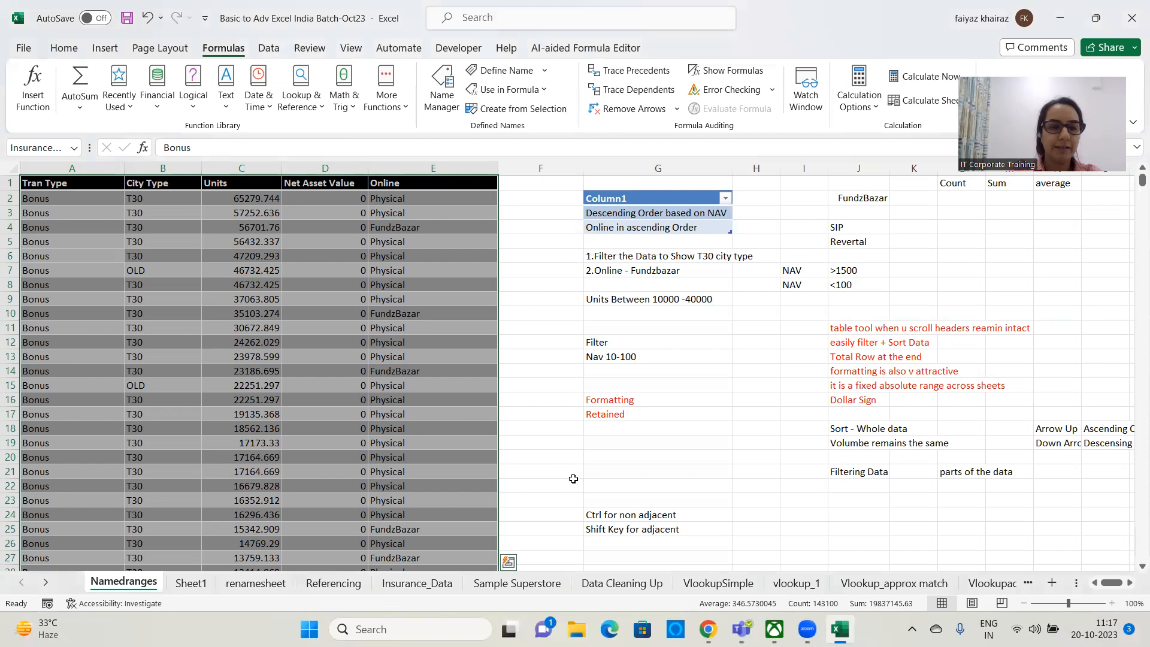
# Step: Jump to the City_Type, InsuranceData1 and Net_Asset_Value named ranges in turn to check which cells each one covers
pyautogui.click(72, 150)
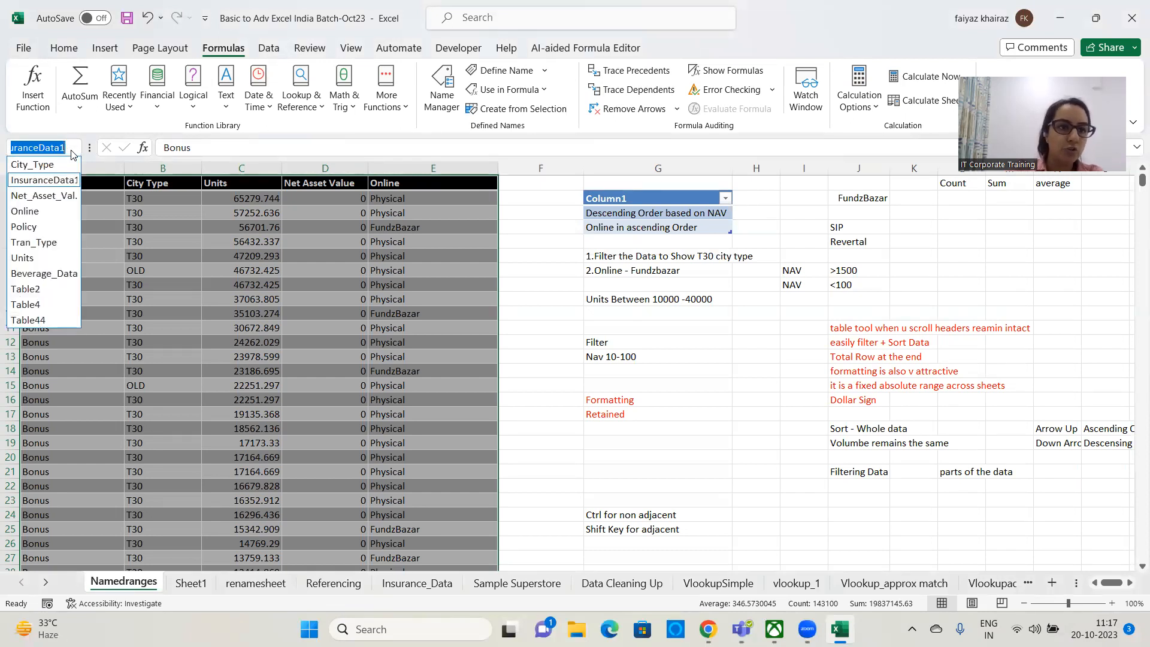
pyautogui.click(32, 164)
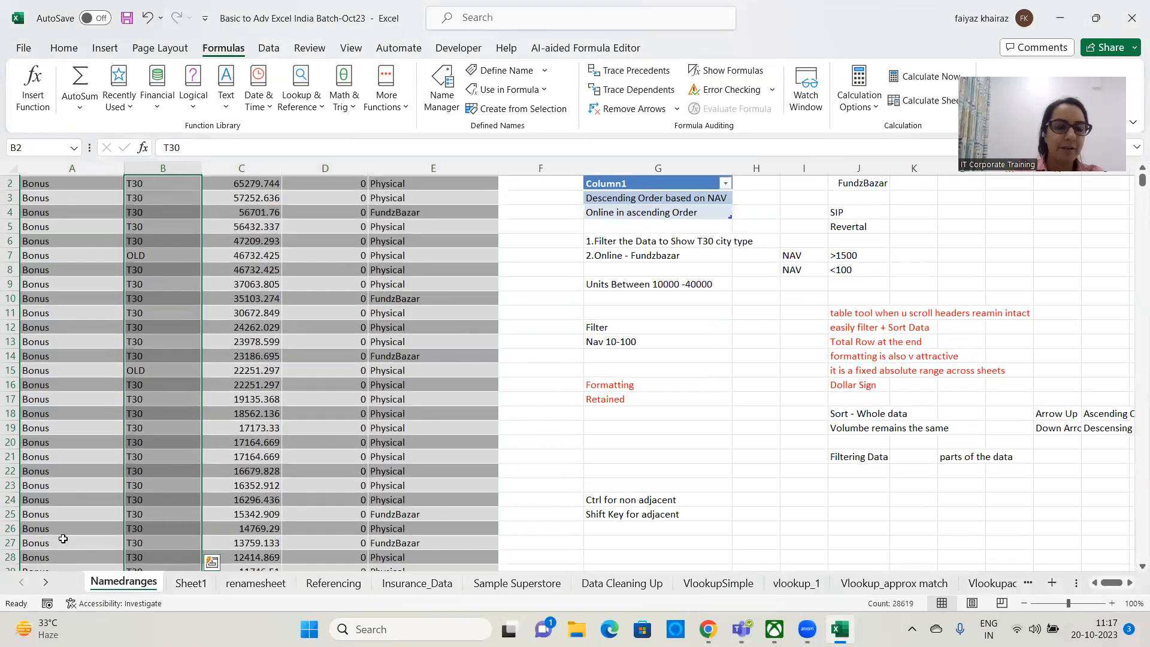
pyautogui.scroll(1, 117, 394)
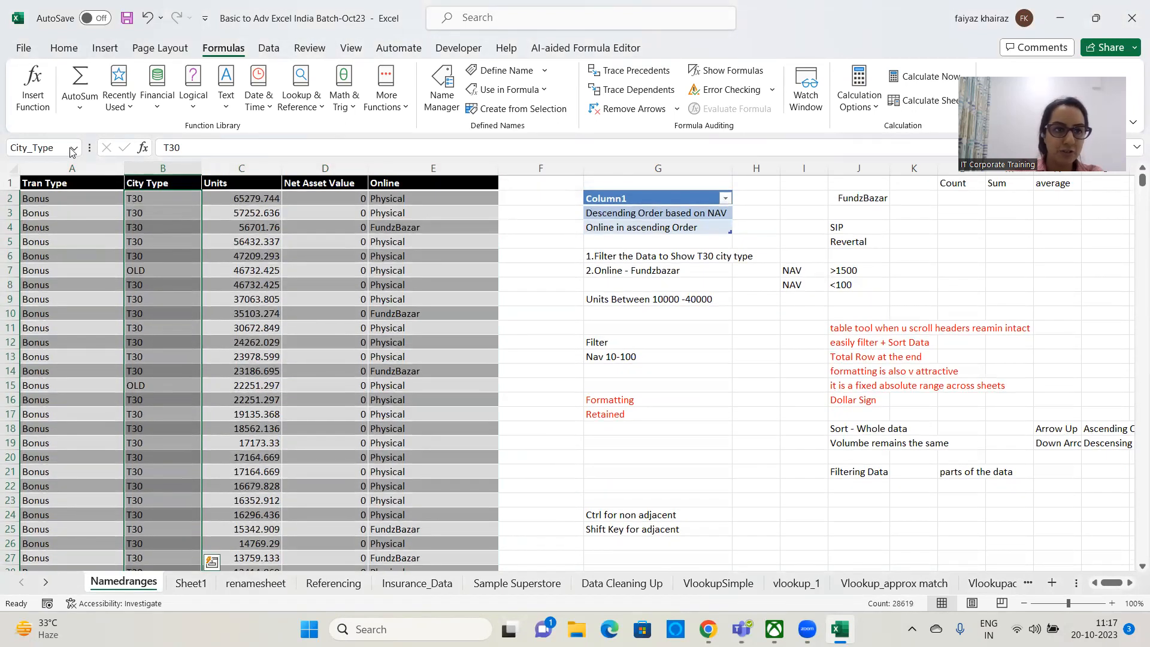
pyautogui.click(73, 149)
pyautogui.click(48, 179)
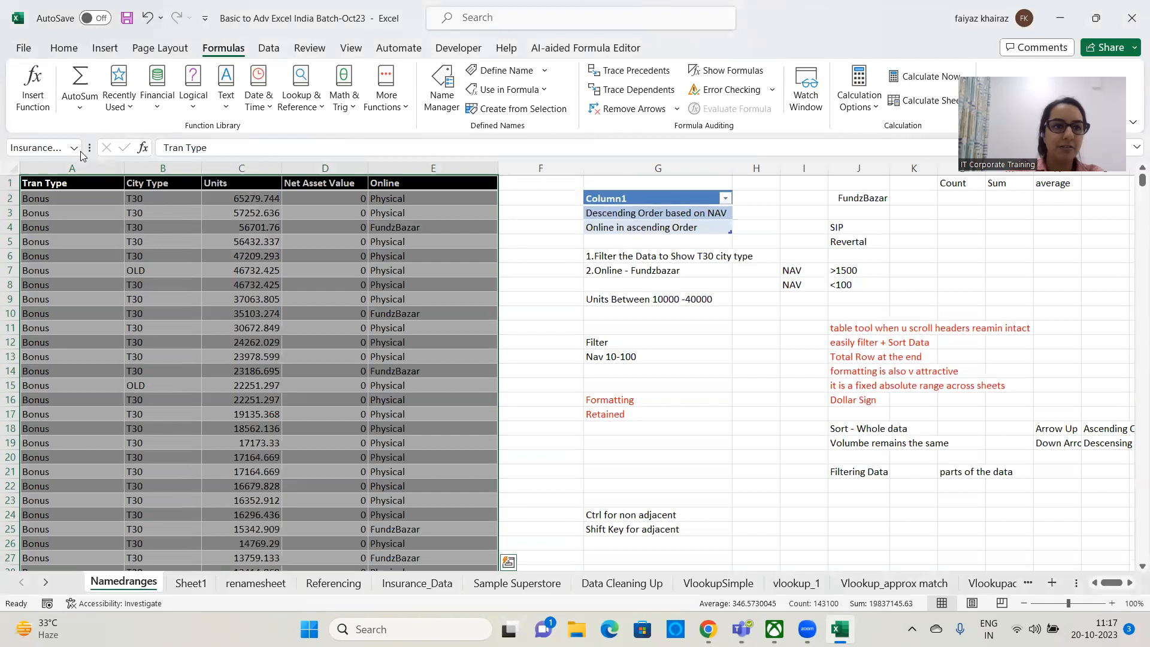
pyautogui.click(75, 148)
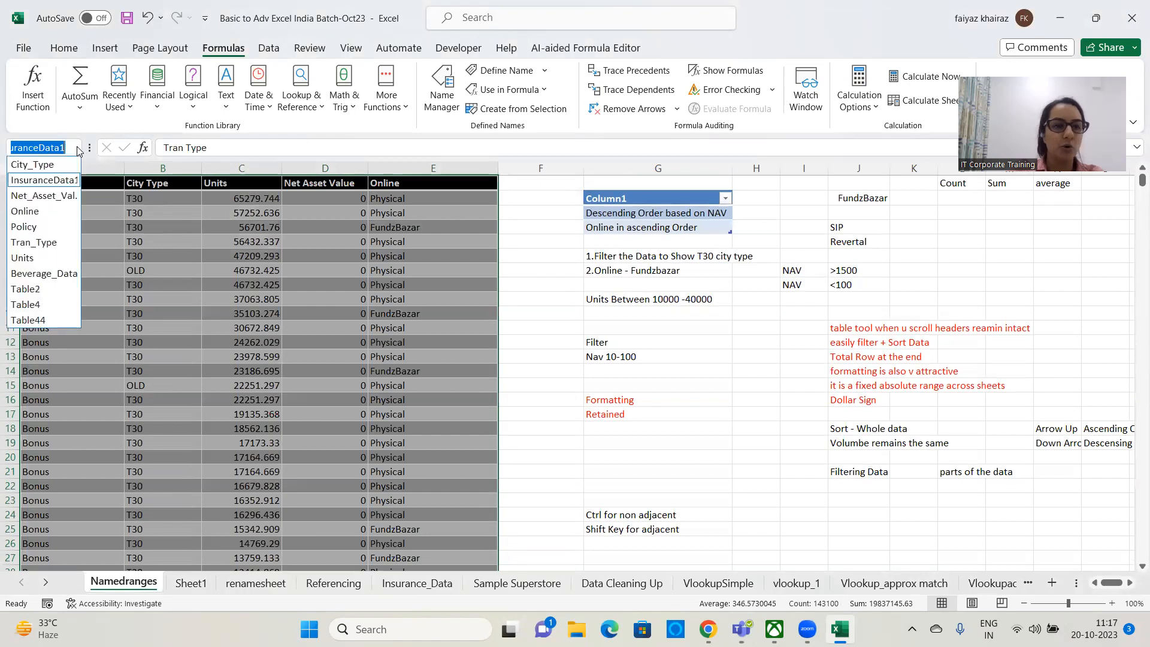
pyautogui.click(43, 196)
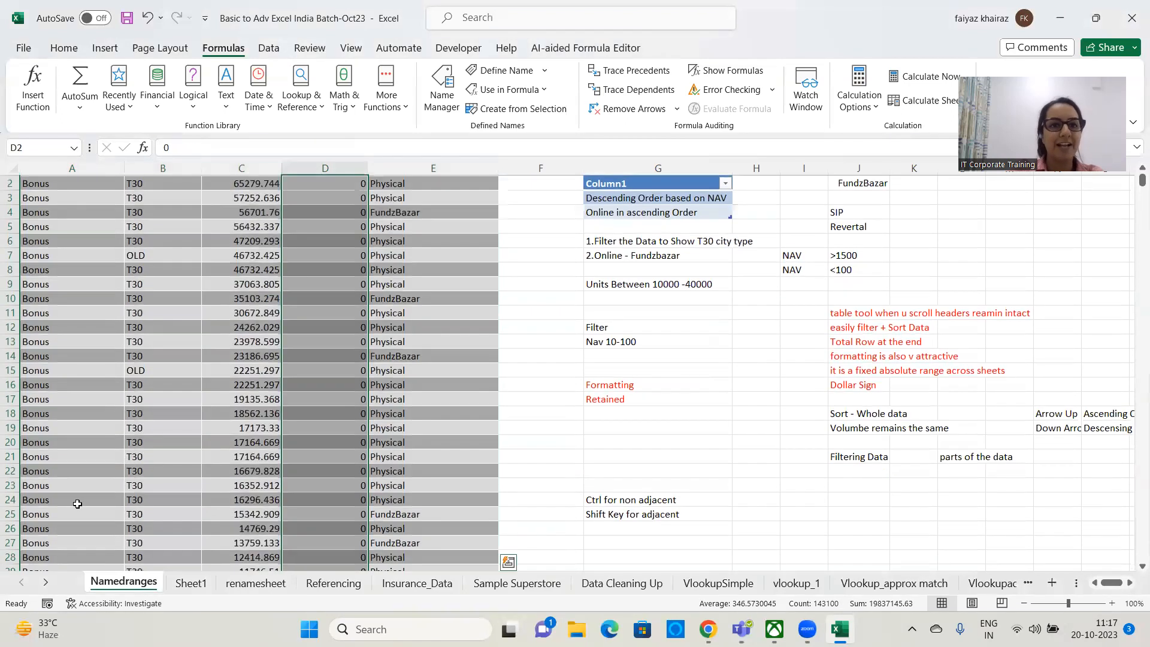
# Step: Go to the Online, Policy and Tran_Type named ranges in turn to check their cells
pyautogui.click(74, 148)
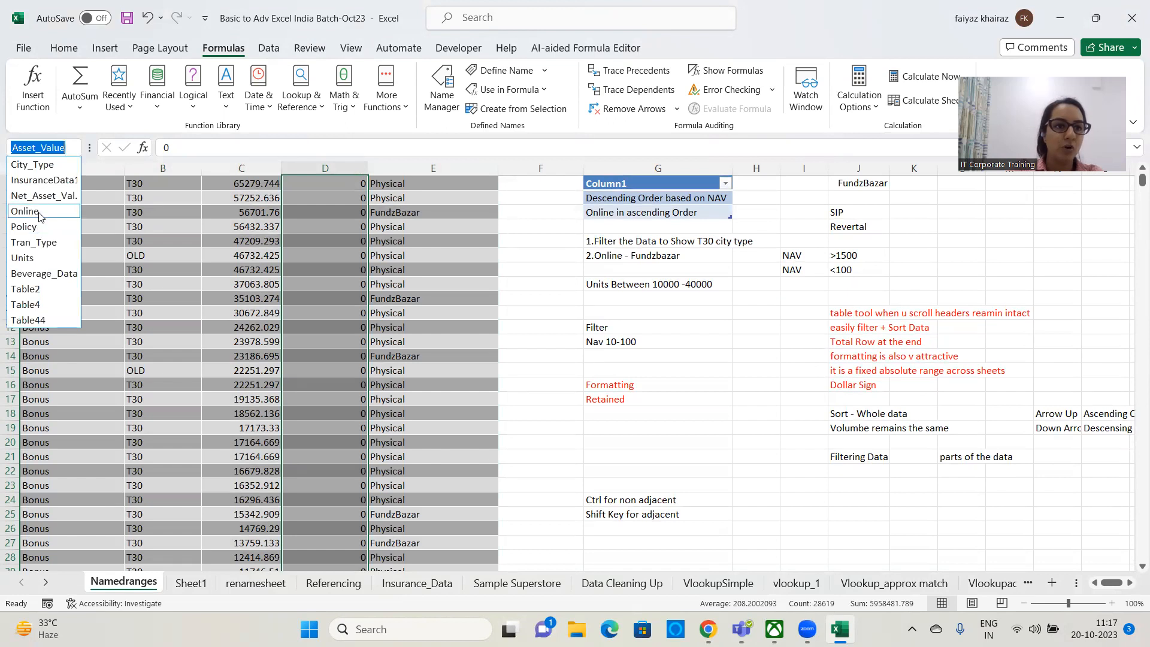
pyautogui.click(39, 212)
pyautogui.click(74, 148)
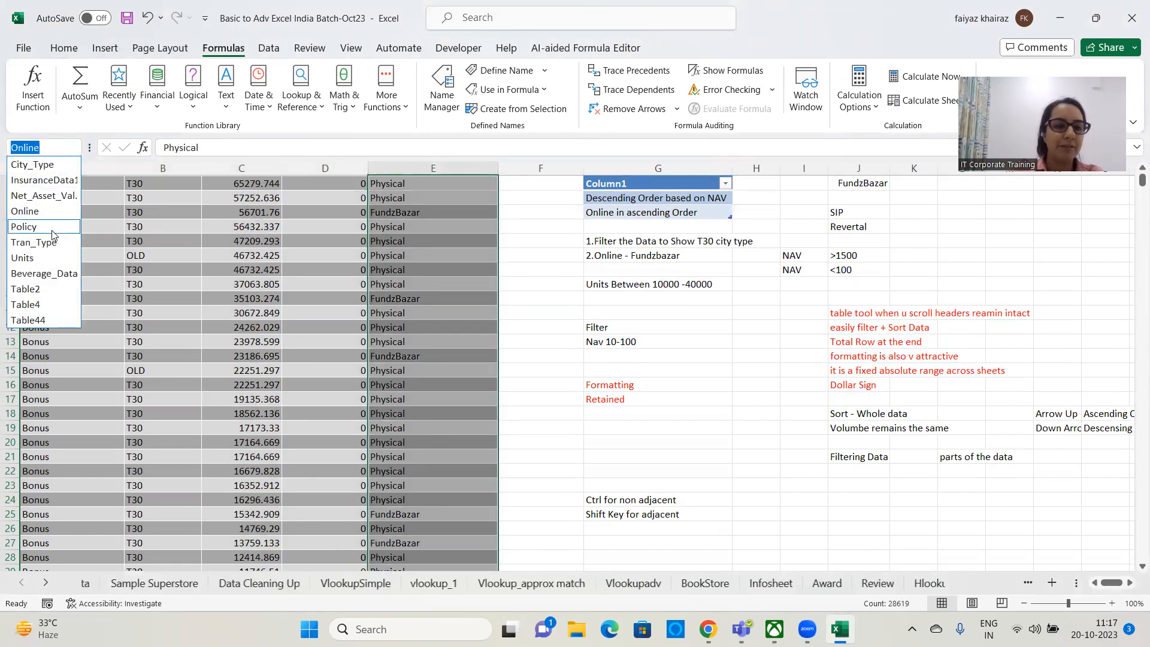
pyautogui.click(52, 227)
pyautogui.click(73, 150)
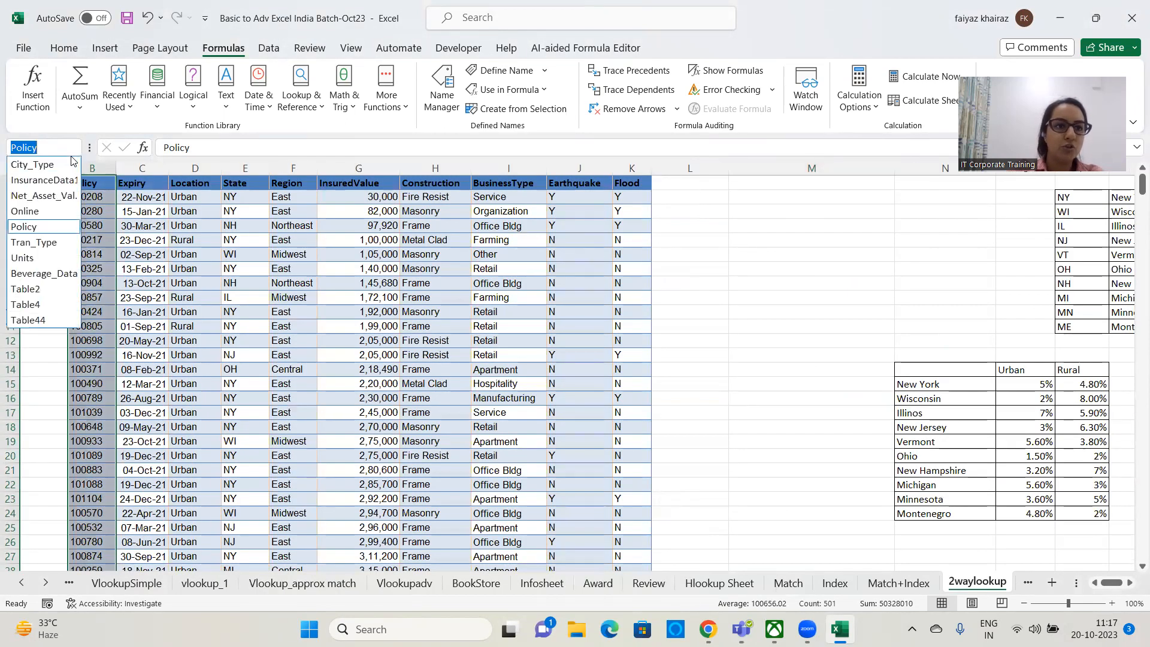
pyautogui.click(39, 247)
pyautogui.scroll(1, 232, 313)
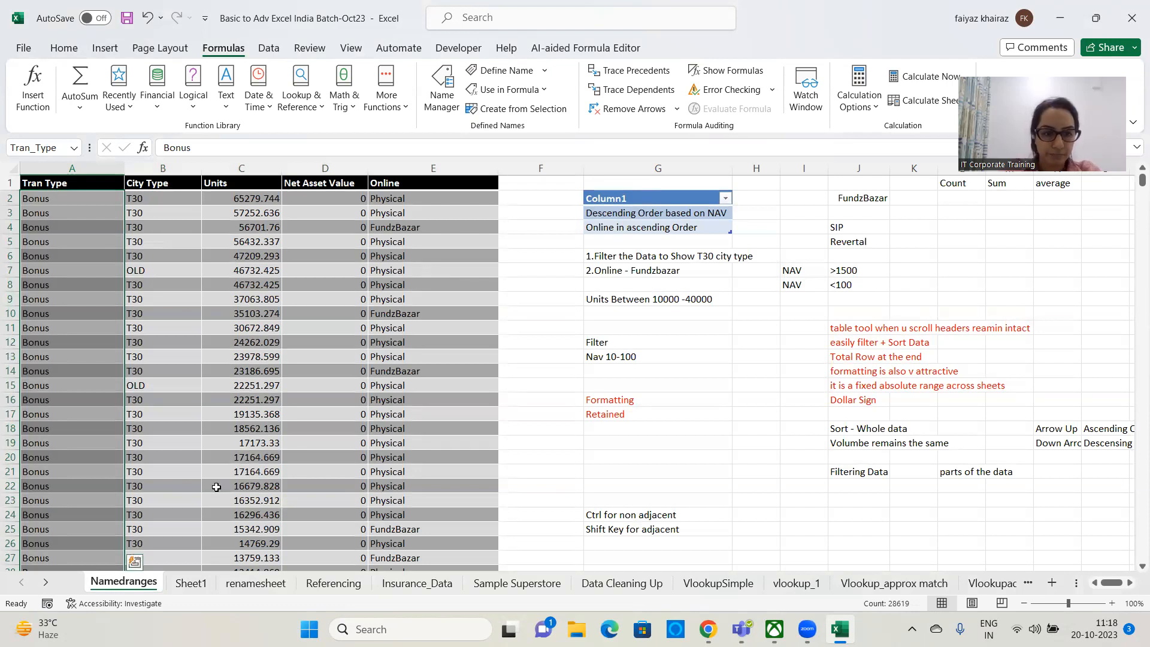
# Step: On the renamesheet sheet, enter "Create from Selection to make Batch named ranges" in F10 under Name Range
pyautogui.click(191, 583)
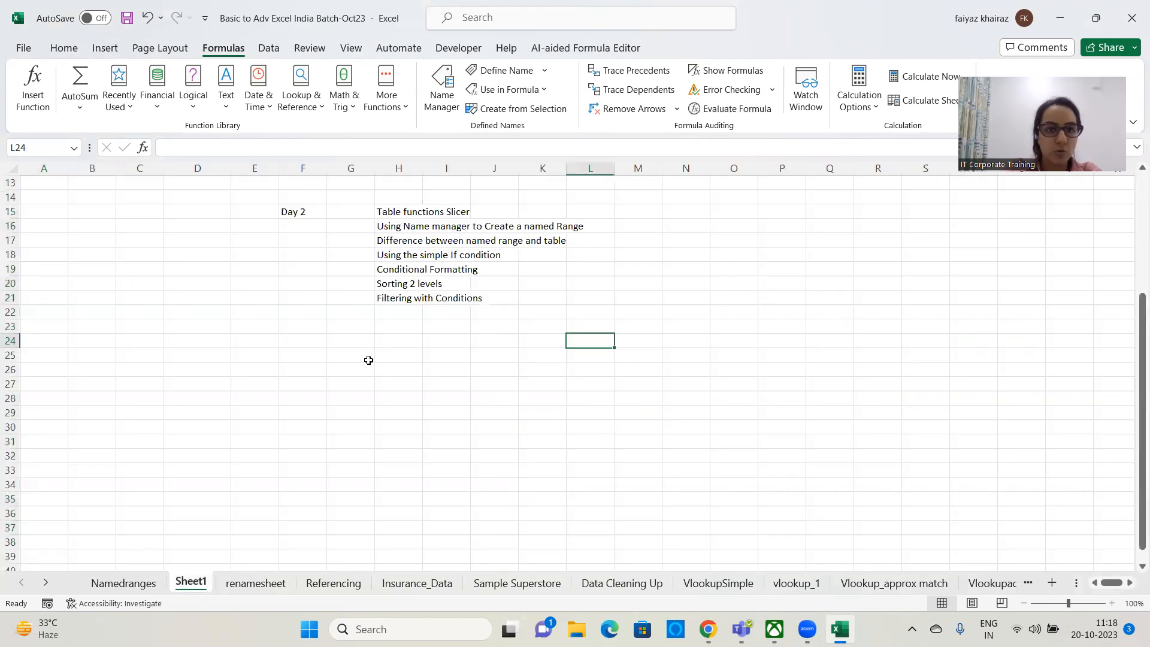
pyautogui.click(231, 584)
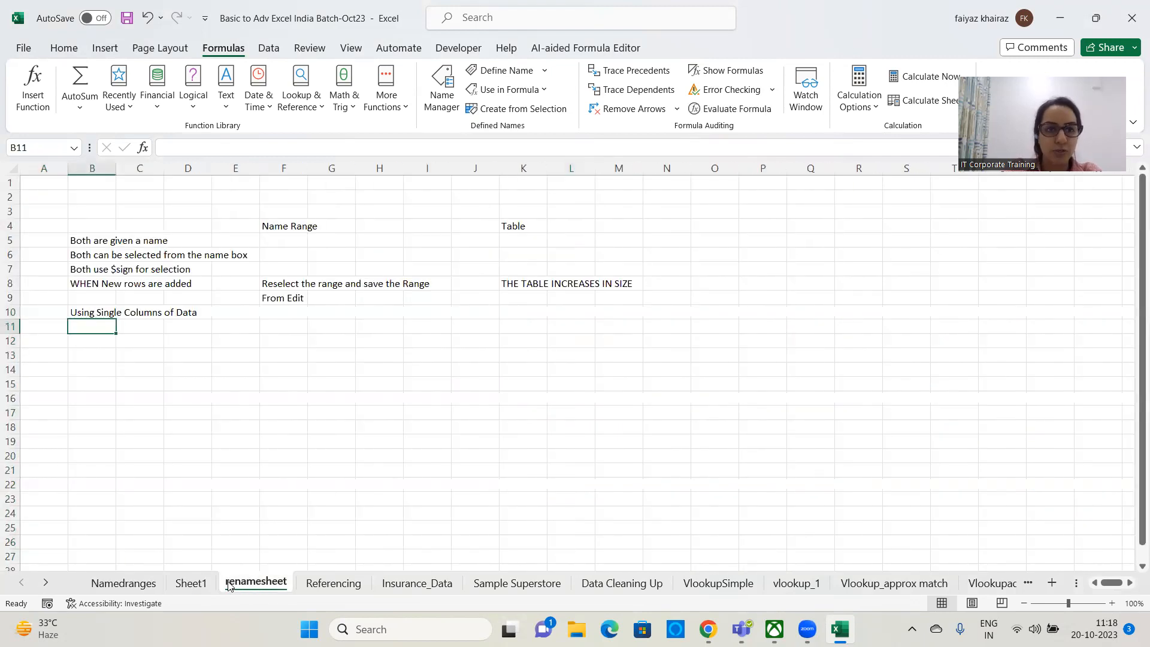
pyautogui.click(300, 313)
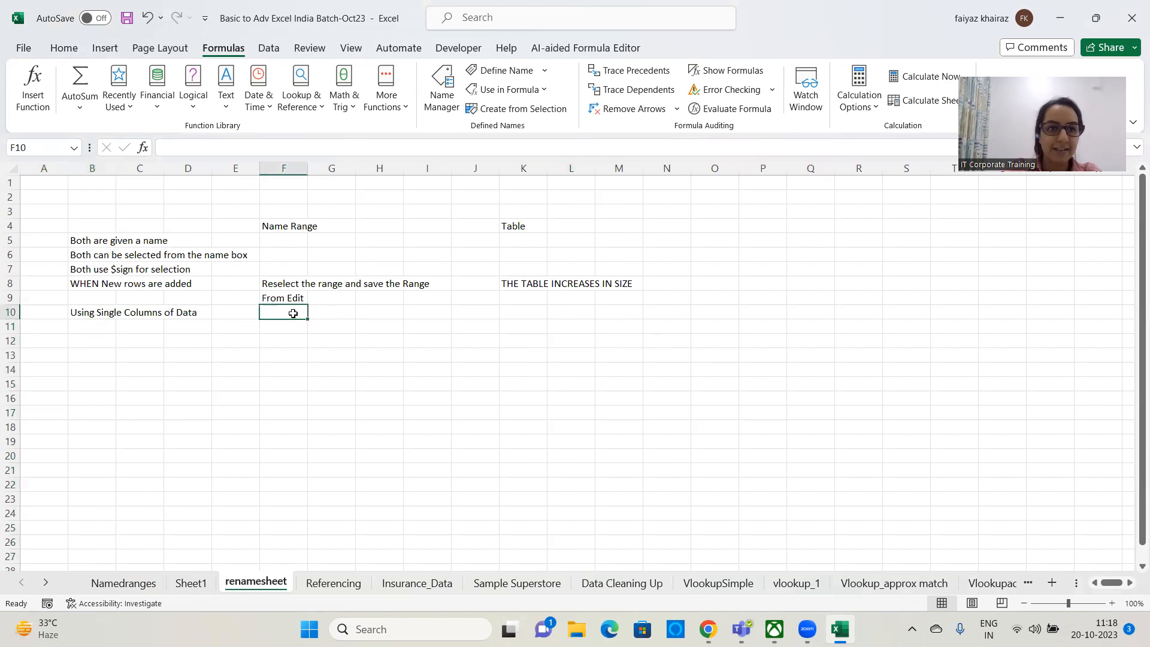
pyautogui.write('Create')
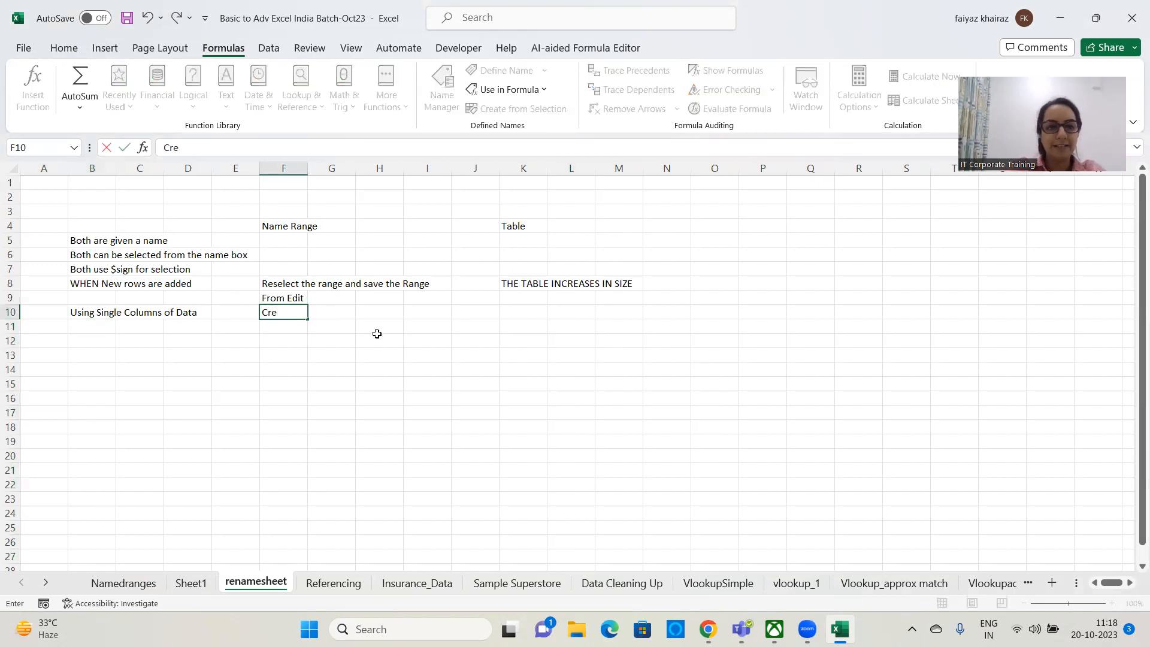
pyautogui.write('S')
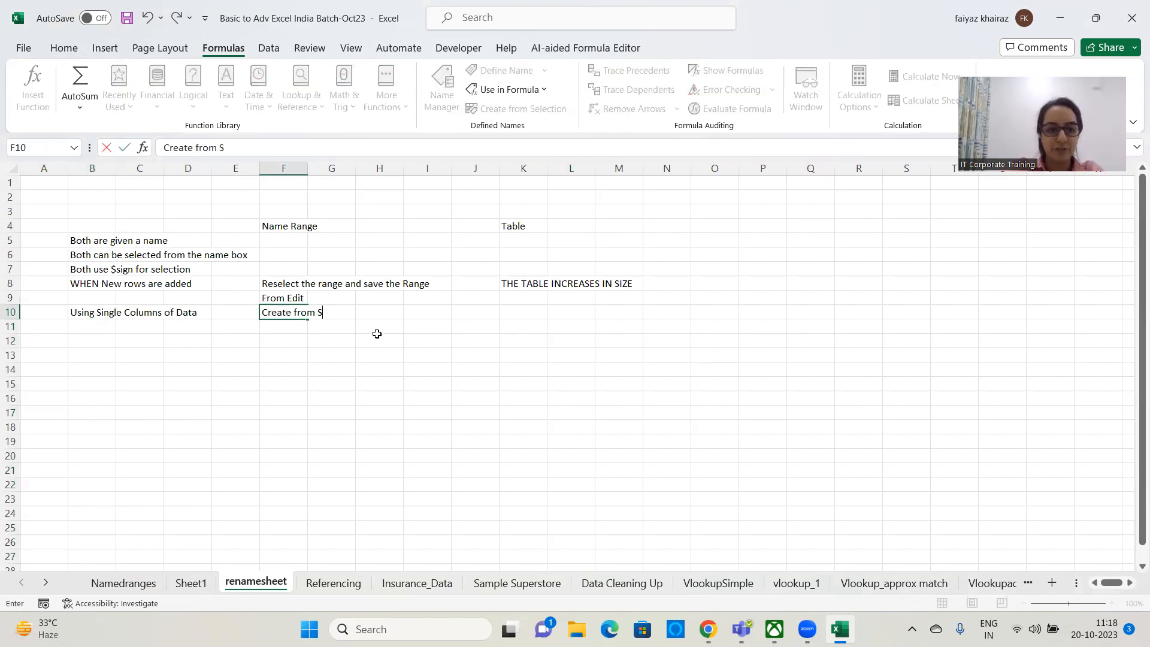
pyautogui.write('election to make Batch named ranges')
pyautogui.press('Tab')
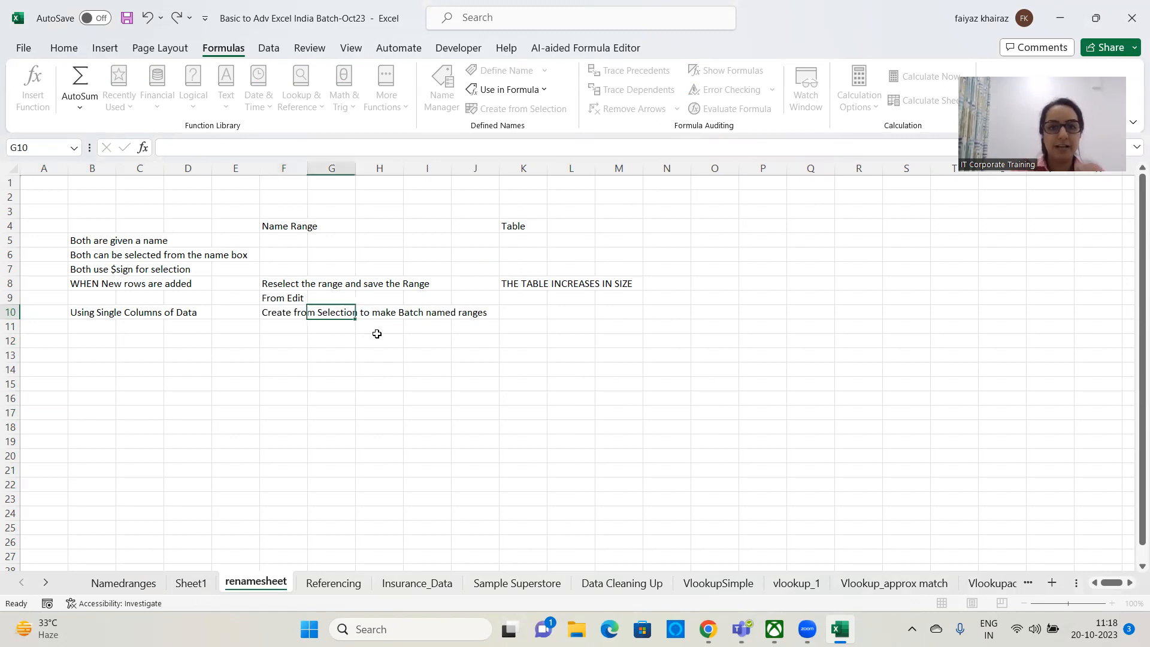
# Step: Enter "Individually Selection and create Tables" in K10 under the Table heading
pyautogui.press('Right')
pyautogui.press('Right')
pyautogui.press('Right')
pyautogui.press('Right')
pyautogui.press('Left')
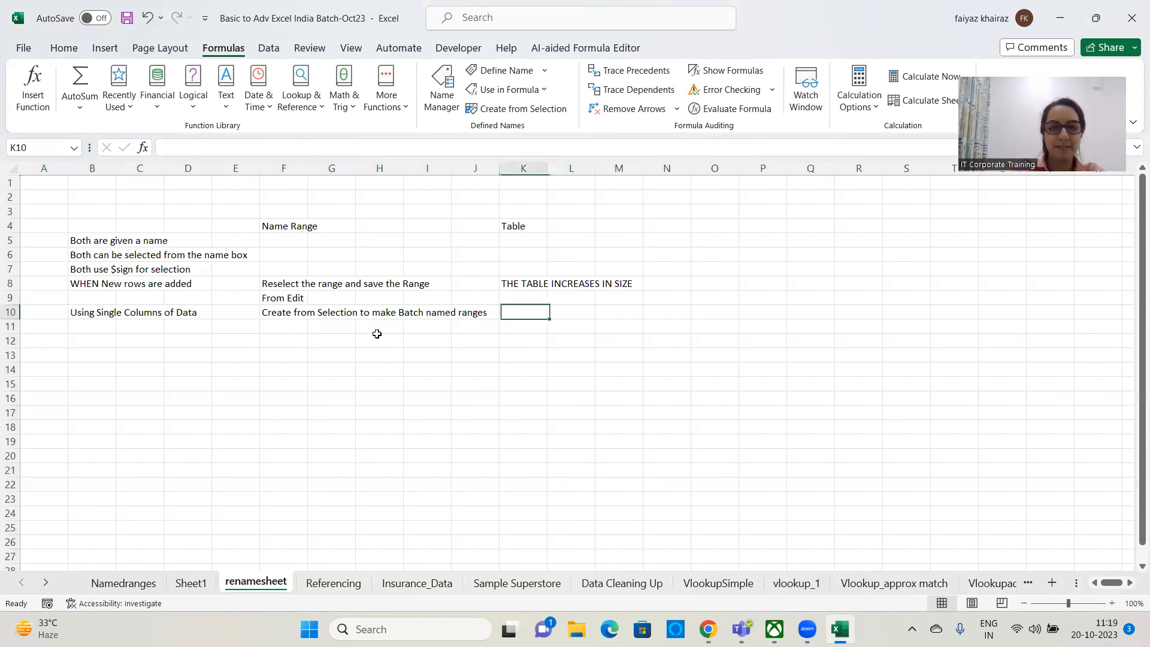
pyautogui.write('Indi')
pyautogui.write('c')
pyautogui.press('BackSpace')
pyautogui.press('BackSpace')
pyautogui.write('vdu')
pyautogui.press('BackSpace')
pyautogui.press('BackSpace')
pyautogui.write('idually')
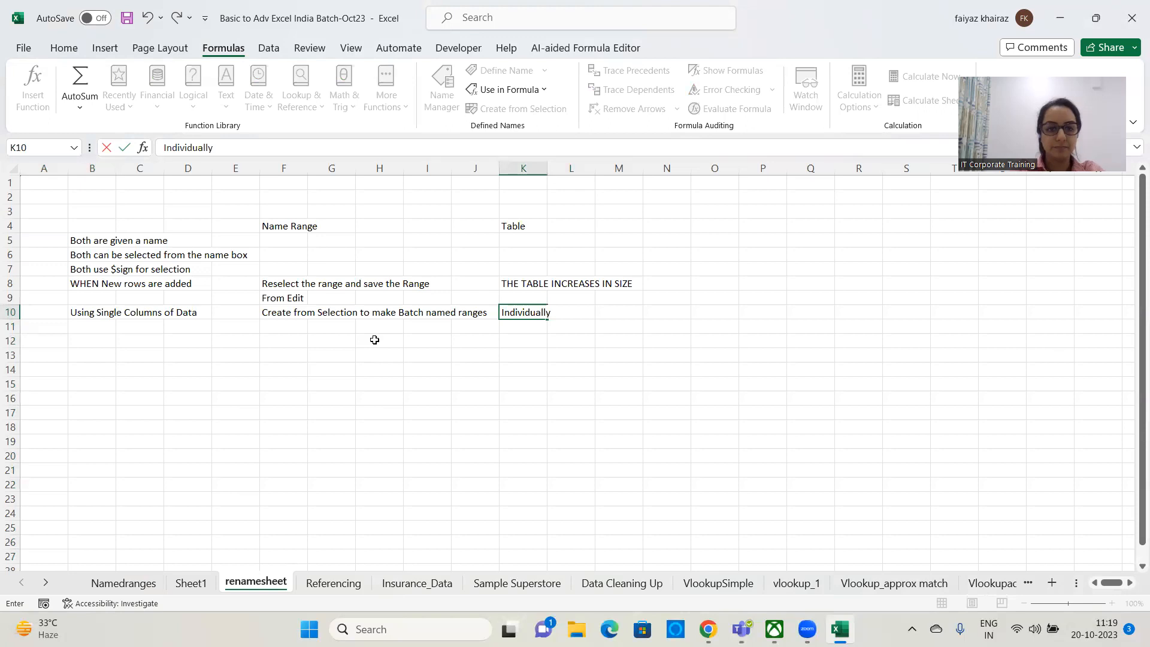
pyautogui.write(' Selection and create Tables')
pyautogui.click(150, 370)
pyautogui.click(122, 352)
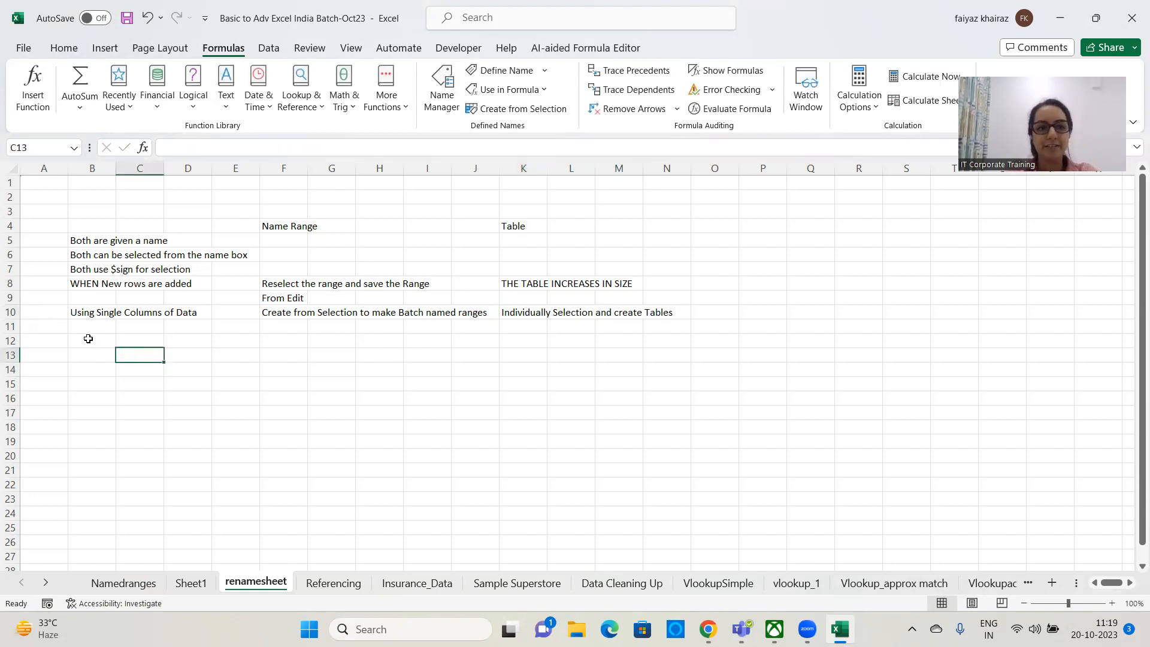
# Step: Try Create from Selection again on the Namedranges data, with only the top row option for the whole range, and cancel it
pyautogui.click(127, 583)
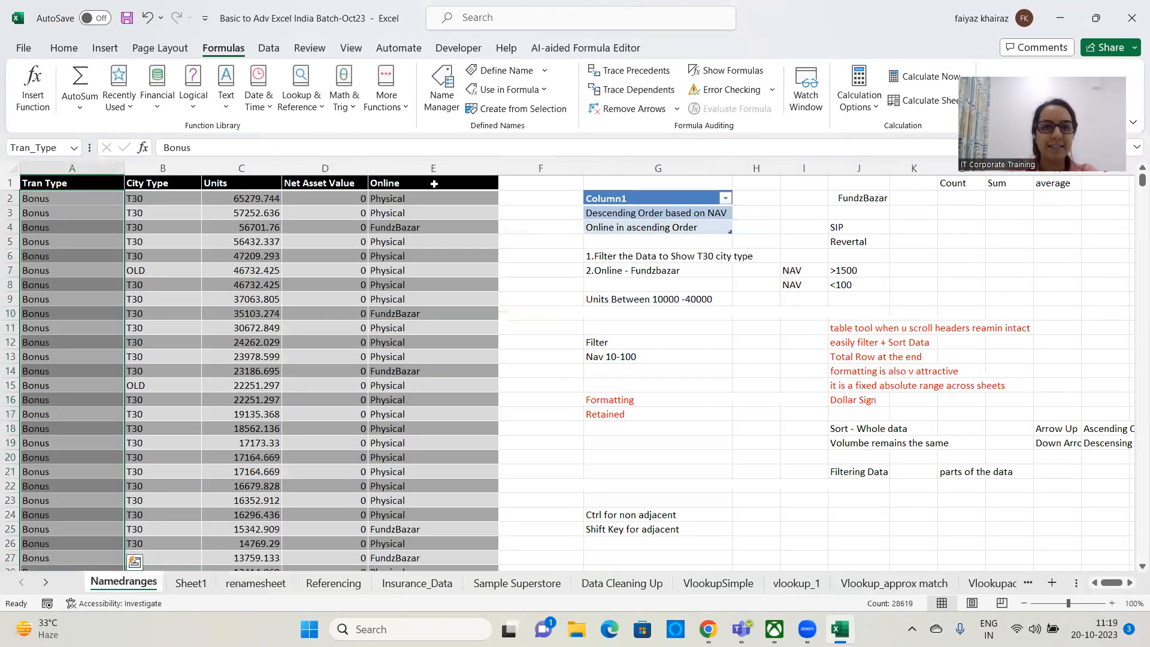
pyautogui.click(81, 258)
pyautogui.click(517, 110)
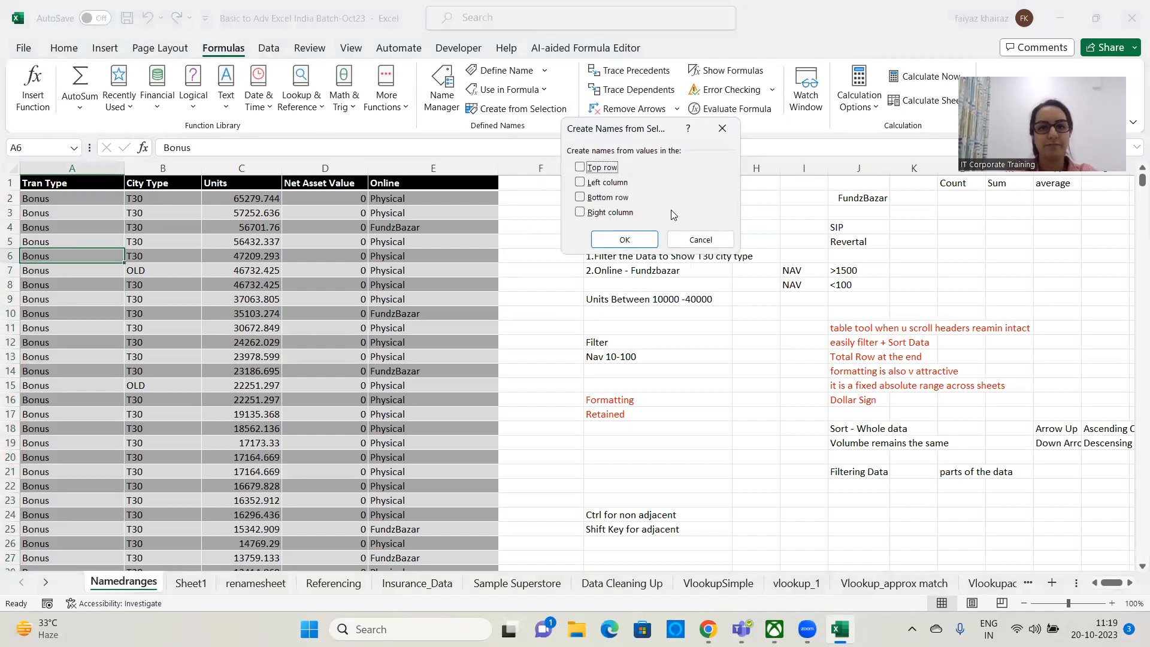
pyautogui.click(680, 240)
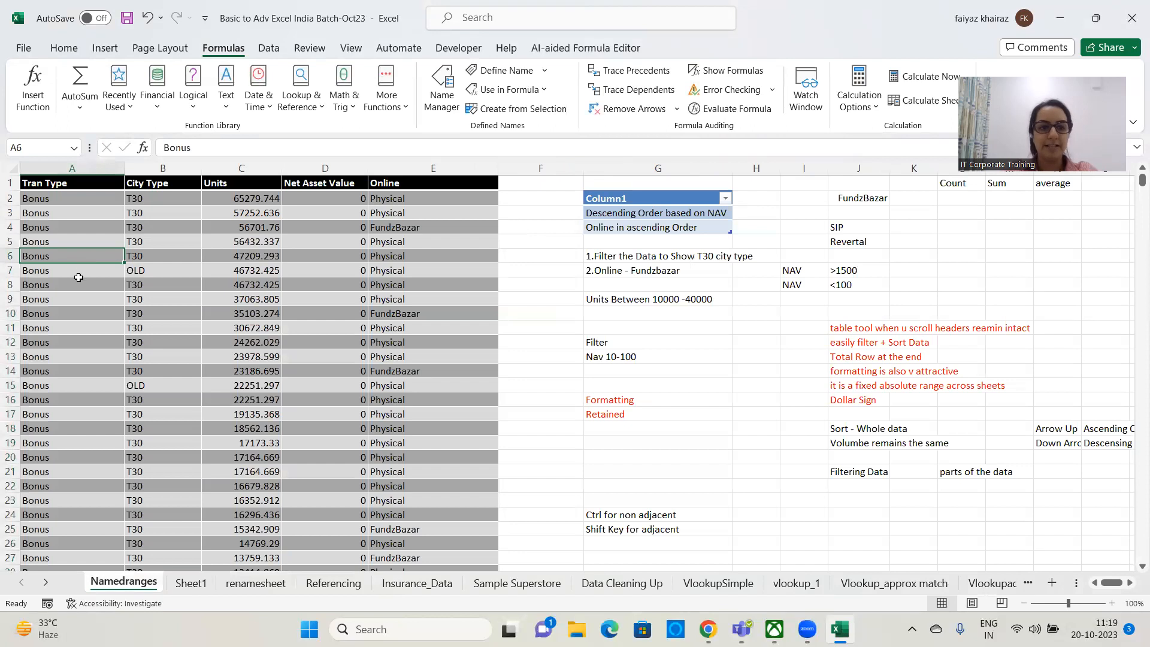
pyautogui.hotkey('ctrl', 'a')
pyautogui.click(535, 119)
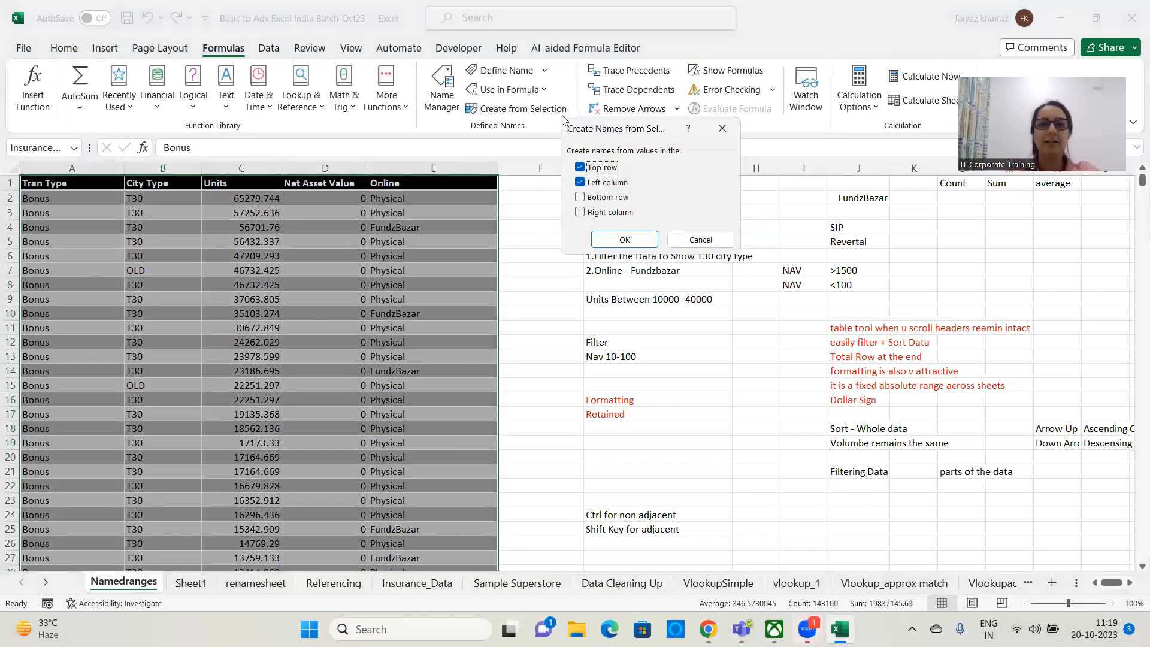
pyautogui.click(580, 184)
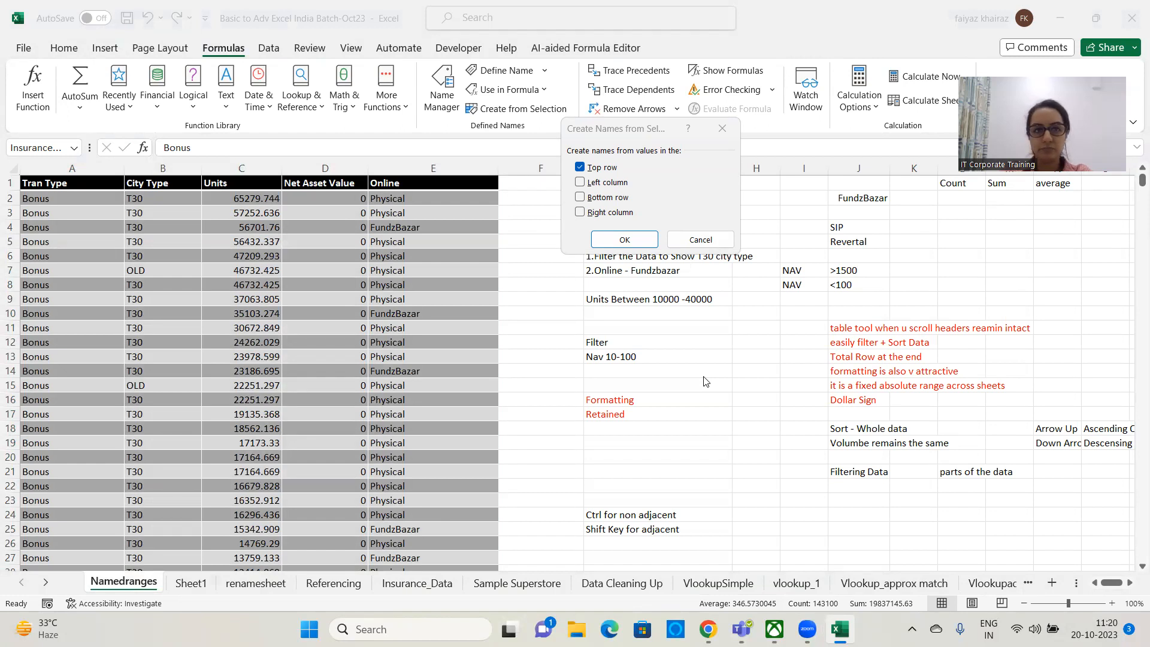
pyautogui.click(700, 240)
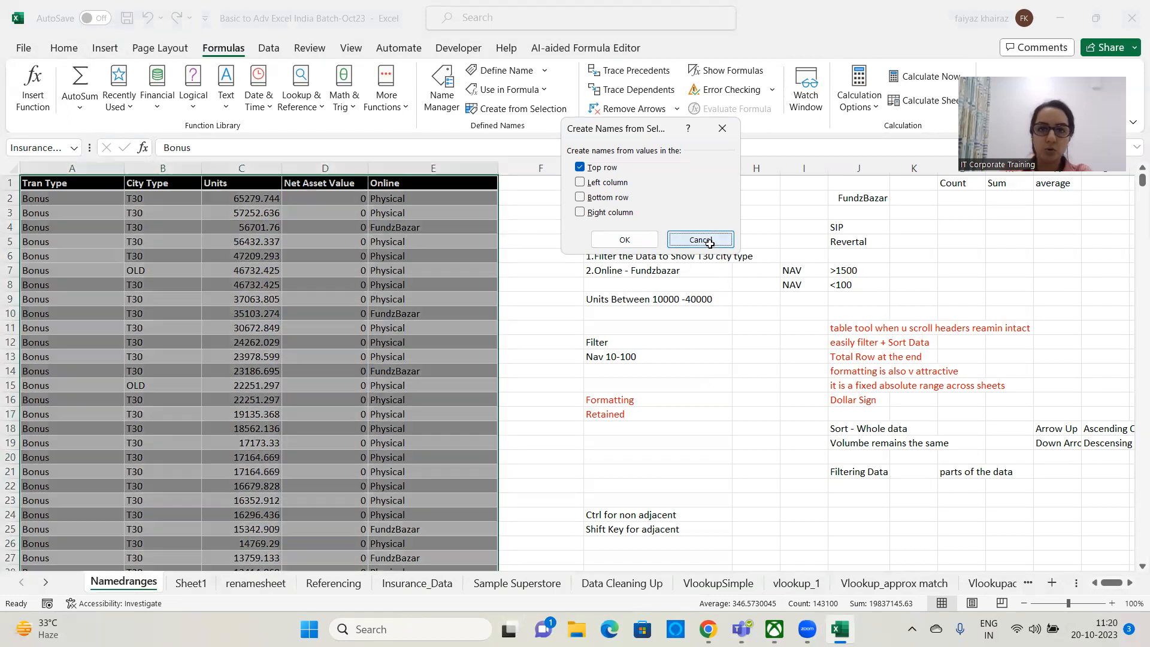
# Step: On the renamesheet sheet, add the comparison row label "Deleting them" in B12
pyautogui.click(244, 585)
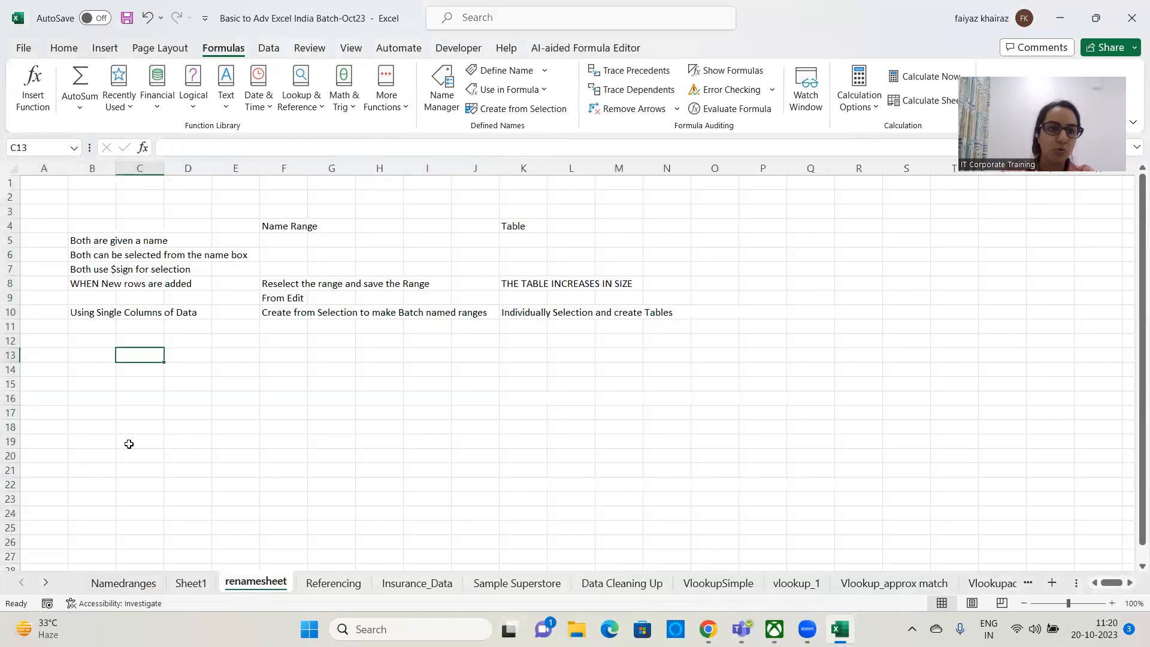
pyautogui.click(86, 328)
pyautogui.click(87, 341)
pyautogui.write('Delet')
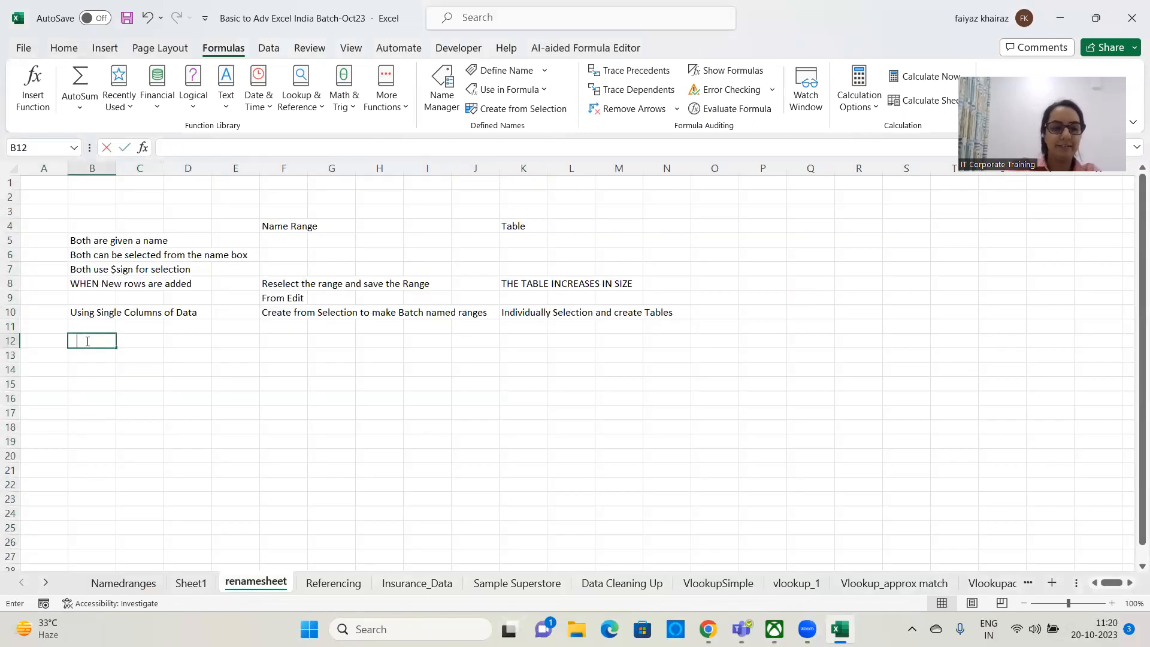
pyautogui.write('ing them')
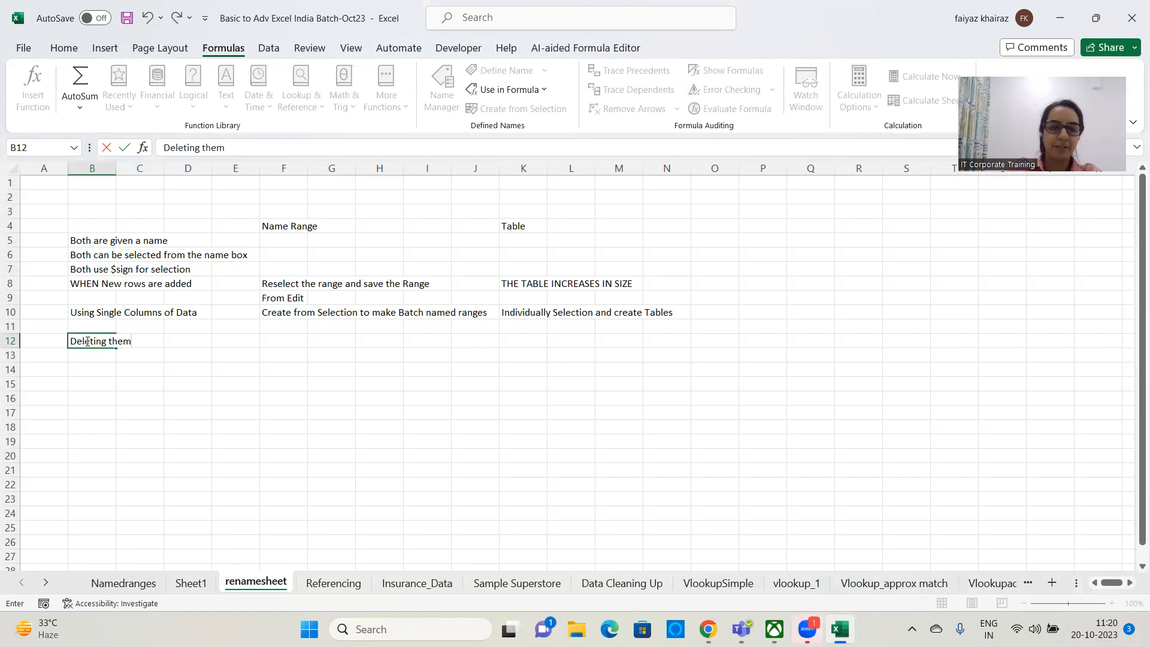
pyautogui.click(266, 394)
pyautogui.click(530, 338)
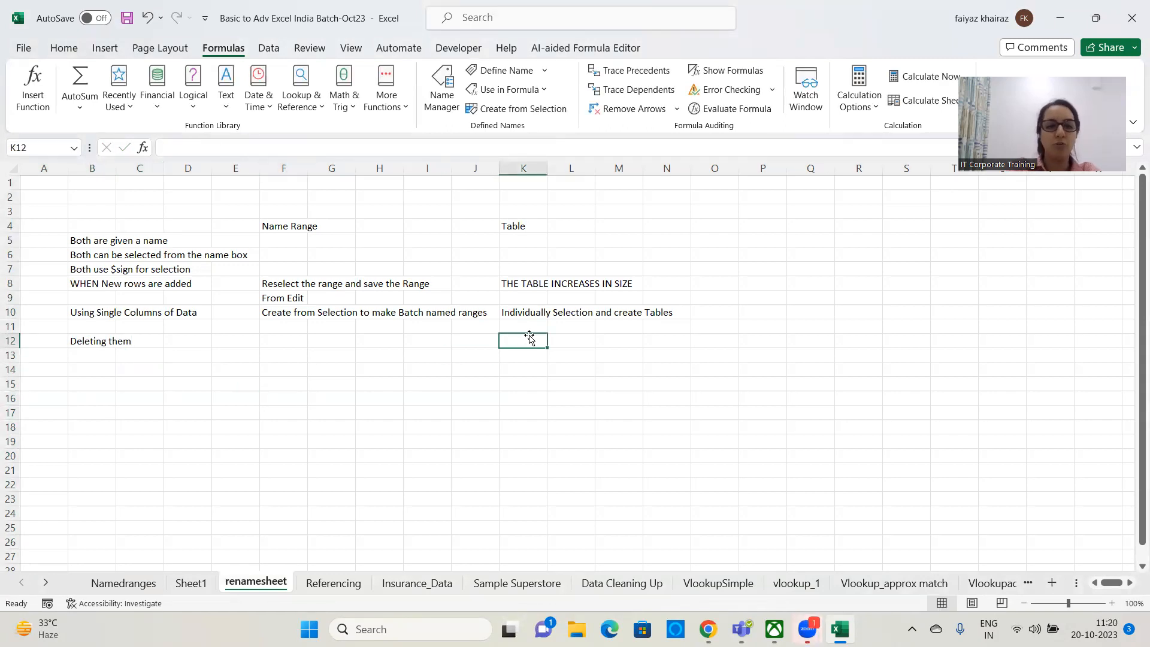
# Step: Enter "Convert to Range" in K12 as the Table entry for the "Deleting them" row
pyautogui.write('Convert to R')
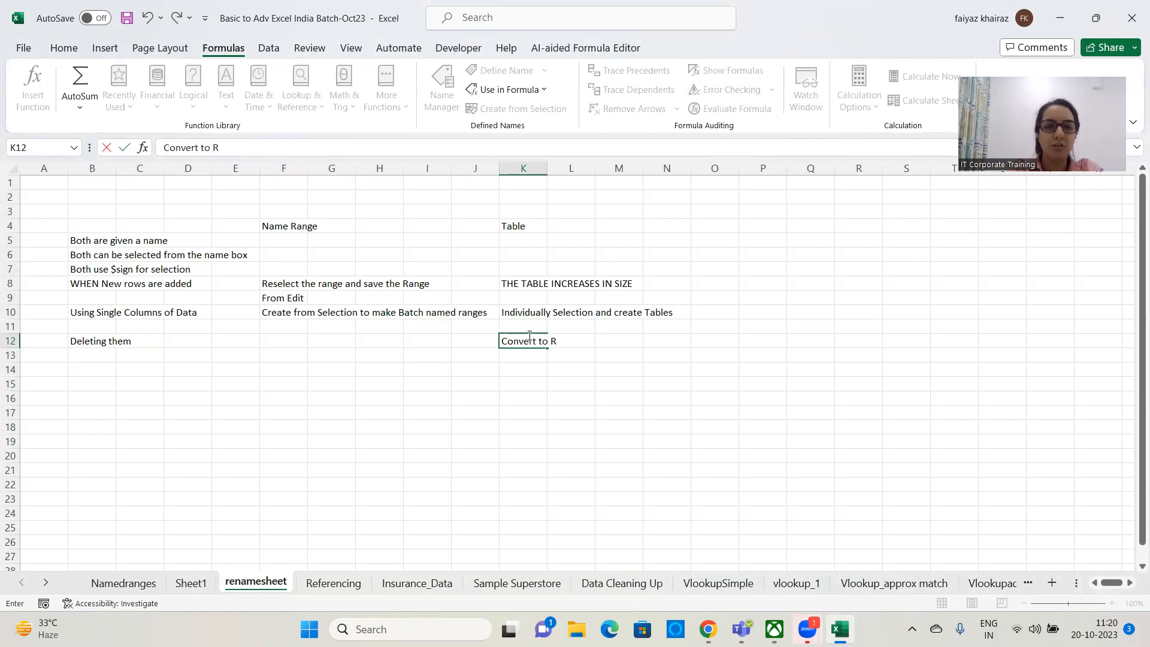
pyautogui.write('ange')
pyautogui.press('Tab')
pyautogui.click(575, 381)
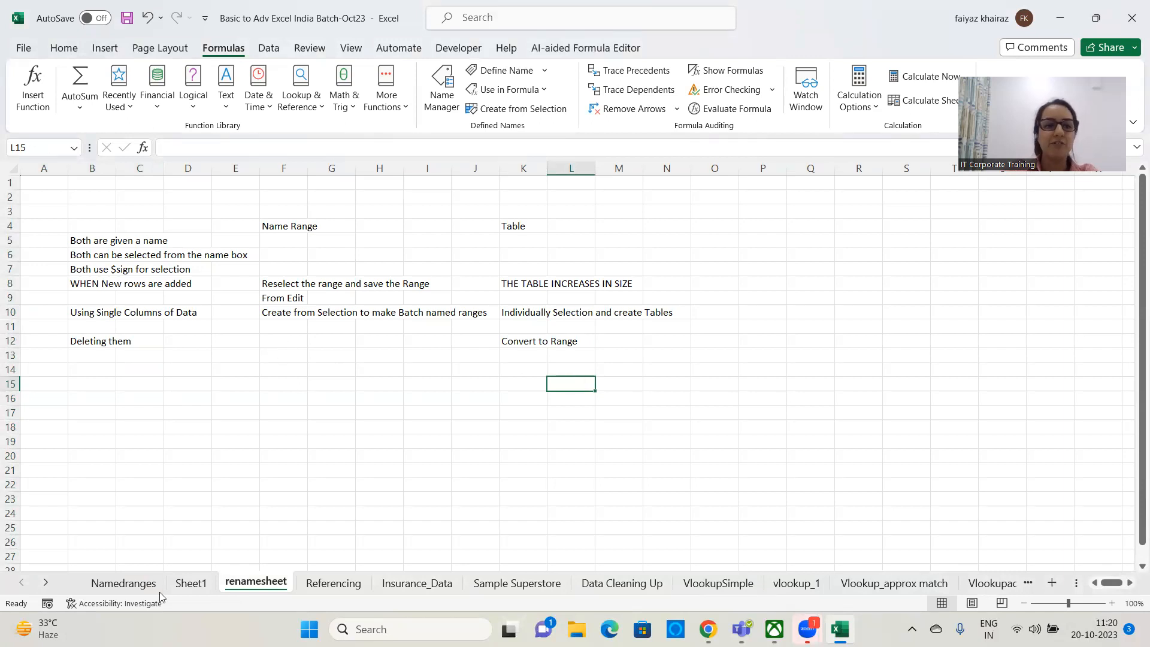
# Step: From the Namedranges sheet, delete the defined names City_Type, Criteria, Em, Emp and Empc together in the Name Manager
pyautogui.click(123, 583)
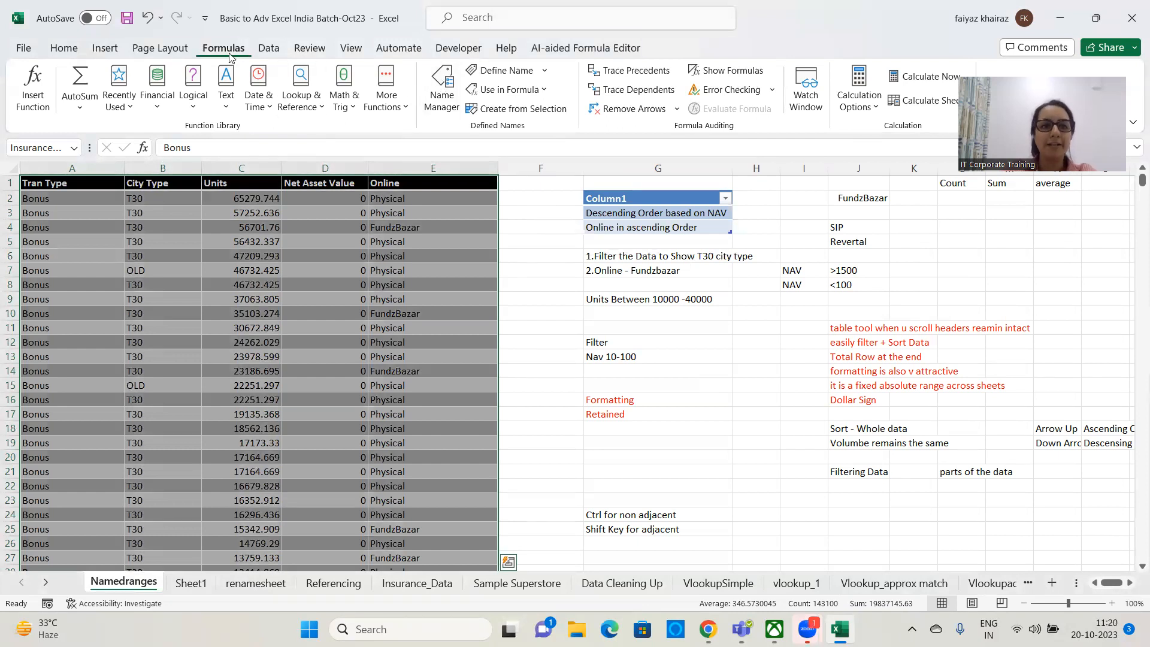
pyautogui.click(443, 106)
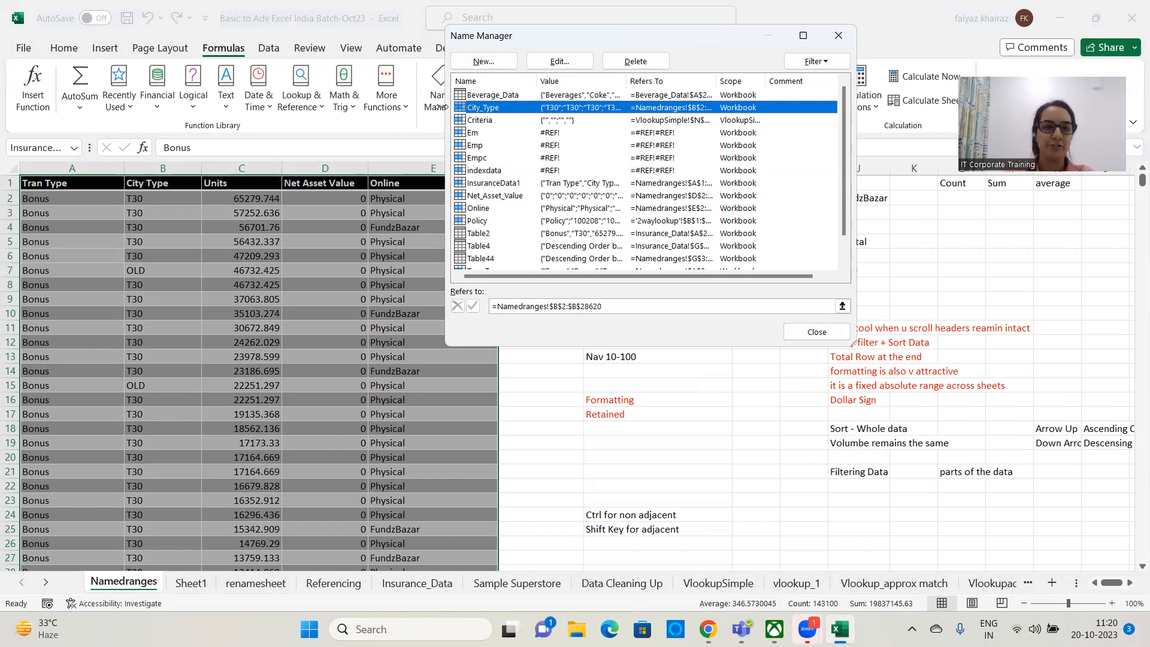
pyautogui.keyDown('shift'); pyautogui.click(491, 160); pyautogui.keyUp('shift')
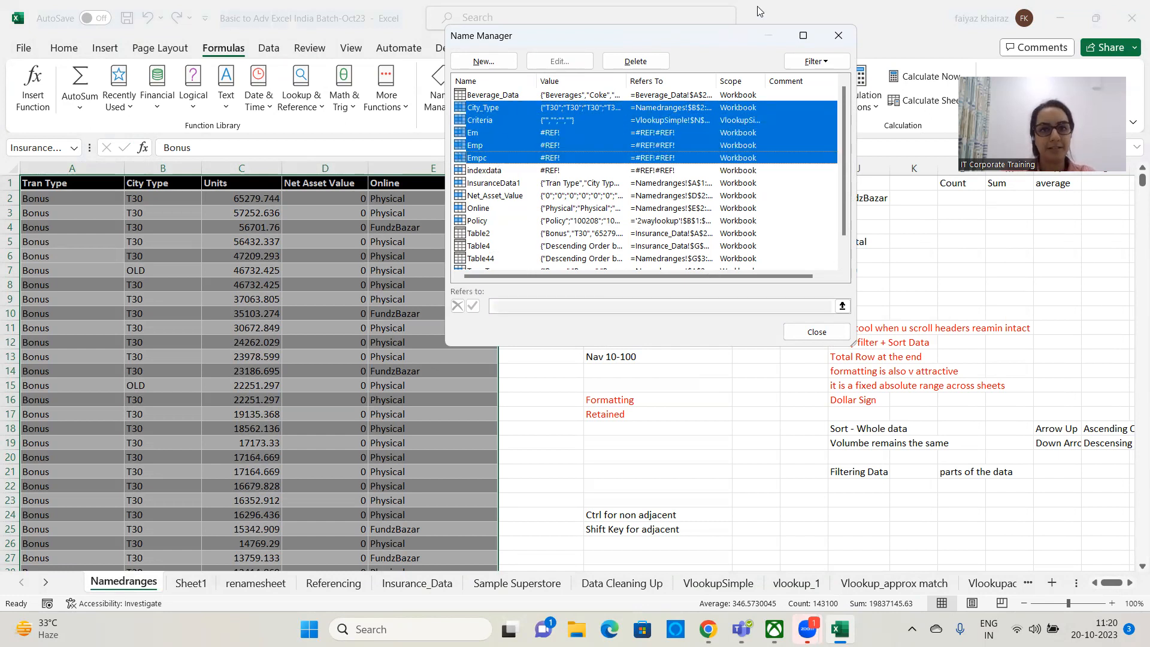
pyautogui.click(655, 63)
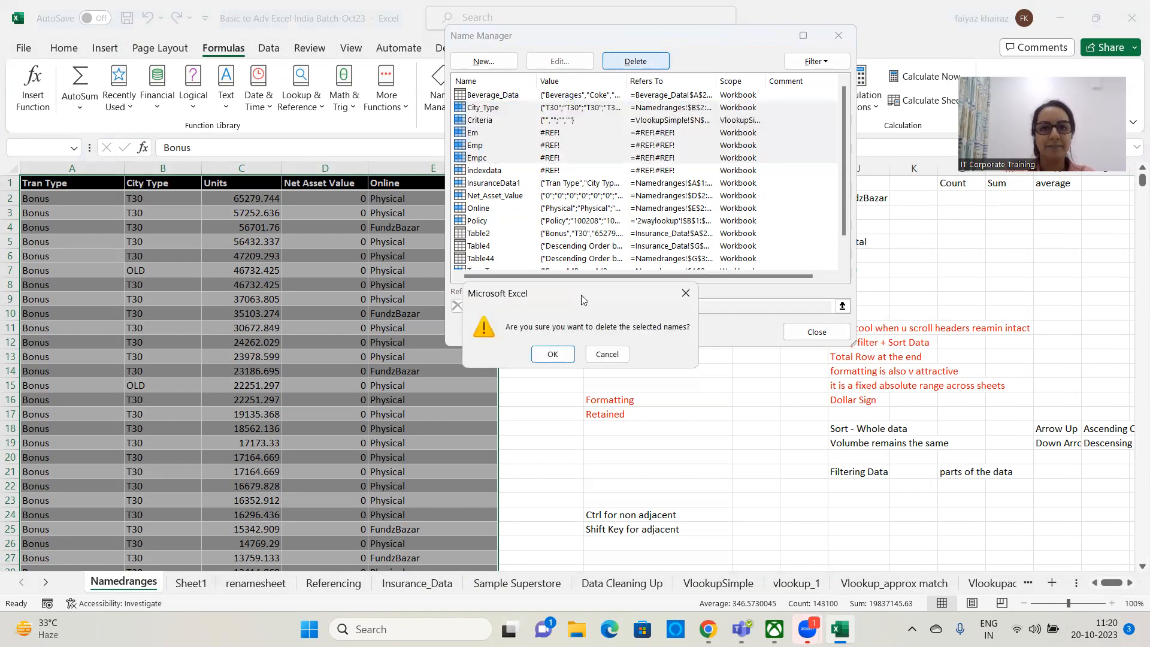
pyautogui.click(551, 353)
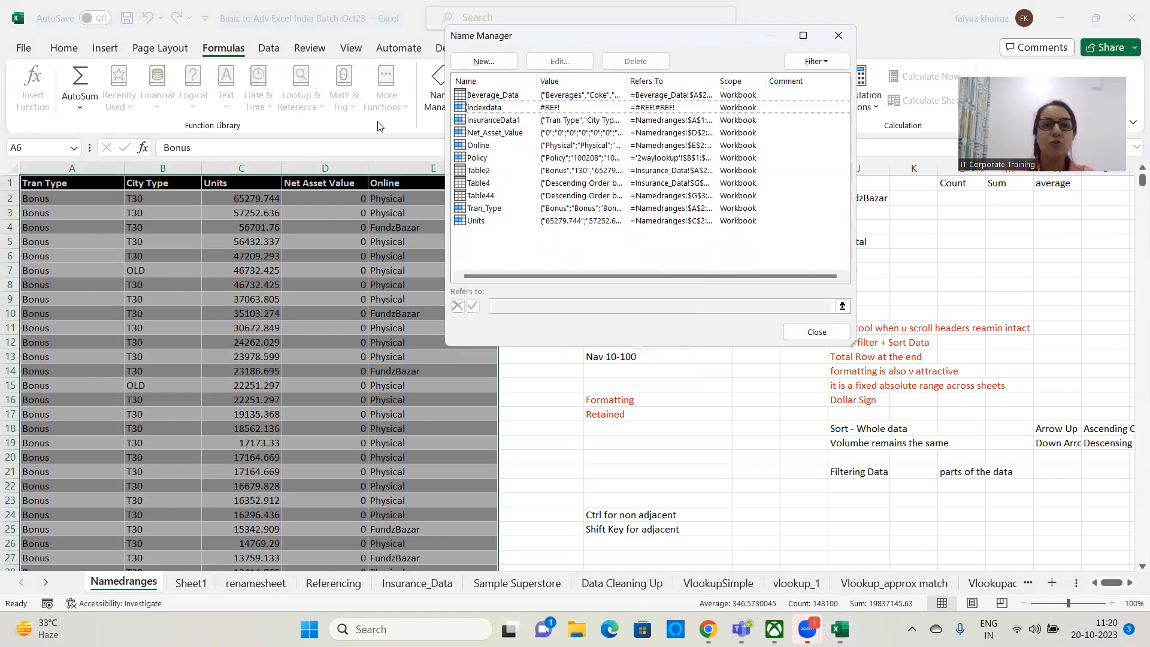
# Step: Delete the broken defined name indexdata and close the Name Manager
pyautogui.moveTo(682, 43); pyautogui.dragTo(688, 121)
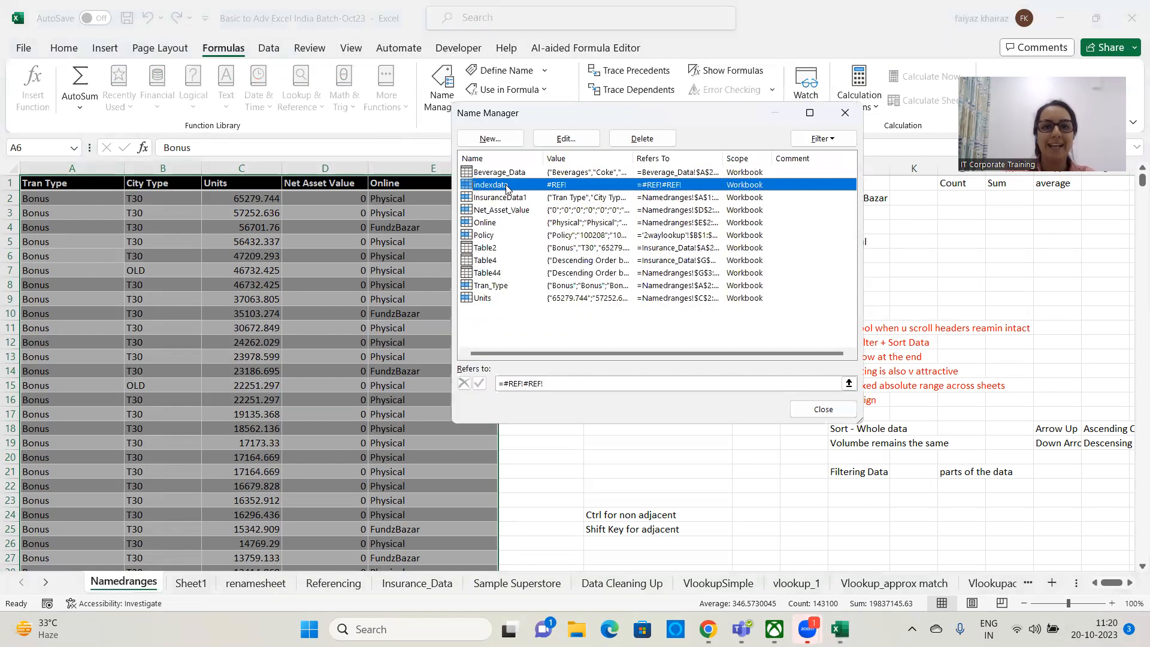
pyautogui.click(674, 139)
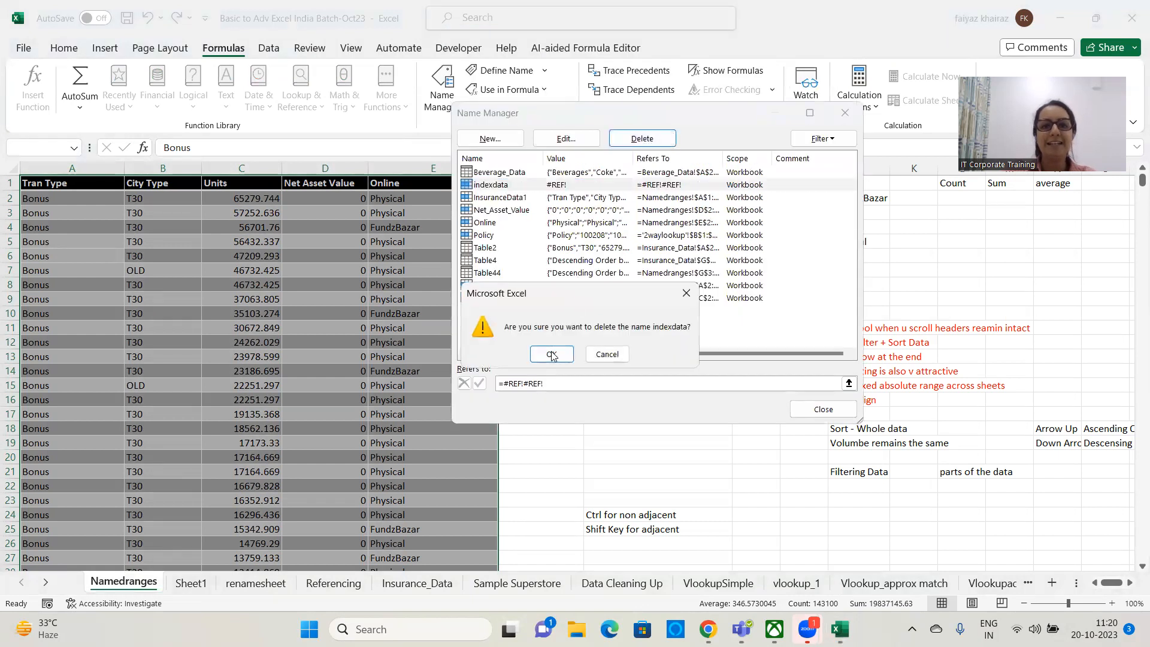
pyautogui.click(545, 352)
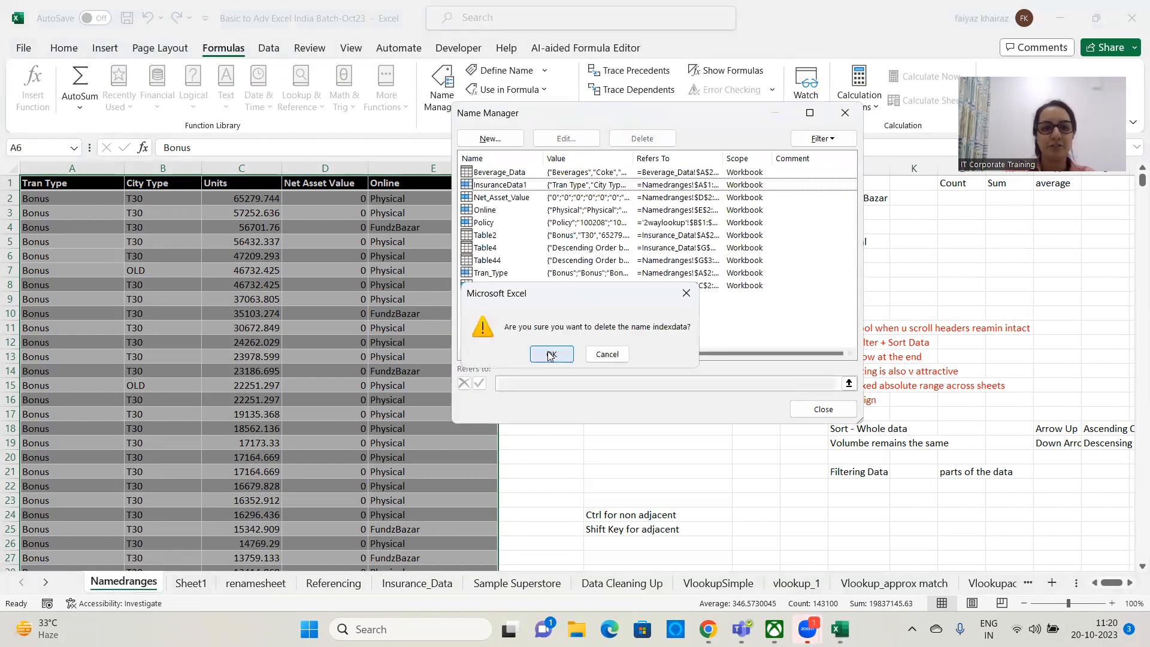
pyautogui.click(501, 478)
pyautogui.click(842, 115)
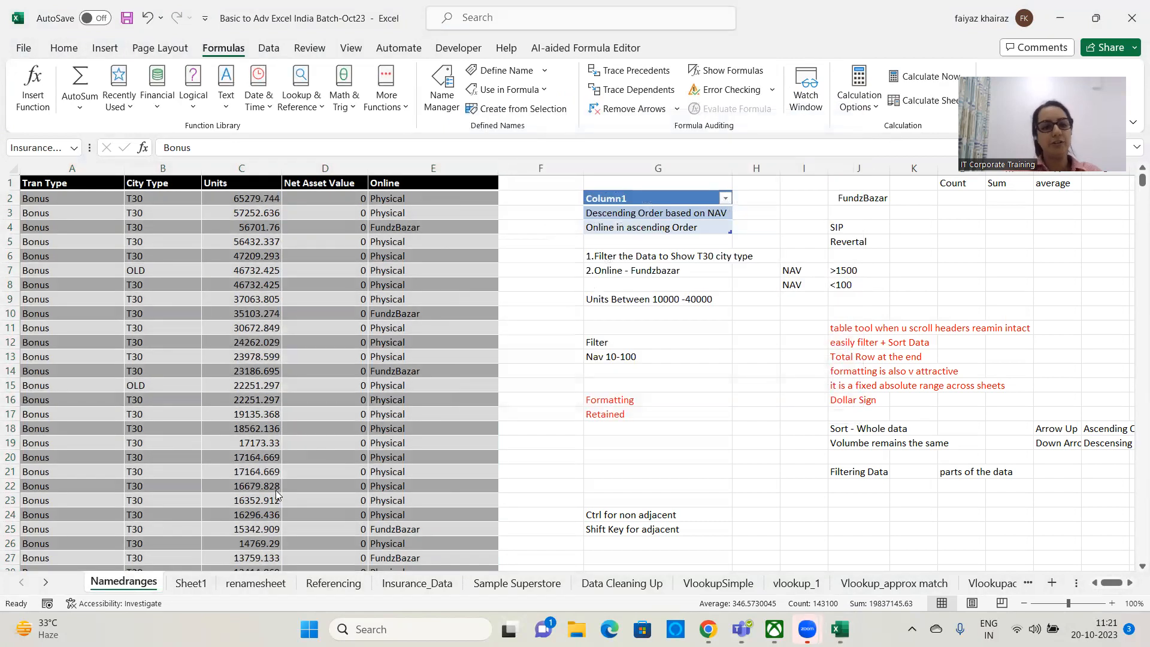
# Step: On the renamesheet sheet, enter "To Delete- Name Manager" in F12 under Name Range
pyautogui.click(259, 584)
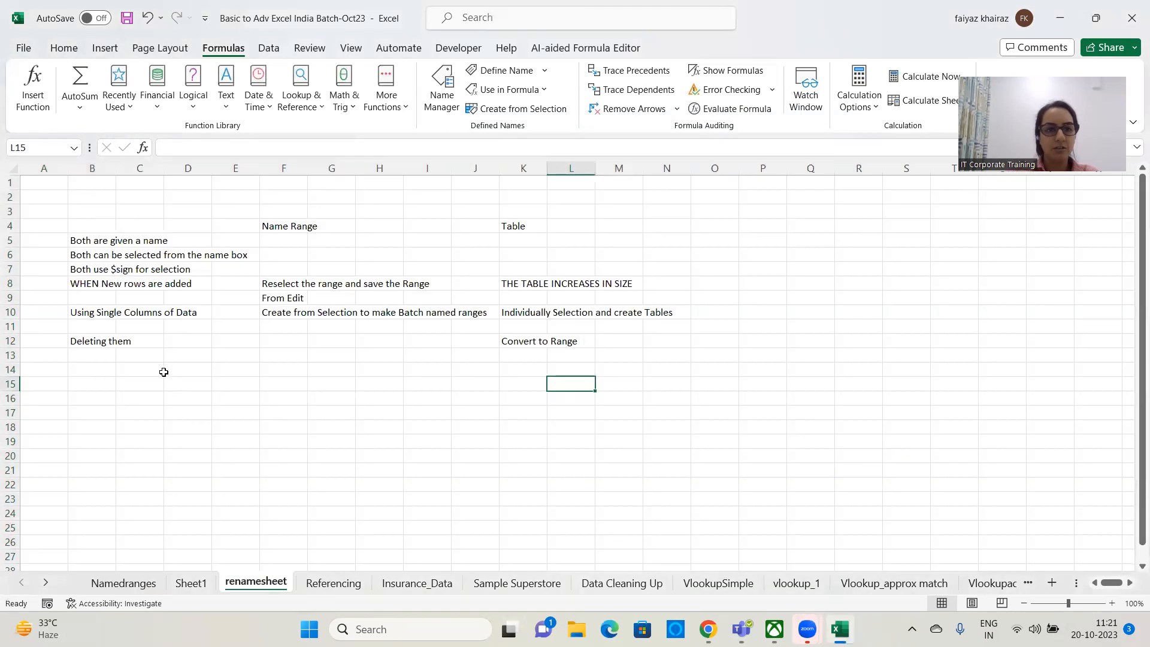
pyautogui.click(298, 342)
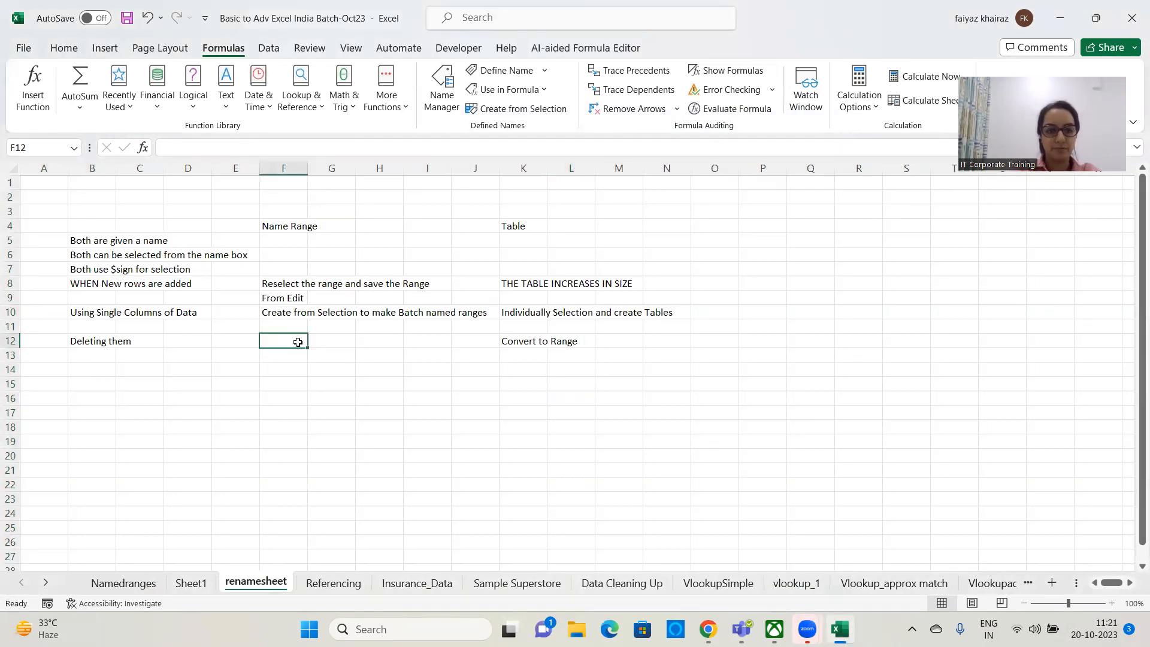
pyautogui.write('To s')
pyautogui.write('Dele')
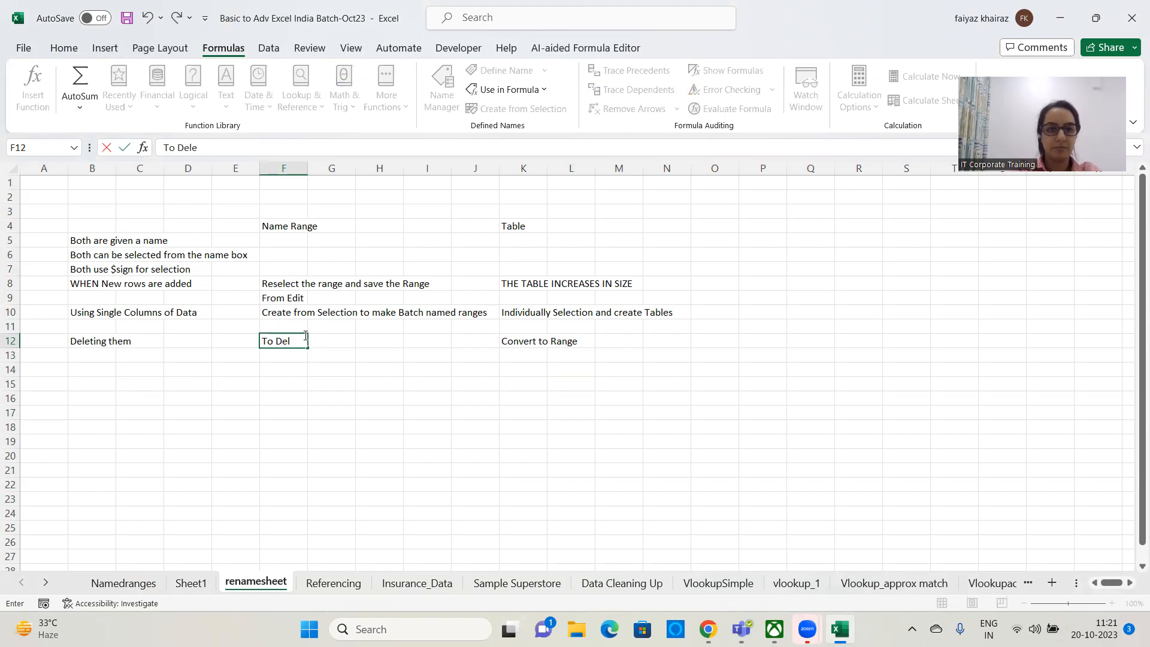
pyautogui.write('te')
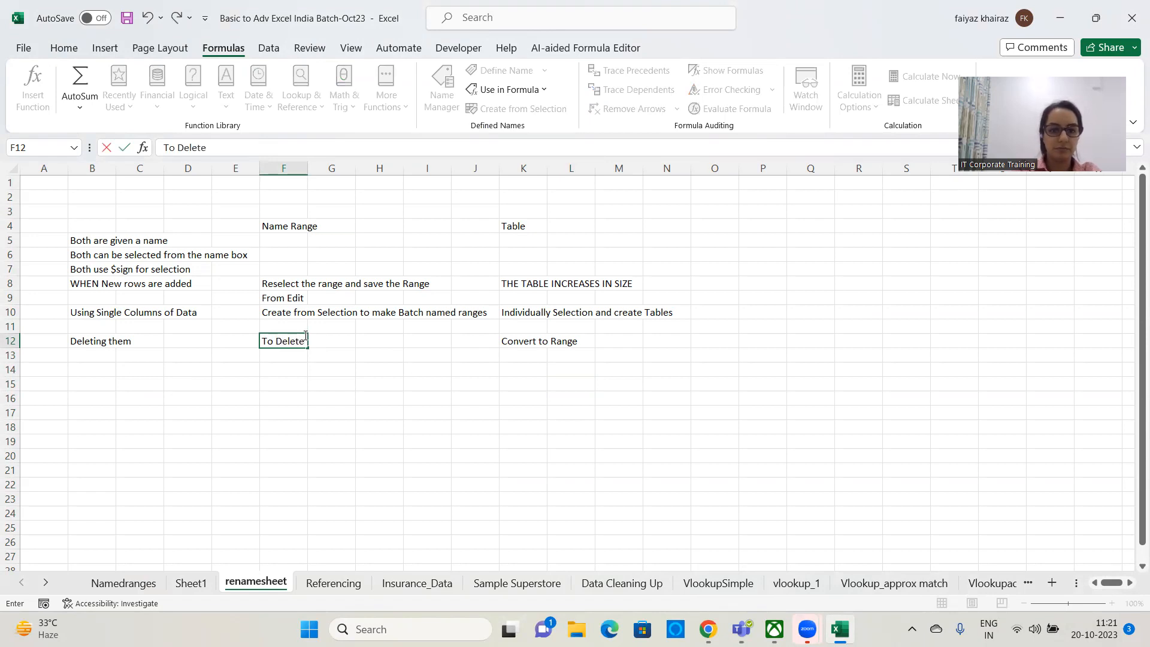
pyautogui.write('- Name Manager')
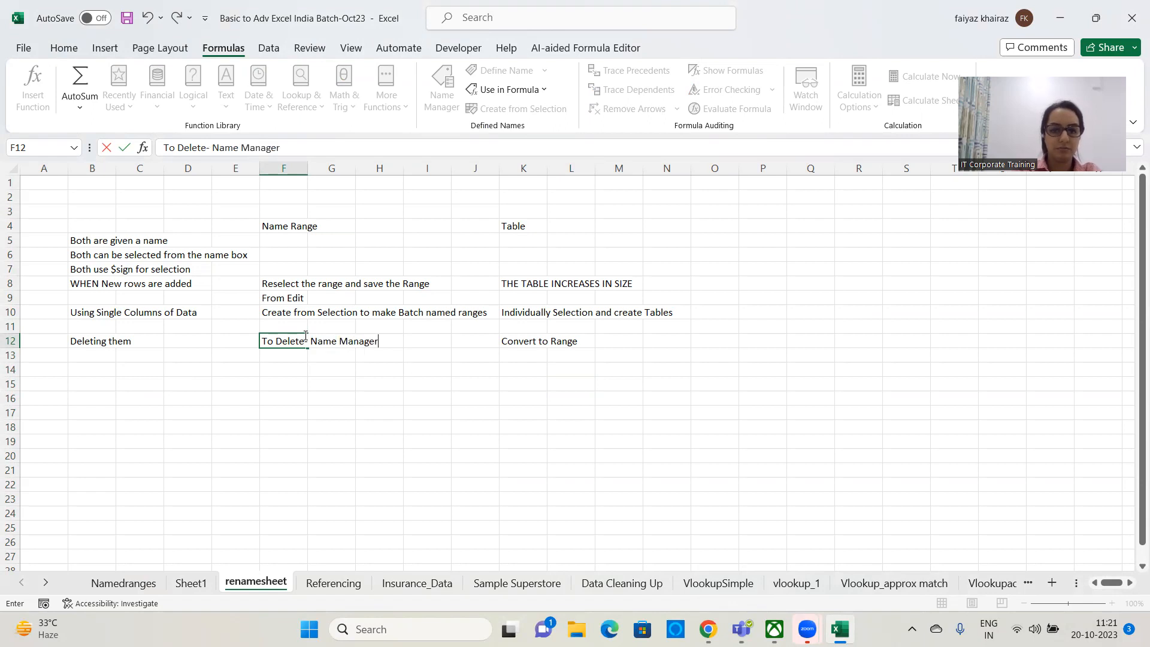
pyautogui.press('Return')
# Step: Enter "Select & Delete the named Range" in F13 beneath the Name Manager note
pyautogui.write('D')
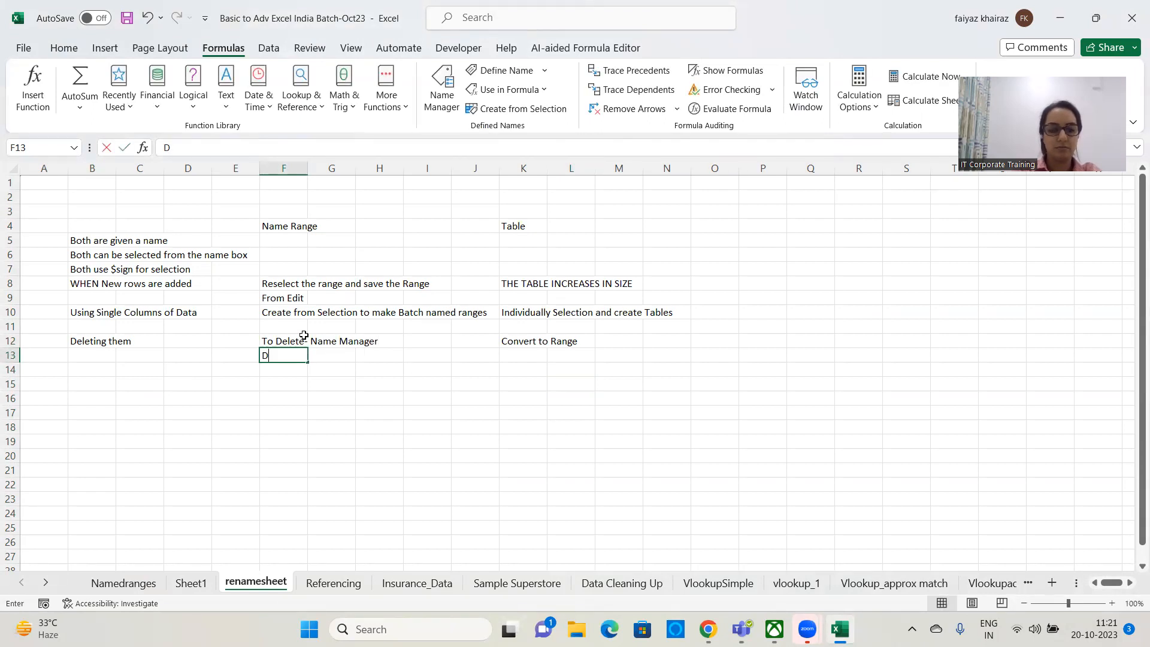
pyautogui.write('electe')
pyautogui.press('BackSpace')
pyautogui.press('BackSpace')
pyautogui.press('BackSpace')
pyautogui.press('BackSpace')
pyautogui.press('BackSpace')
pyautogui.press('BackSpace')
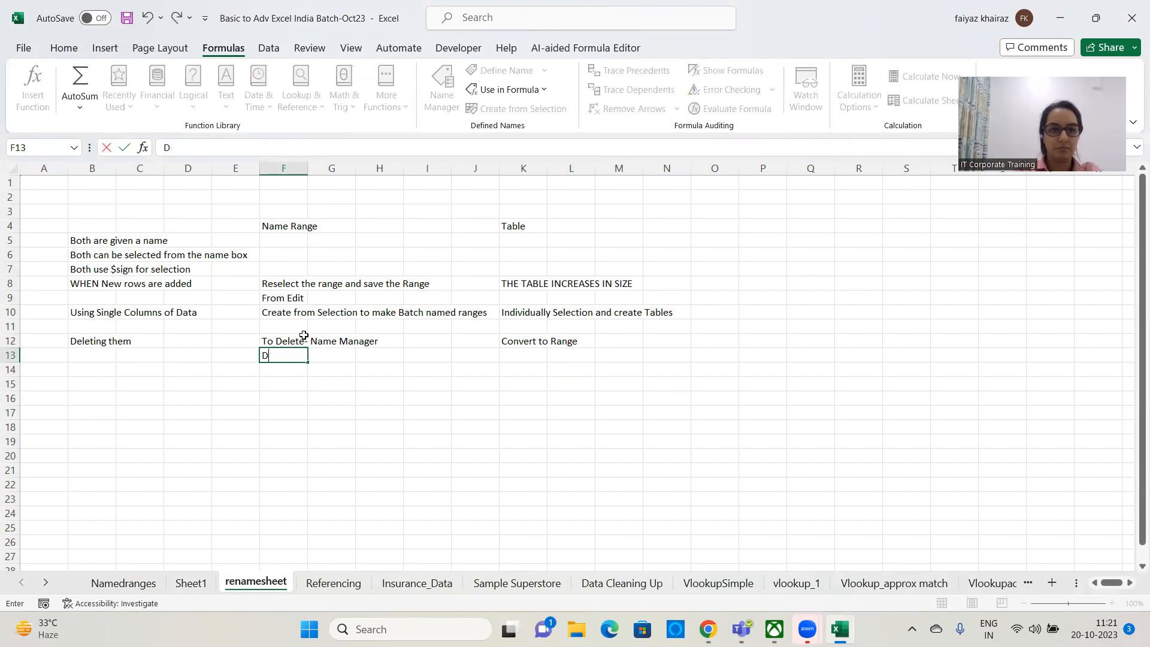
pyautogui.write('Select')
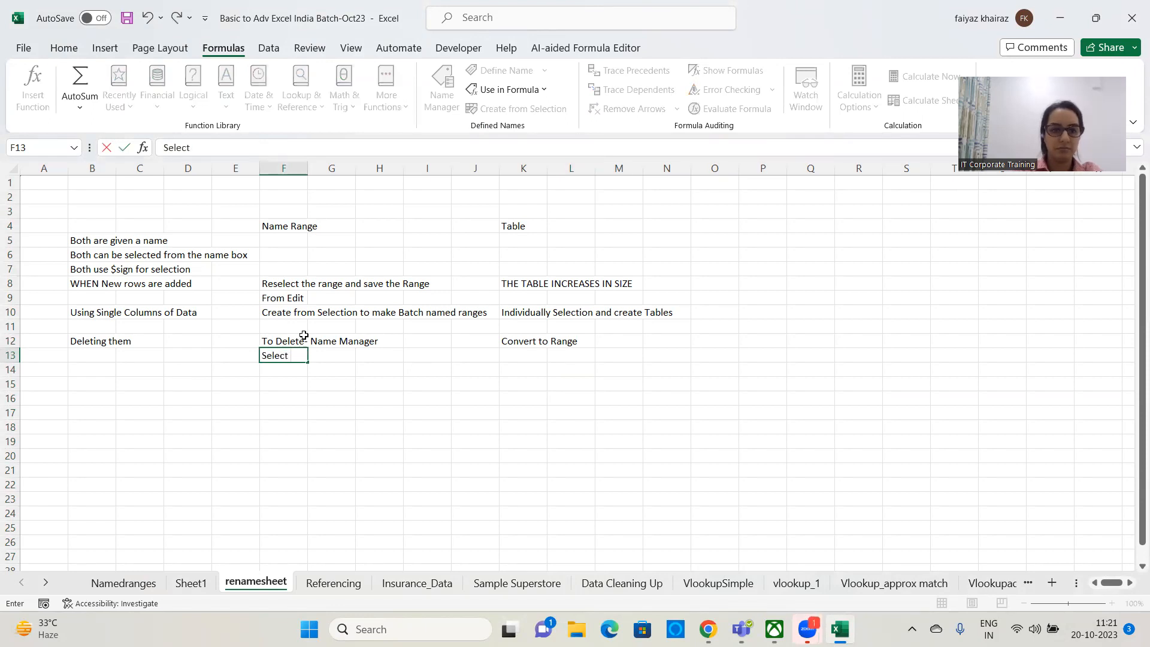
pyautogui.write(' & Delete the')
pyautogui.press('BackSpace')
pyautogui.write('he named Range')
pyautogui.press('Return')
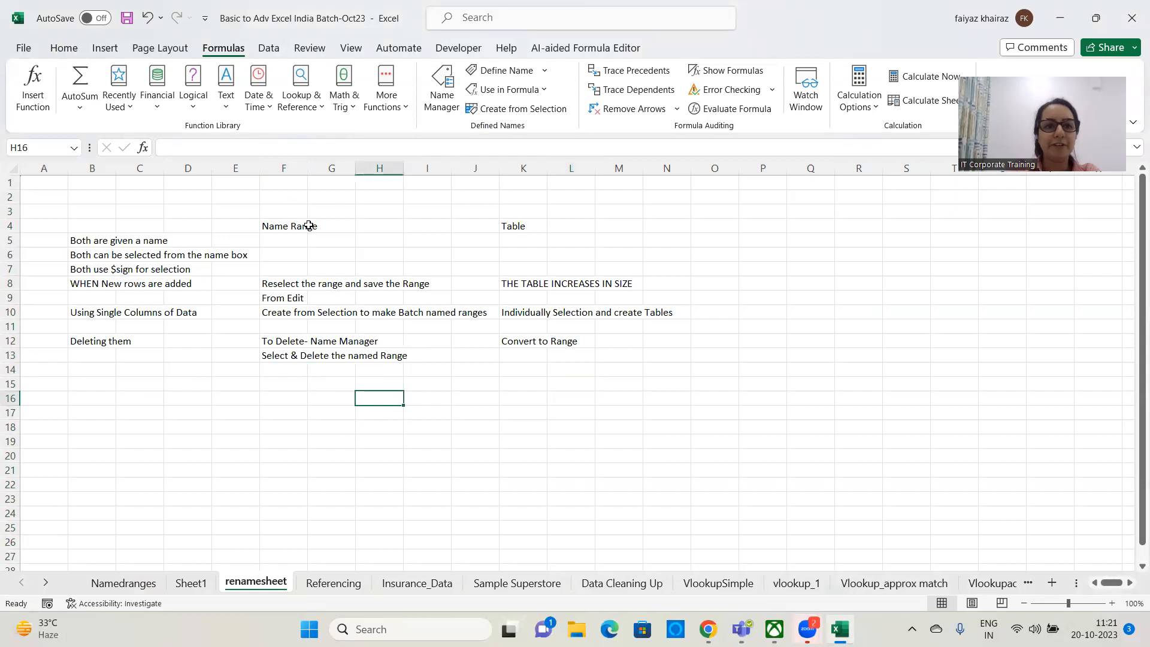
# Step: Highlight the Name Range and Table heading cells F4:L4 with a yellow fill and a bottom border
pyautogui.moveTo(304, 225); pyautogui.dragTo(574, 220)
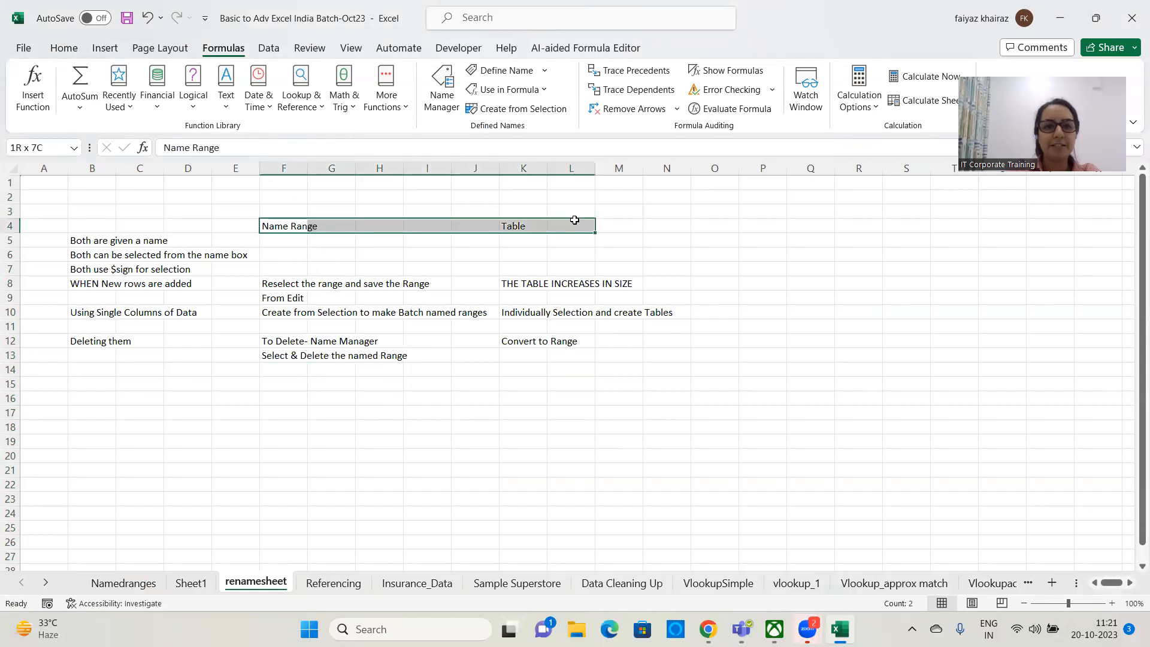
pyautogui.click(64, 48)
pyautogui.click(201, 100)
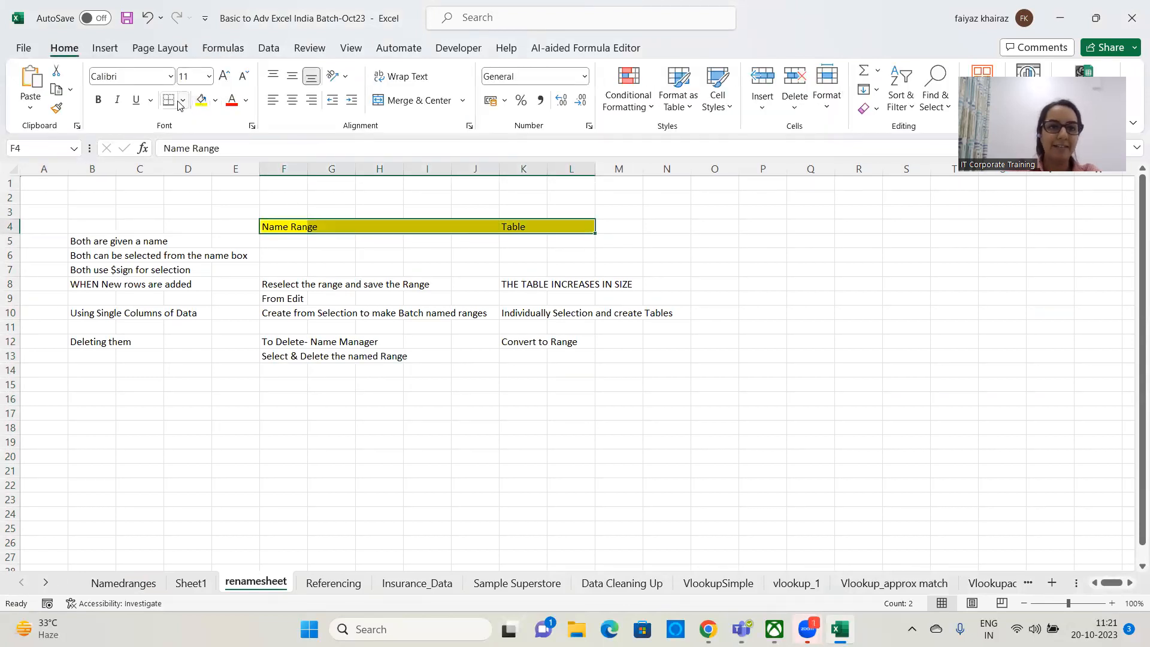
pyautogui.click(772, 298)
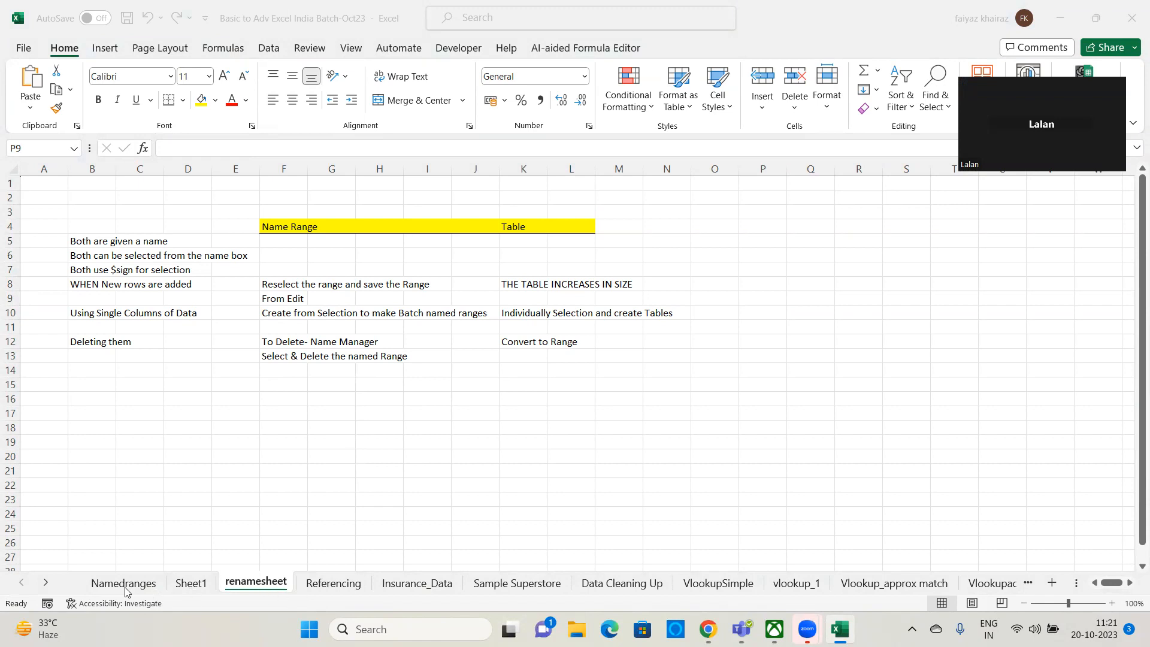
# Step: Switch to the Namedranges sheet and select the entire Units column C
pyautogui.click(292, 397)
pyautogui.click(110, 583)
pyautogui.click(542, 342)
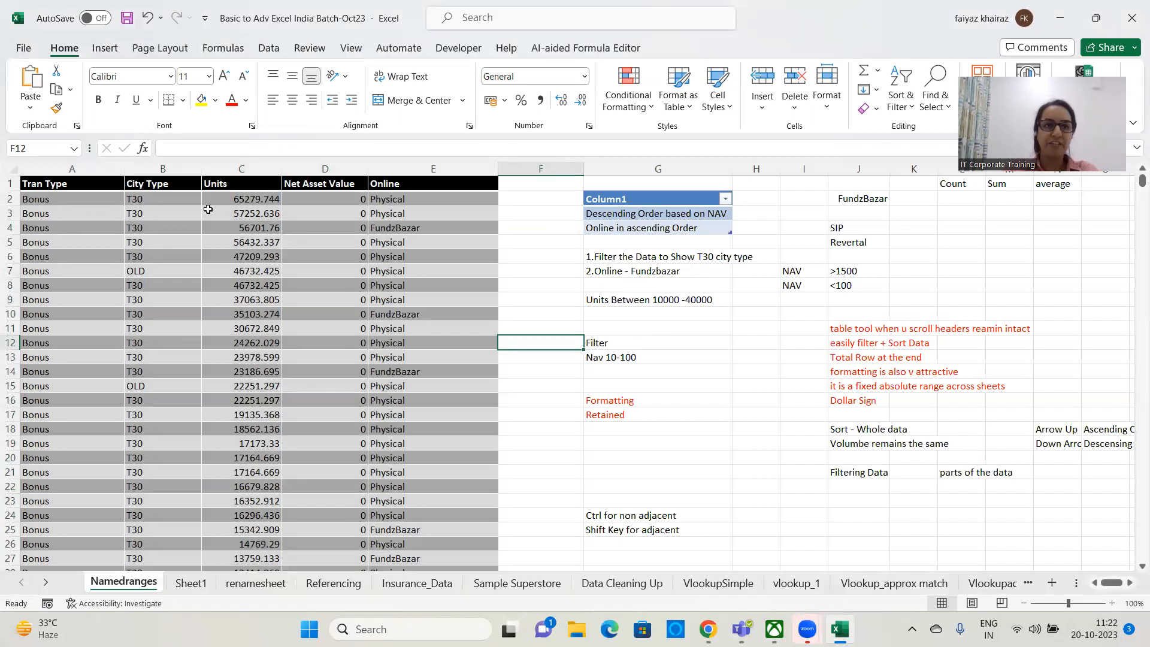
pyautogui.click(256, 169)
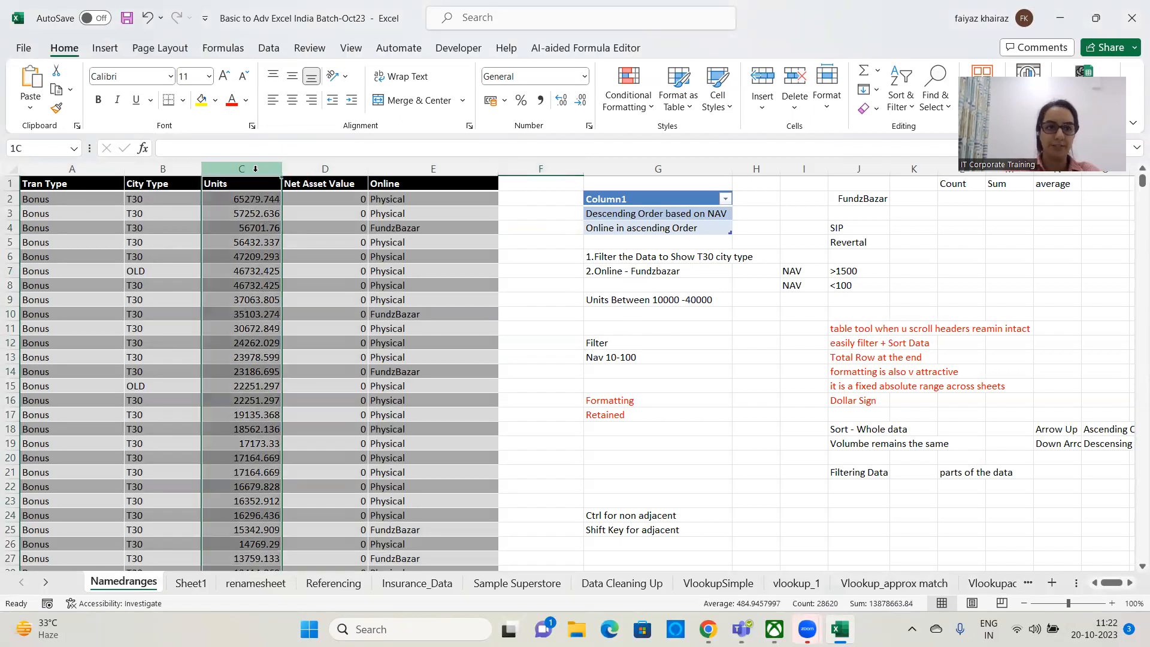
pyautogui.rightClick(239, 212)
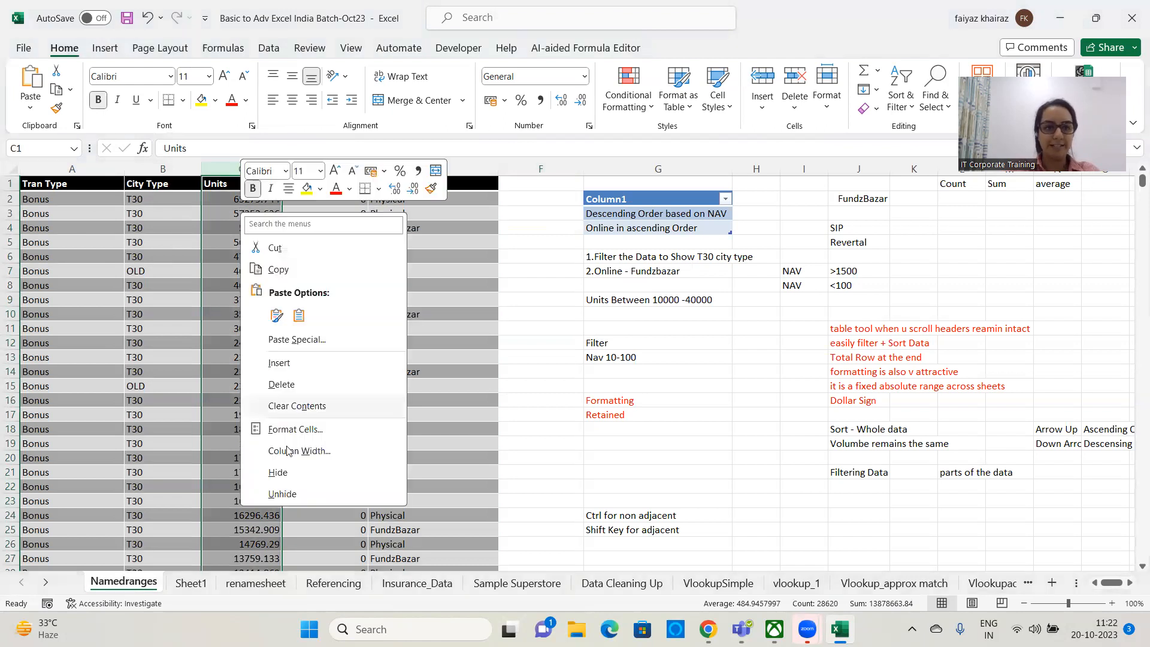
pyautogui.click(289, 486)
pyautogui.rightClick(289, 478)
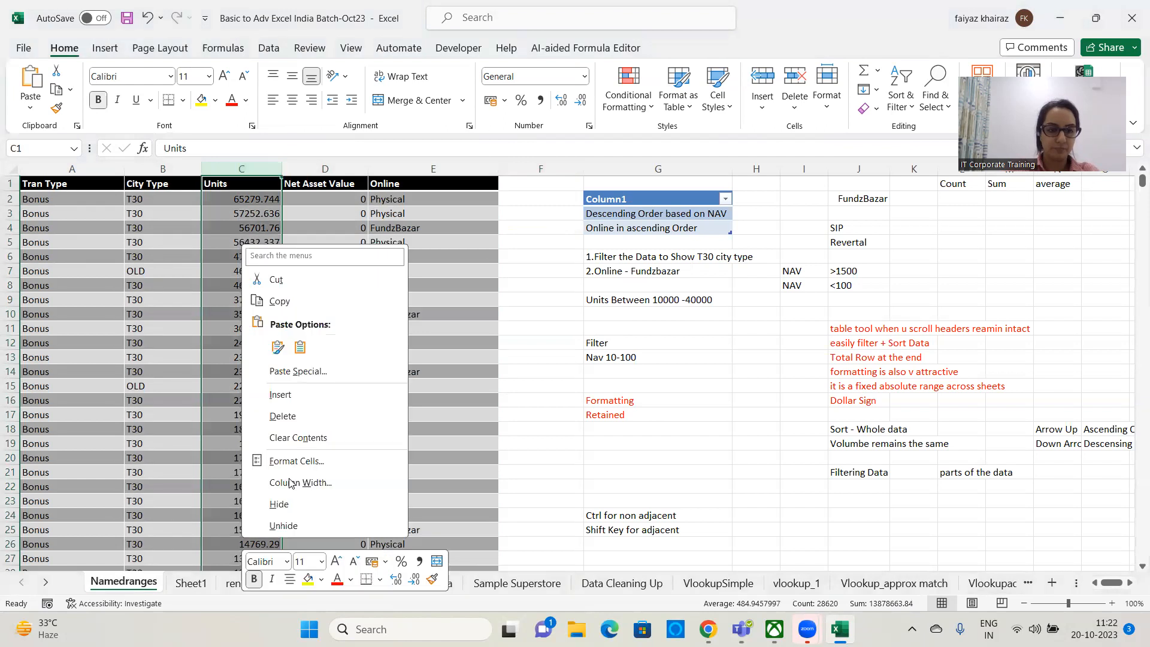
pyautogui.rightClick(242, 538)
pyautogui.click(602, 407)
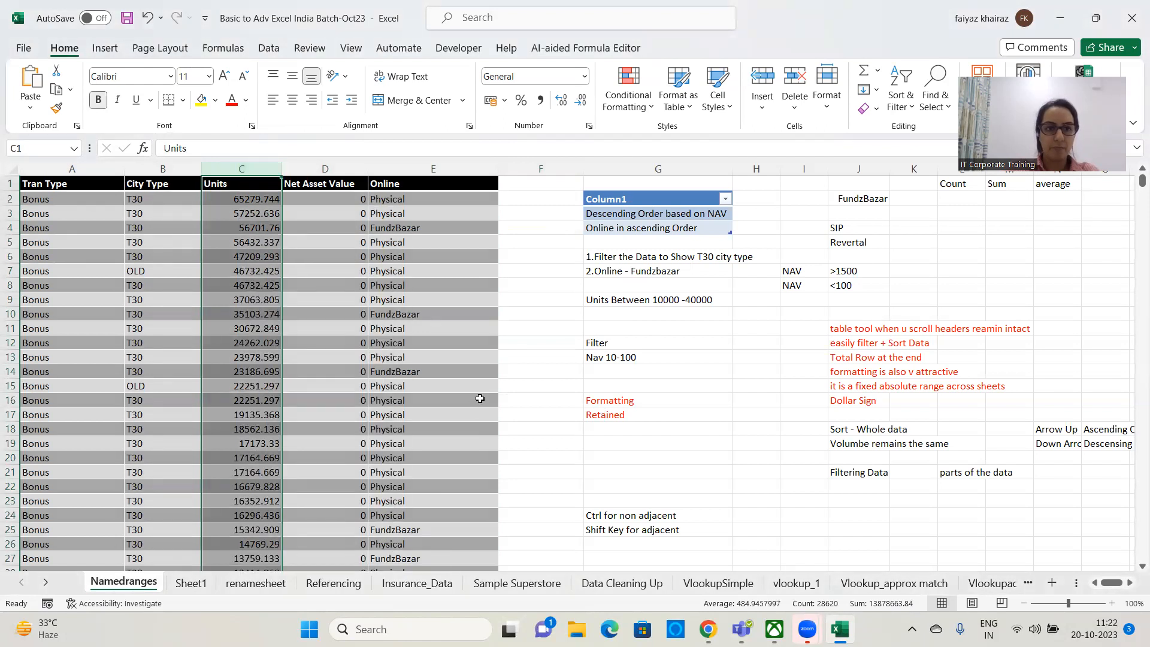
pyautogui.scroll(-6, 480, 398)
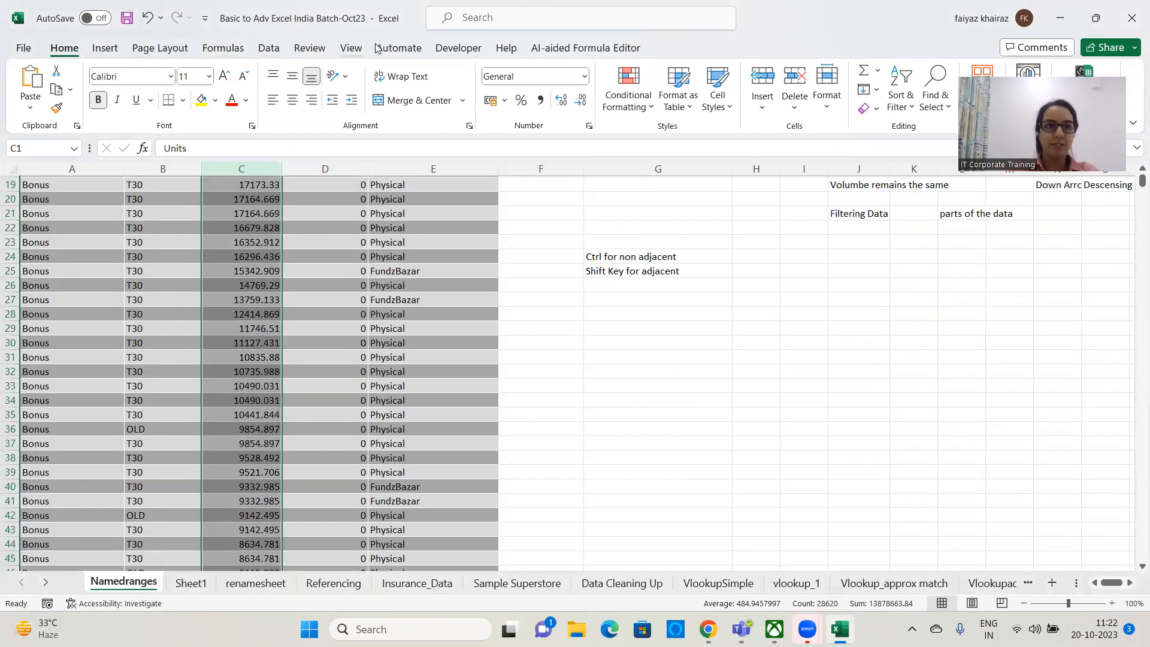
# Step: Define a workbook-scope name for the whole of column C, trying Units first and entering unit1 instead
pyautogui.click(227, 53)
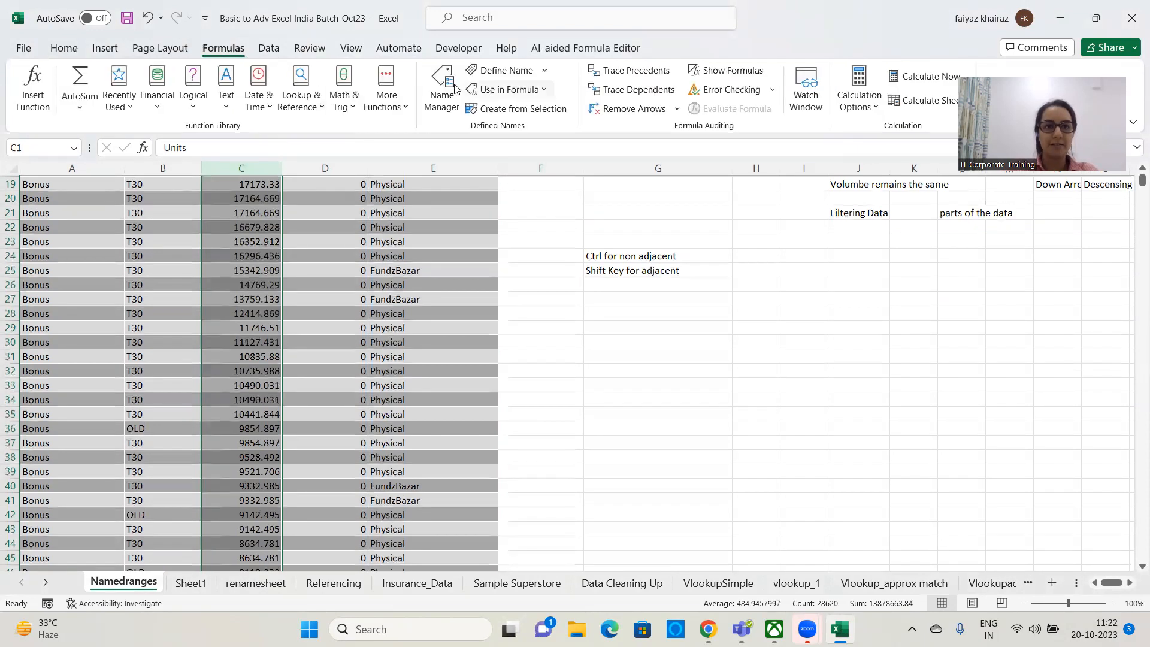
pyautogui.click(497, 70)
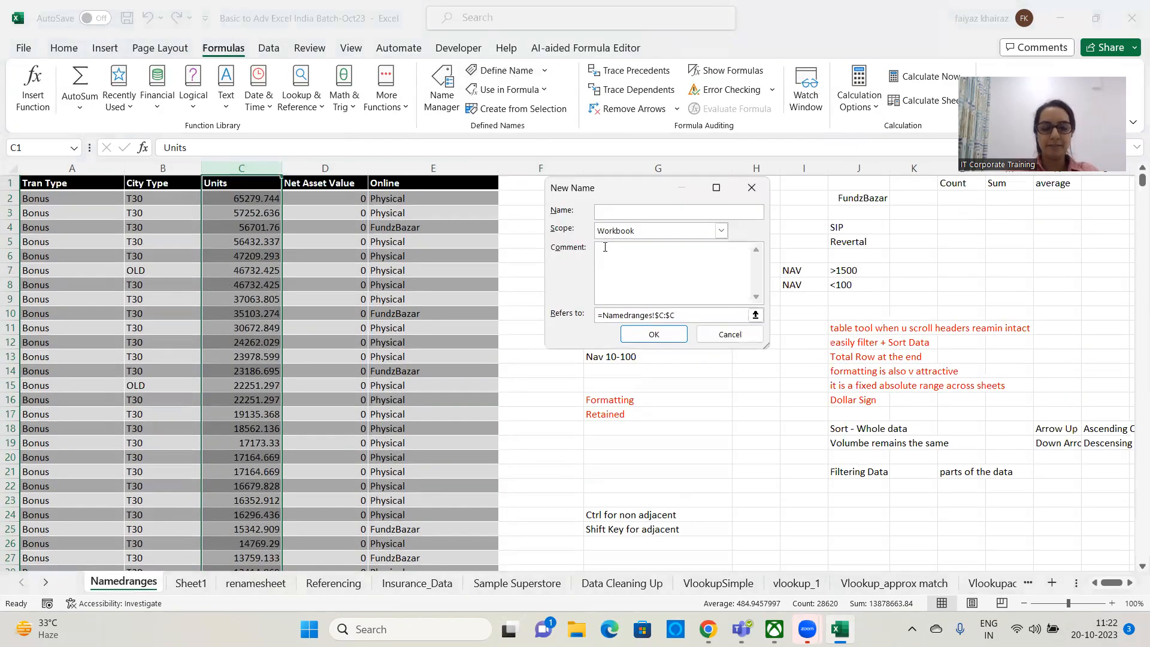
pyautogui.write('Units')
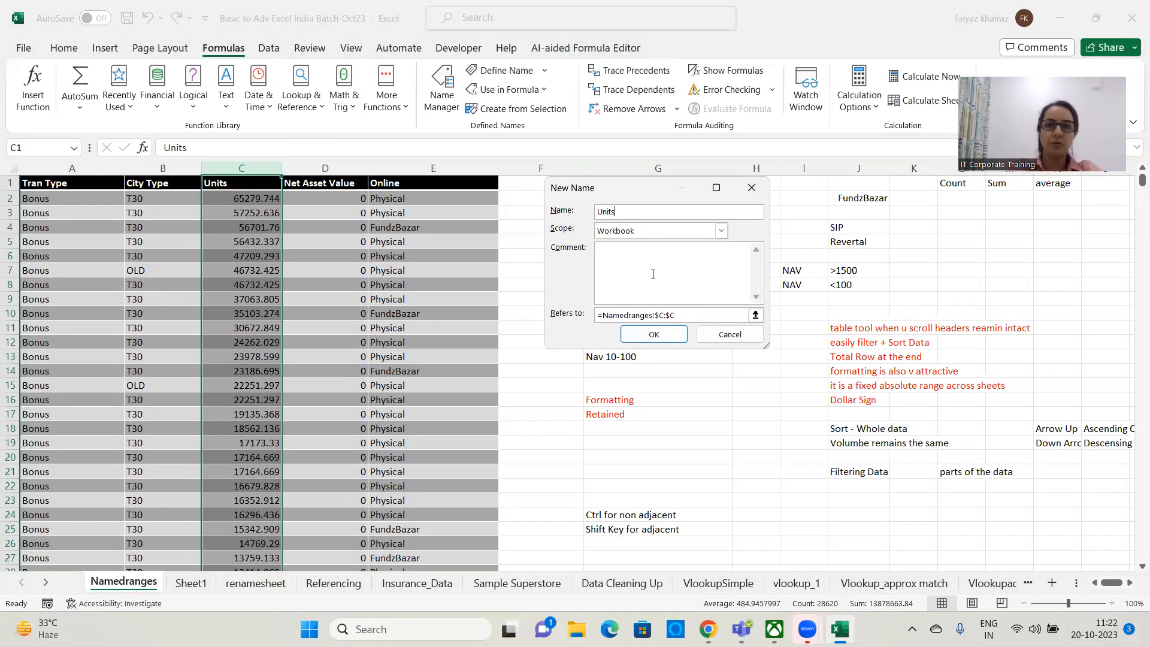
pyautogui.click(656, 336)
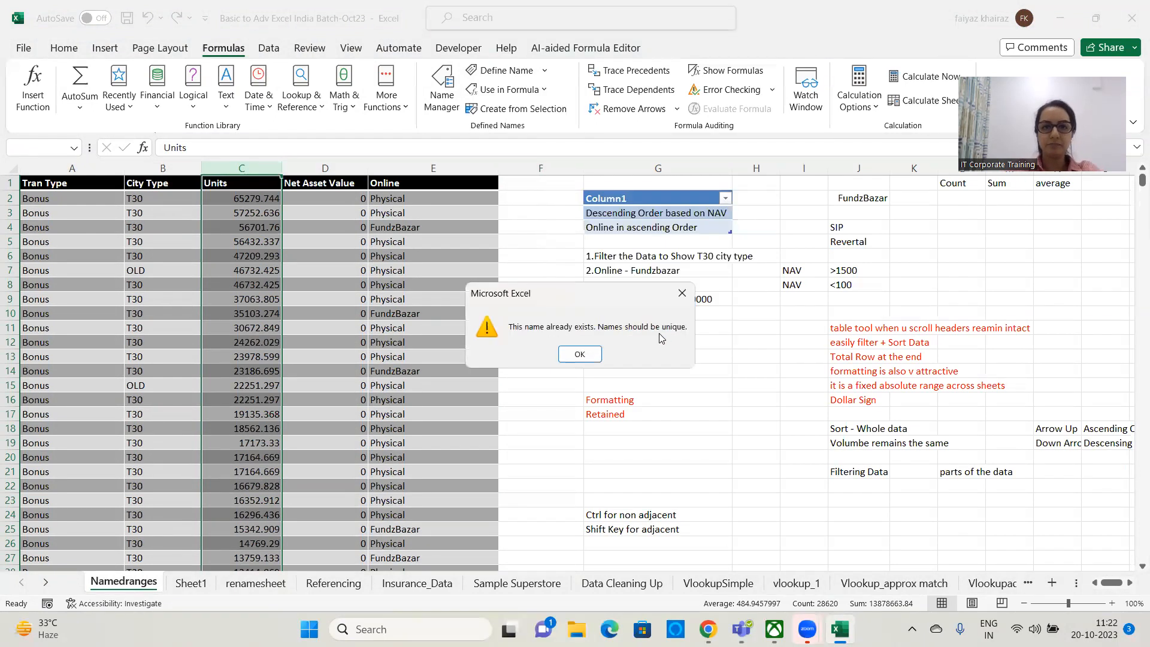
pyautogui.click(580, 353)
pyautogui.write('unit1')
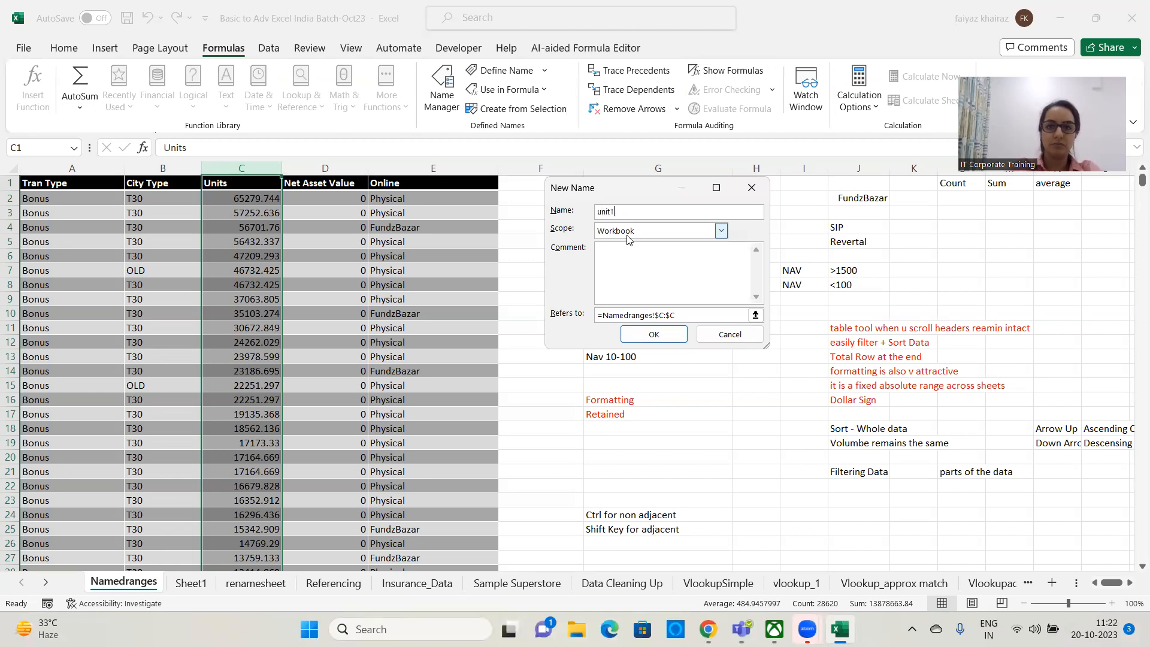
pyautogui.click(654, 333)
# Step: Enter the formula =SUM(Units) in G19 of the Namedranges sheet, using the existing Units name
pyautogui.click(557, 431)
pyautogui.click(634, 442)
pyautogui.write('=s')
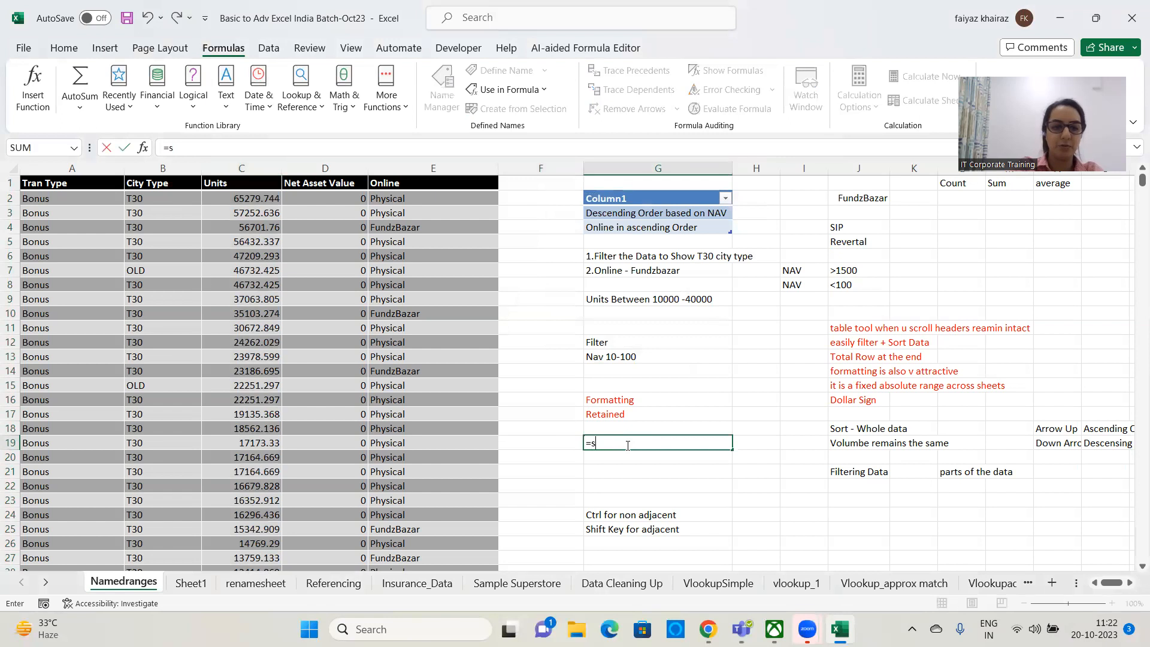
pyautogui.write('um(')
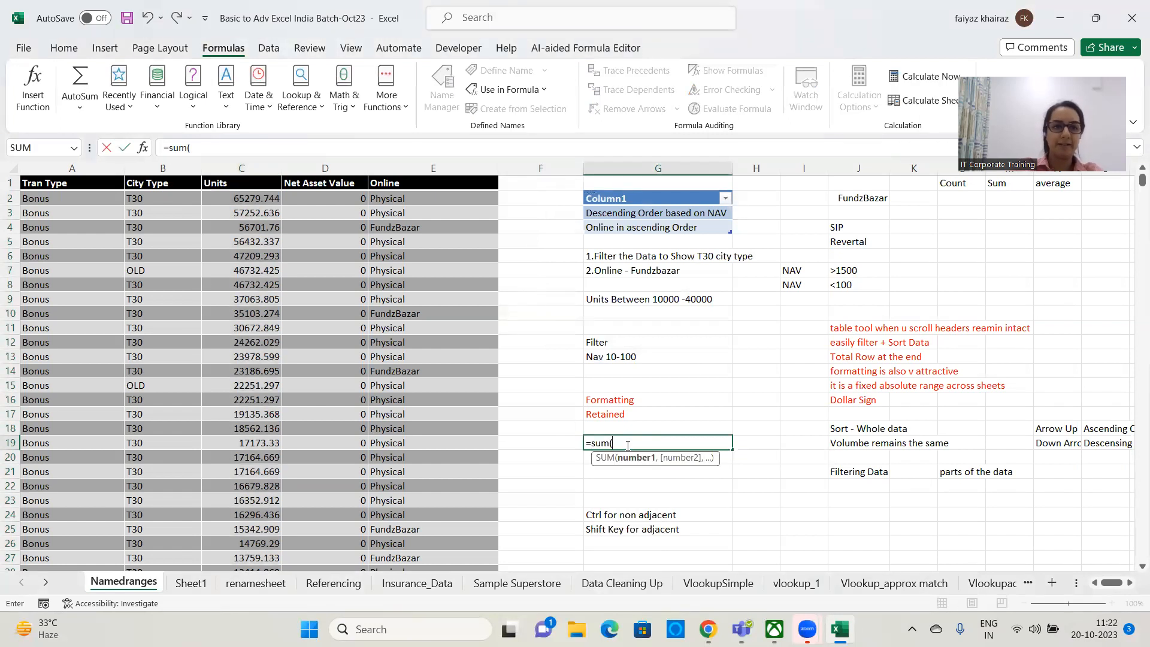
pyautogui.write('uni')
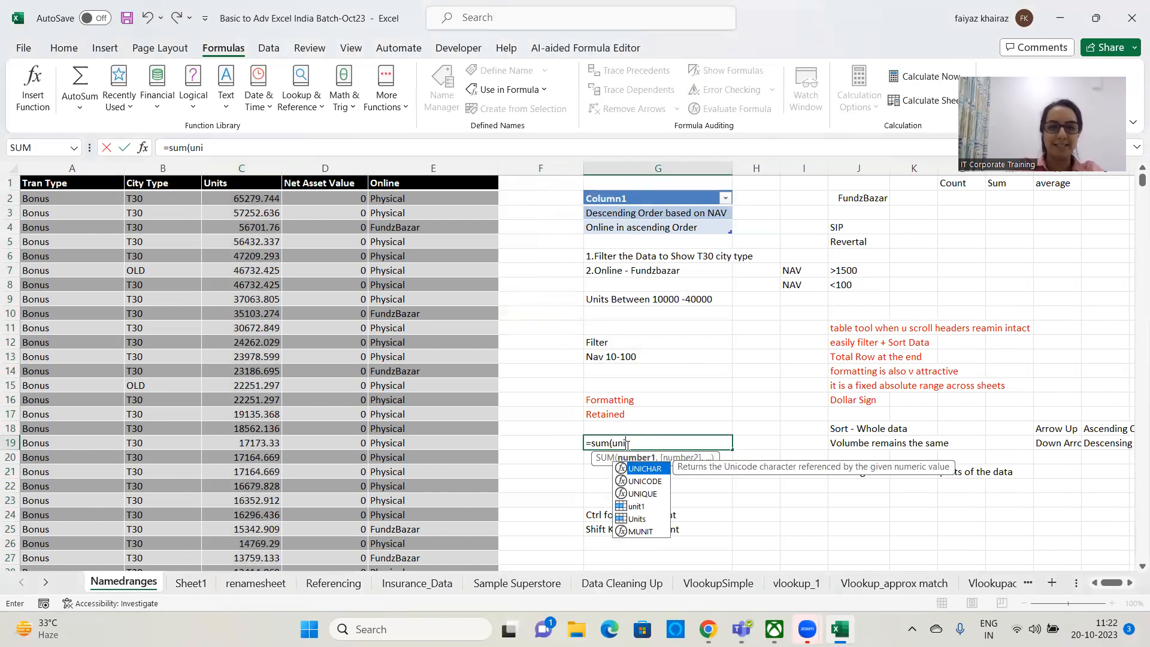
pyautogui.click(636, 520)
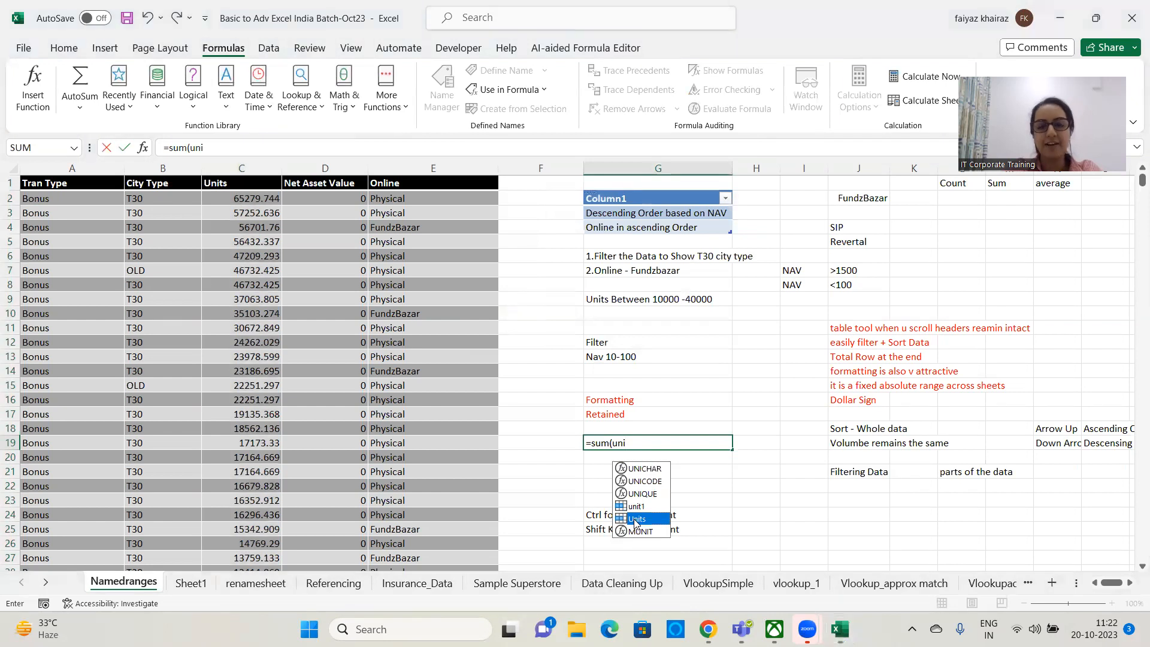
pyautogui.doubleClick(636, 520)
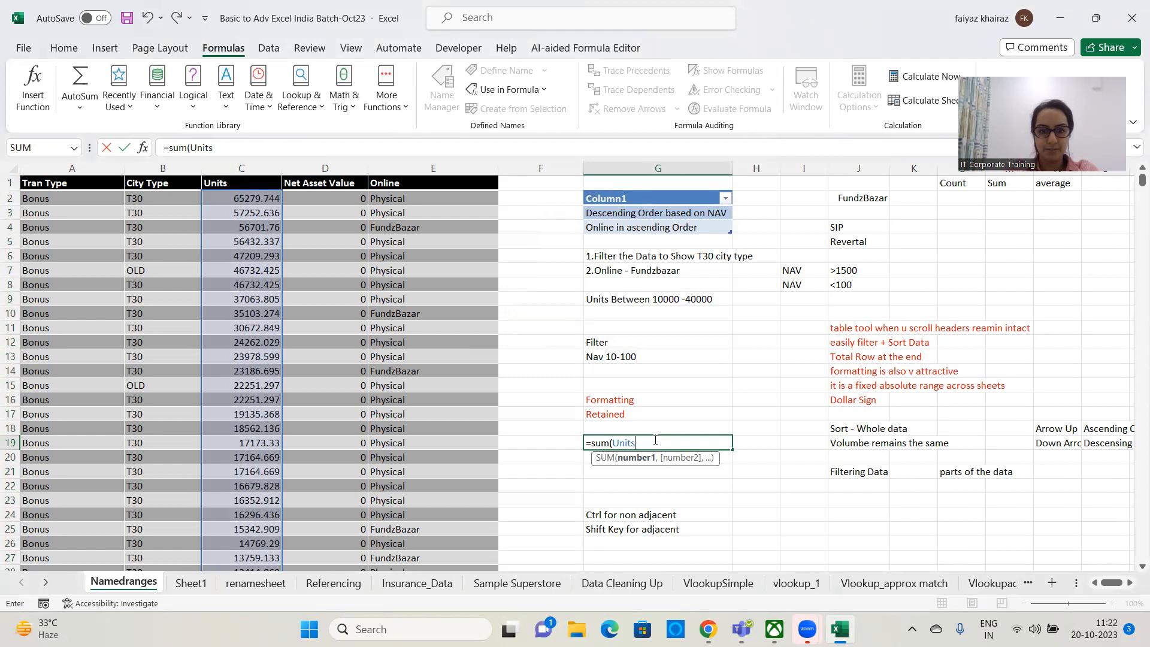
pyautogui.write(')')
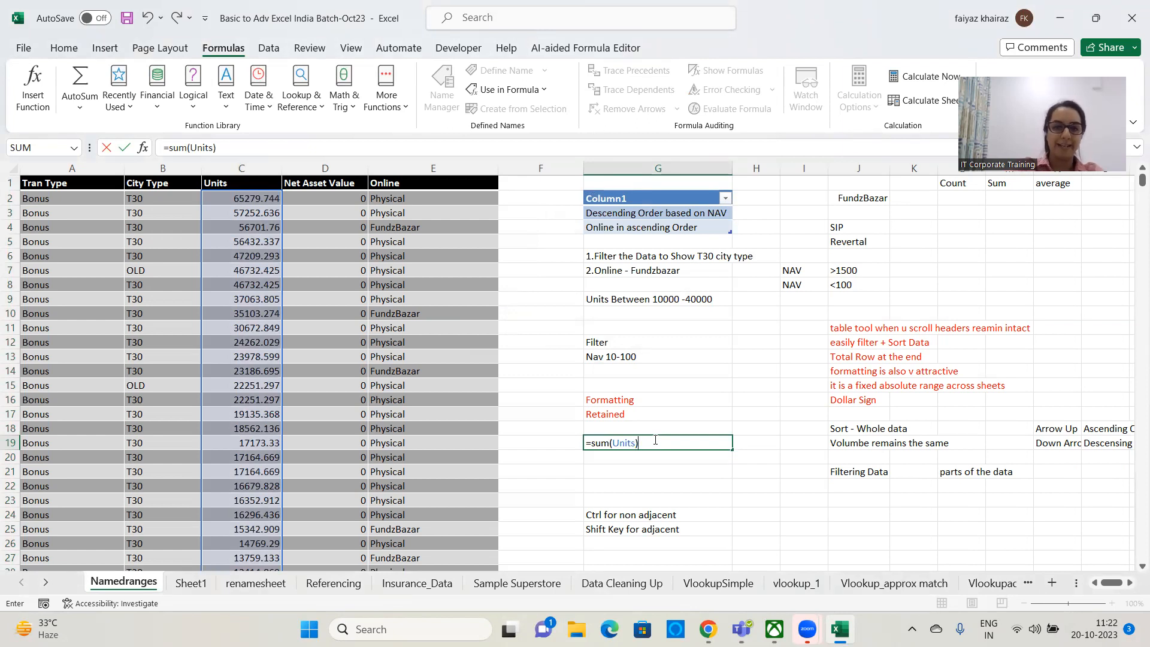
pyautogui.hotkey('ctrl', 'Return')
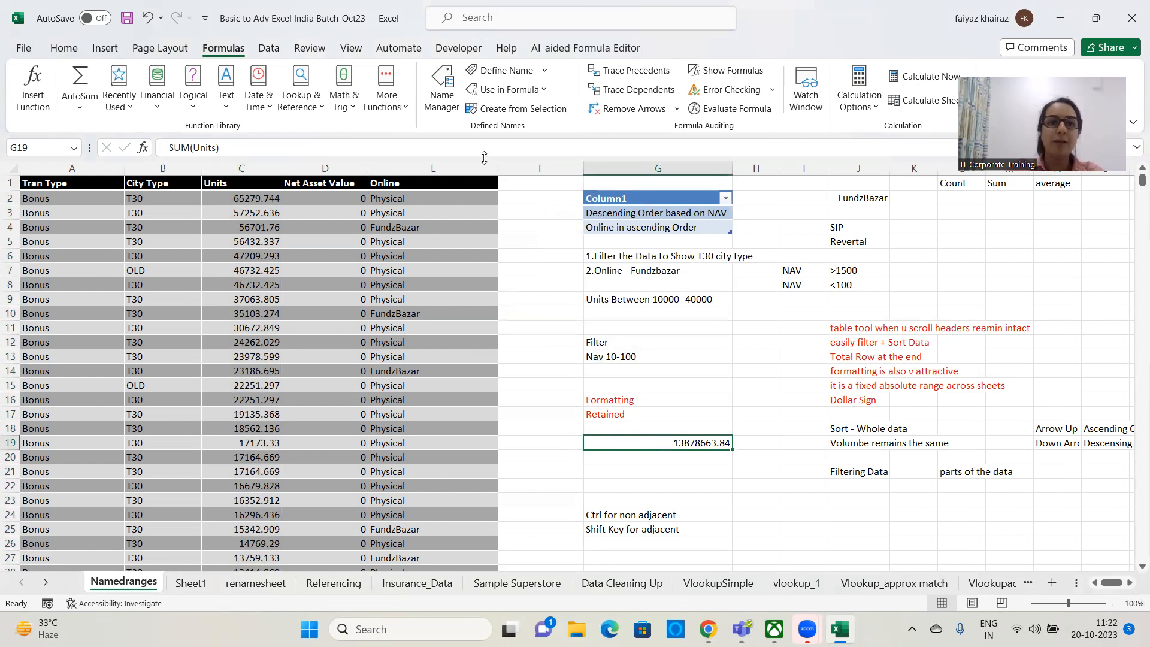
# Step: Delete the defined names Units and unit1 from the workbook with the Name Manager
pyautogui.click(453, 101)
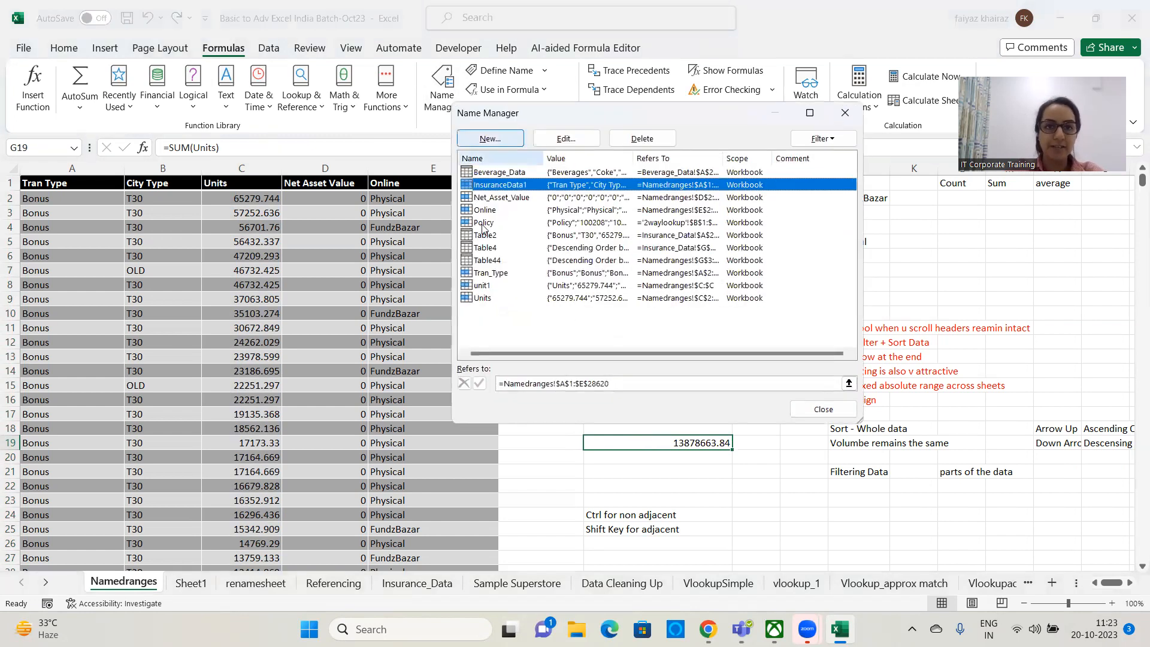
pyautogui.click(486, 300)
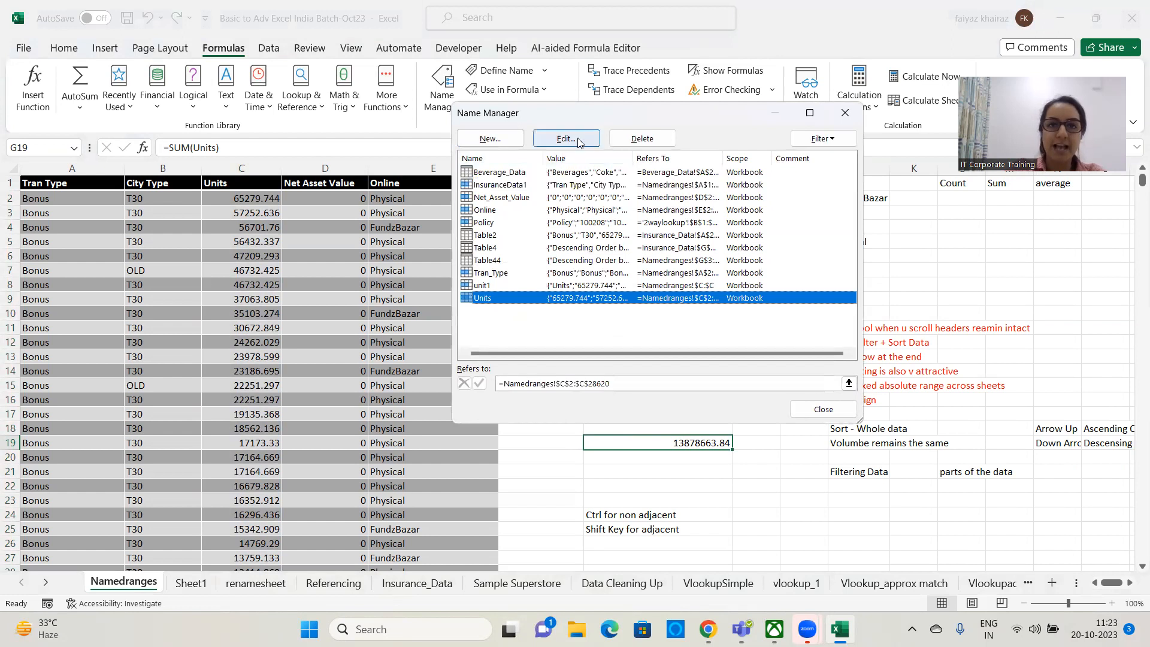
pyautogui.click(643, 139)
pyautogui.click(542, 353)
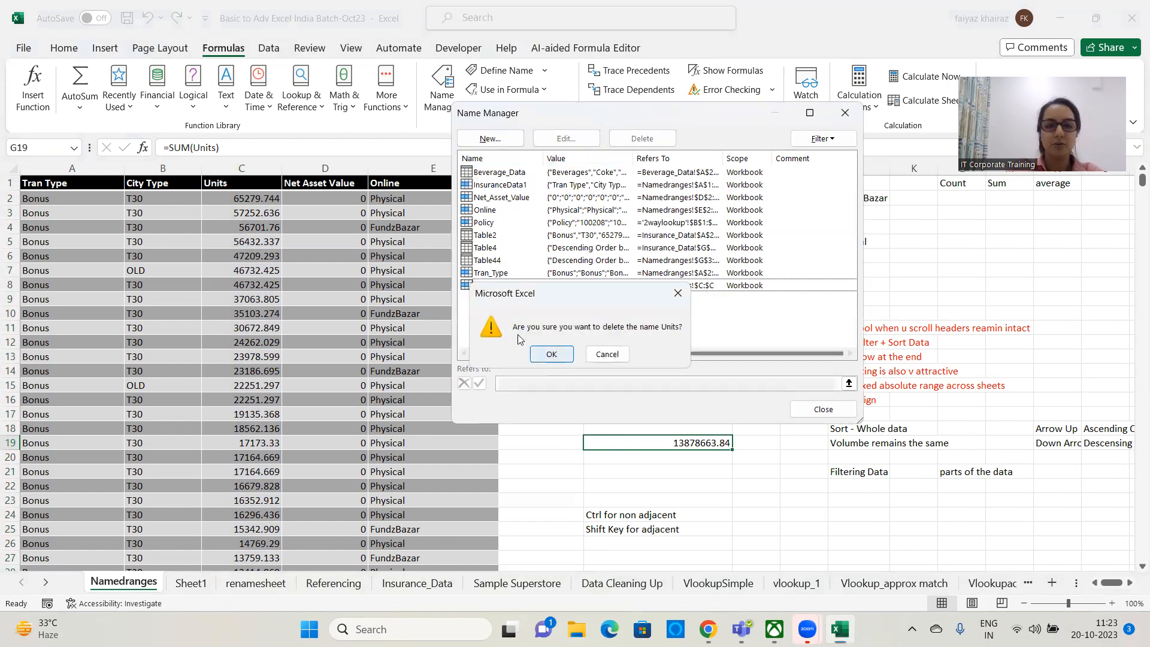
pyautogui.click(491, 287)
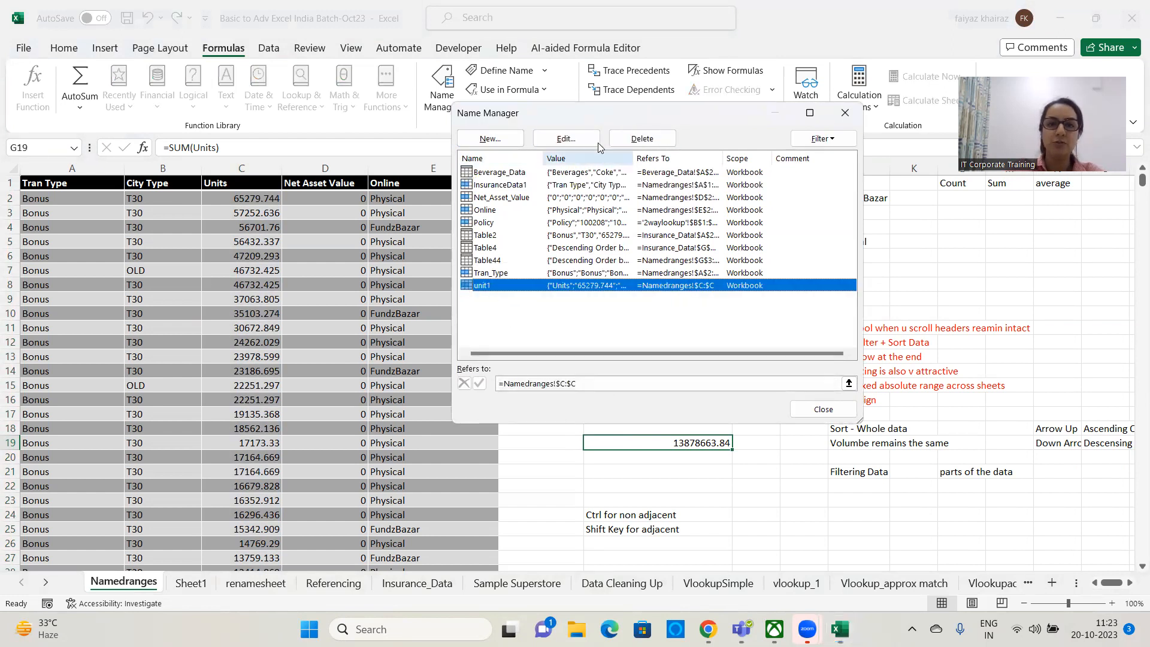
pyautogui.click(643, 138)
pyautogui.click(543, 353)
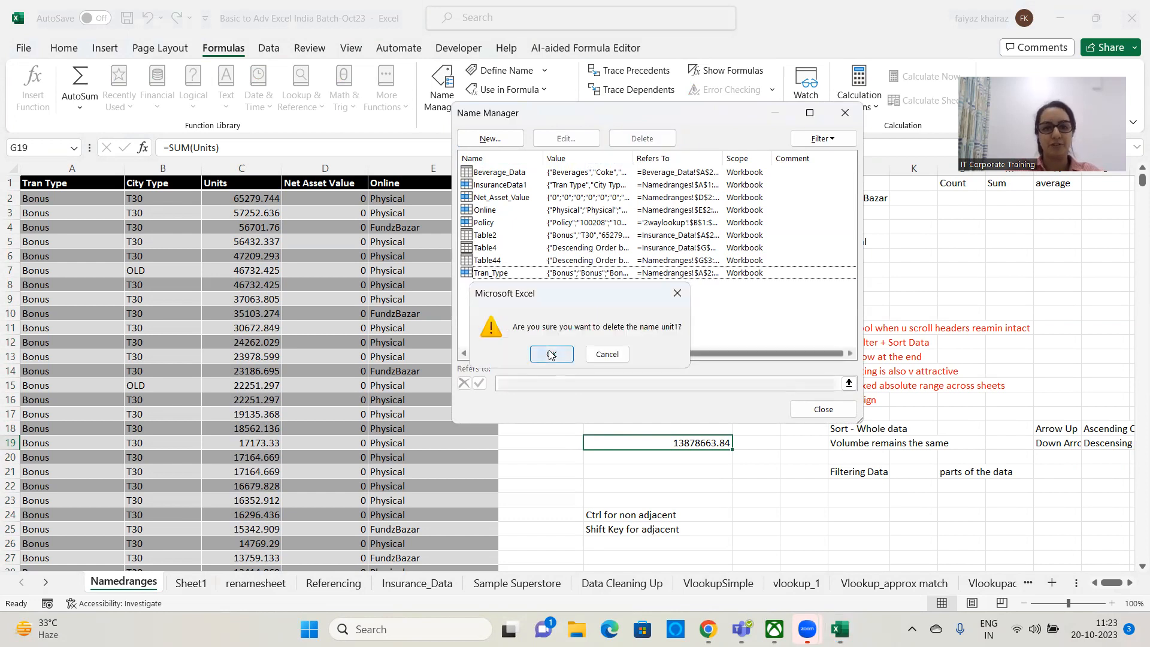
pyautogui.click(820, 411)
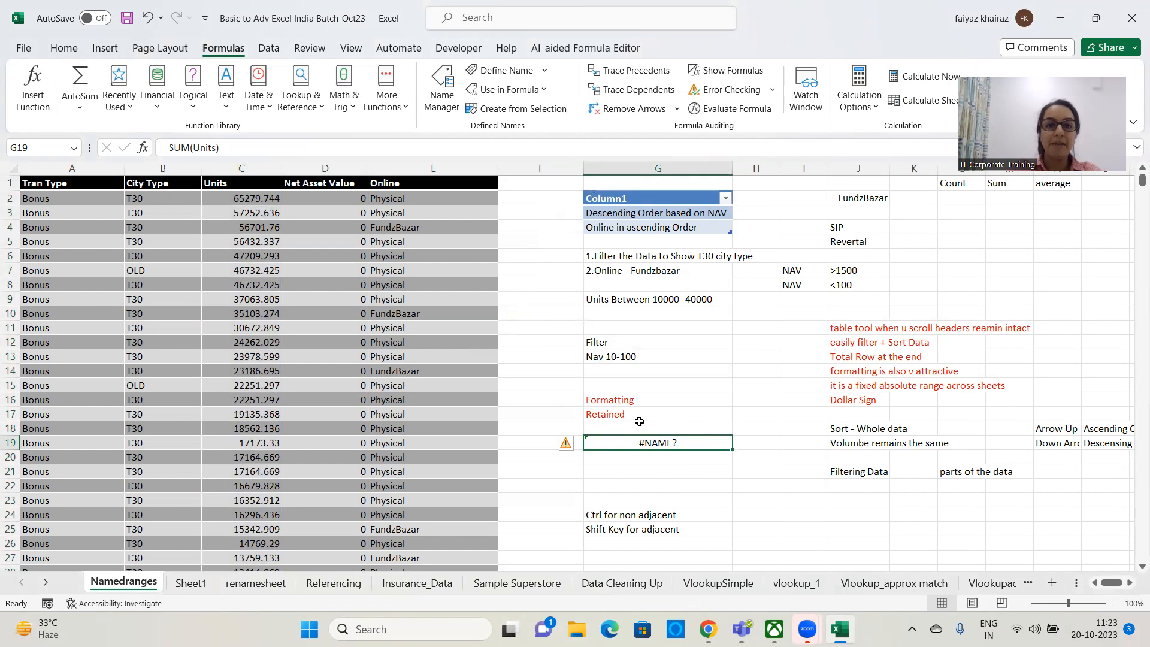
# Step: Recheck the SUM formula in G19 and clear it from the cell
pyautogui.click(669, 470)
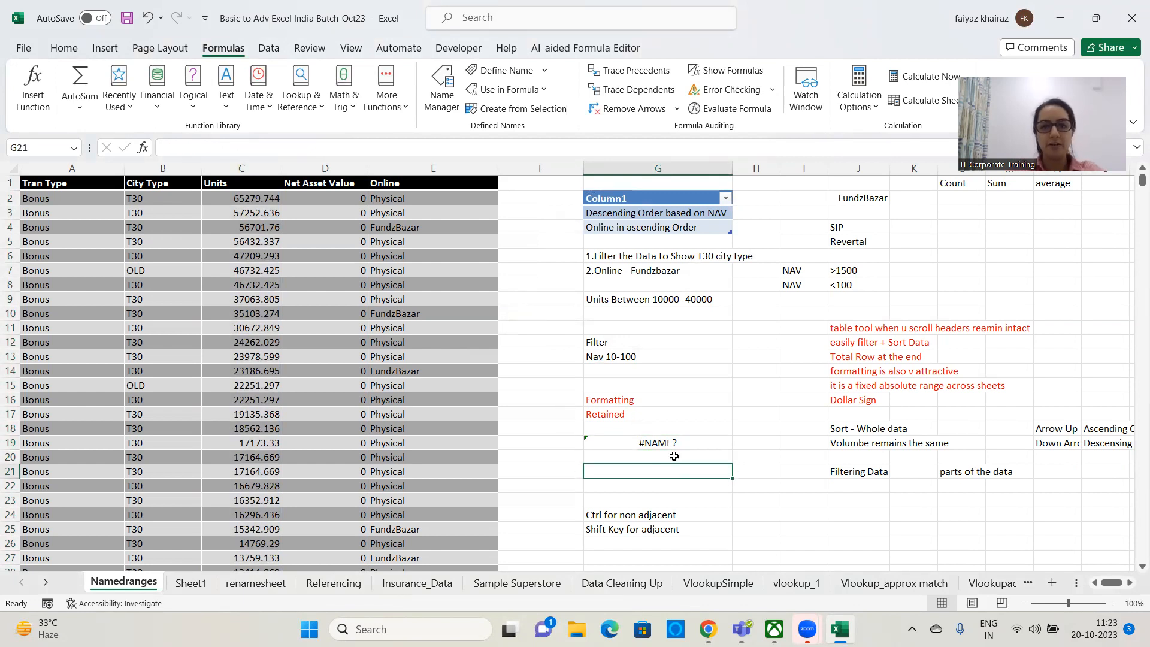
pyautogui.click(672, 444)
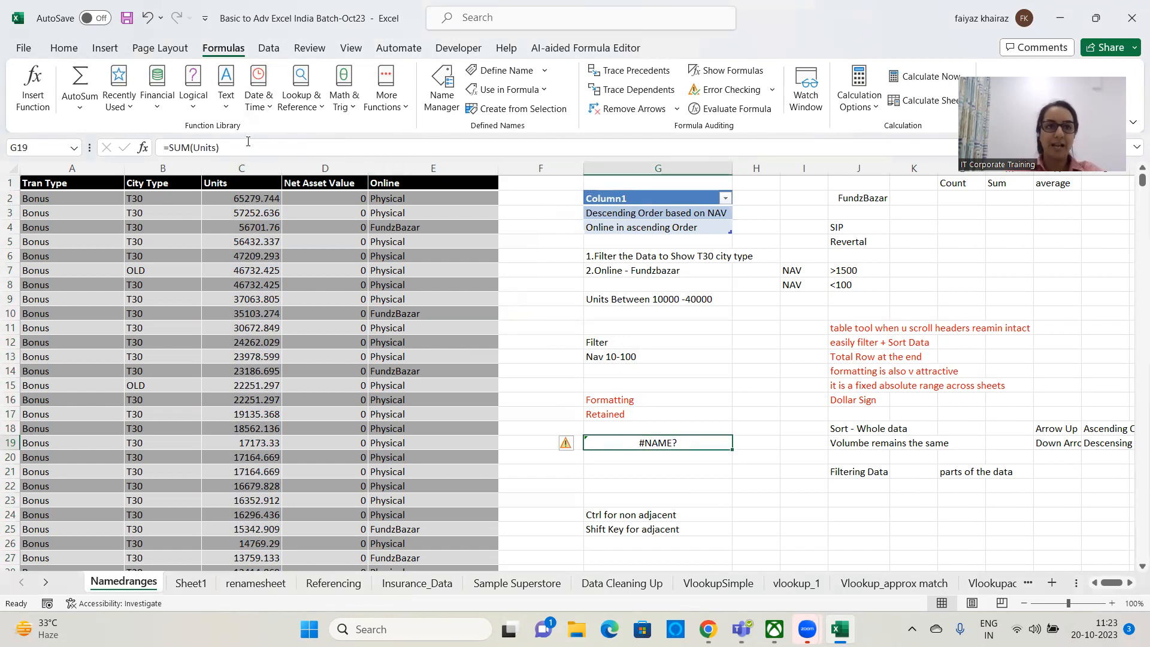
pyautogui.press('F2')
pyautogui.press('Return')
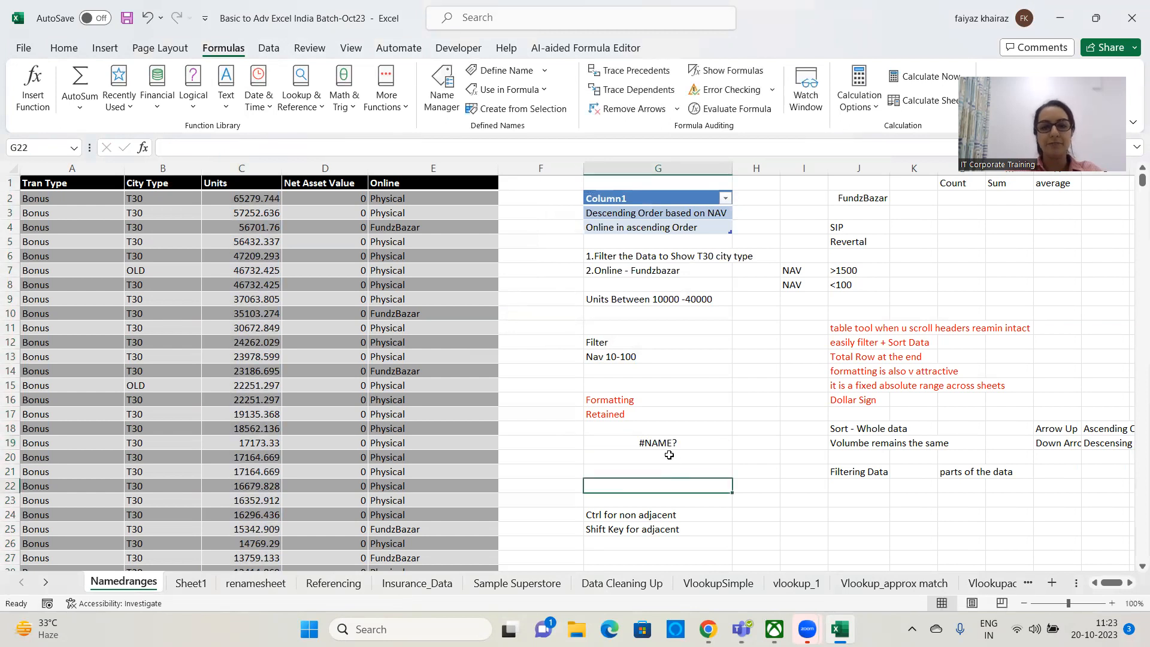
pyautogui.click(670, 442)
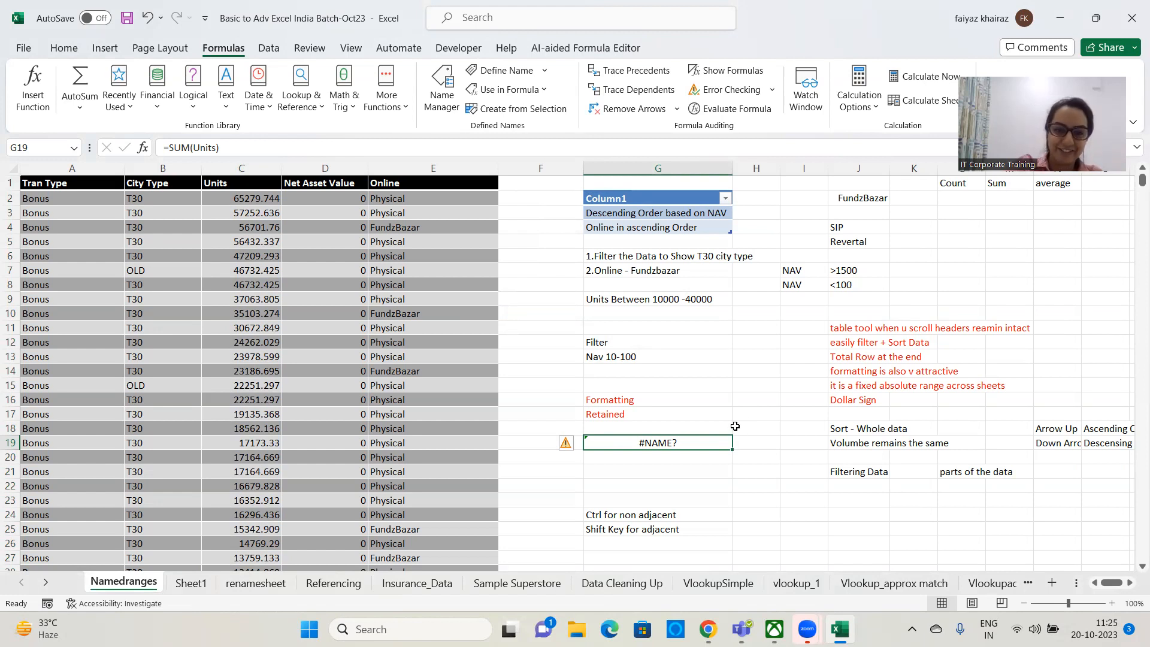
pyautogui.press('Delete')
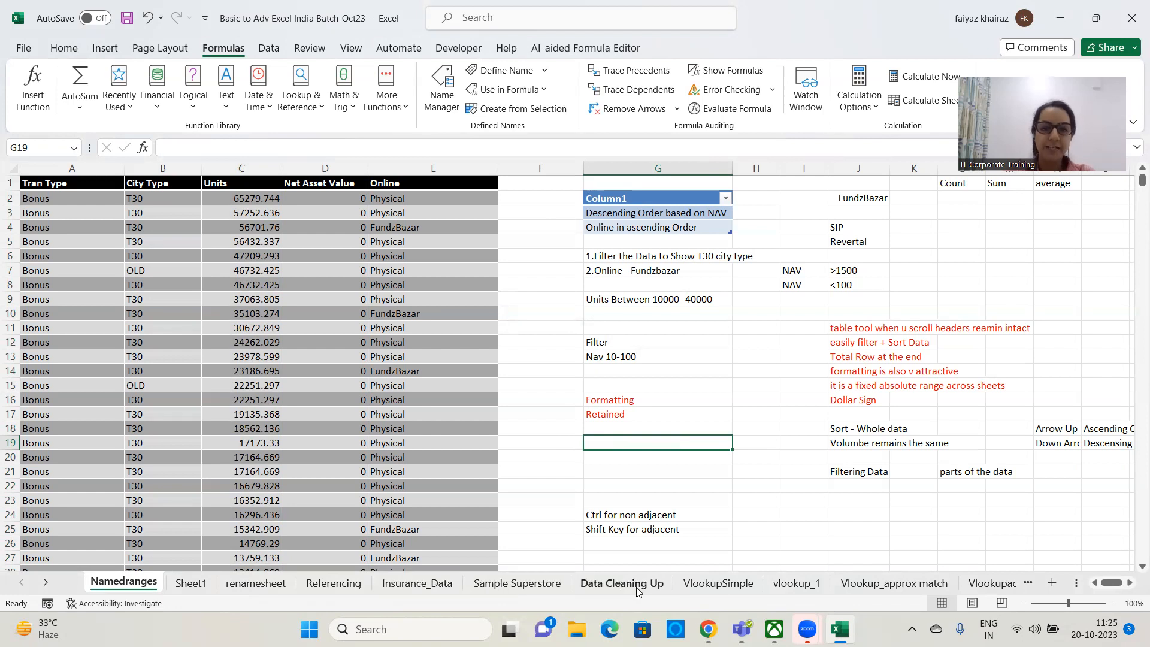
# Step: Create a copy of the VlookupSimple sheet in the same workbook, placed before Sheet1
pyautogui.click(718, 585)
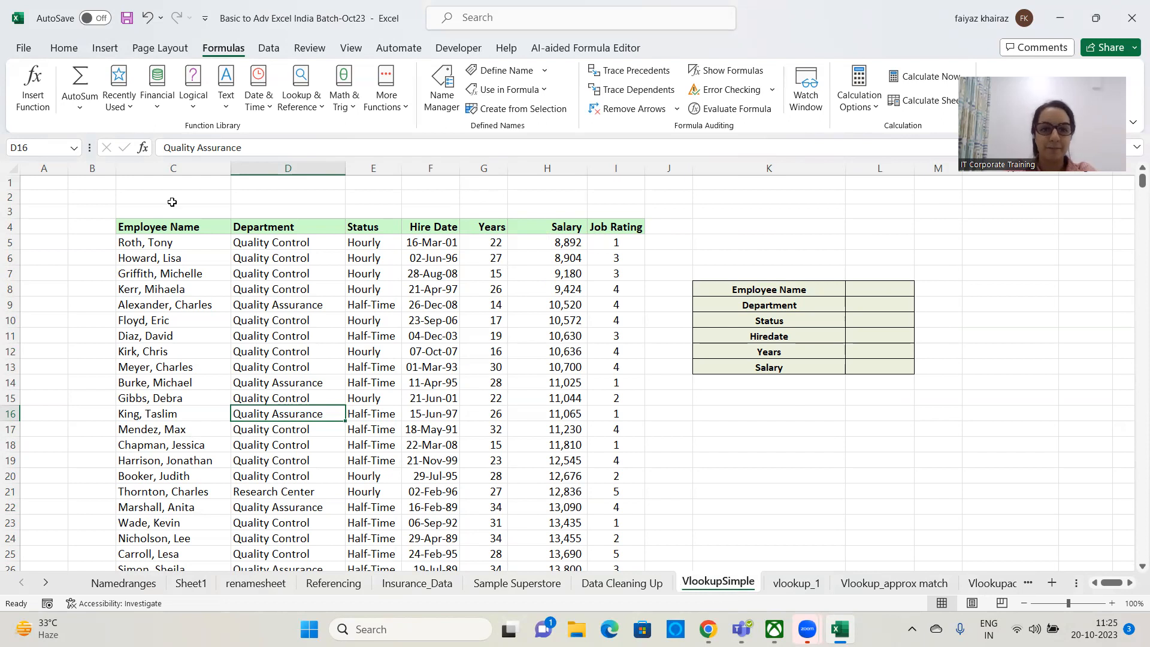
pyautogui.rightClick(736, 584)
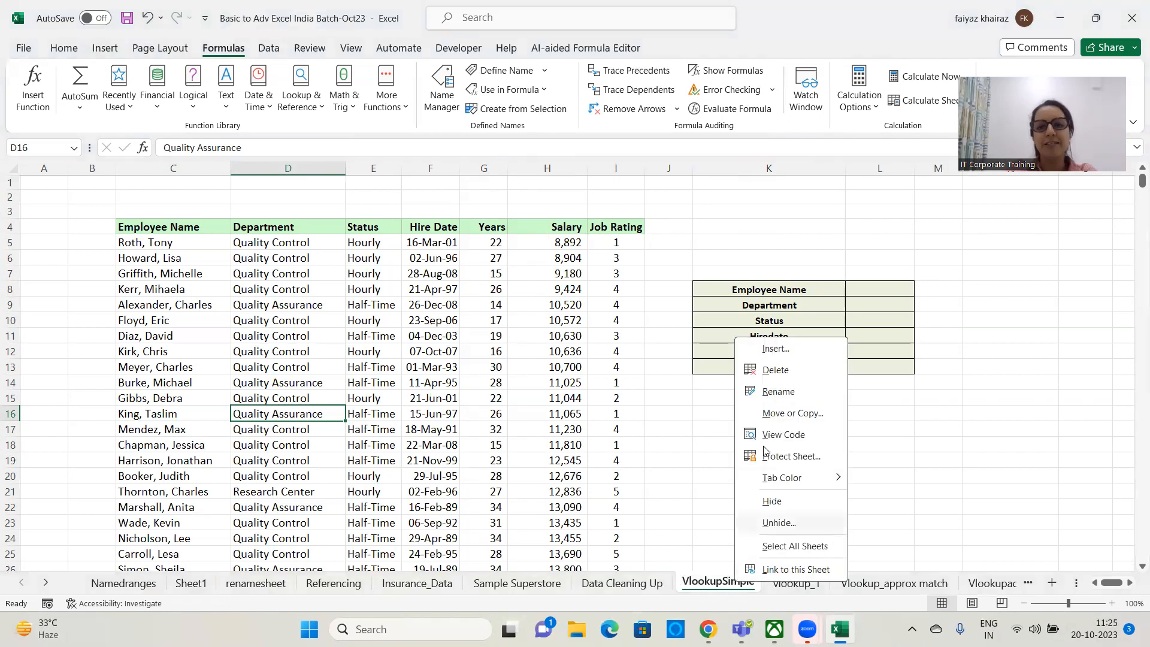
pyautogui.click(779, 415)
pyautogui.click(698, 497)
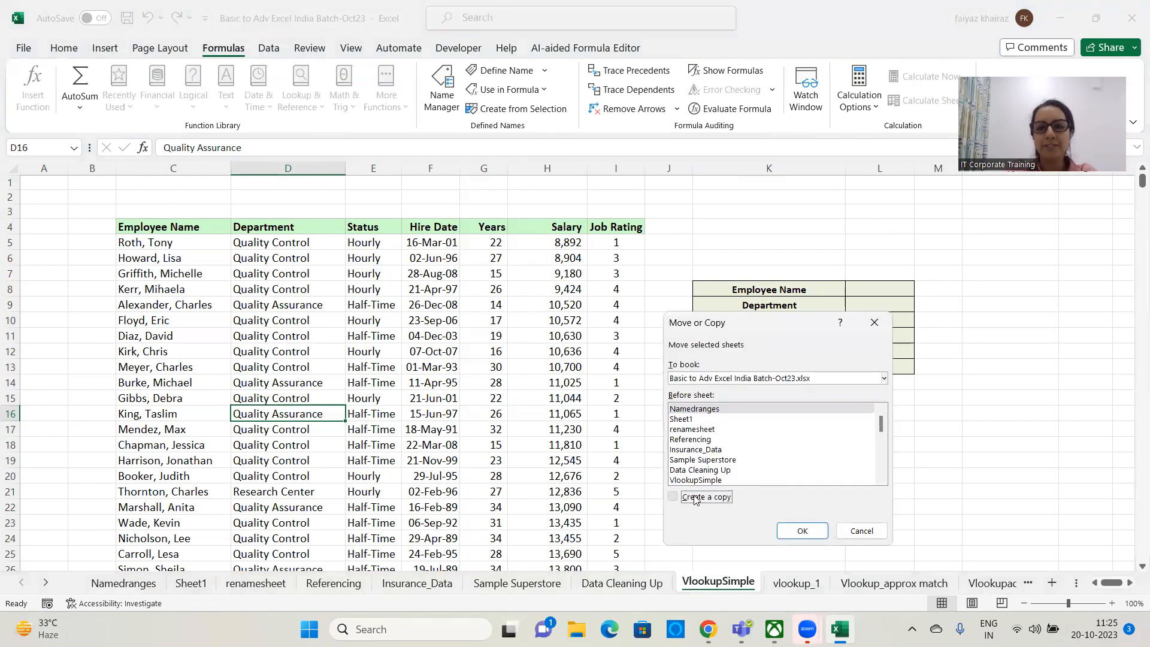
pyautogui.click(689, 421)
pyautogui.click(806, 545)
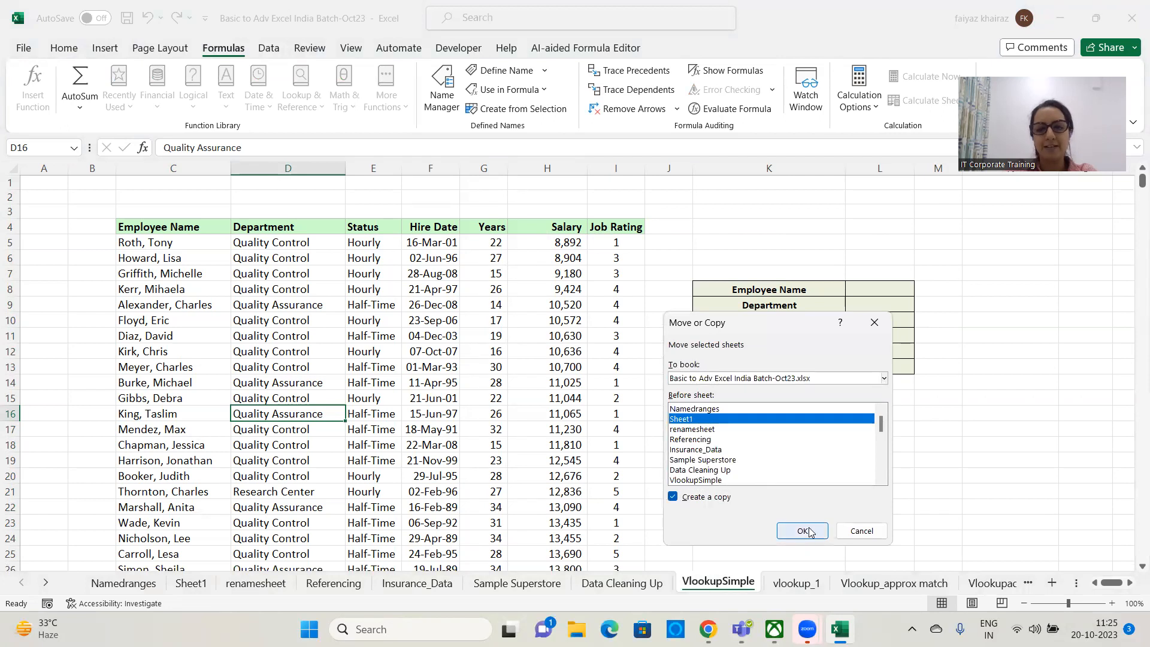
# Step: Rename the copied sheet VlookupSimple (2) as LogicalFunction
pyautogui.moveTo(774, 631)
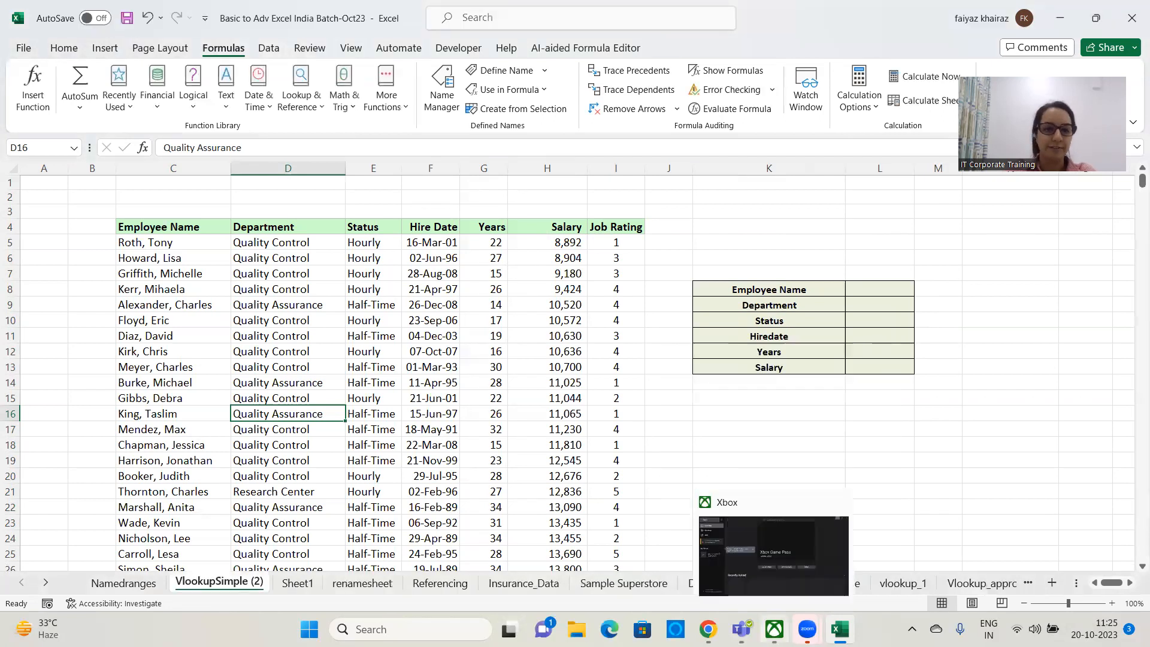
pyautogui.doubleClick(225, 583)
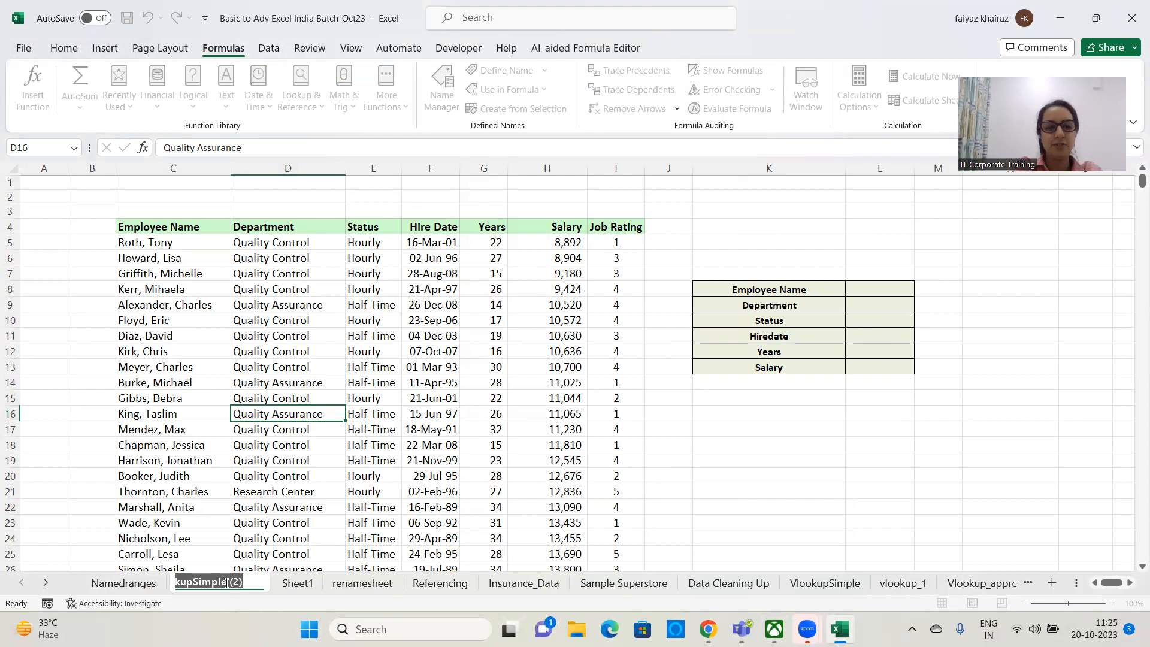
pyautogui.write('L')
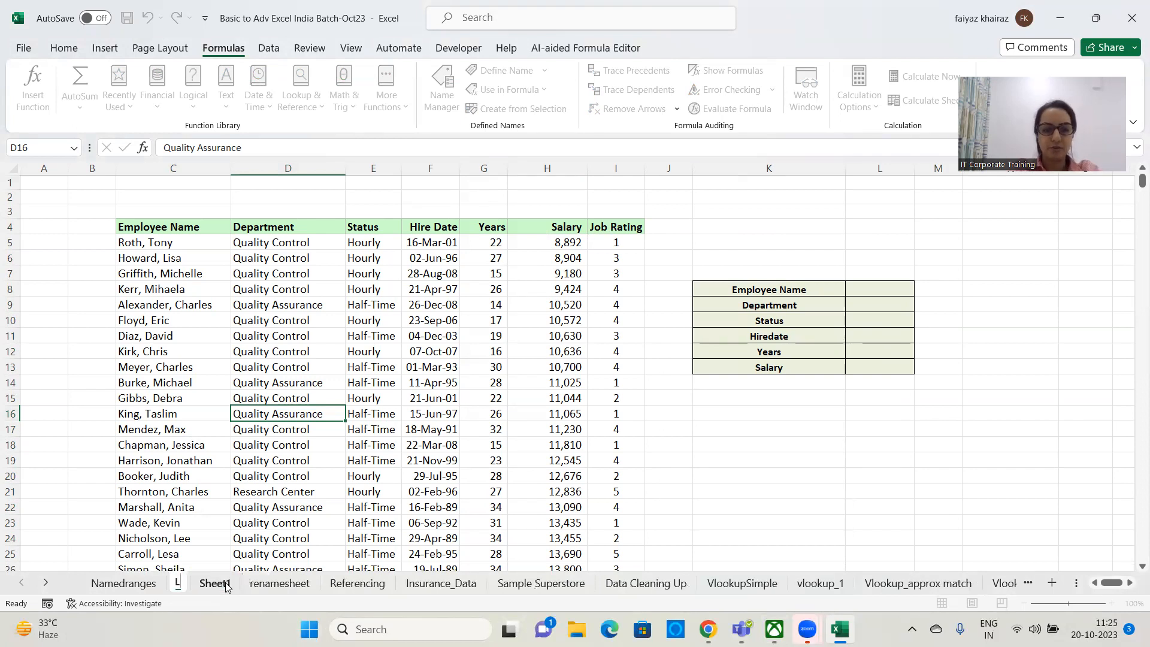
pyautogui.write('ogical')
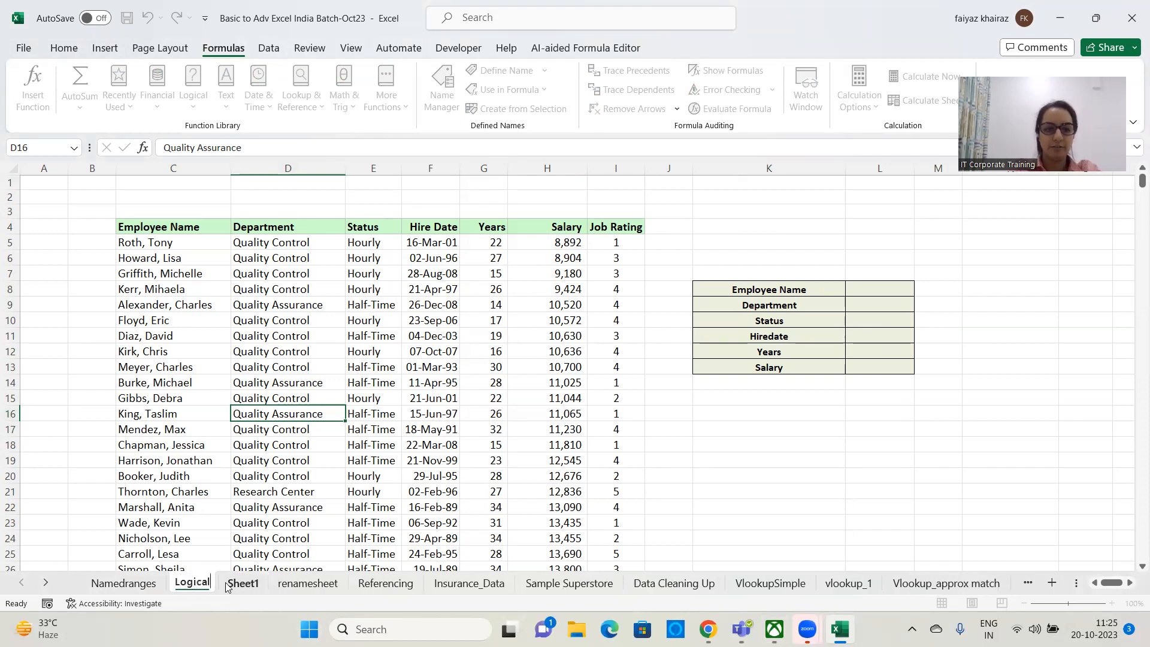
pyautogui.write('Function')
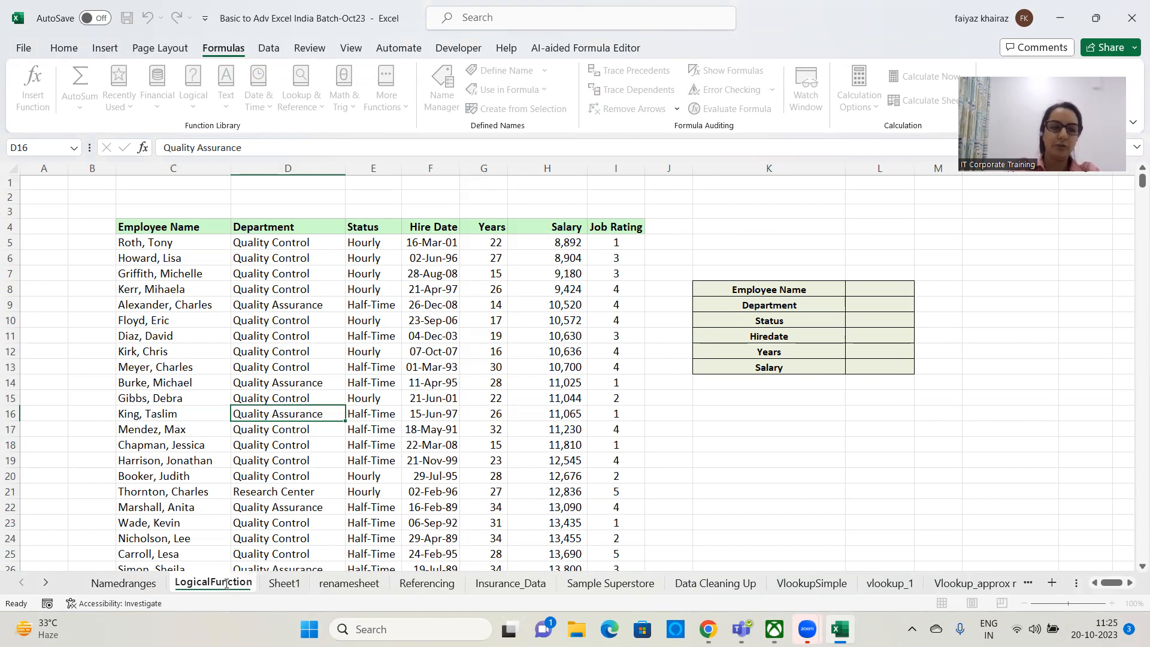
pyautogui.click(367, 429)
# Step: Clear all contents and formatting from K4:M18, which holds the employee lookup form
pyautogui.moveTo(695, 227); pyautogui.dragTo(960, 450)
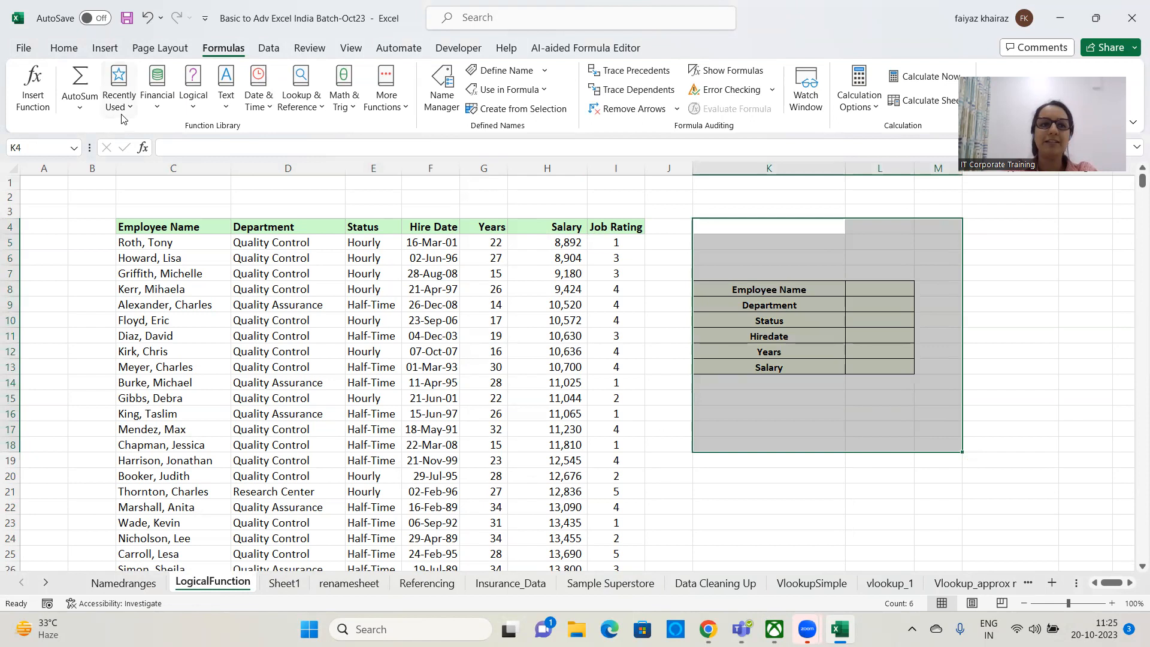
pyautogui.click(76, 47)
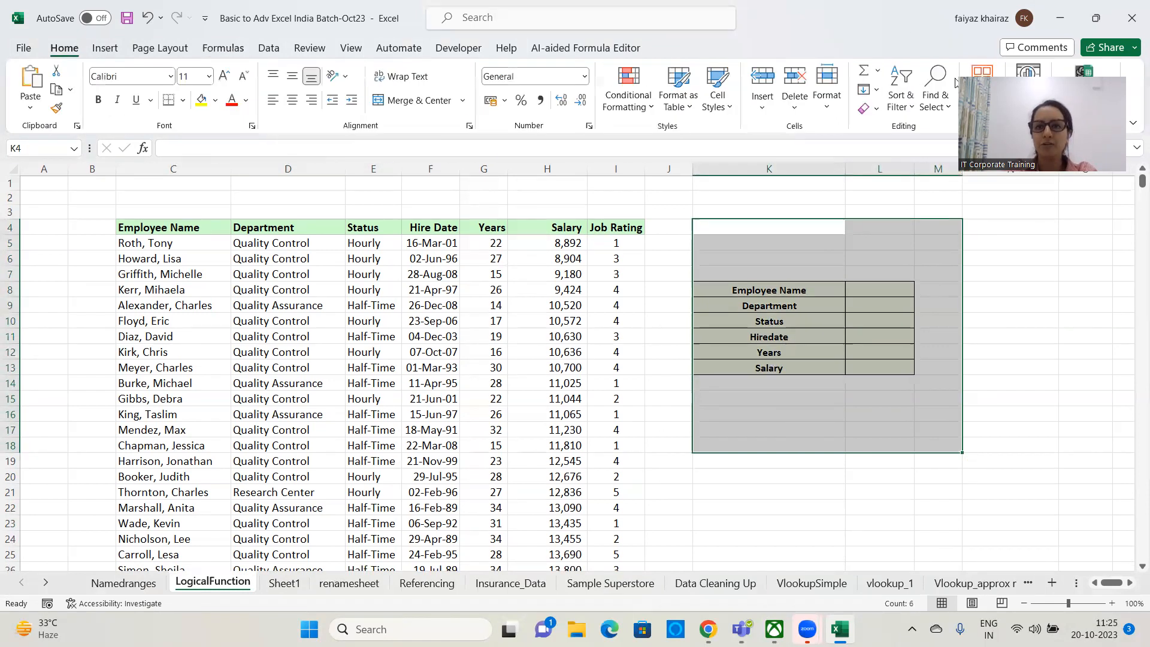
pyautogui.click(870, 109)
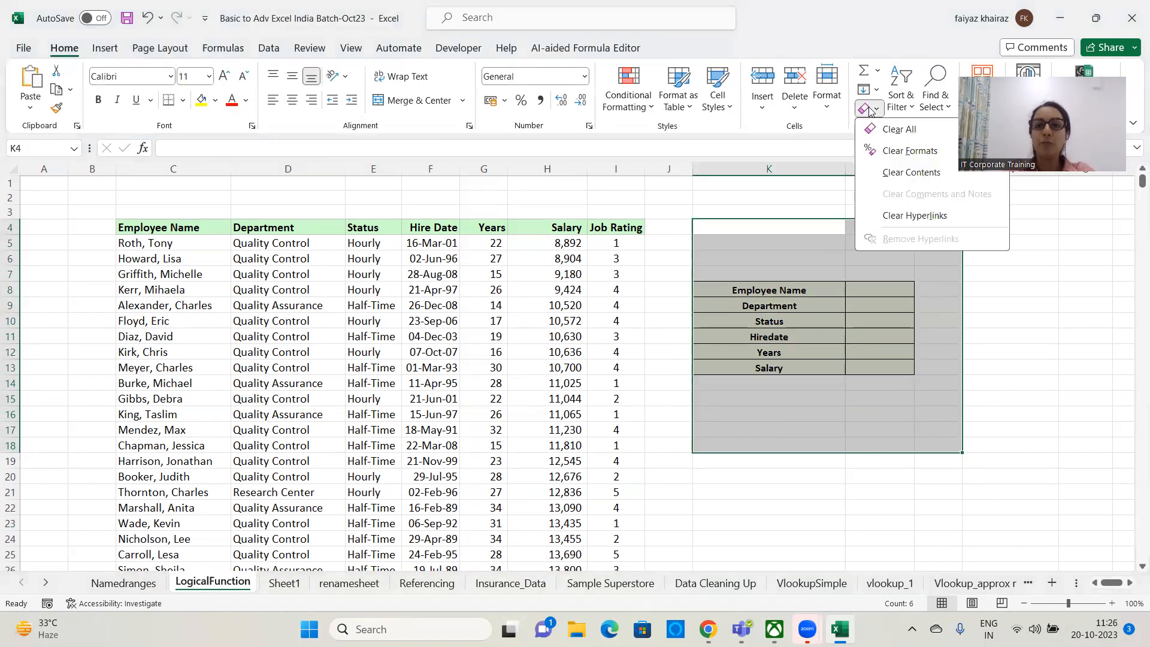
pyautogui.click(930, 137)
pyautogui.click(980, 365)
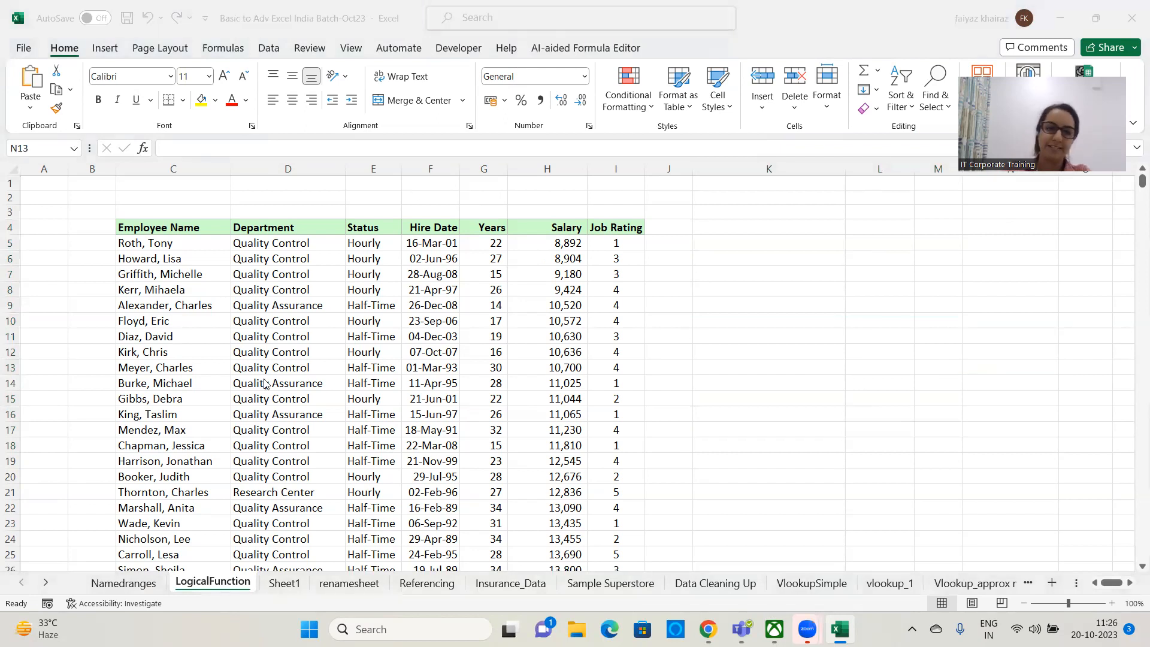
# Step: Widen column J slightly and enter "if Condition" in K2
pyautogui.click(681, 244)
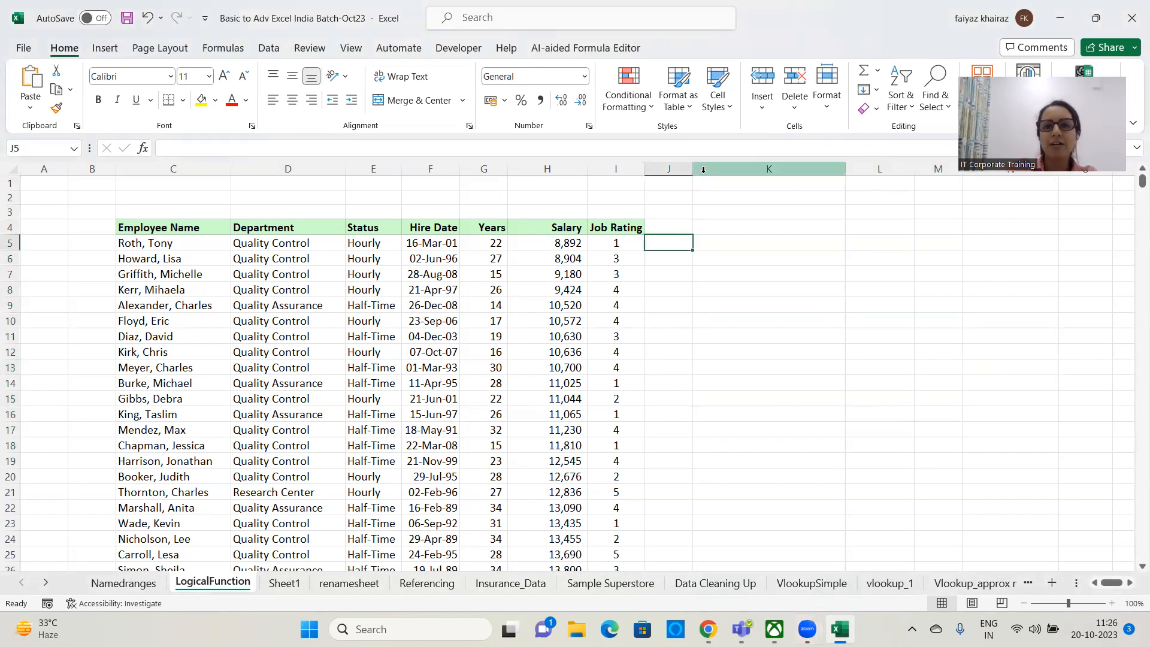
pyautogui.moveTo(692, 169); pyautogui.dragTo(706, 171)
pyautogui.click(730, 200)
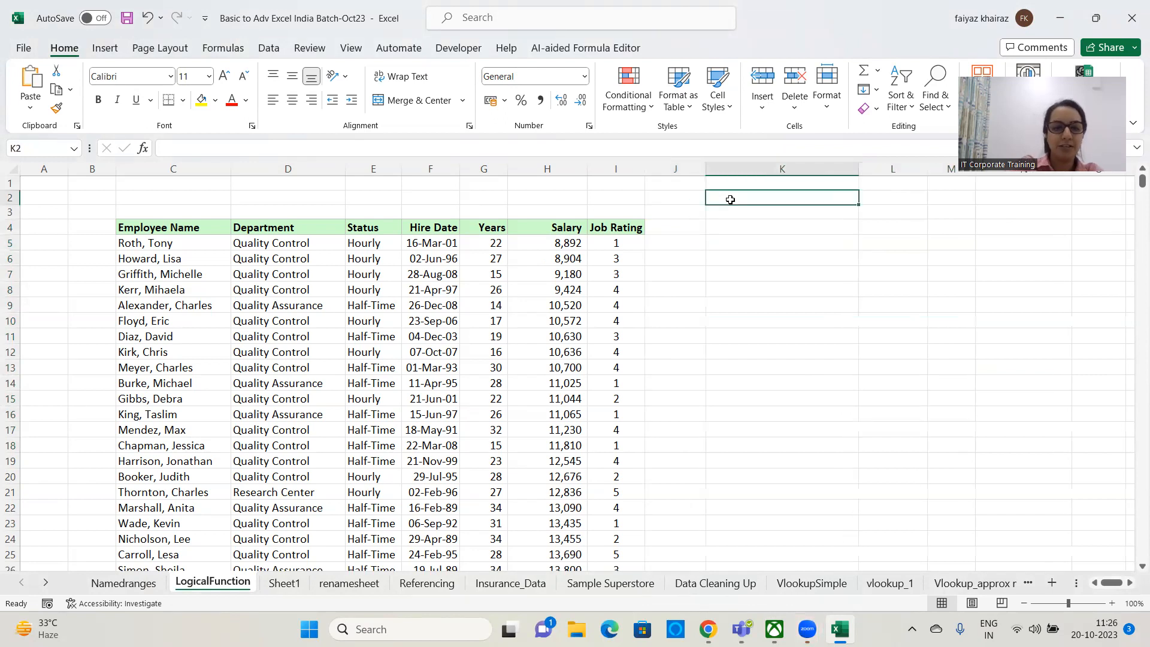
pyautogui.write('if Condition')
pyautogui.press('Tab')
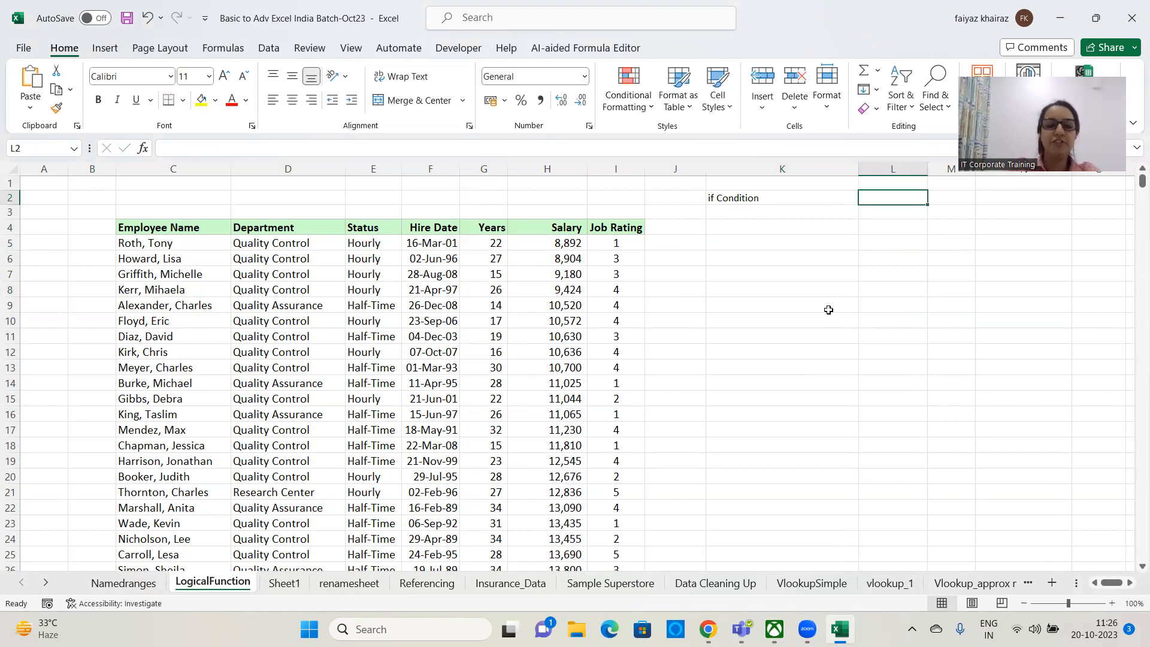
# Step: Enter TRUE in L2 beside the "if Condition" label
pyautogui.write('Tue')
pyautogui.press('BackSpace')
pyautogui.press('BackSpace')
pyautogui.write('rue')
pyautogui.press('Tab')
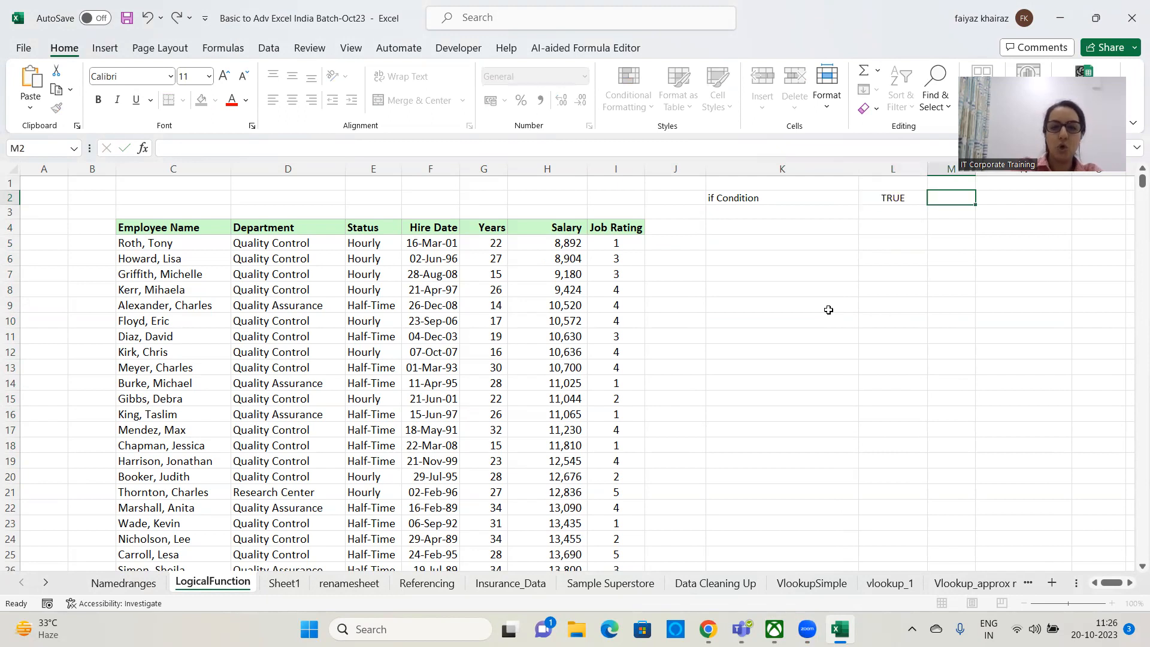
# Step: Enter FALSE in M2 and fill the TRUE cell L2 with yellow
pyautogui.write('False')
pyautogui.press('Tab')
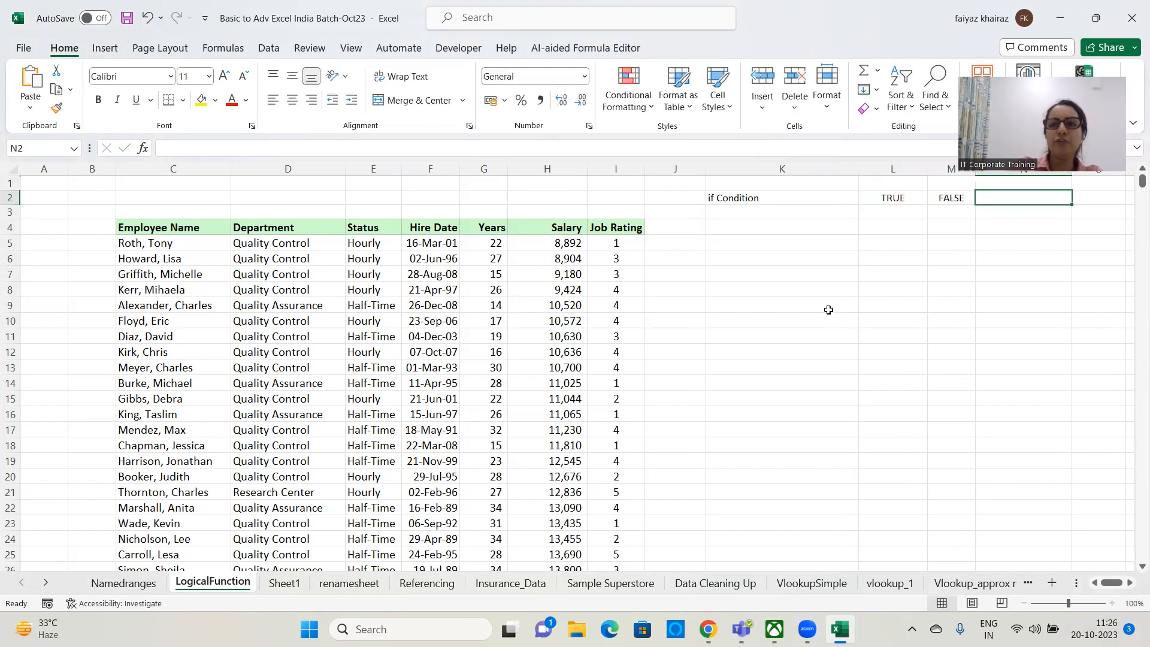
pyautogui.click(893, 197)
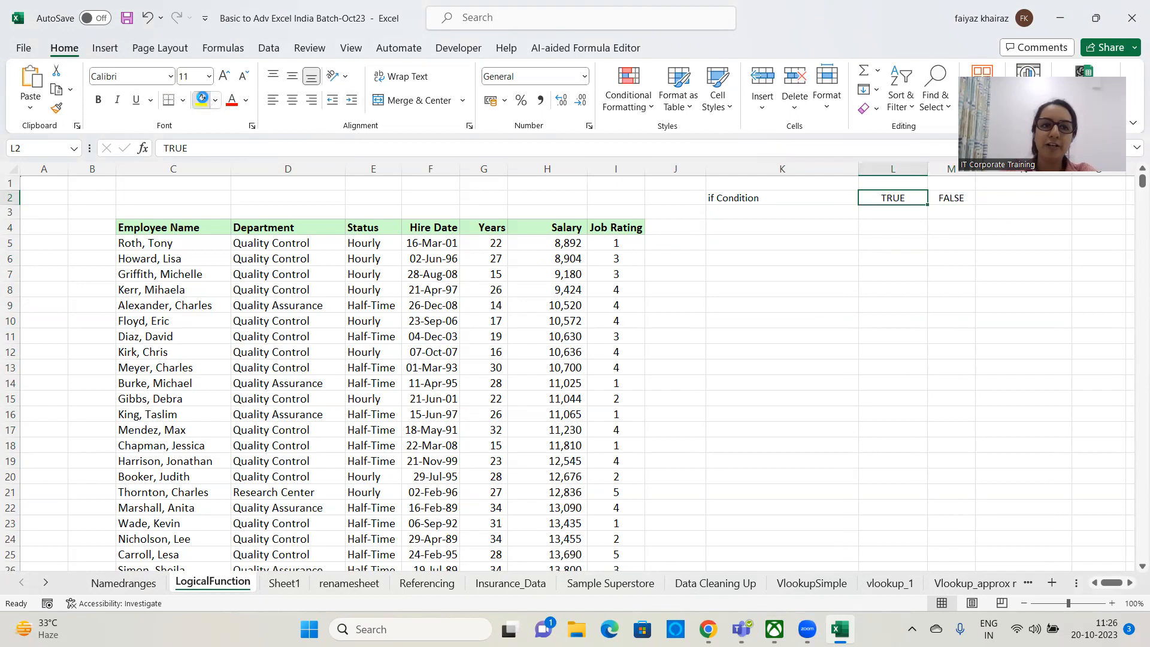
pyautogui.click(202, 99)
# Step: Apply a thick outside border around the FALSE cell M2
pyautogui.click(957, 200)
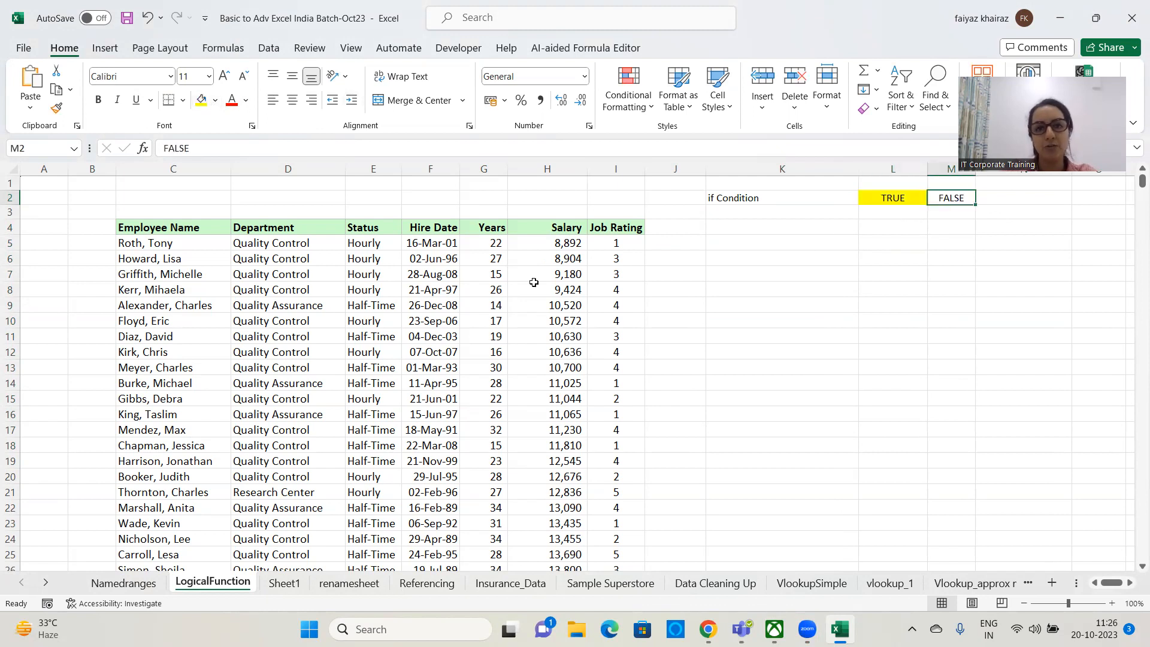
pyautogui.click(182, 101)
pyautogui.click(199, 294)
pyautogui.click(970, 307)
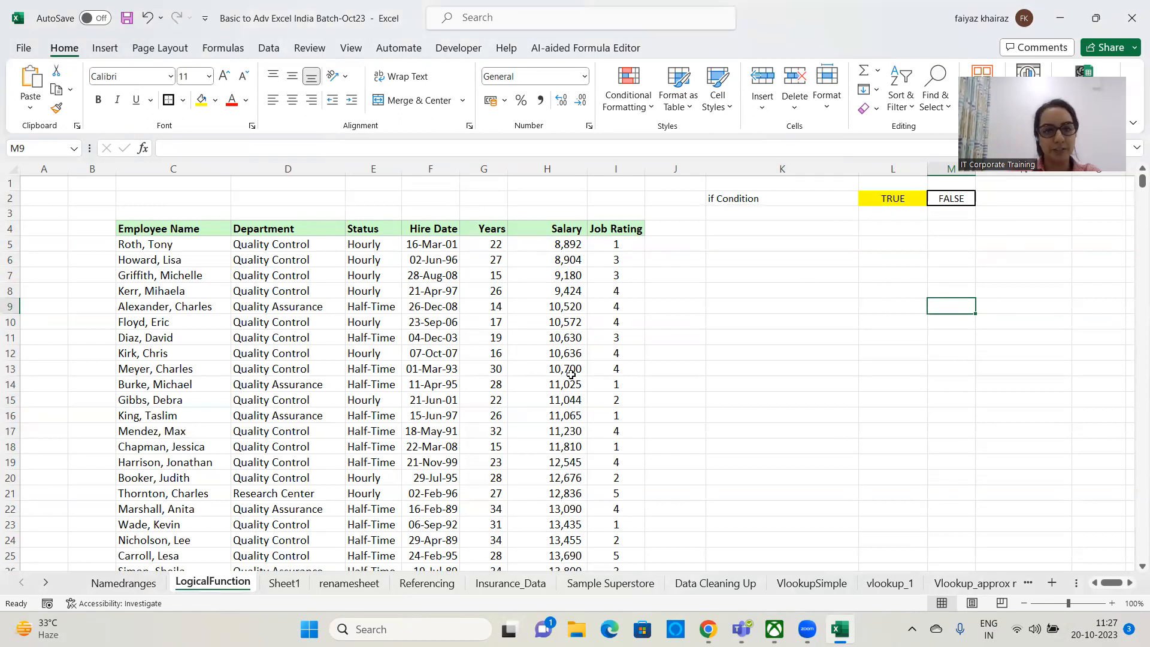
# Step: Select the empty cell J5 beside the first employee's Job Rating
pyautogui.click(493, 258)
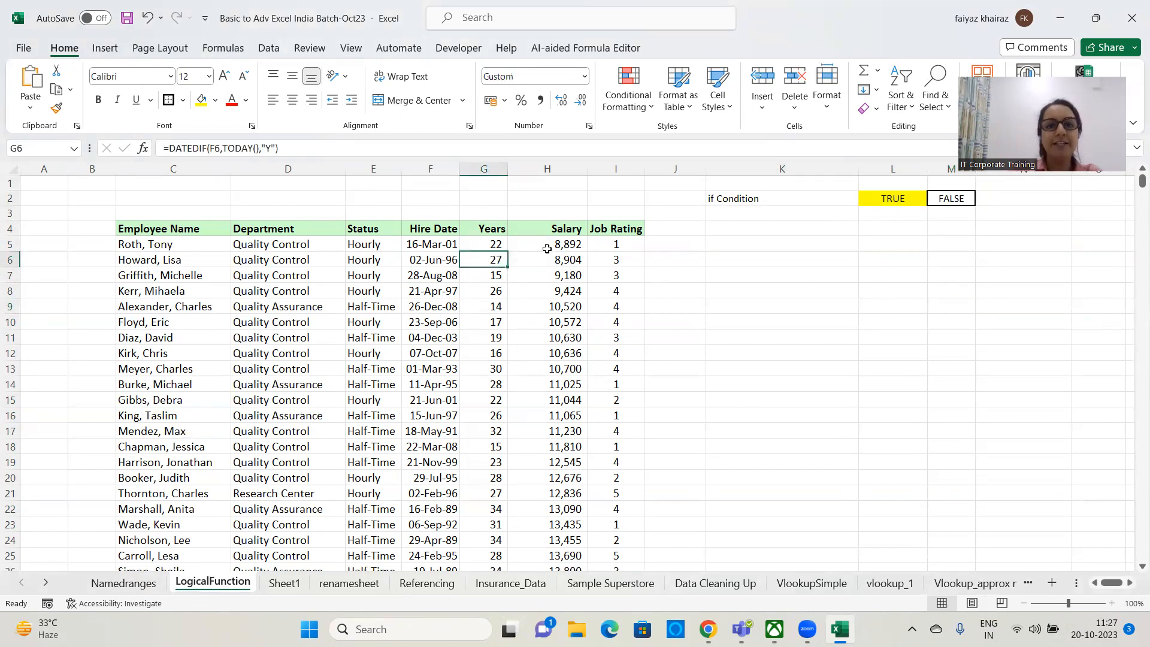
pyautogui.click(512, 246)
pyautogui.click(694, 247)
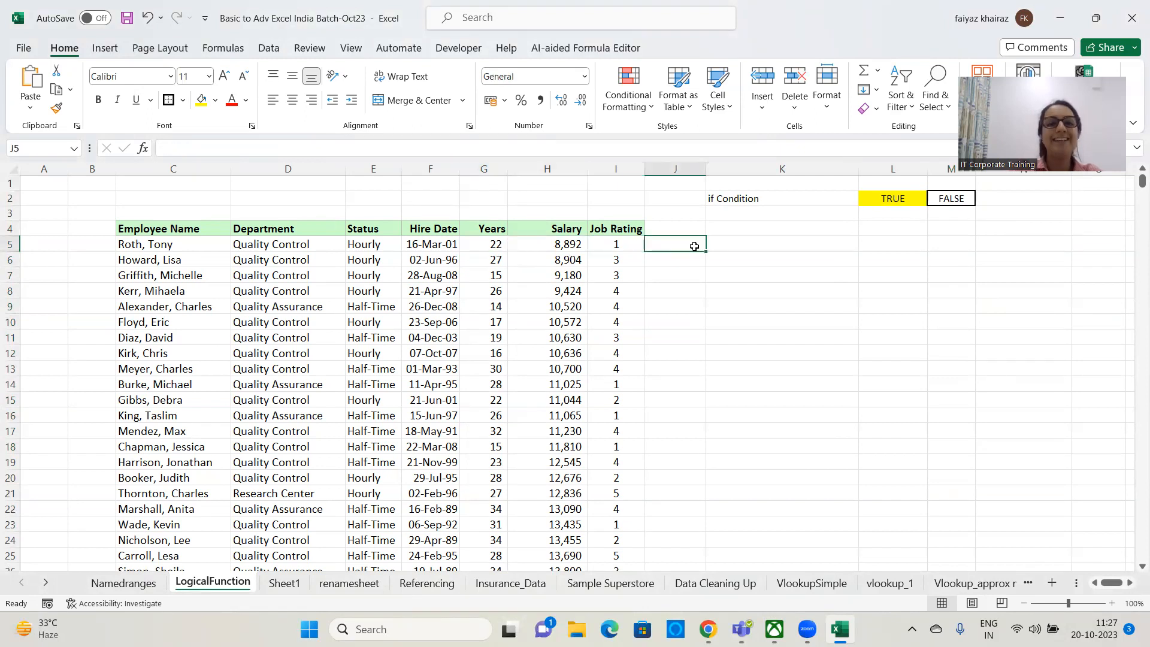
# Step: On the renamesheet sheet, enter the heading "If Condition Questiions" in C25 below the existing notes
pyautogui.click(293, 588)
pyautogui.click(212, 583)
pyautogui.click(143, 590)
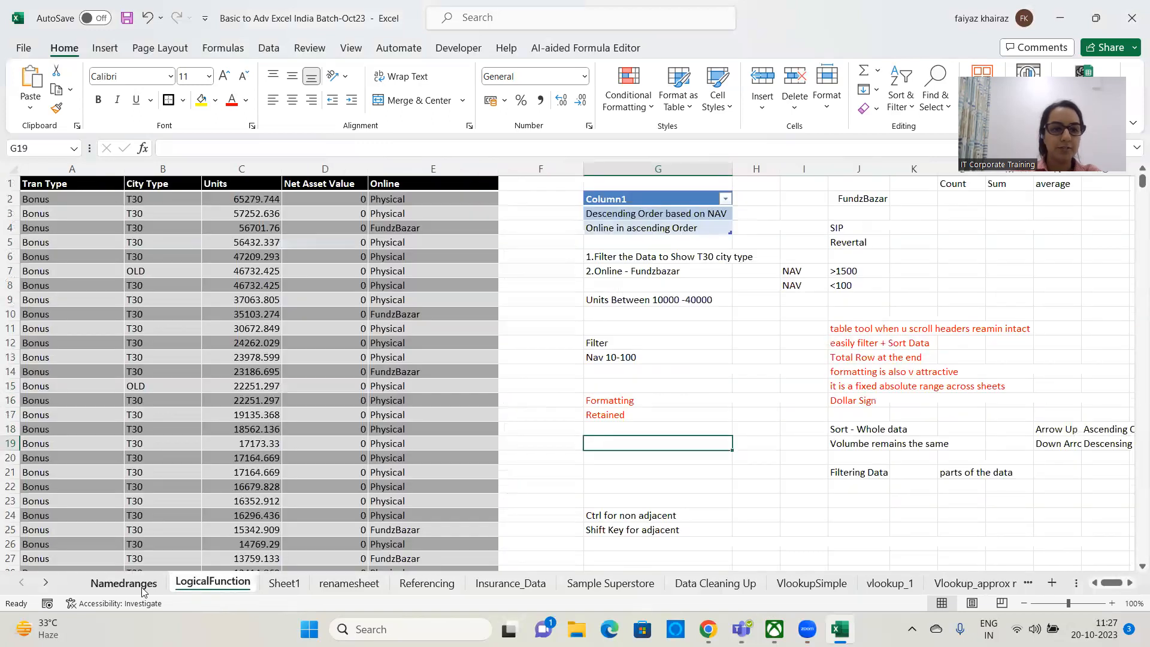
pyautogui.click(349, 583)
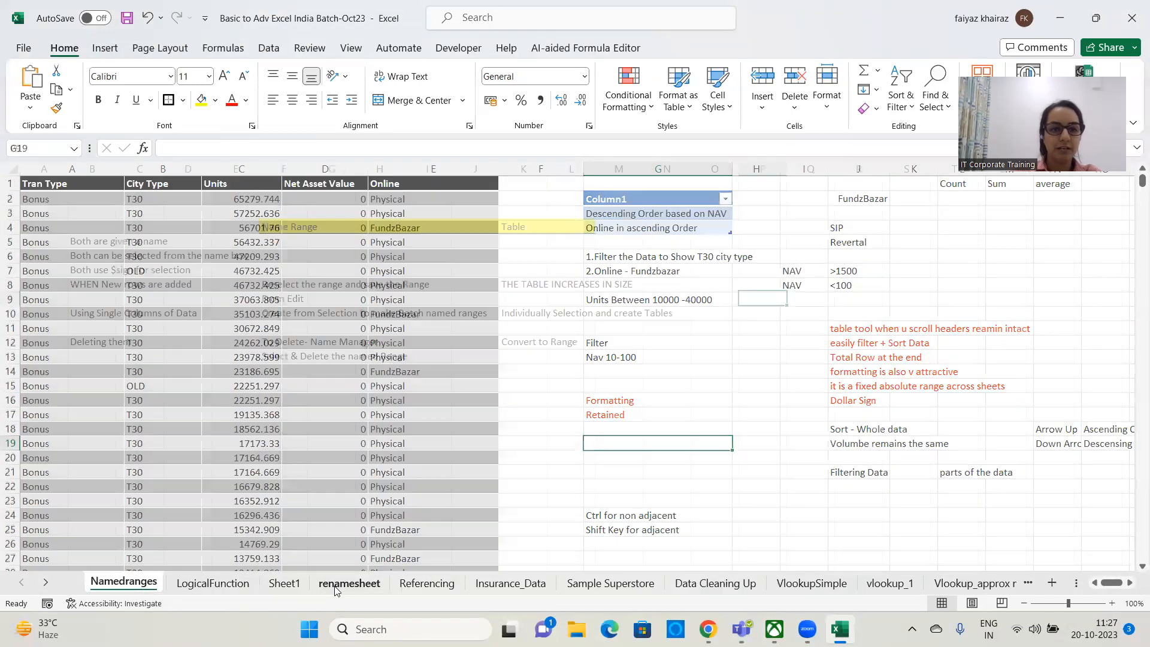
pyautogui.scroll(-7, 179, 319)
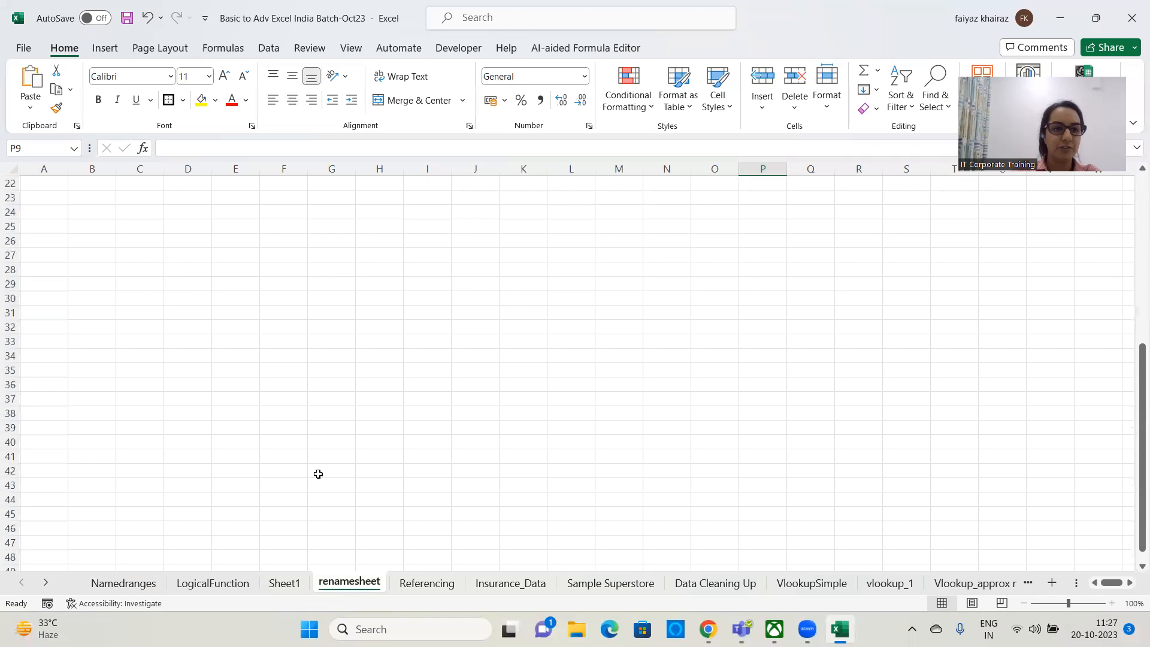
pyautogui.click(136, 230)
pyautogui.write('If Condi')
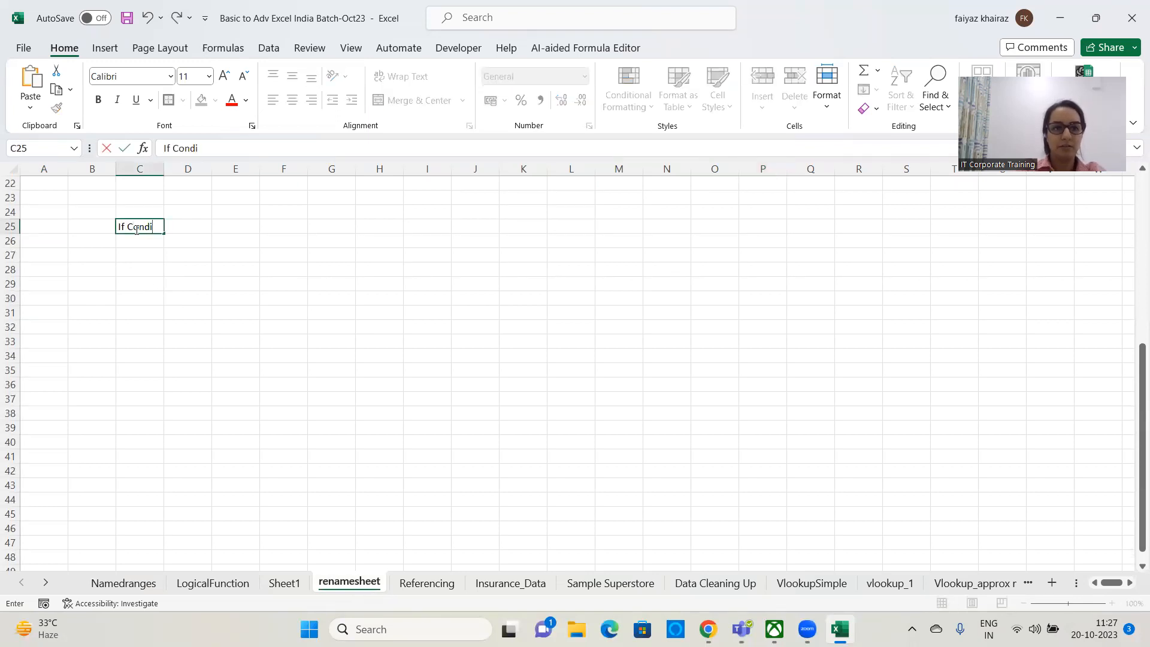
pyautogui.write('tion Questiions')
pyautogui.press('Return')
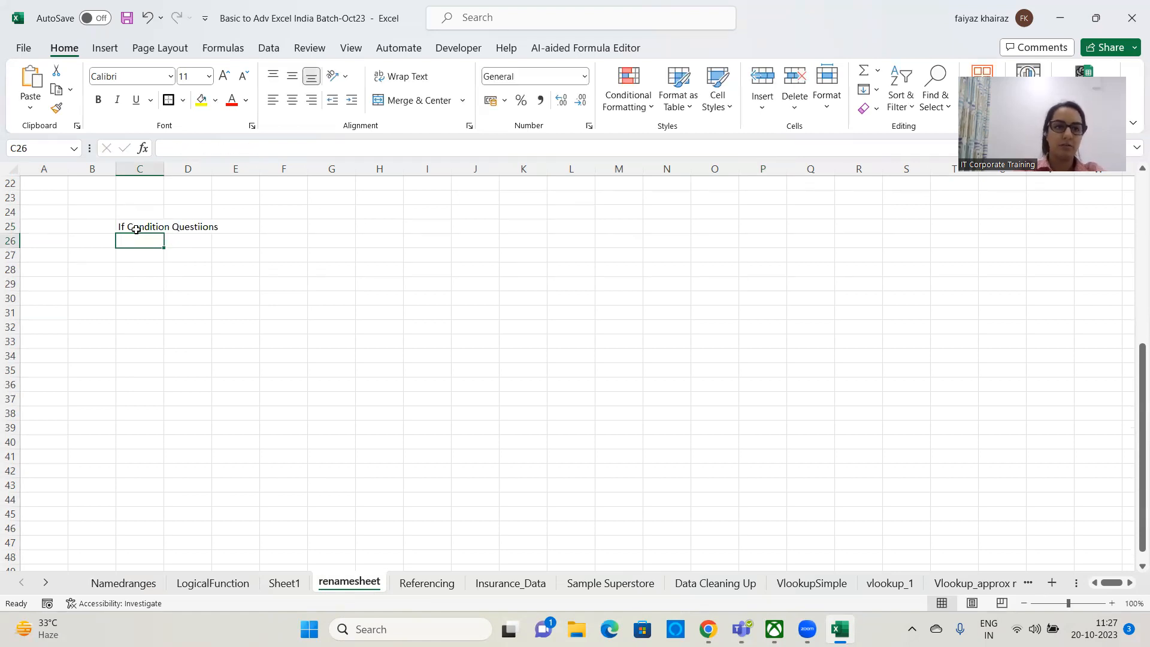
# Step: Enter the question "If the No years worked is more than 20 then BONUS else NIL" in C27
pyautogui.press('Return')
pyautogui.write('If the')
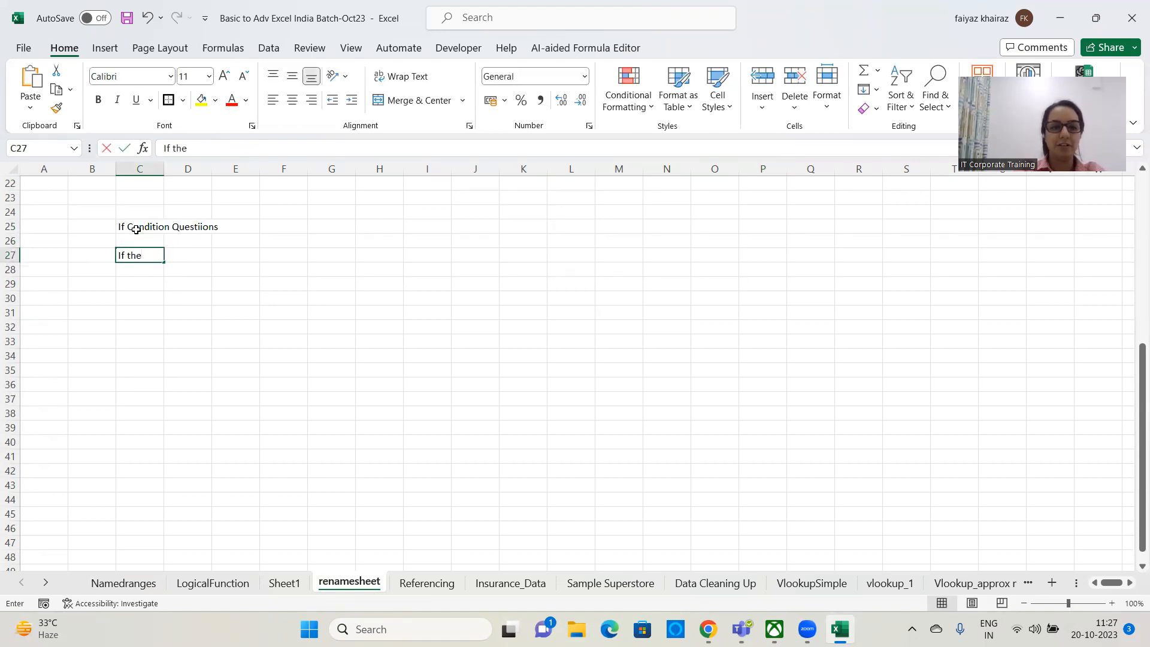
pyautogui.write(' No ye')
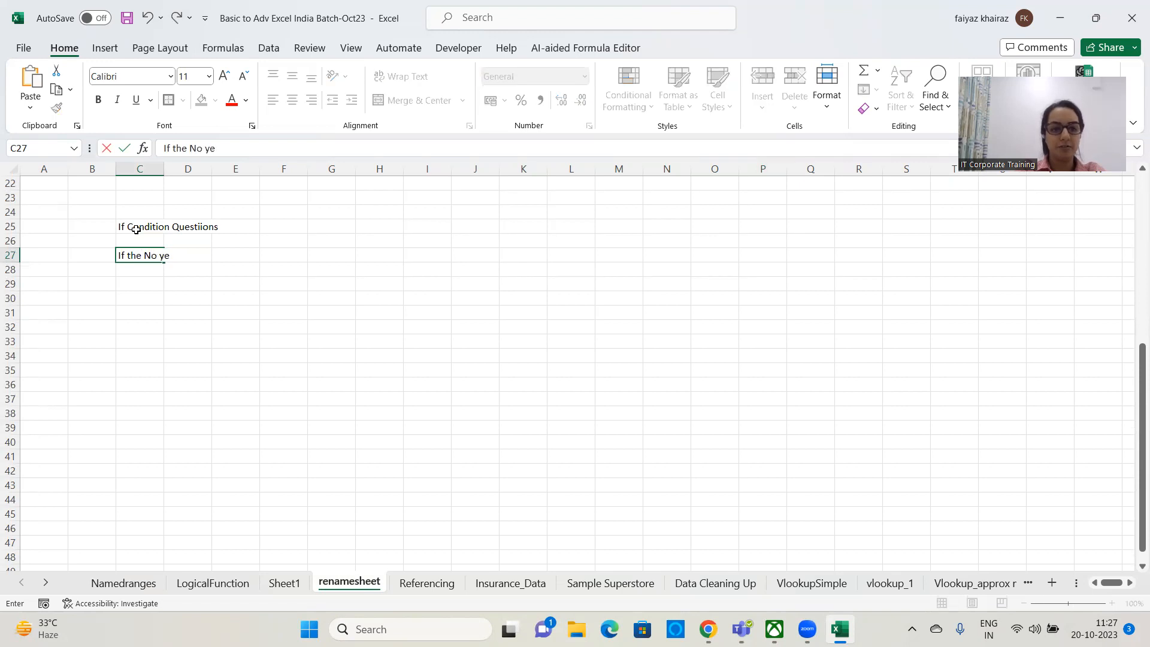
pyautogui.write('ars woorked')
pyautogui.press('BackSpace')
pyautogui.press('BackSpace')
pyautogui.press('BackSpace')
pyautogui.press('BackSpace')
pyautogui.press('BackSpace')
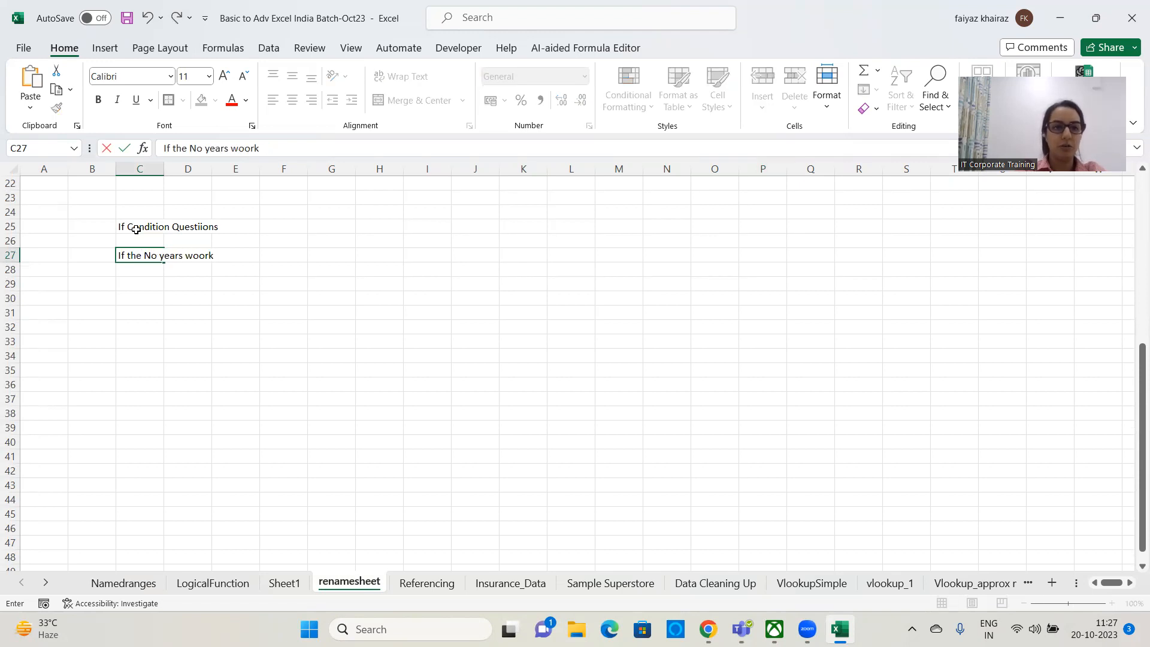
pyautogui.write('rked is mir')
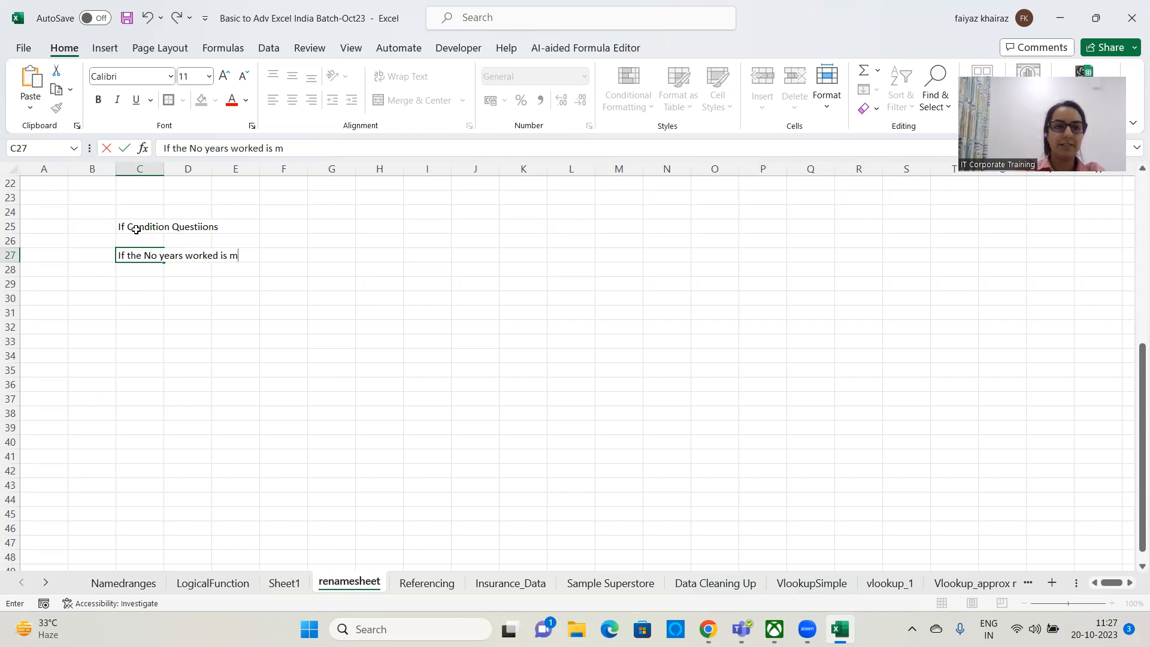
pyautogui.press('BackSpace')
pyautogui.press('BackSpace')
pyautogui.write('ore than 20 then ')
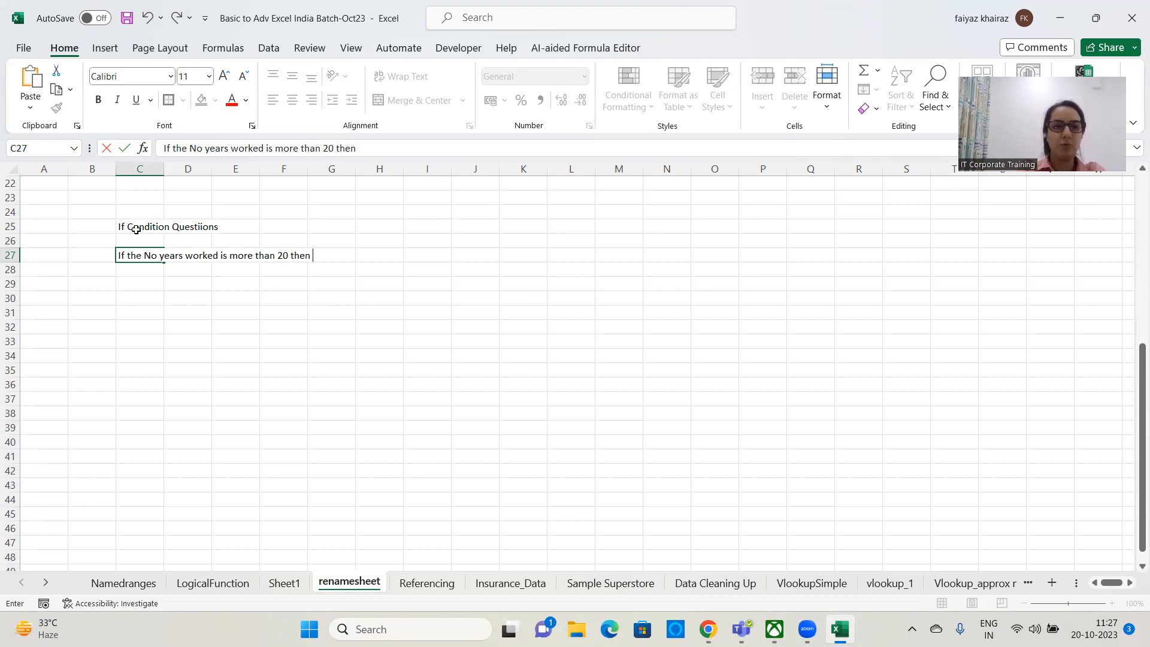
pyautogui.write('BON')
pyautogui.press('BackSpace')
pyautogui.write('ON')
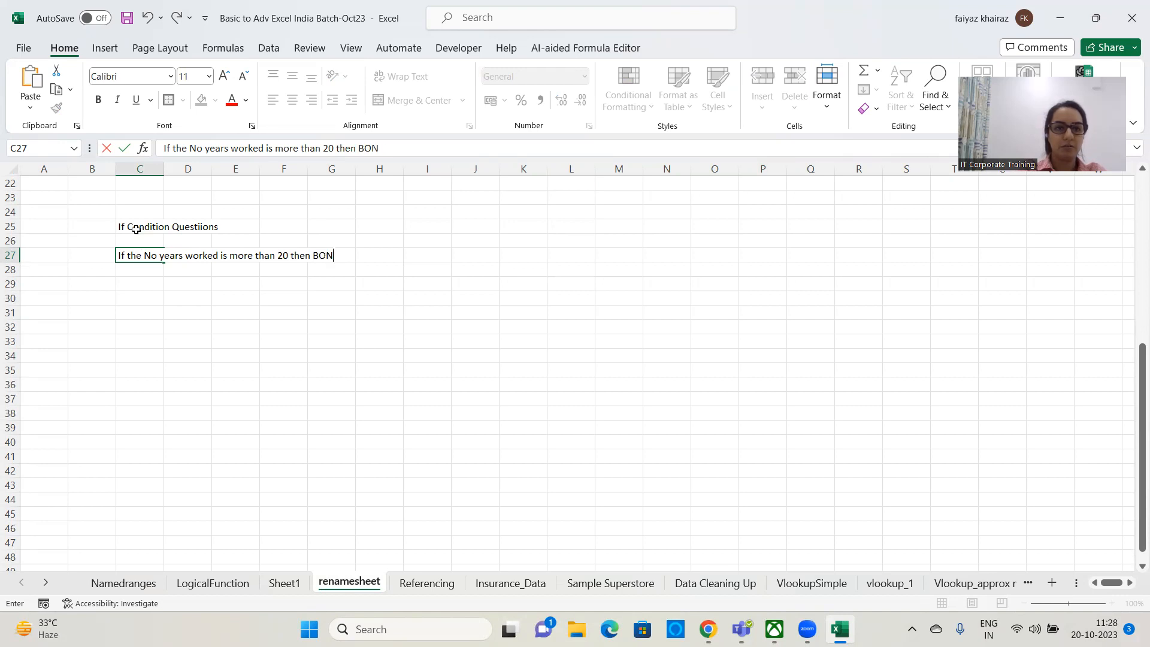
pyautogui.write('US else NI')
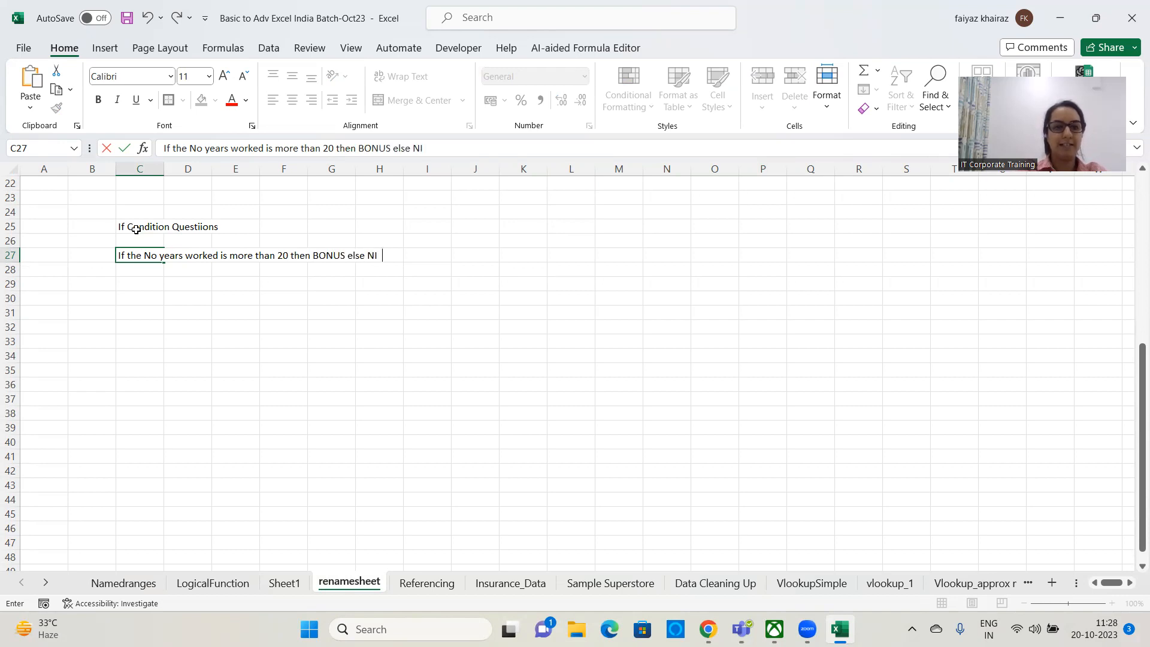
pyautogui.write('L')
pyautogui.press('Up')
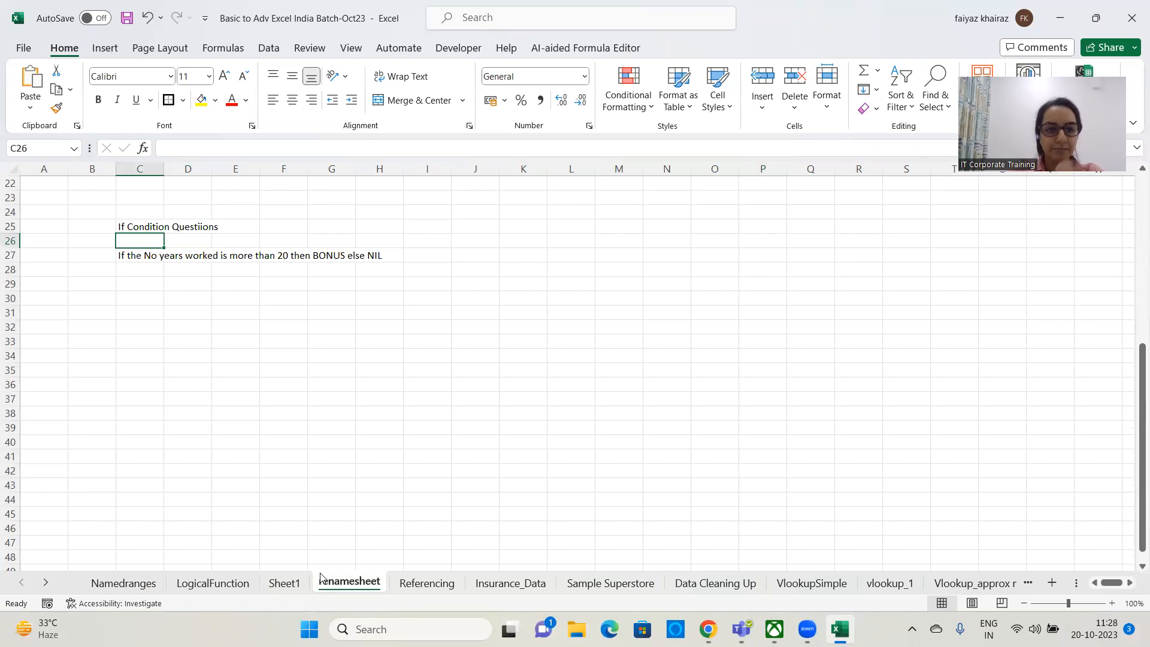
# Step: On the LogicalFunction sheet, enter the formula =IF(G5>20,"Bonus"," ") in J5 to test the employee's years
pyautogui.click(133, 585)
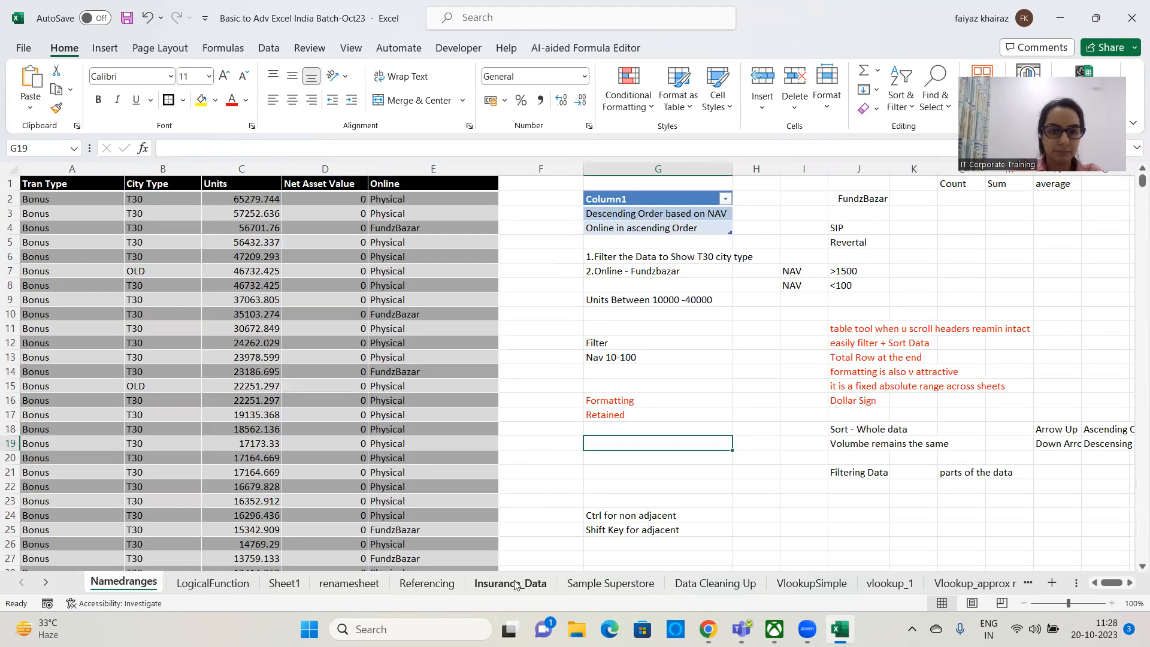
pyautogui.click(515, 584)
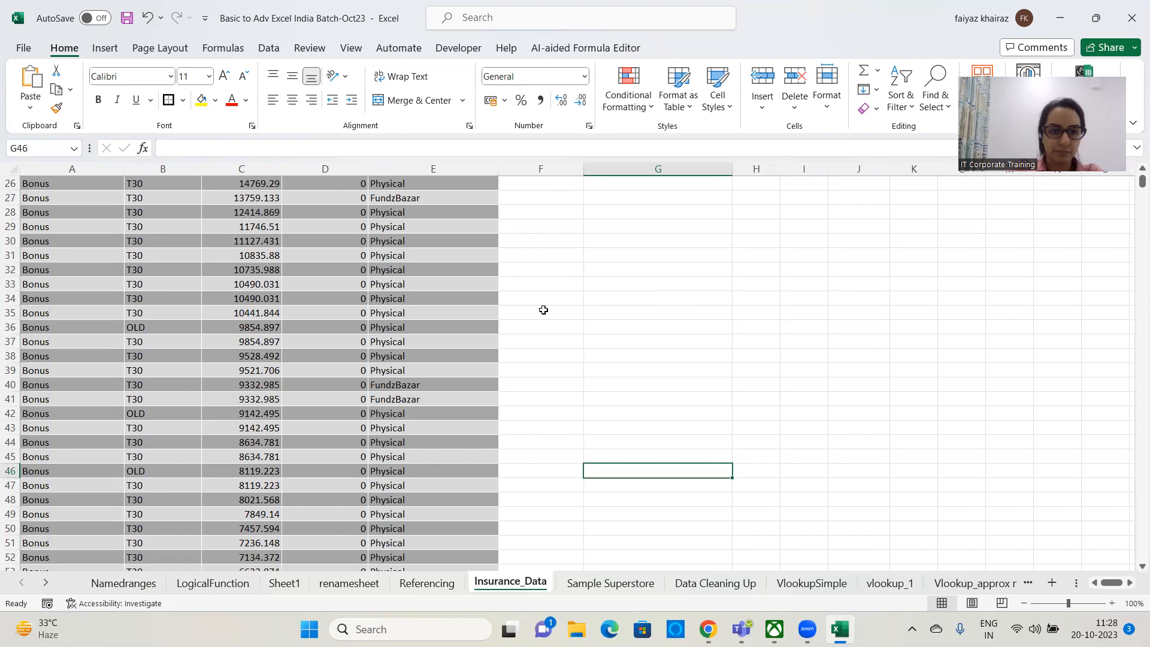
pyautogui.click(221, 588)
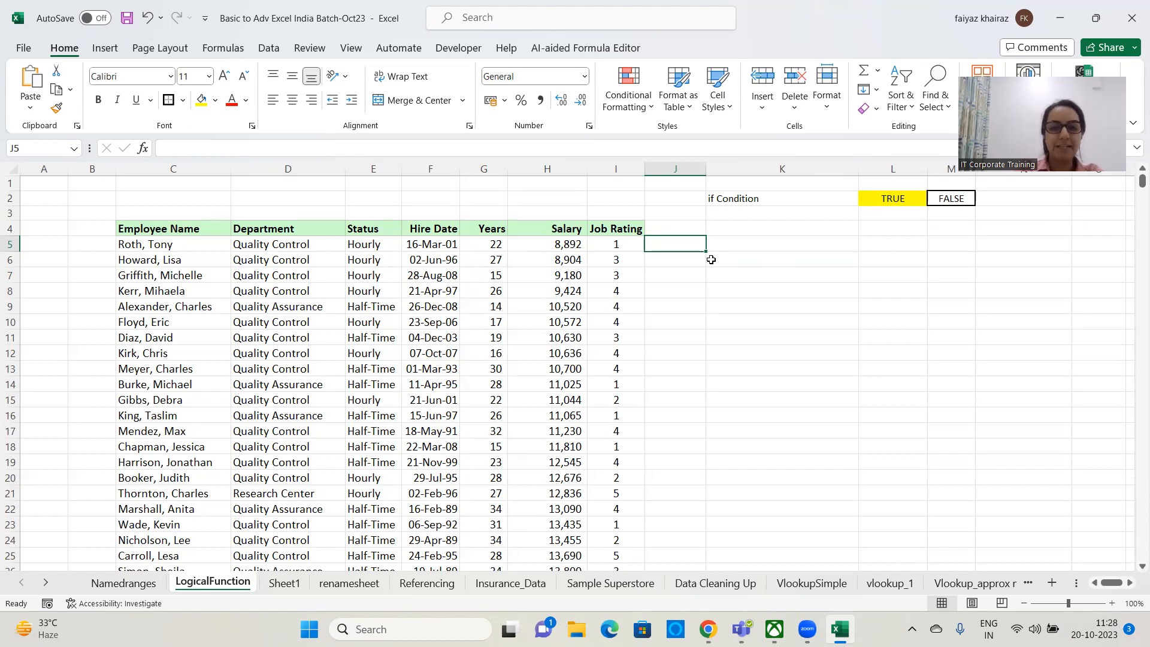
pyautogui.write('=')
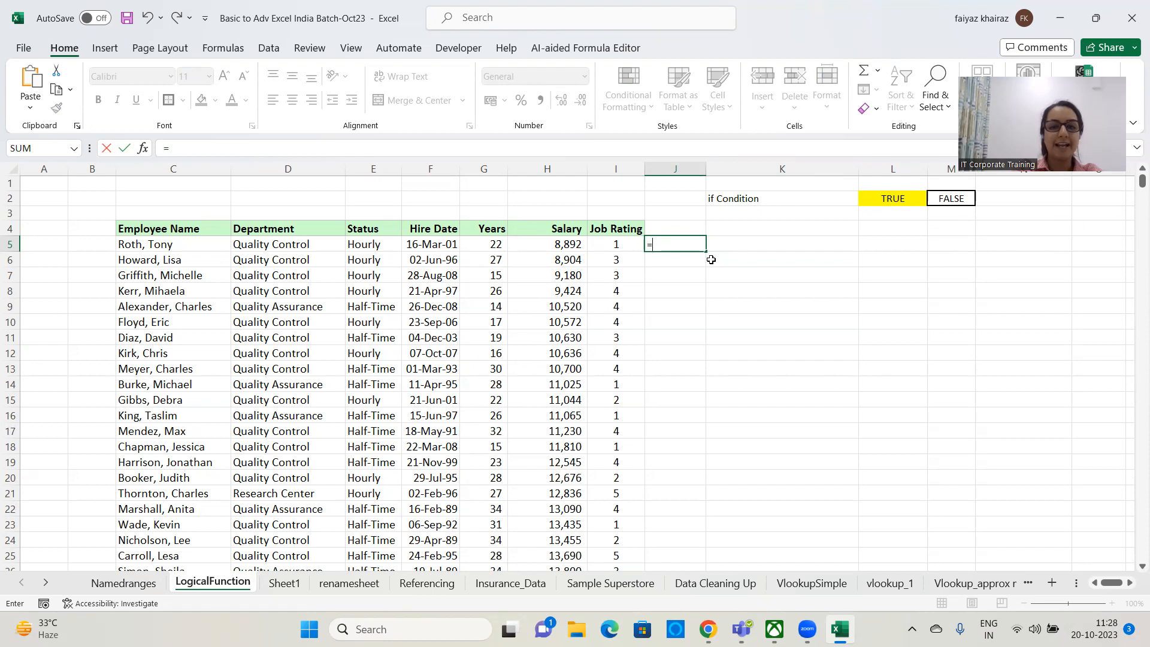
pyautogui.write('if')
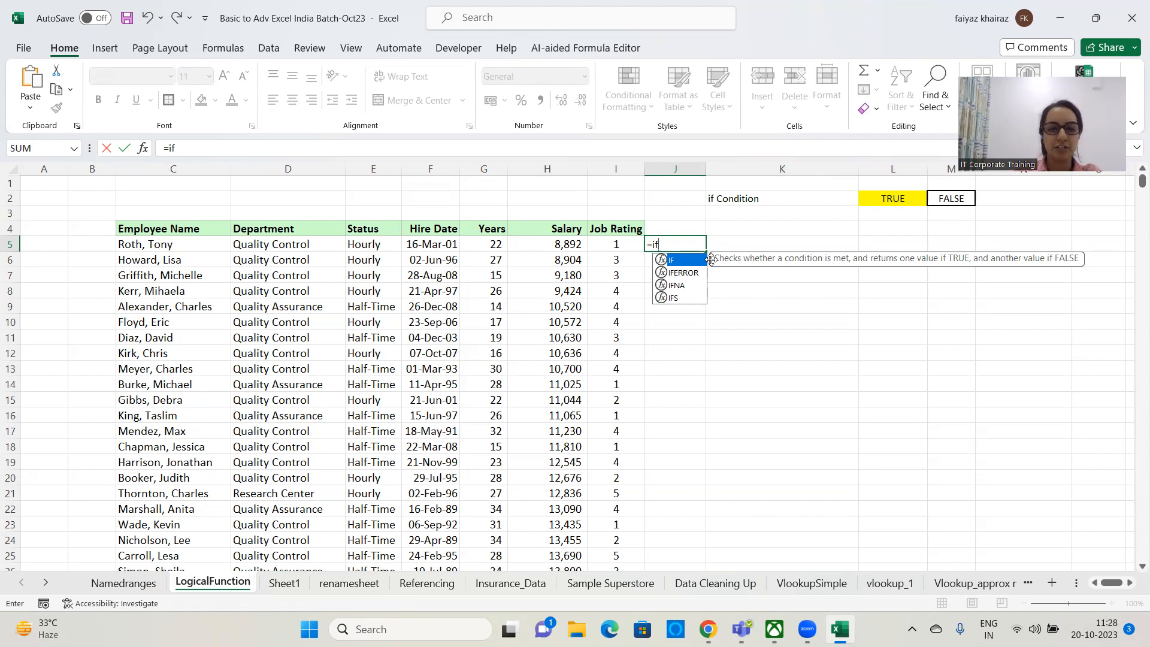
pyautogui.write('(')
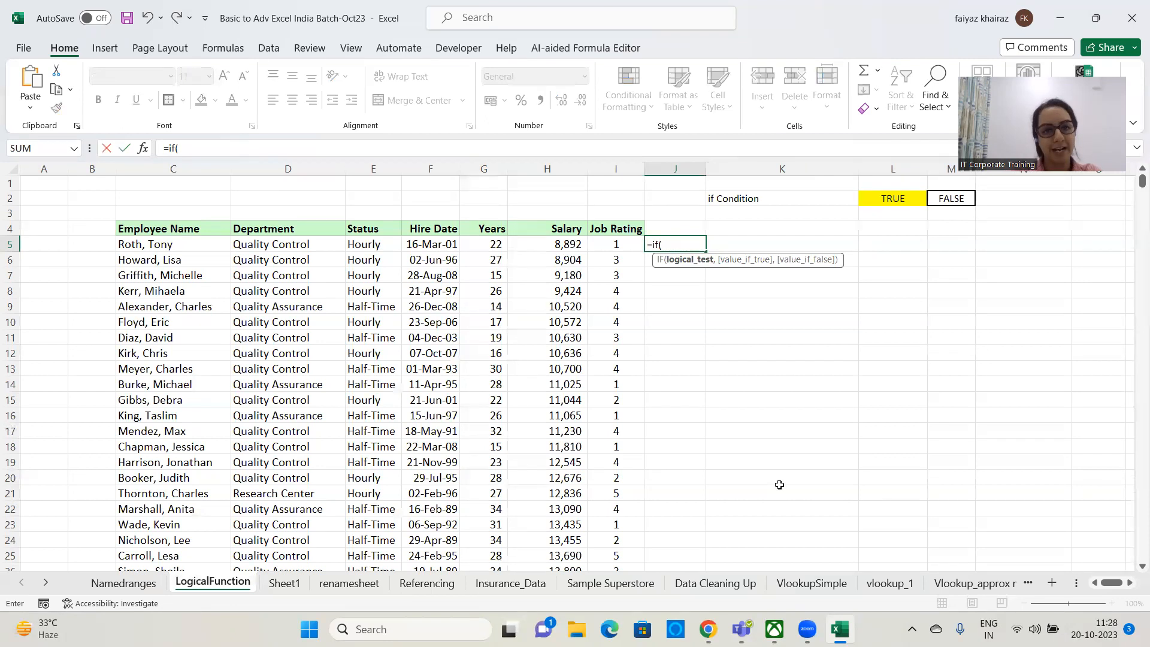
pyautogui.click(495, 244)
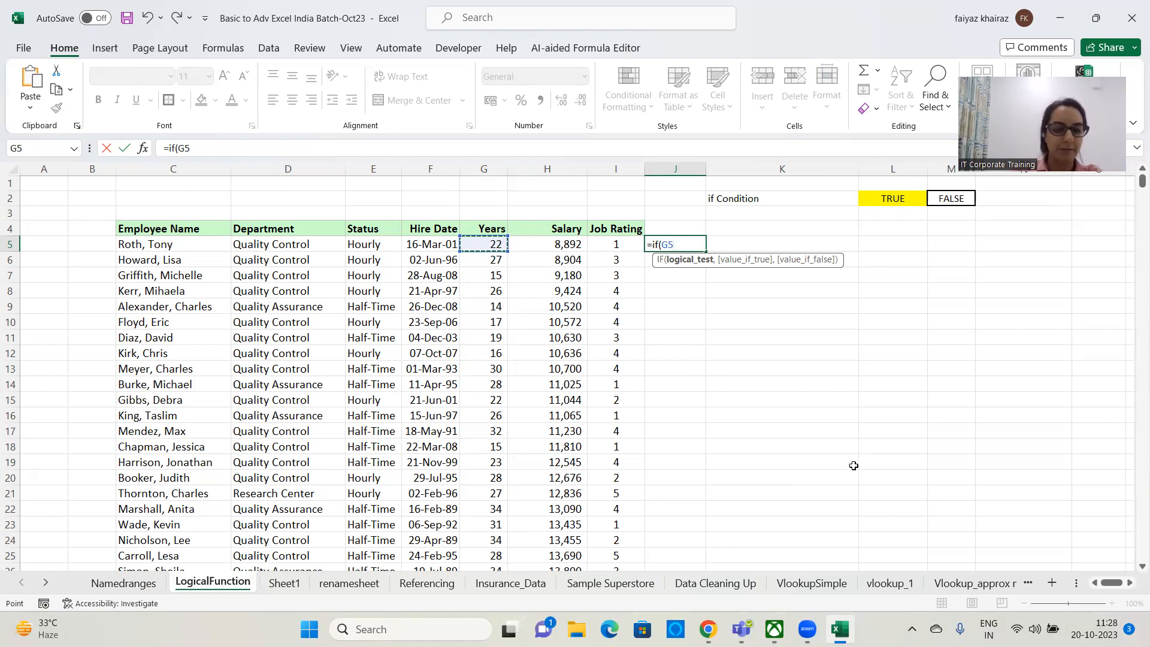
pyautogui.write('>20')
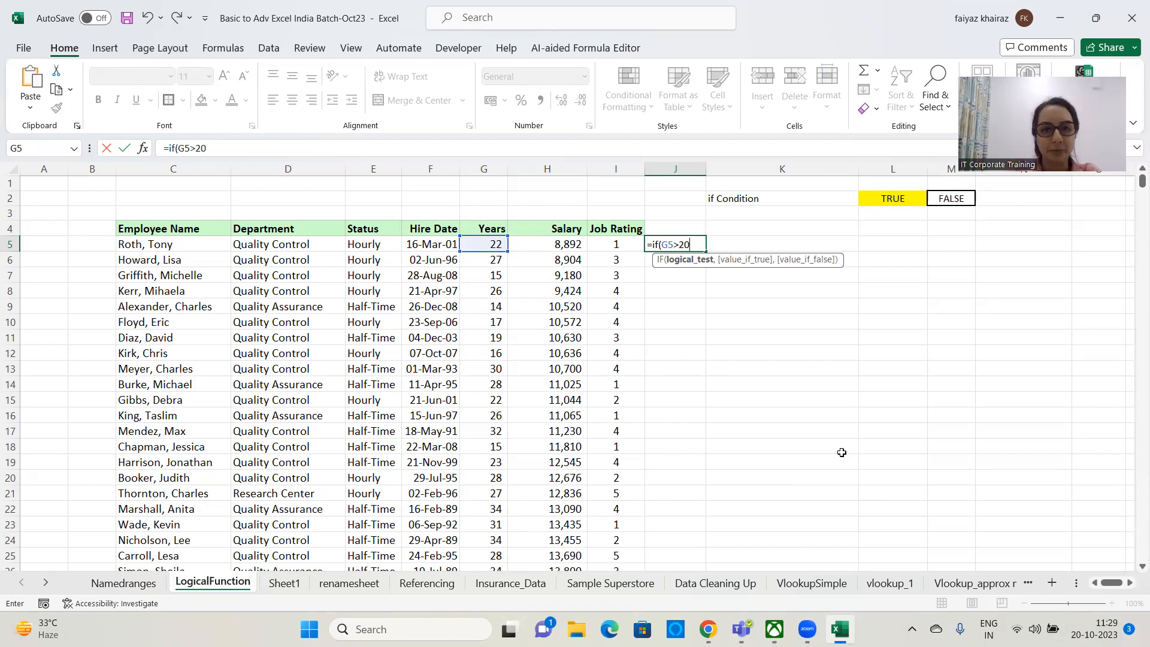
pyautogui.write(',')
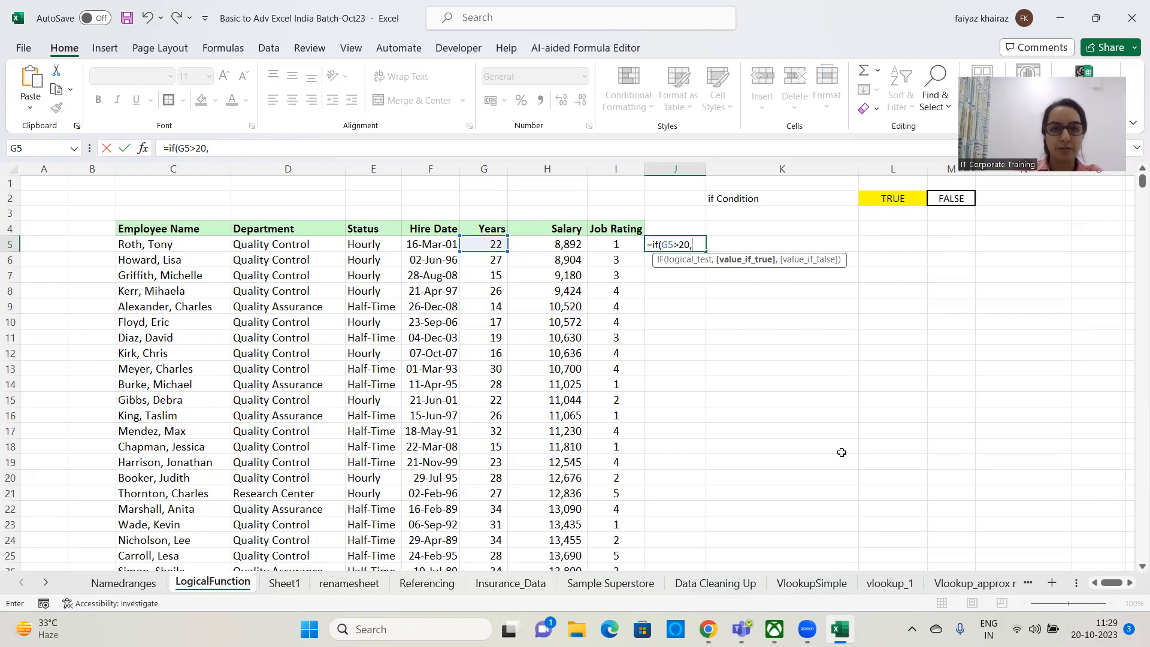
pyautogui.write('Bonus')
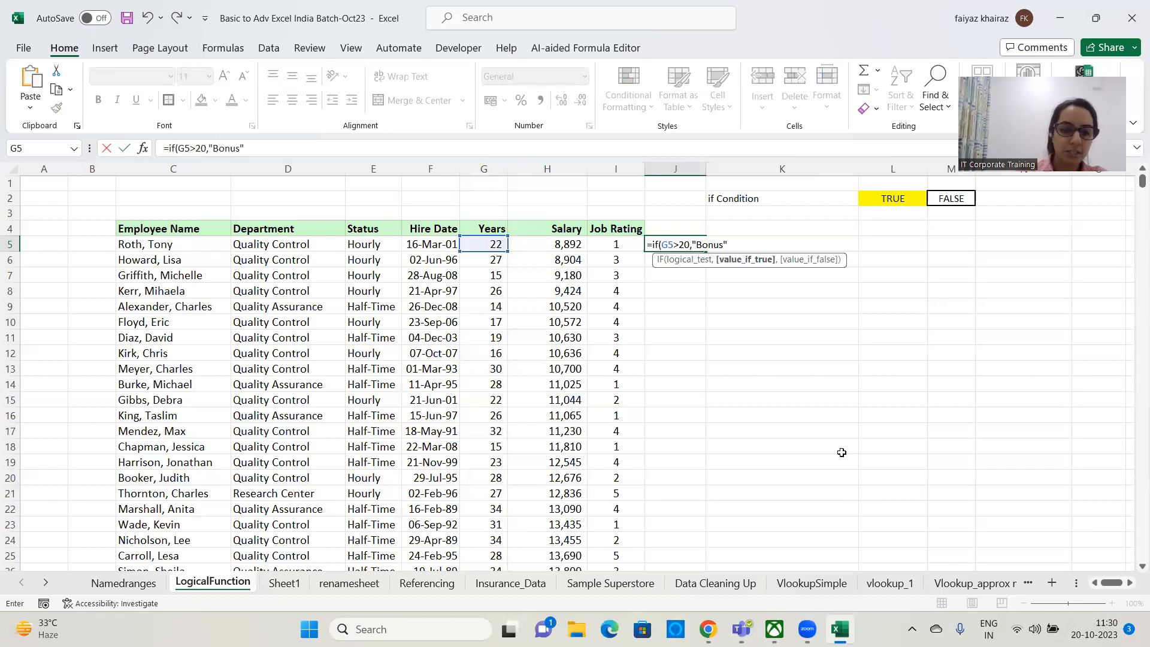
pyautogui.write(',')
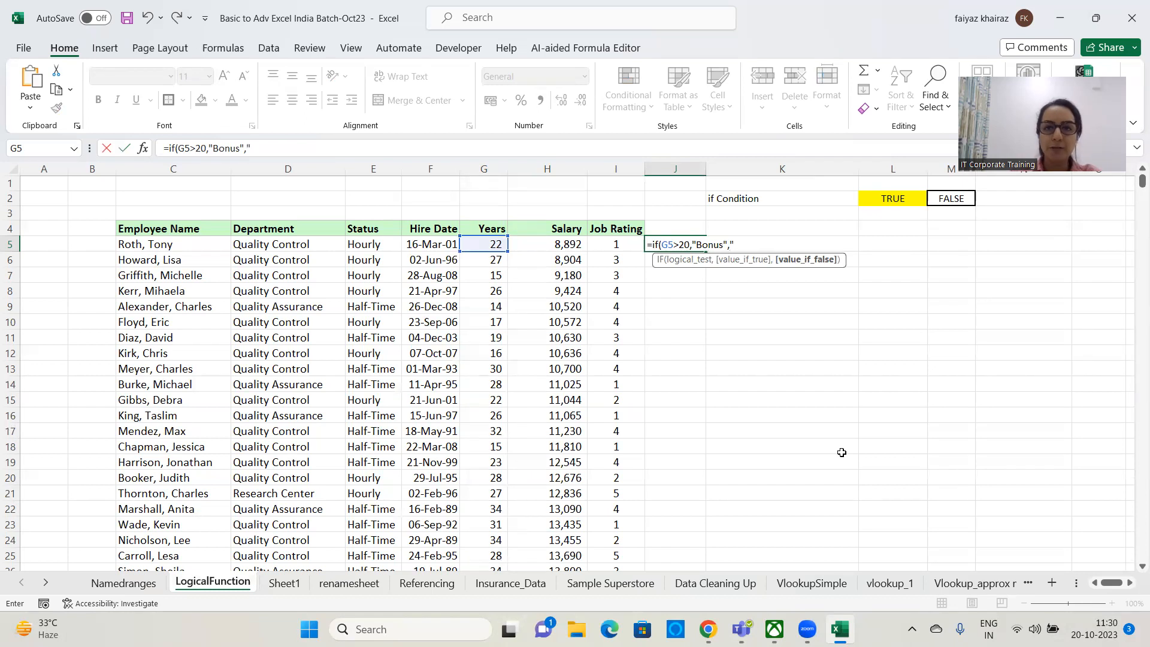
pyautogui.write('"')
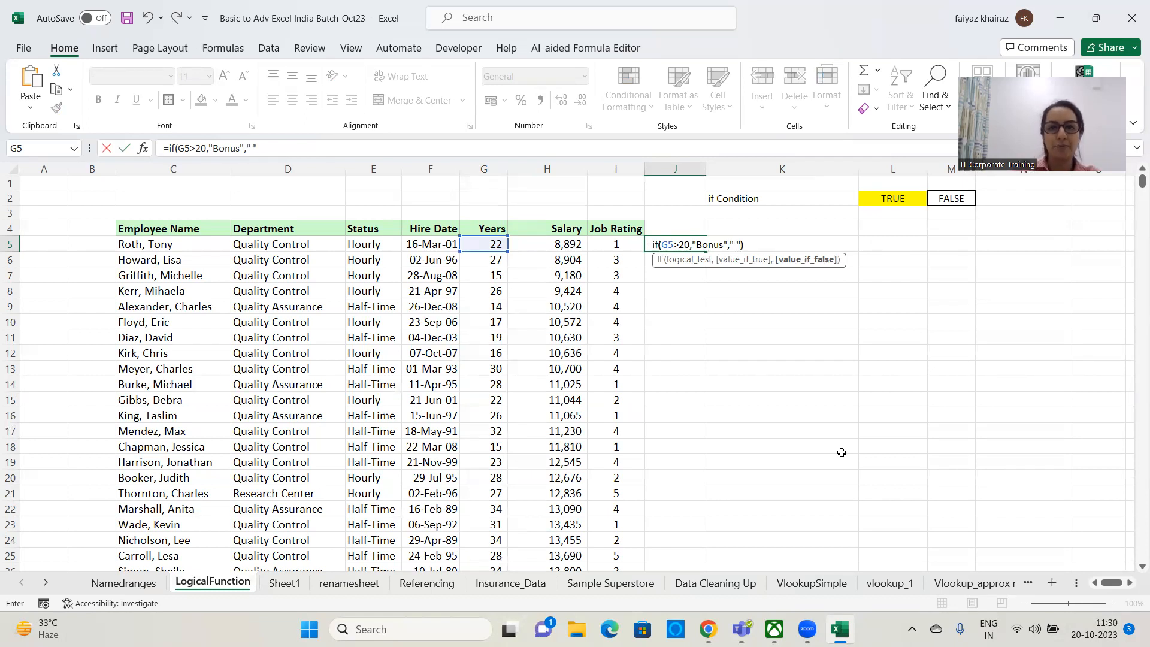
pyautogui.write(')')
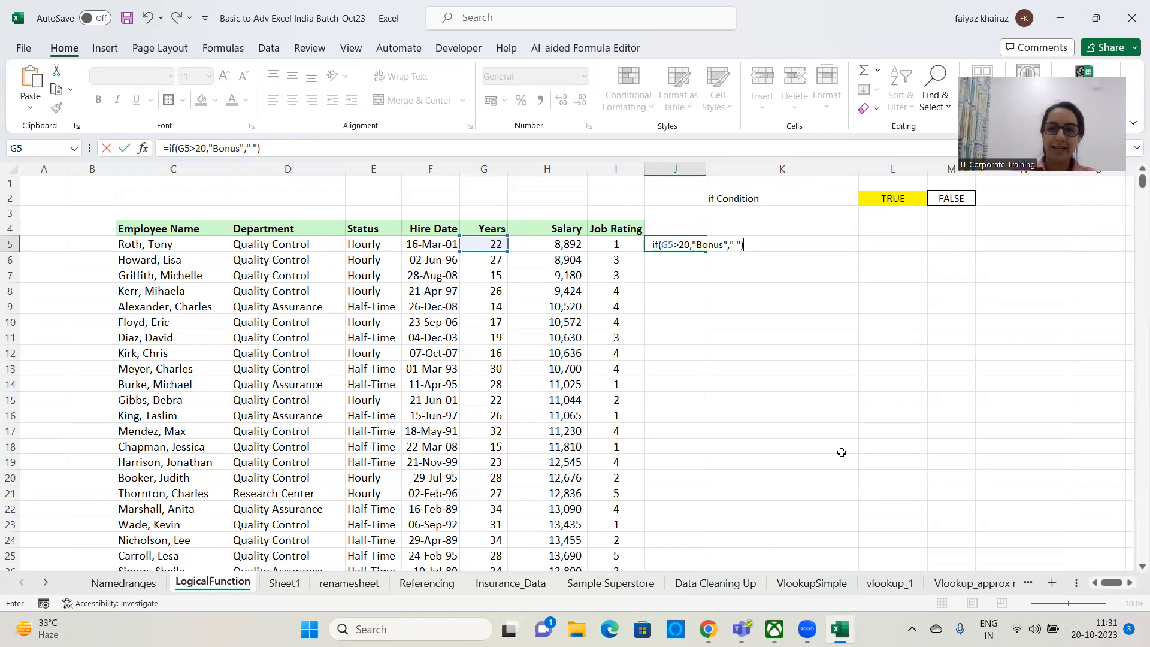
pyautogui.press('Return')
# Step: Fill the IF formula from J5 down column J for all employees and inspect the copy in J7
pyautogui.click(690, 241)
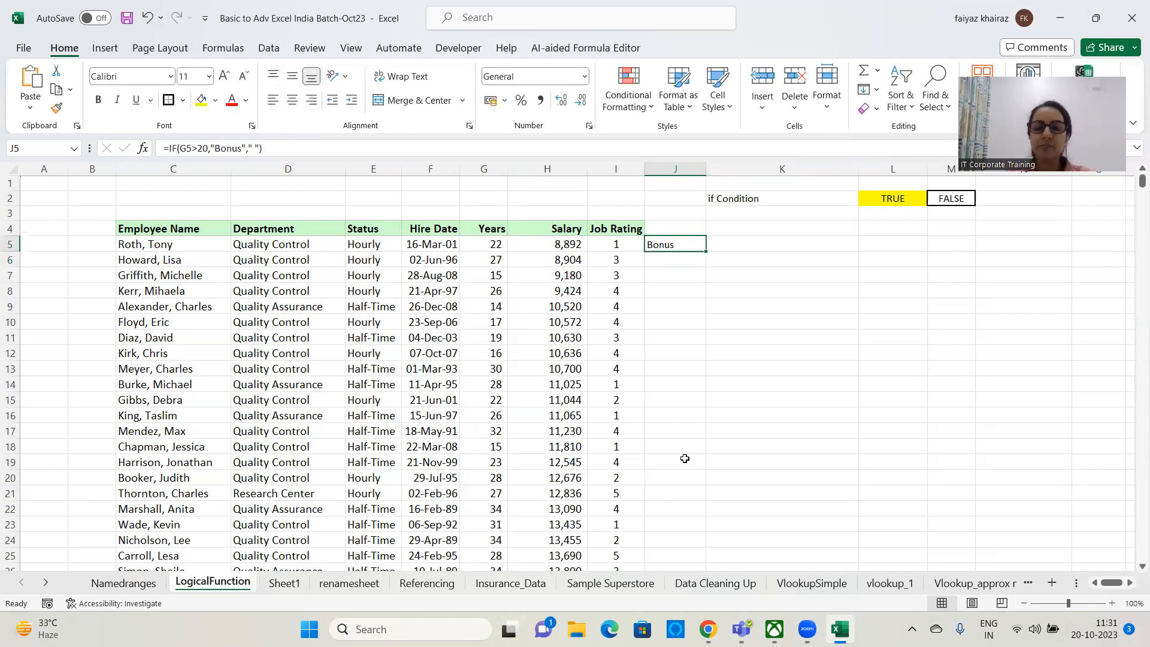
pyautogui.doubleClick(708, 251)
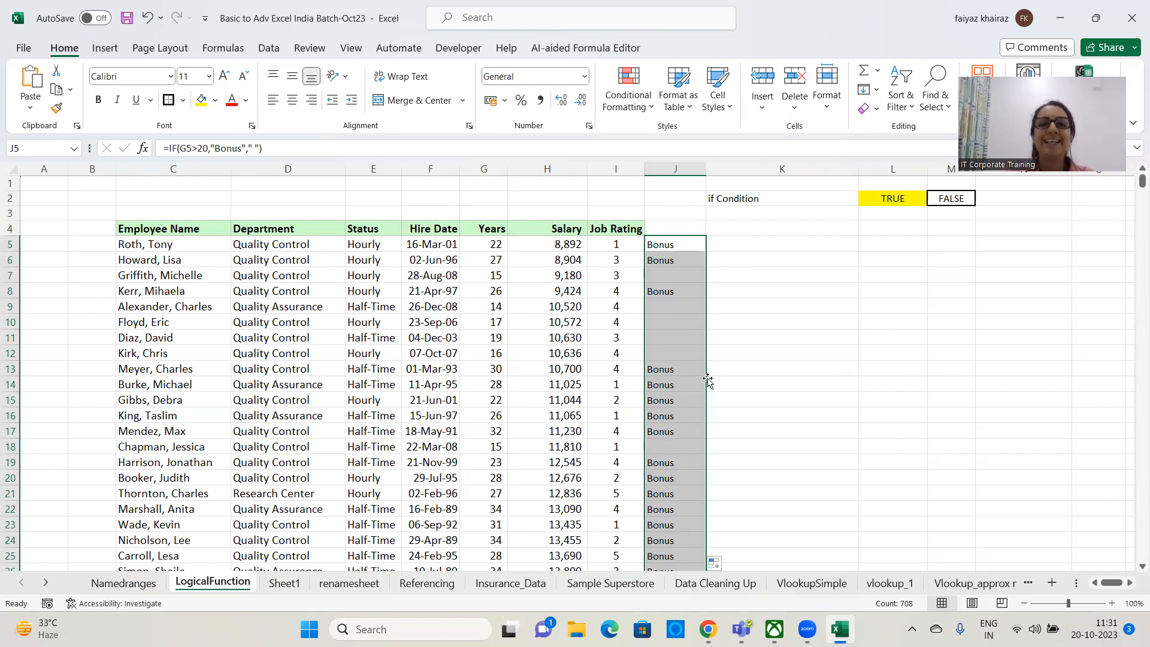
pyautogui.click(658, 275)
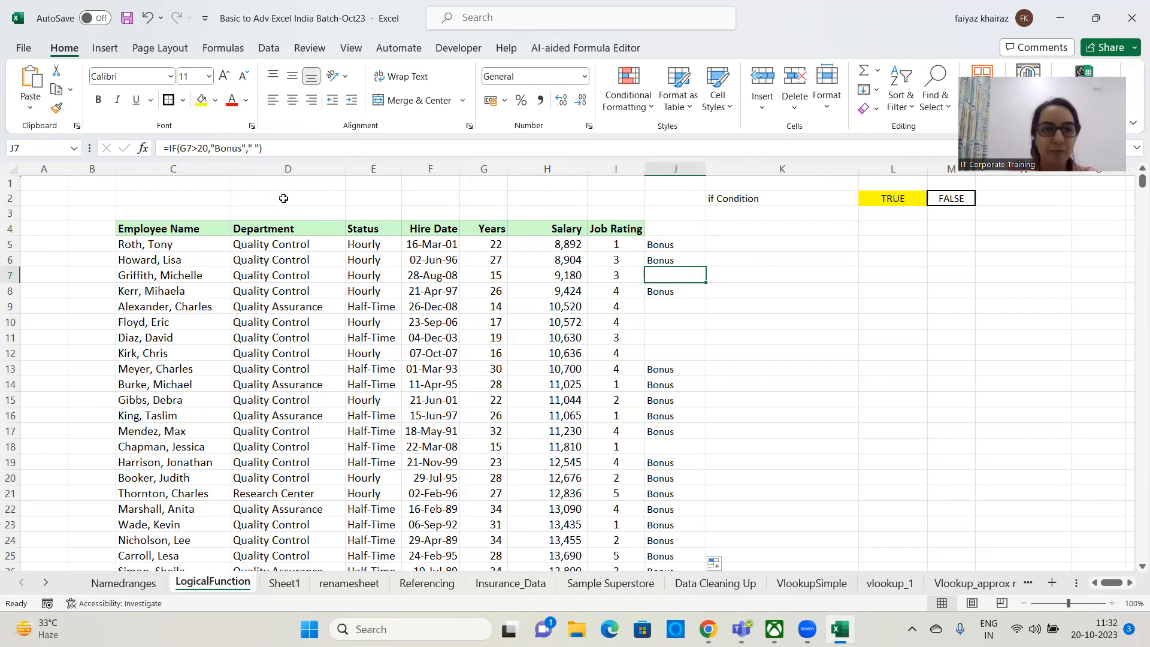
# Step: Check the IF formula copies in J9 to J12 and enter the heading Q1 in J4
pyautogui.click(695, 307)
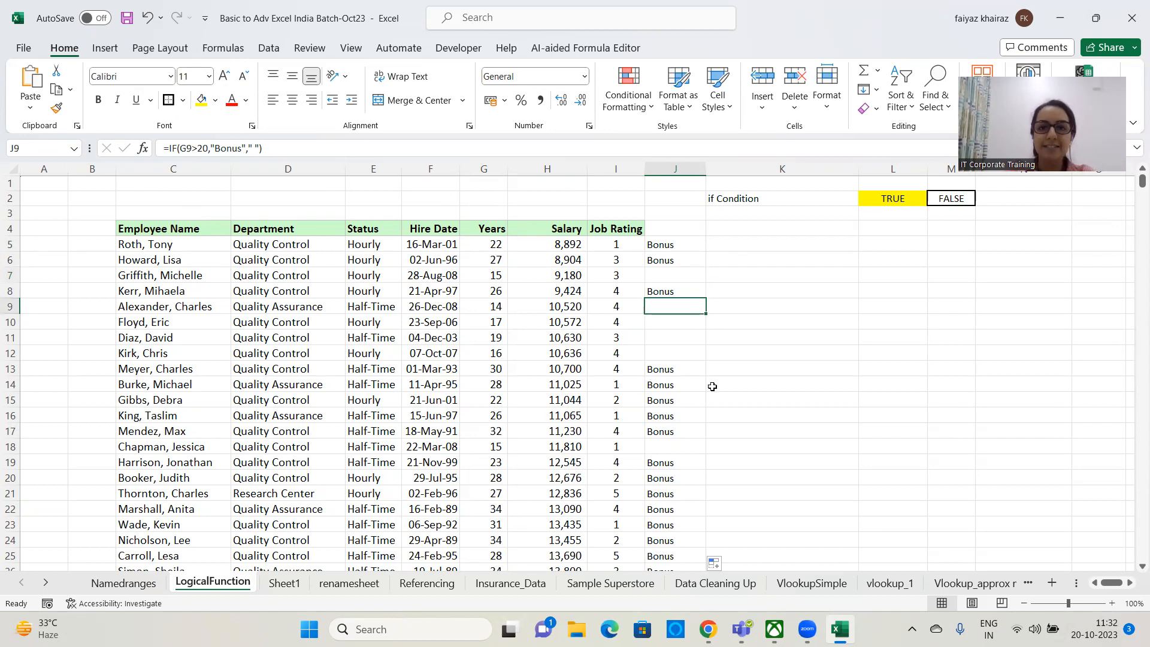
pyautogui.click(697, 319)
pyautogui.click(696, 337)
pyautogui.click(695, 351)
pyautogui.click(668, 234)
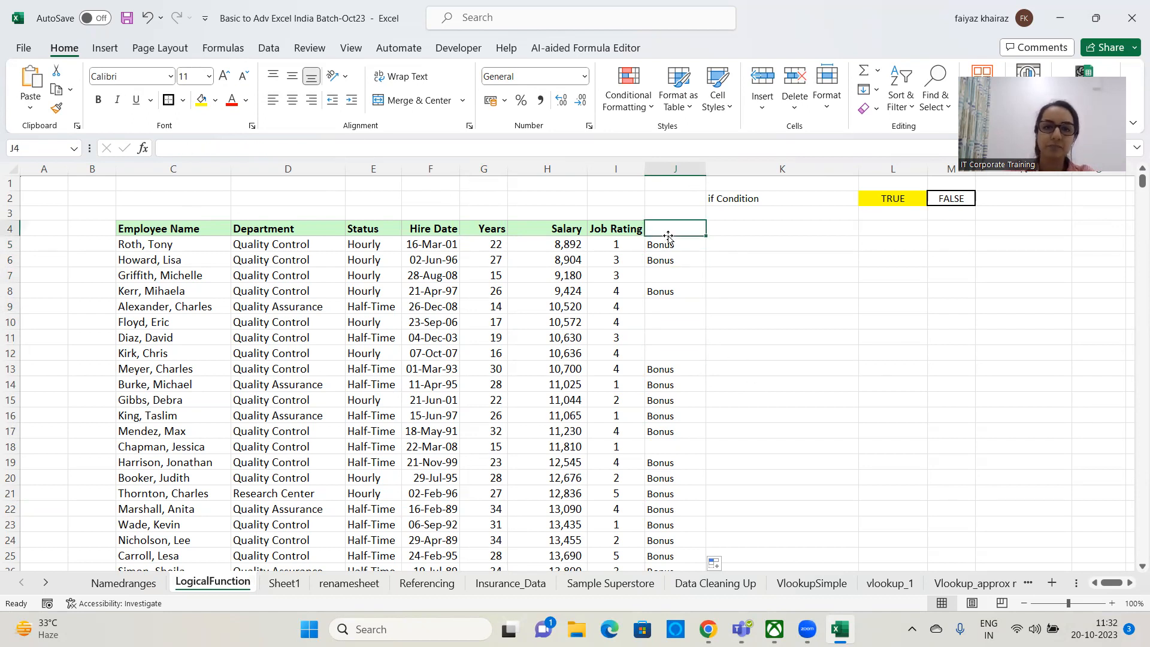
pyautogui.write('Q1')
pyautogui.click(701, 271)
# Step: Open the IF formula in J5 to review its arguments, leaving it as entered
pyautogui.click(694, 244)
pyautogui.moveTo(294, 148); pyautogui.dragTo(105, 133)
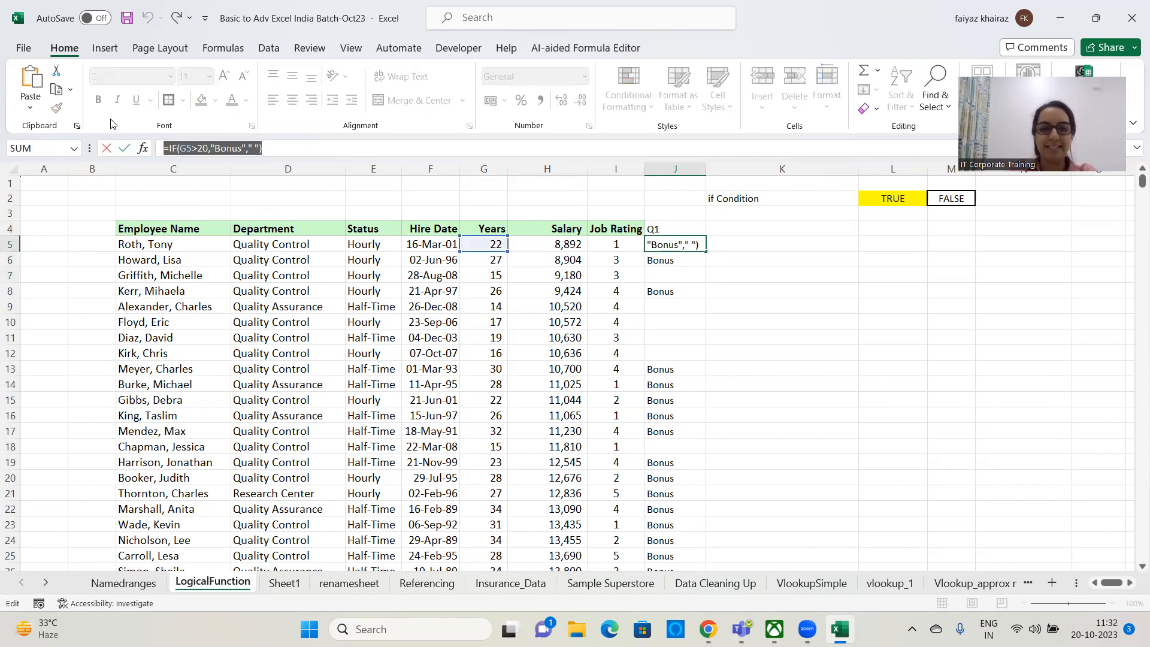
pyautogui.click(568, 559)
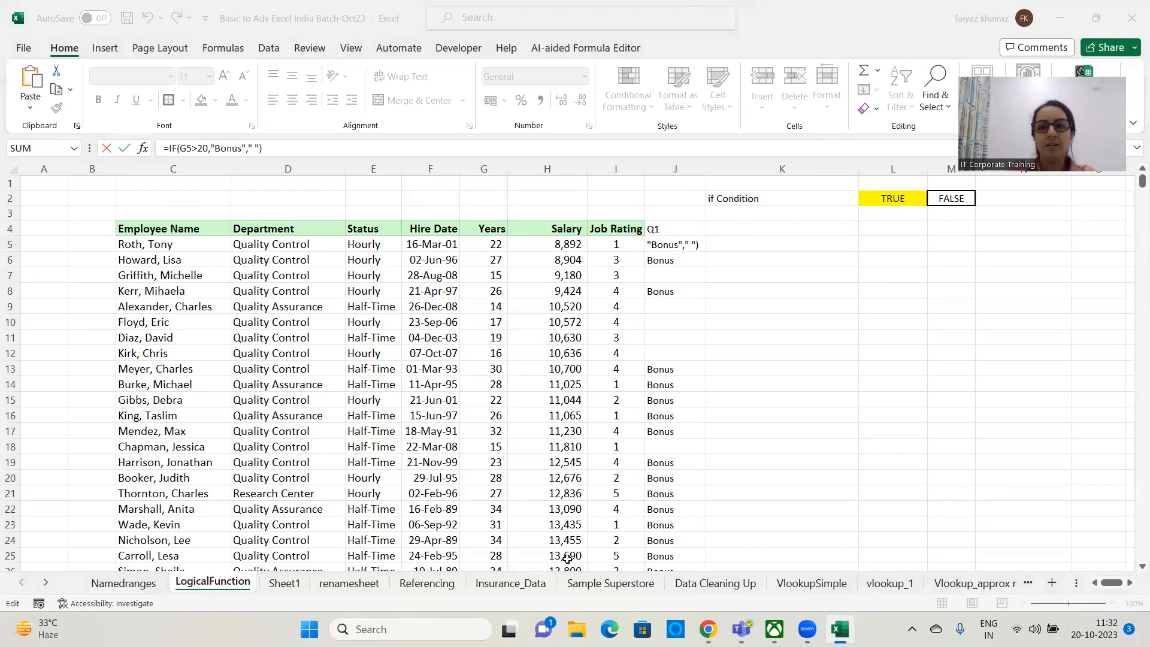
pyautogui.click(728, 235)
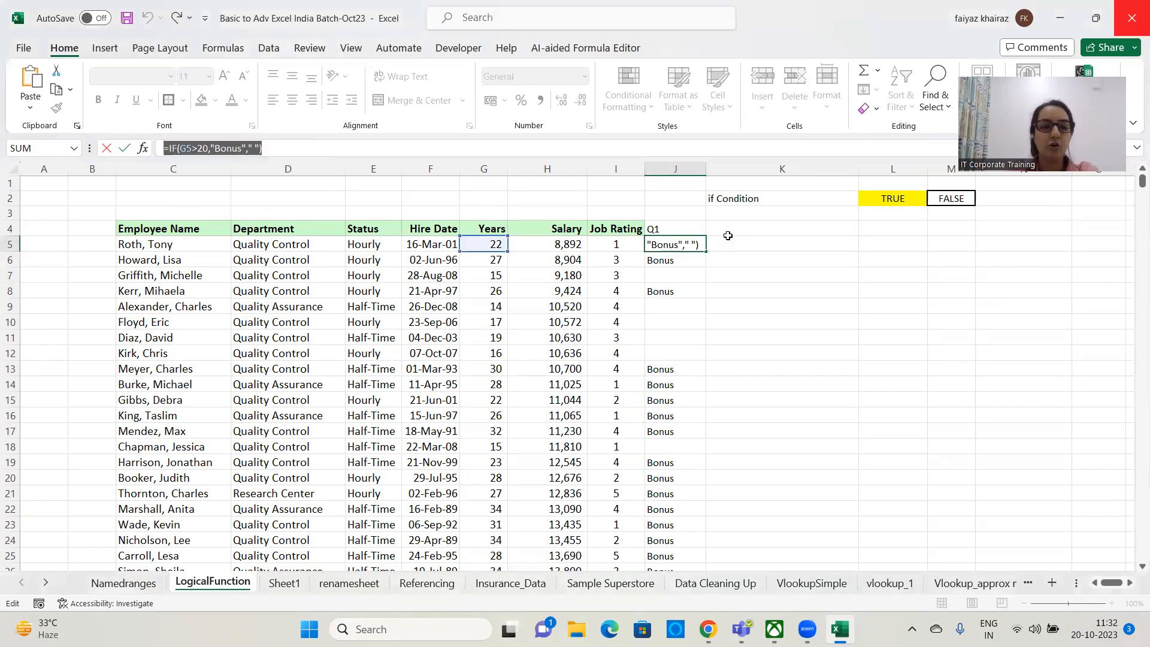
pyautogui.click(693, 244)
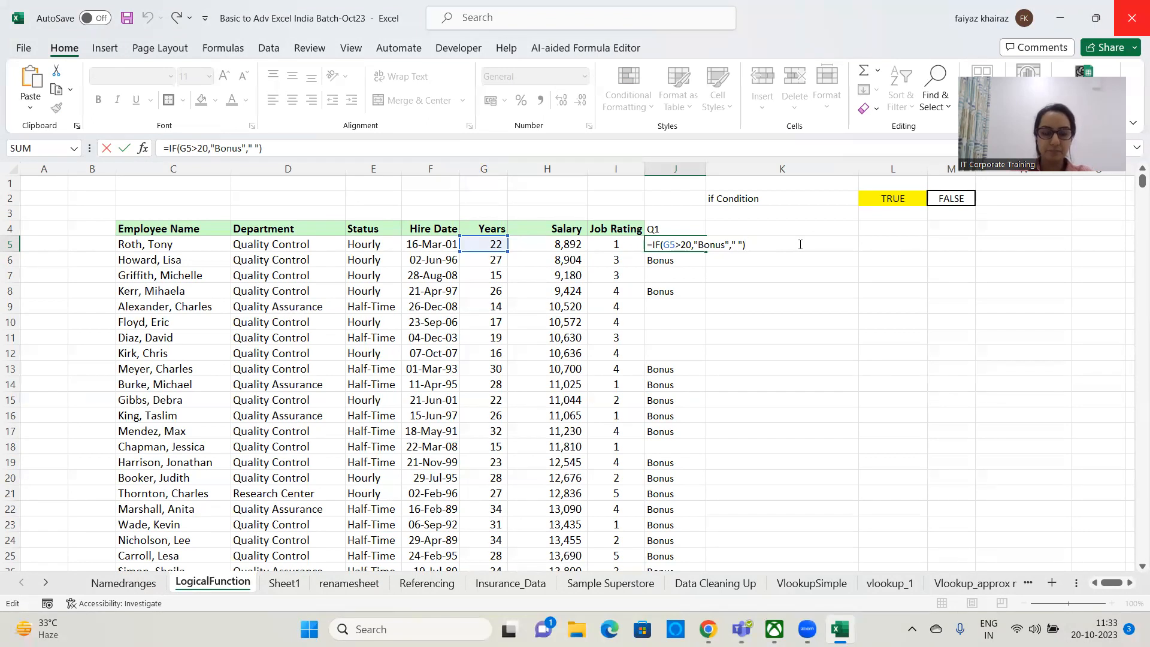
pyautogui.click(555, 455)
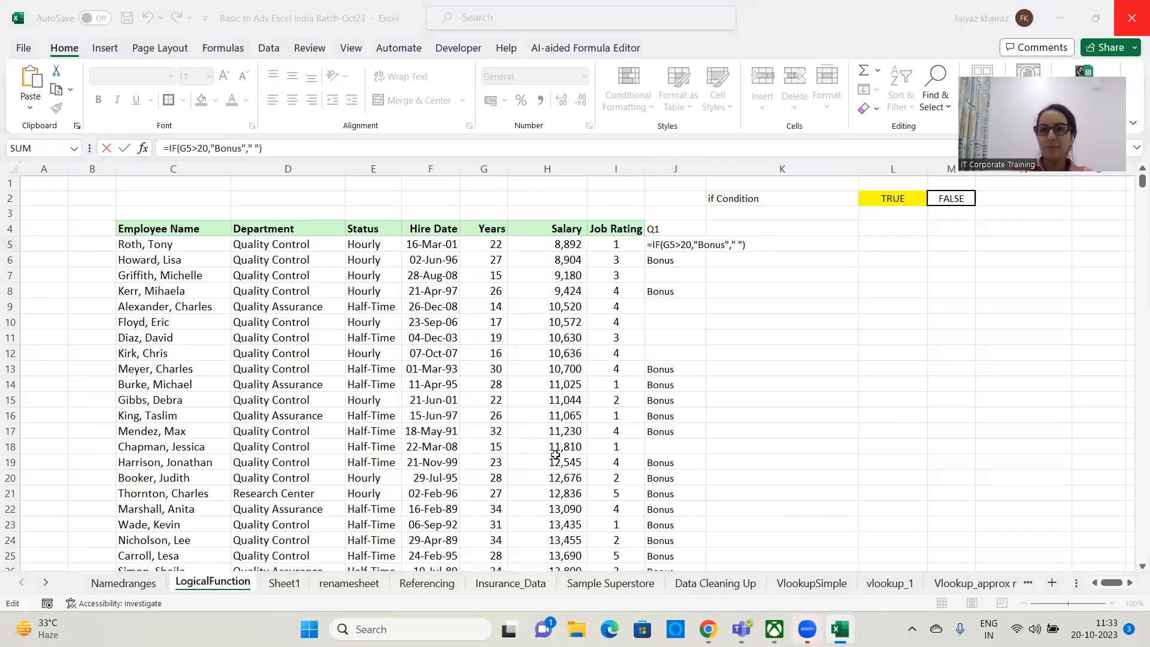
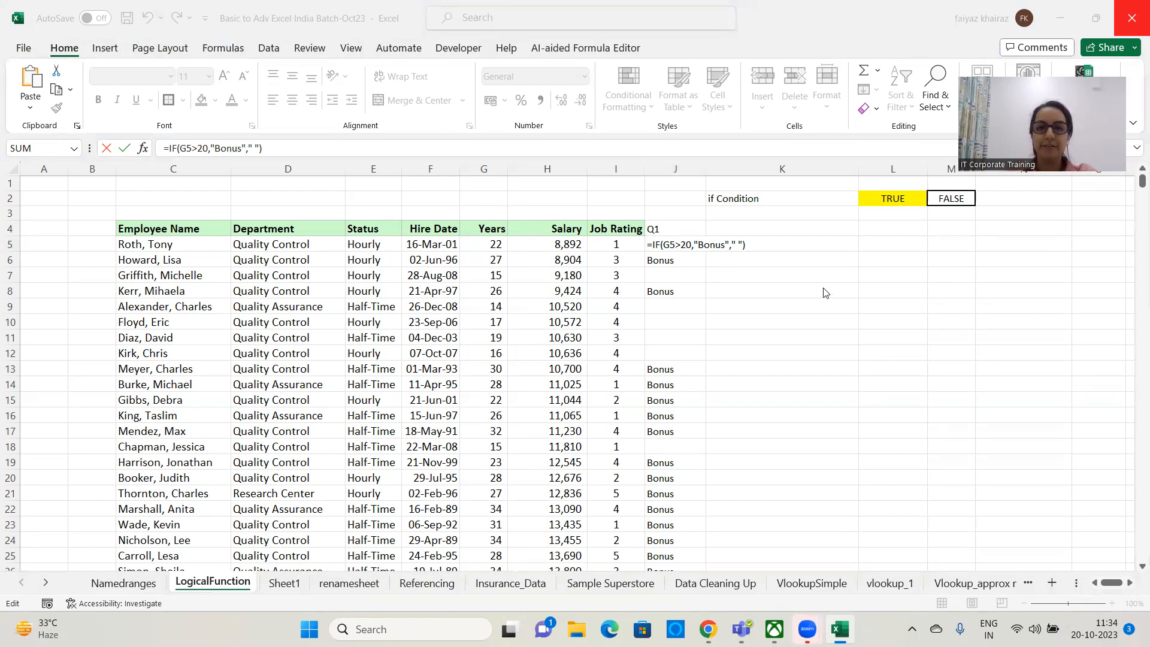
pyautogui.click(741, 246)
pyautogui.press('Return')
# Step: Enter the heading Q2 in K4 for the second IF question
pyautogui.click(794, 291)
pyautogui.click(734, 229)
pyautogui.write('Q2')
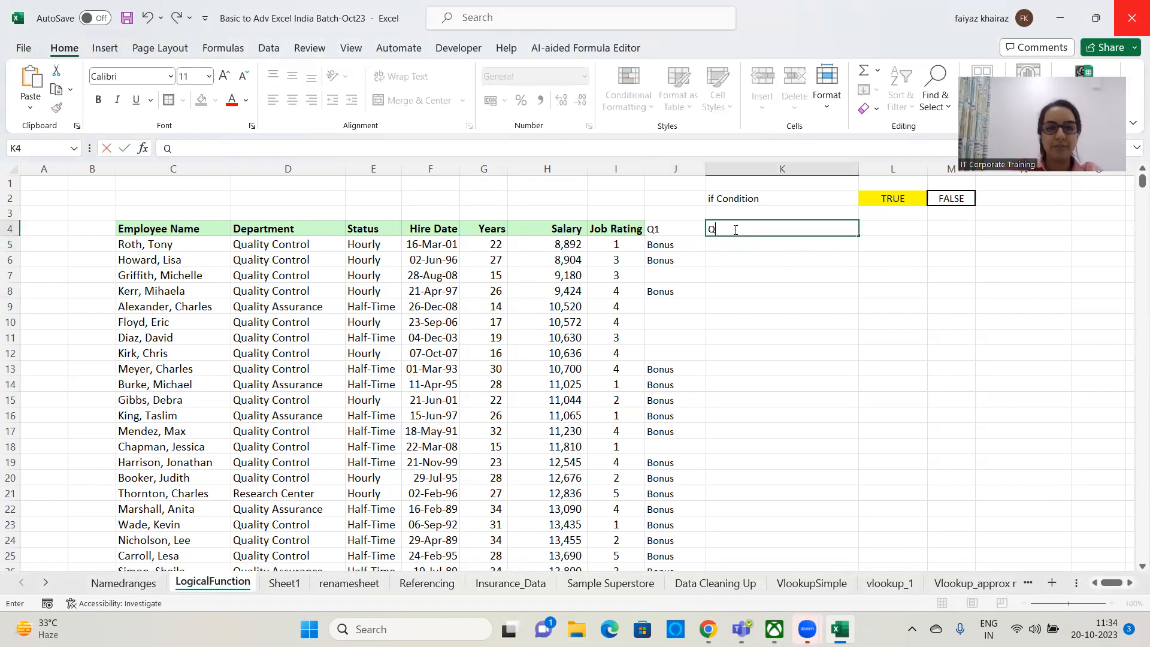
pyautogui.click(781, 353)
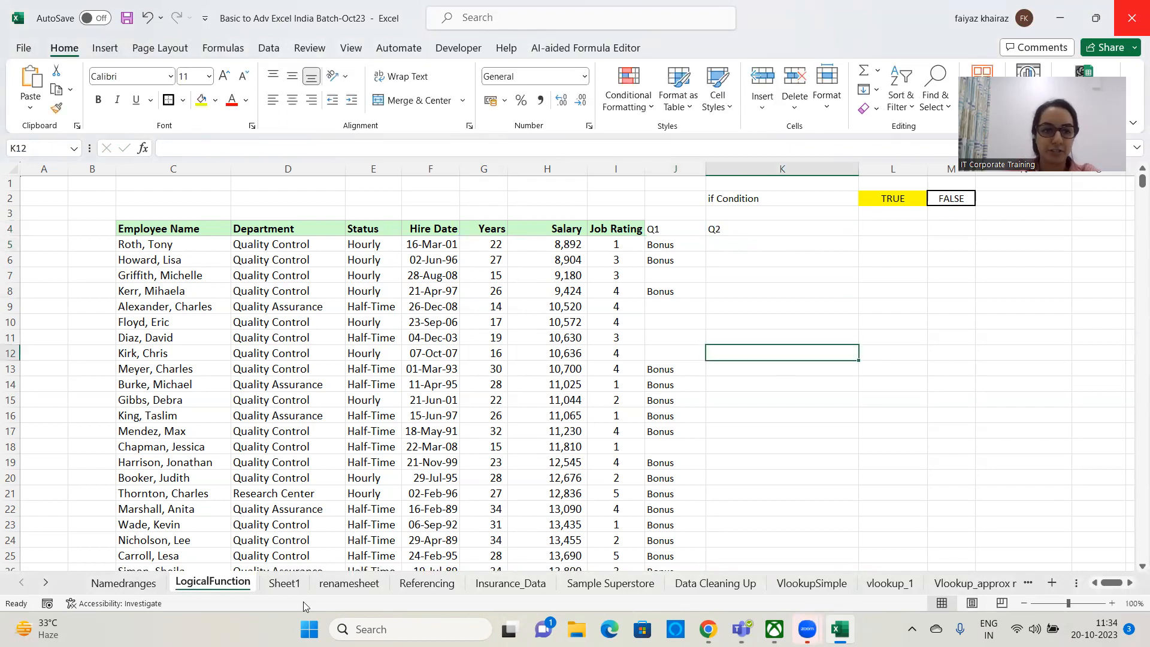
# Step: On the renamesheet sheet, enter the question "If the Status is HalfTime convert it to Full Time" in C29
pyautogui.click(347, 584)
pyautogui.click(136, 280)
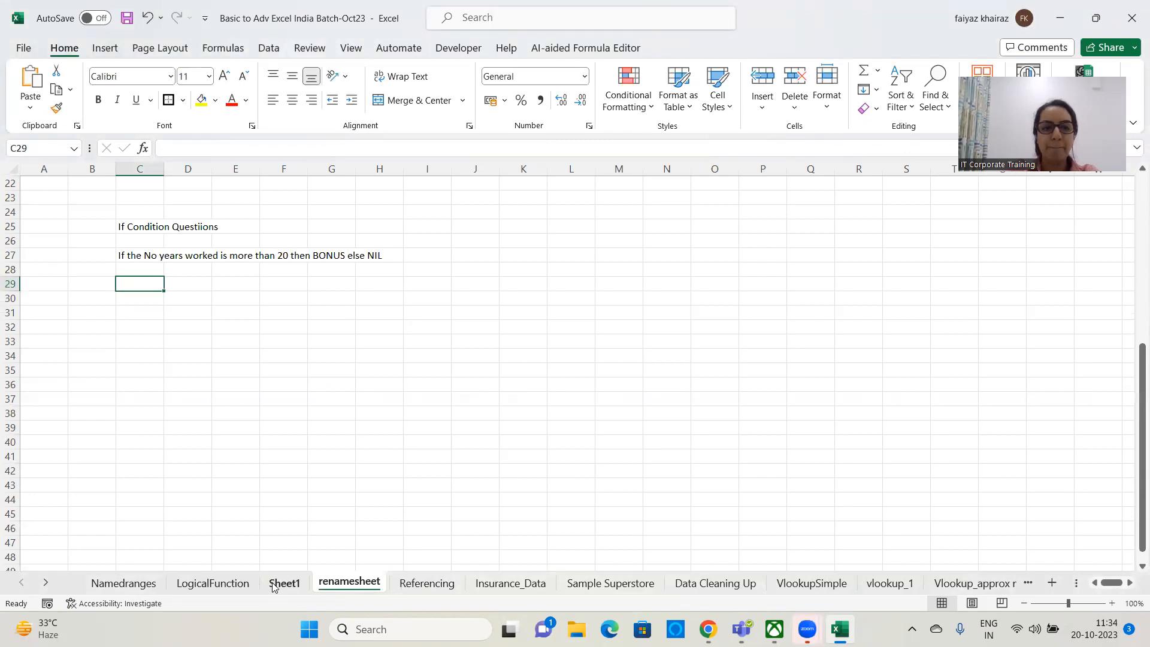
pyautogui.click(239, 592)
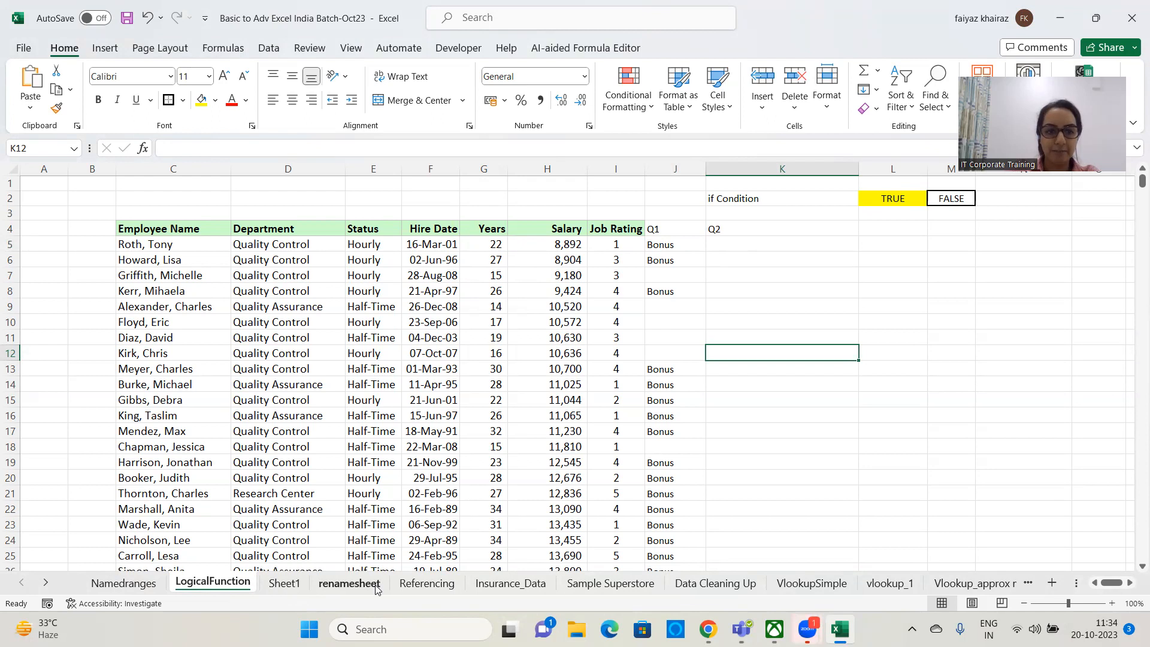
pyautogui.click(284, 584)
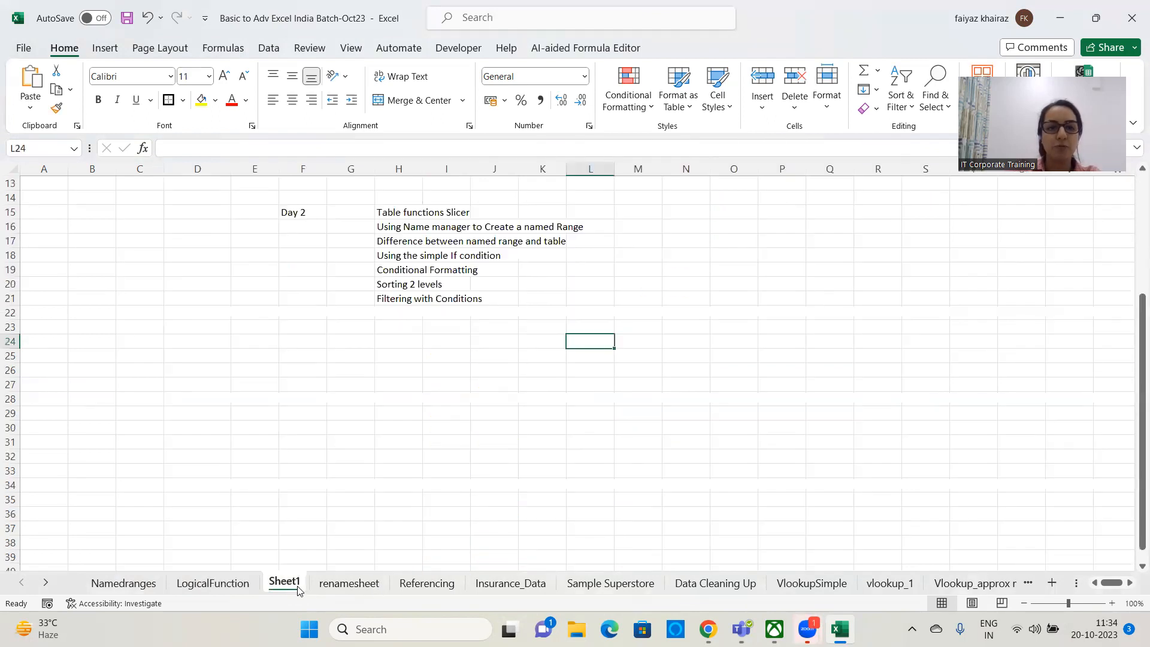
pyautogui.click(340, 584)
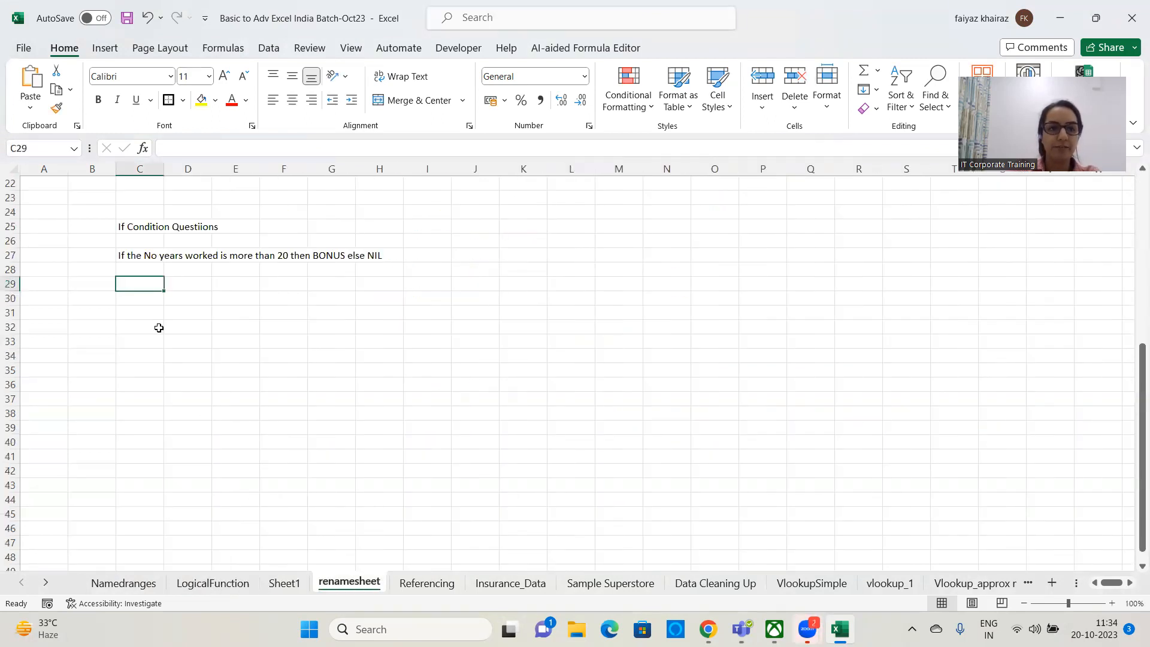
pyautogui.write('If the')
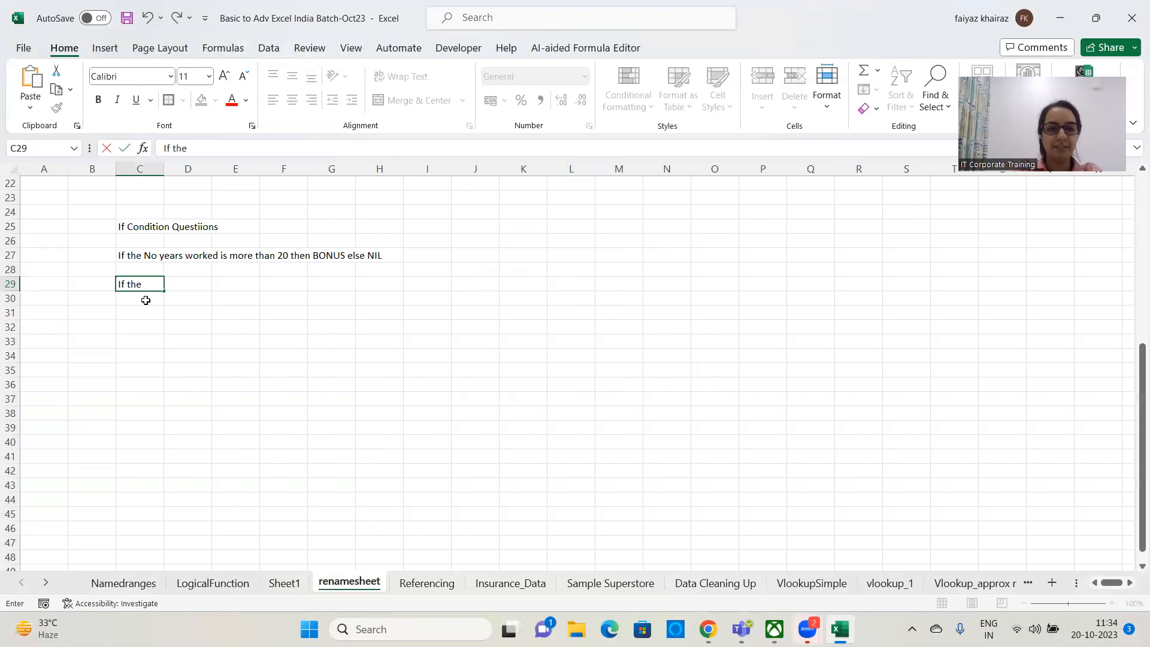
pyautogui.write(' Status is HalfTime')
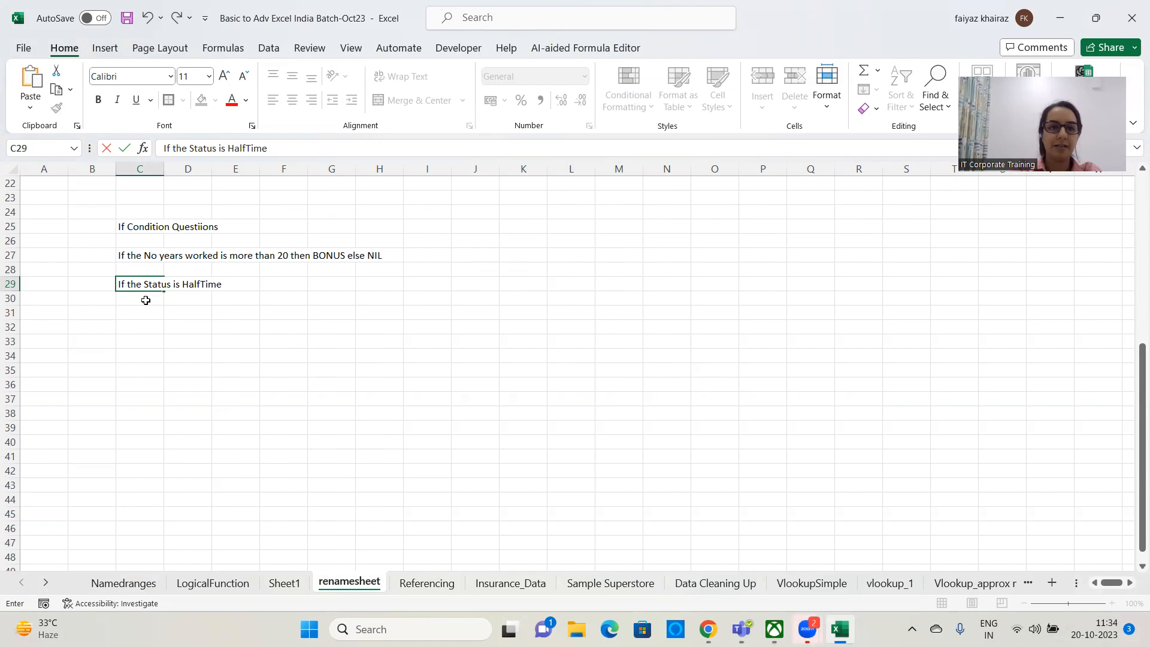
pyautogui.write(' convert')
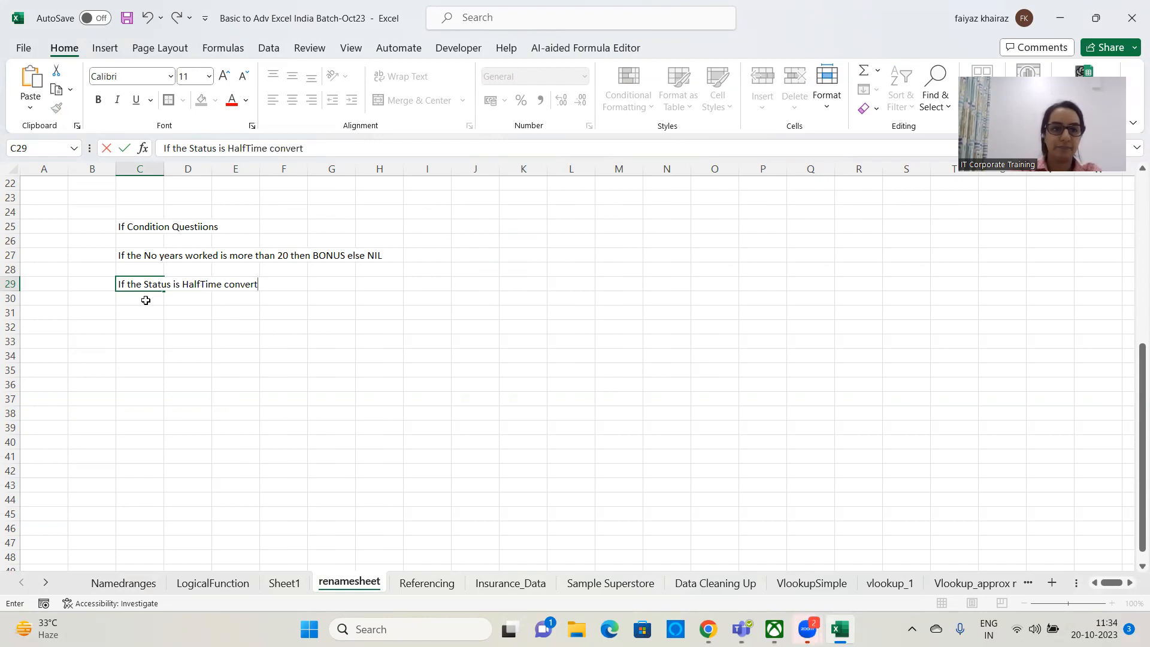
pyautogui.write(' it to Full')
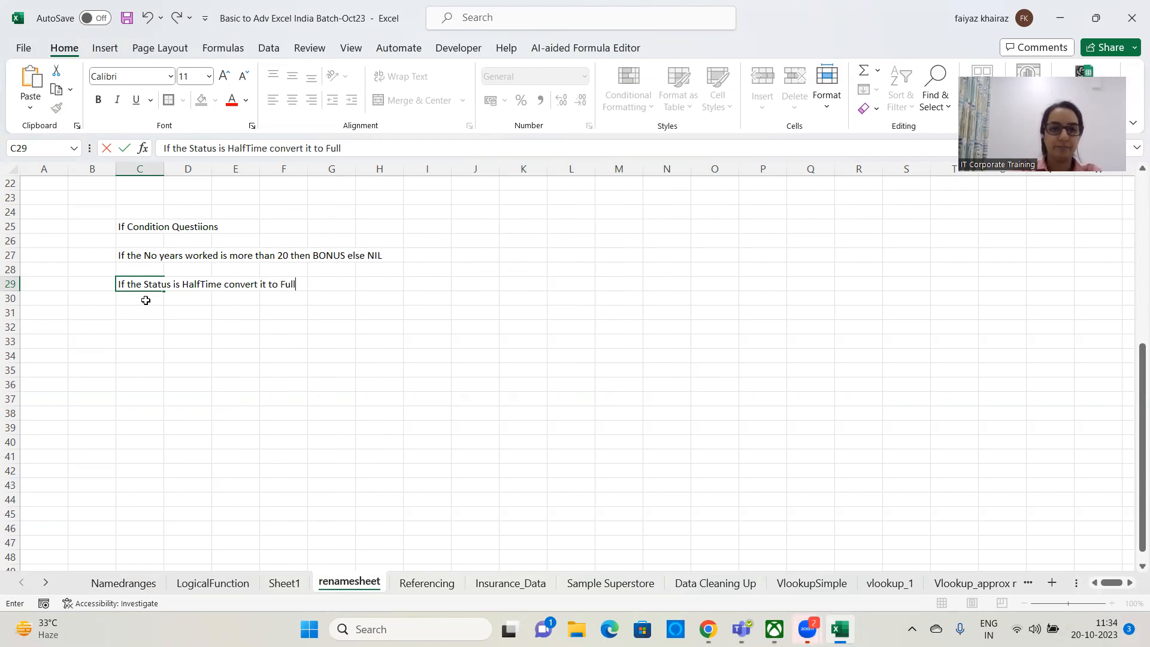
pyautogui.write(' rti')
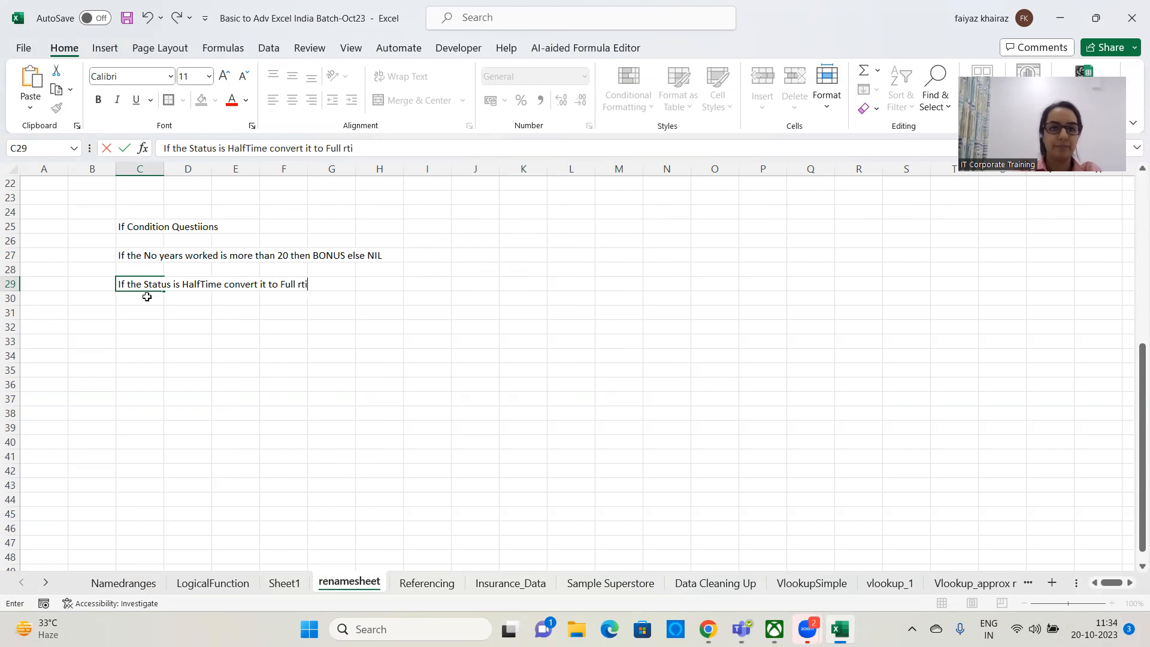
pyautogui.press('BackSpace')
pyautogui.press('BackSpace')
pyautogui.write('Time')
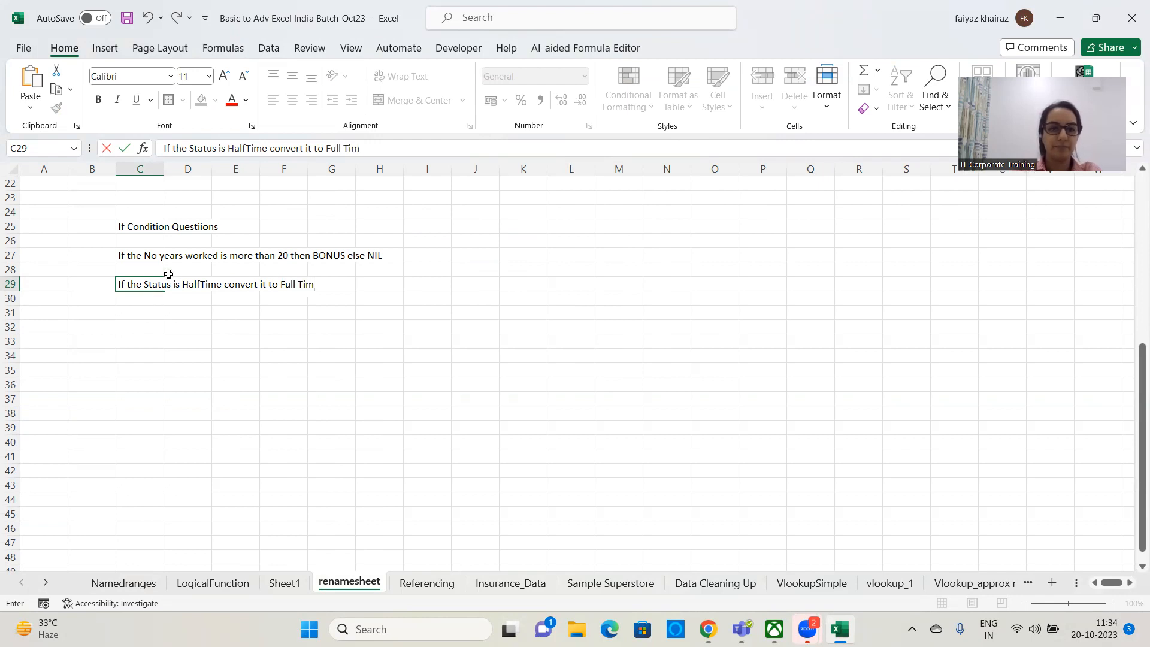
pyautogui.press('Return')
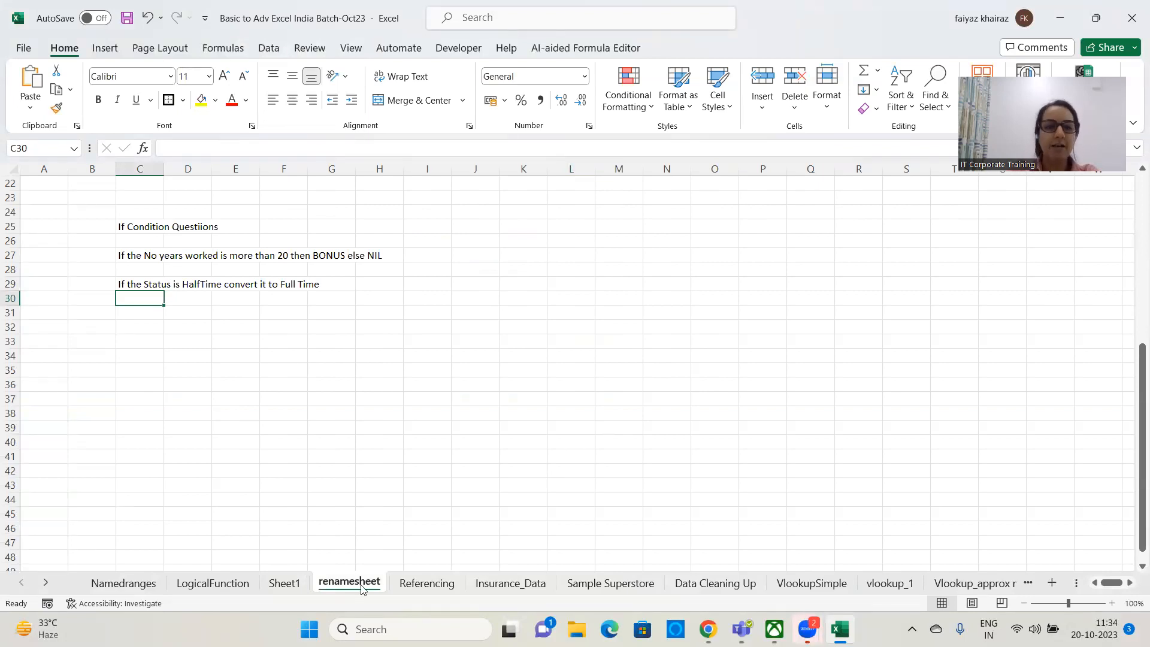
# Step: On the LogicalFunction sheet, enter the formula =IF(E5="Half-Time","FULL TIME",E5) in K5 to convert the half-time status
pyautogui.click(217, 590)
pyautogui.click(741, 244)
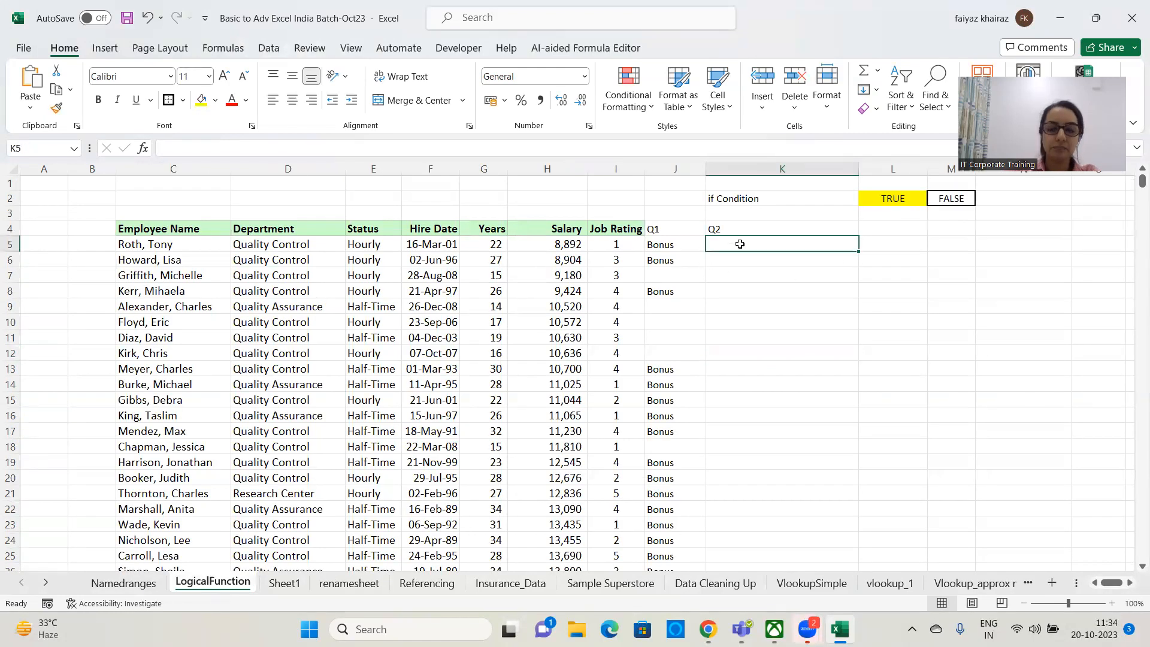
pyautogui.write('=if(')
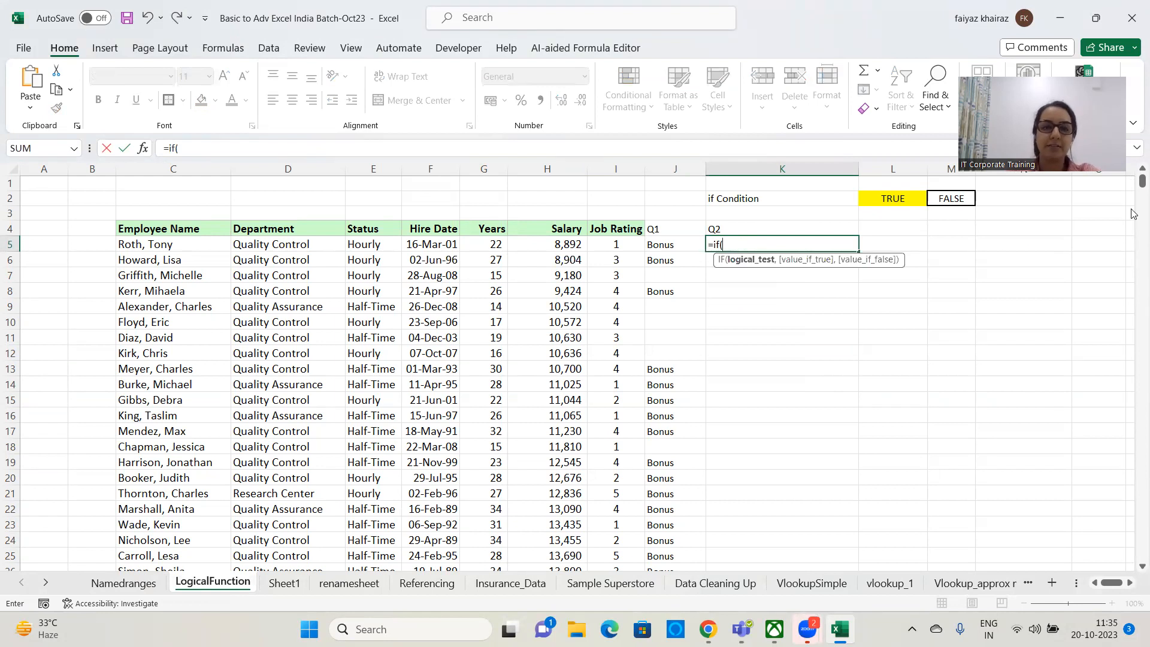
pyautogui.click(362, 249)
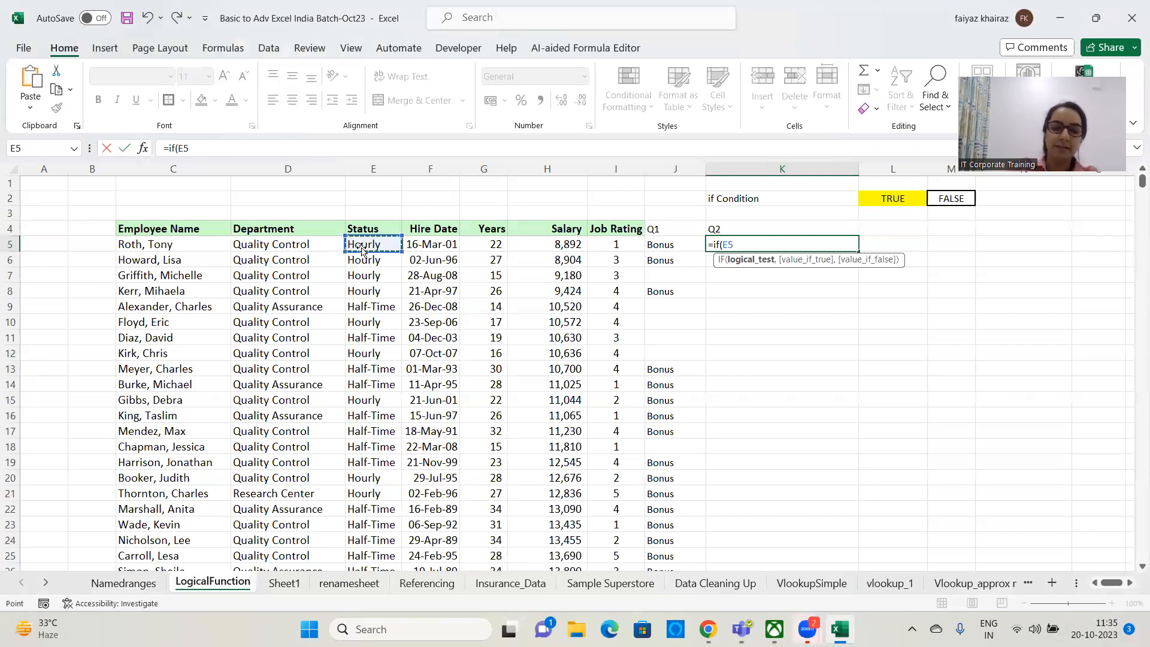
pyautogui.write('=')
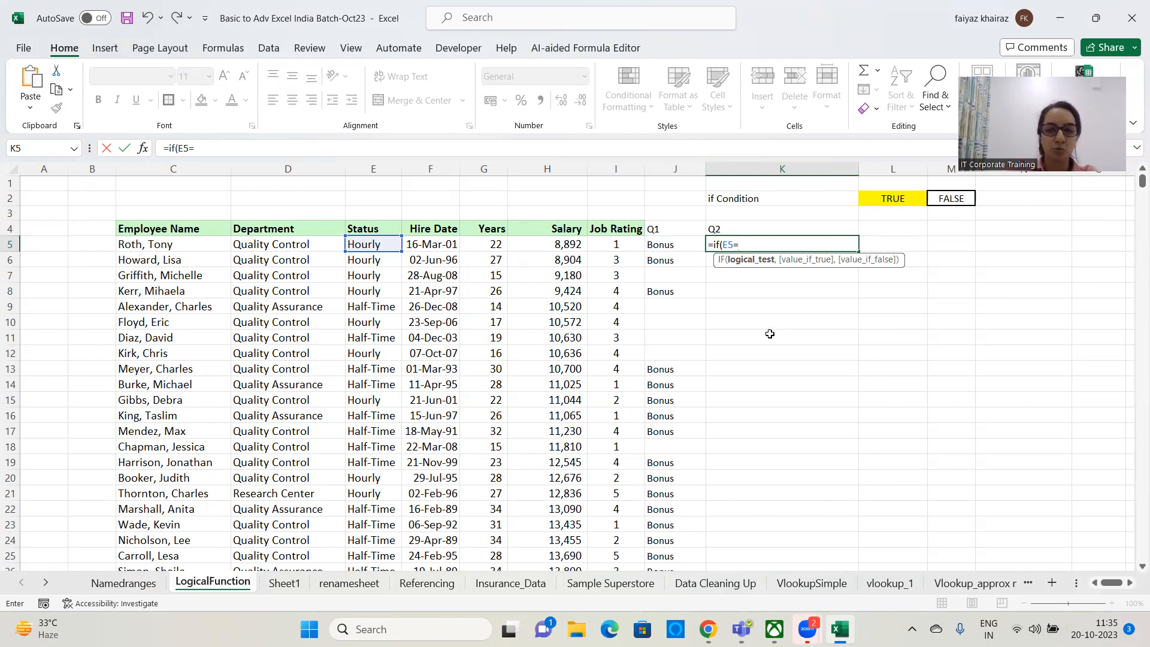
pyautogui.write('"Half')
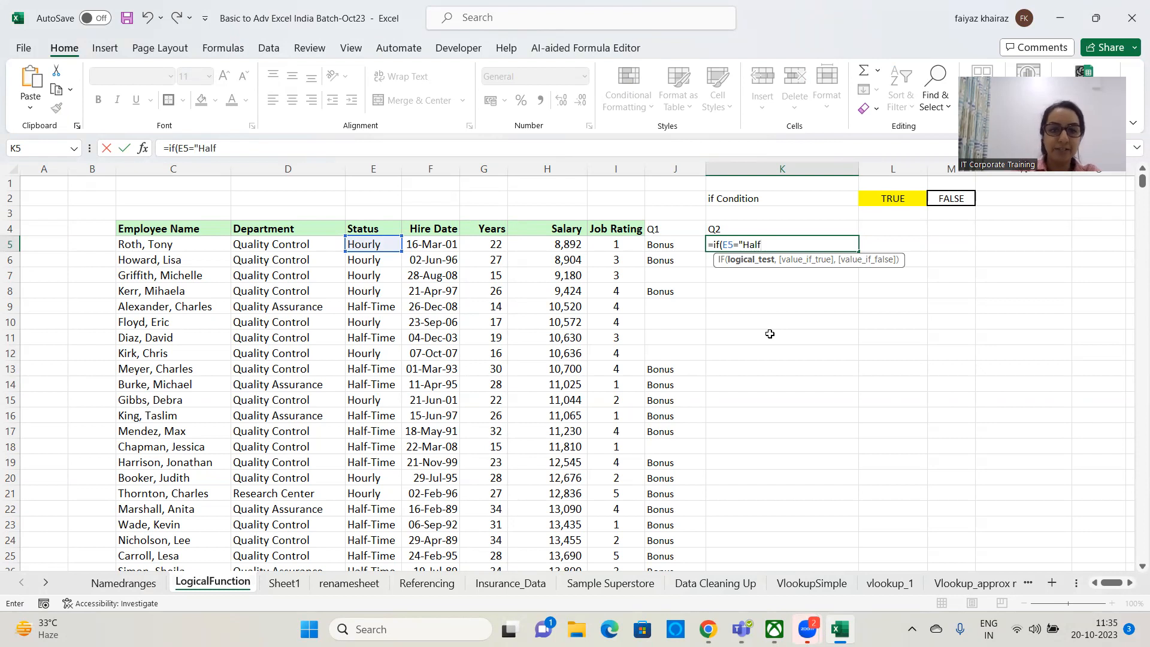
pyautogui.write('Time')
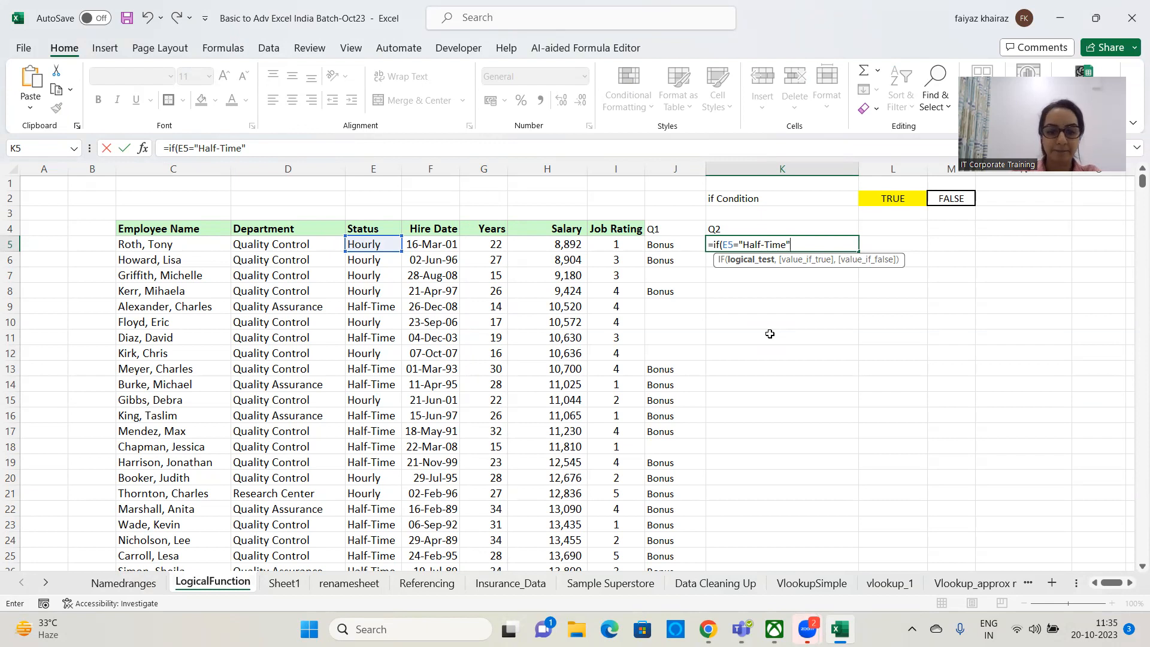
pyautogui.write(',')
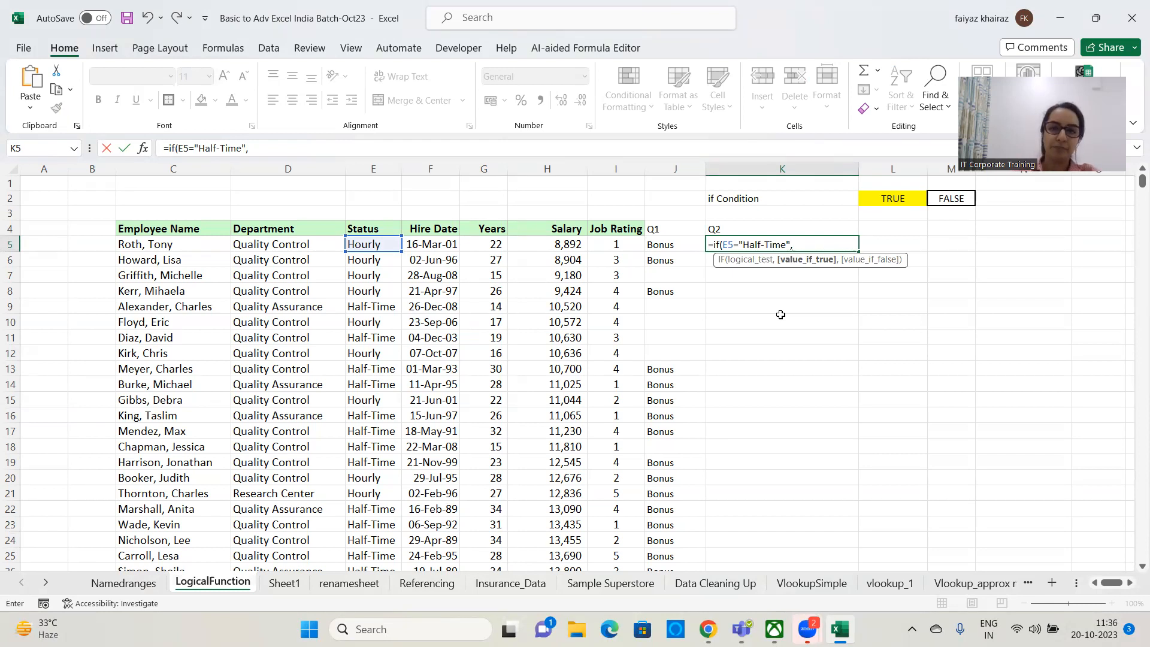
pyautogui.write('"')
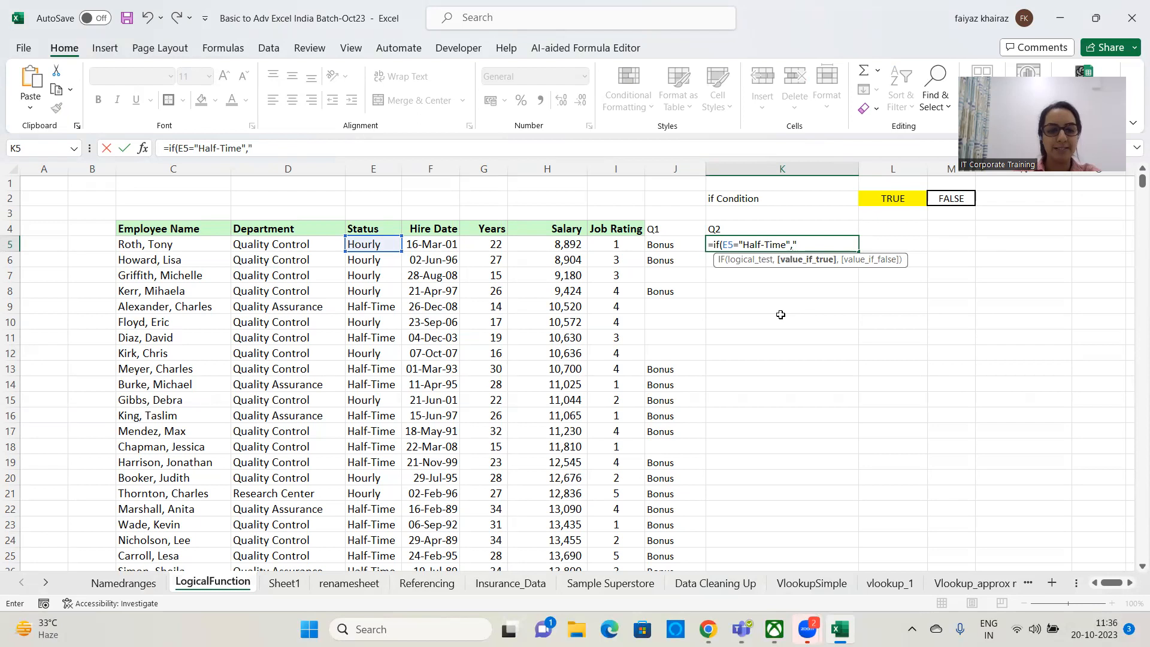
pyautogui.write('FULL TIME')
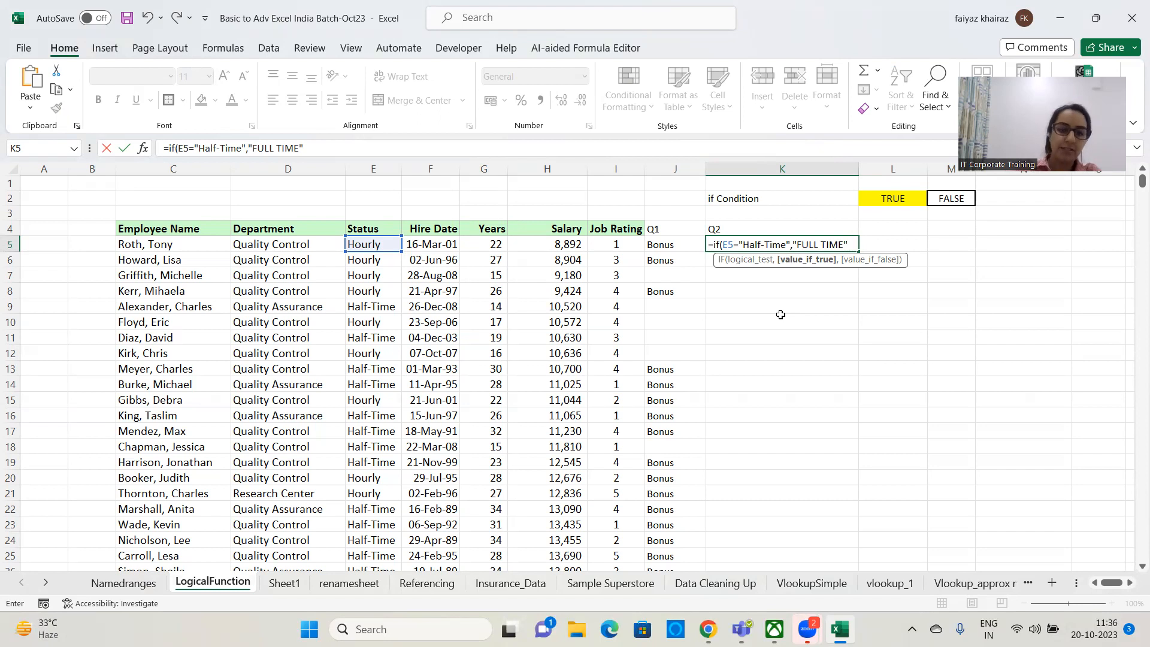
pyautogui.write(',')
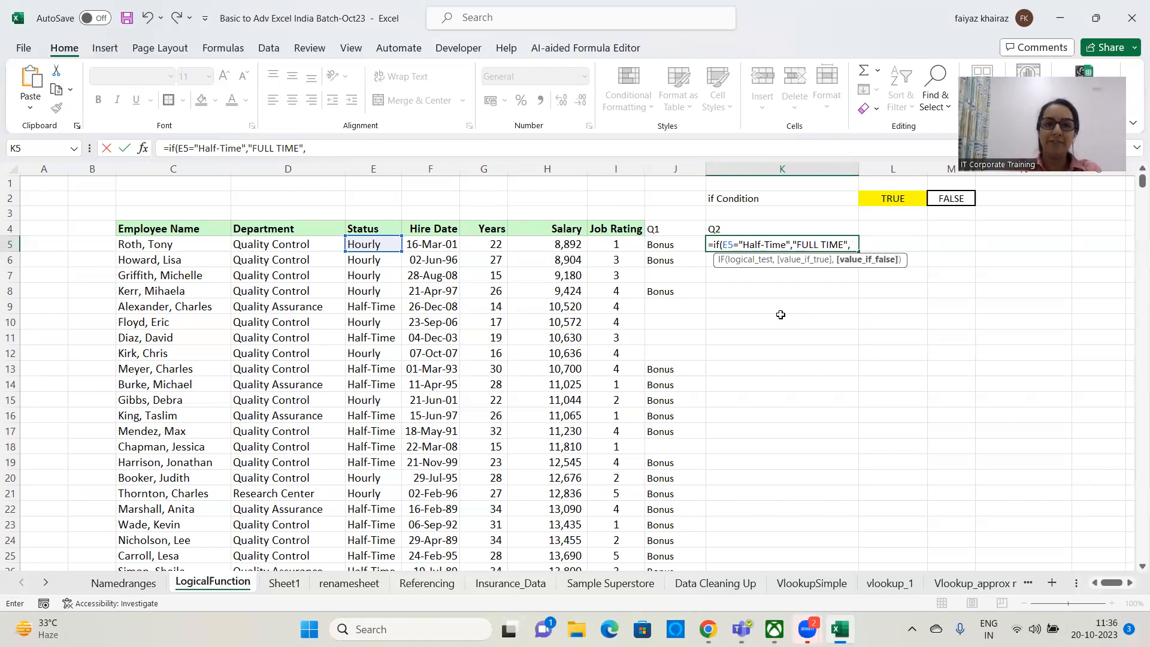
pyautogui.click(383, 245)
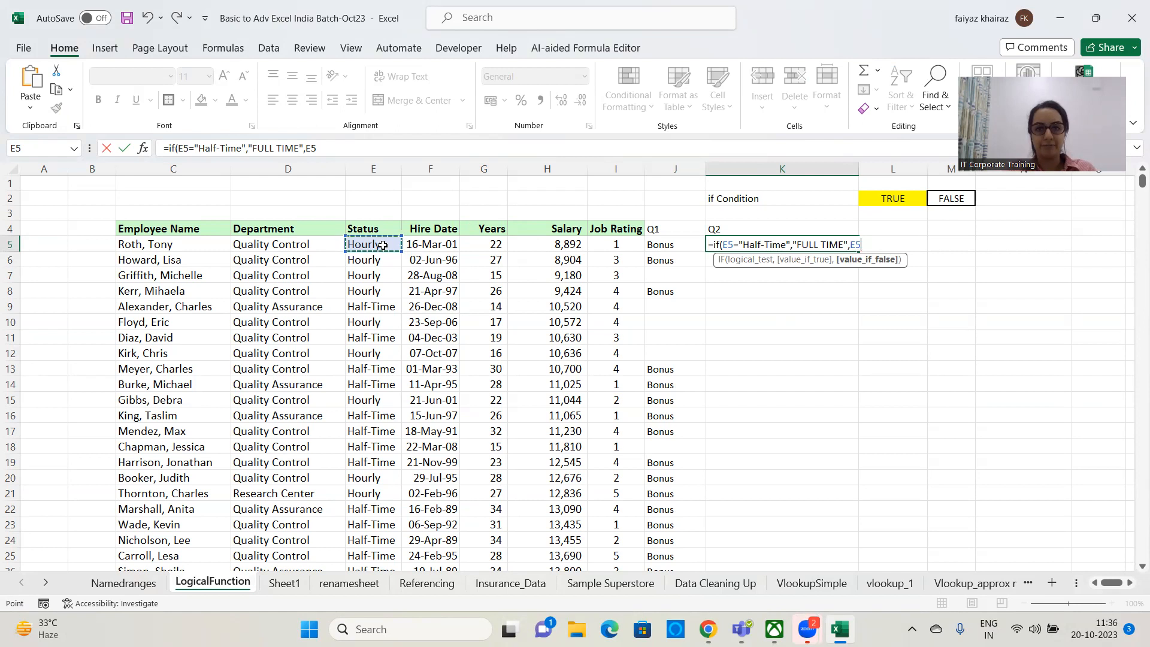
pyautogui.write(')')
pyautogui.press('Return')
# Step: Fill the status formula from K5 down column K for all employees and inspect the copies in K9, K13 and K14
pyautogui.click(792, 241)
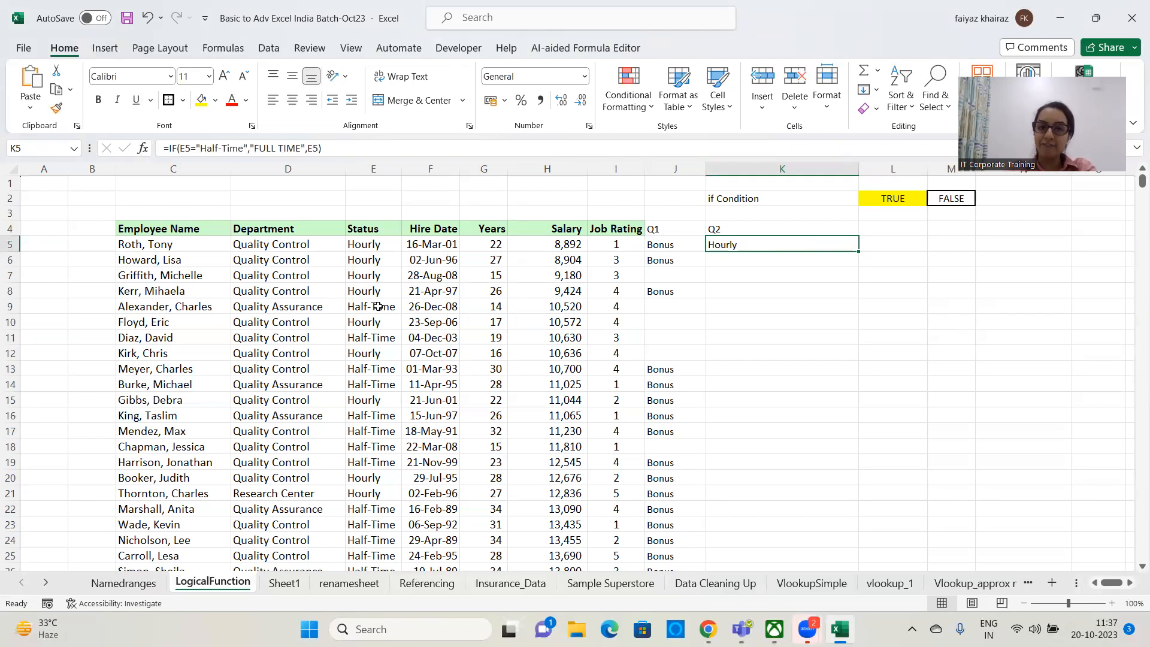
pyautogui.doubleClick(859, 252)
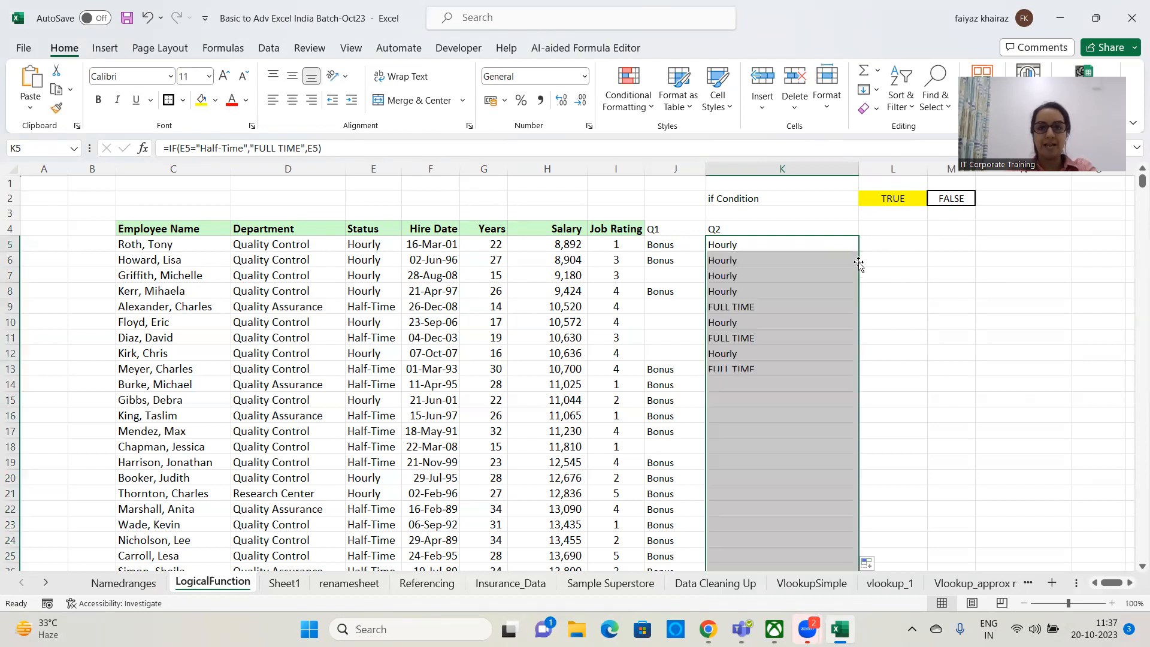
pyautogui.click(779, 307)
pyautogui.click(769, 370)
pyautogui.click(769, 385)
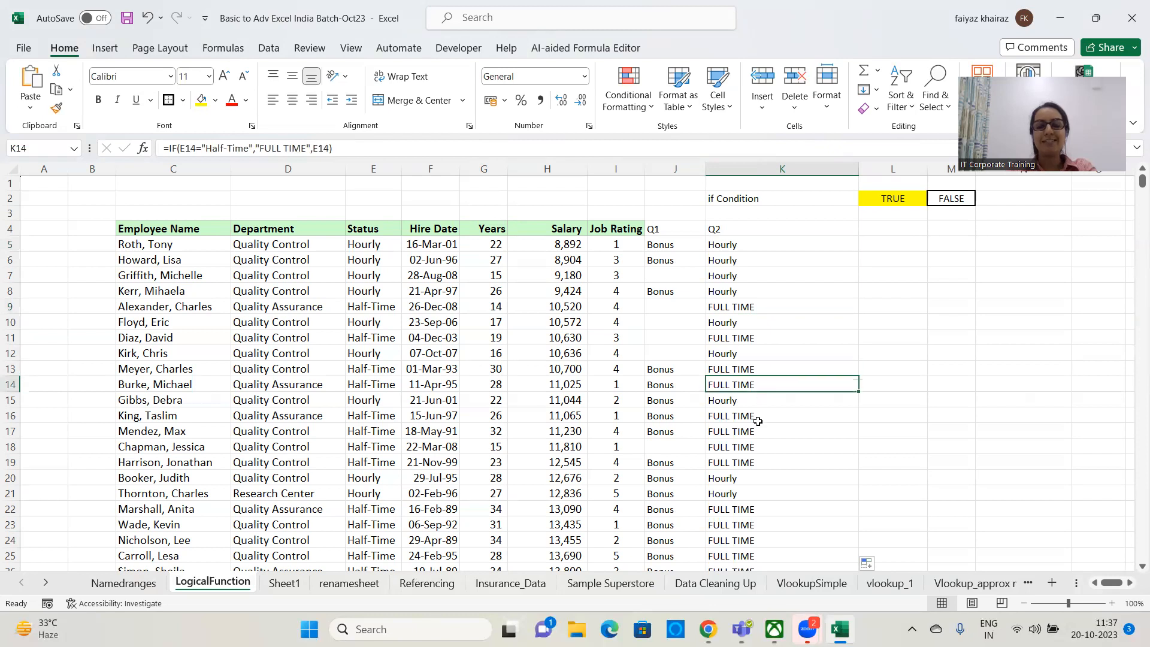
# Step: Examine the status formula copies in column K against the original Status column, including rows 9, 16 to 19 and 66 to 70
pyautogui.click(759, 416)
pyautogui.click(760, 432)
pyautogui.click(759, 448)
pyautogui.click(752, 463)
pyautogui.click(770, 309)
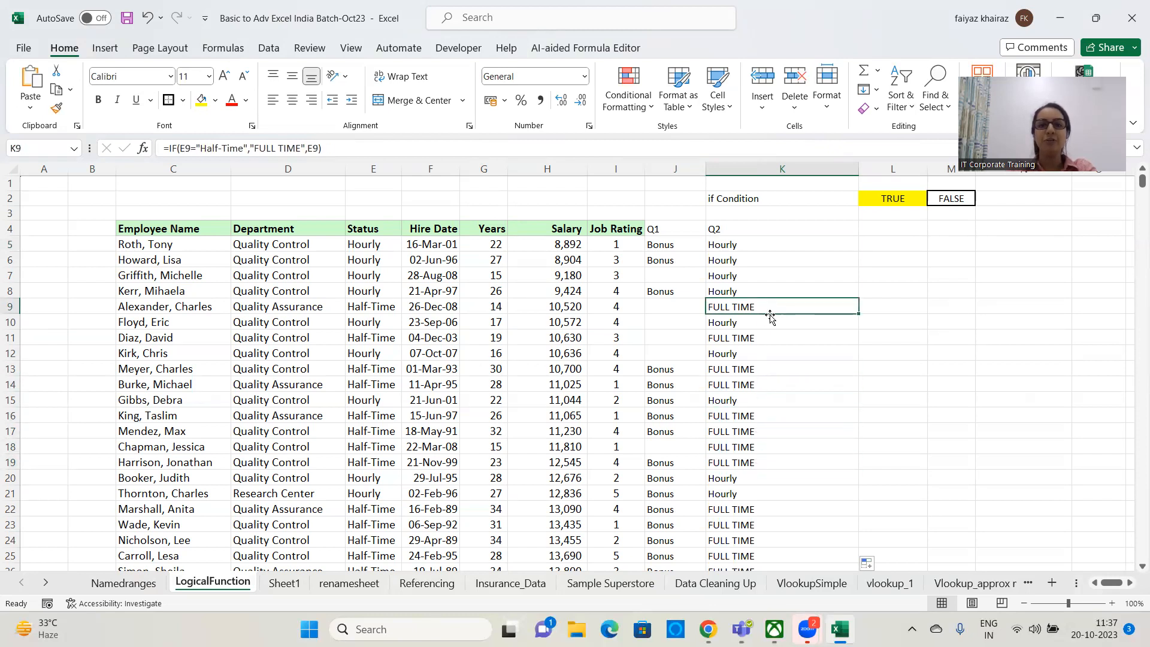
pyautogui.scroll(-8, 777, 317)
pyautogui.scroll(2, 777, 321)
pyautogui.scroll(-12, 776, 319)
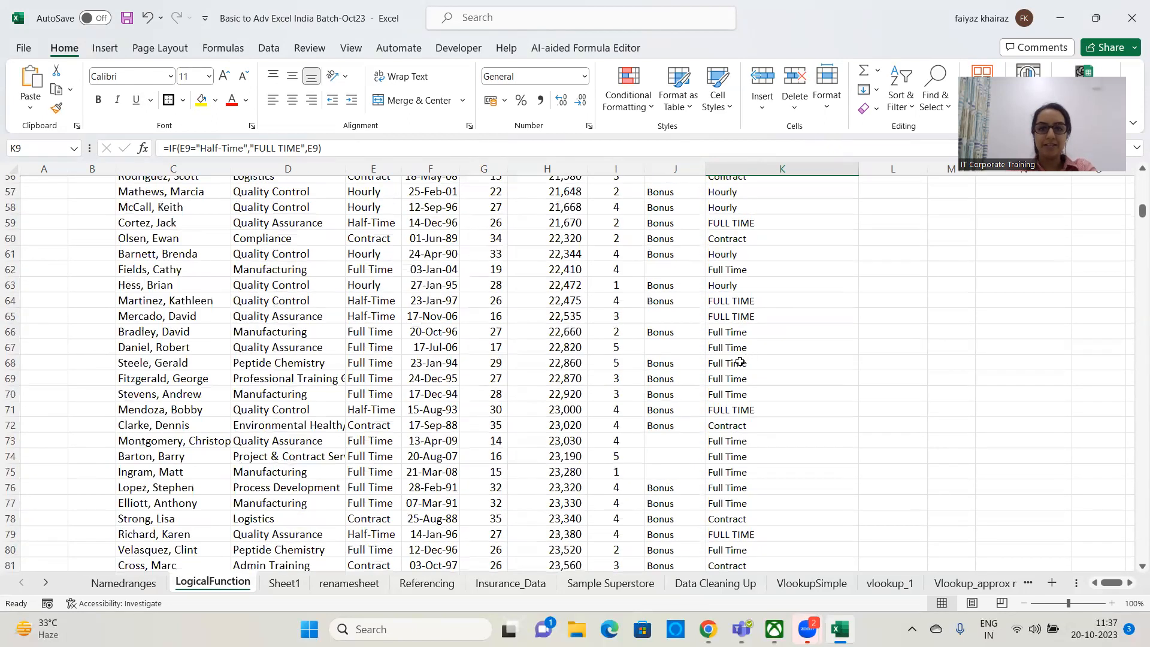
pyautogui.moveTo(740, 331); pyautogui.dragTo(741, 394)
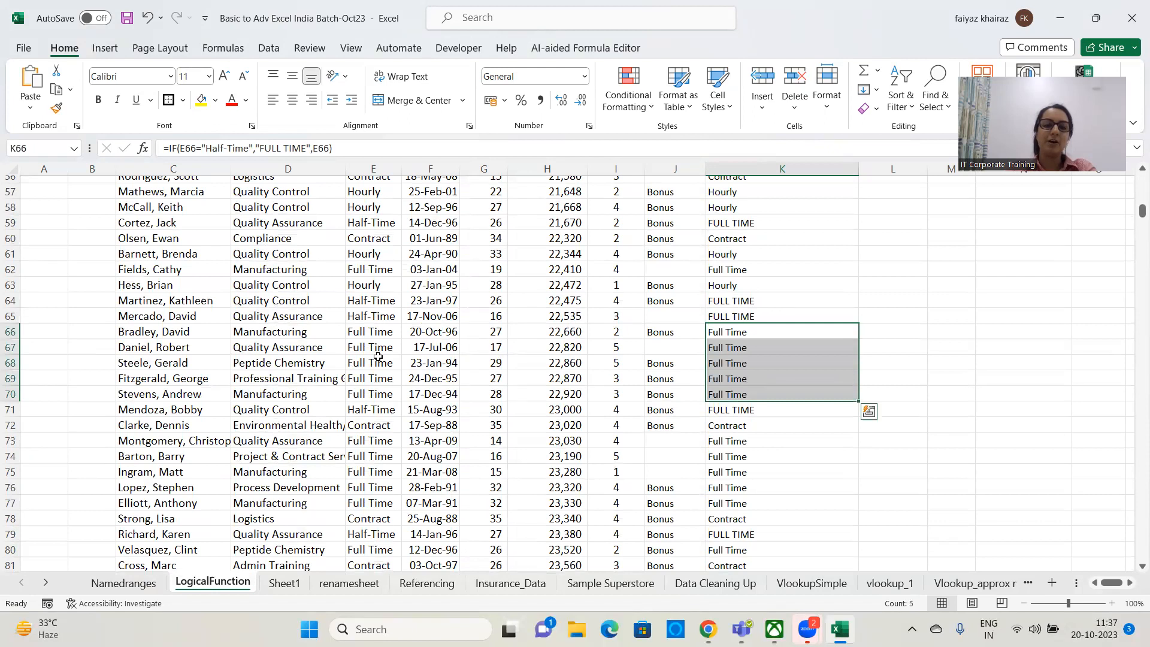
pyautogui.click(1055, 328)
pyautogui.moveTo(1135, 214); pyautogui.dragTo(1136, 180)
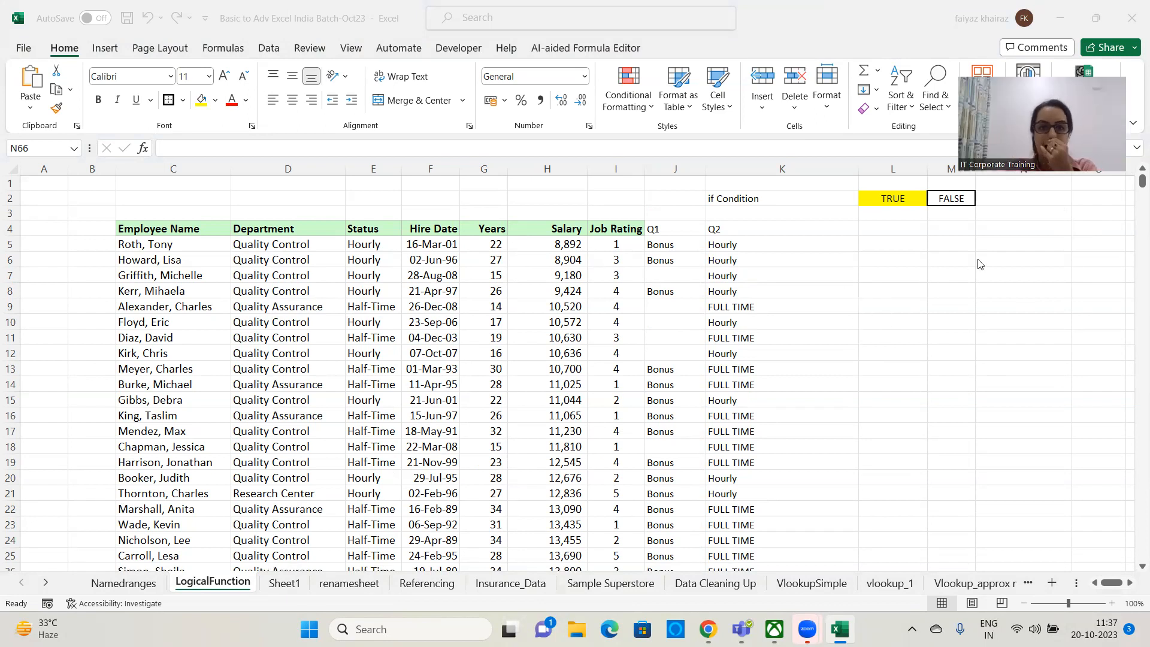
pyautogui.click(812, 583)
pyautogui.click(811, 583)
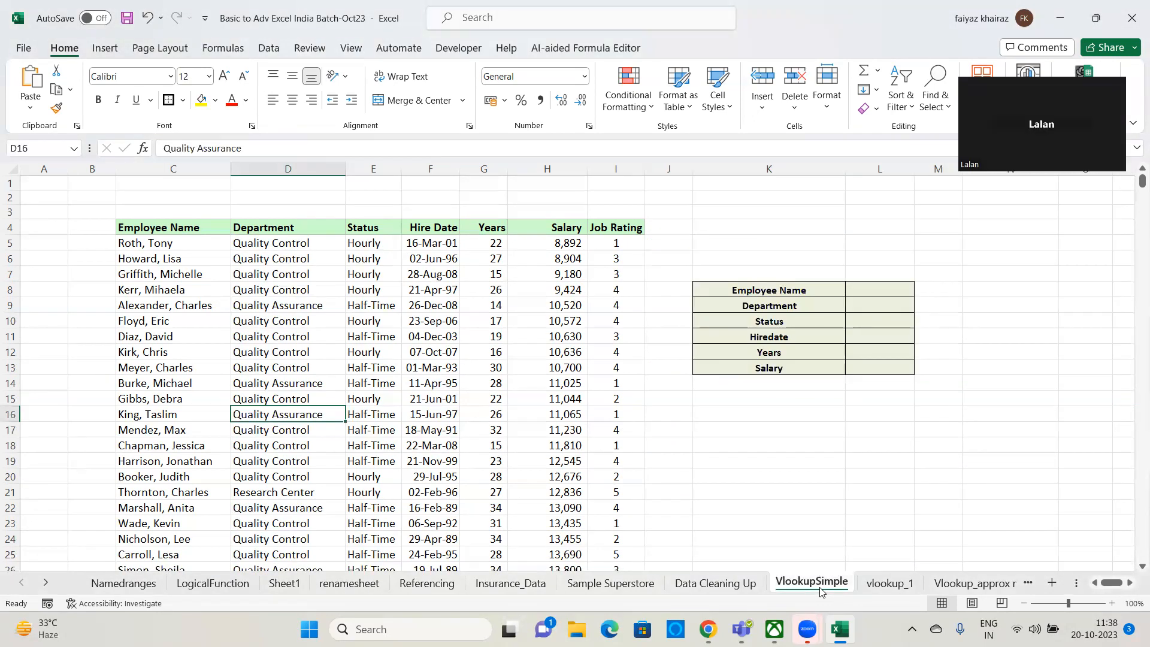
pyautogui.click(214, 583)
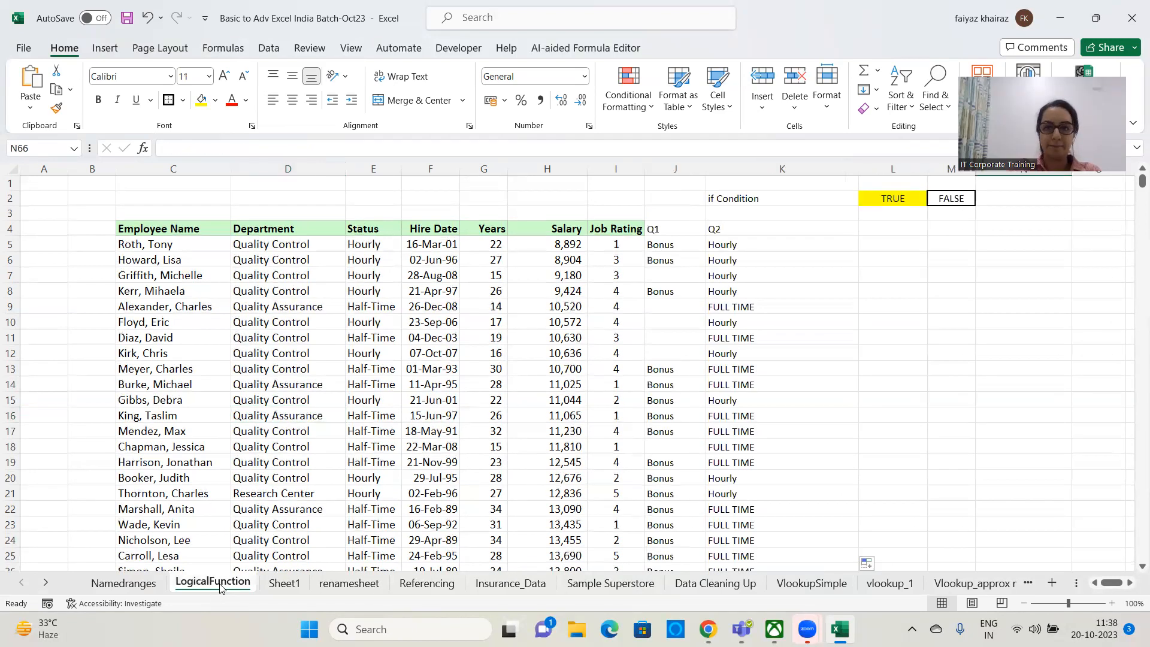
# Step: Fill the Q1 and Q2 heading cells J4:K4 with yellow
pyautogui.click(757, 291)
pyautogui.moveTo(665, 229); pyautogui.dragTo(729, 229)
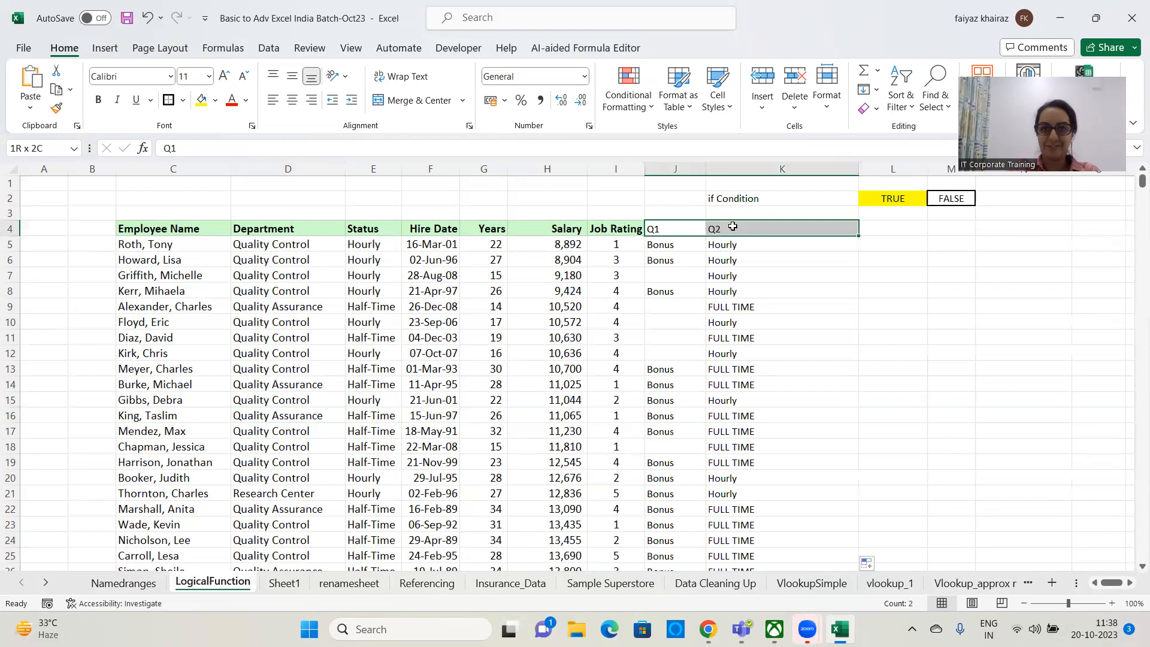
pyautogui.click(201, 98)
pyautogui.click(918, 321)
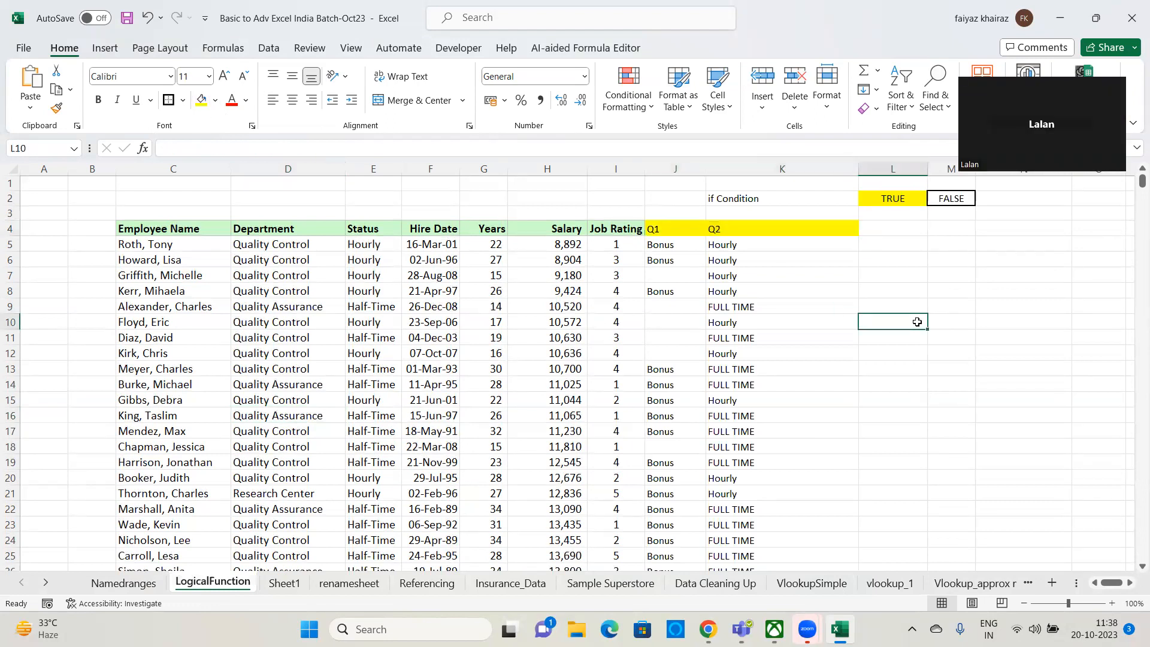
# Step: Retype the blank-space false value in J5 so the bonus formula reads =IF(G5>20,"Bonus"," ")
pyautogui.click(812, 247)
pyautogui.click(686, 247)
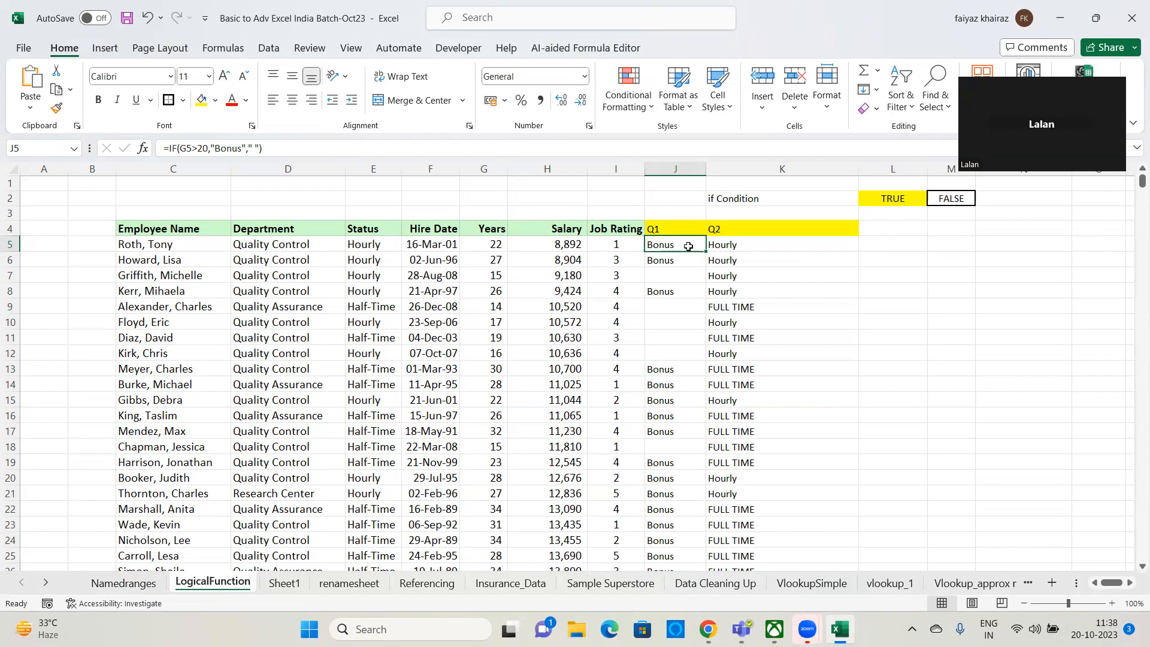
pyautogui.doubleClick(689, 246)
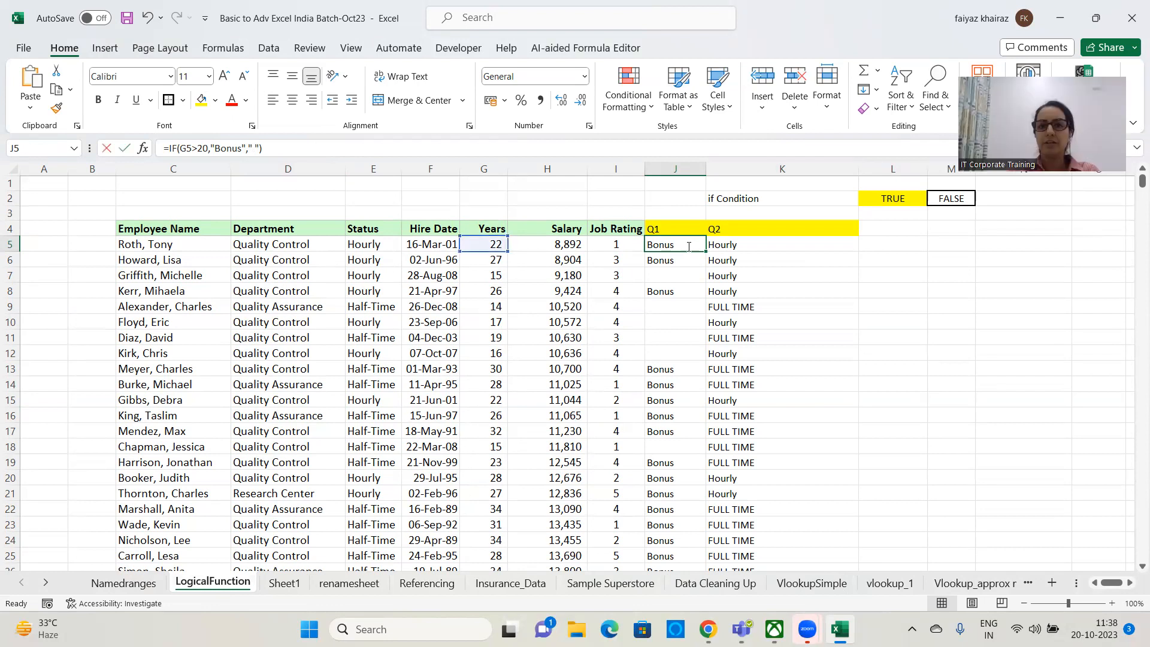
pyautogui.click(759, 241)
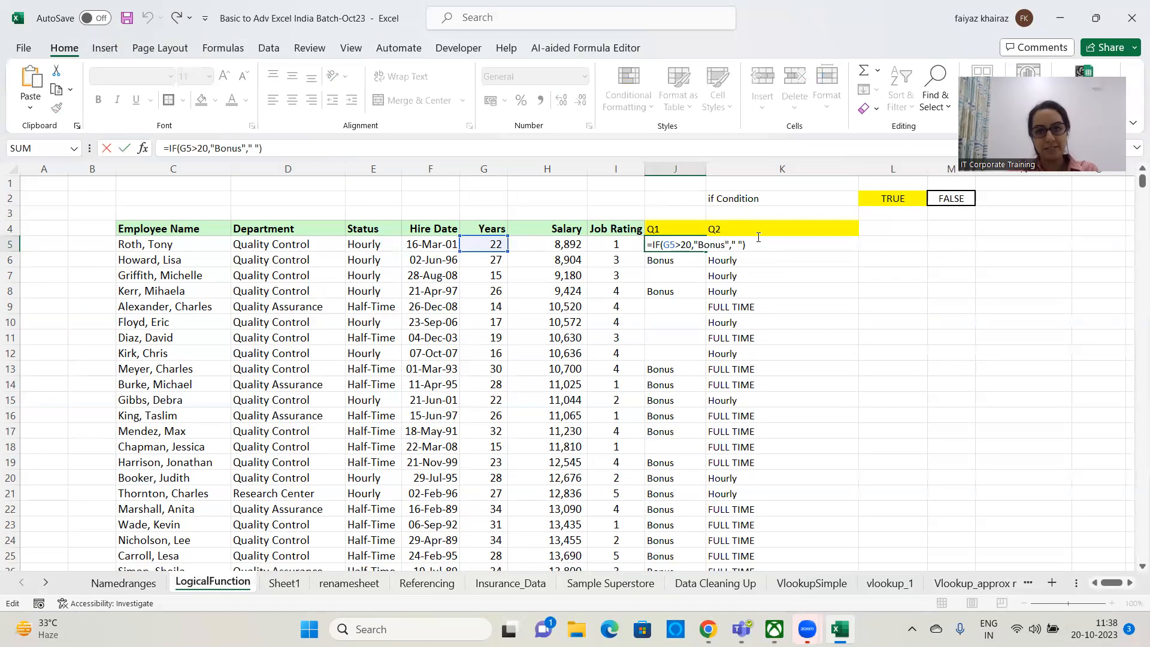
pyautogui.press('BackSpace')
pyautogui.press('BackSpace')
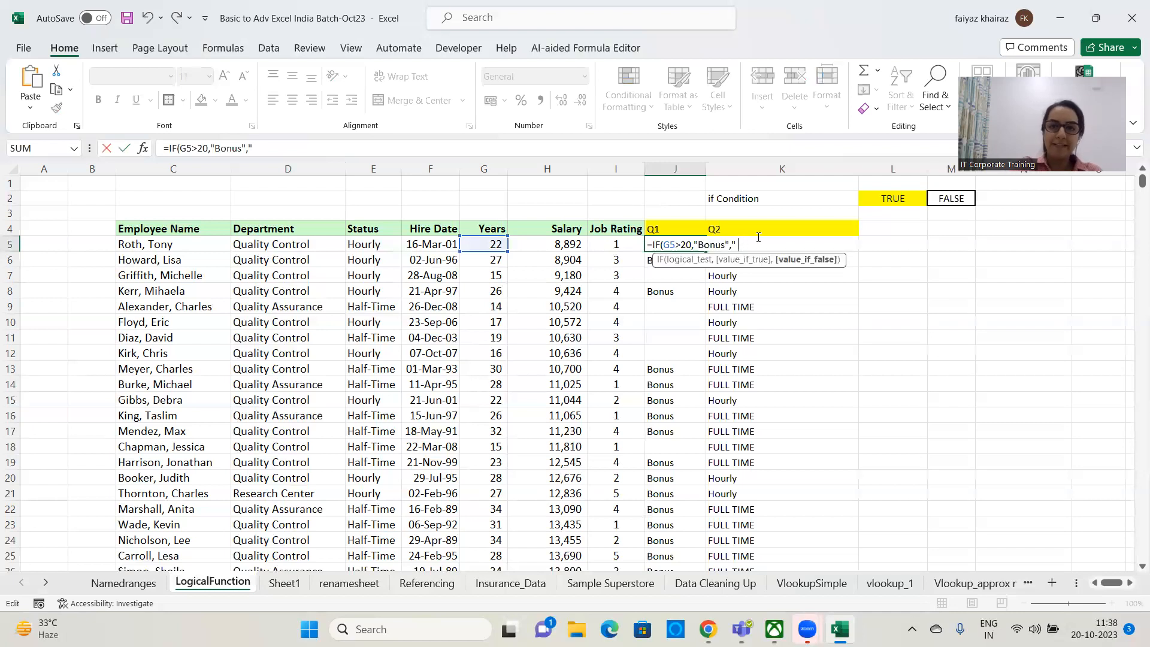
pyautogui.press('BackSpace')
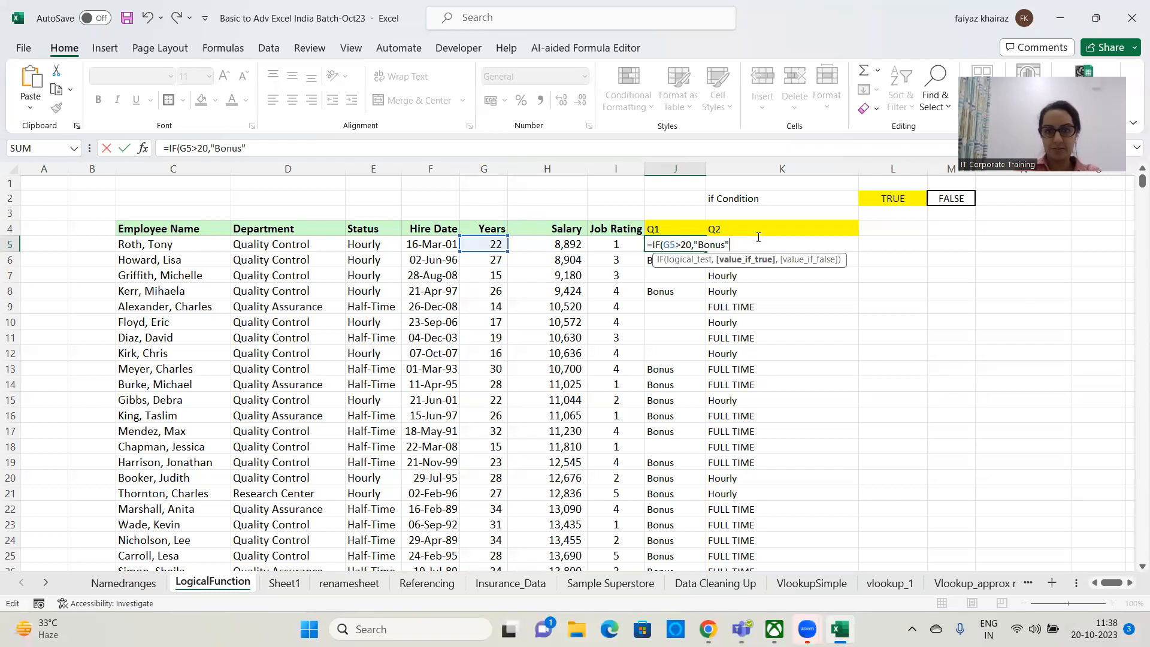
pyautogui.write(',')
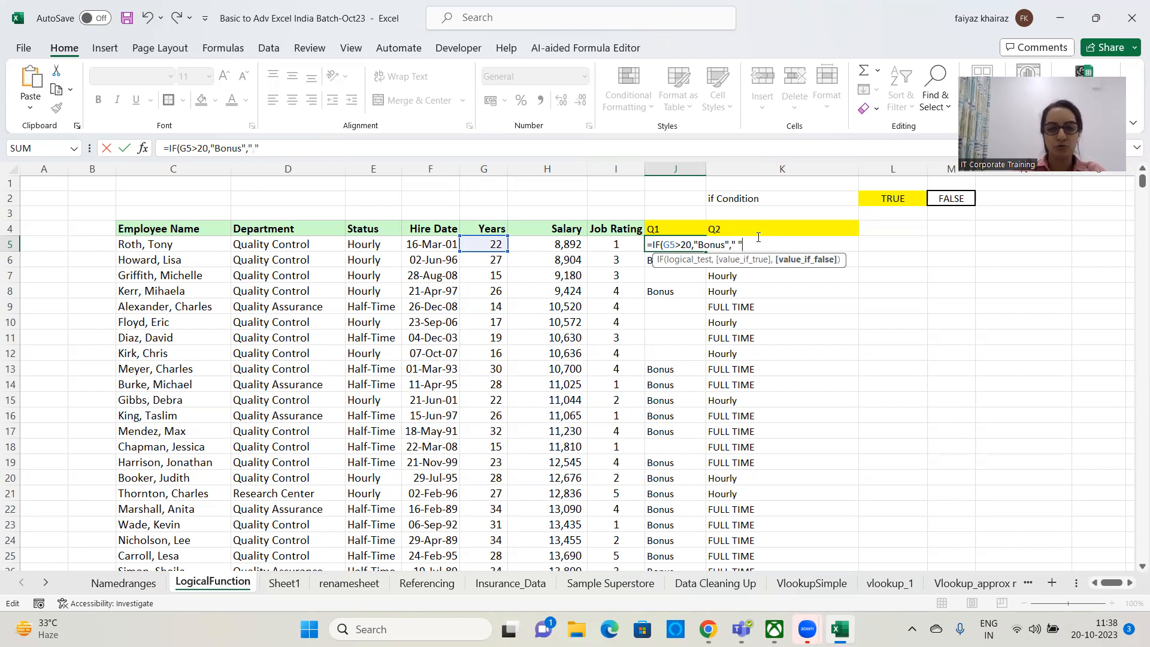
pyautogui.write(')')
pyautogui.press('Return')
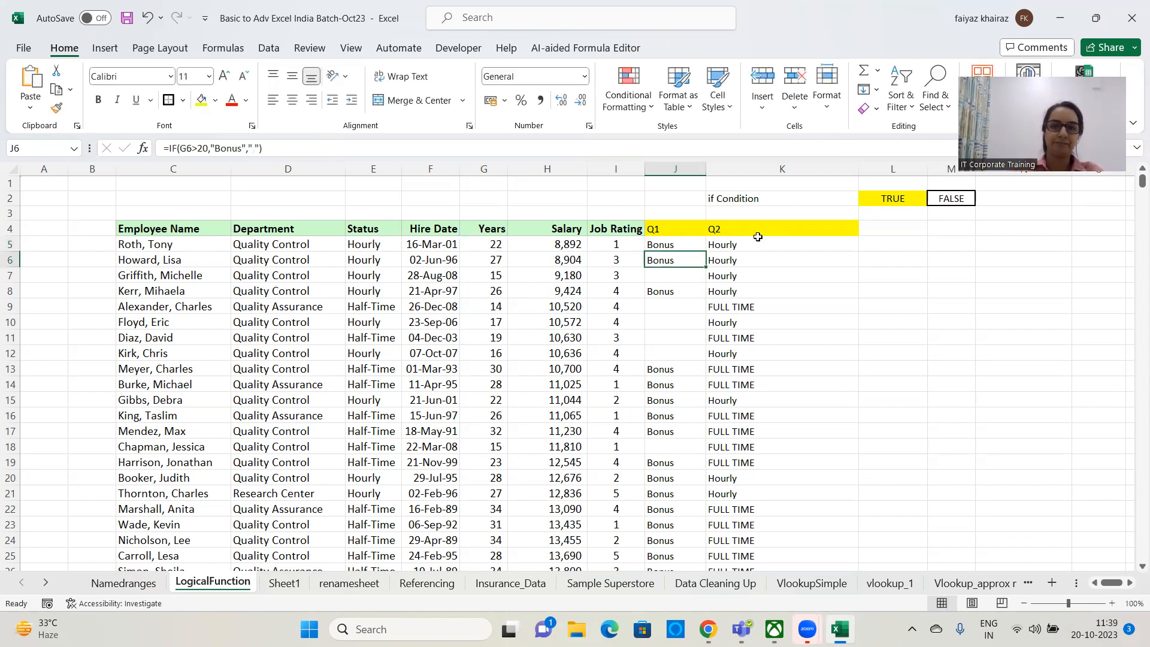
# Step: Review the IF formulas in J5 and K5 and look through the results in columns J and K
pyautogui.click(664, 248)
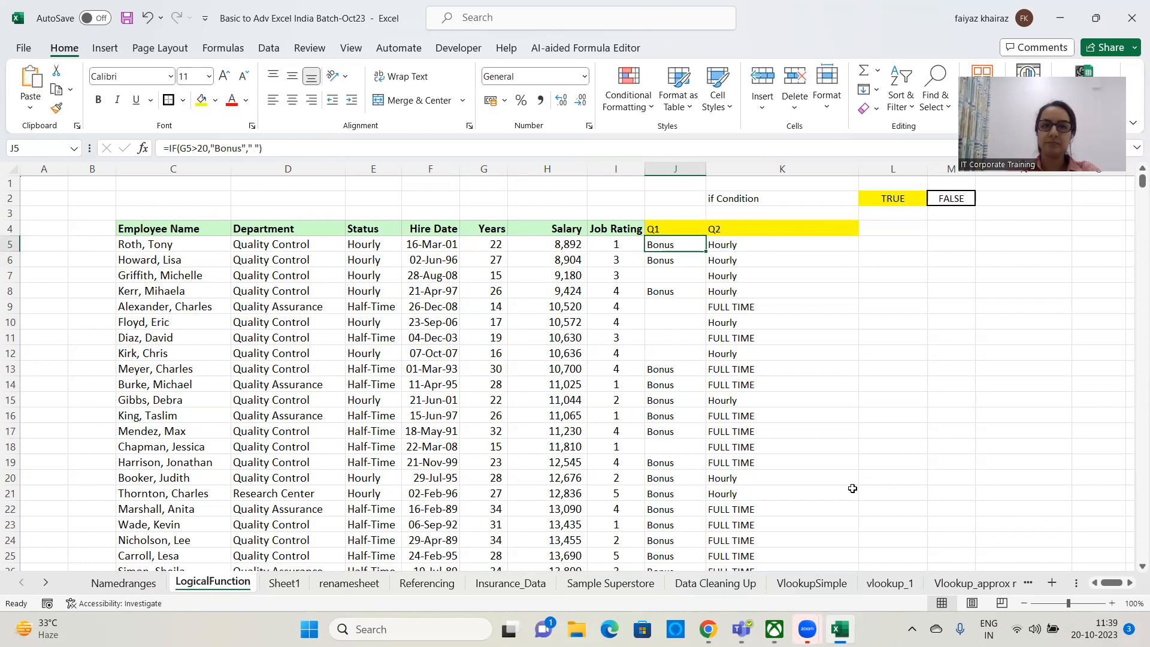
pyautogui.click(792, 245)
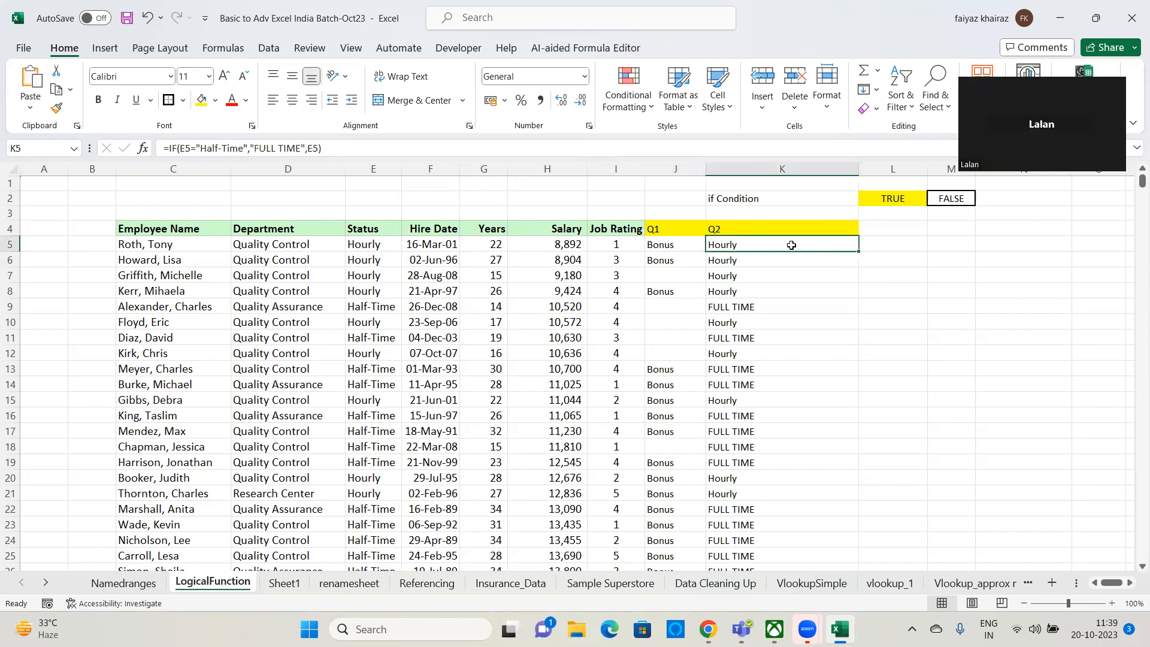
pyautogui.click(665, 243)
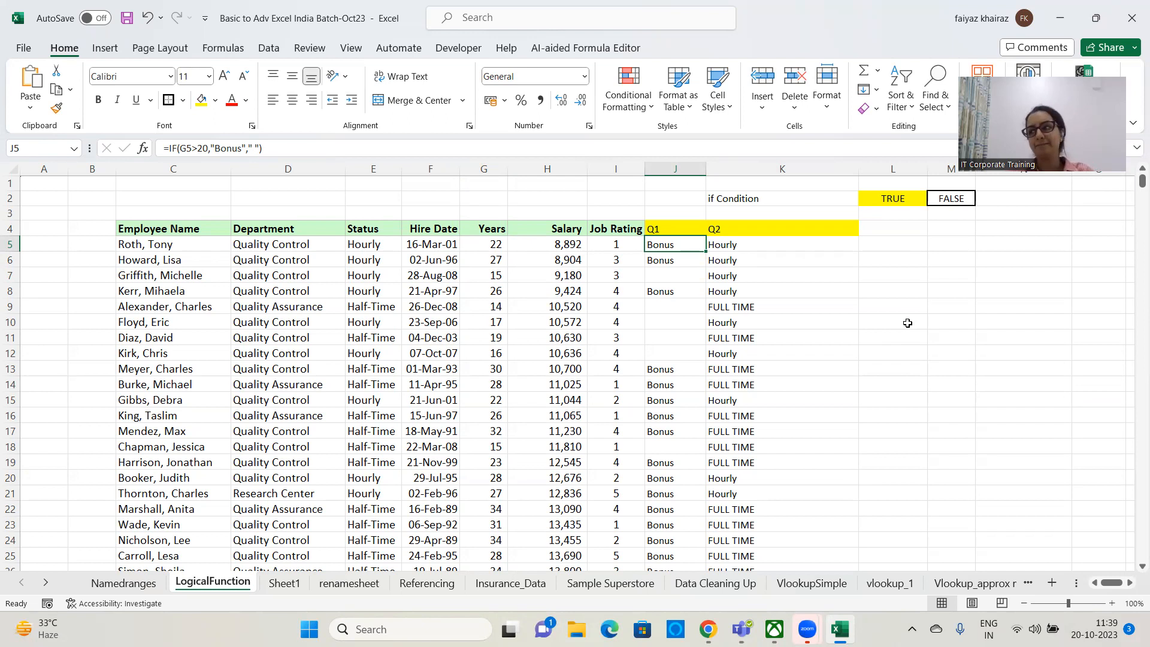
pyautogui.click(793, 246)
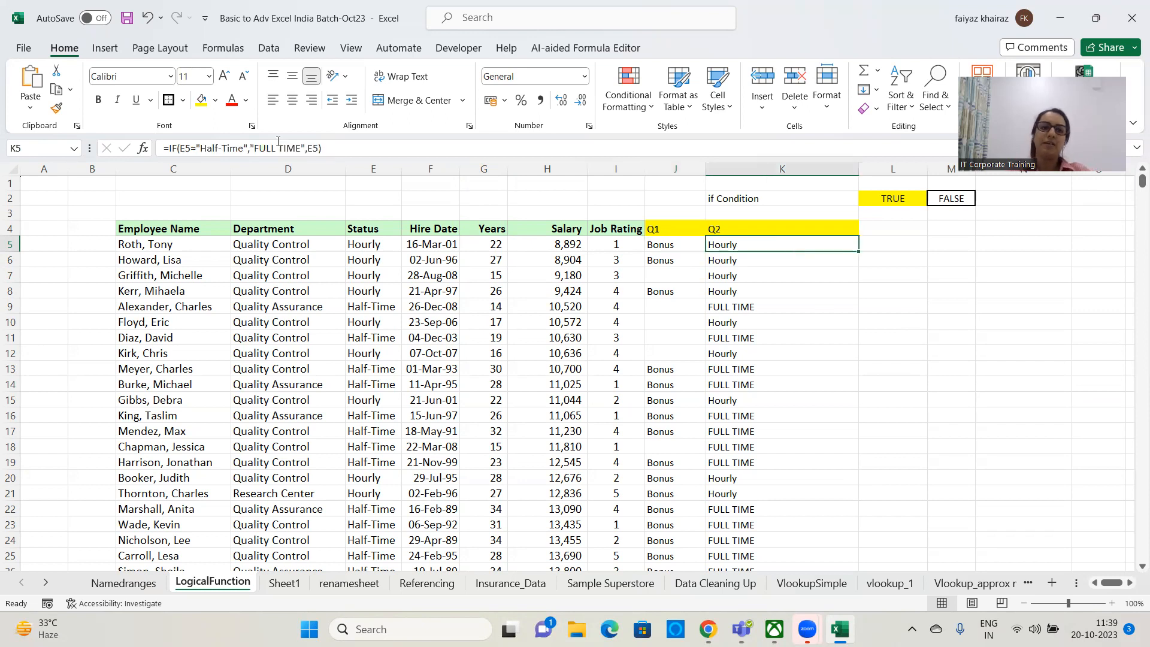
pyautogui.moveTo(333, 150); pyautogui.dragTo(154, 133)
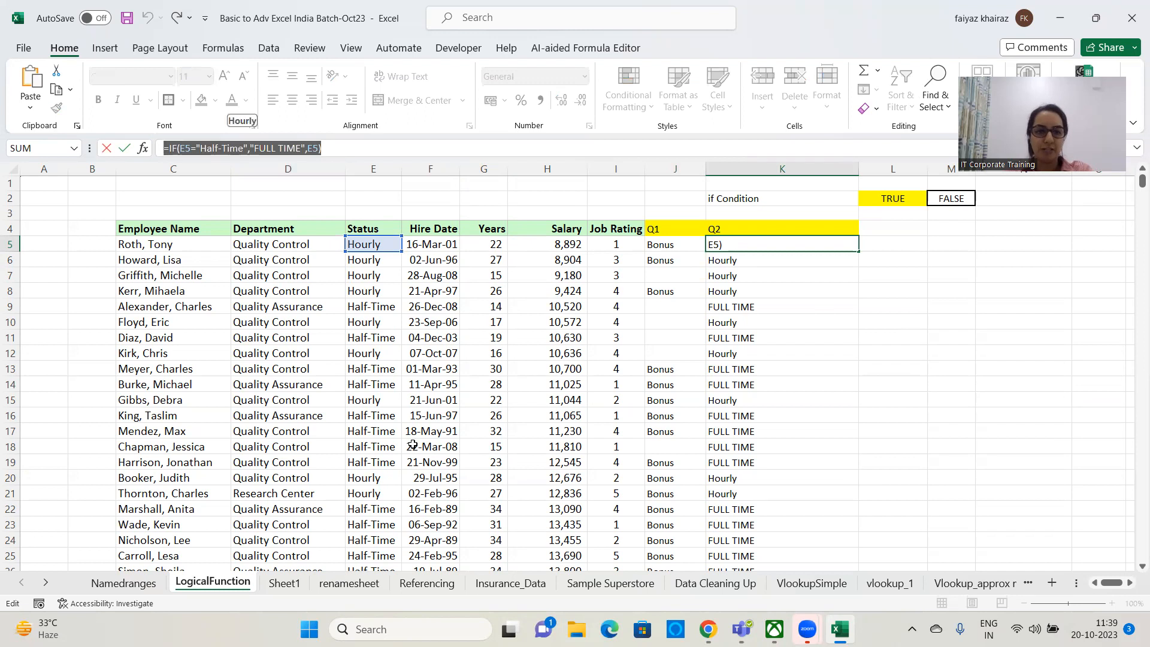
pyautogui.hotkey('alt', 'Tab')
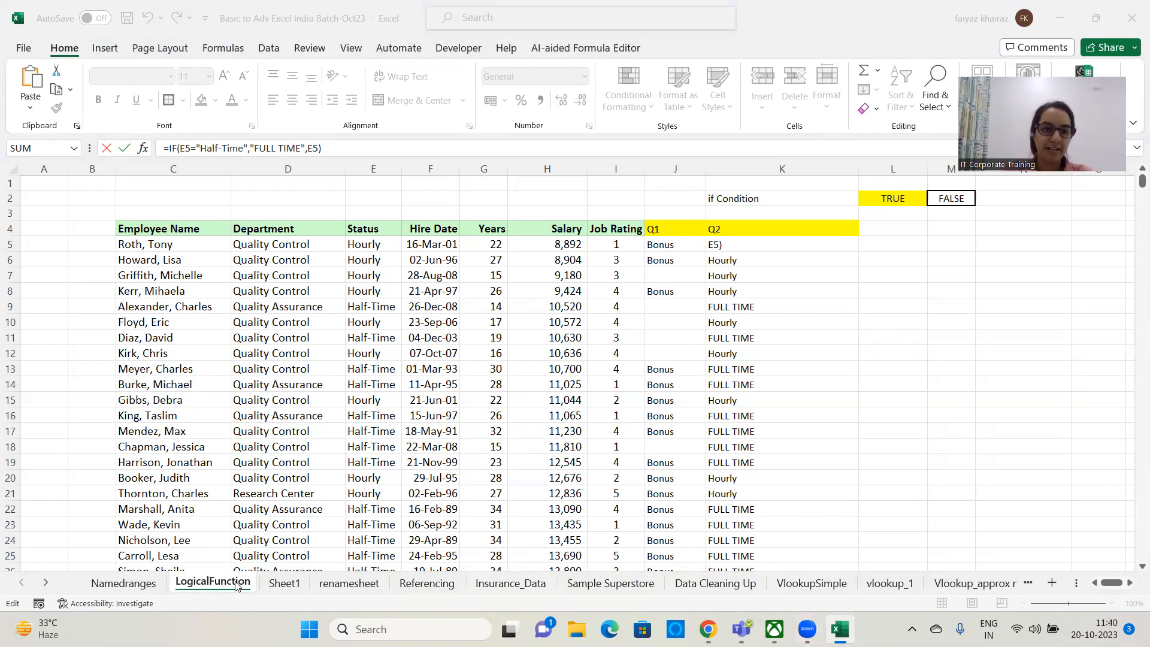
pyautogui.click(823, 368)
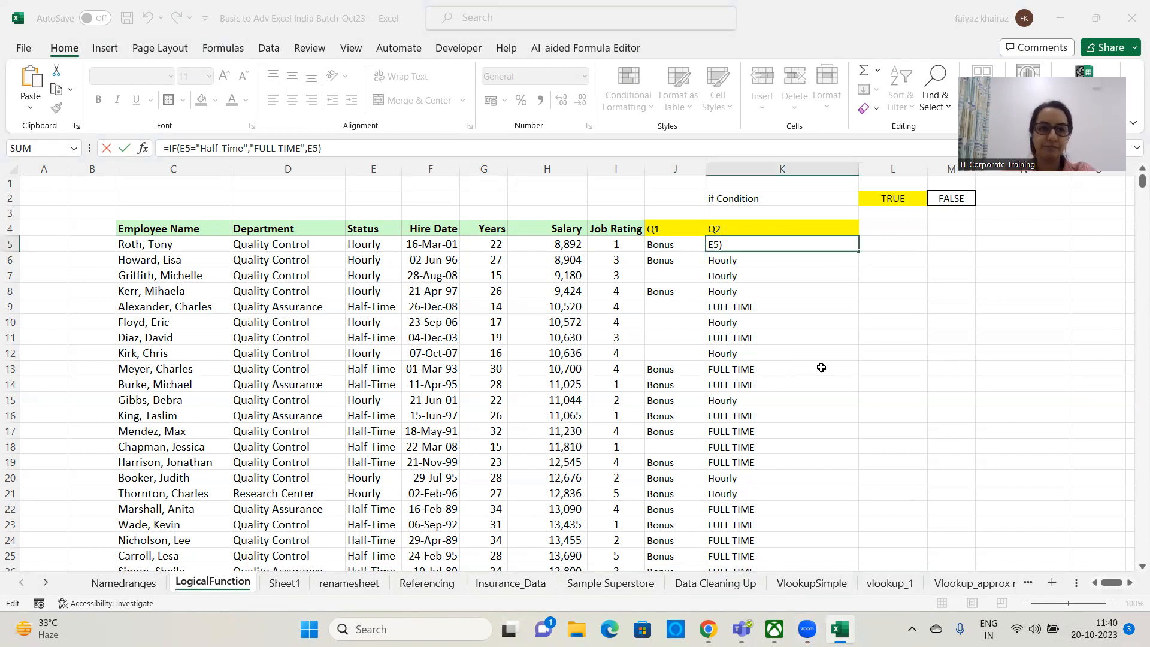
pyautogui.scroll(-4, 323, 389)
pyautogui.press('Escape')
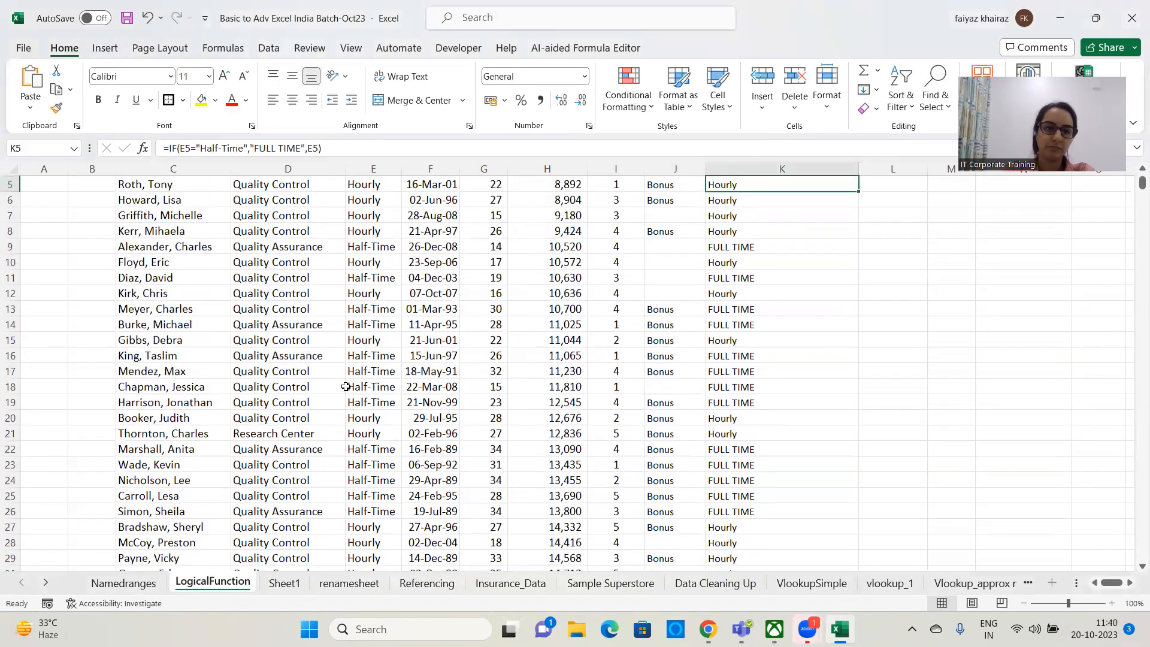
pyautogui.scroll(-9, 346, 388)
pyautogui.scroll(-3, 346, 388)
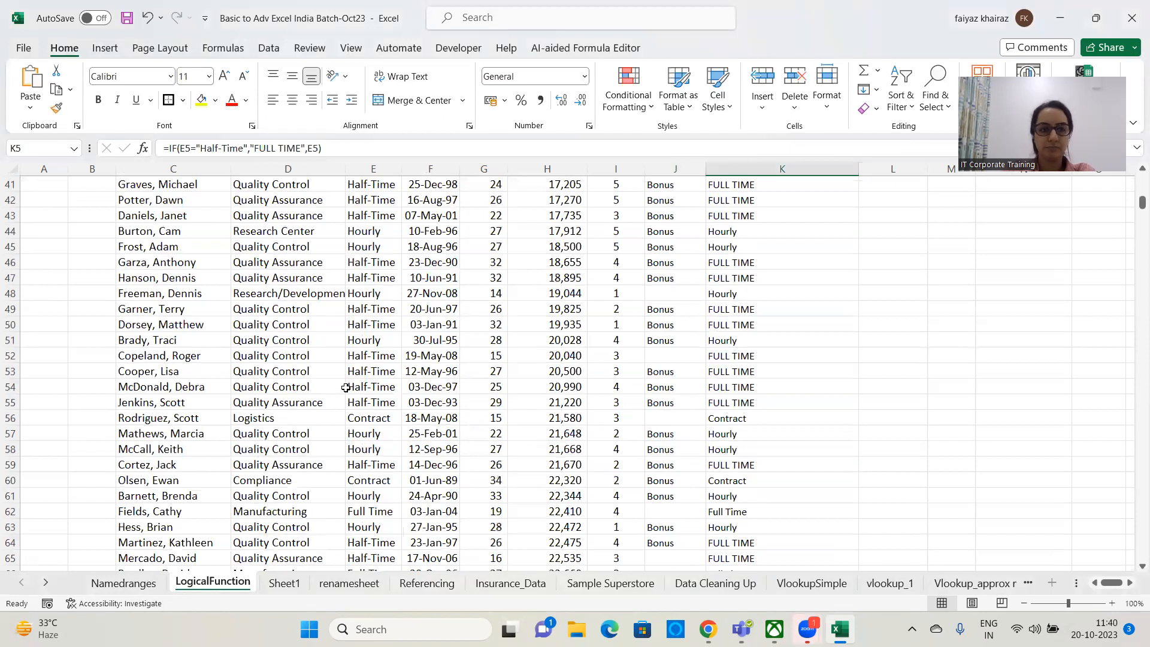
pyautogui.scroll(13, 345, 388)
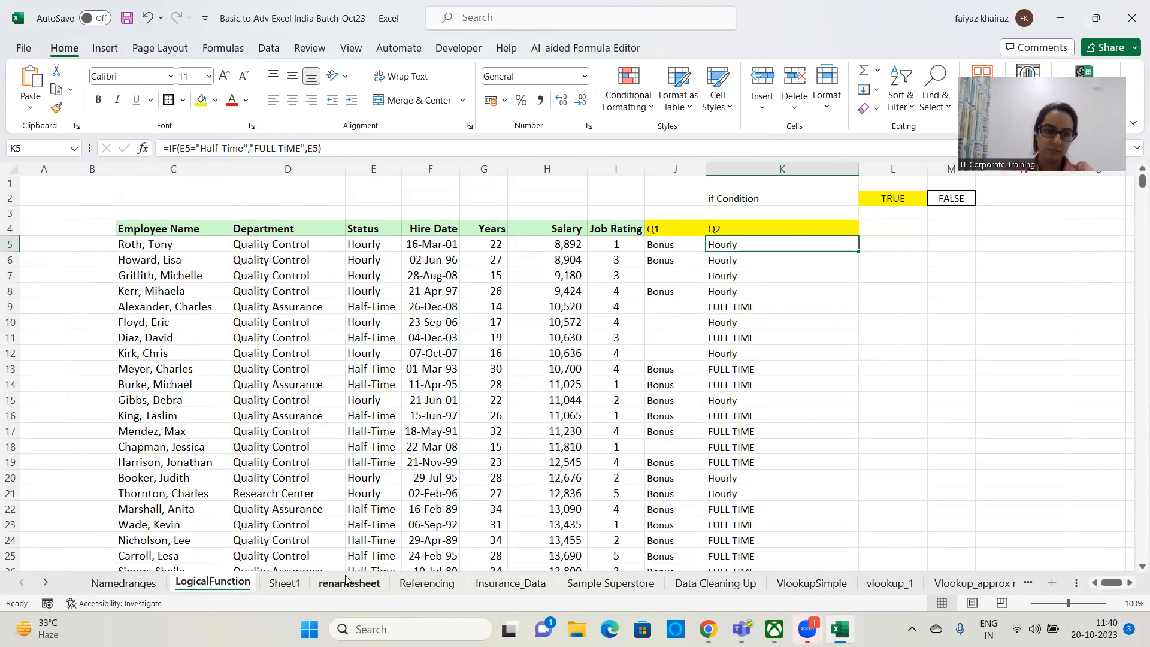
# Step: On the renamesheet sheet, enter the question "If the Salary if less than 20000 then Add 5000 as Msc to the Salary" in C31
pyautogui.click(383, 583)
pyautogui.click(145, 315)
pyautogui.write('If the ')
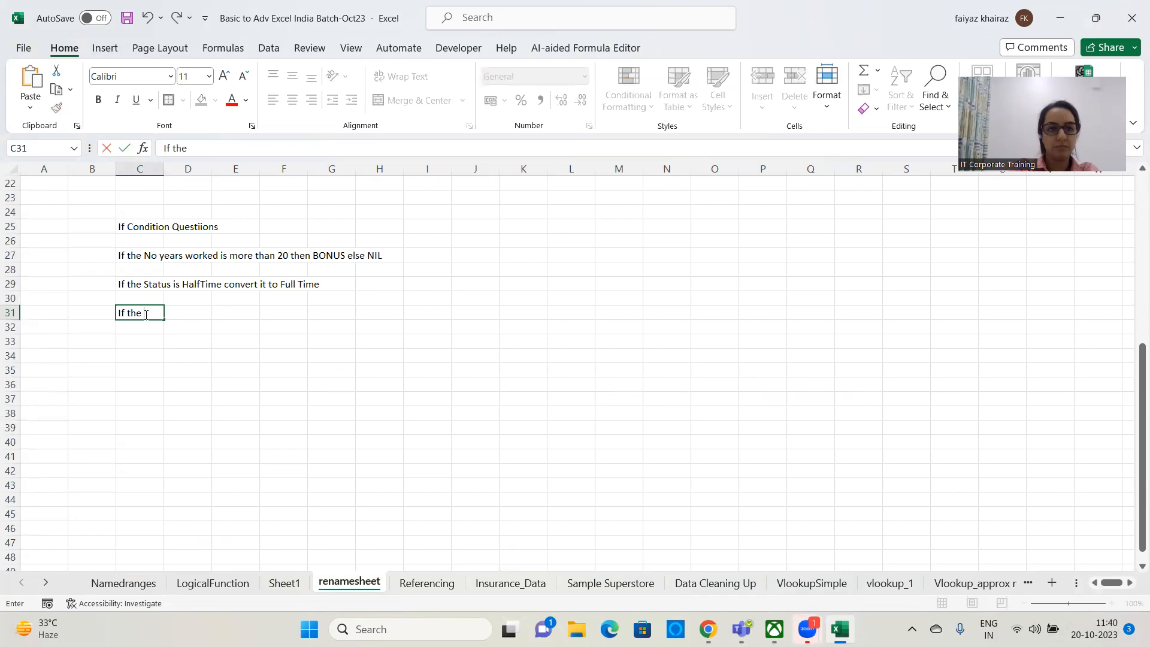
pyautogui.write('Salary if less than 2000')
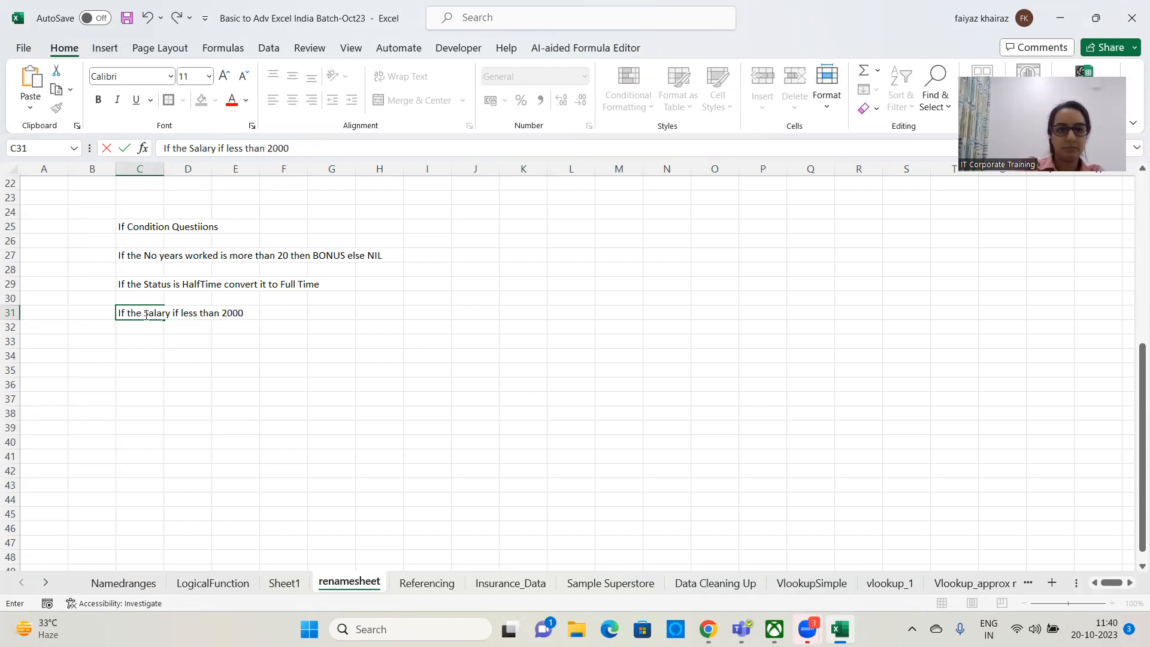
pyautogui.write('0 then Ad')
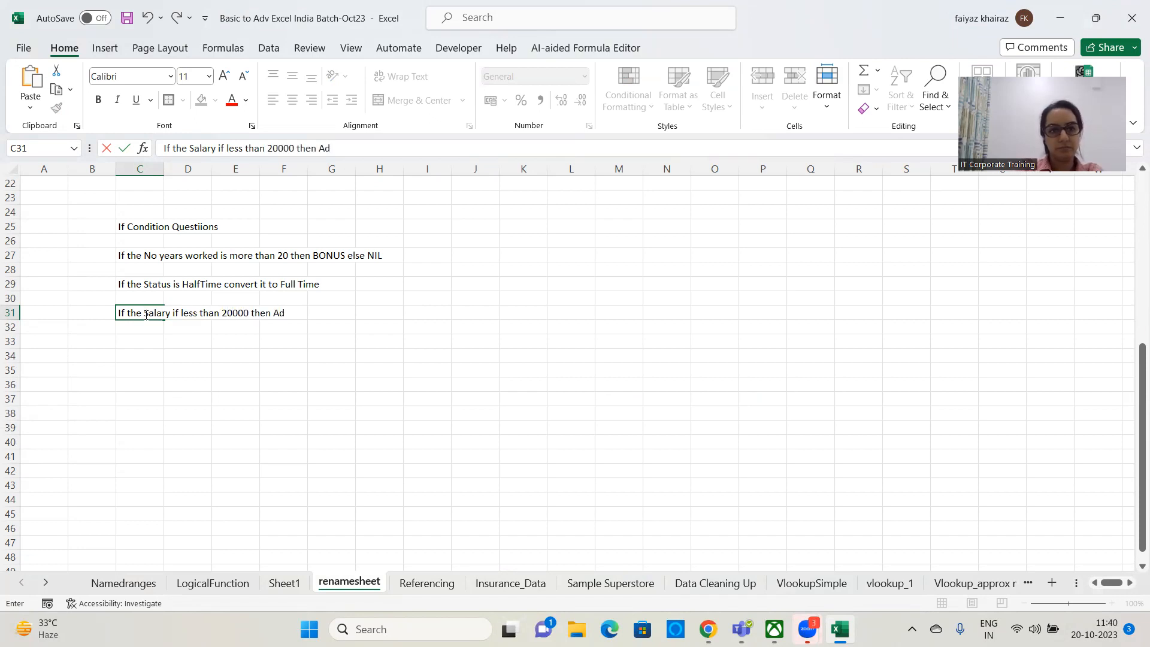
pyautogui.write('d 500')
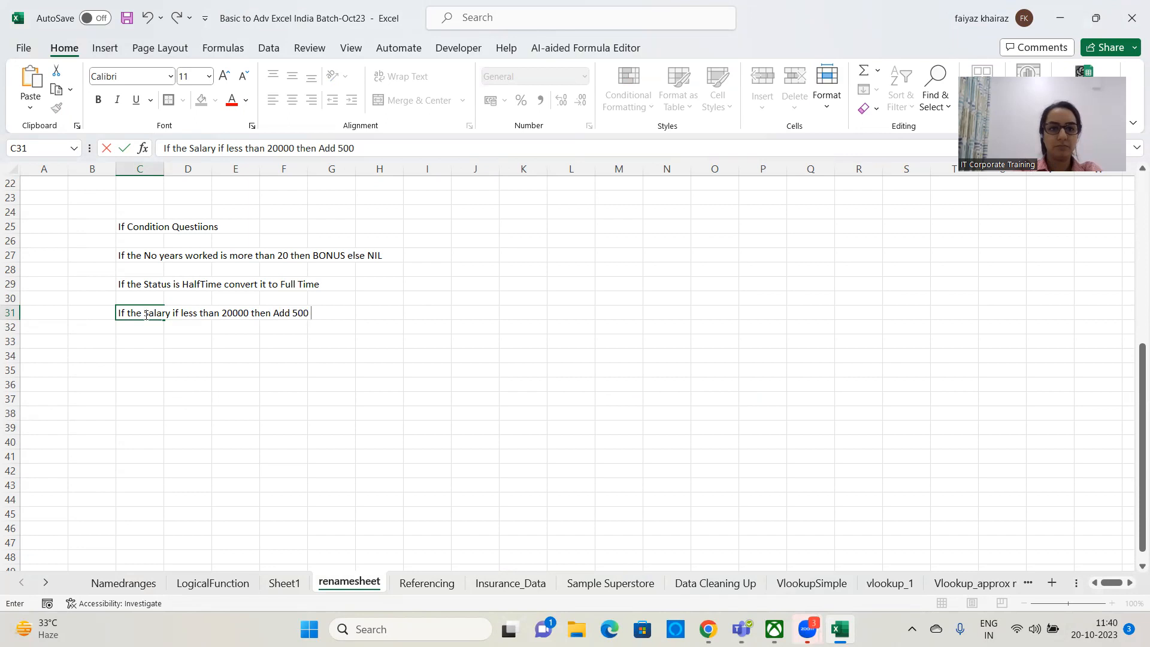
pyautogui.write('0 as Msc to the Salary')
pyautogui.press('Return')
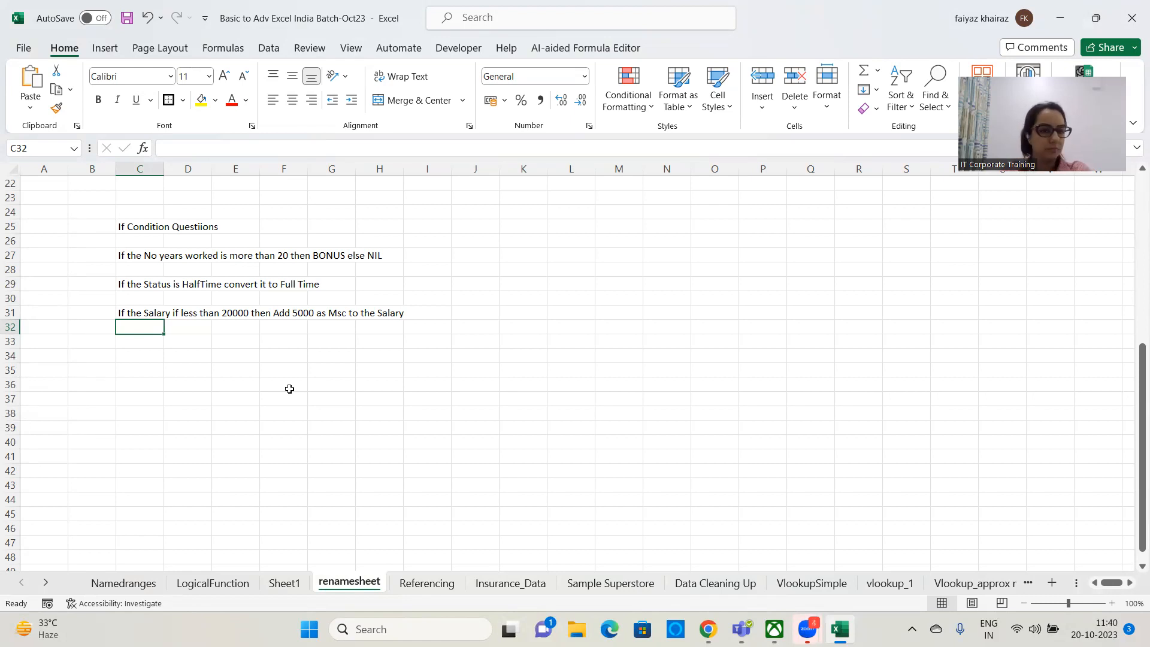
# Step: On the LogicalFunction sheet, narrow column K and select the empty heading cell L4
pyautogui.click(212, 584)
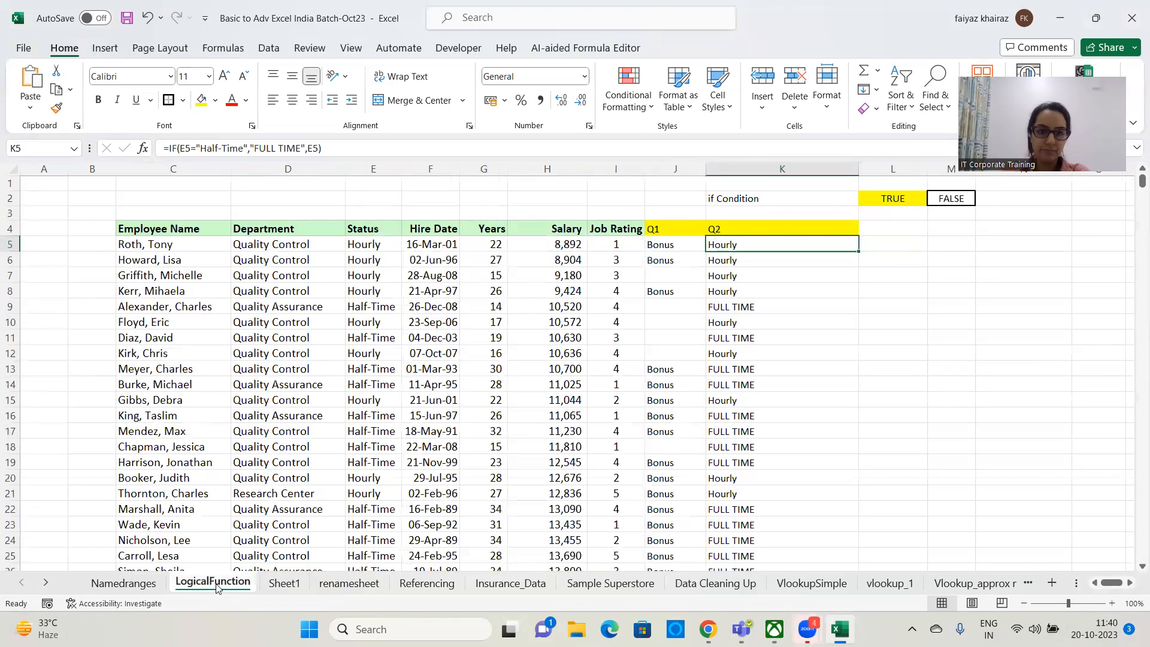
pyautogui.click(942, 277)
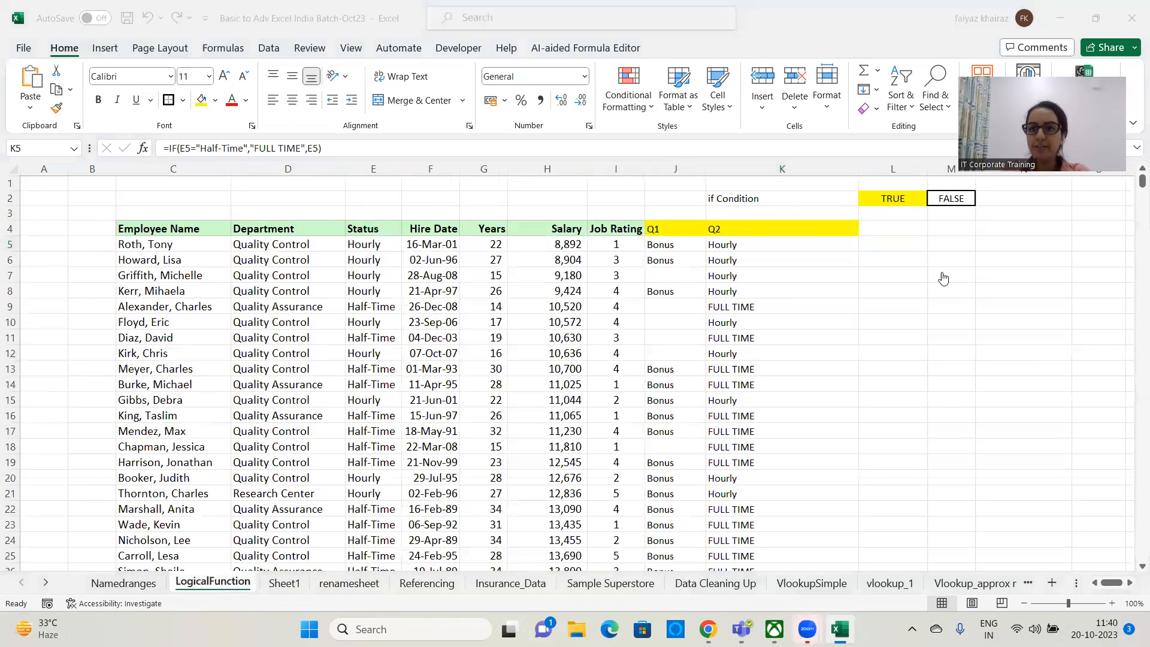
pyautogui.moveTo(860, 169); pyautogui.dragTo(797, 177)
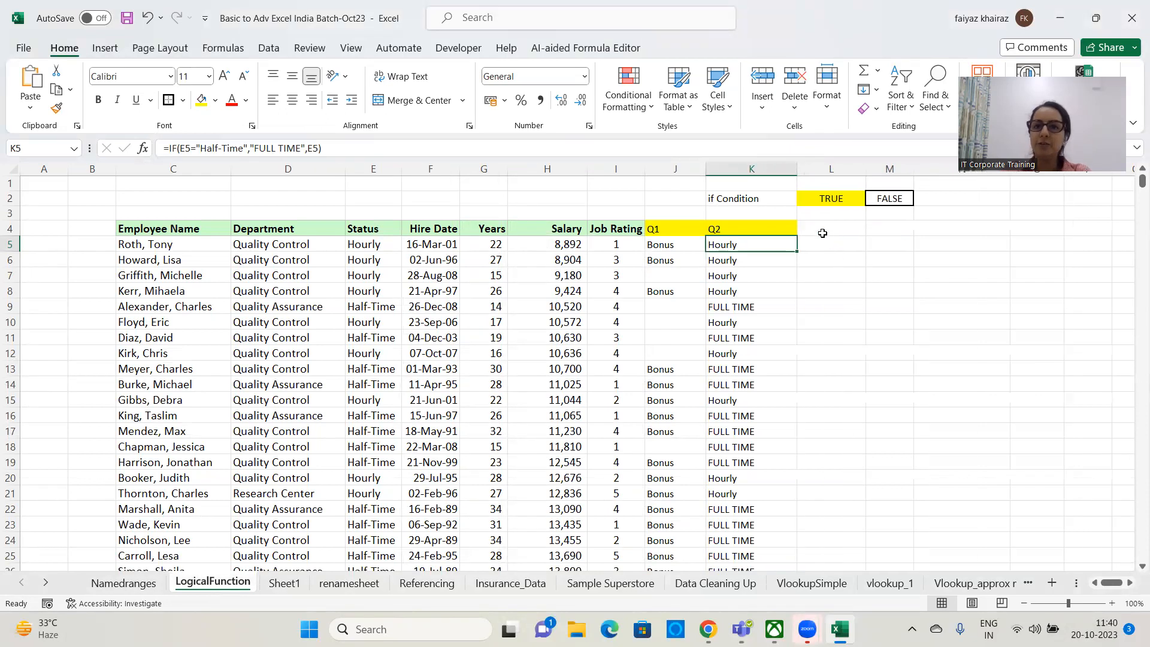
pyautogui.click(824, 230)
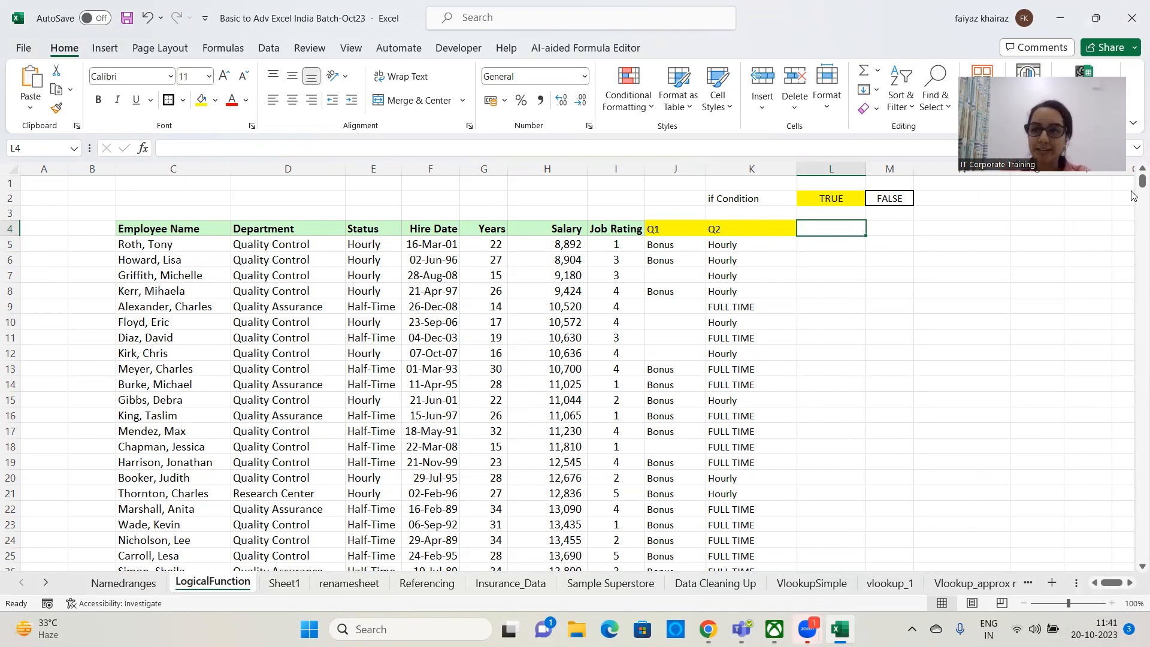
pyautogui.moveTo(1132, 196); pyautogui.dragTo(1134, 159)
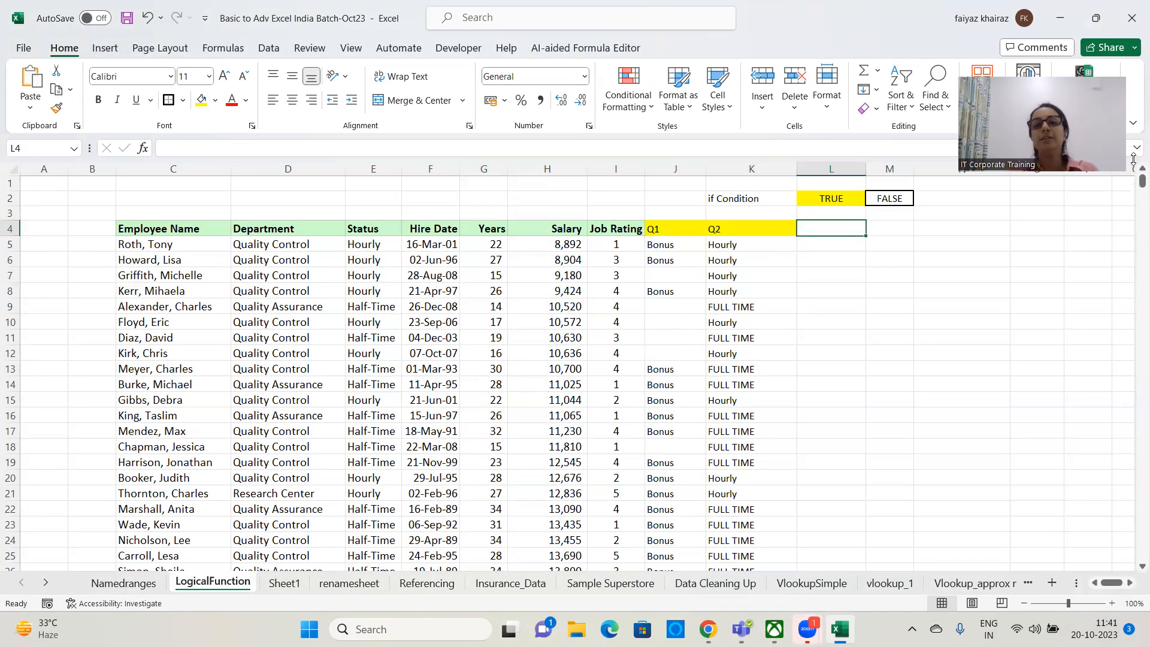
# Step: Enter the heading Q3 in cell L4
pyautogui.write('Q3')
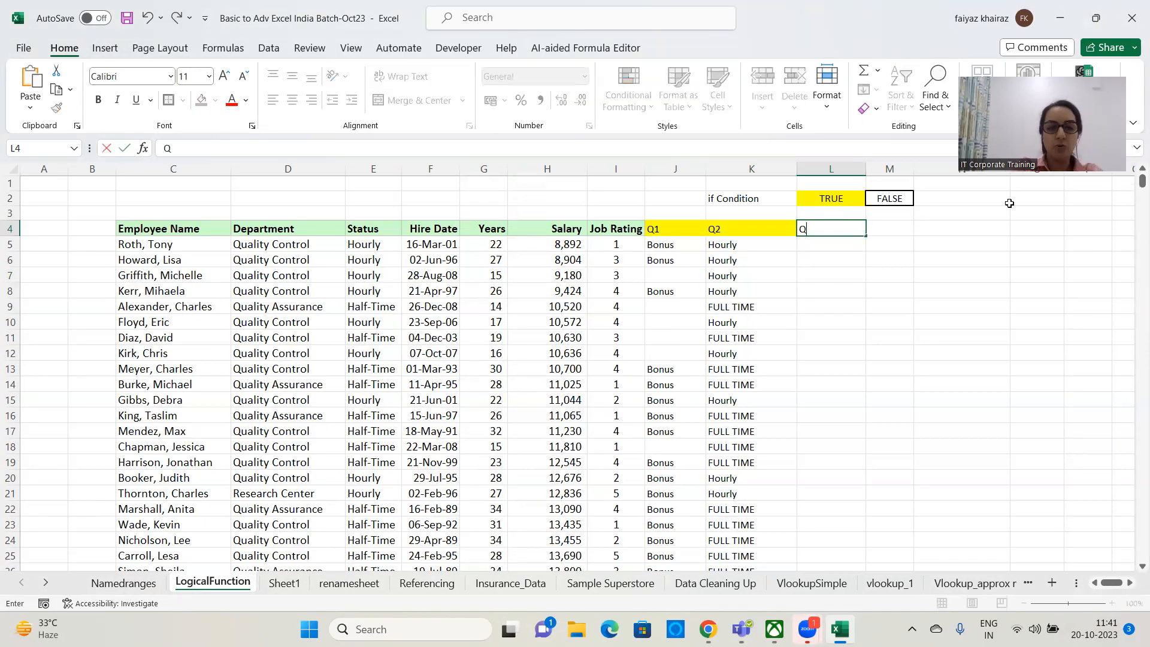
pyautogui.press('Return')
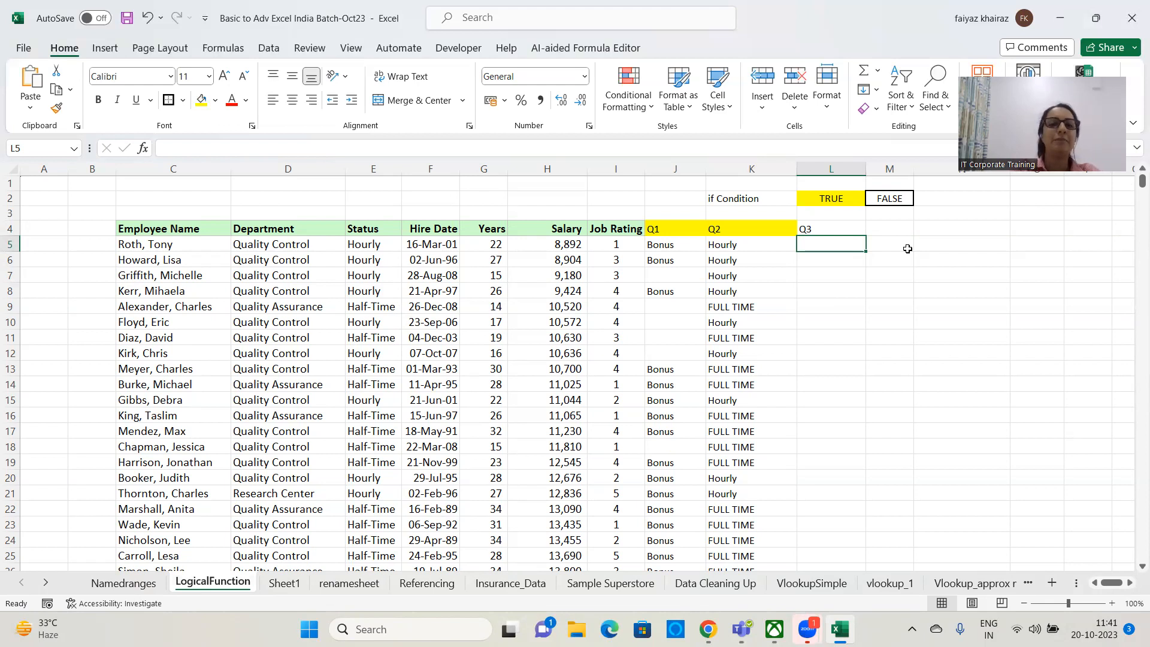
# Step: Start an IF formula in L5 that tests whether the salary in H5 is less than 20000
pyautogui.click(1113, 604)
pyautogui.click(1113, 603)
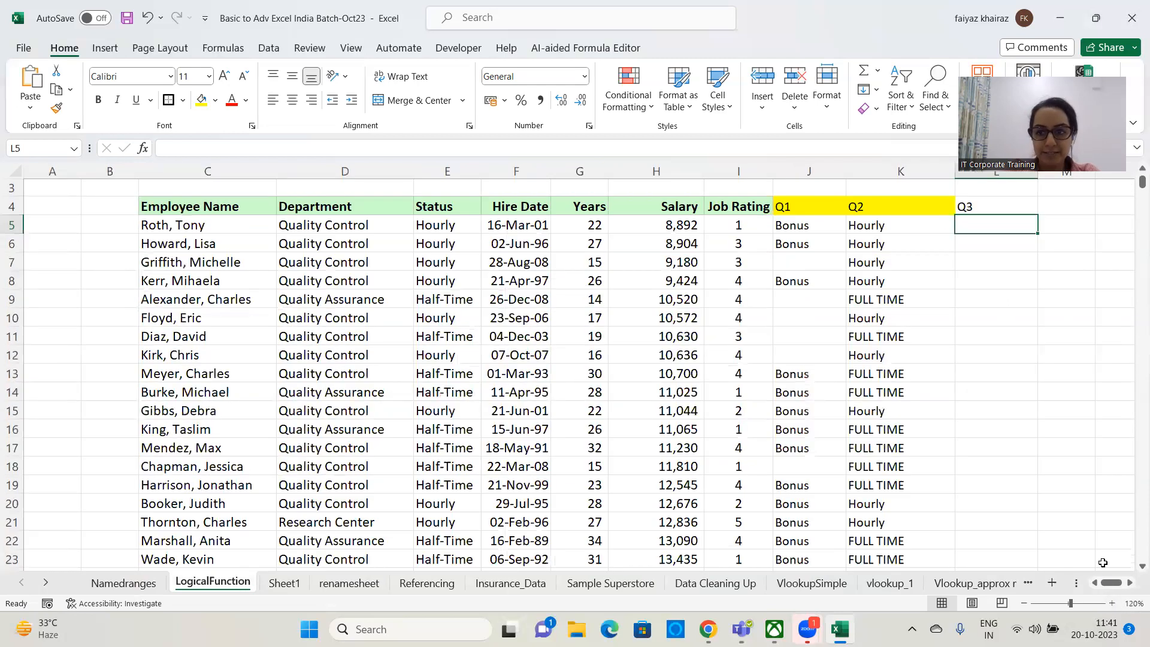
pyautogui.click(1113, 603)
pyautogui.moveTo(1139, 181); pyautogui.dragTo(1134, 157)
pyautogui.click(1130, 582)
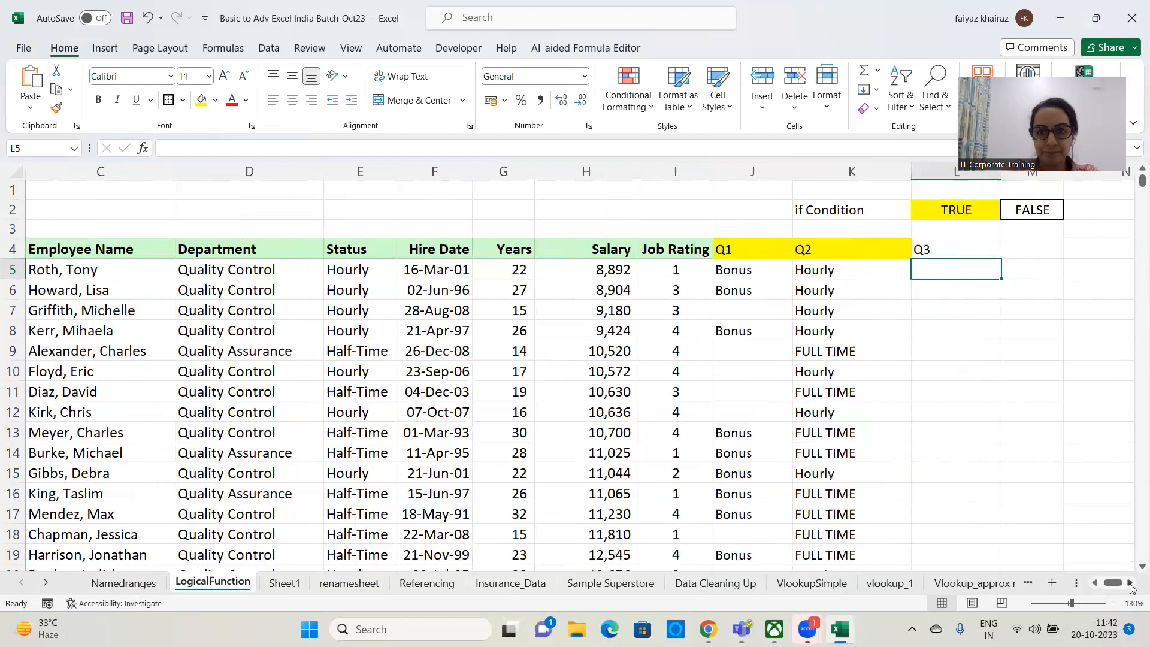
pyautogui.click(1130, 583)
pyautogui.click(1130, 582)
pyautogui.write('=')
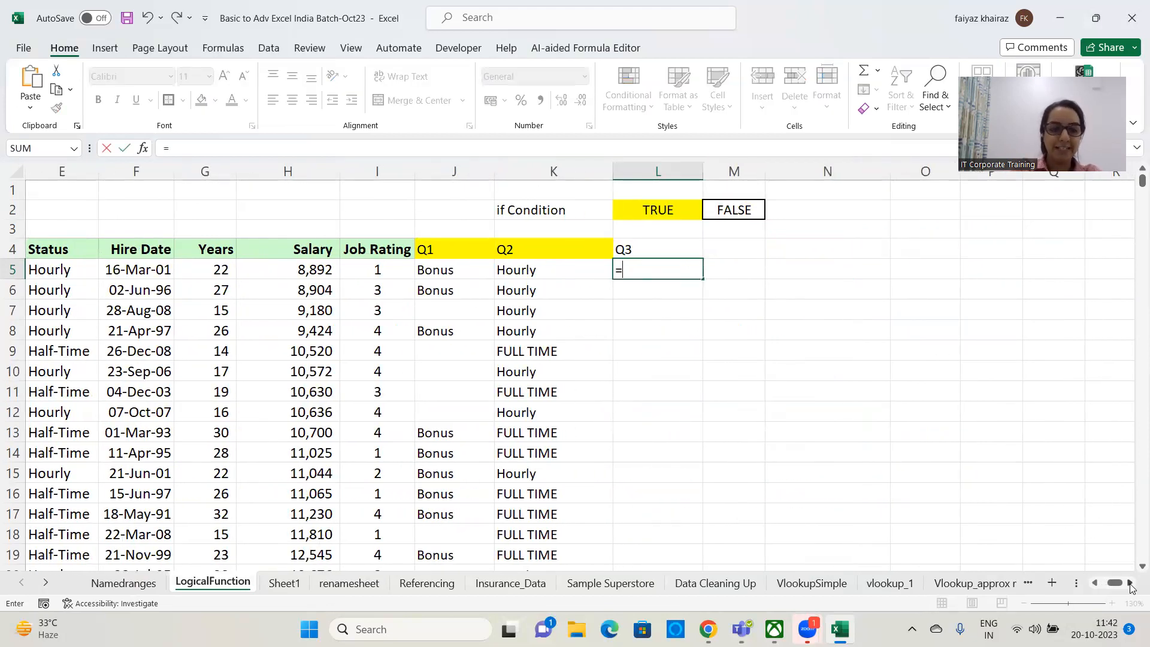
pyautogui.write('if(')
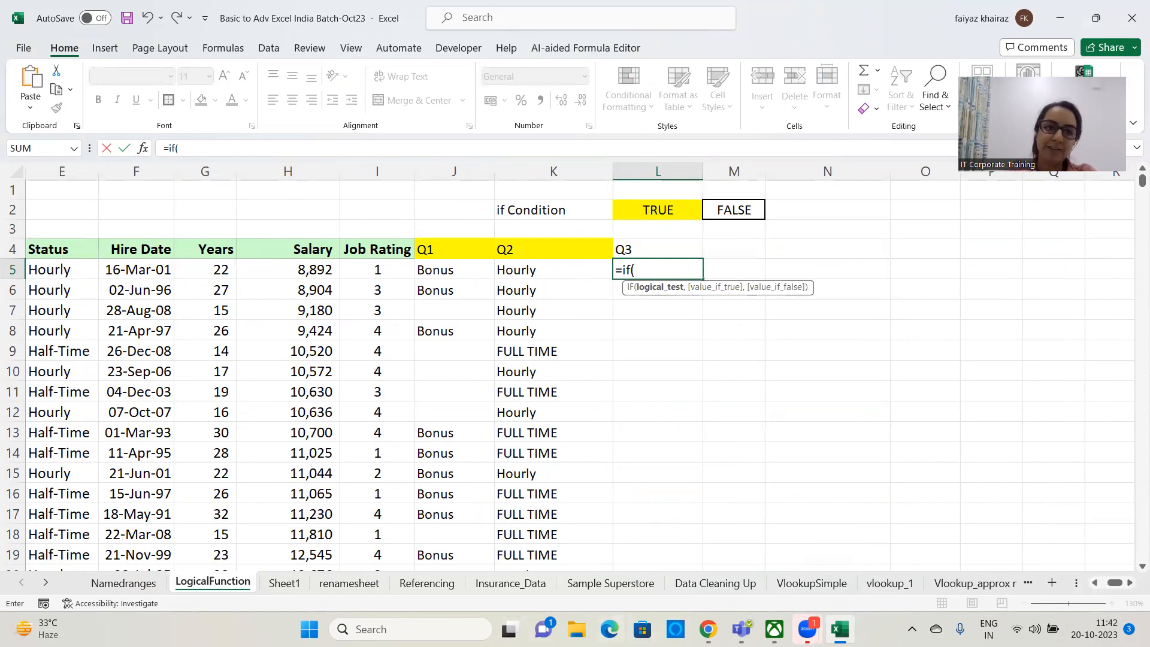
pyautogui.click(311, 275)
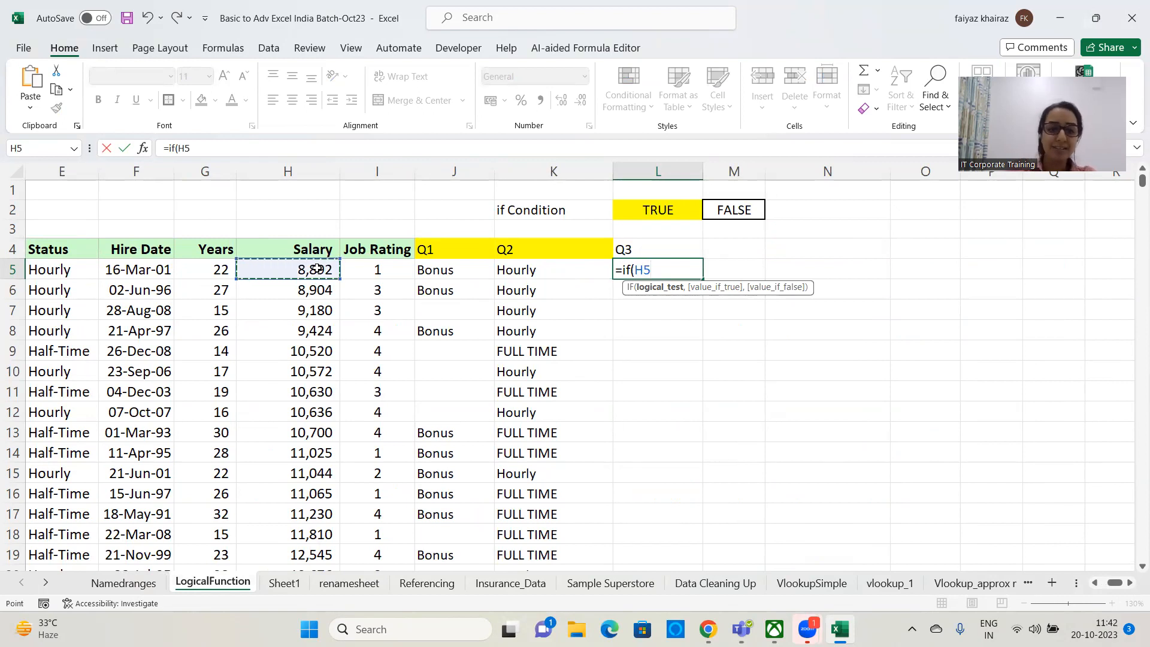
pyautogui.write('<')
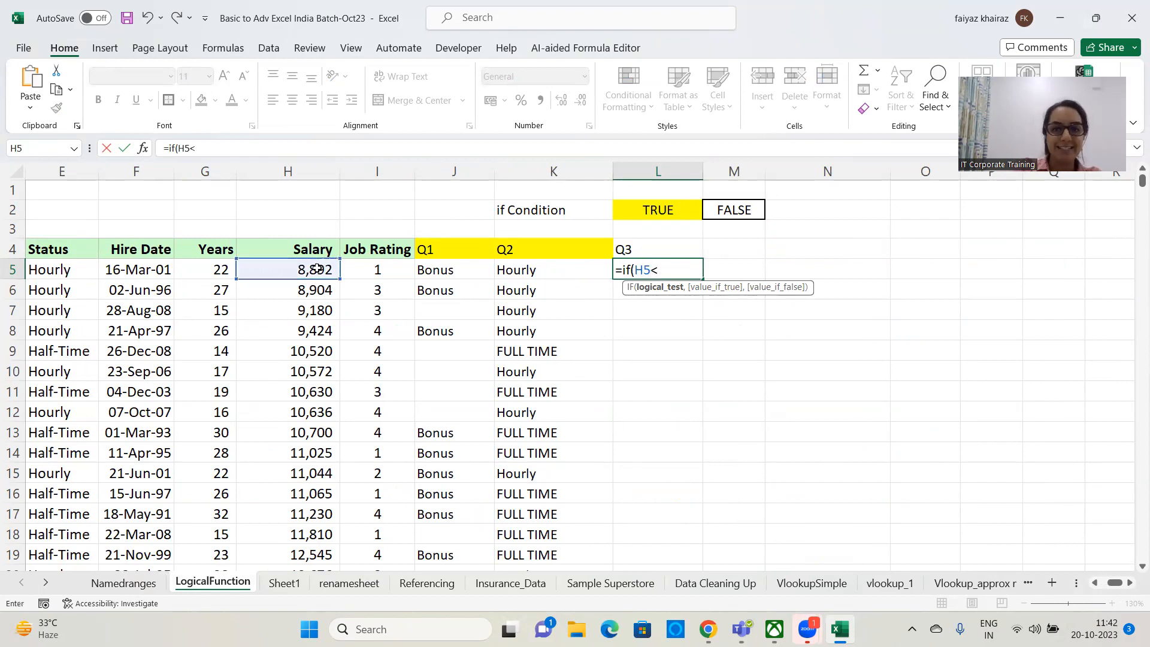
pyautogui.write('20000')
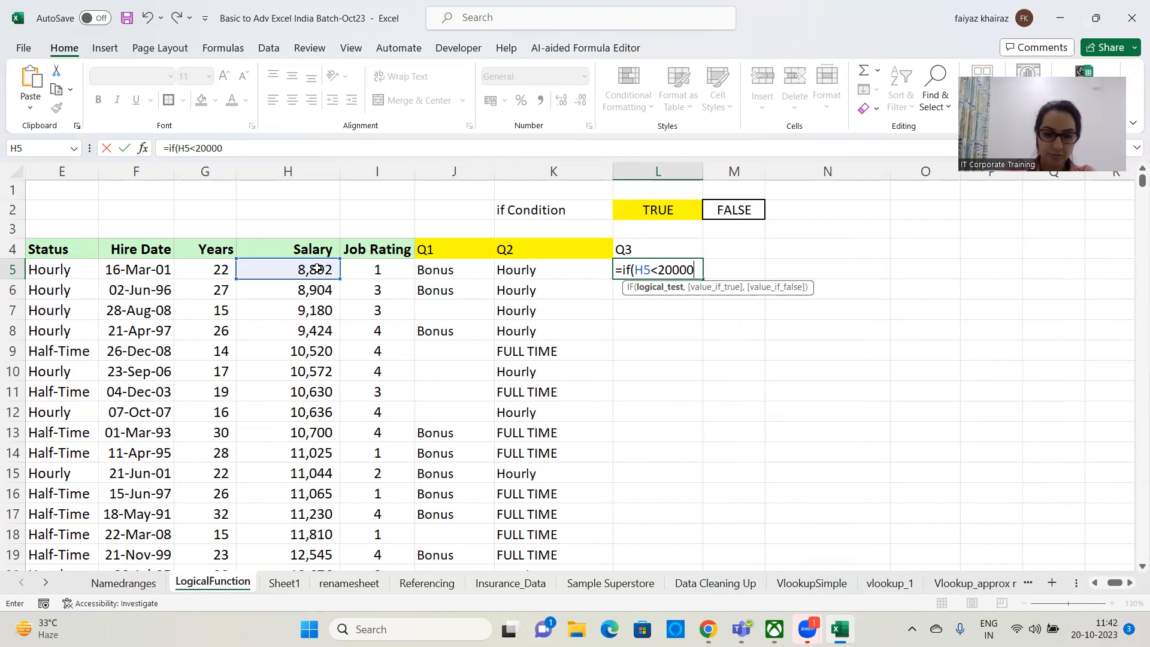
# Step: Complete the L5 formula with H5+5000 as the true value and "-" as the false value
pyautogui.write(',')
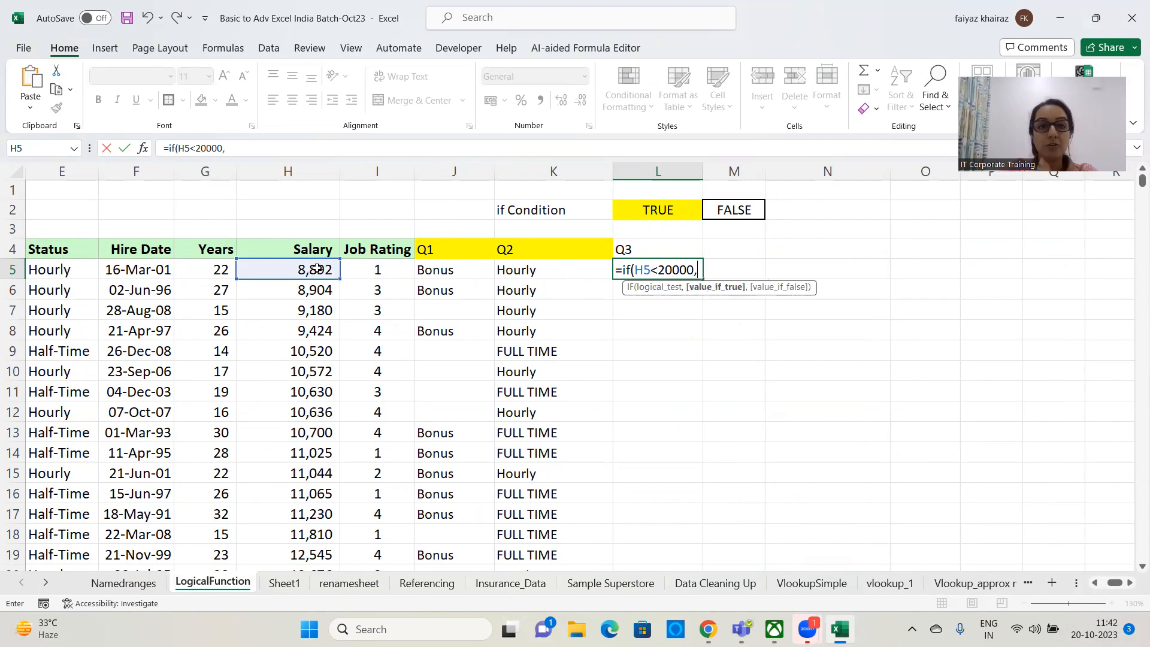
pyautogui.click(317, 269)
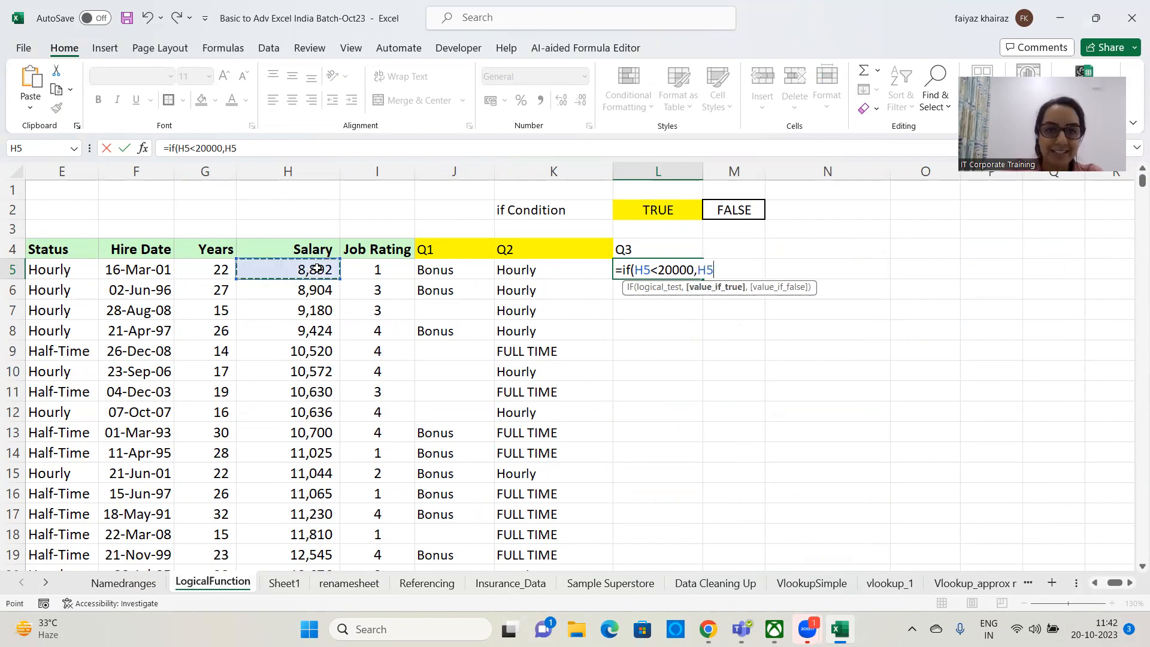
pyautogui.write('+5000')
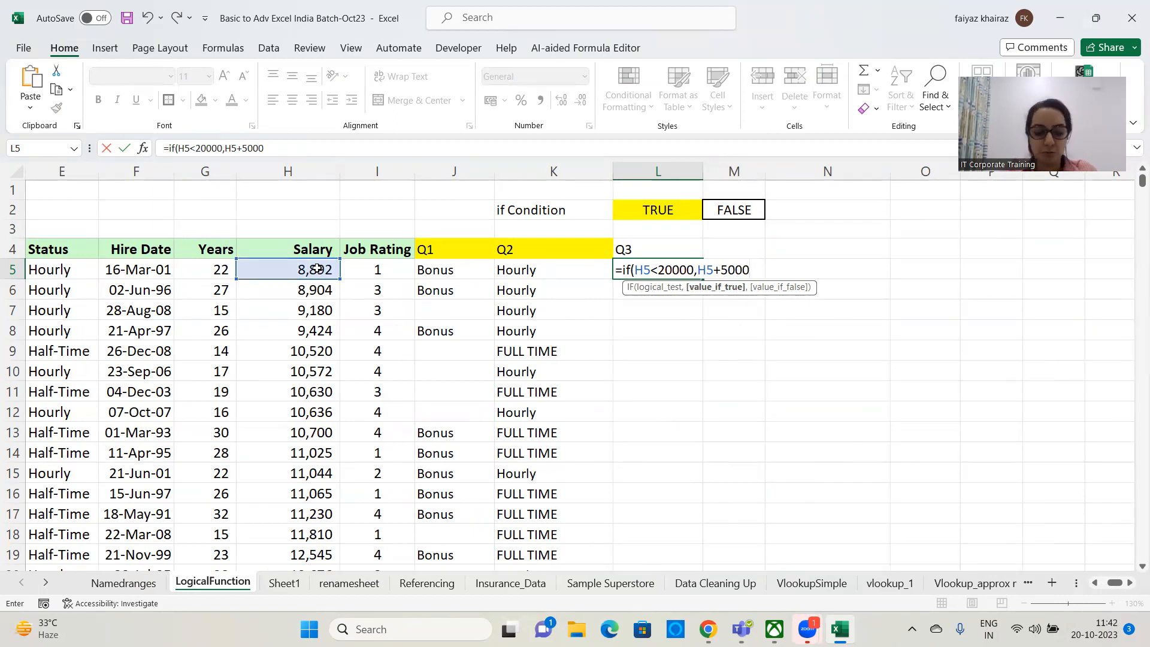
pyautogui.write(',')
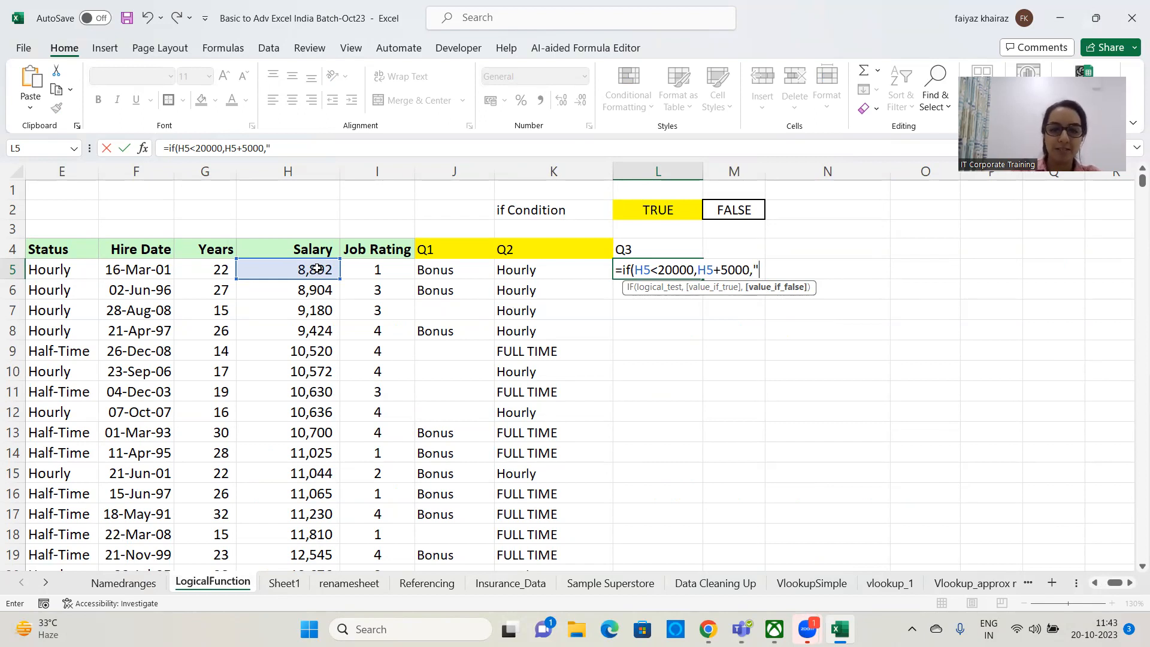
pyautogui.write('"')
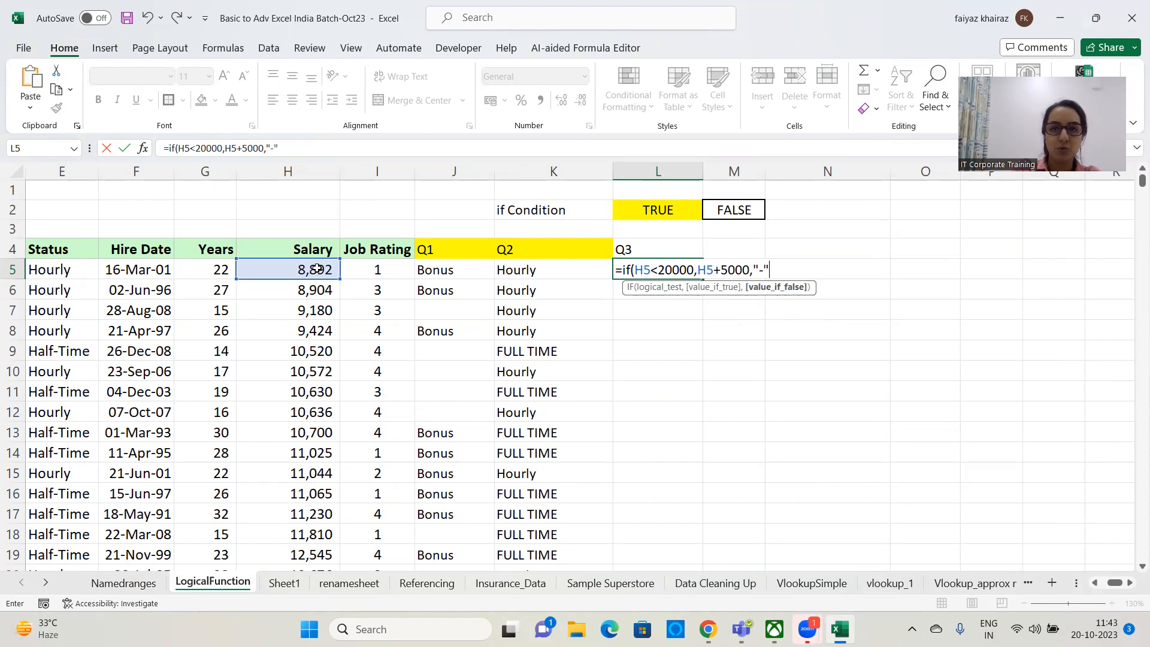
pyautogui.write(')')
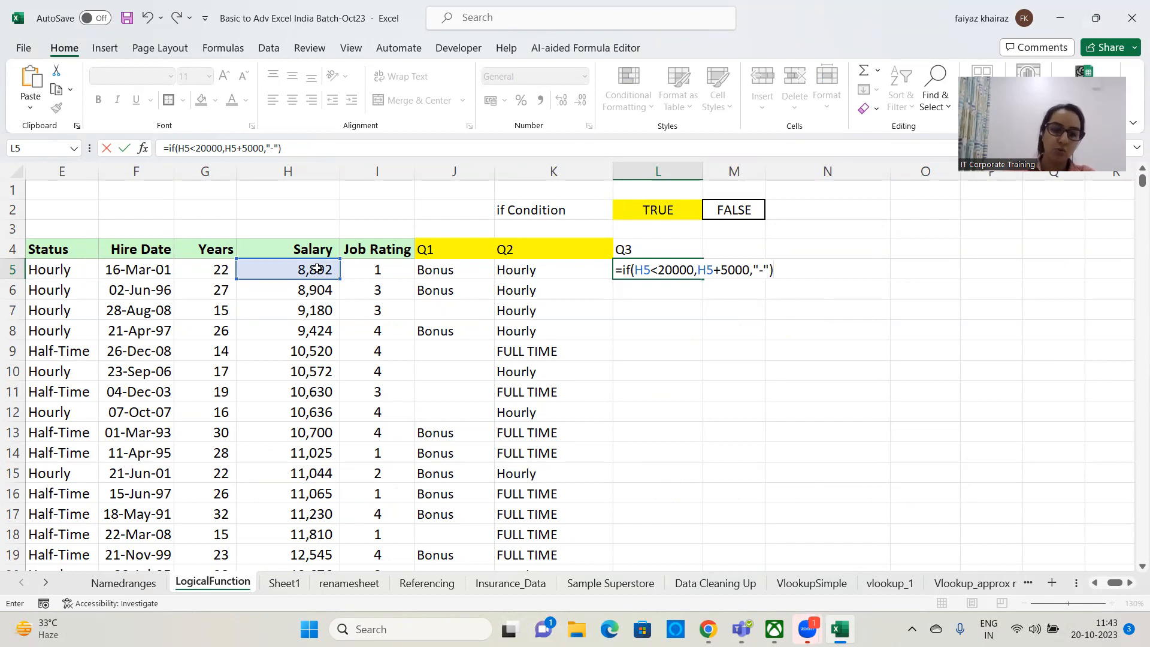
pyautogui.press('Return')
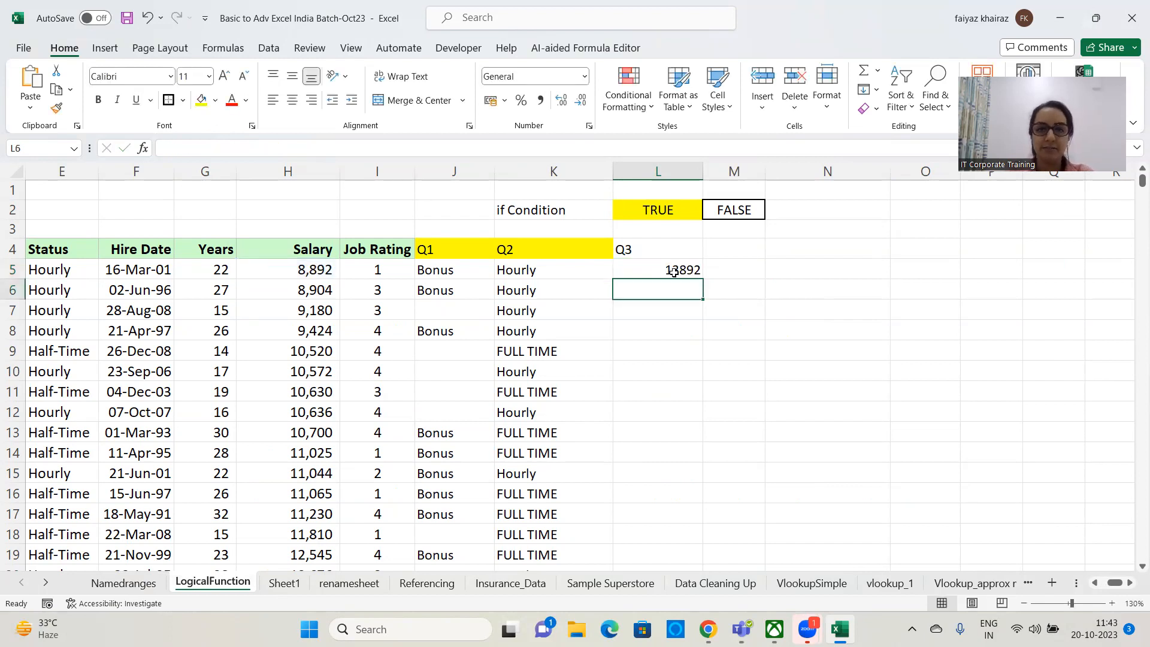
# Step: Fill the L5 formula down column L for all employees and check the results around the 20000 salary threshold
pyautogui.click(659, 272)
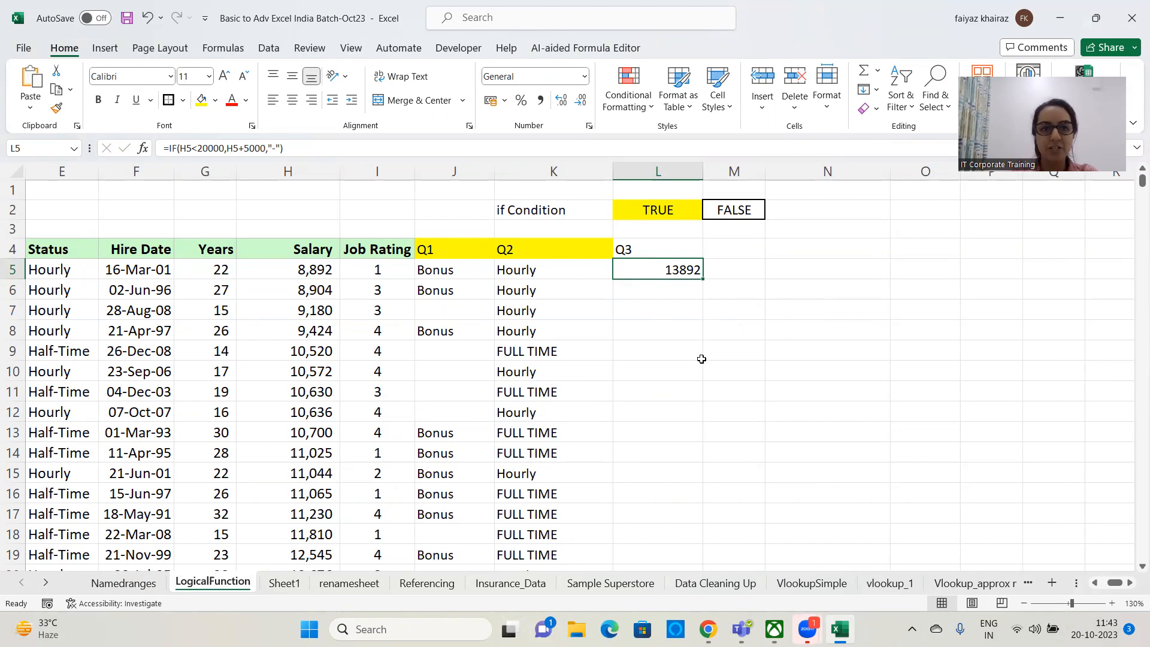
pyautogui.doubleClick(702, 281)
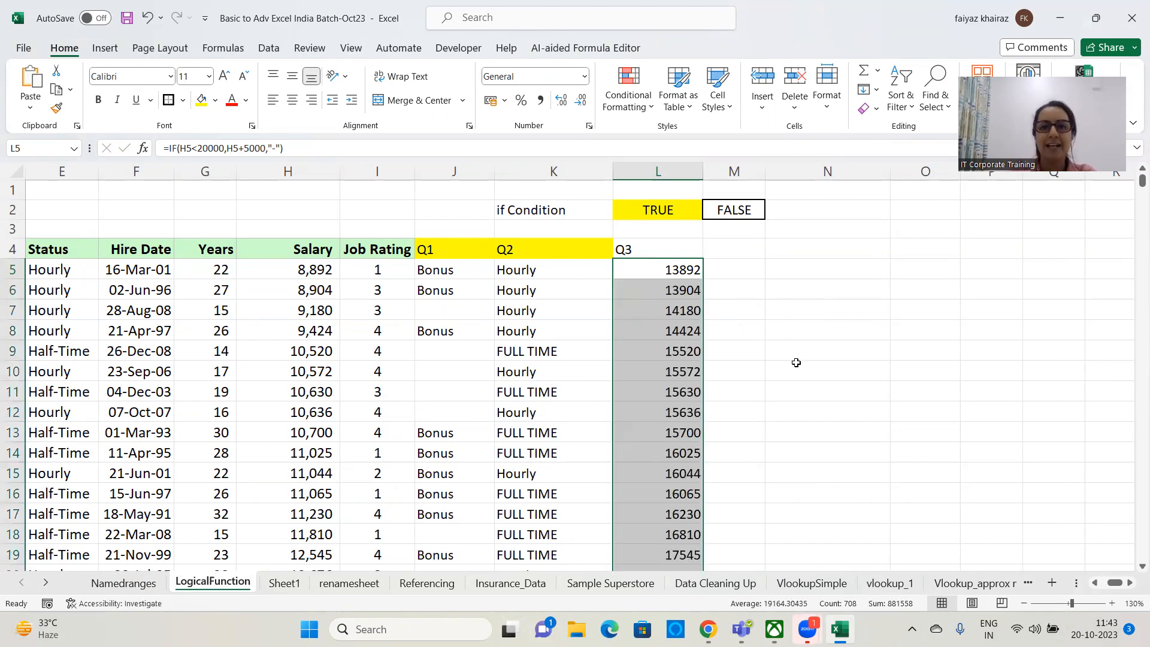
pyautogui.scroll(-6, 796, 363)
pyautogui.scroll(-5, 1115, 235)
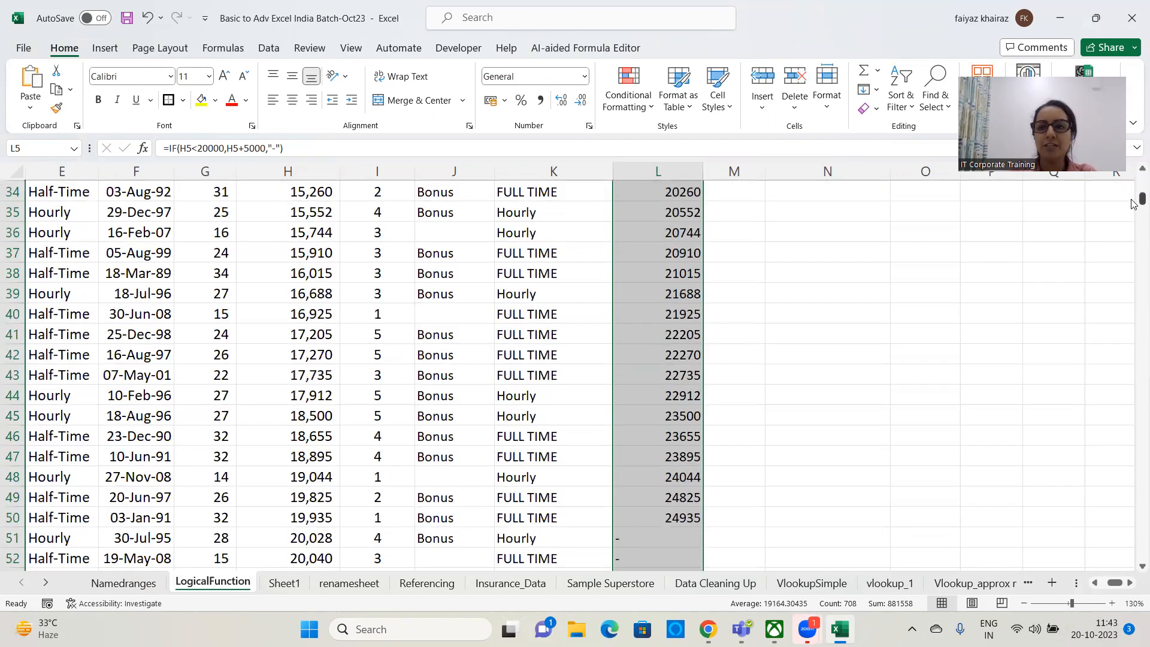
pyautogui.moveTo(1134, 203); pyautogui.dragTo(1134, 180)
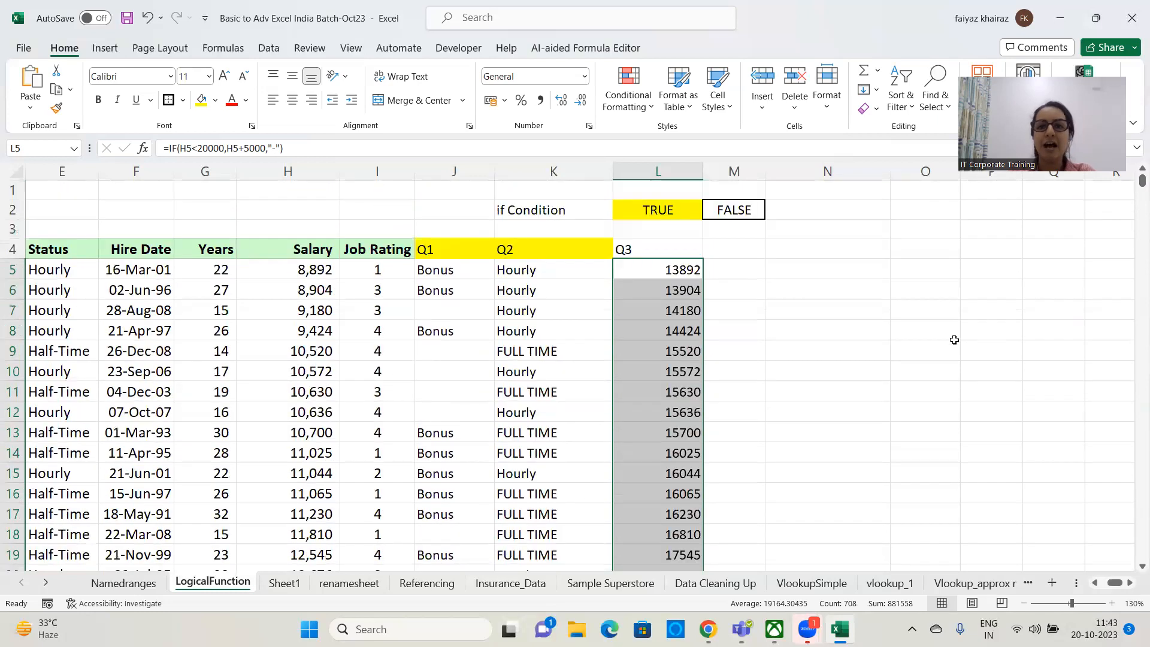
pyautogui.click(920, 353)
# Step: Fill the Q3 heading cell L4 with yellow
pyautogui.click(637, 251)
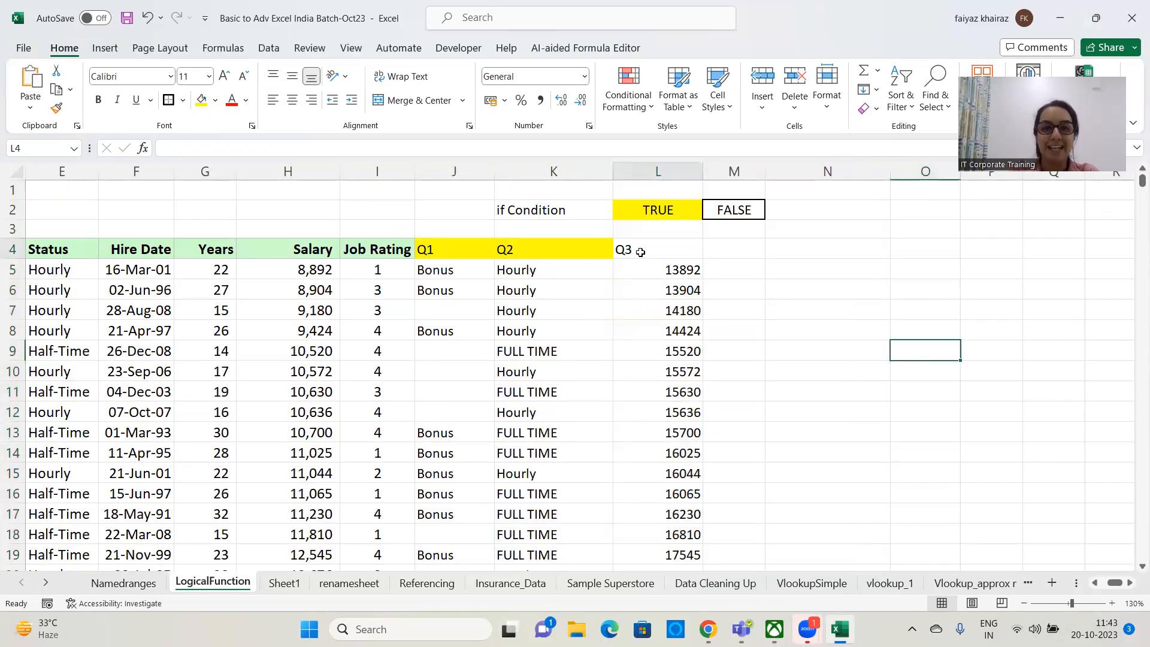
pyautogui.click(205, 100)
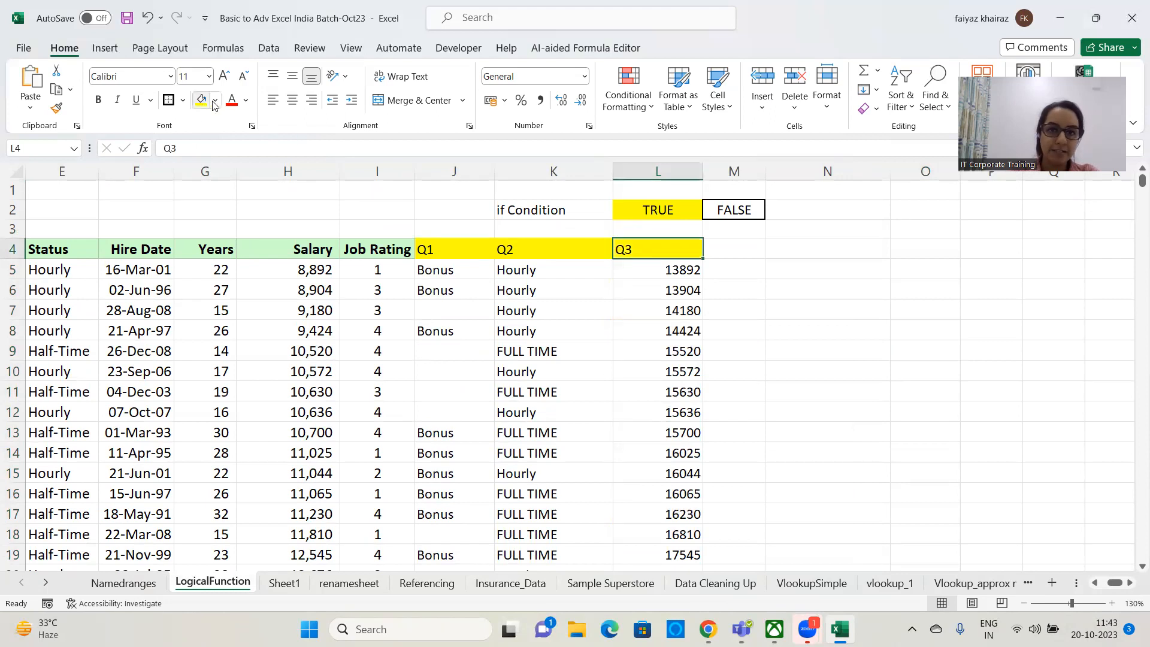
pyautogui.click(876, 306)
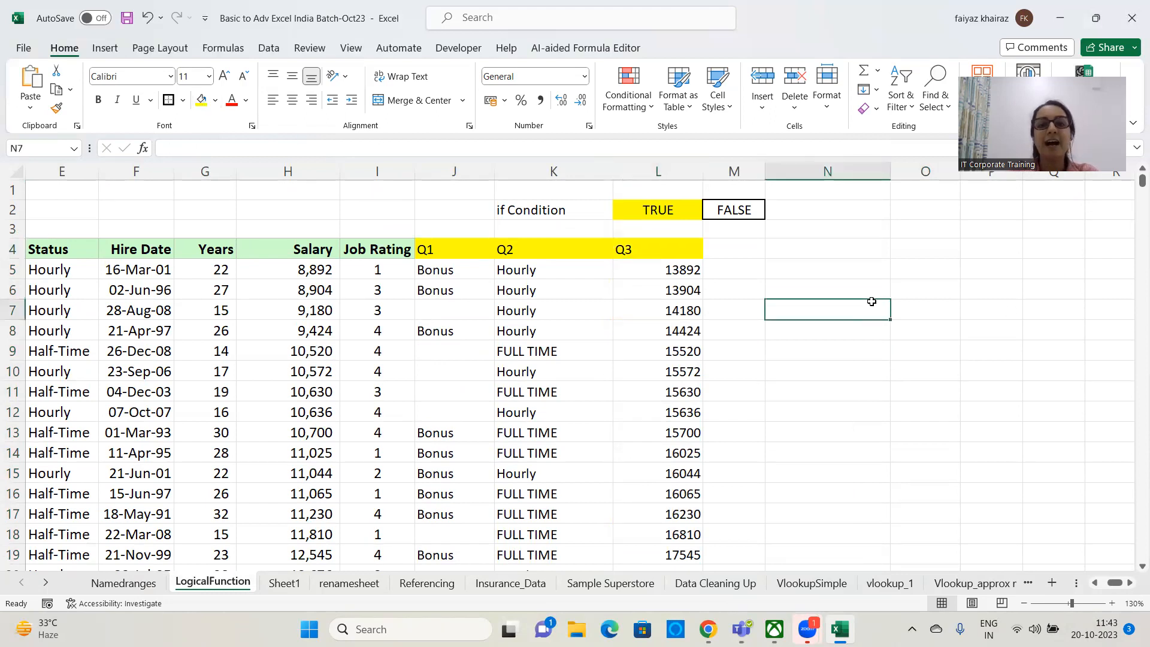
# Step: Inspect the full IF formula in L5 without changing it
pyautogui.click(681, 268)
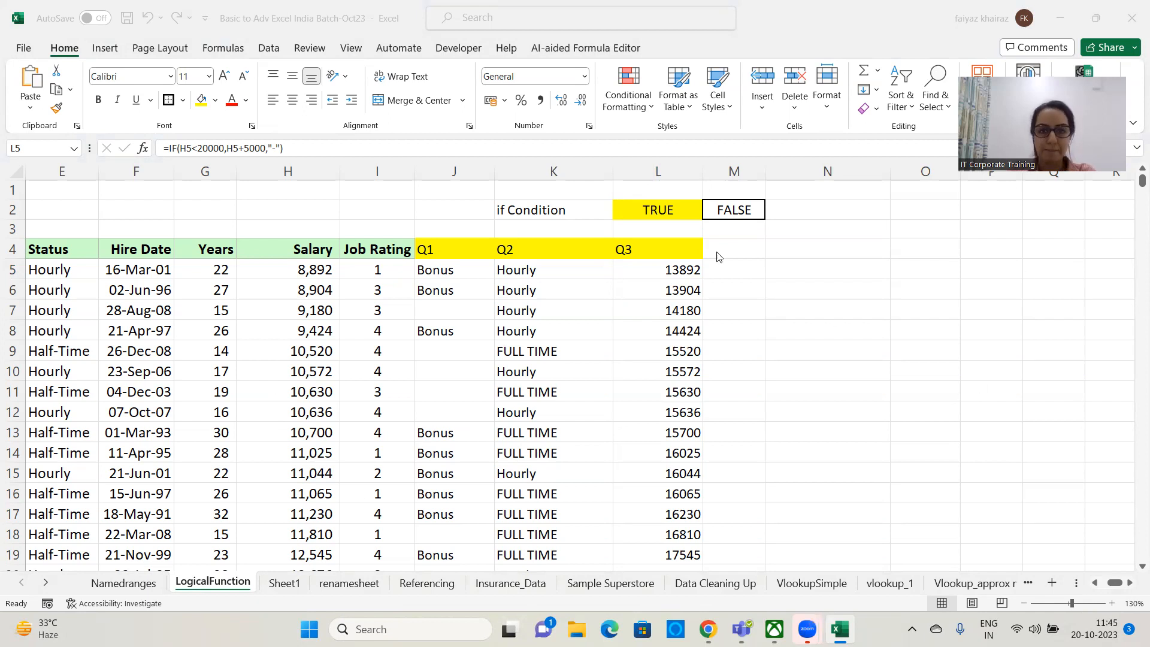
pyautogui.click(659, 271)
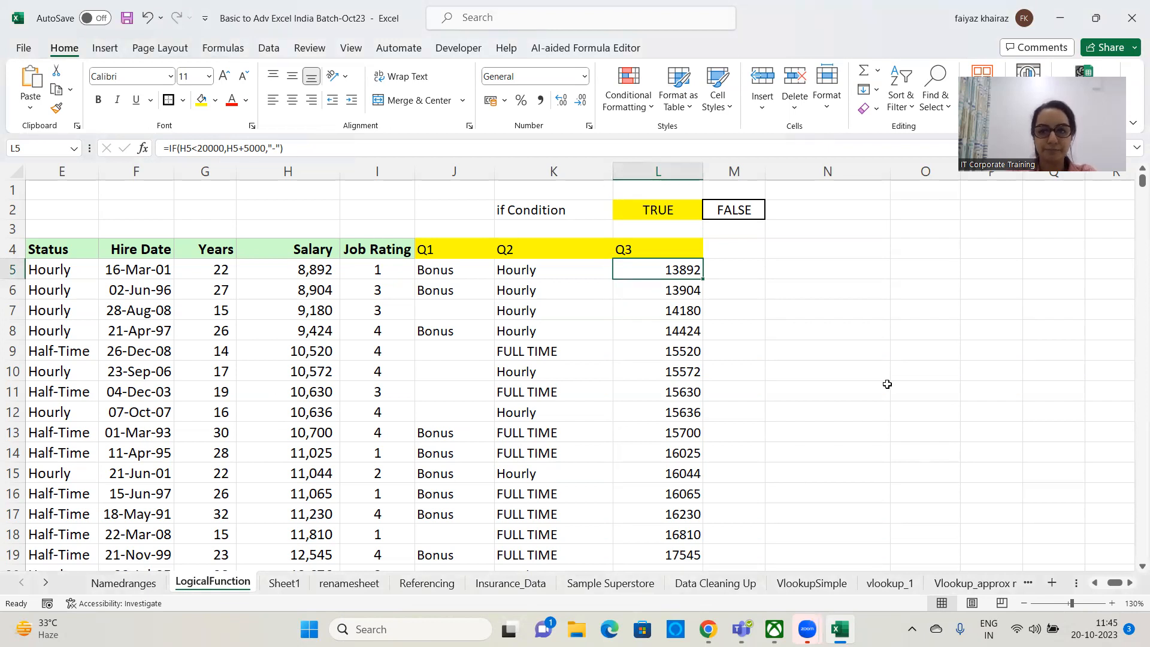
pyautogui.click(162, 147)
pyautogui.hotkey('shift', 'End')
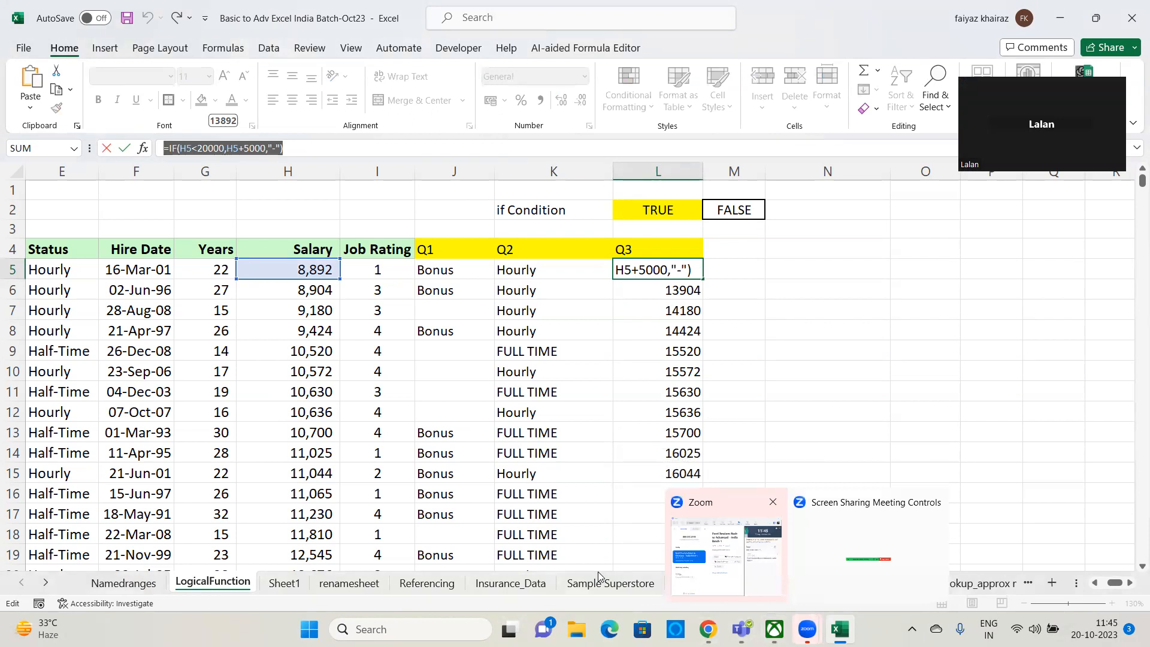
pyautogui.click(740, 244)
pyautogui.click(740, 246)
pyautogui.press('Escape')
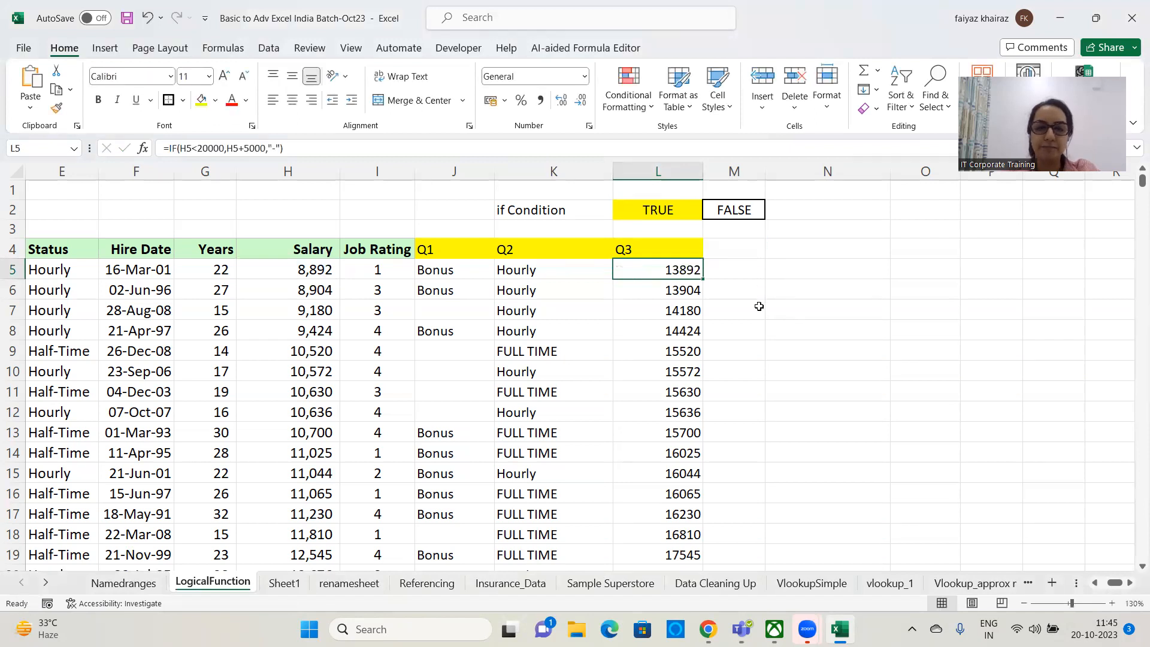
pyautogui.click(760, 305)
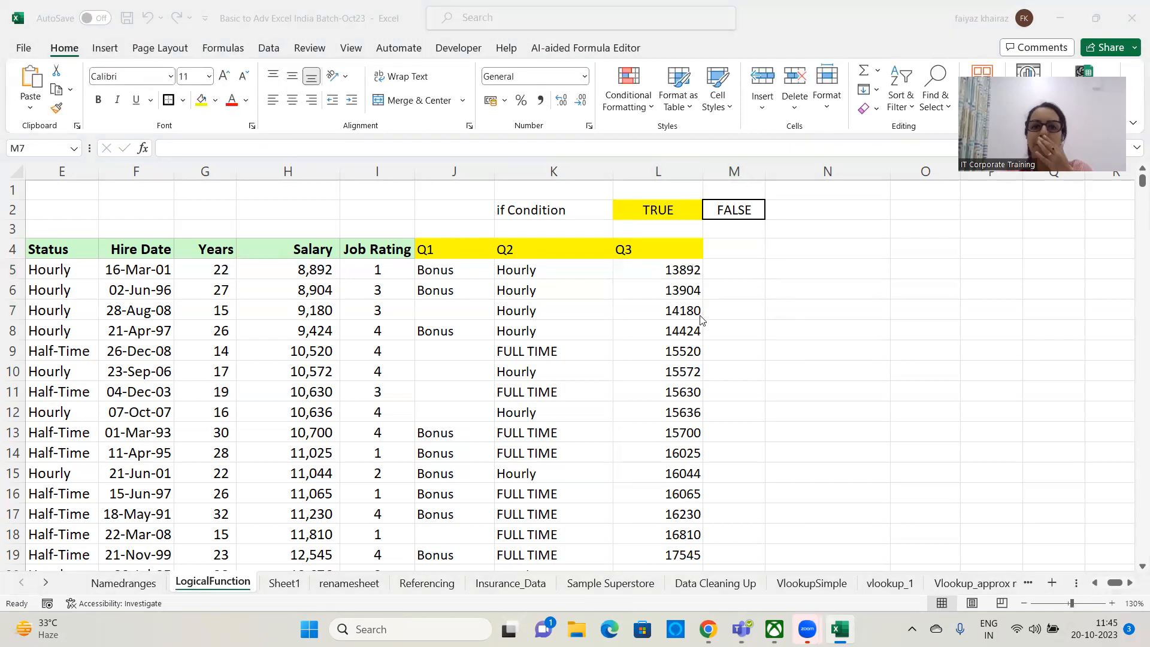
# Step: Enter the practice question "If Salary more 50k then Tax applicable else -" in N2
pyautogui.click(812, 211)
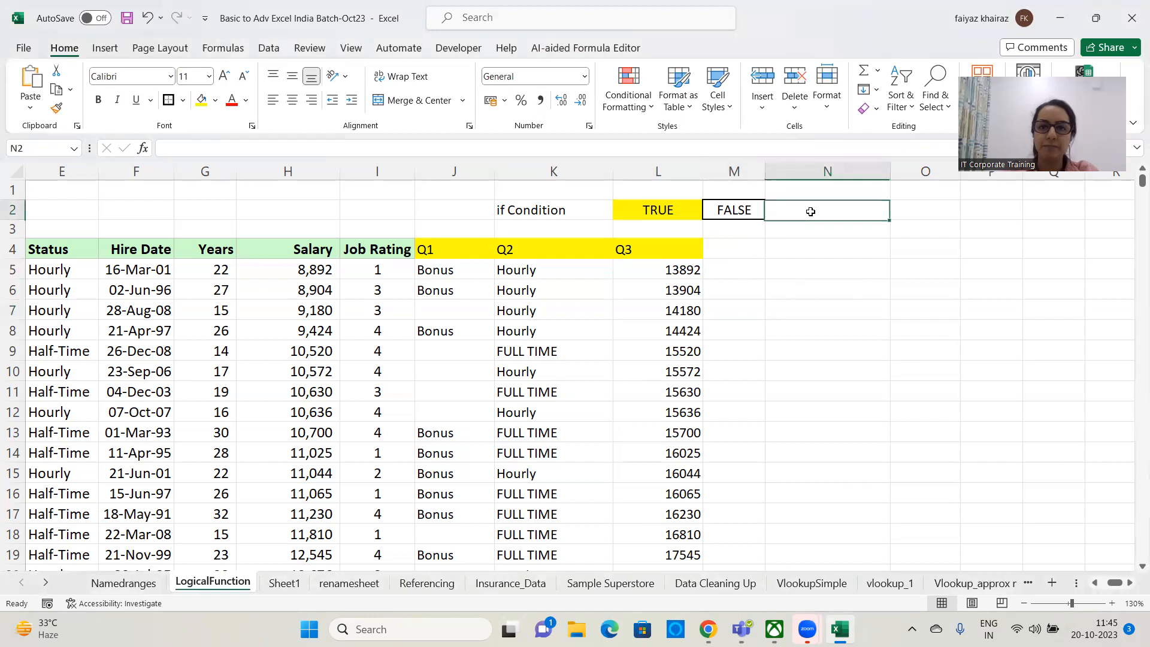
pyautogui.write('If')
pyautogui.write('lary moer than')
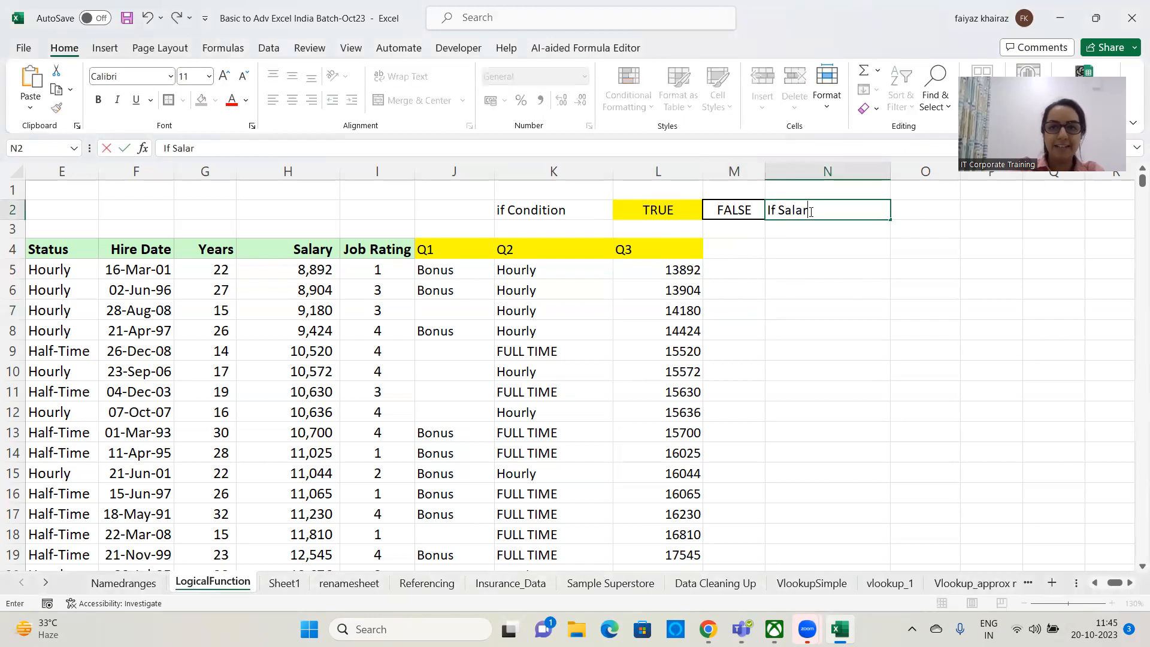
pyautogui.press('BackSpace')
pyautogui.press('BackSpace')
pyautogui.press('BackSpace')
pyautogui.press('BackSpace')
pyautogui.press('BackSpace')
pyautogui.press('BackSpace')
pyautogui.press('BackSpace')
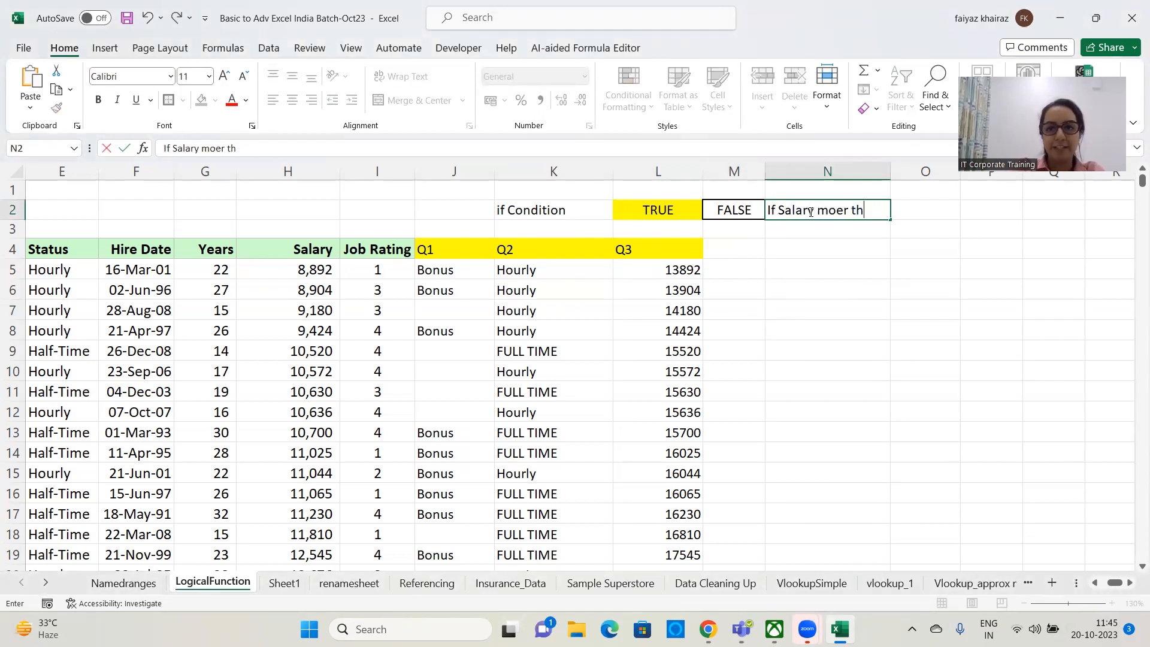
pyautogui.write('re t')
pyautogui.press('BackSpace')
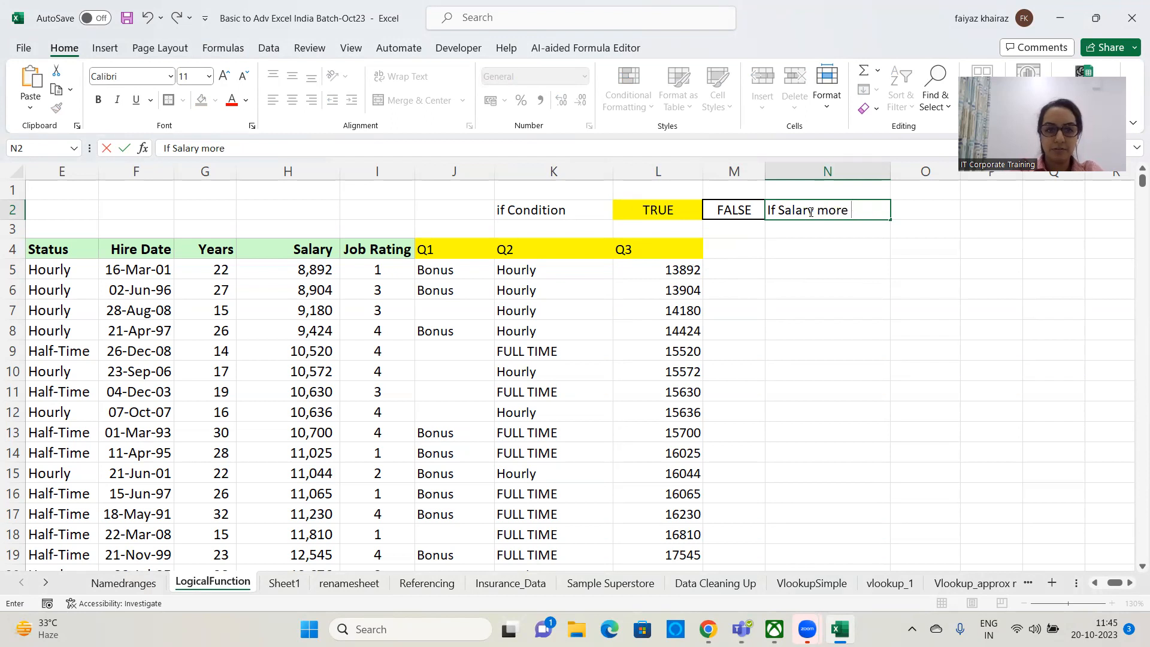
pyautogui.write('50k then Tax applicable else -')
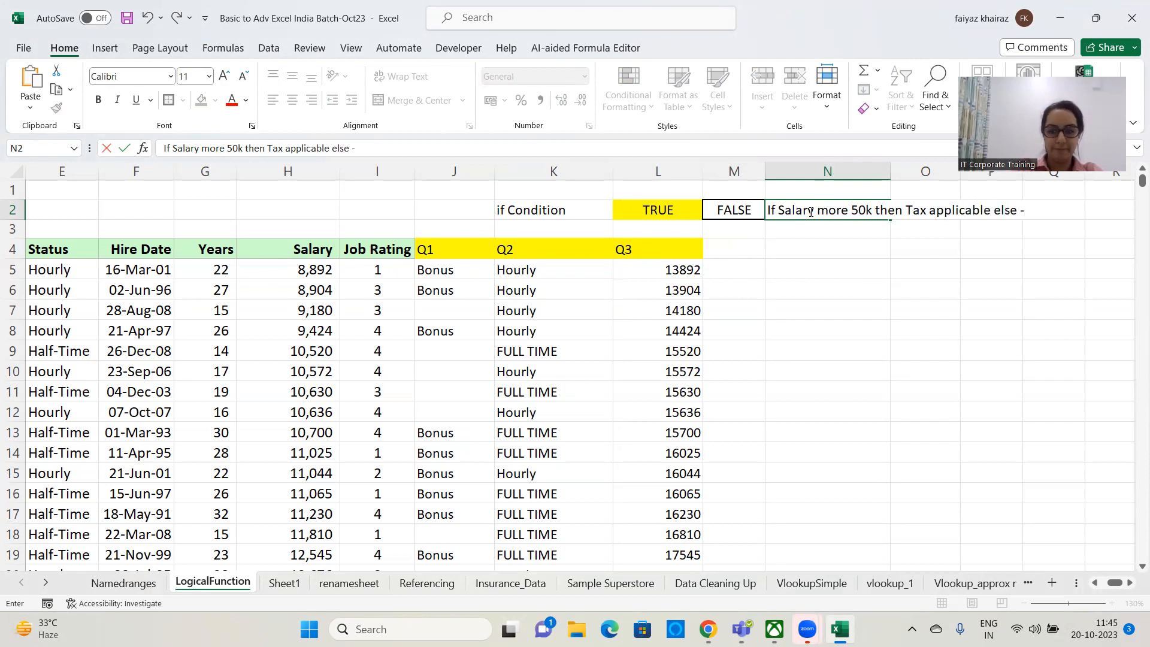
pyautogui.press('Return')
# Step: Format the practice question in N2:P2 as red, italic and bold text
pyautogui.moveTo(821, 212); pyautogui.dragTo(1021, 213)
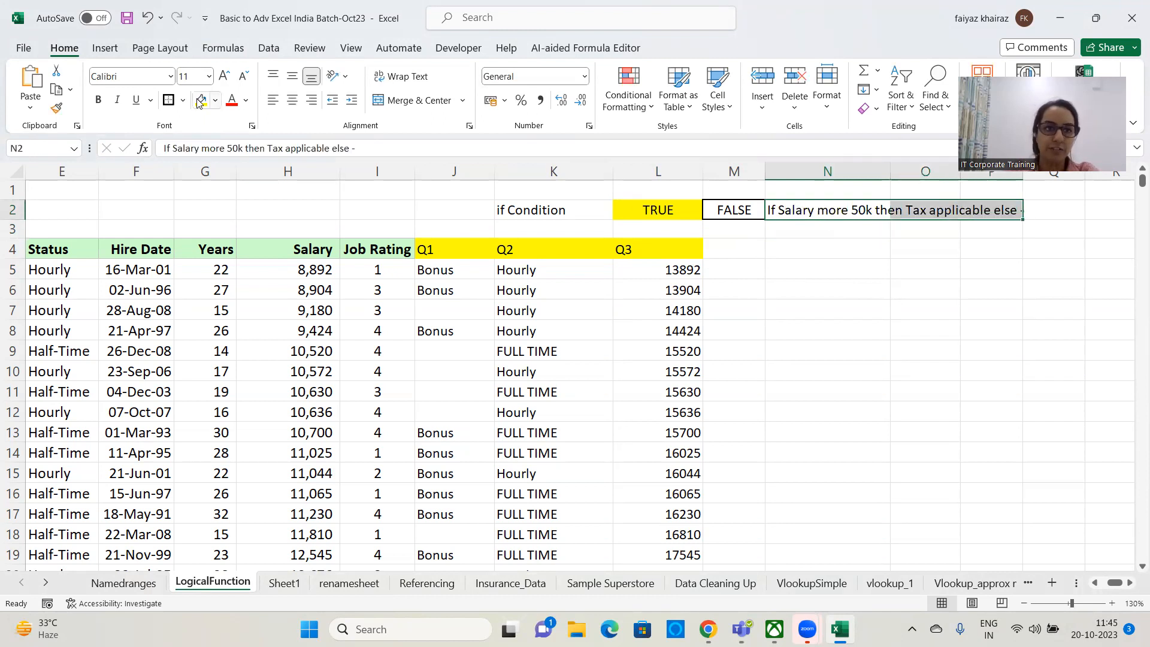
pyautogui.click(231, 100)
pyautogui.click(116, 104)
pyautogui.click(99, 100)
pyautogui.click(943, 359)
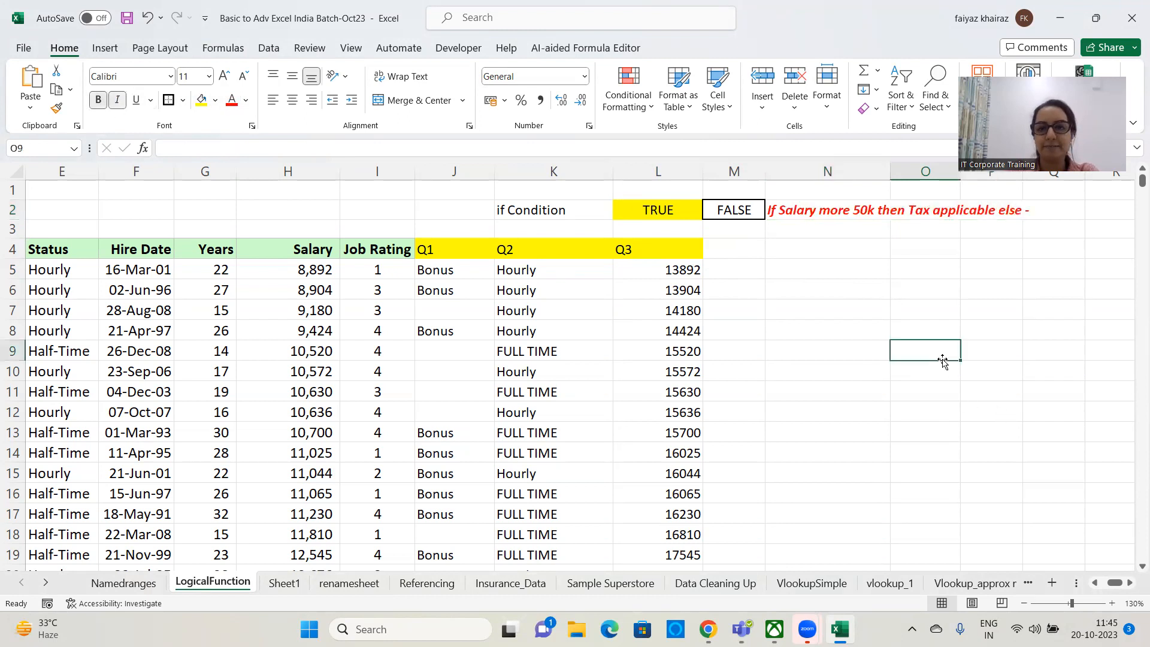
# Step: Clear all contents and formatting from the "if Condition" cells K2:M2
pyautogui.click(521, 206)
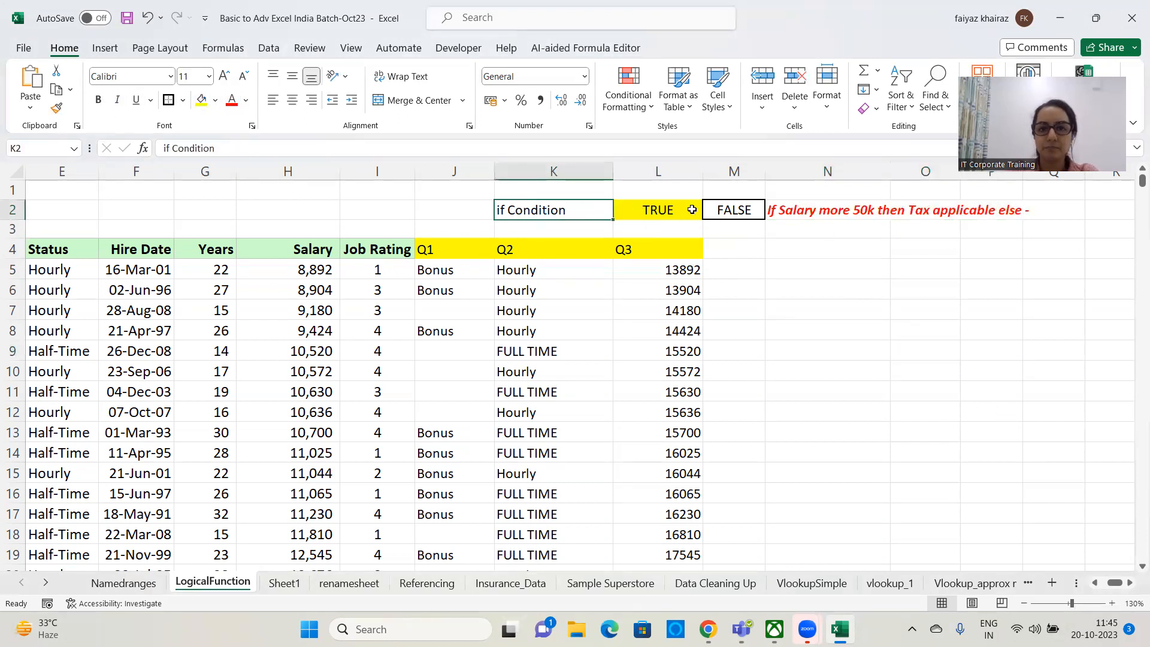
pyautogui.moveTo(692, 210); pyautogui.dragTo(737, 210)
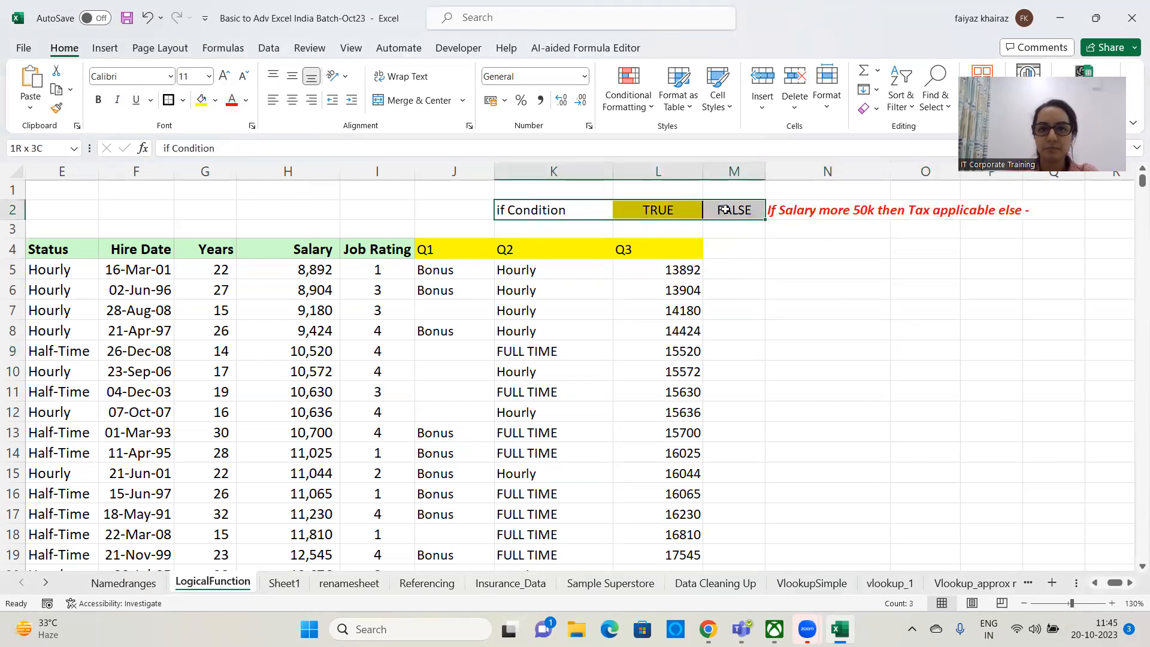
pyautogui.click(871, 113)
pyautogui.click(889, 130)
pyautogui.click(815, 323)
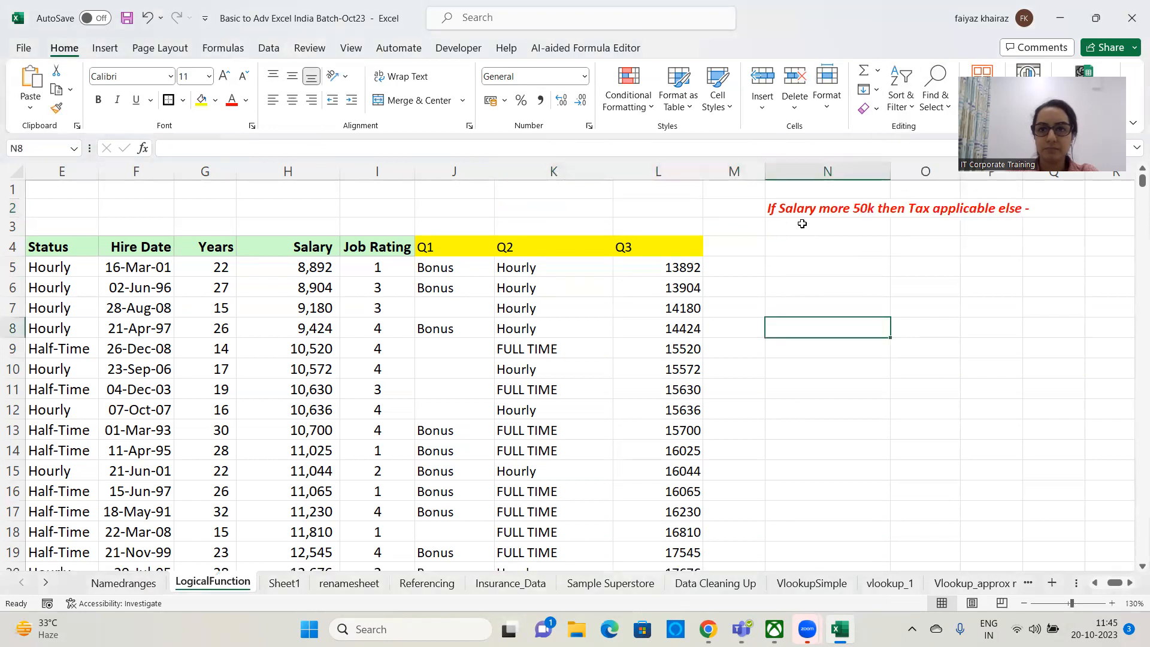
# Step: Enter the label "Q" in M2 beside the practice question
pyautogui.click(806, 205)
pyautogui.click(742, 208)
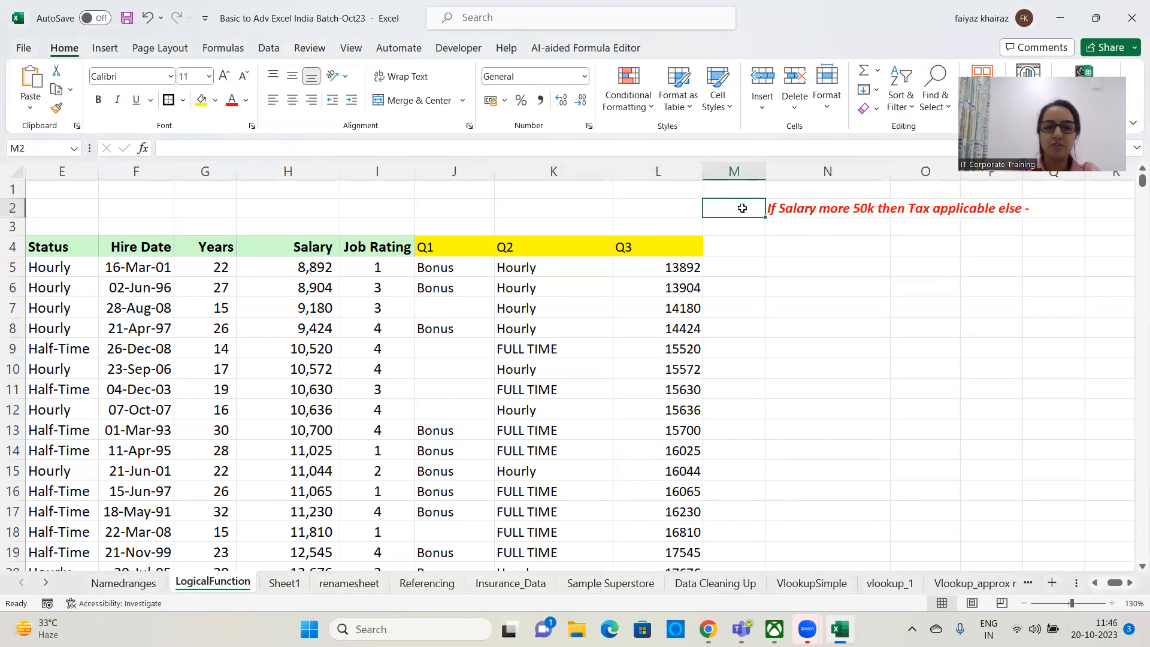
pyautogui.write('Q')
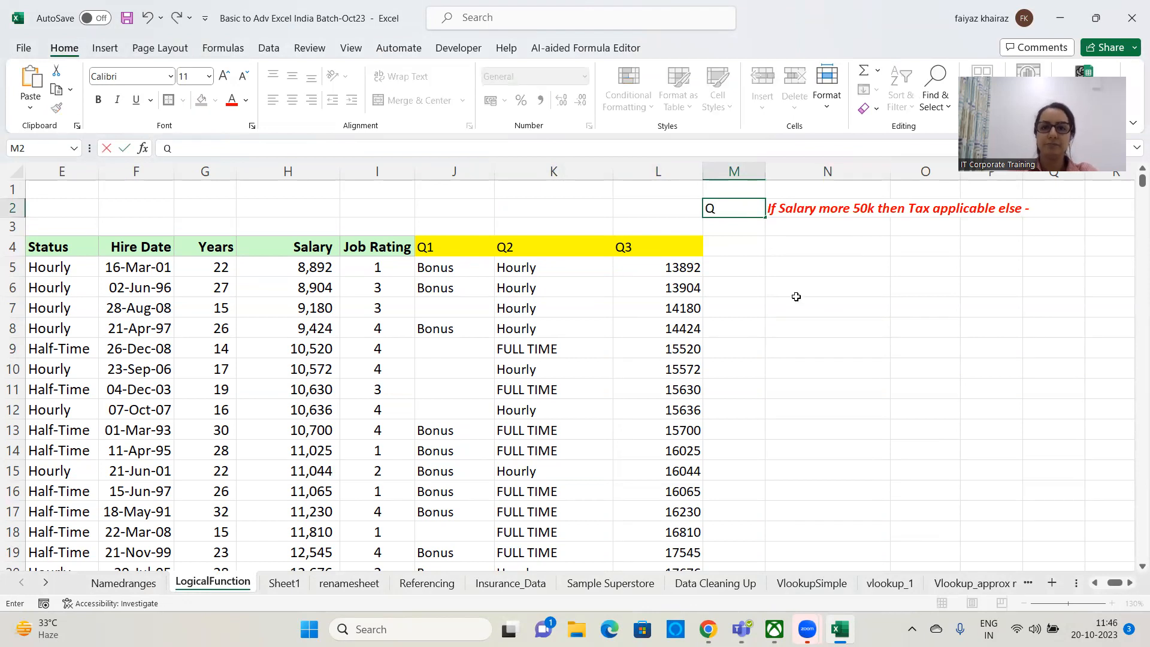
pyautogui.moveTo(797, 301); pyautogui.dragTo(796, 293)
# Step: Enter the heading "Q4" in M4
pyautogui.click(727, 248)
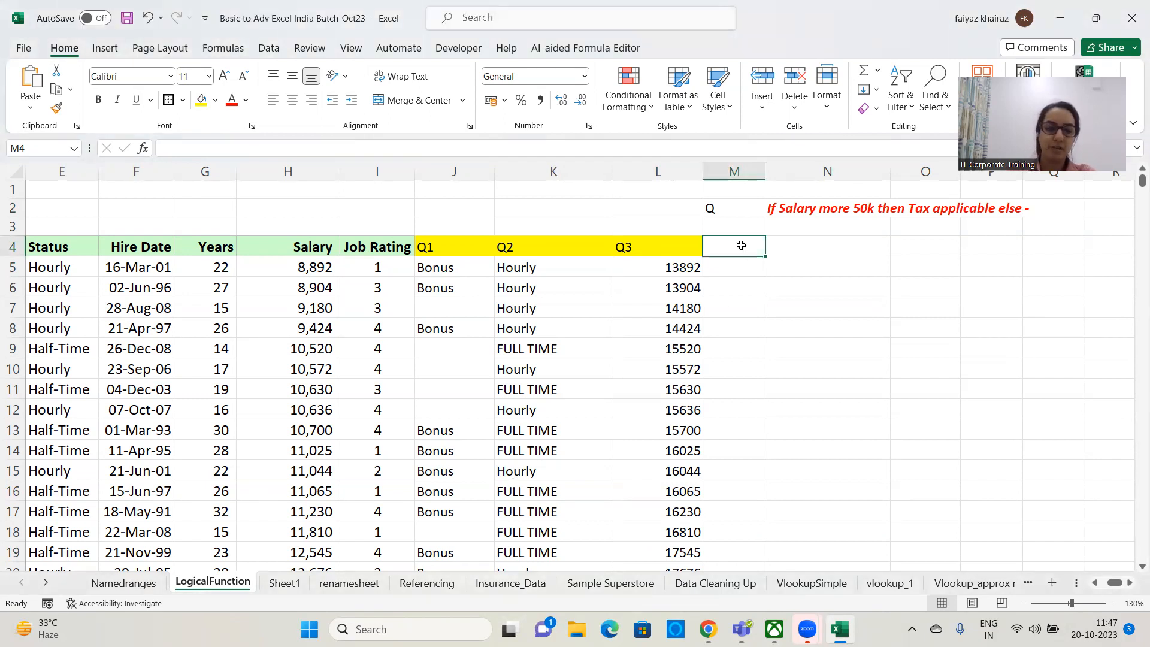
pyautogui.write('Q4')
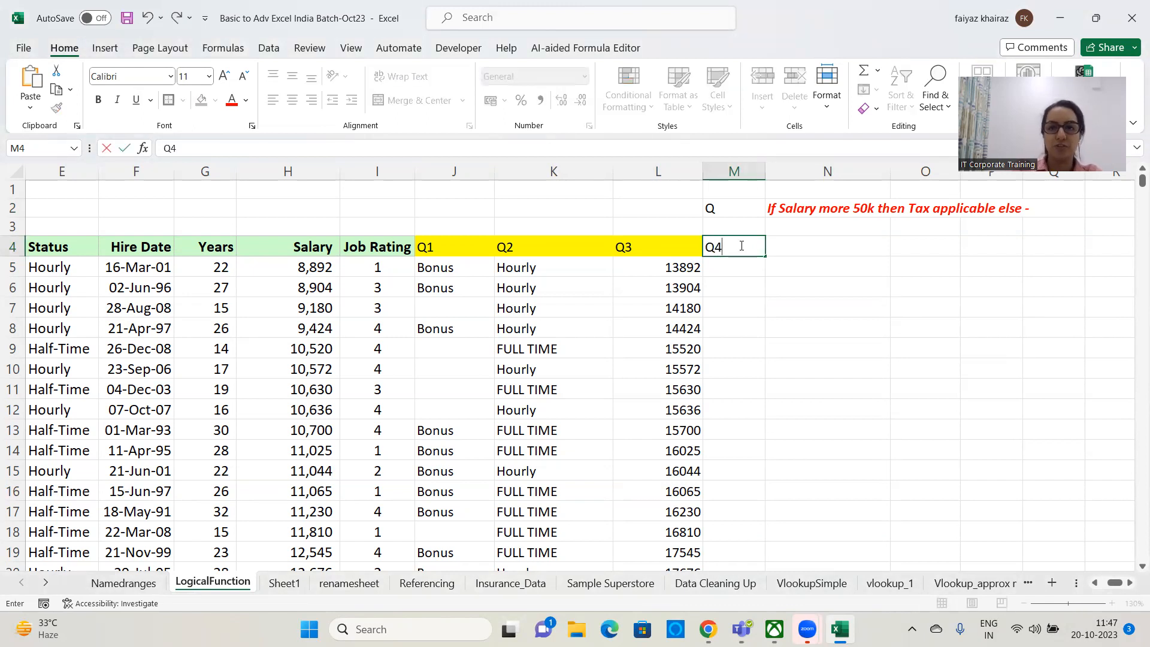
pyautogui.press('Return')
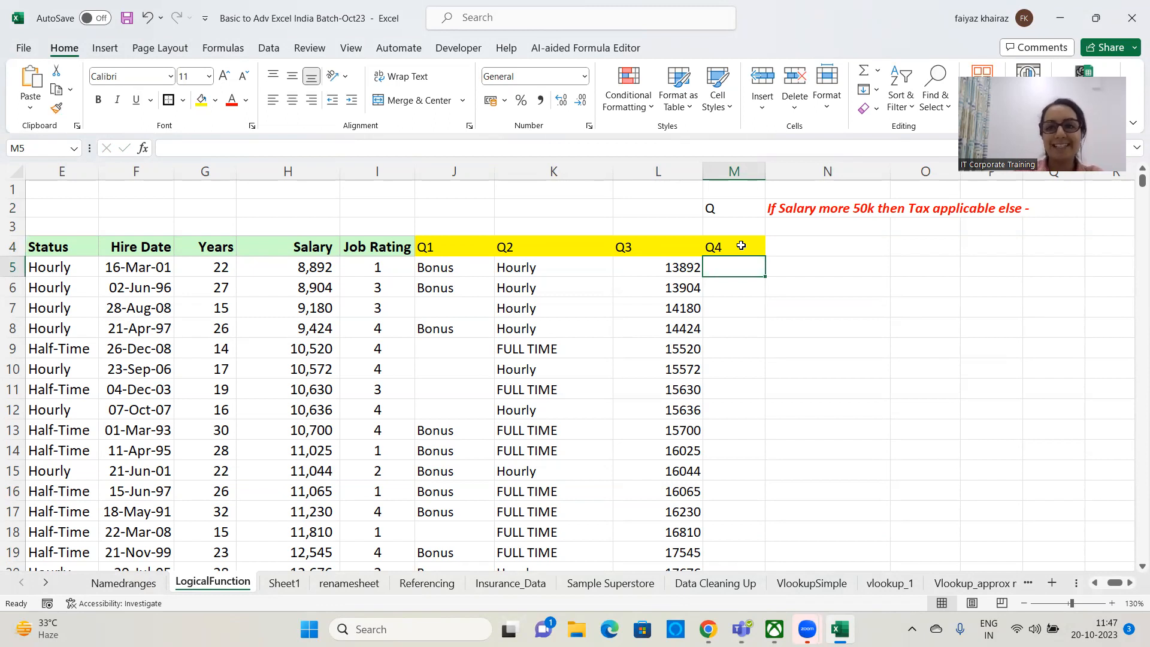
# Step: Enter the formula =IF(H5>50000,"tax","-") in M5 to mark salaries above 50000 as taxable
pyautogui.write('=if(')
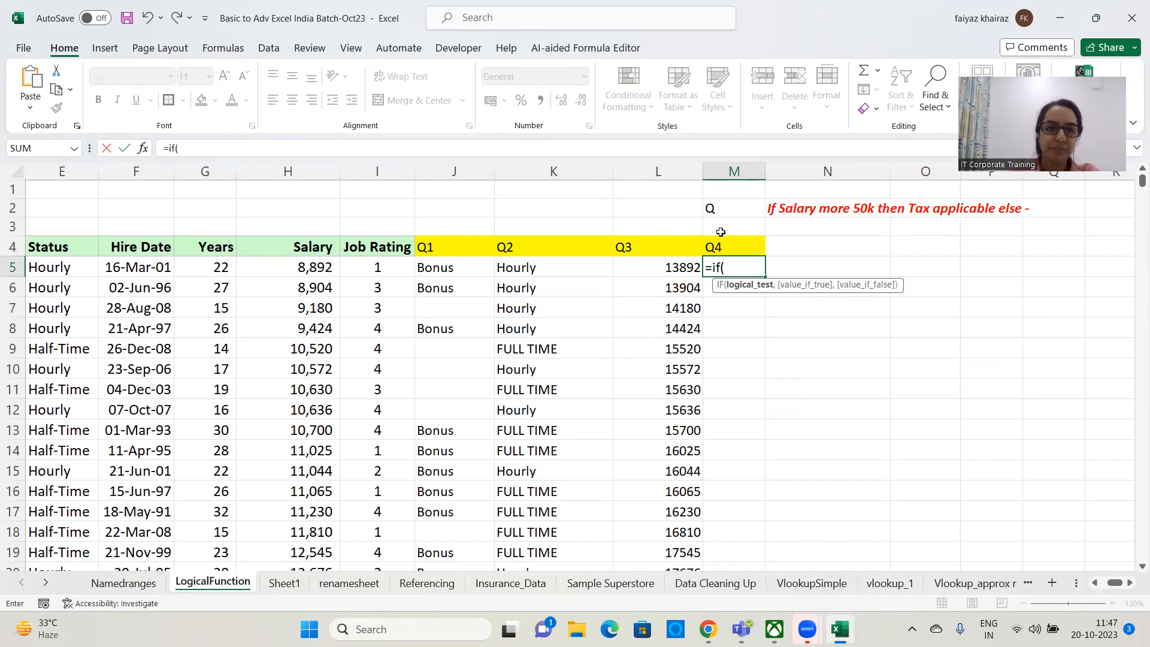
pyautogui.click(328, 268)
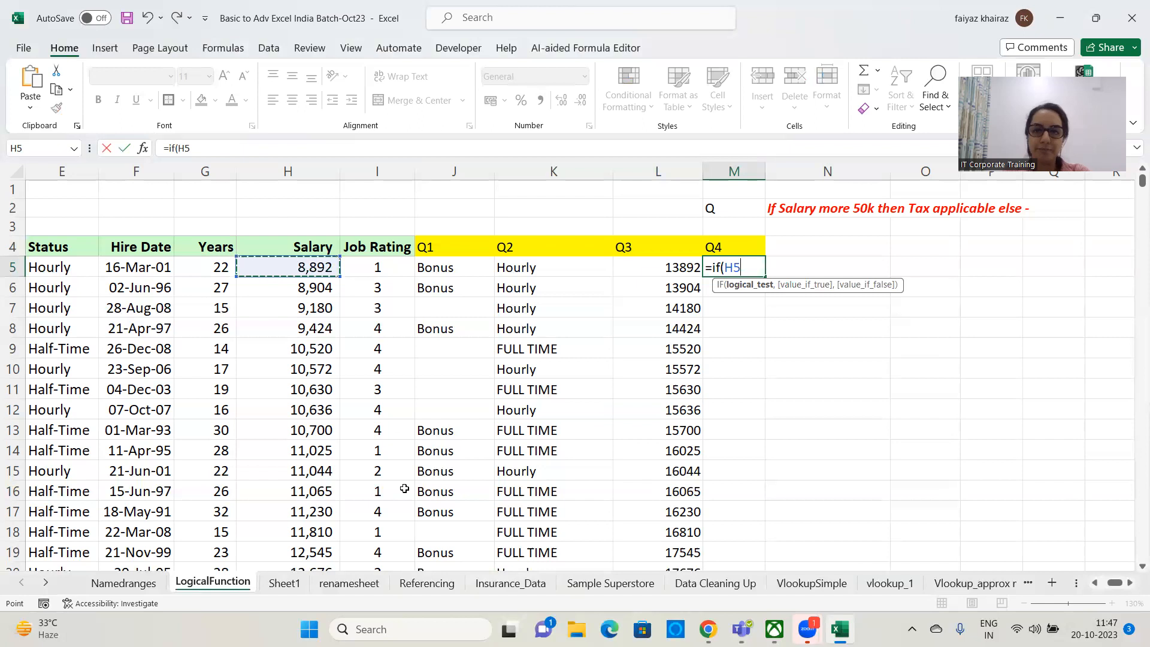
pyautogui.click(852, 278)
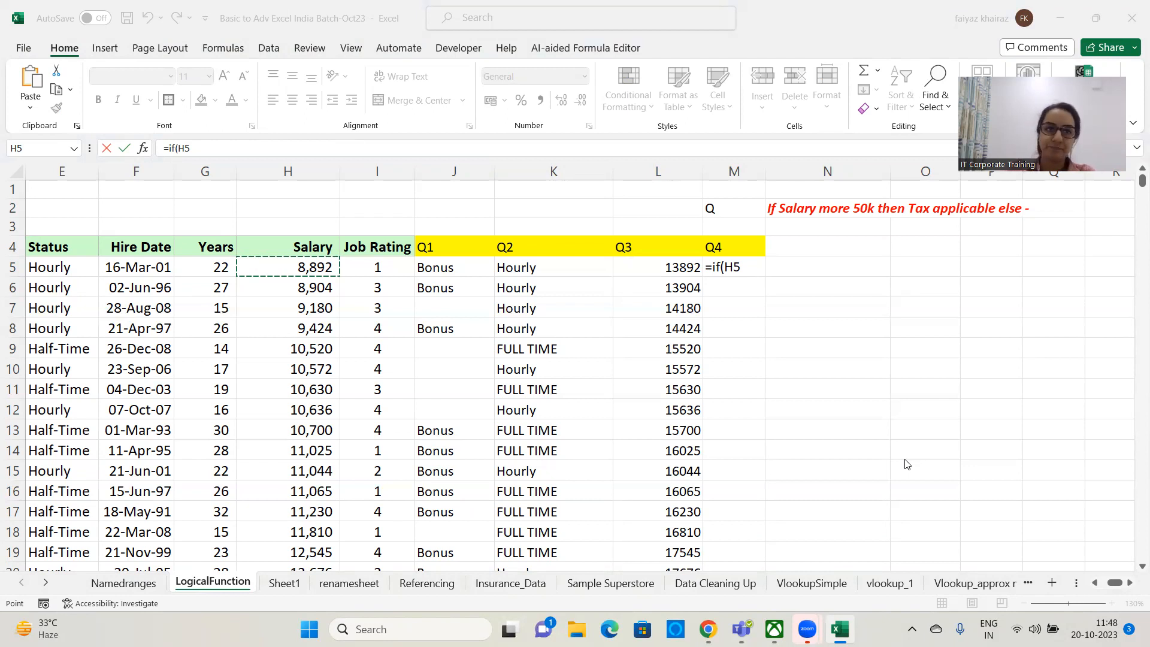
pyautogui.click(267, 151)
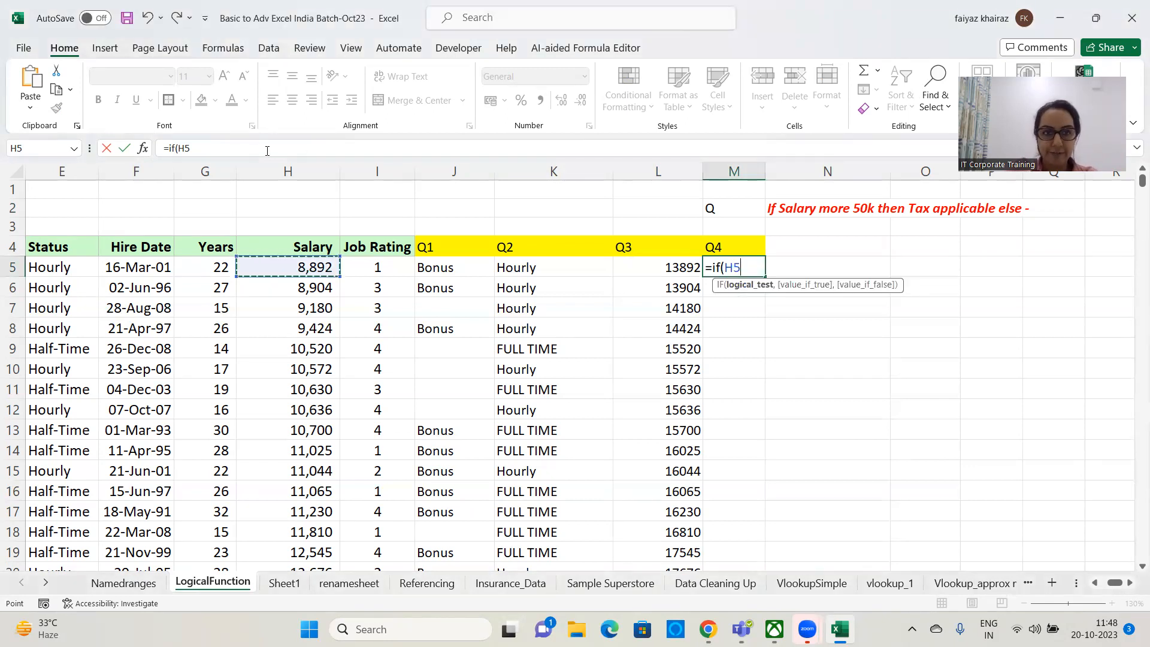
pyautogui.click(267, 151)
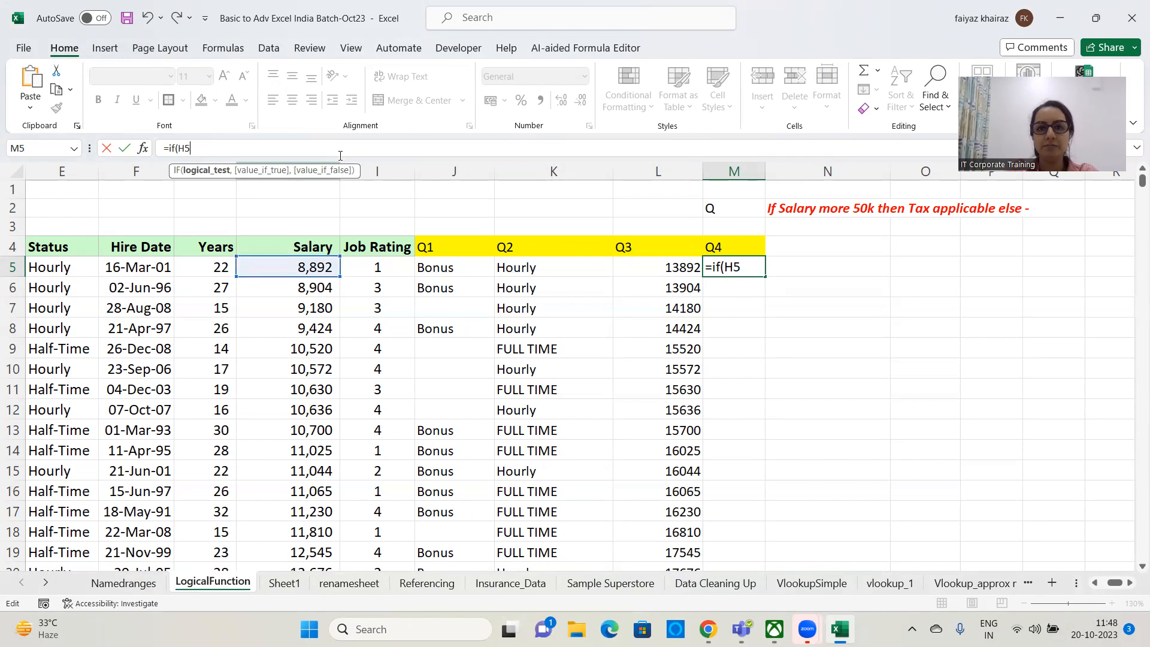
pyautogui.write('>50000')
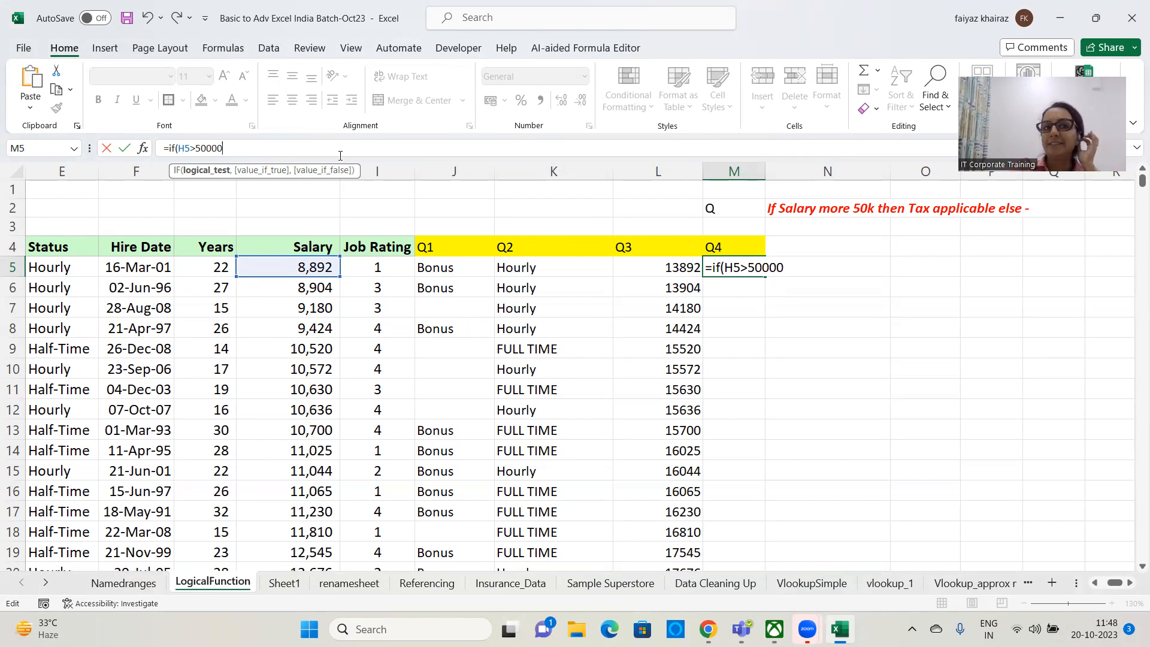
pyautogui.write(',')
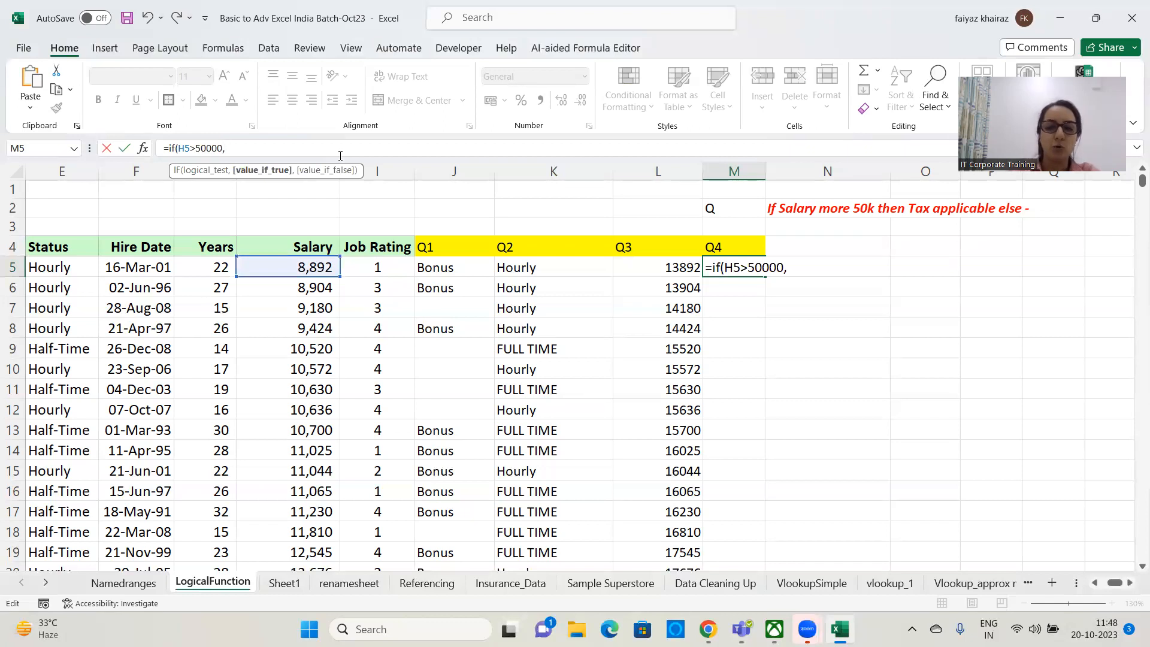
pyautogui.write('tax')
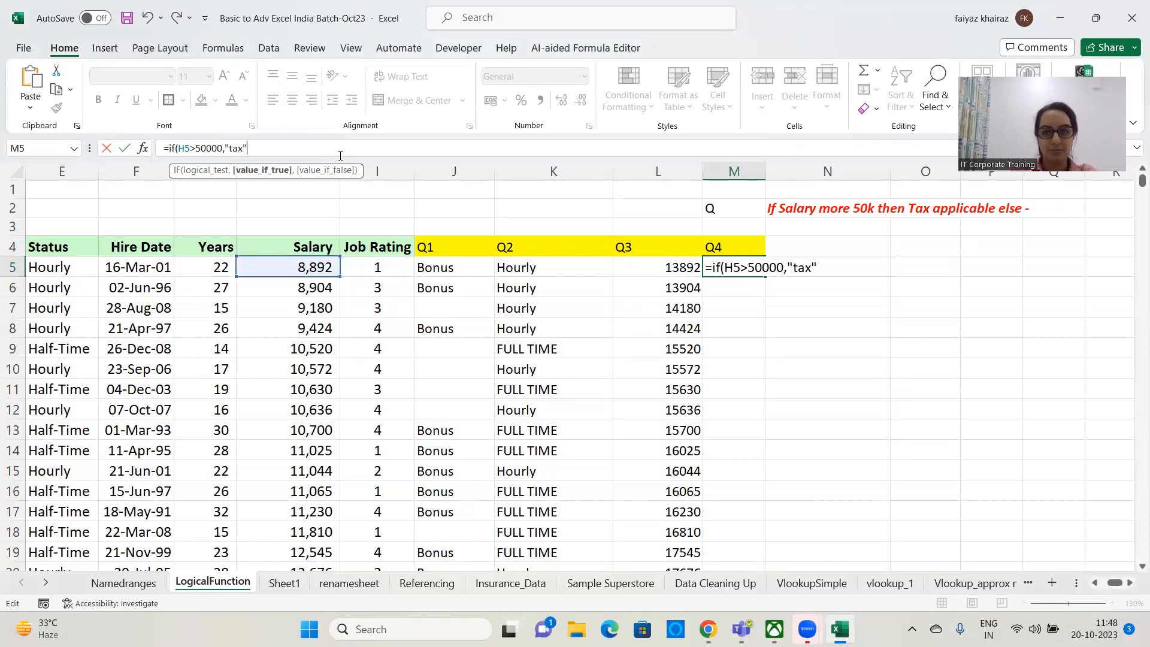
pyautogui.write('",')
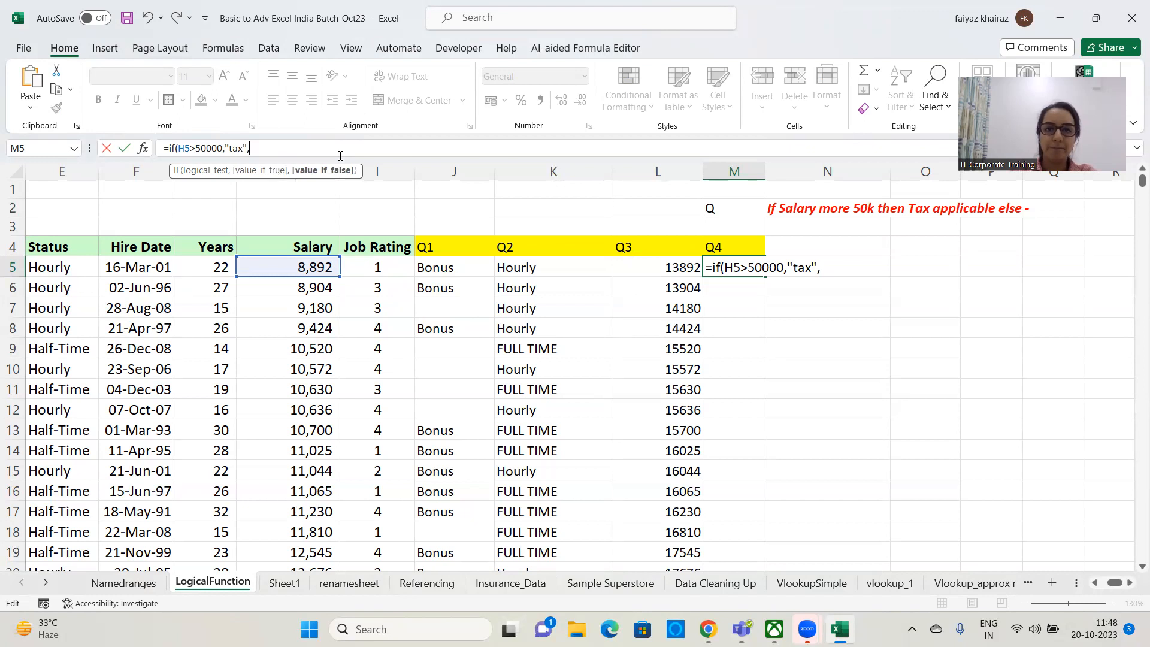
pyautogui.write('"')
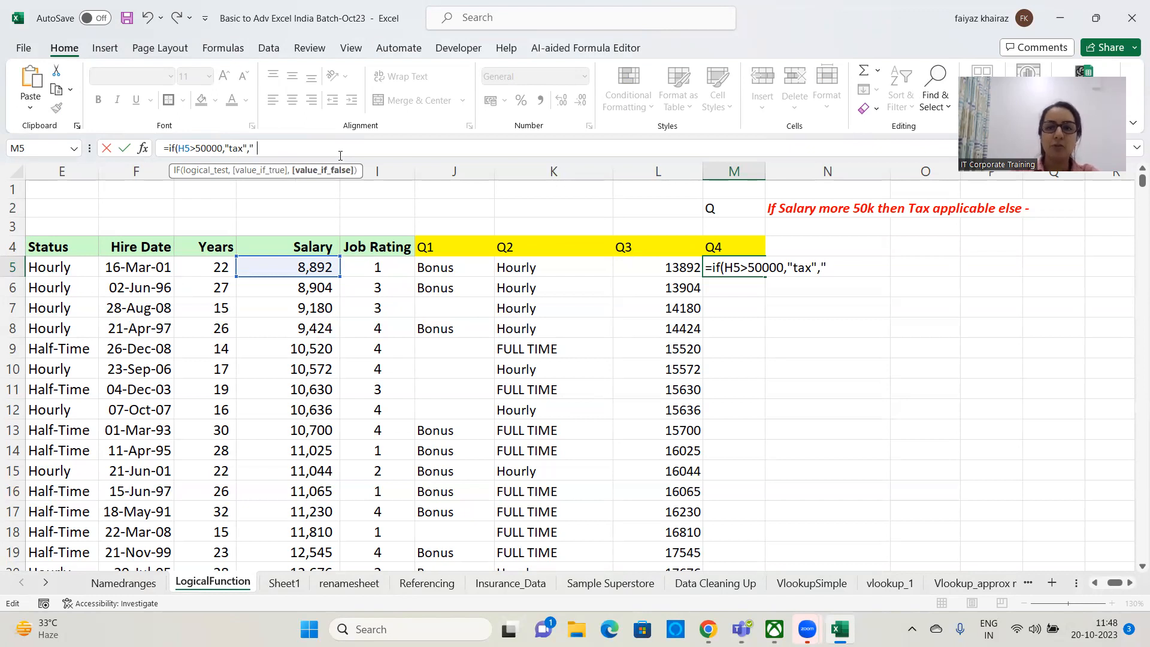
pyautogui.write('-")')
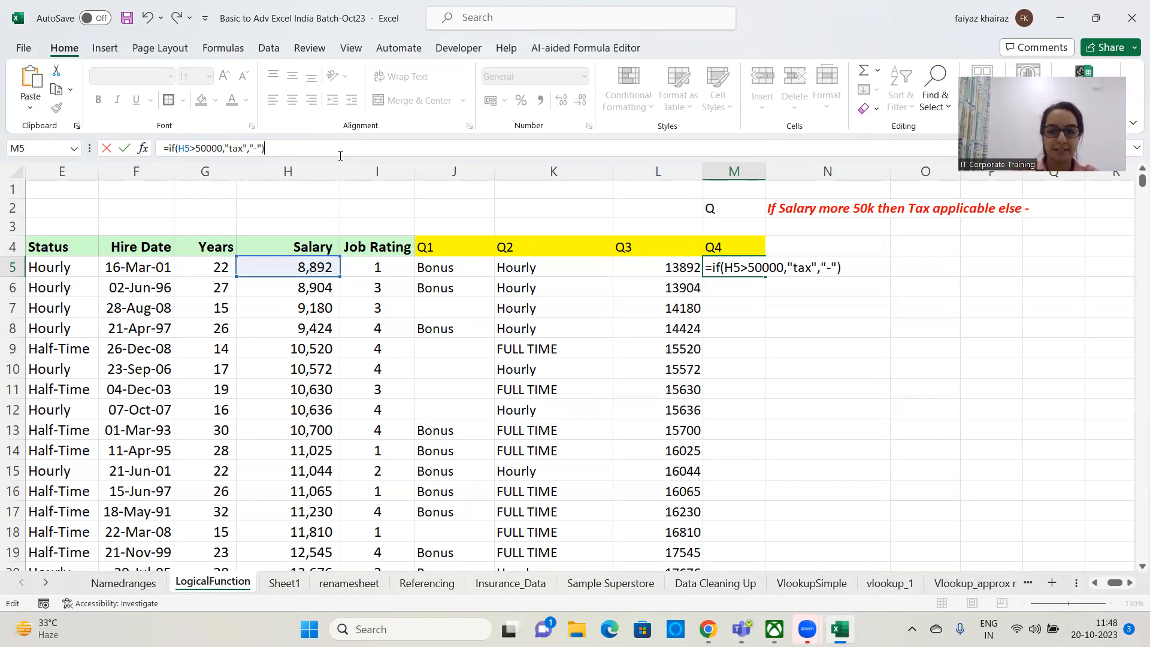
pyautogui.press('Return')
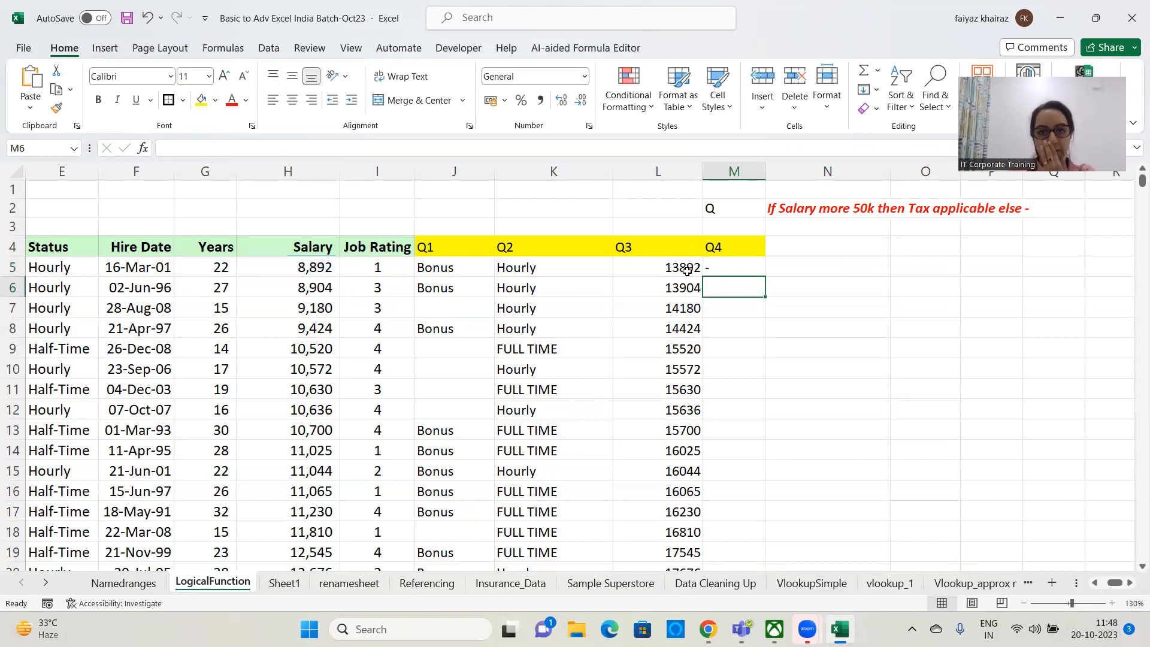
# Step: Fill the M5 tax formula down the Q4 column for all data rows
pyautogui.click(747, 266)
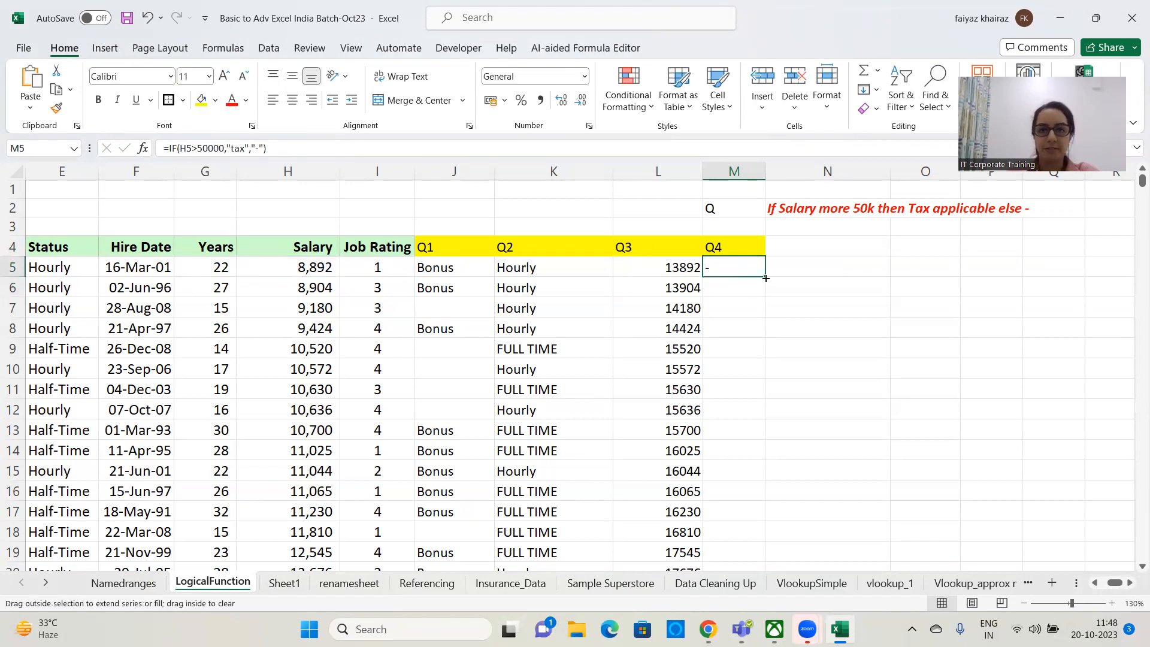
pyautogui.doubleClick(766, 278)
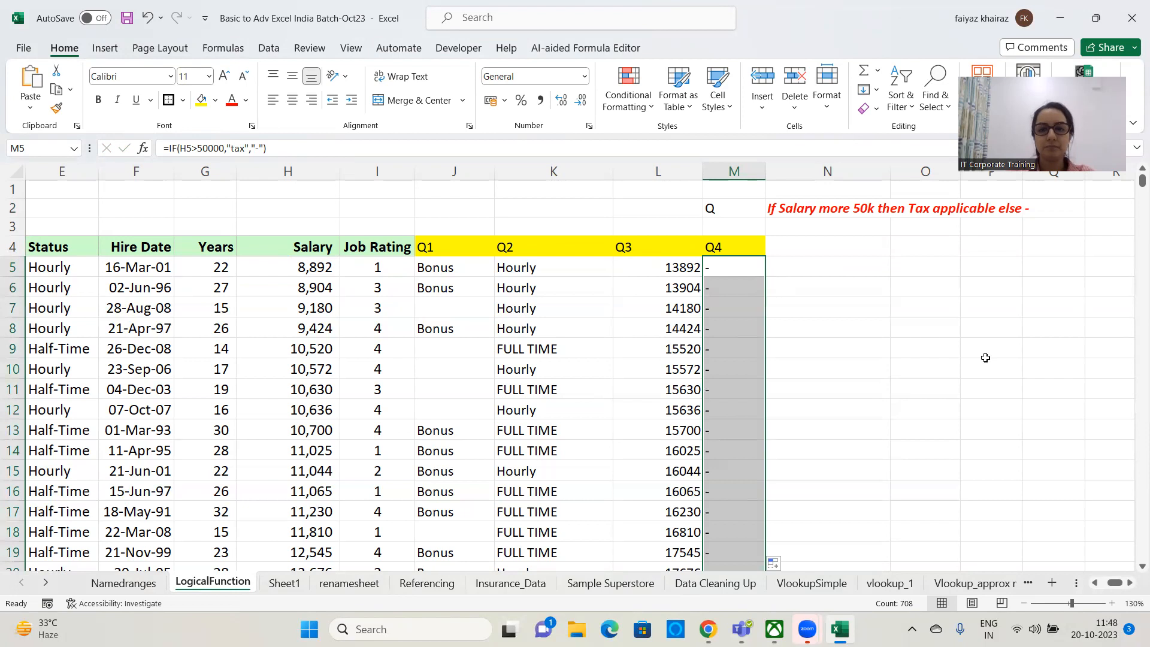
pyautogui.click(1066, 214)
pyautogui.click(1101, 205)
pyautogui.click(1049, 213)
# Step: Enter the tax rate 7.8% in N1
pyautogui.click(823, 191)
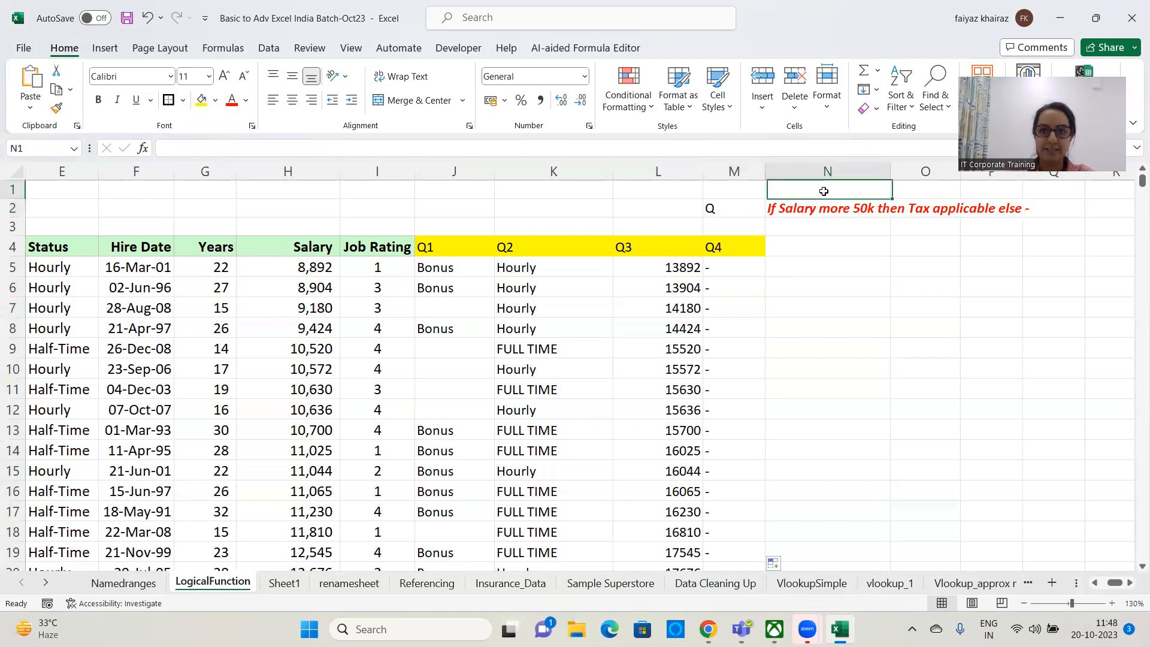
pyautogui.write('7.8')
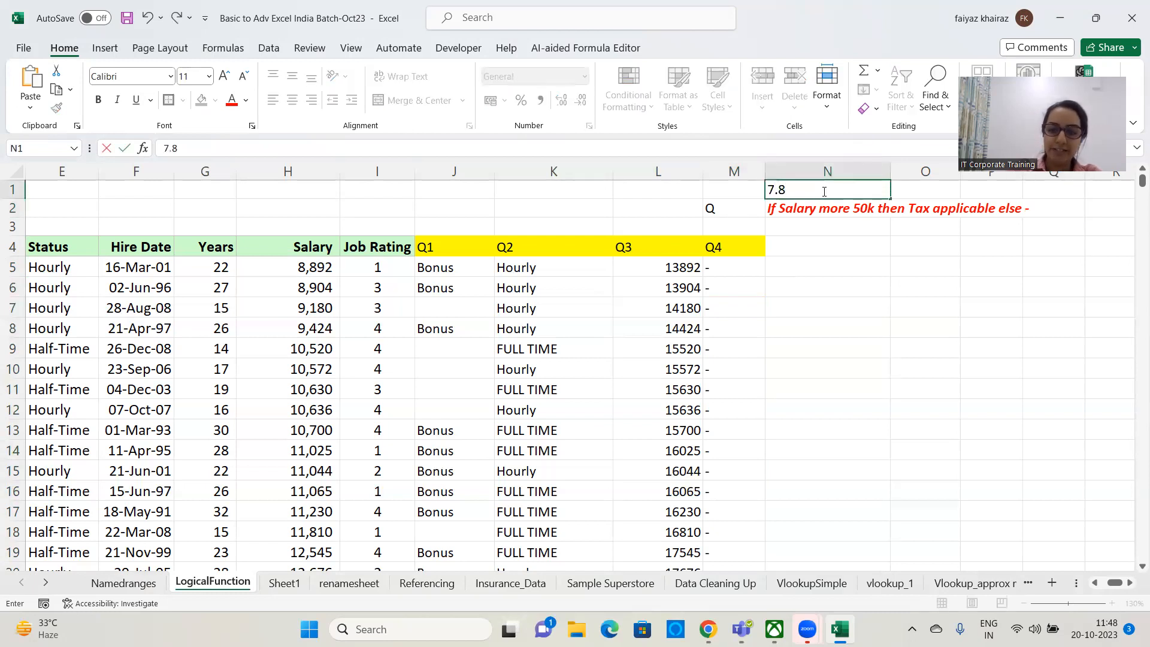
pyautogui.write('0%')
pyautogui.click(793, 354)
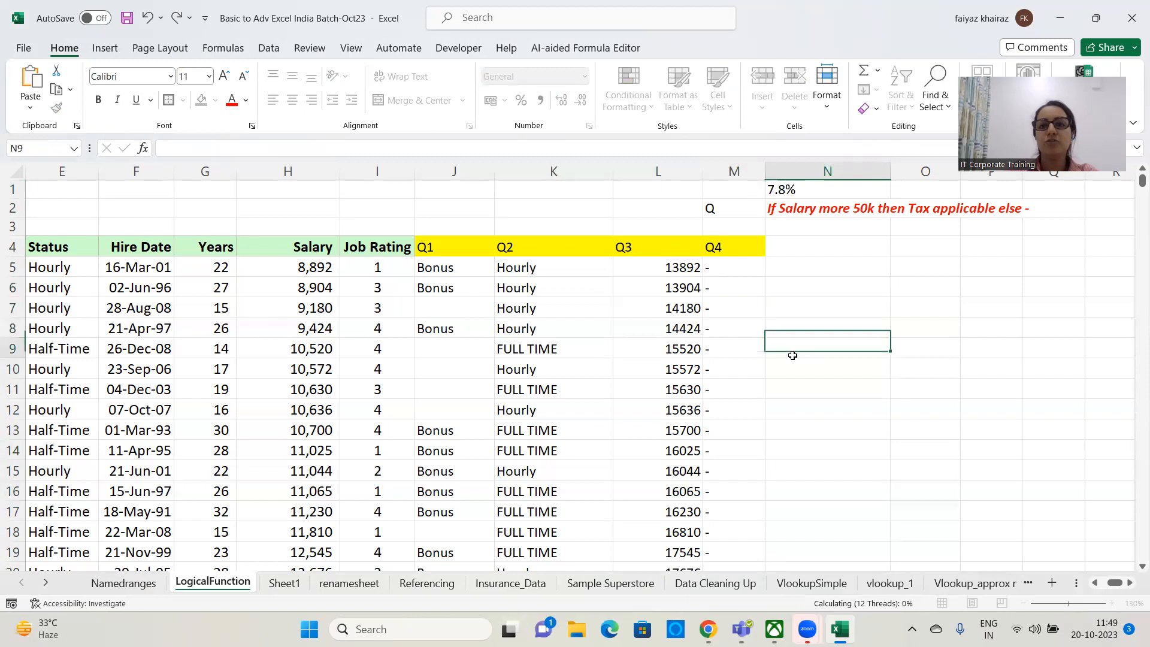
pyautogui.click(843, 191)
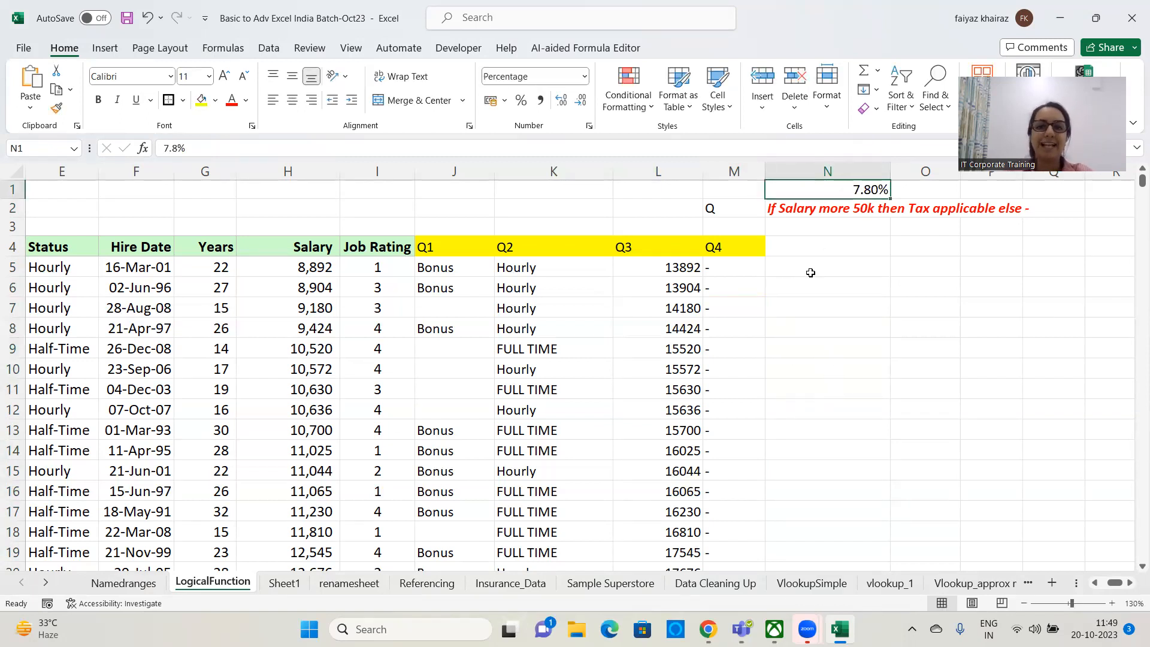
# Step: Enter the heading "with tax" in N4
pyautogui.click(811, 249)
pyautogui.write('with')
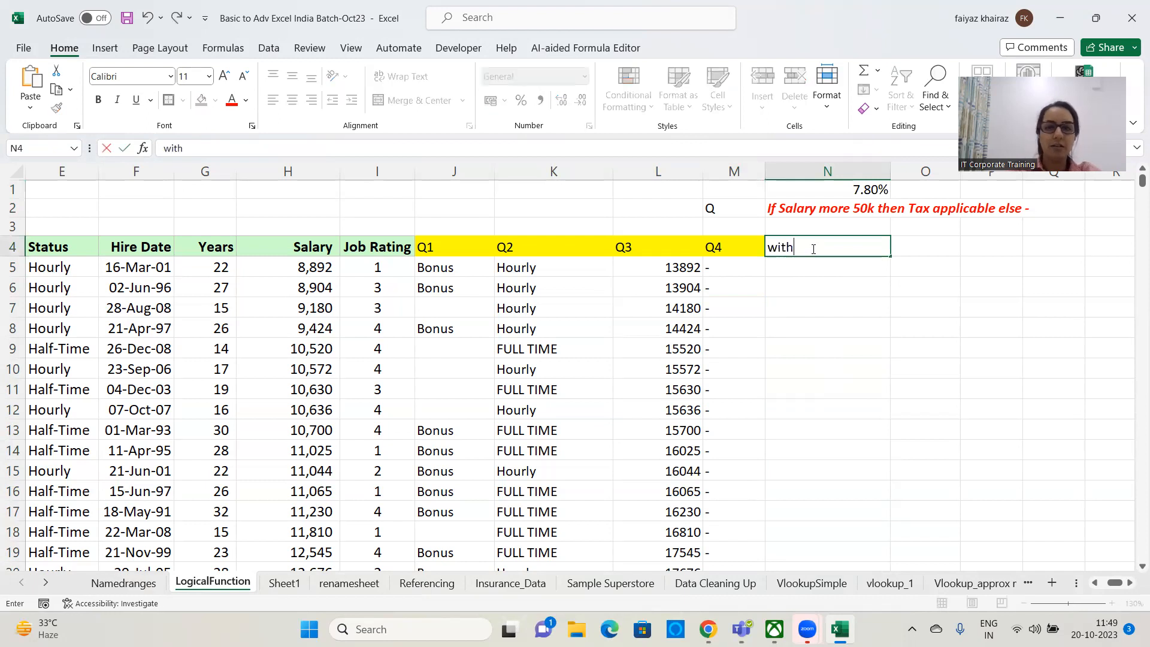
pyautogui.write(' tax')
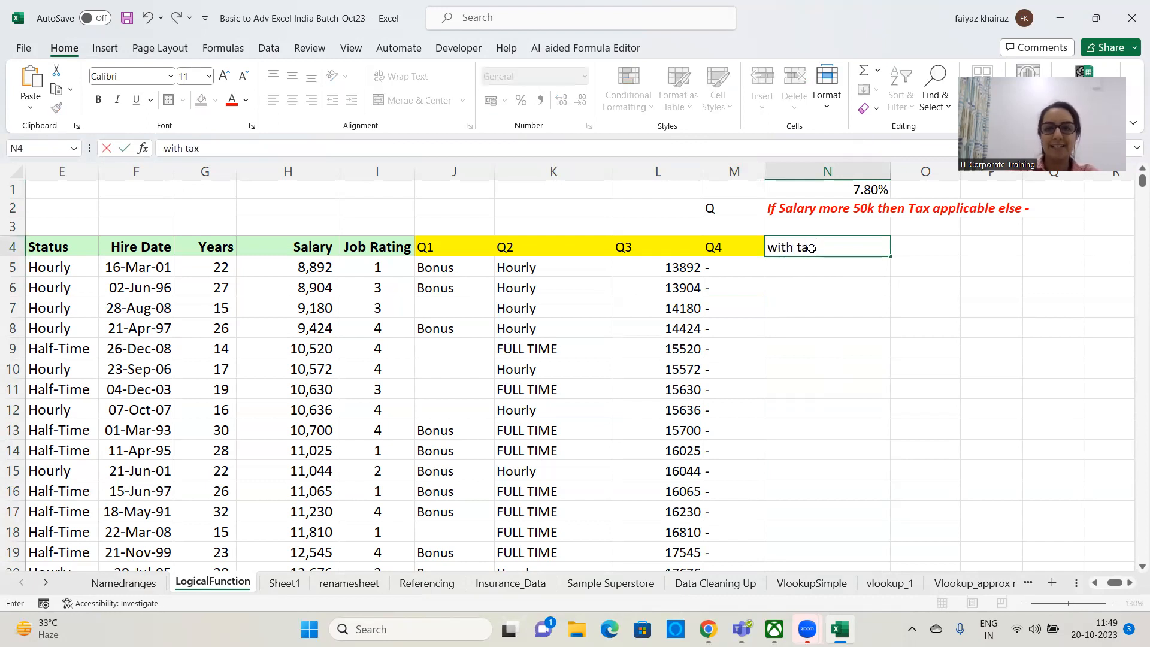
pyautogui.press('Return')
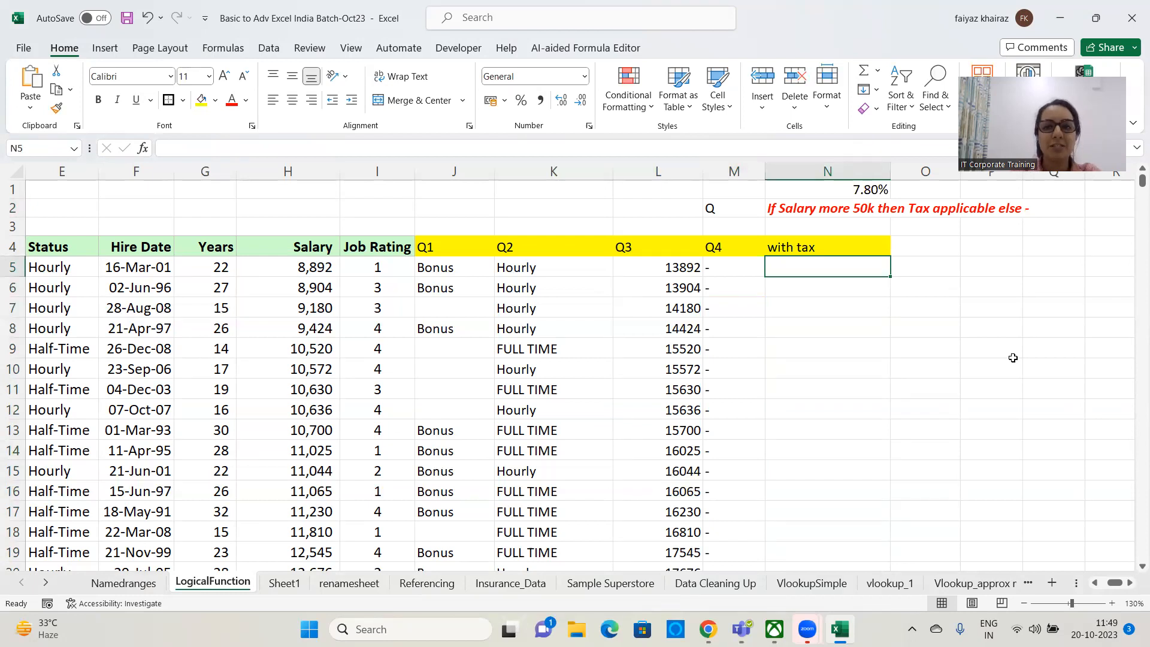
# Step: Start an IF formula in N5 testing H5>50000, with H5-7.8%*H5 as the value if true
pyautogui.write('=')
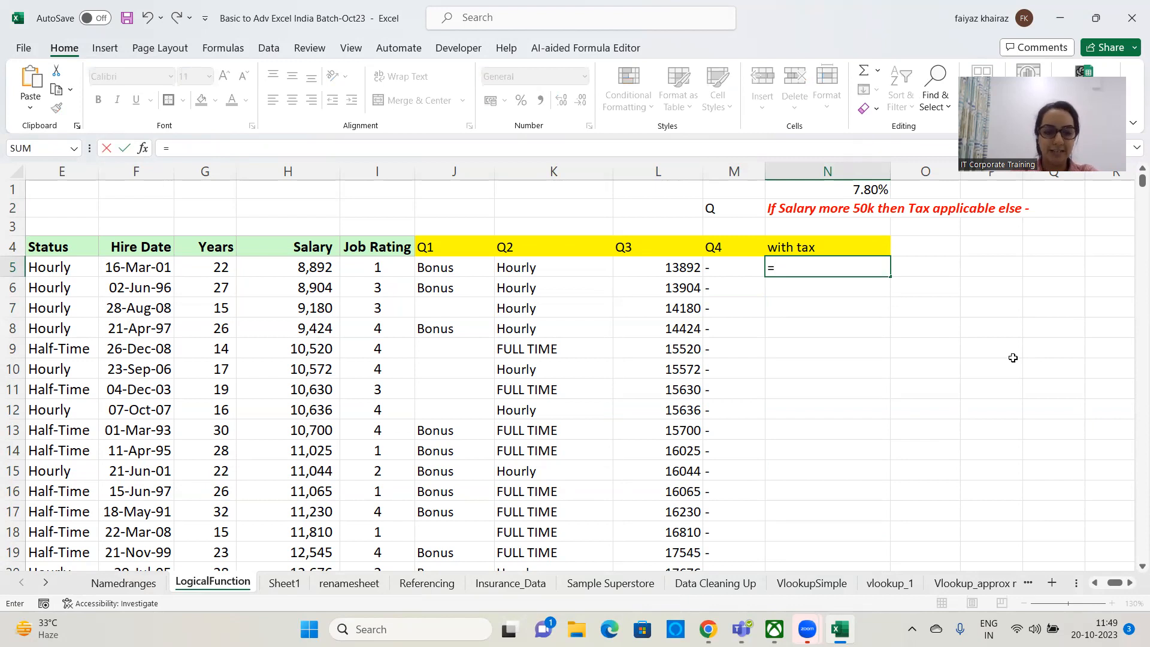
pyautogui.write('if')
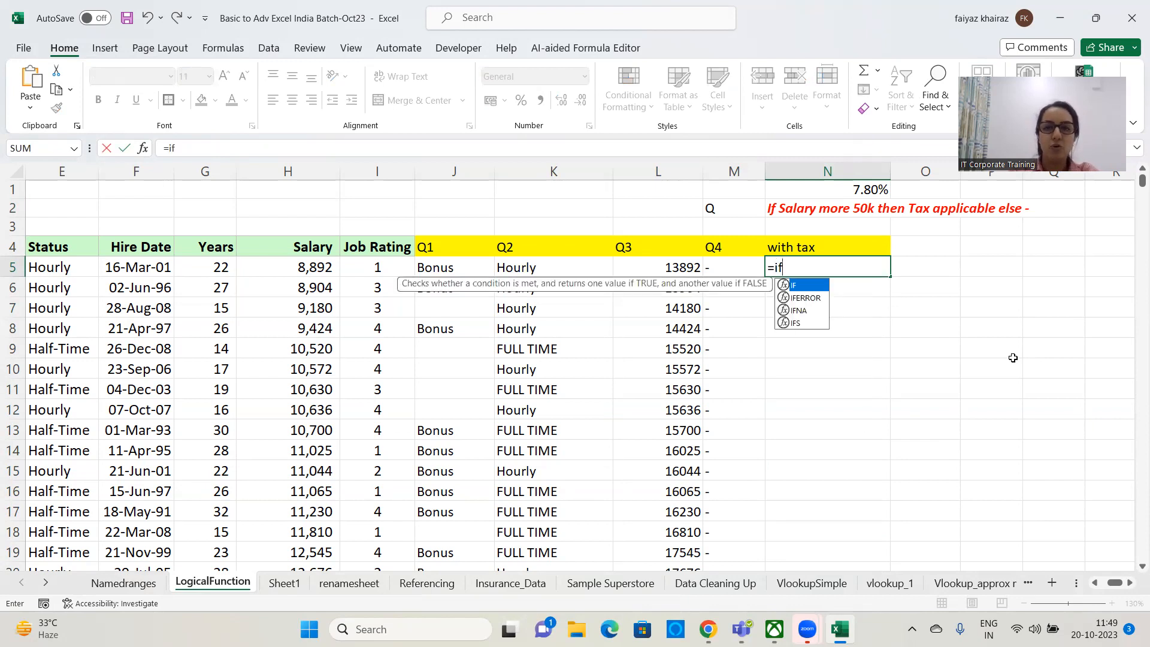
pyautogui.write('(')
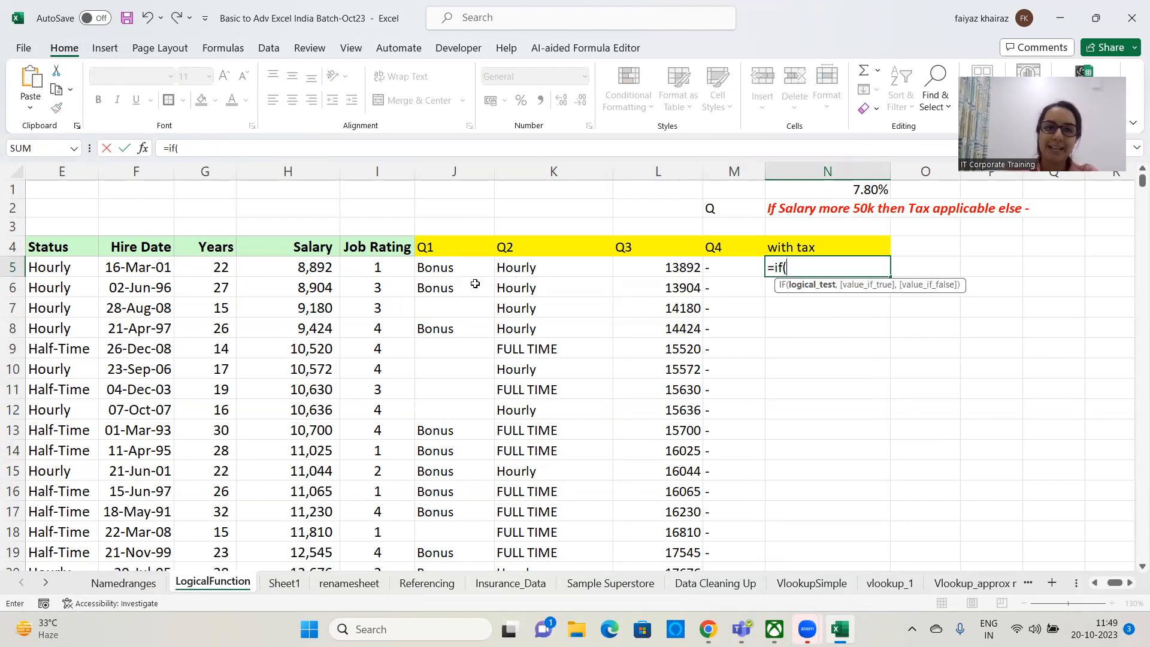
pyautogui.click(318, 264)
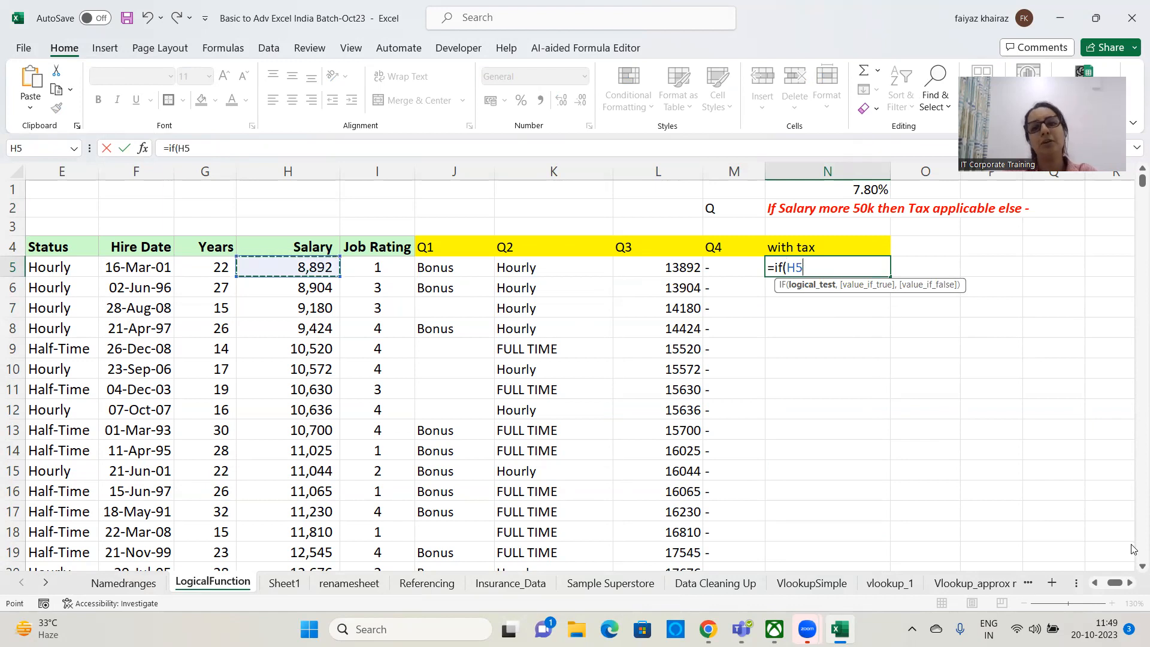
pyautogui.write('>50000')
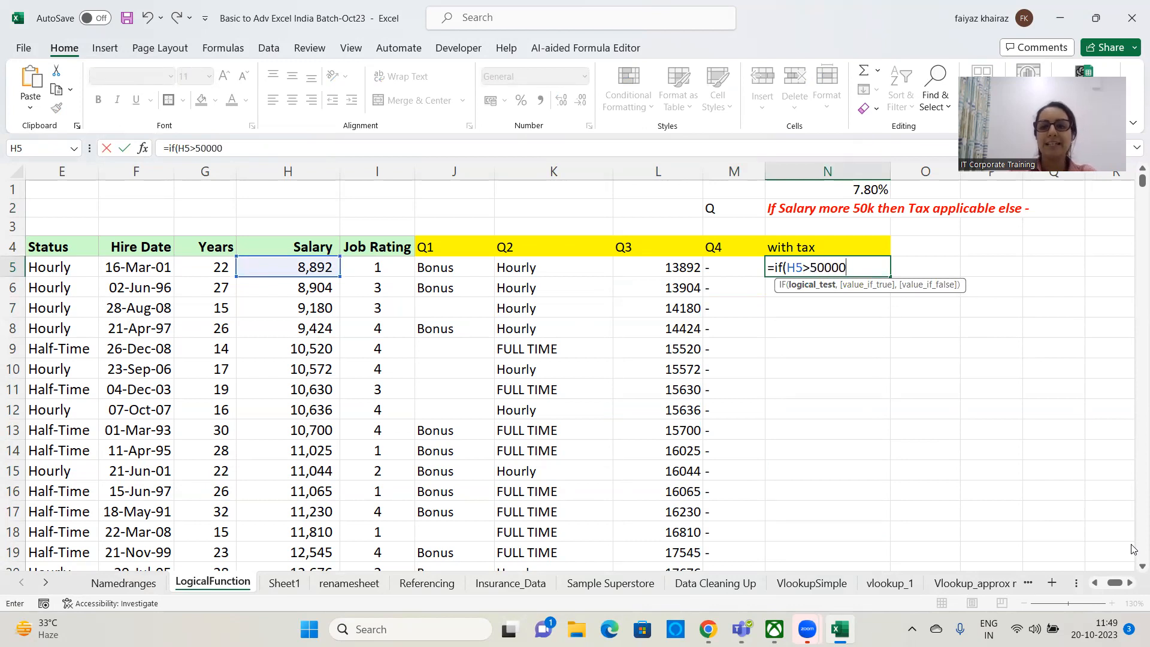
pyautogui.write(',')
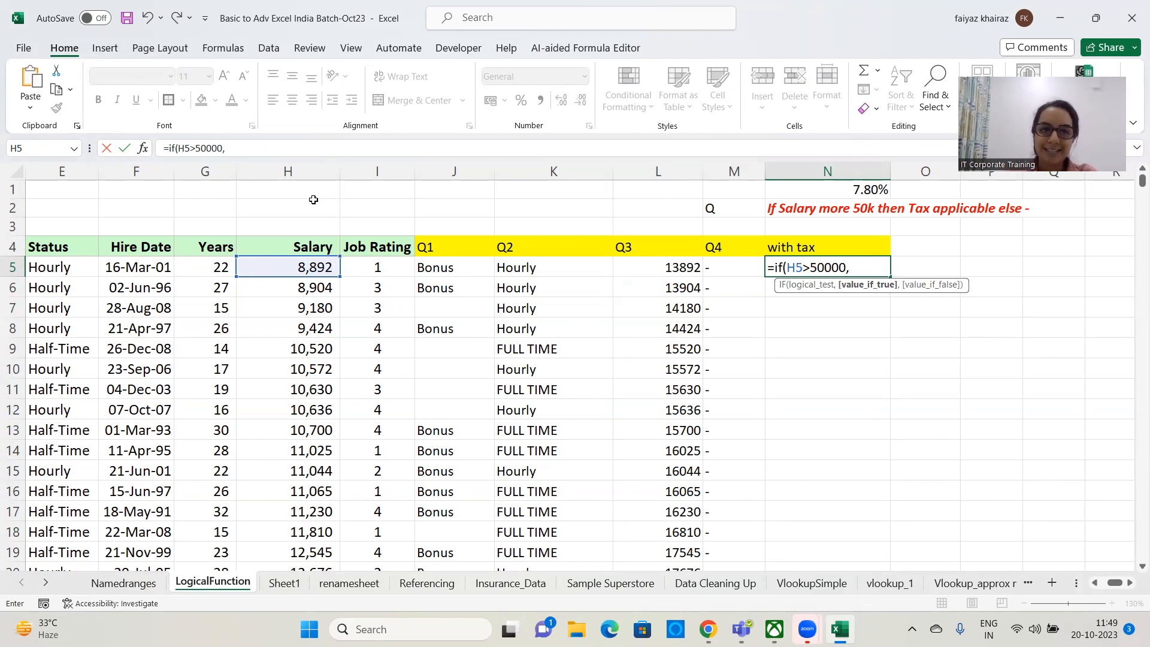
pyautogui.click(296, 268)
pyautogui.write('-7.8%*')
pyautogui.click(295, 267)
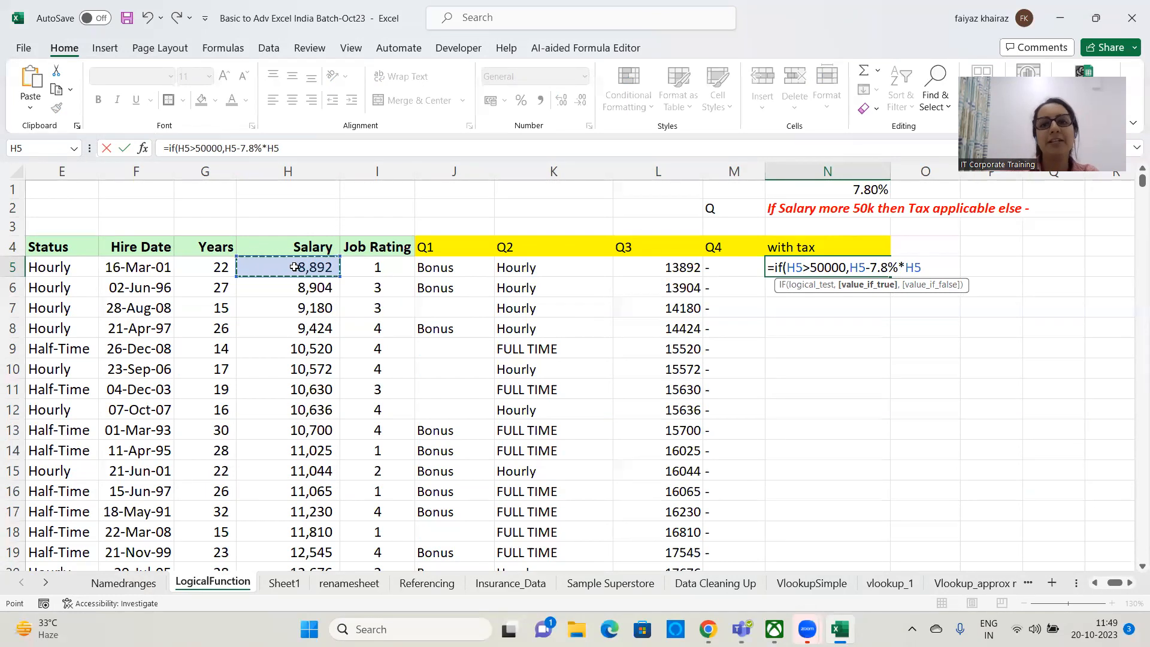
# Step: Finish the IF formula in N5 with "-" as the false value and fill it down the with tax column
pyautogui.write(',')
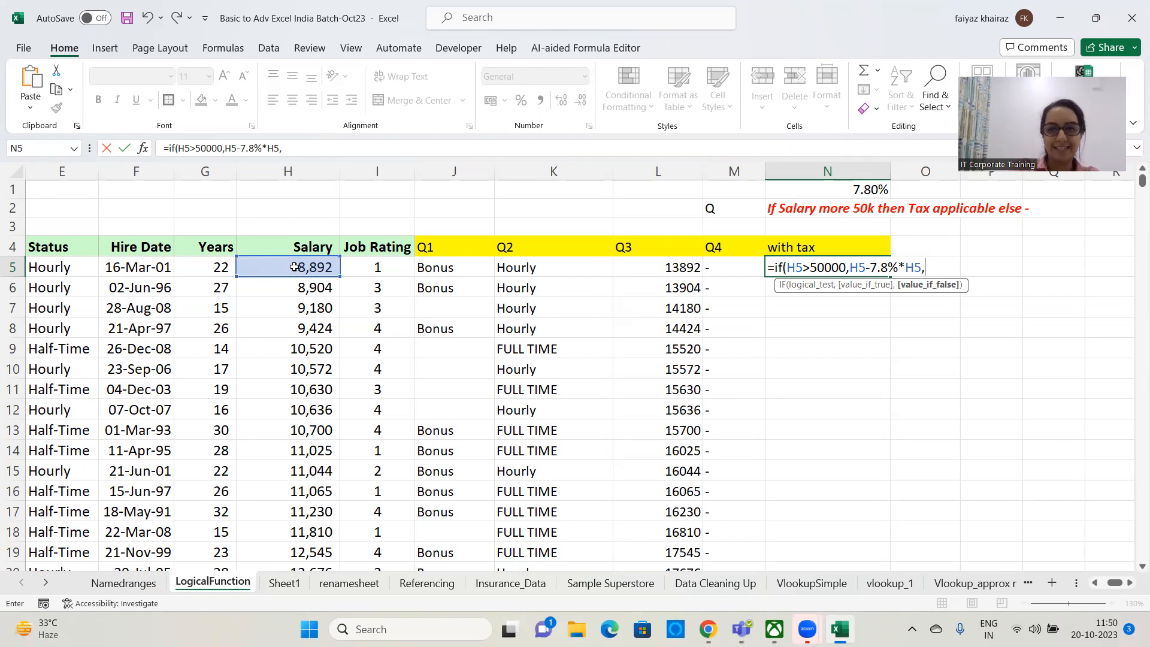
pyautogui.write('"-"')
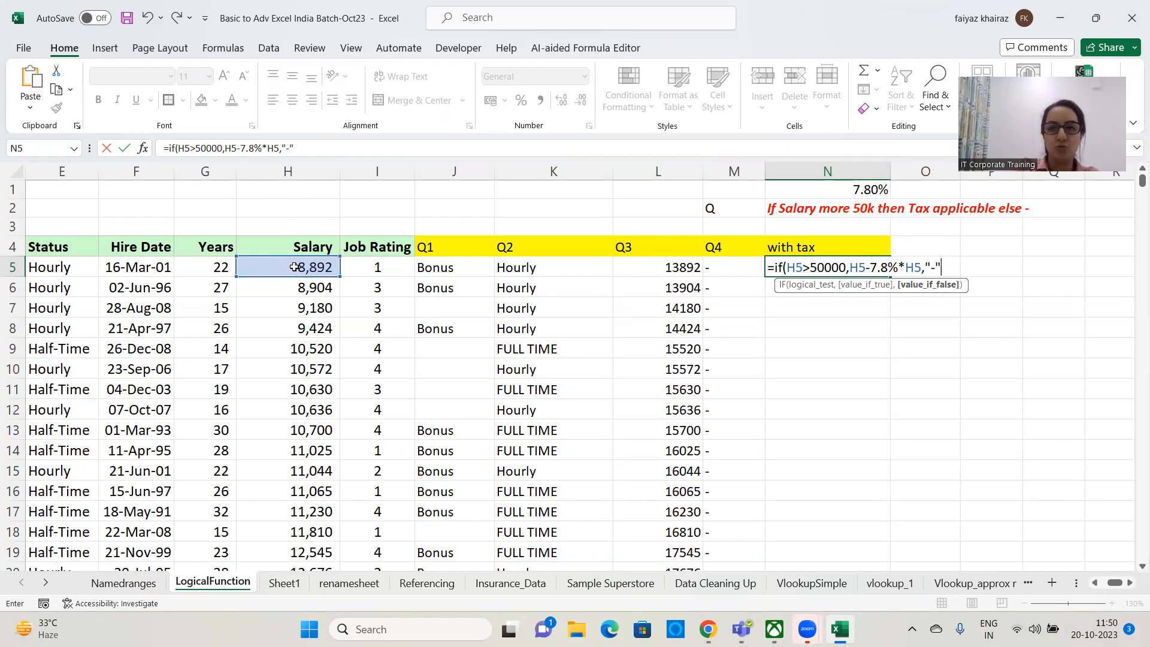
pyautogui.write(')')
pyautogui.press('Return')
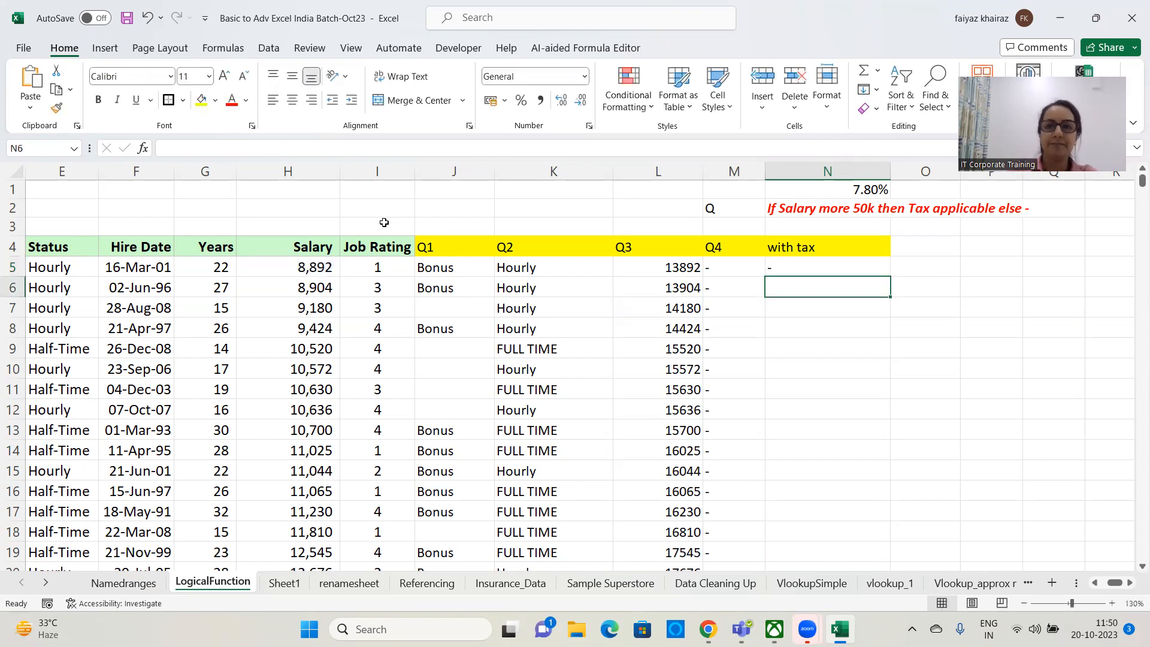
pyautogui.click(809, 264)
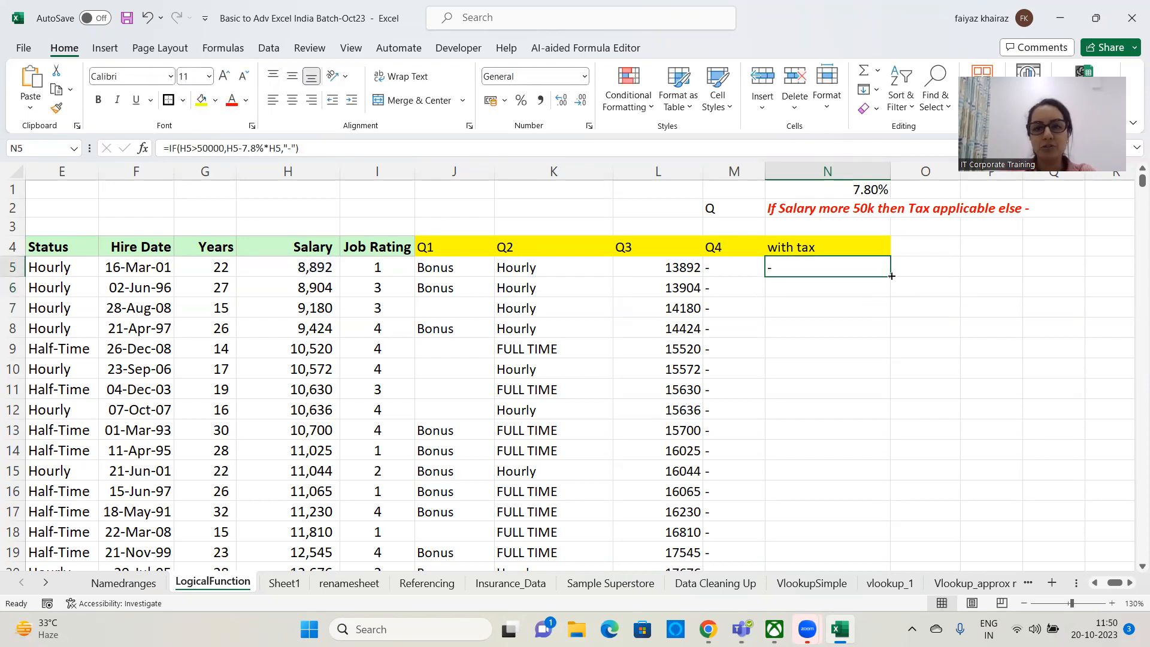
pyautogui.doubleClick(896, 281)
# Step: Check the with tax results for high-salary rows, comparing salary against the taxed value in rows 608 and 609
pyautogui.moveTo(1132, 175); pyautogui.dragTo(1134, 545)
pyautogui.scroll(10, 1040, 386)
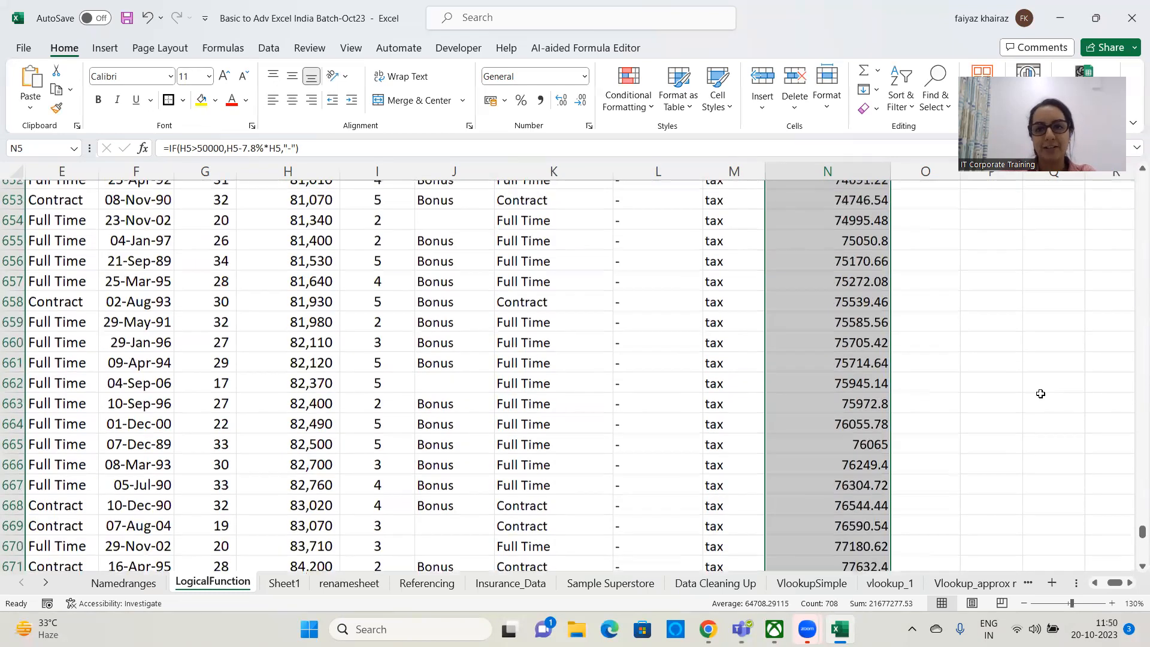
pyautogui.scroll(6, 1022, 363)
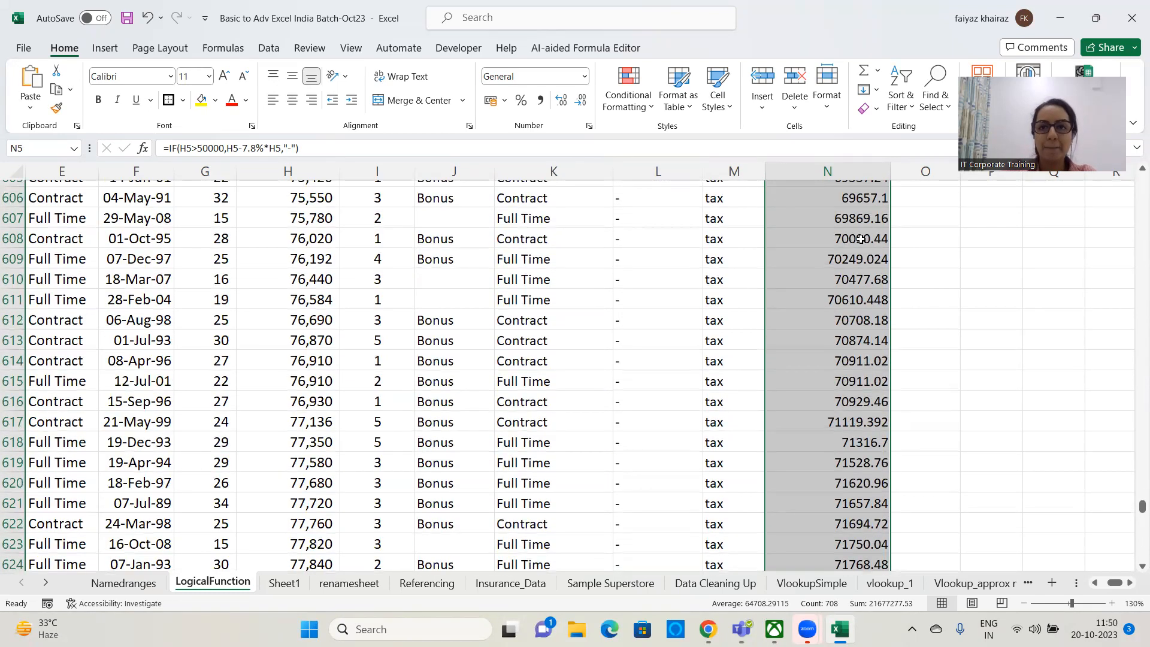
pyautogui.click(862, 239)
pyautogui.moveTo(300, 240); pyautogui.dragTo(926, 240)
pyautogui.moveTo(306, 259); pyautogui.dragTo(925, 259)
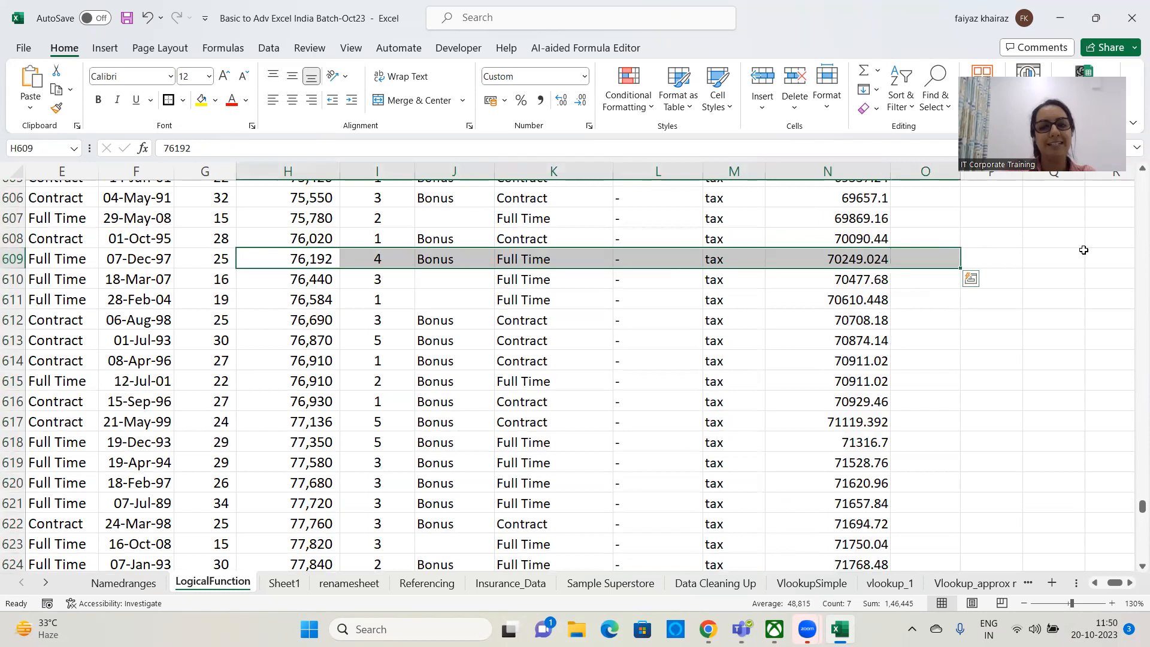
pyautogui.moveTo(1142, 506); pyautogui.dragTo(1132, 165)
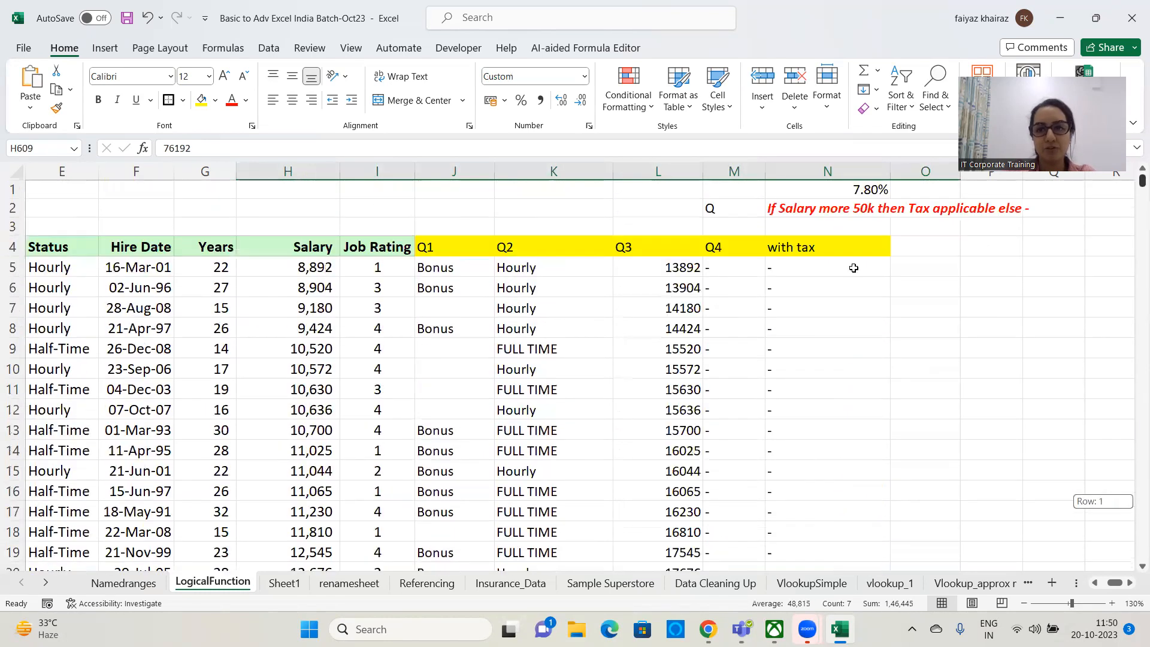
# Step: Select the full text of the IF formula in N5 and exit editing
pyautogui.click(828, 267)
pyautogui.moveTo(300, 148); pyautogui.dragTo(91, 148)
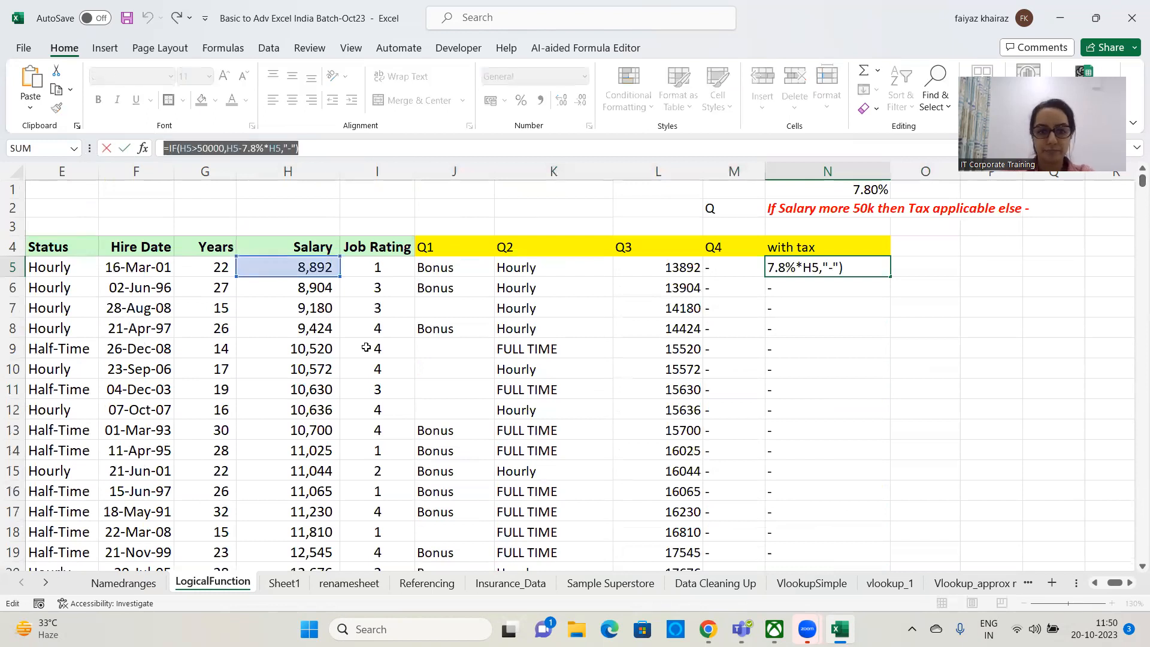
pyautogui.click(845, 473)
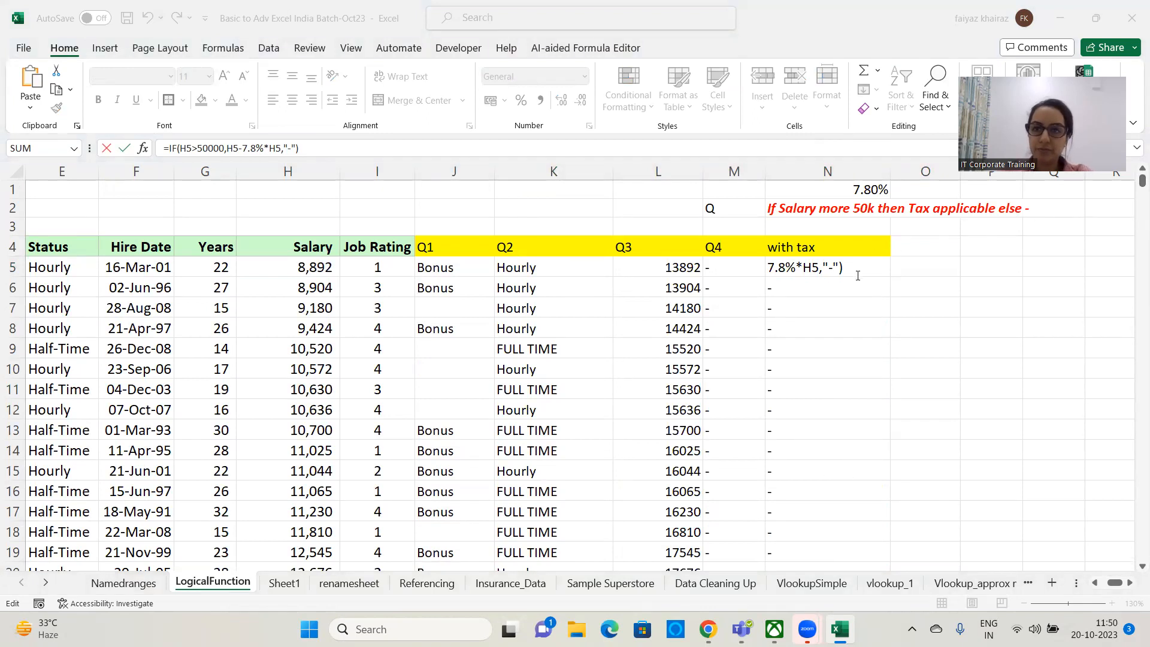
pyautogui.click(845, 310)
pyautogui.press('Escape')
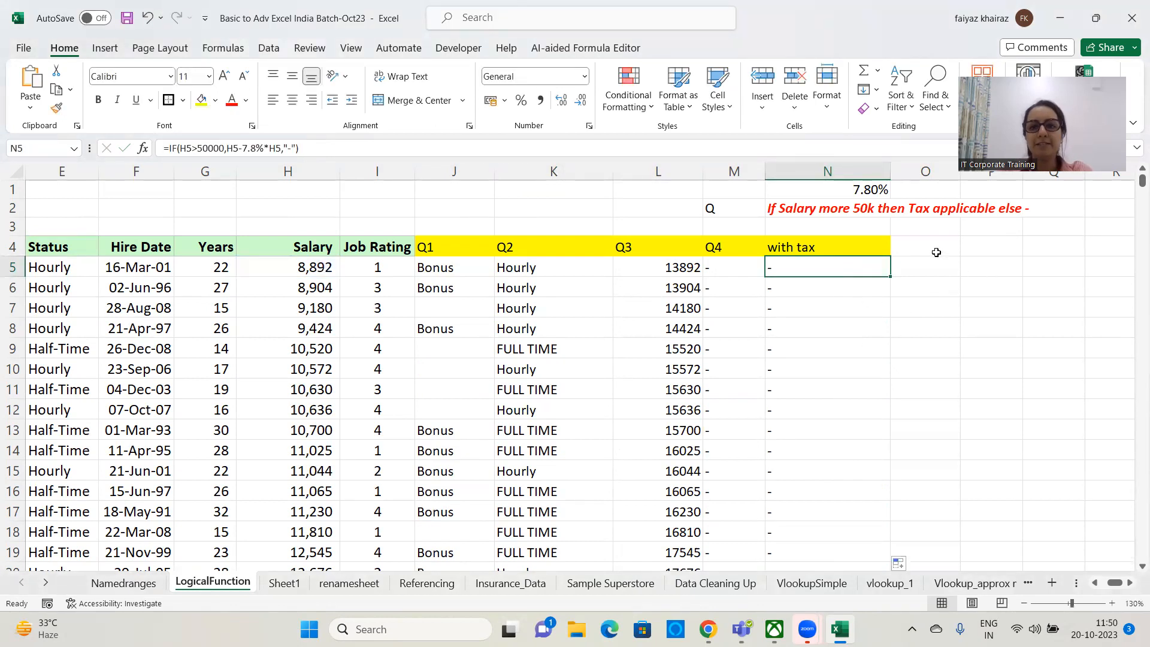
# Step: Enter the header "Bonus 5.4% added to Salary Less than 30k" in O4
pyautogui.click(932, 247)
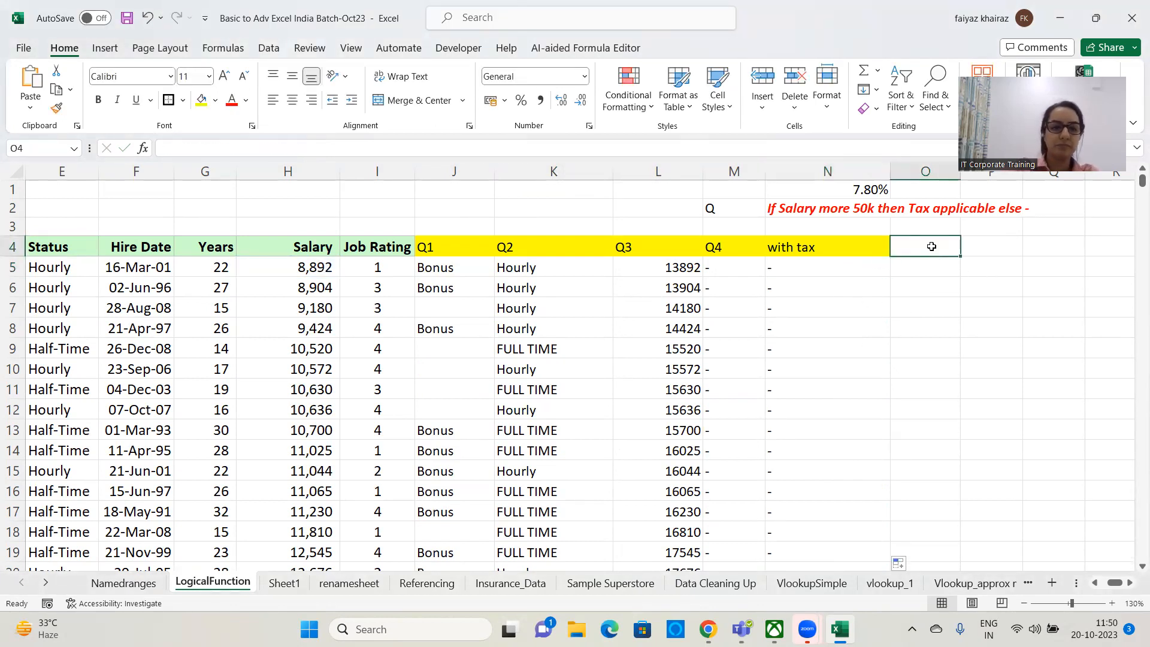
pyautogui.write('Bonus')
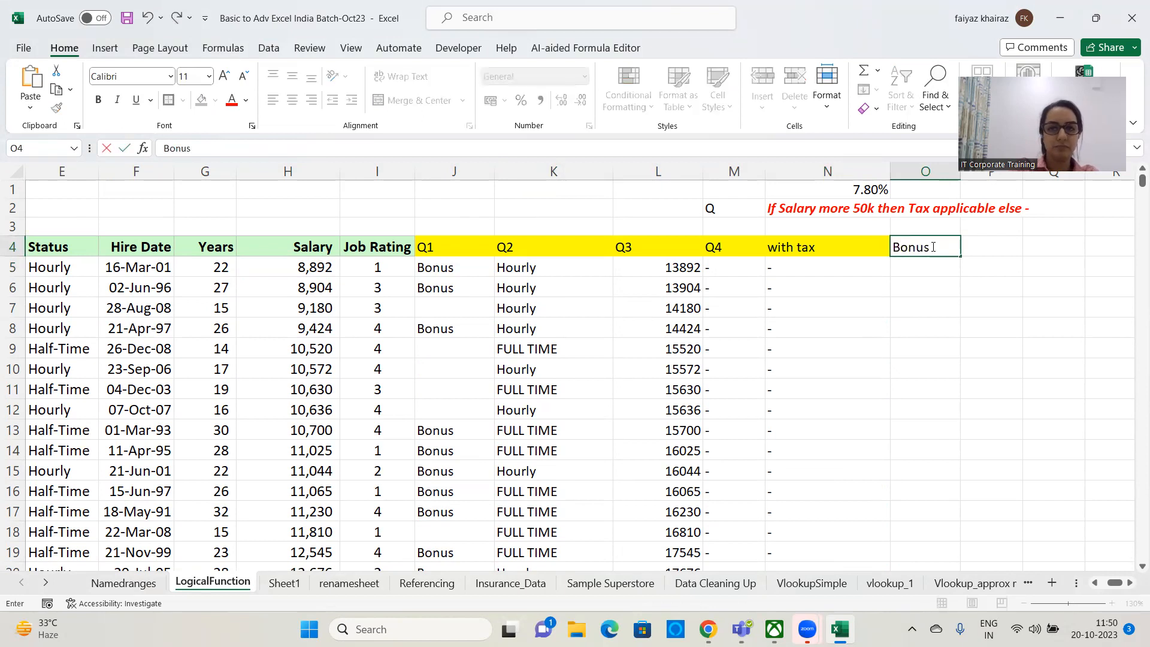
pyautogui.write(' 5.4% ad')
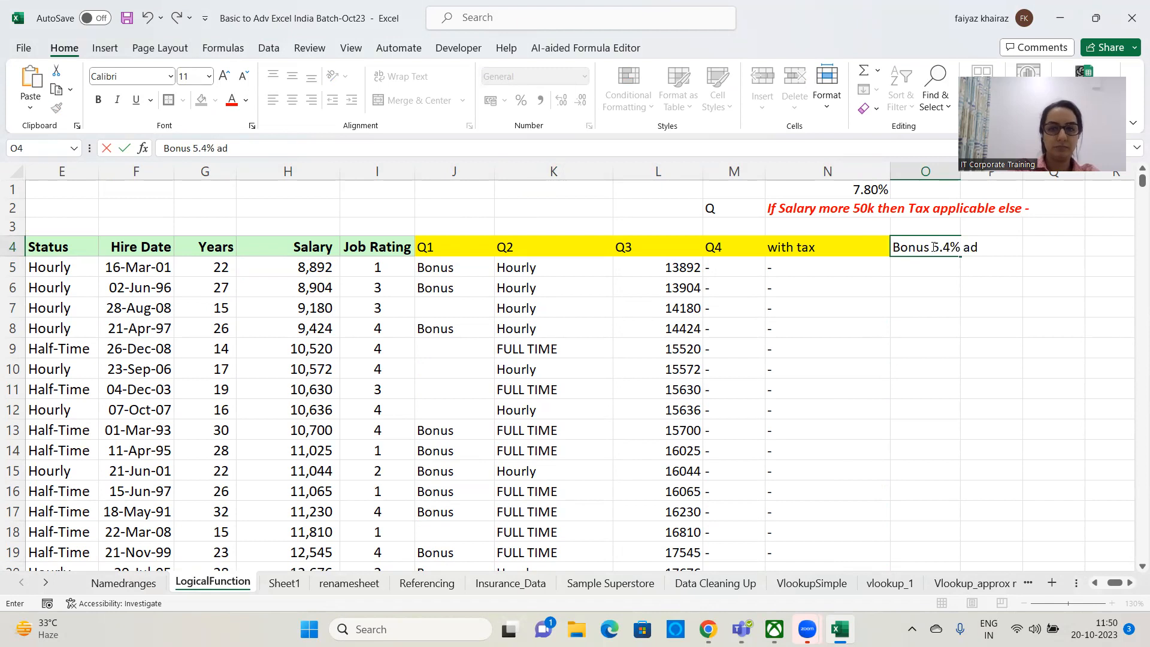
pyautogui.write('ded to Sal')
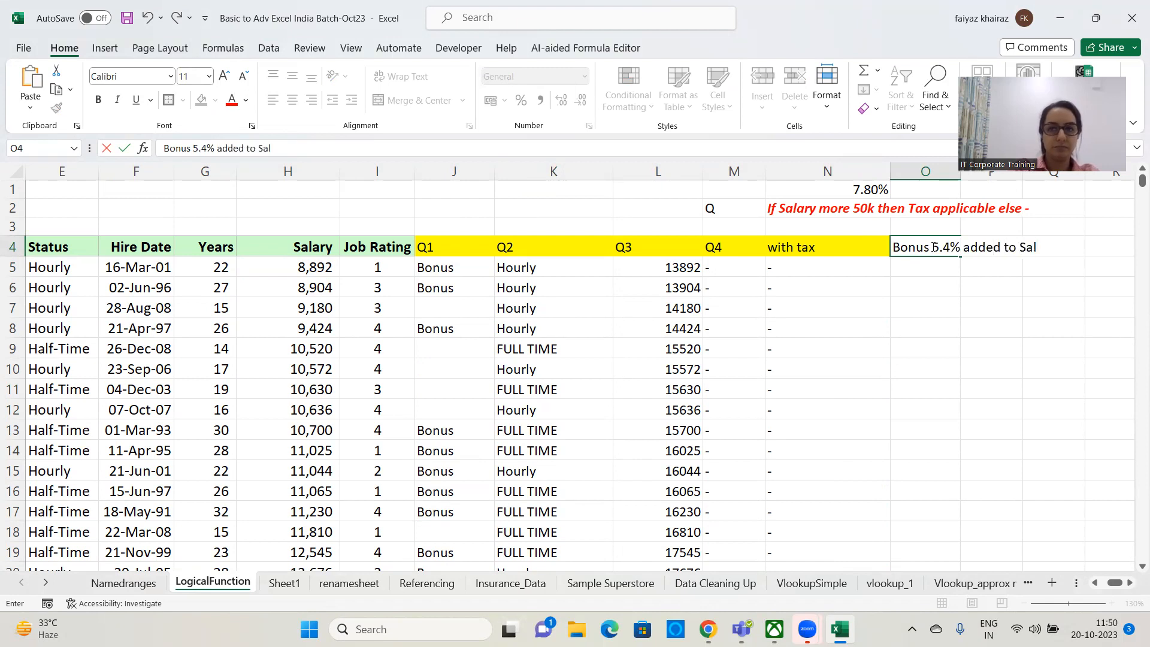
pyautogui.write('ary ')
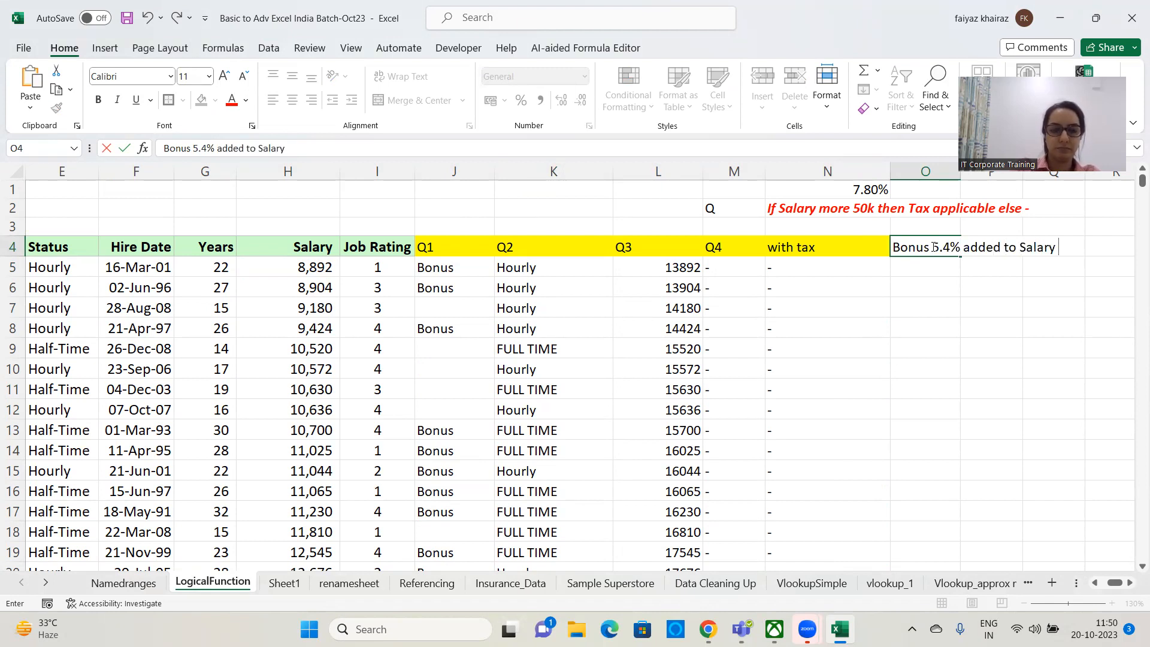
pyautogui.write('Less than 230k')
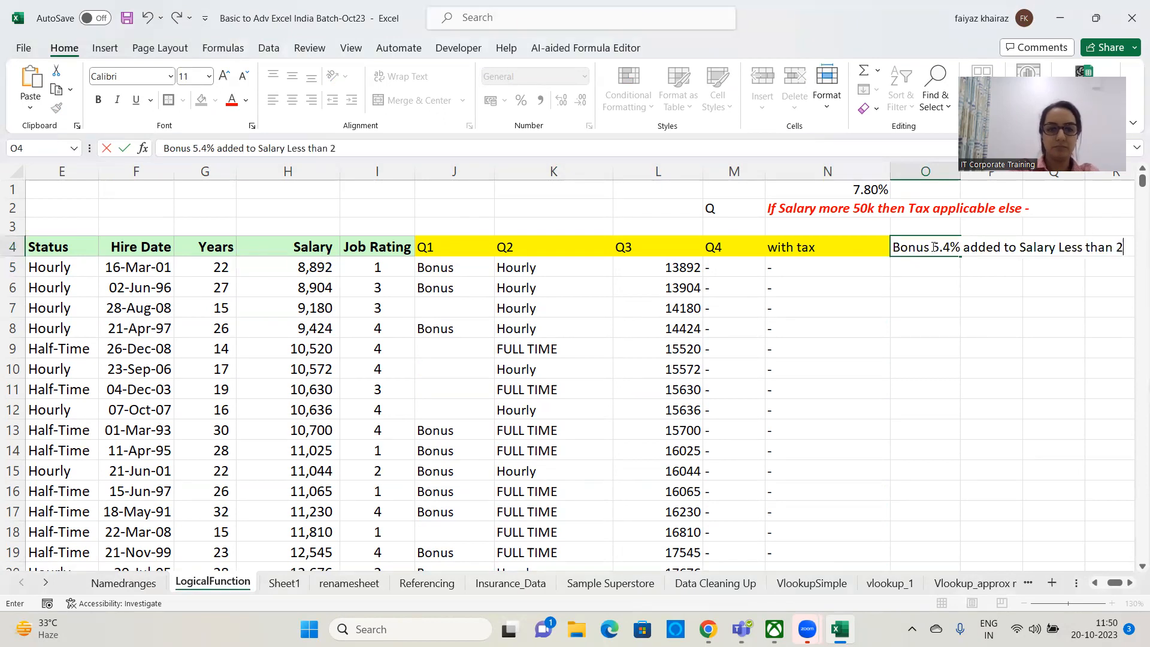
pyautogui.press('BackSpace')
pyautogui.press('BackSpace')
pyautogui.press('BackSpace')
pyautogui.press('BackSpace')
pyautogui.write('30k')
pyautogui.press('Return')
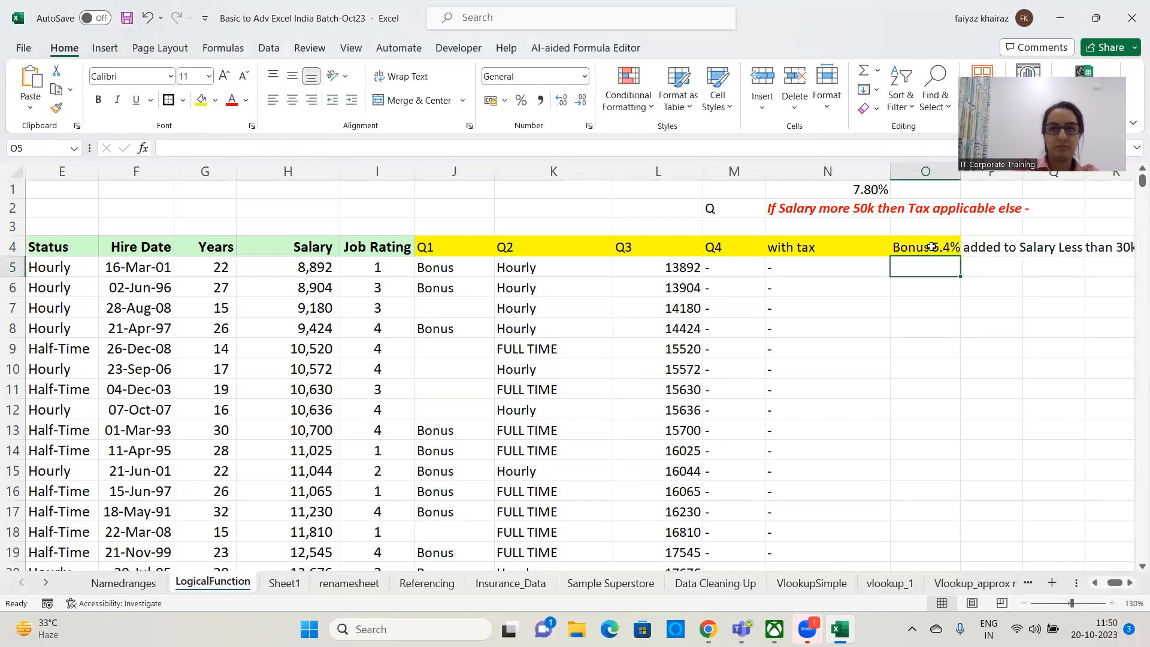
# Step: Autofit column O to the width of its header text
pyautogui.doubleClick(961, 172)
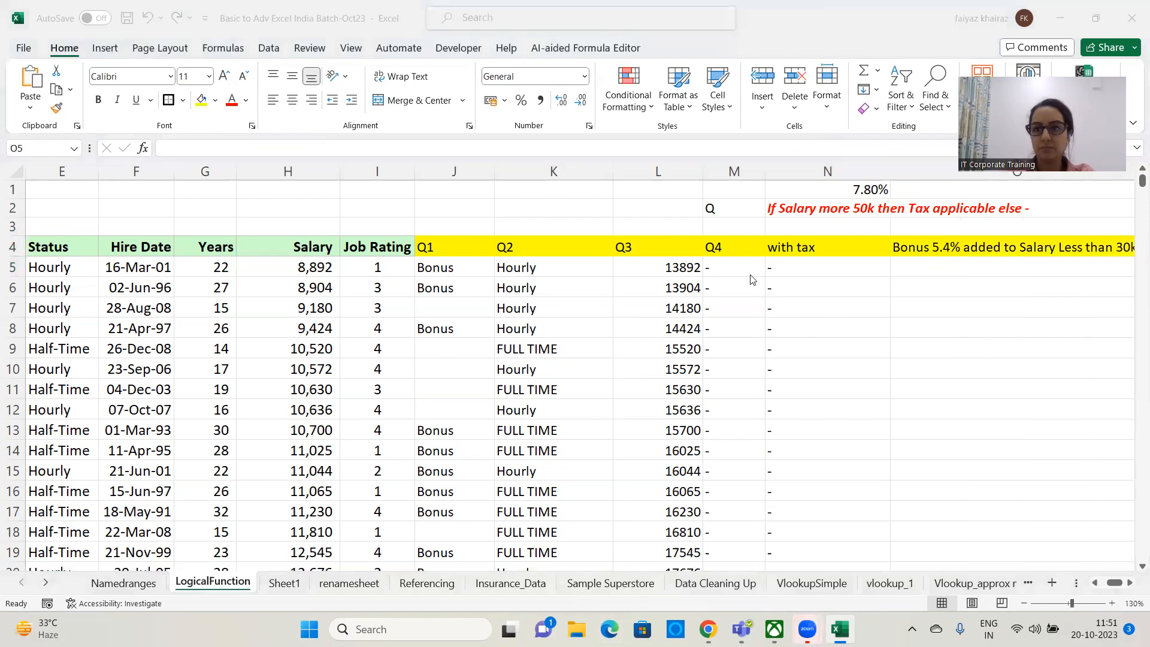
pyautogui.click(1130, 582)
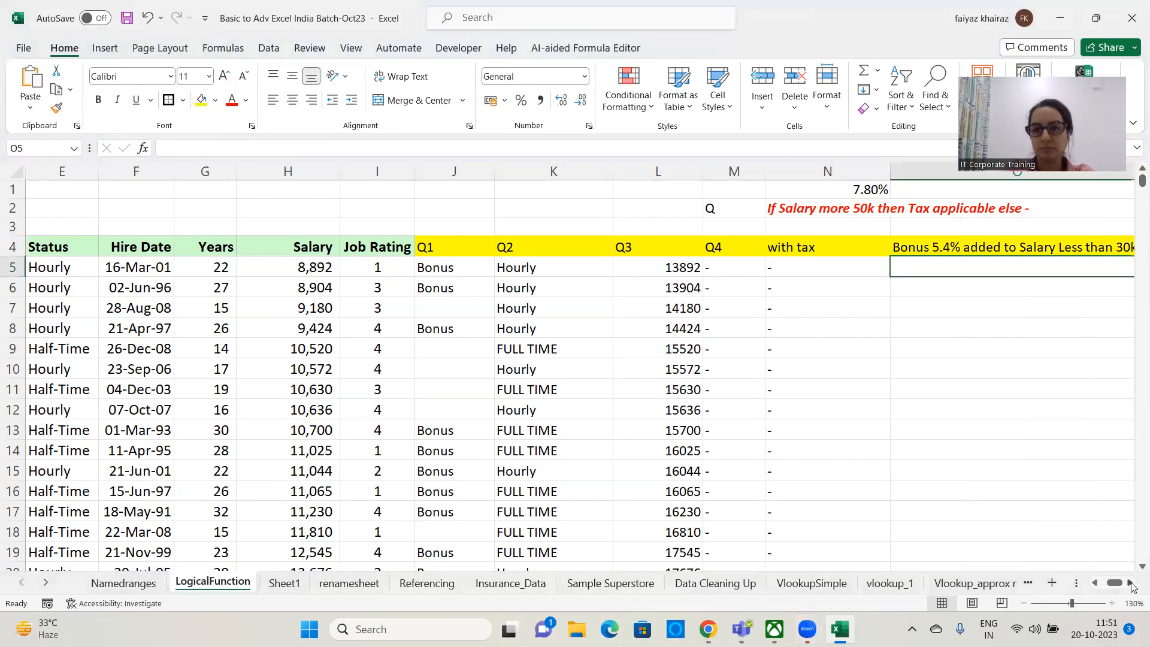
pyautogui.click(1130, 583)
pyautogui.click(1130, 583)
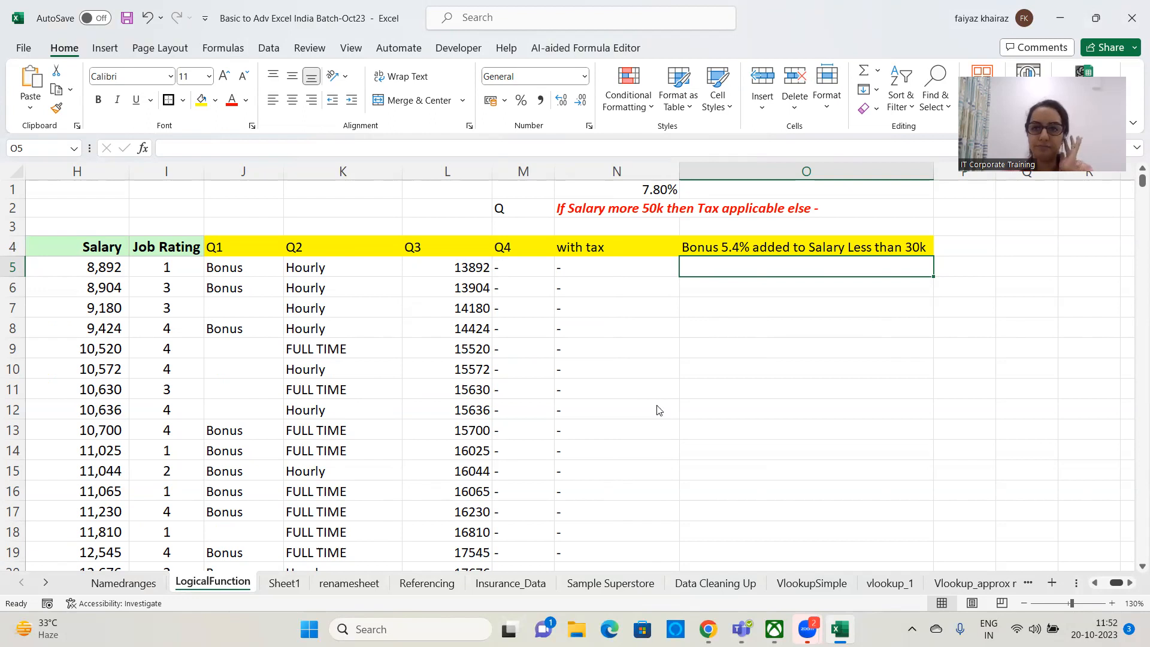
pyautogui.click(1138, 265)
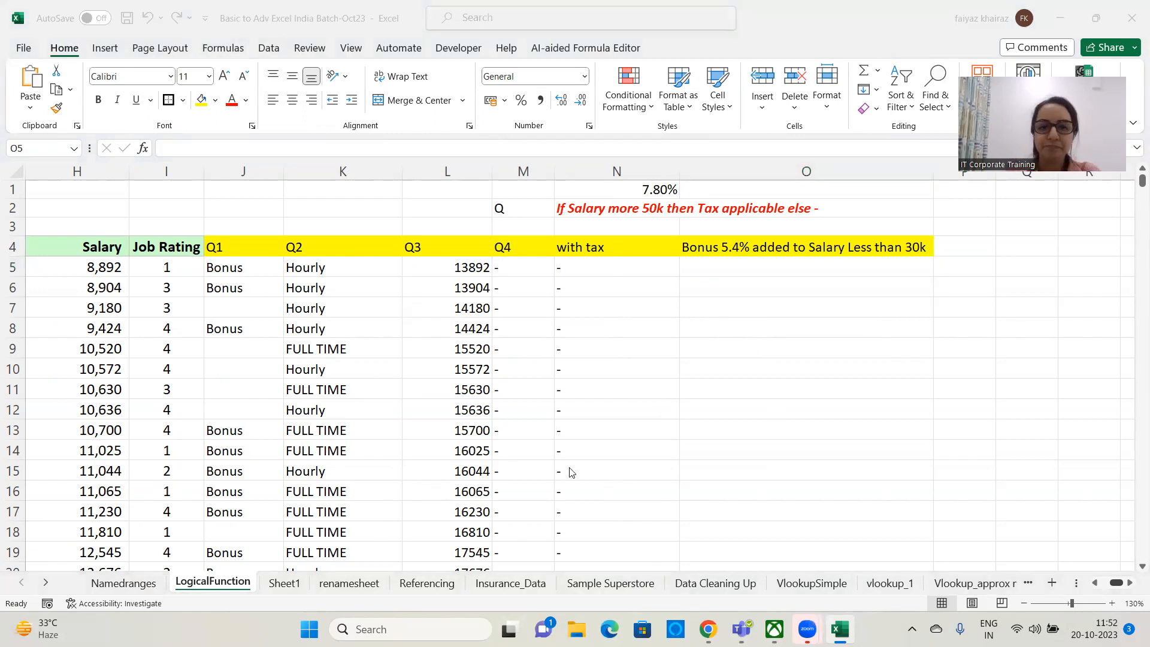
# Step: Start an IF formula in O5 that tests whether the salary in H5 is less than 30000
pyautogui.click(759, 270)
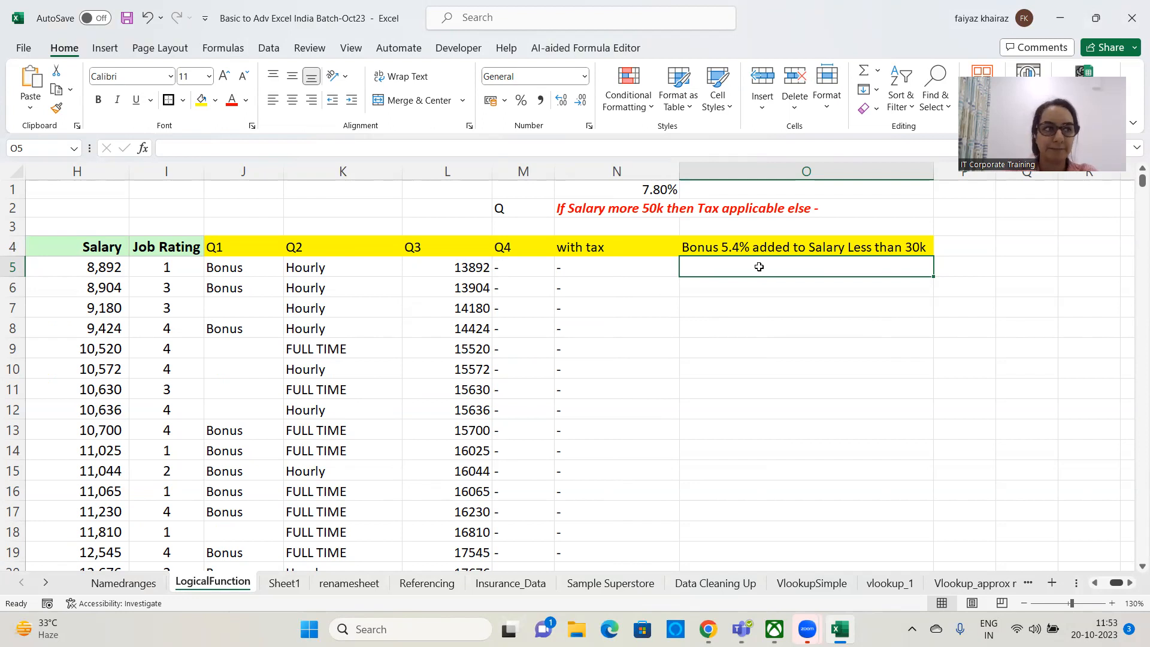
pyautogui.write('=')
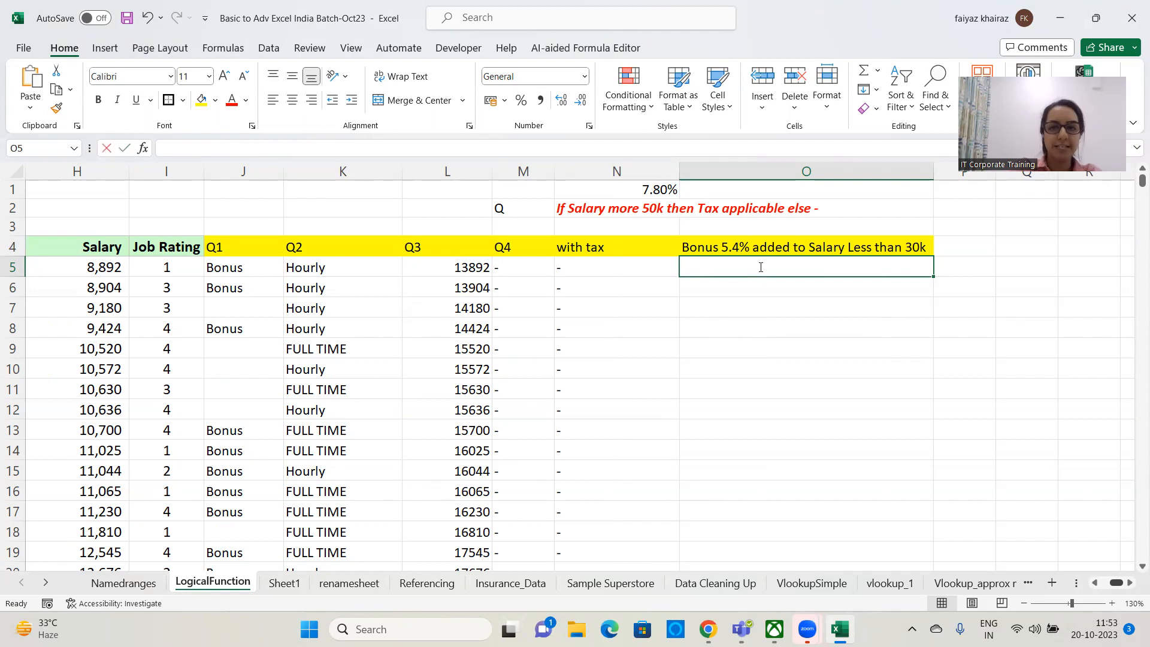
pyautogui.write('if(')
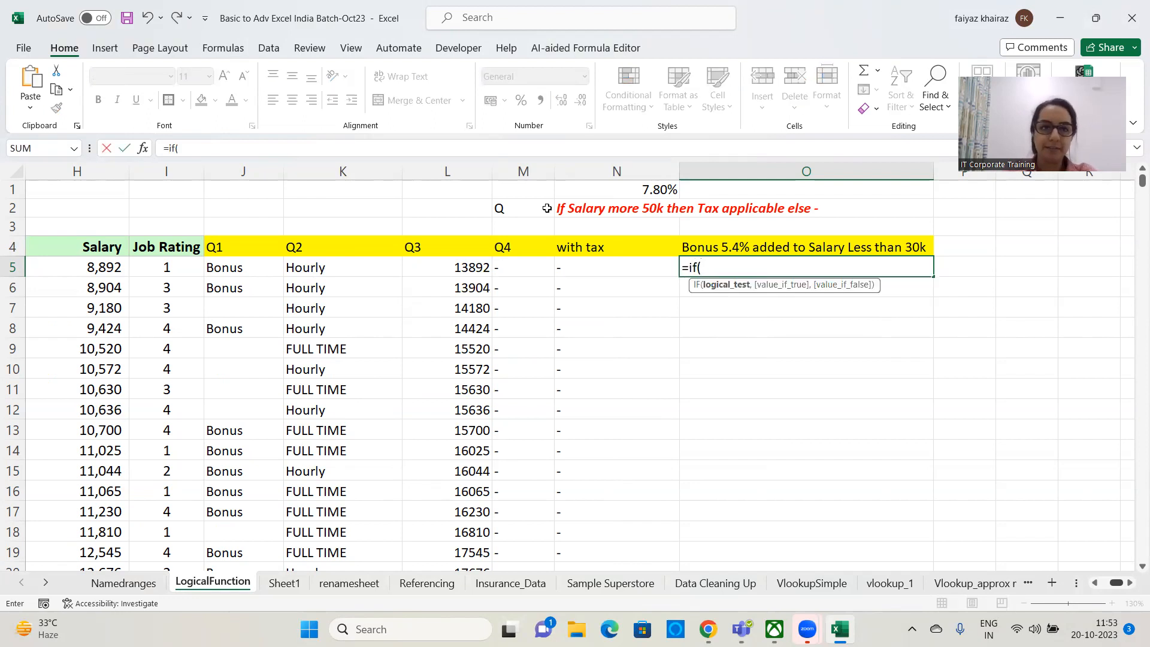
pyautogui.click(109, 271)
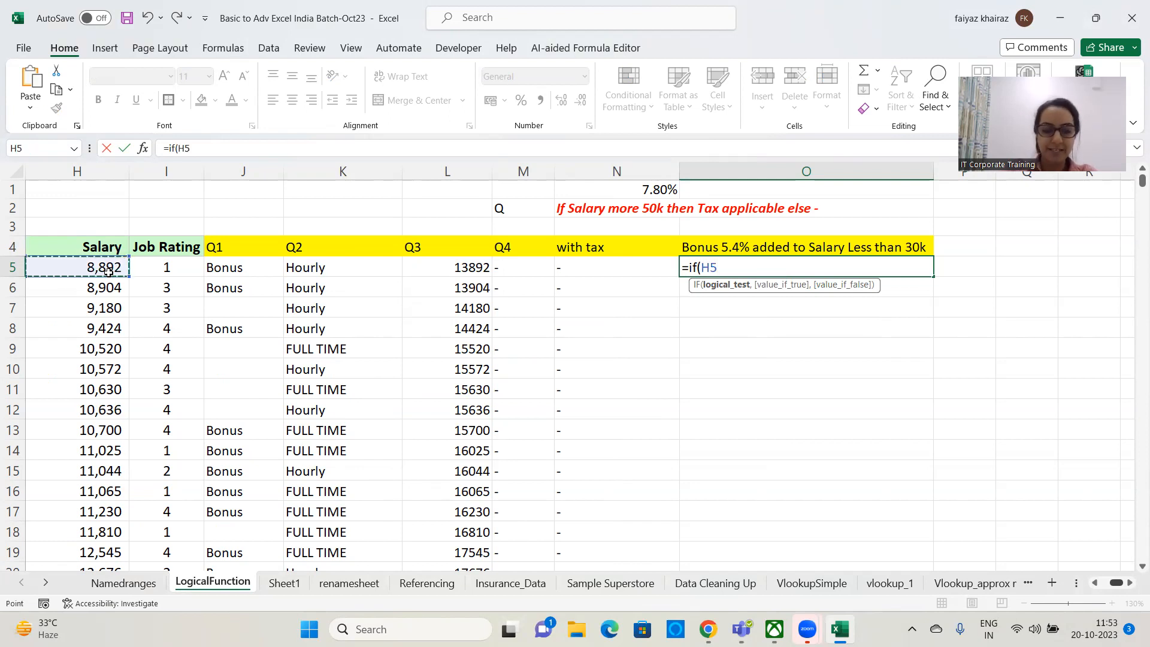
pyautogui.write('<')
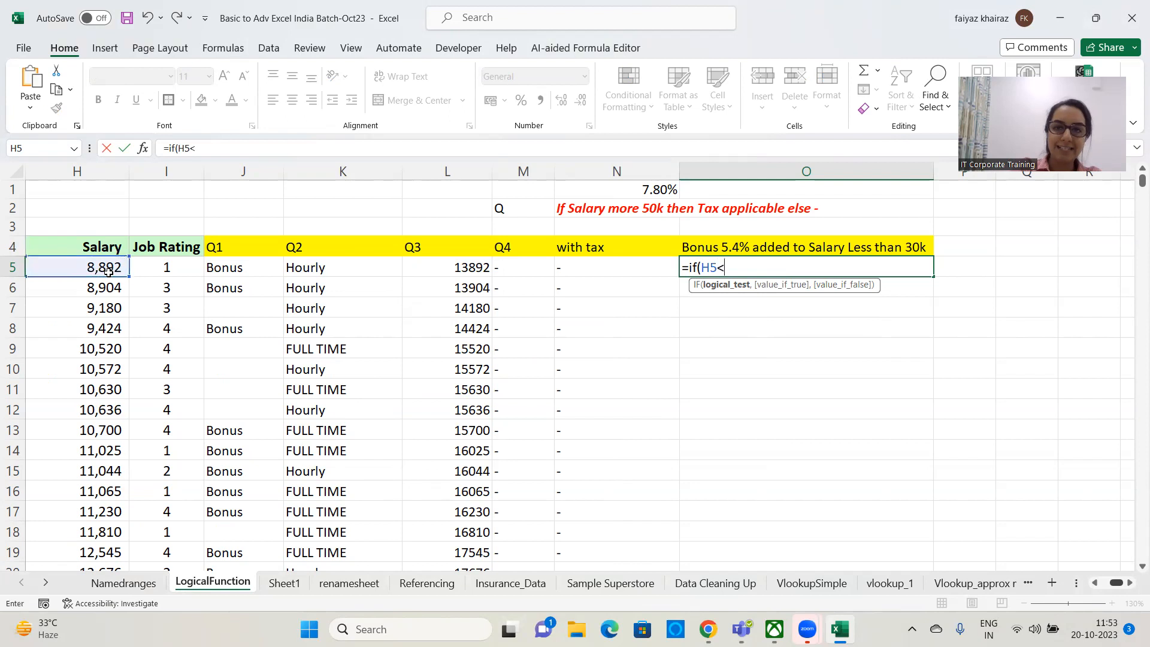
pyautogui.write('30000')
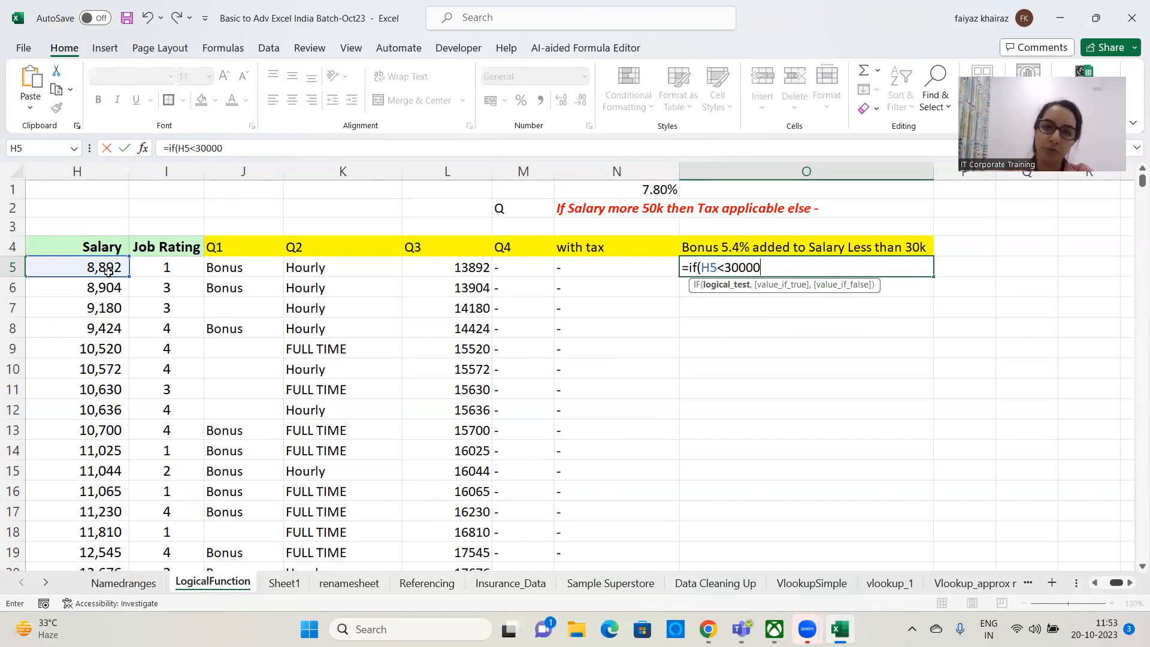
pyautogui.write(',')
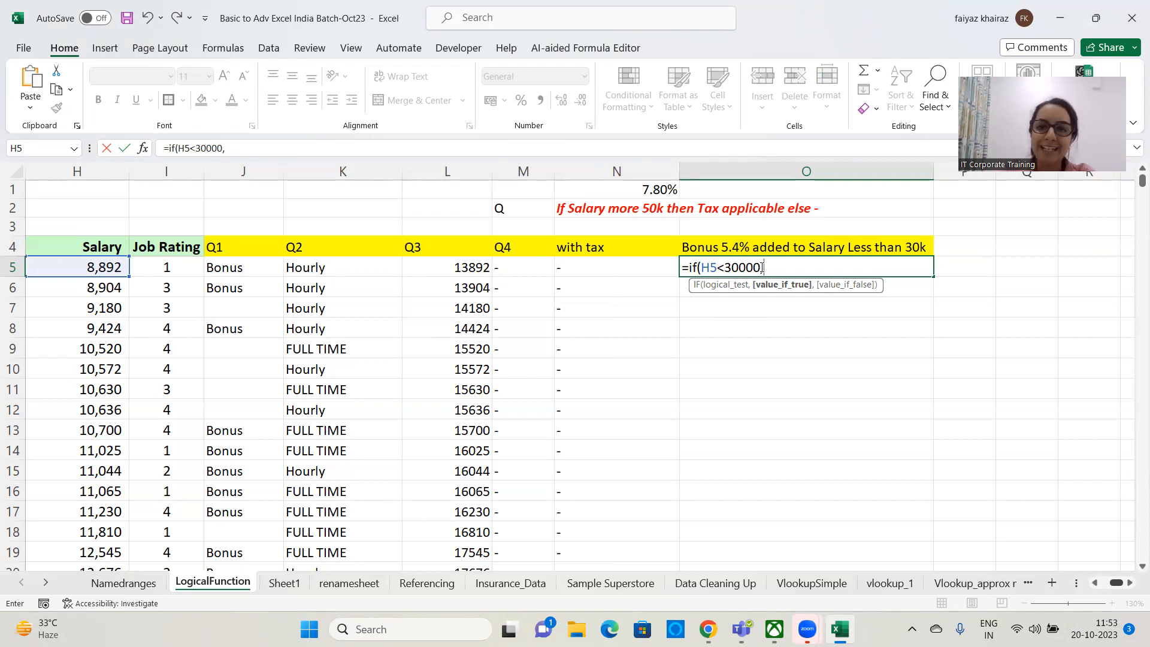
# Step: Complete the IF formula in O5 with H5+5.4%*H5 as the value if true and "Nil" as the value if false
pyautogui.click(82, 266)
pyautogui.write('+')
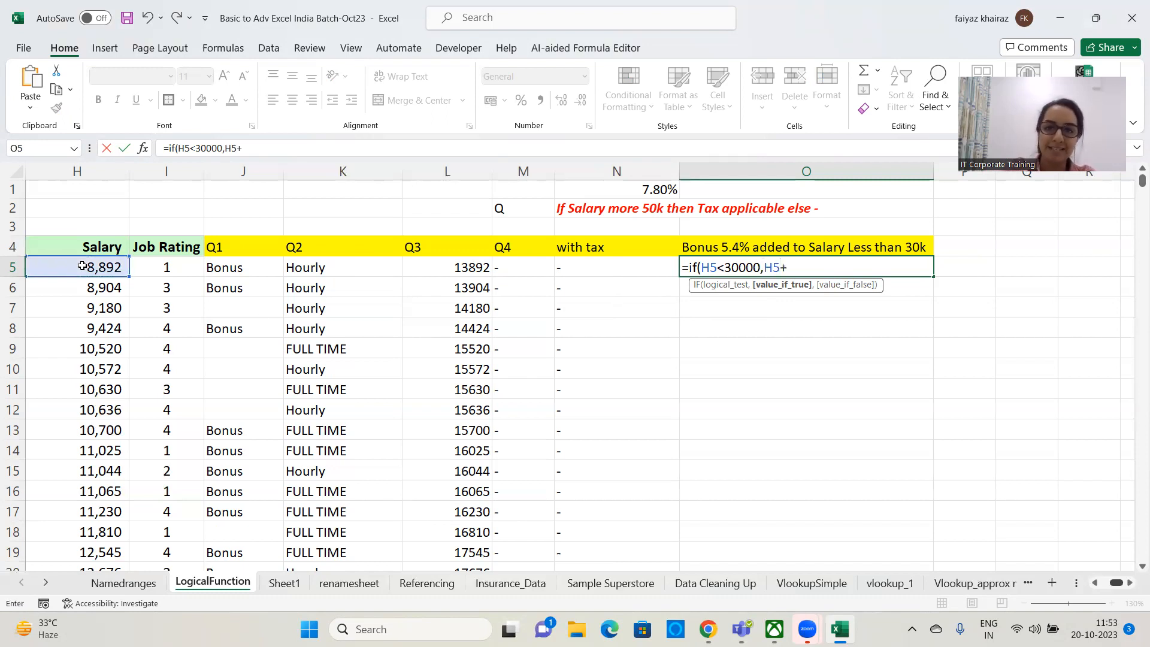
pyautogui.write('5.4%*')
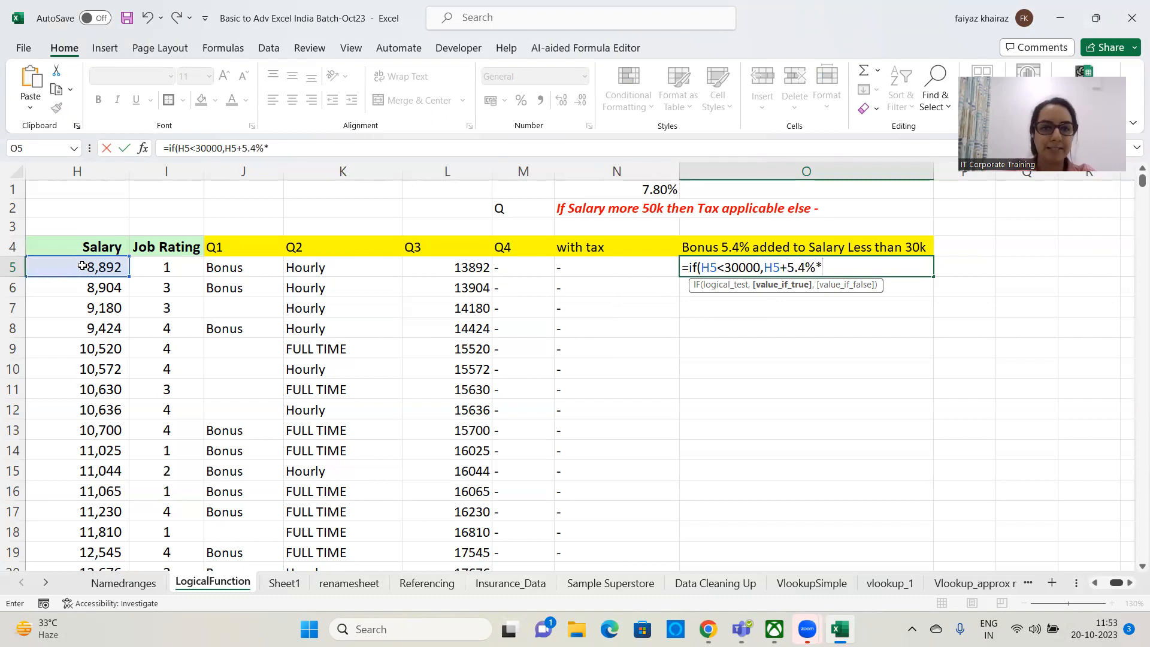
pyautogui.click(82, 266)
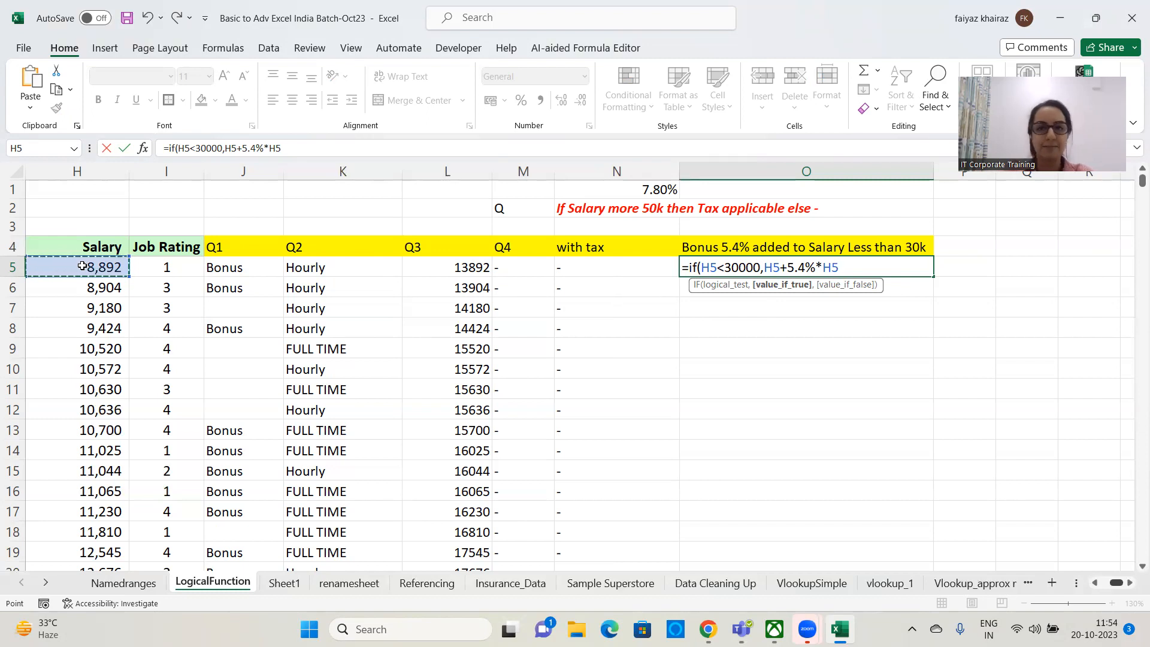
pyautogui.write(',')
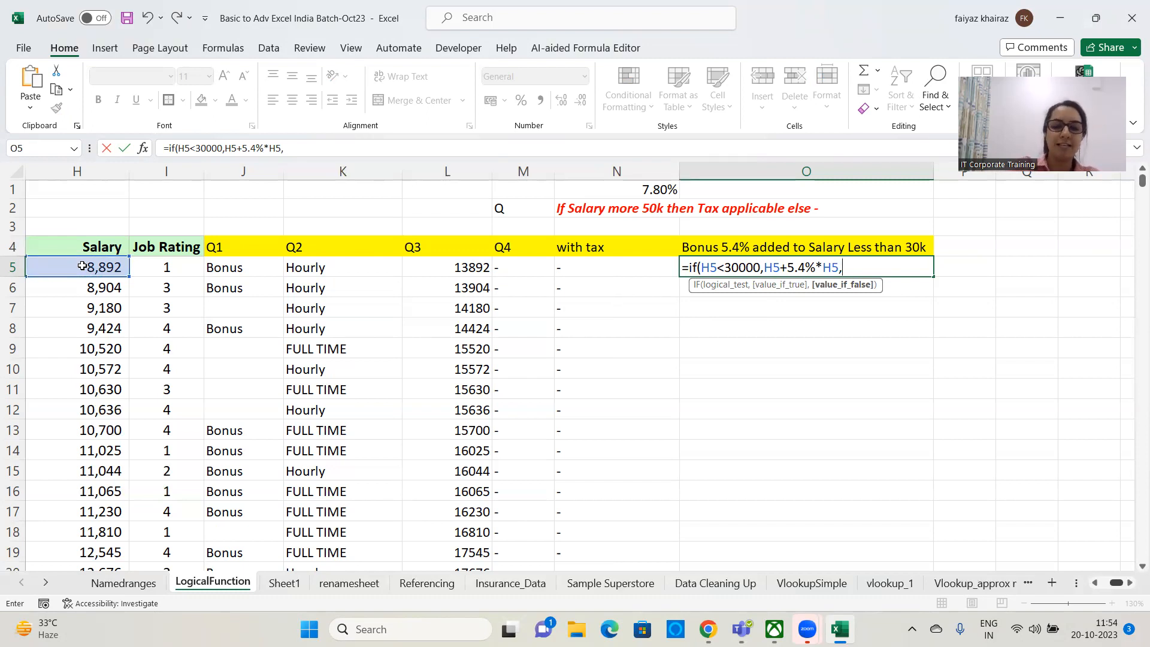
pyautogui.write('"Nil')
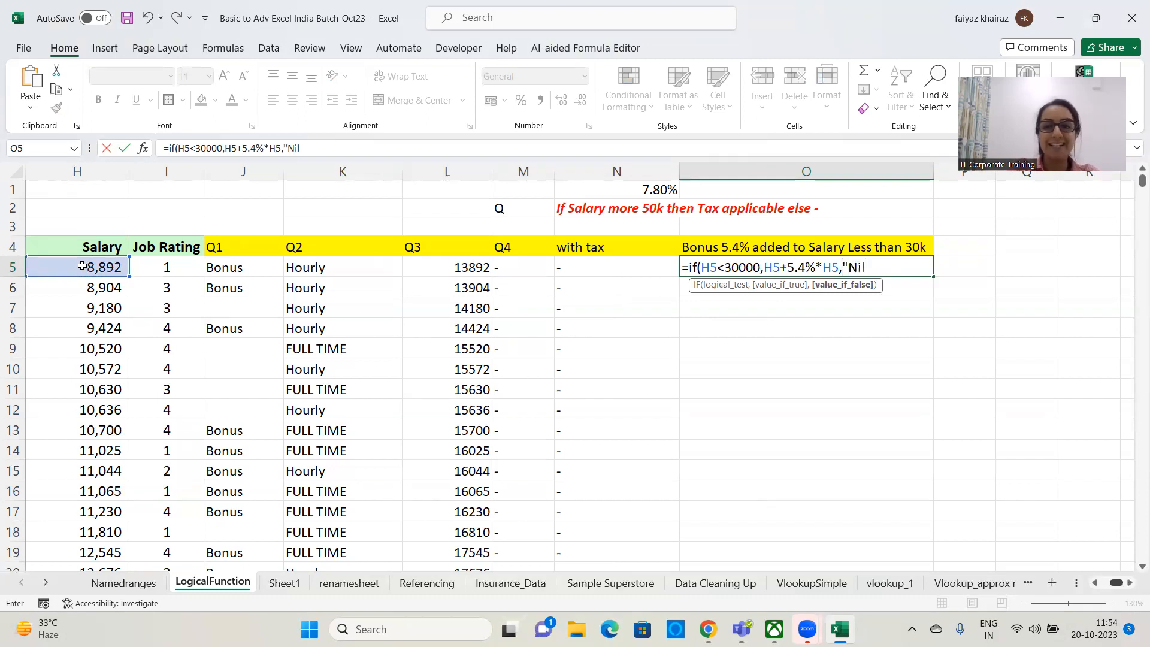
pyautogui.write('")')
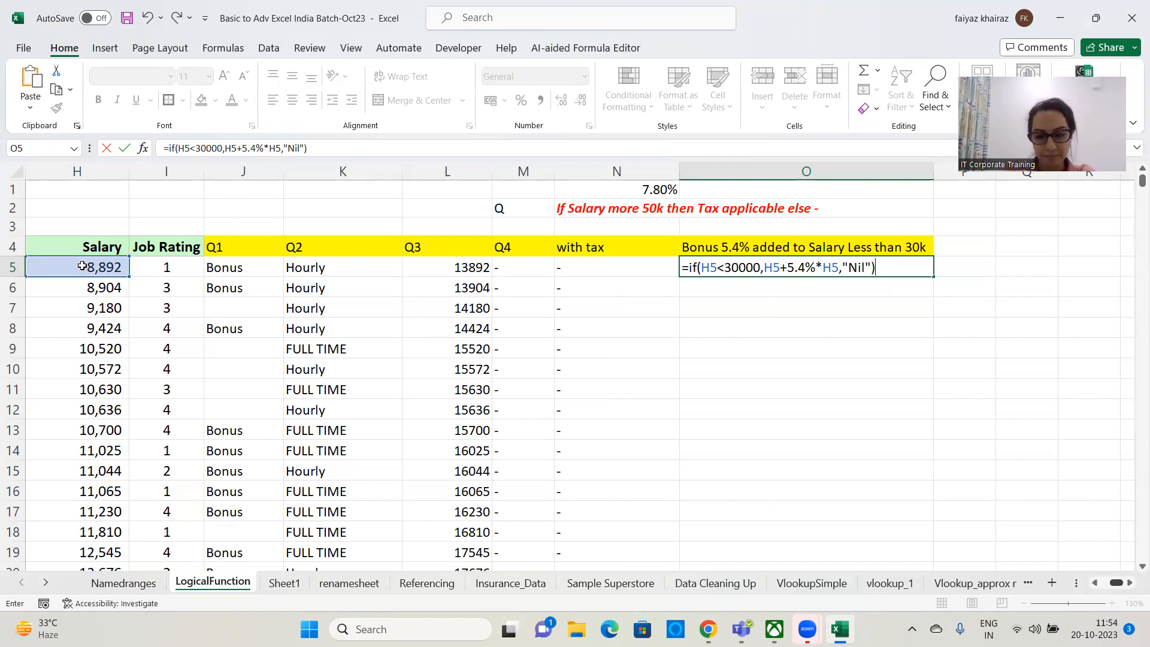
pyautogui.press('Return')
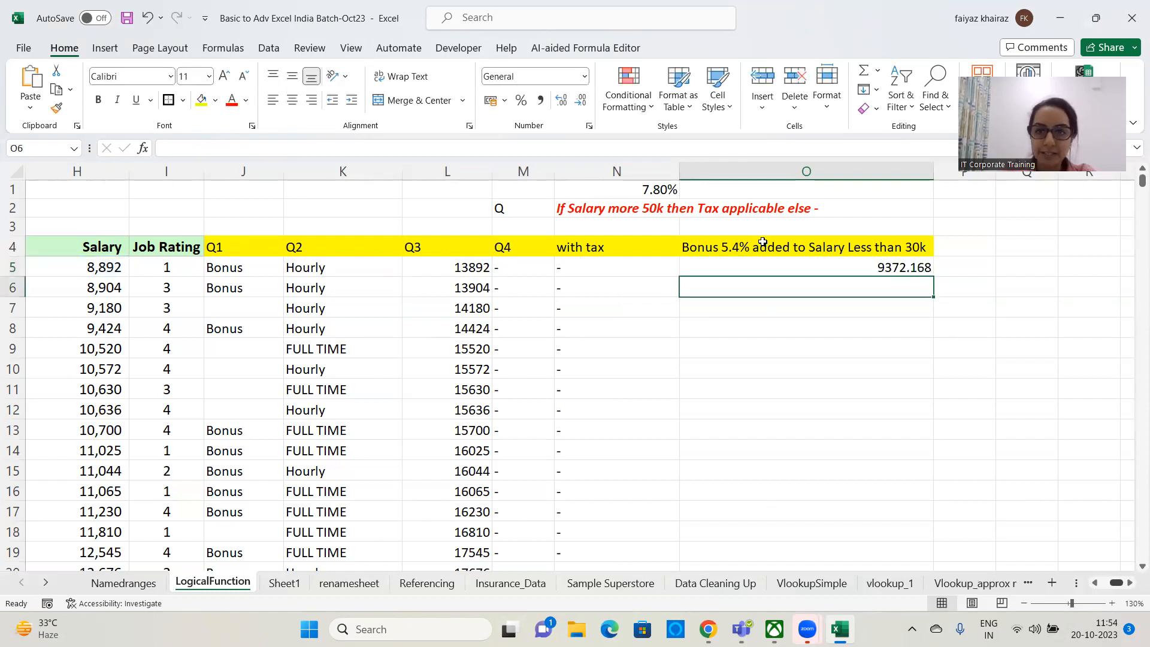
# Step: Fill the O5 bonus formula down column O to the last data row and check the filled results
pyautogui.click(763, 267)
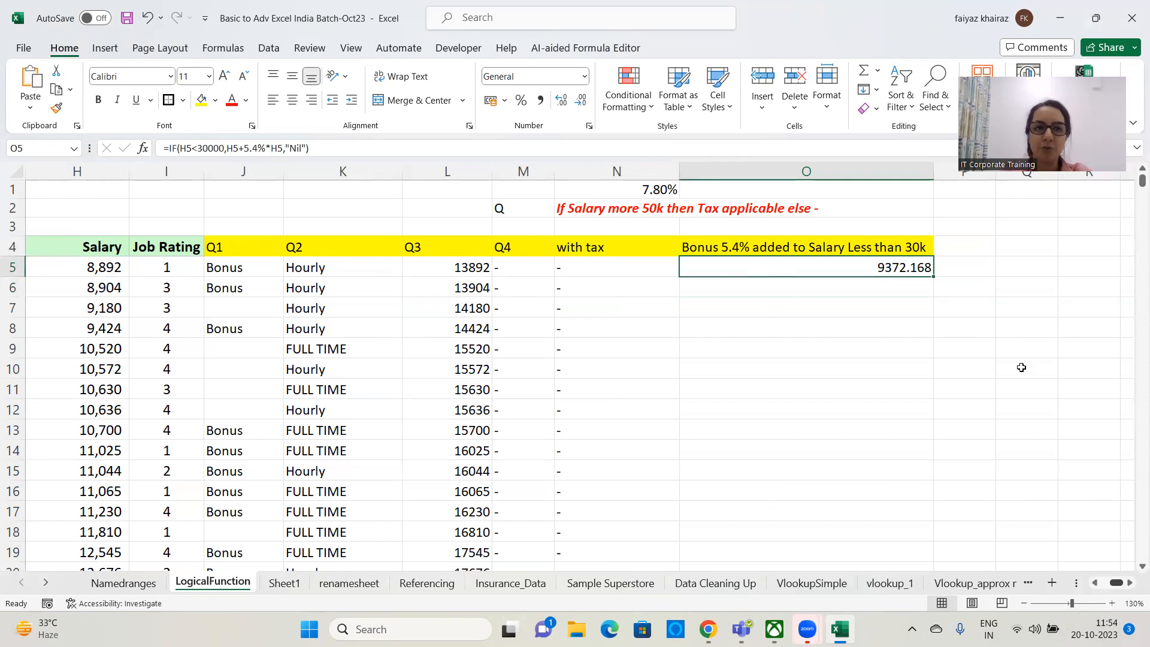
pyautogui.doubleClick(933, 274)
pyautogui.moveTo(1142, 181); pyautogui.dragTo(1134, 453)
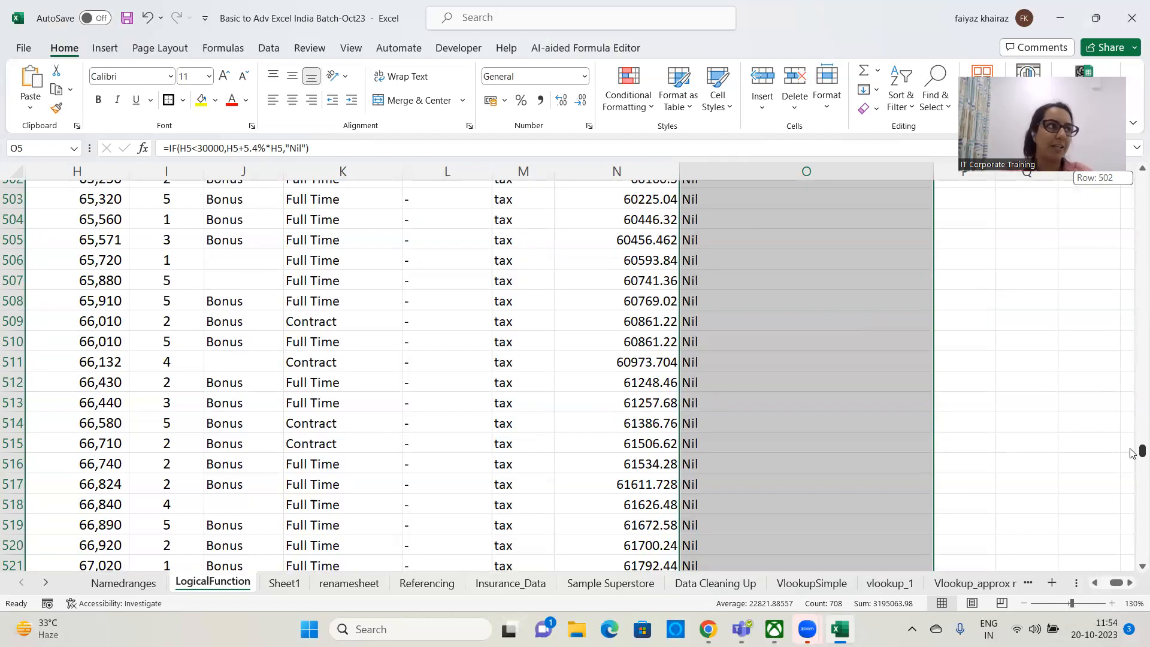
pyautogui.moveTo(1133, 454); pyautogui.dragTo(1133, 216)
# Step: Select the full text of the IF formula in O5 for review and exit editing without changes
pyautogui.click(849, 266)
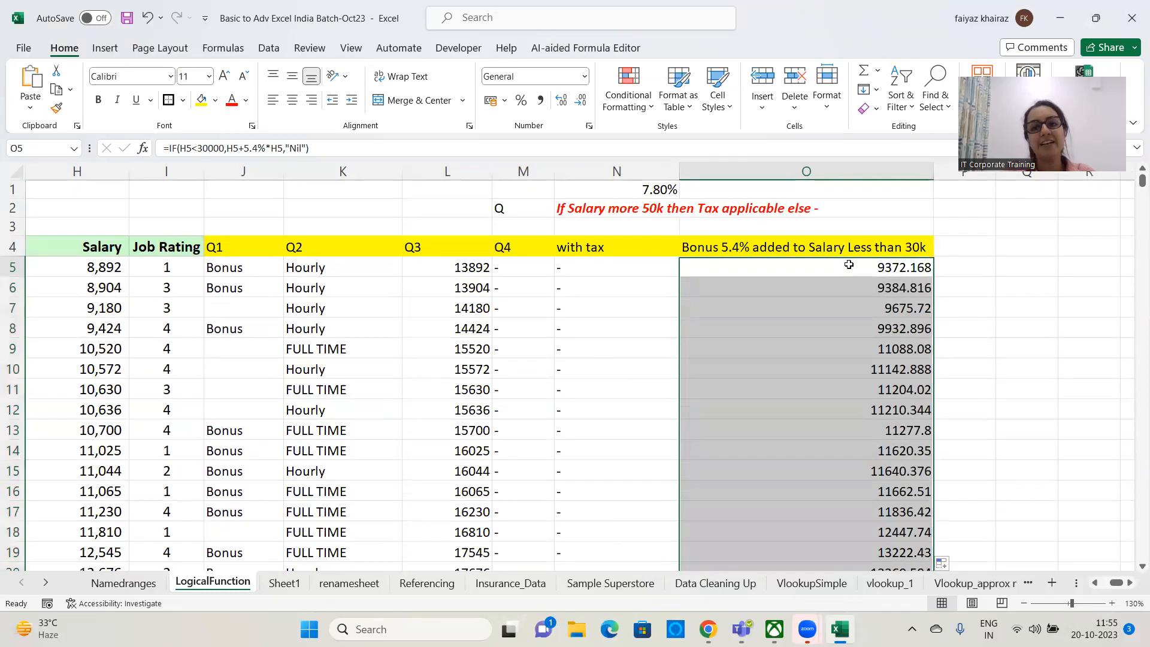
pyautogui.moveTo(338, 148); pyautogui.dragTo(70, 148)
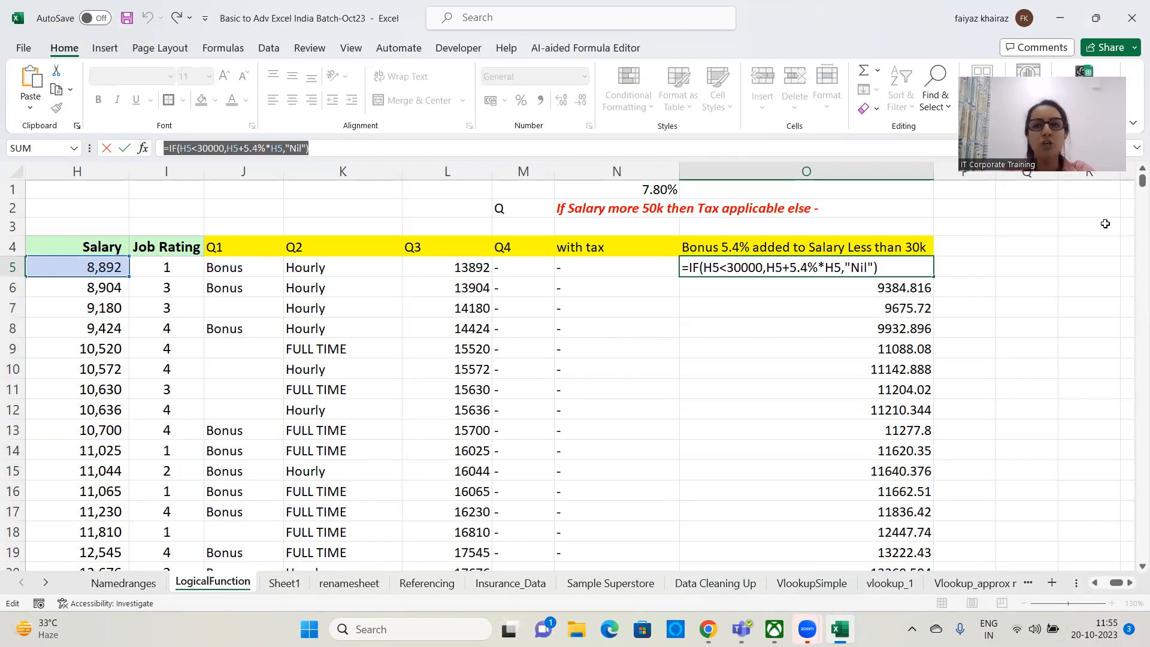
pyautogui.click(523, 581)
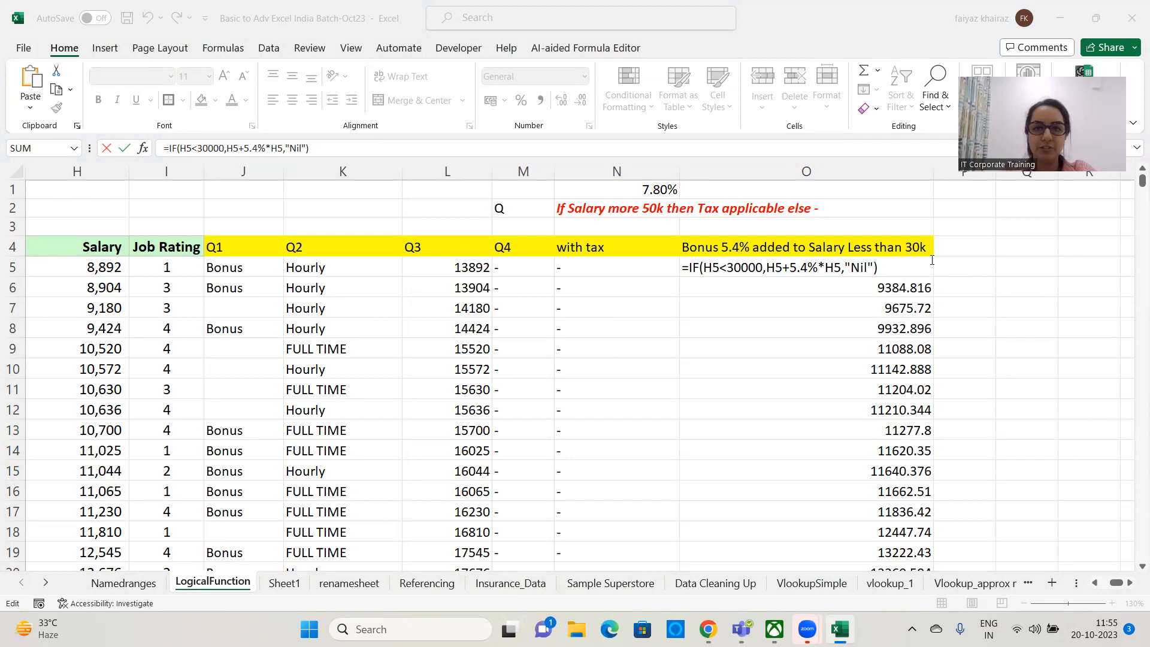
pyautogui.click(911, 267)
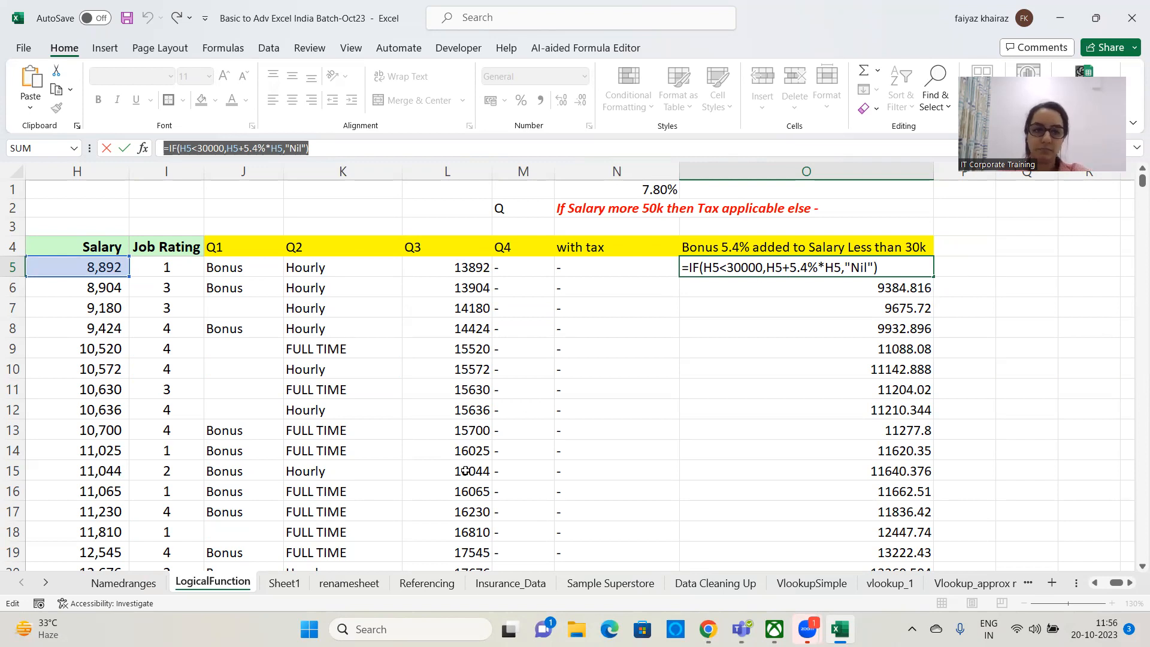
pyautogui.hotkey('alt', 'Tab')
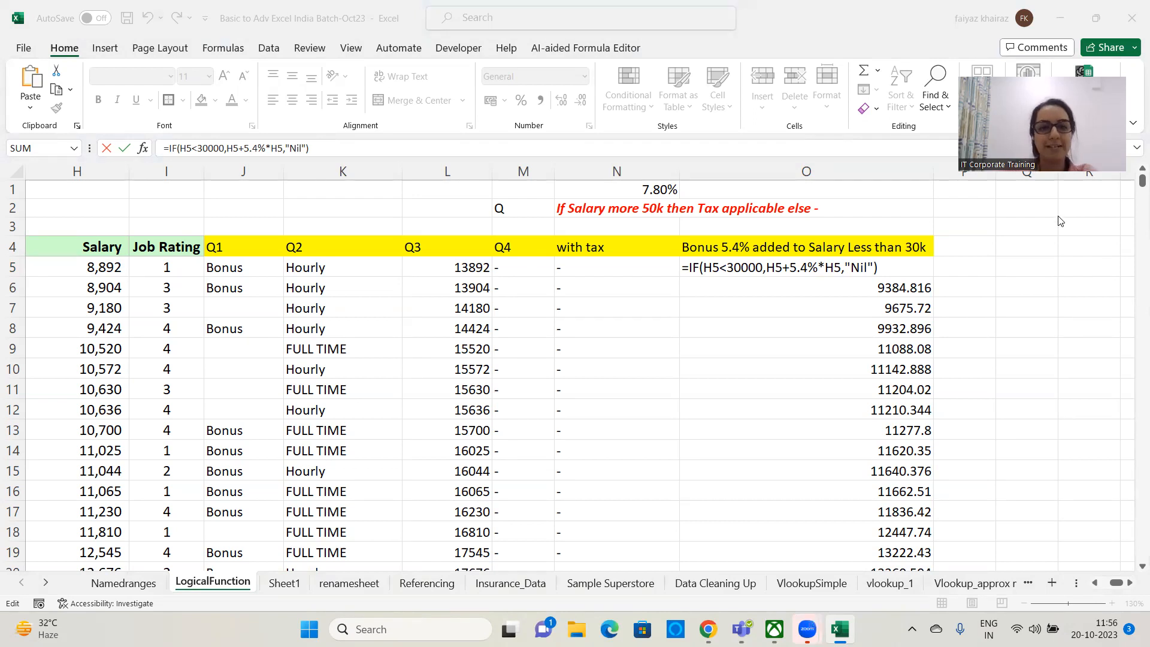
pyautogui.click(763, 331)
pyautogui.click(1032, 471)
pyautogui.press('Escape')
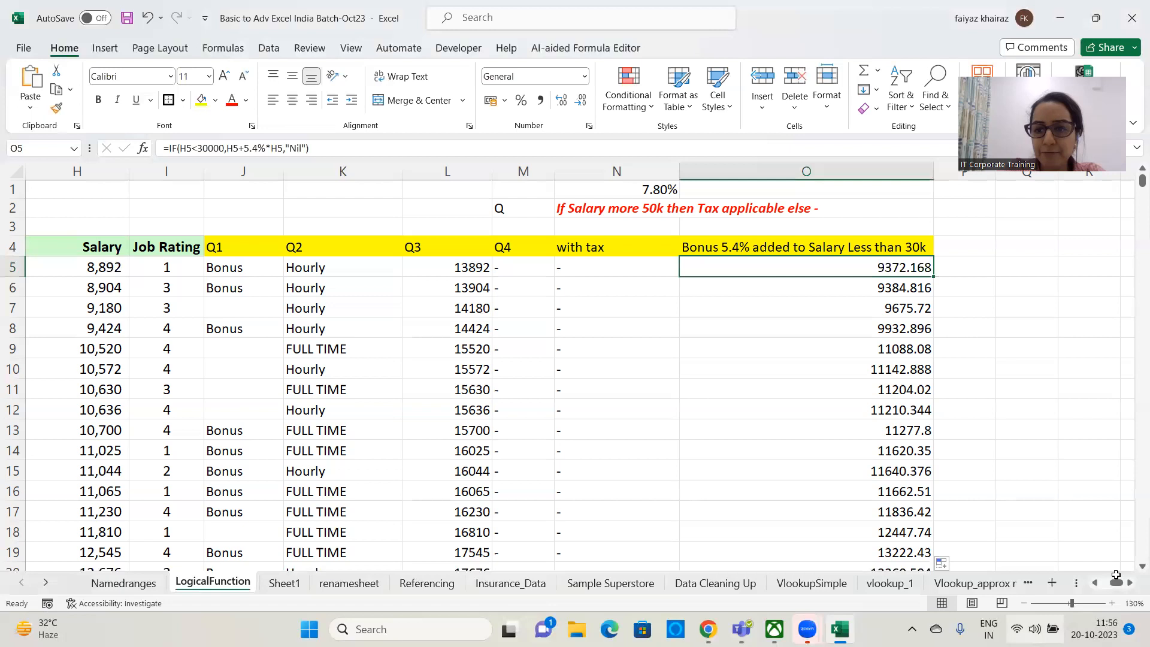
# Step: Set up an Equal To highlight rule with the value 22 for all data cells in the Years column, starting at G5
pyautogui.moveTo(1116, 583); pyautogui.dragTo(1105, 589)
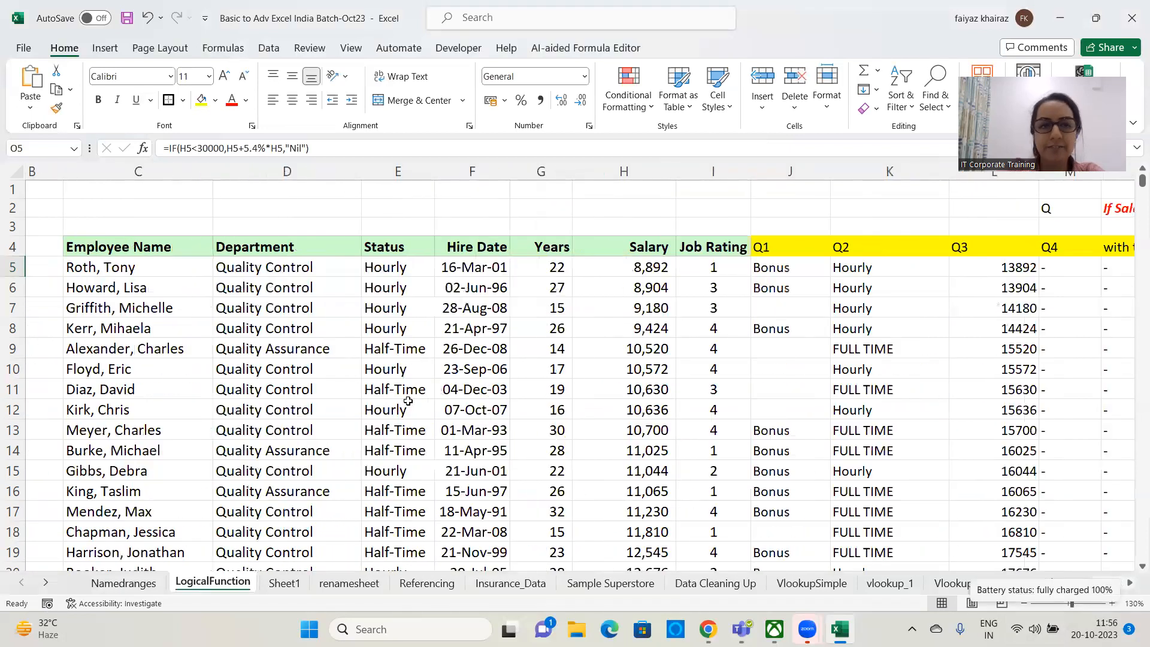
pyautogui.click(287, 389)
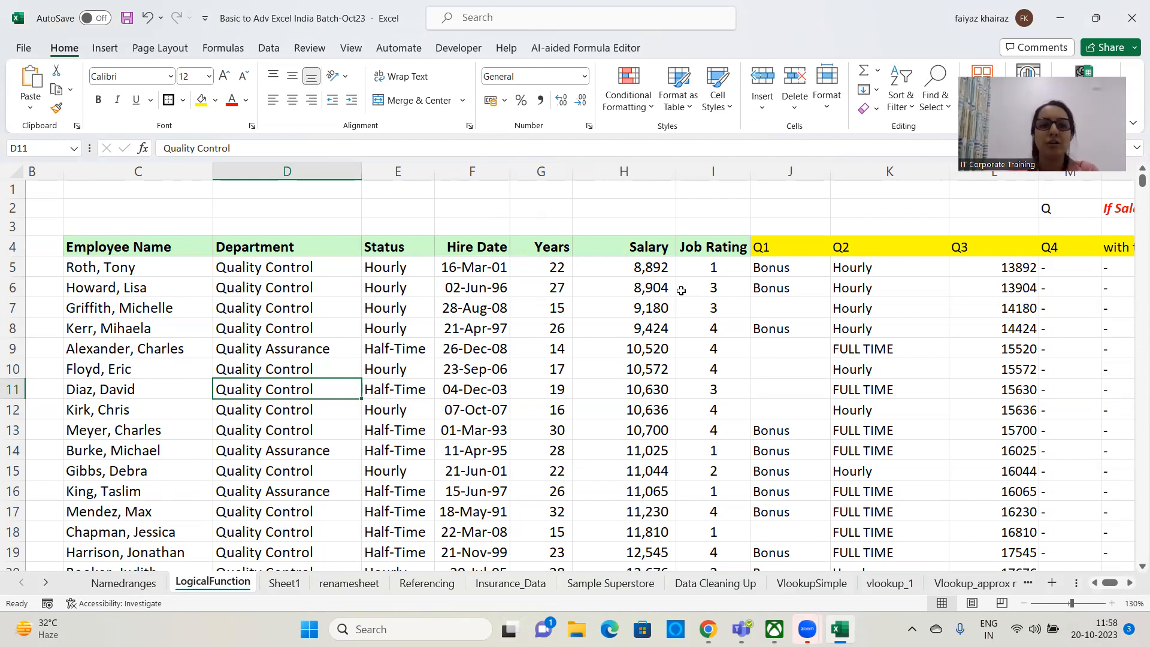
pyautogui.click(631, 333)
pyautogui.click(565, 261)
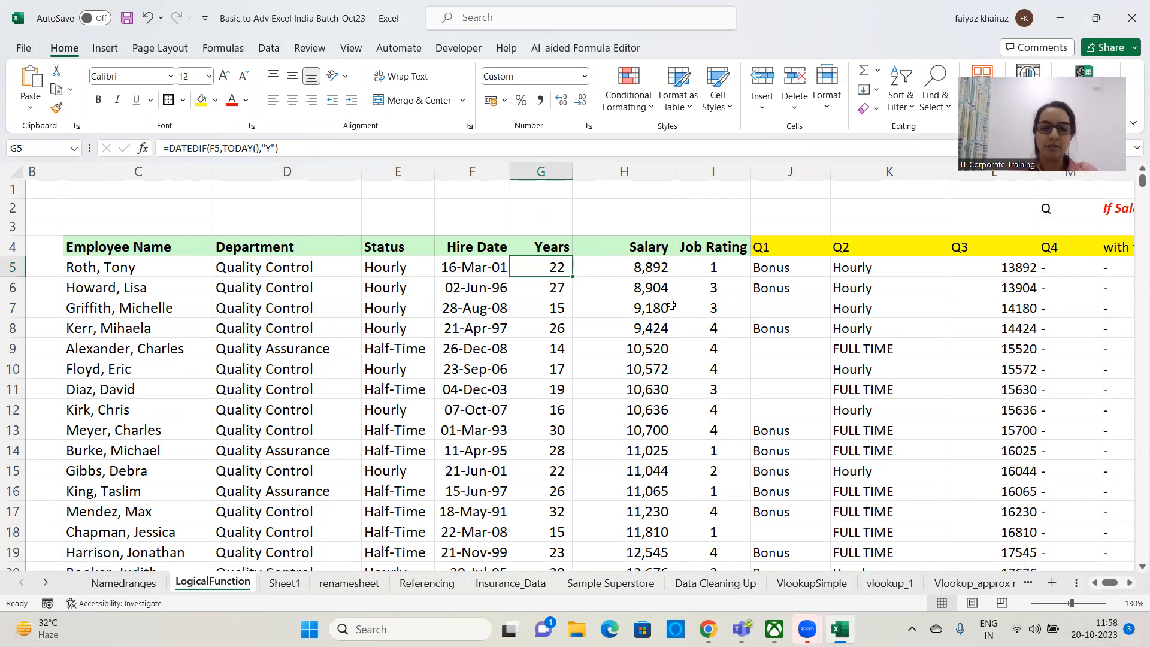
pyautogui.hotkey('ctrl', 'shift', 'Down')
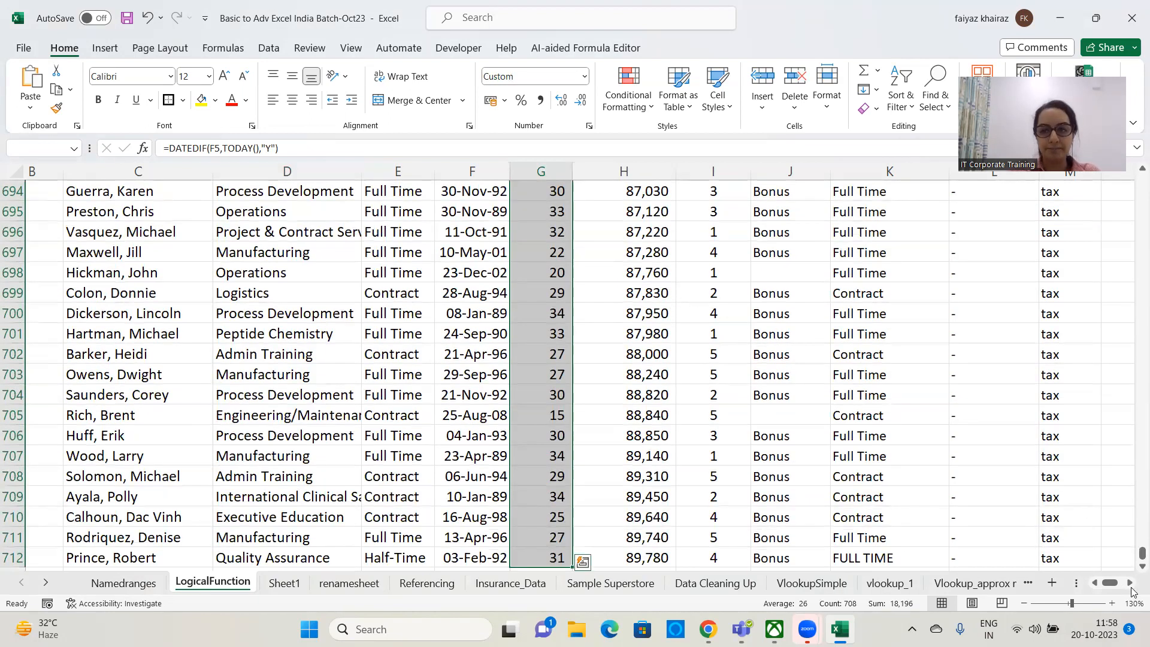
pyautogui.moveTo(1141, 557); pyautogui.dragTo(1135, 64)
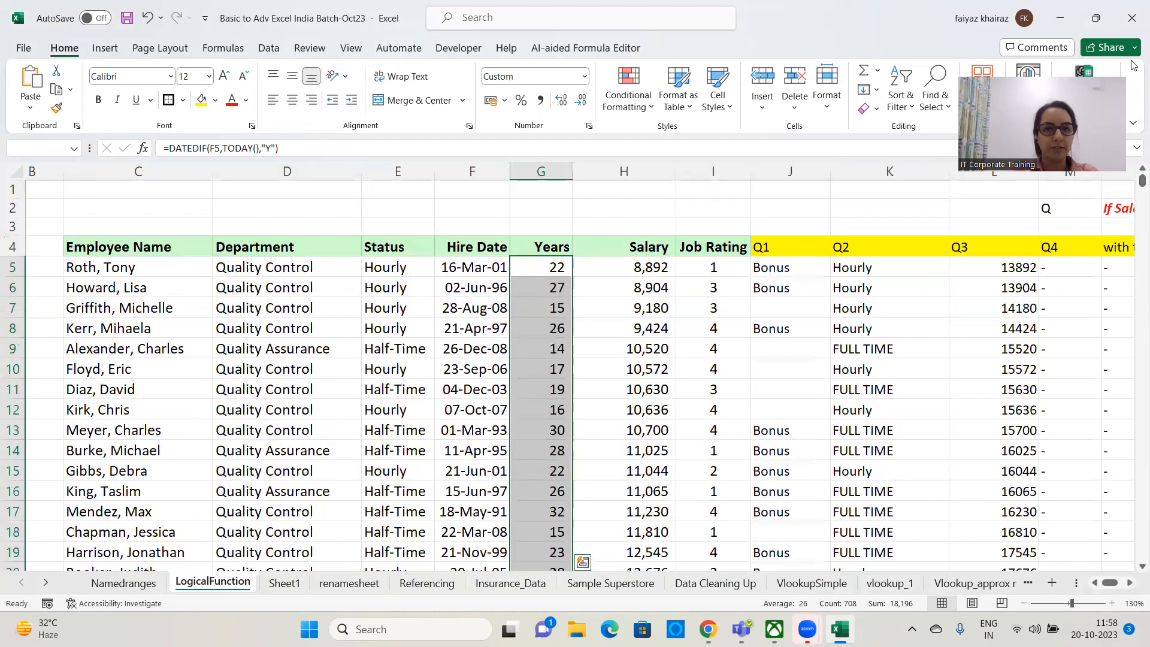
pyautogui.click(636, 113)
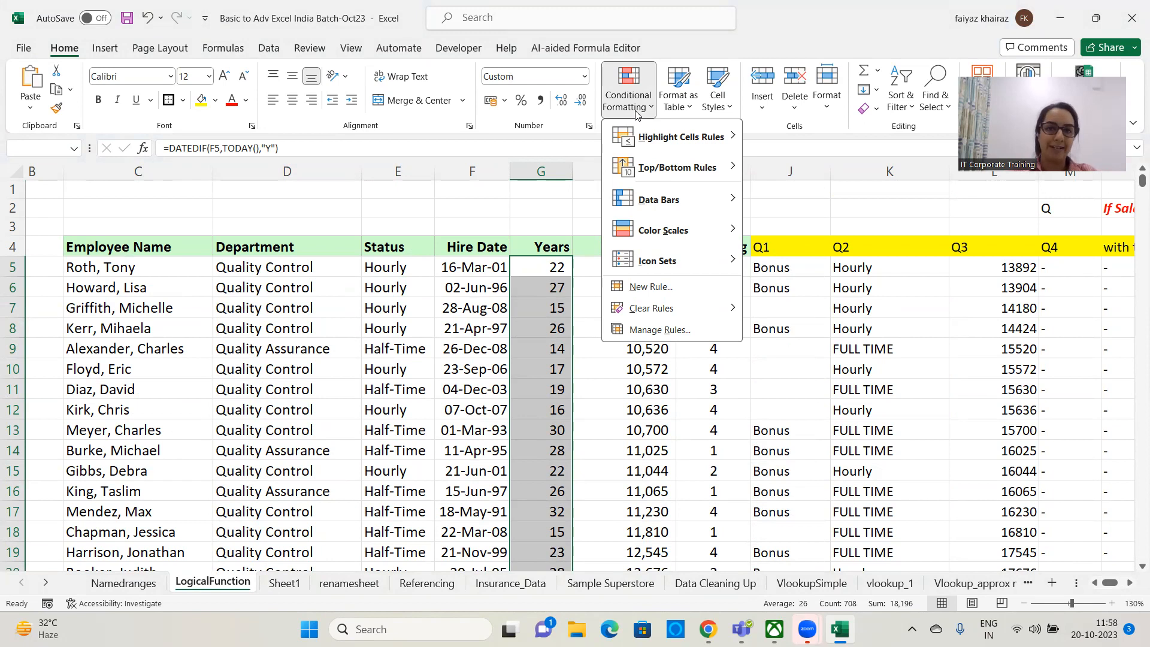
pyautogui.moveTo(643, 145)
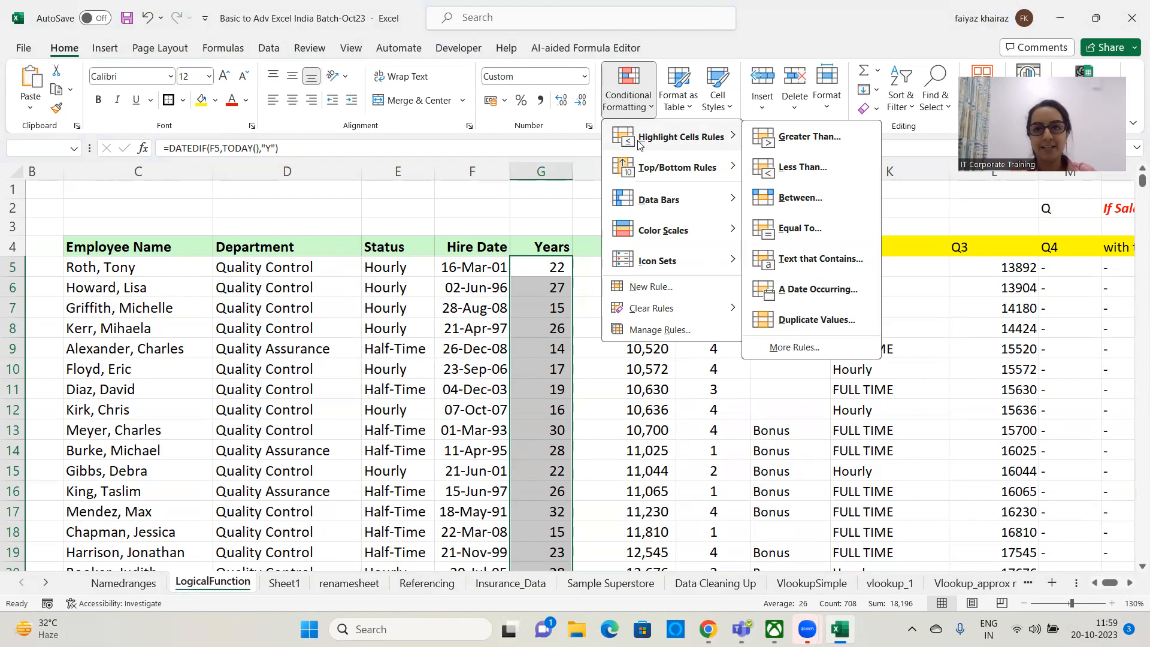
pyautogui.click(814, 238)
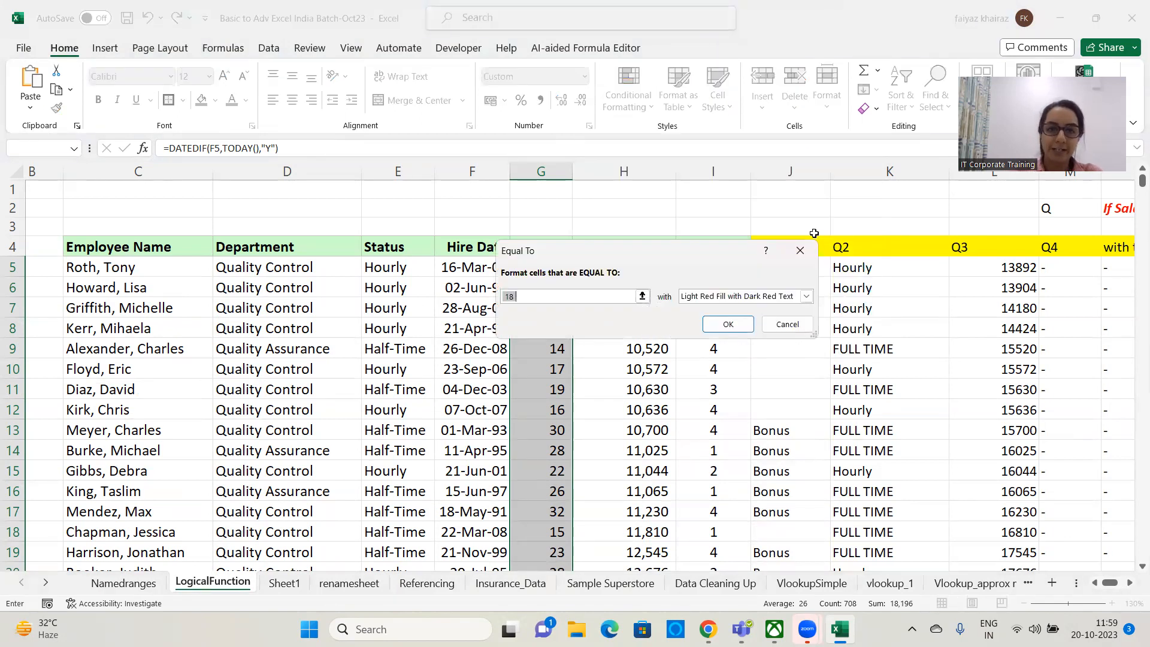
pyautogui.write('22')
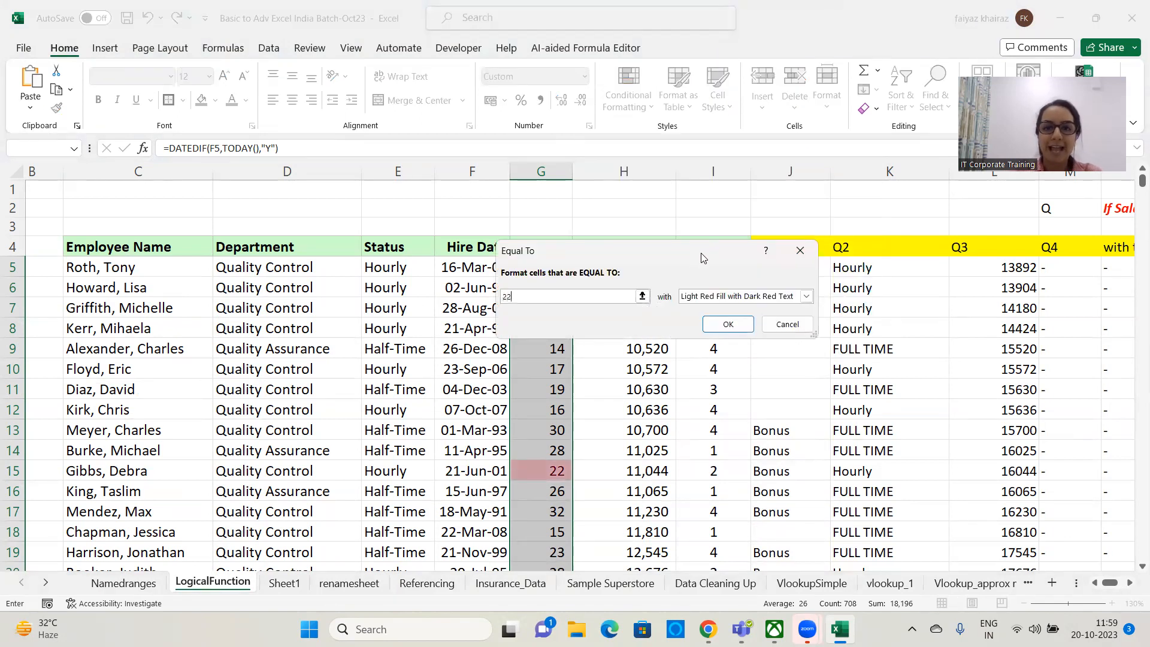
pyautogui.moveTo(701, 252); pyautogui.dragTo(805, 113)
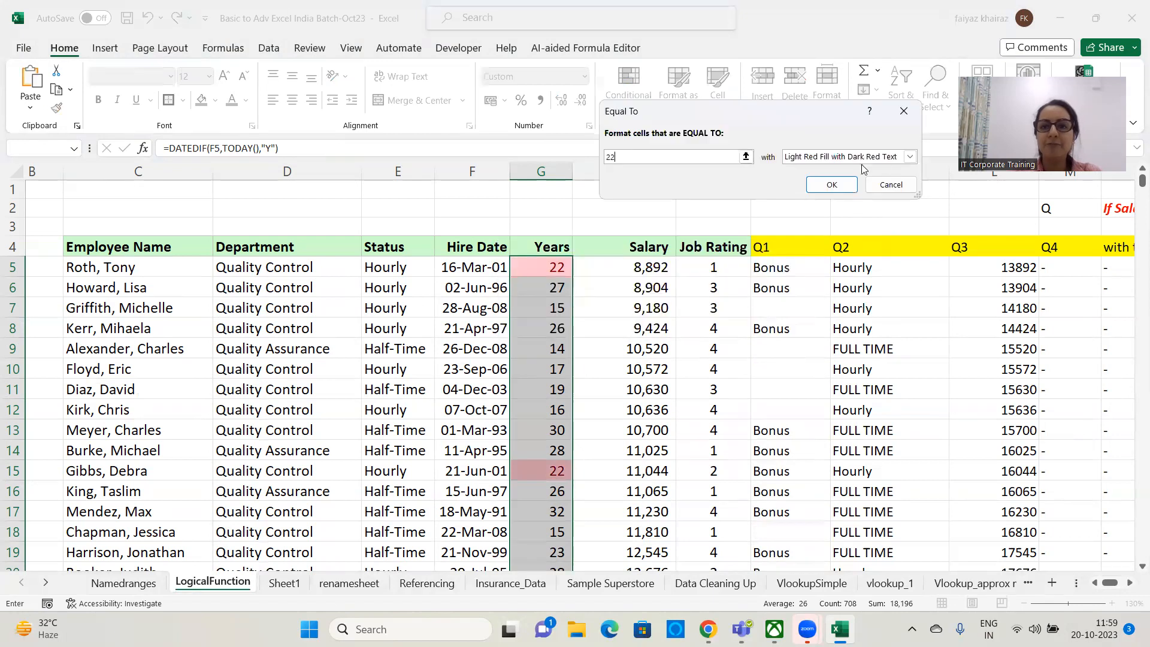
# Step: Review the format options, keep Light Red Fill with Dark Red Text, and apply the Years highlight rule
pyautogui.click(910, 158)
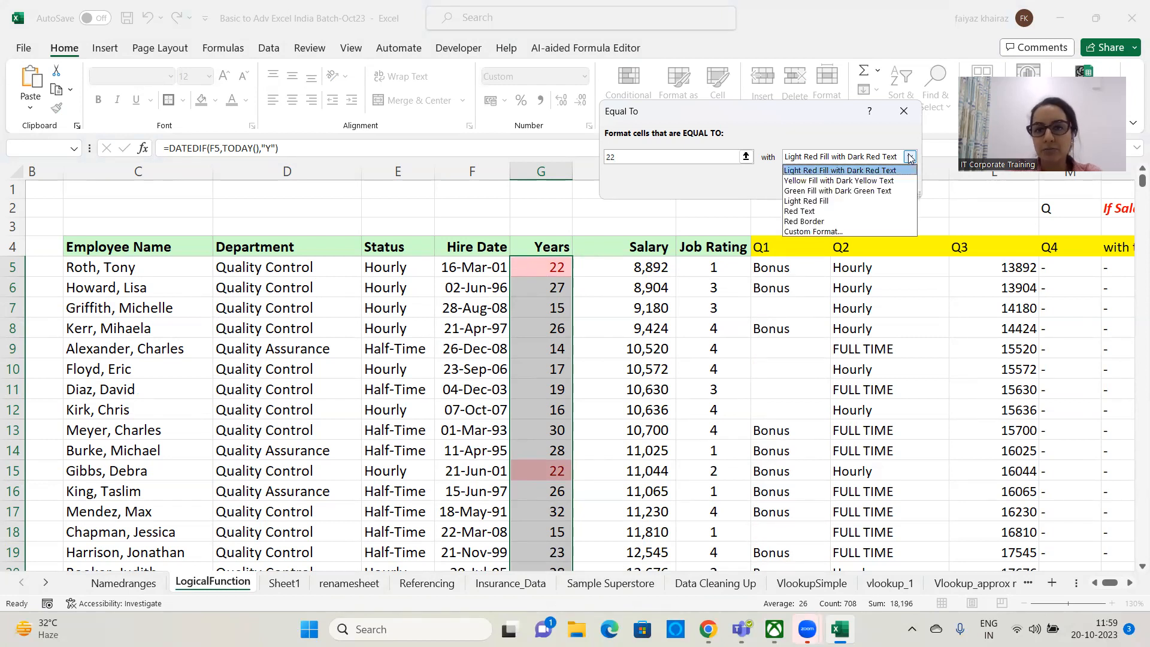
pyautogui.click(910, 157)
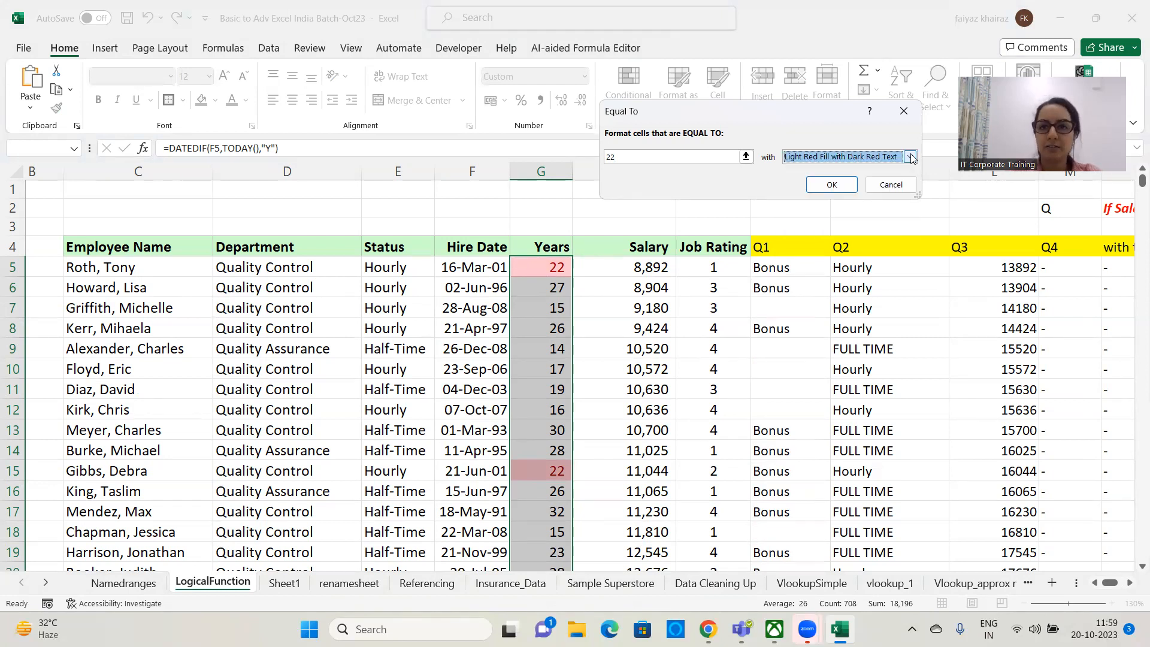
pyautogui.click(910, 157)
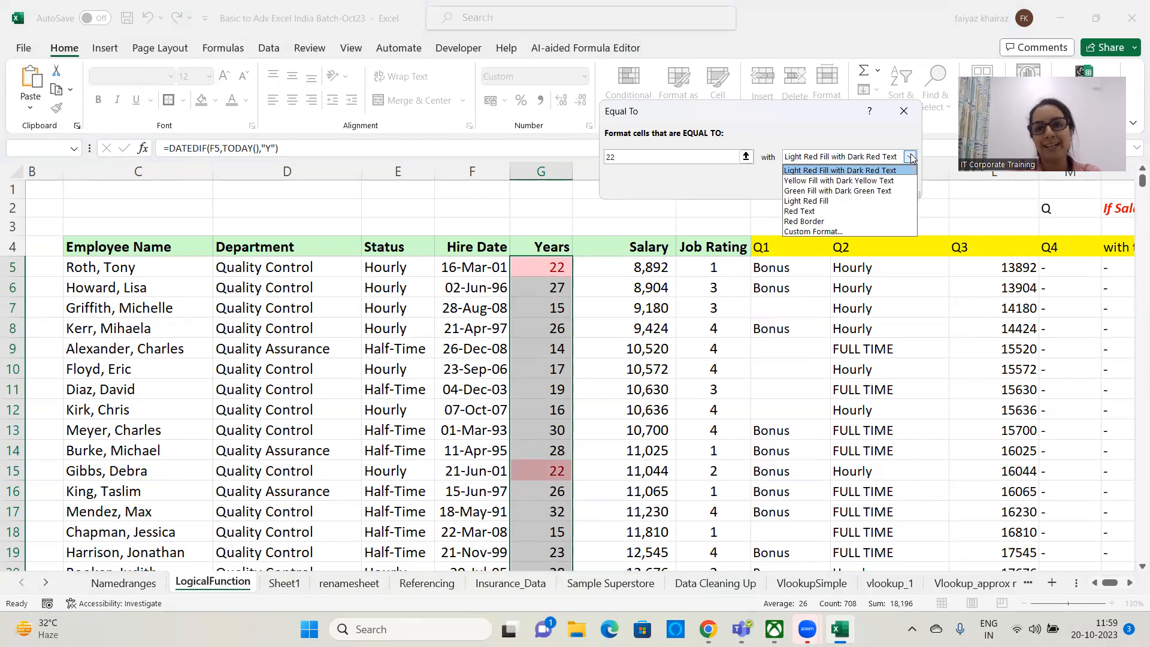
pyautogui.click(911, 157)
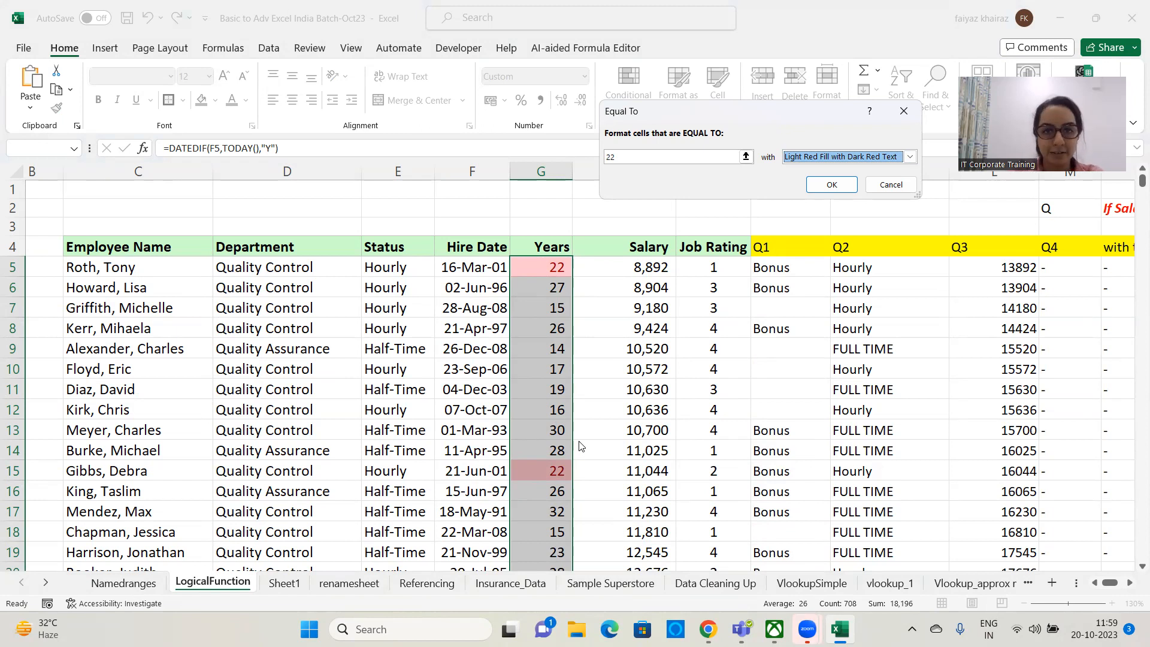
pyautogui.click(827, 185)
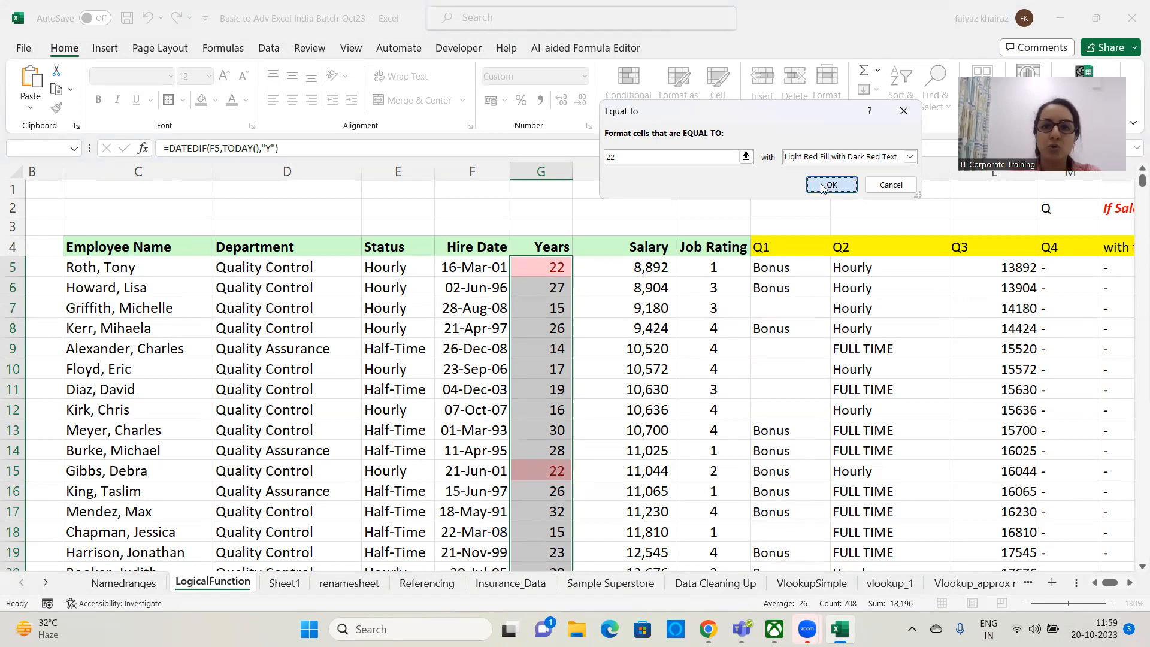
pyautogui.click(733, 350)
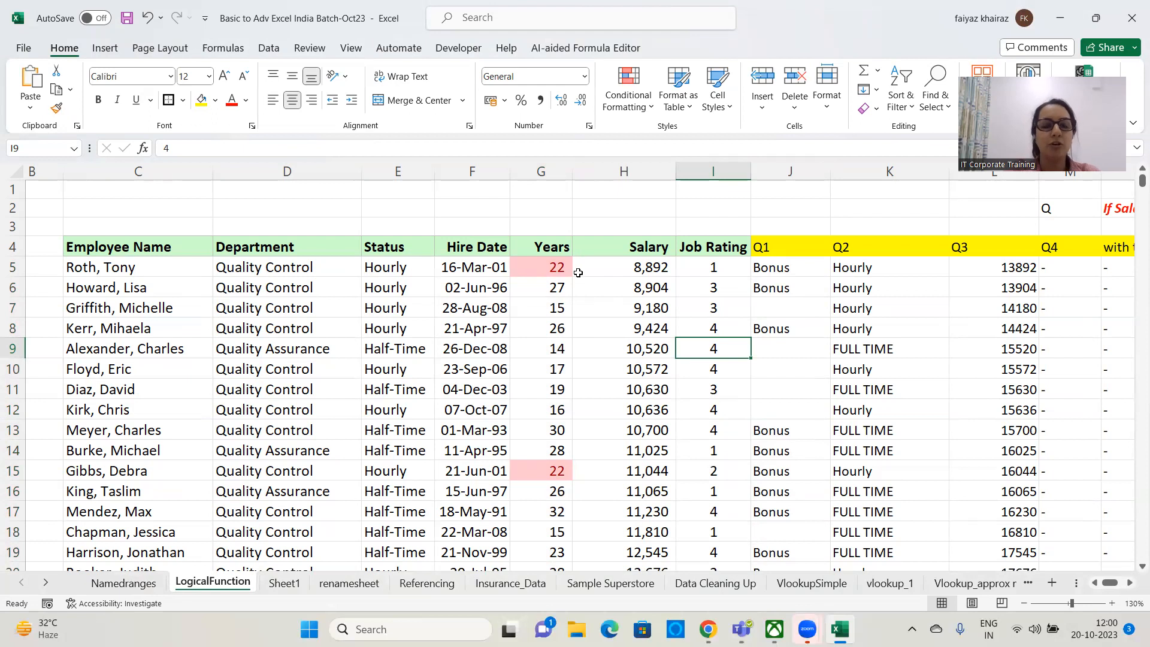
# Step: Highlight Status cells from E5 to the last data row that equal Contract, using Yellow Fill with Dark Yellow Text
pyautogui.click(397, 263)
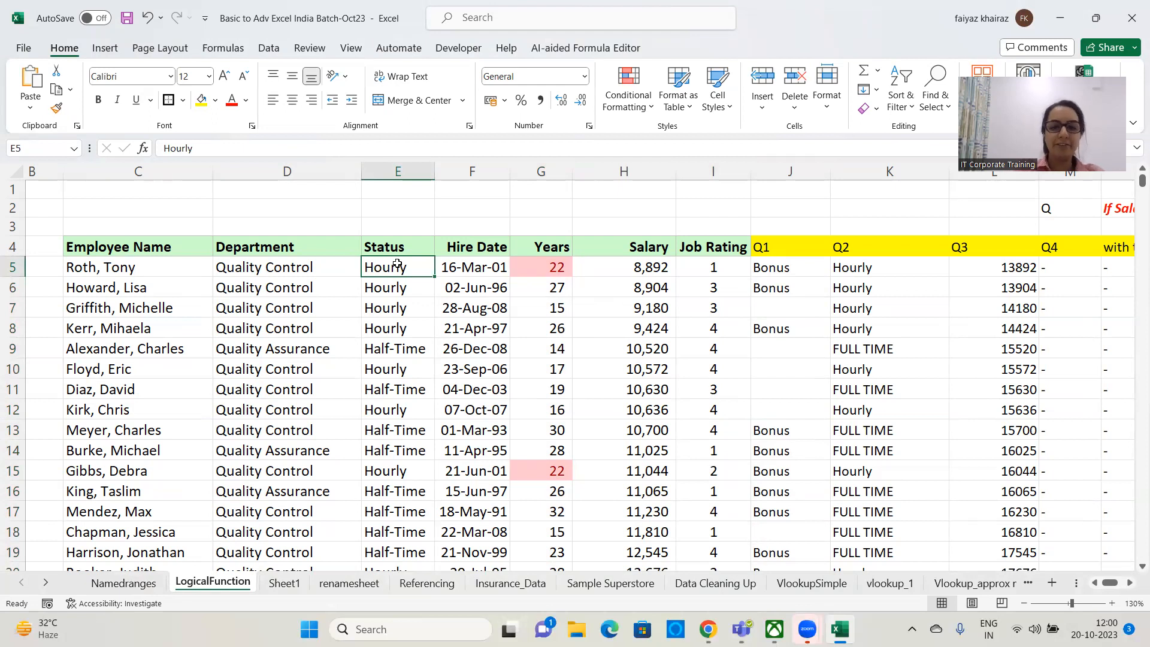
pyautogui.hotkey('ctrl', 'shift', 'Down')
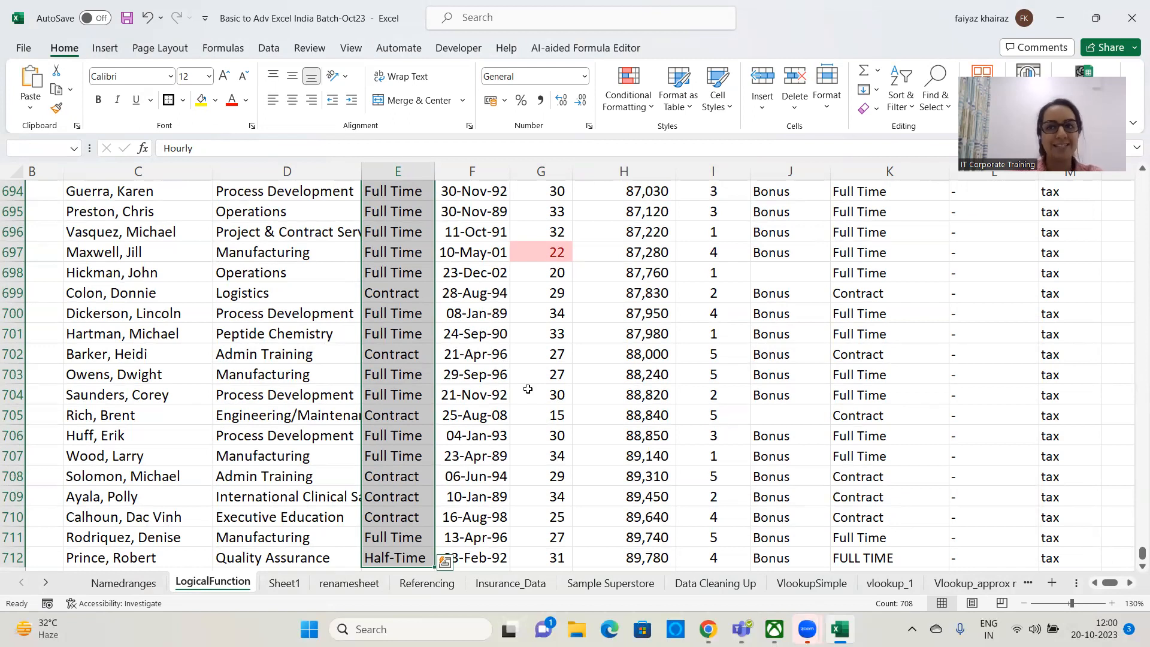
pyautogui.click(640, 97)
pyautogui.moveTo(676, 146)
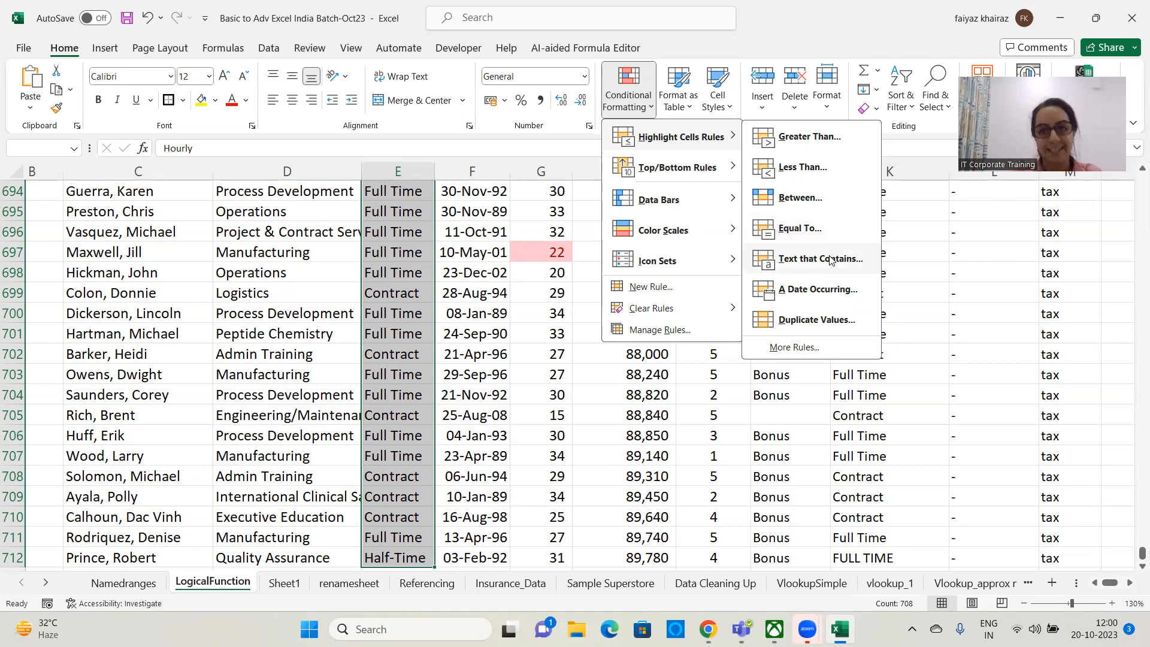
pyautogui.click(814, 230)
pyautogui.write('Contract')
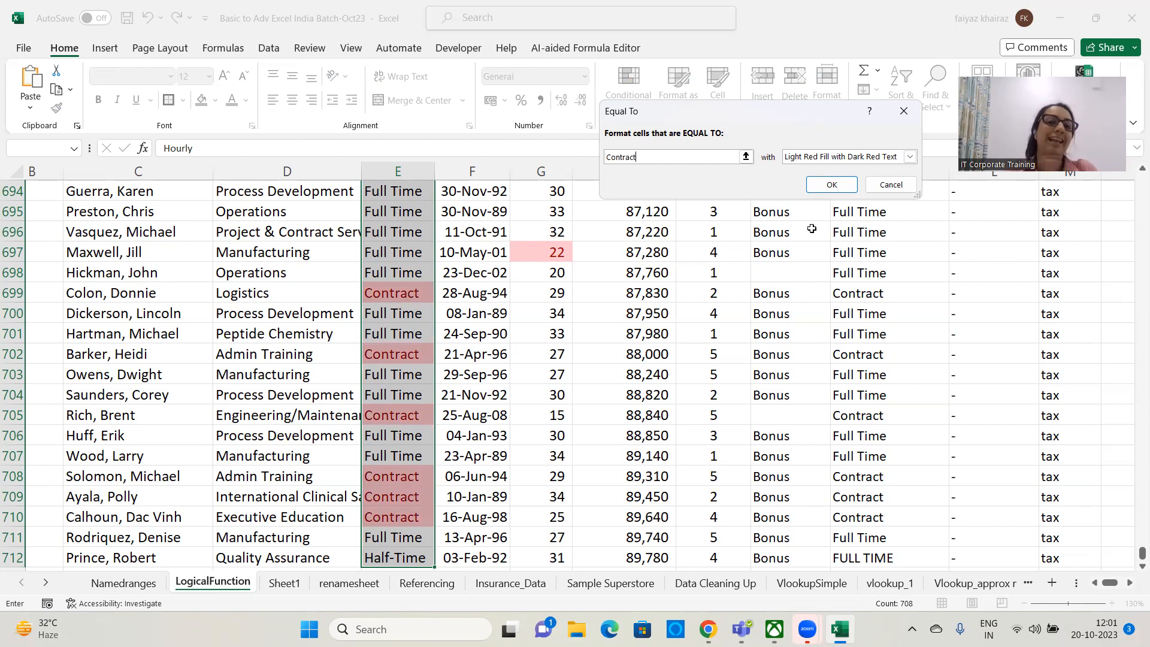
pyautogui.click(910, 158)
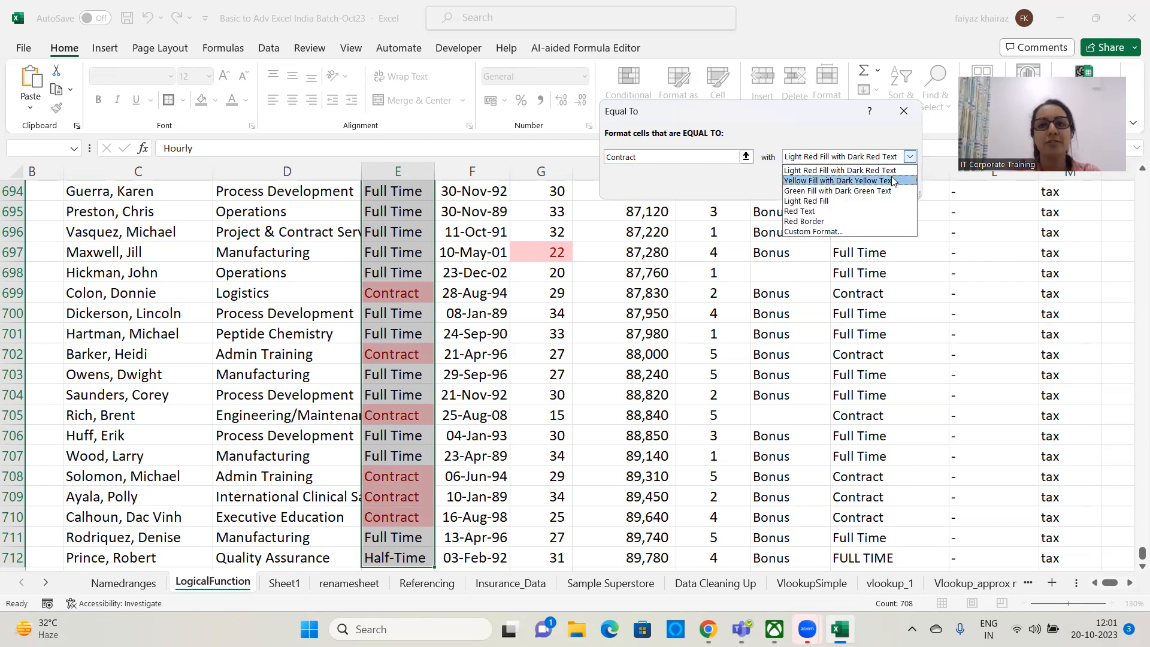
pyautogui.click(836, 181)
pyautogui.click(823, 186)
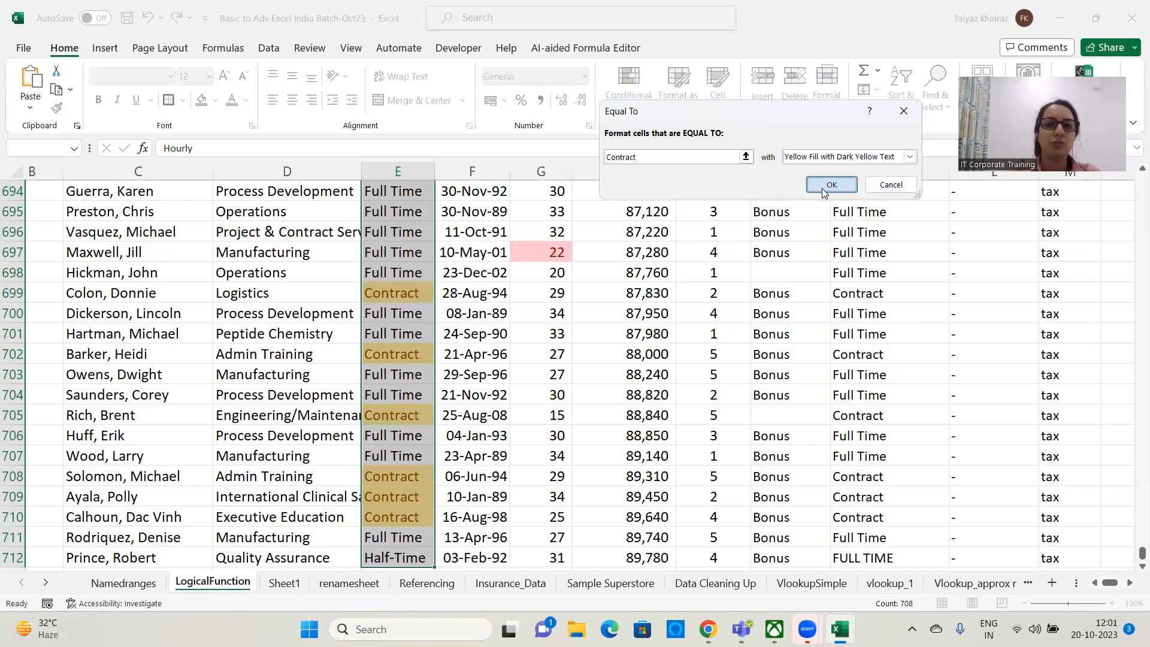
# Step: Look through the first data rows for highlighted Status cells and change the status in E7 to Contract to test the rule
pyautogui.moveTo(1142, 551); pyautogui.dragTo(1134, 149)
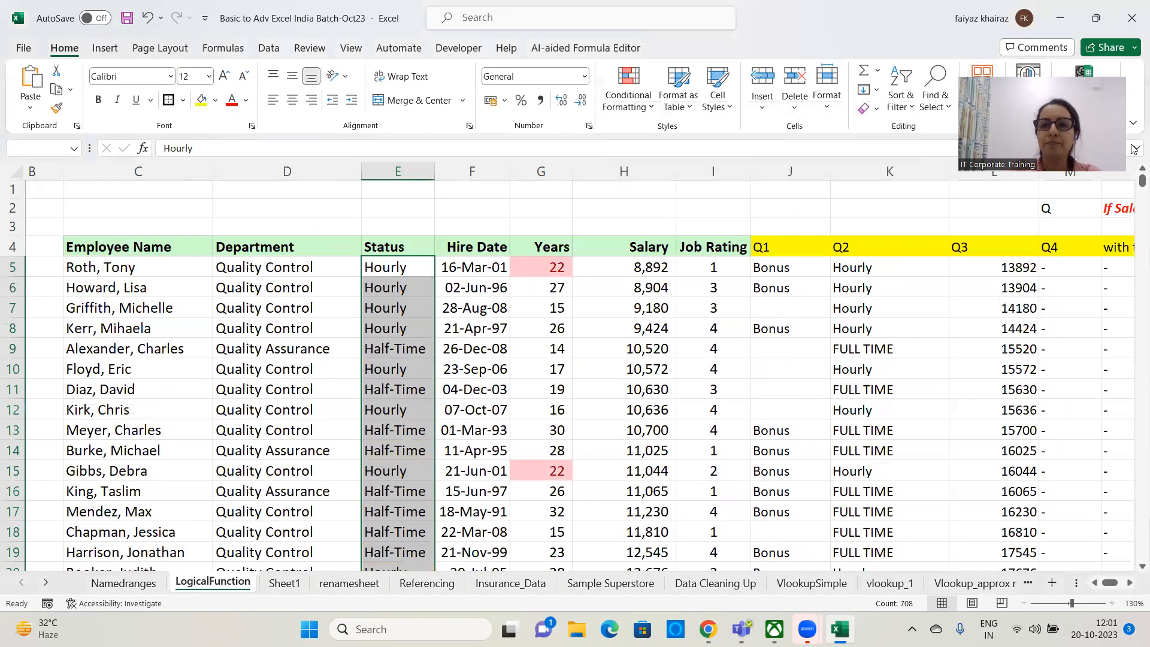
pyautogui.click(552, 288)
pyautogui.scroll(-20, 516, 293)
pyautogui.scroll(20, 476, 300)
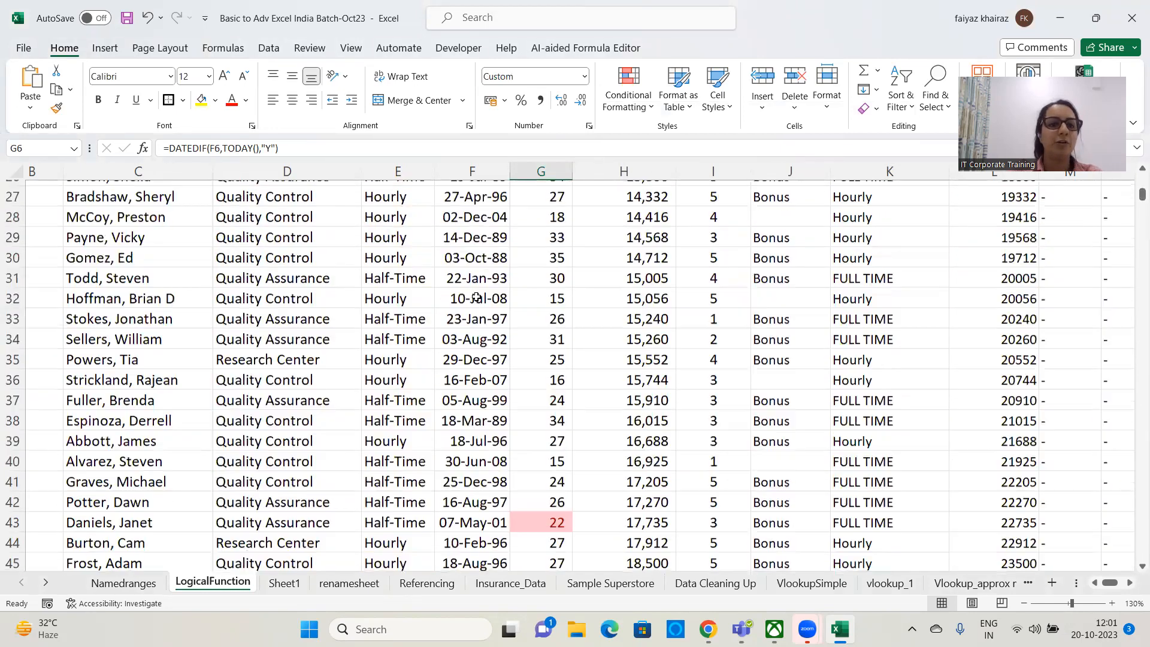
pyautogui.scroll(9, 476, 297)
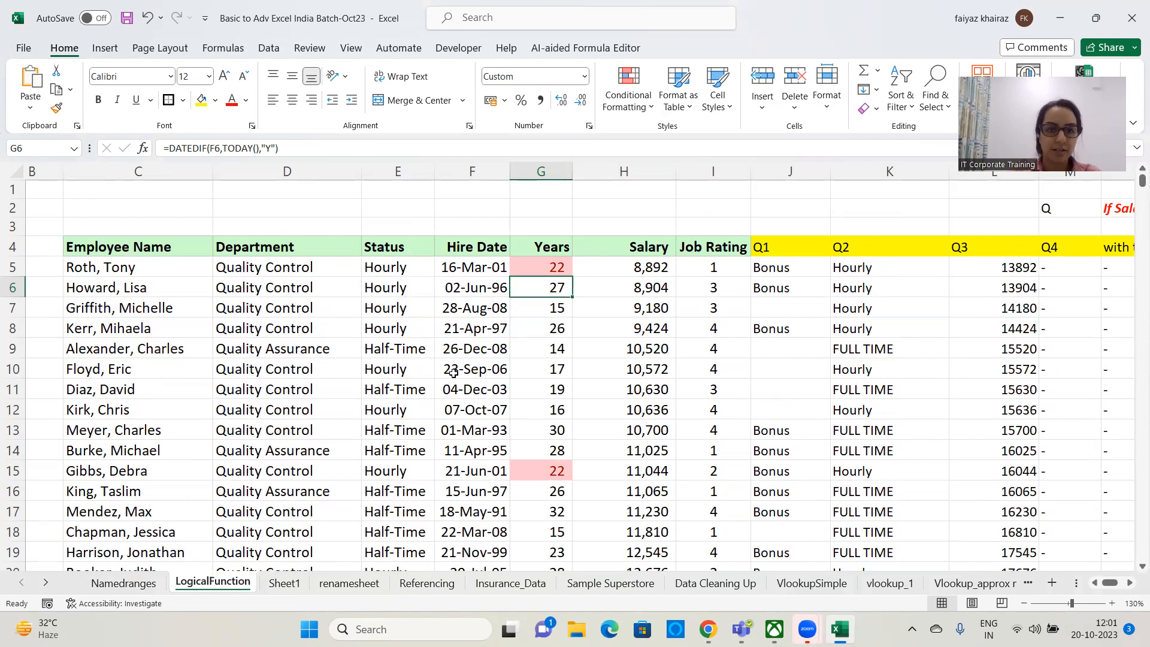
pyautogui.click(381, 304)
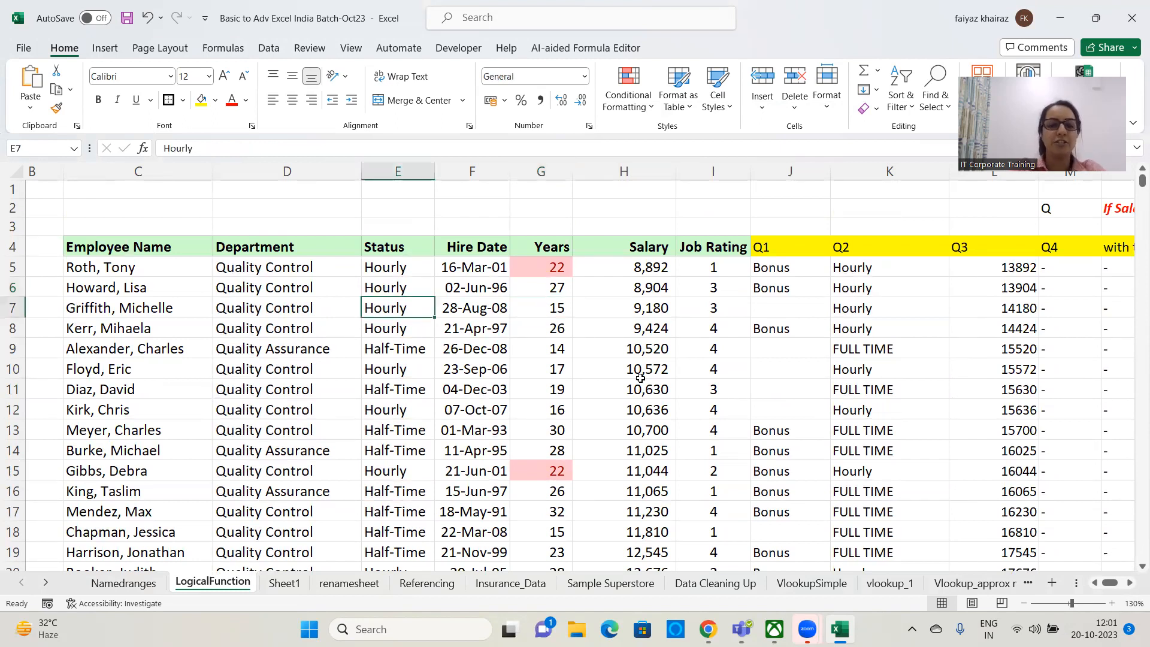
pyautogui.write('contract')
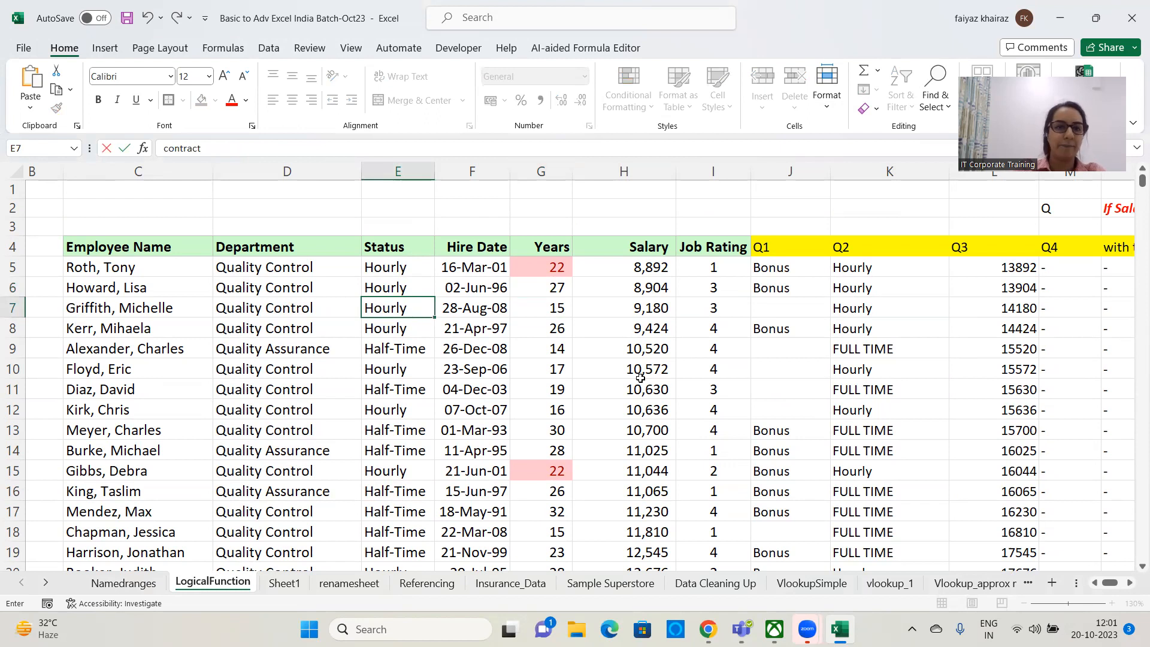
pyautogui.press('Return')
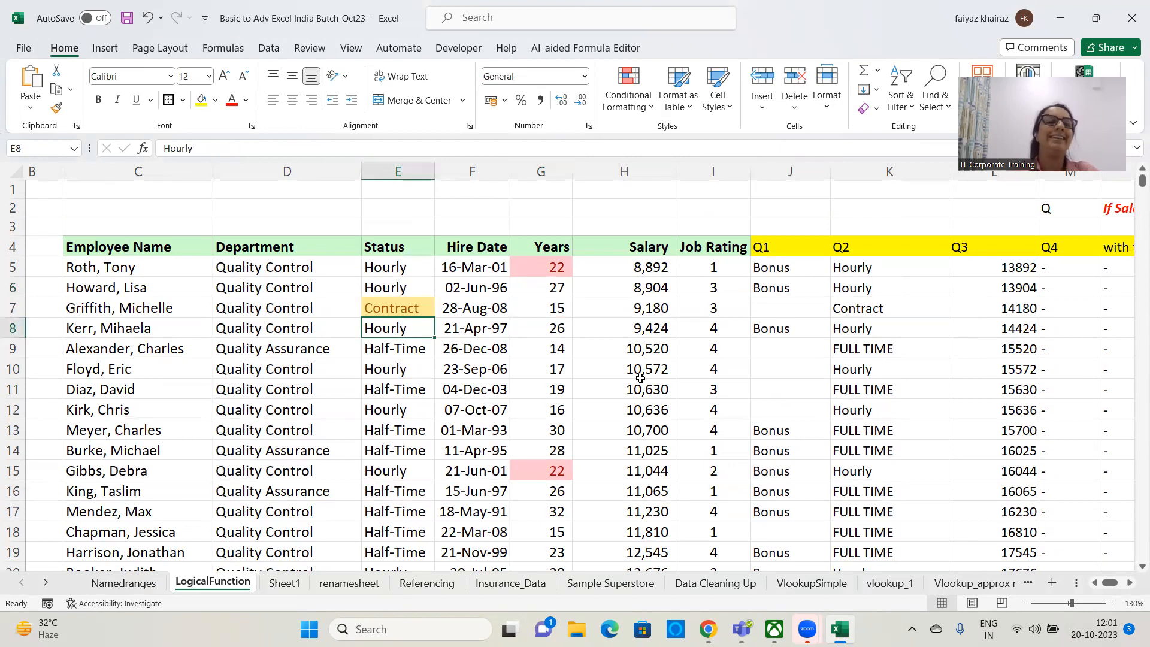
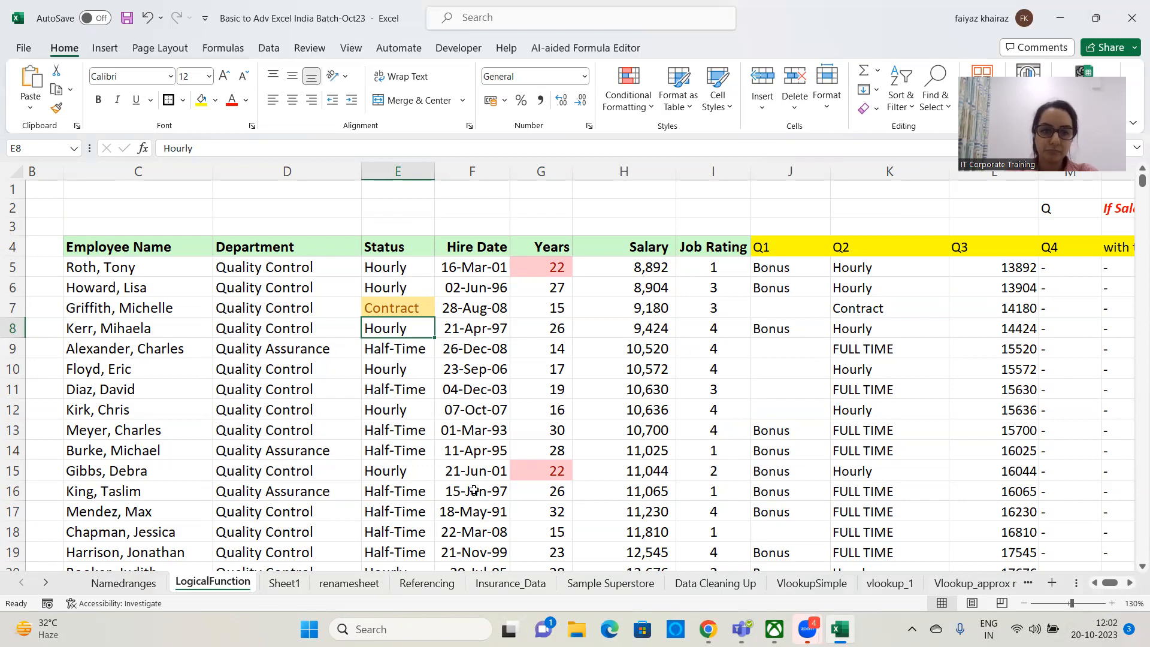
pyautogui.hotkey('alt', 'Tab')
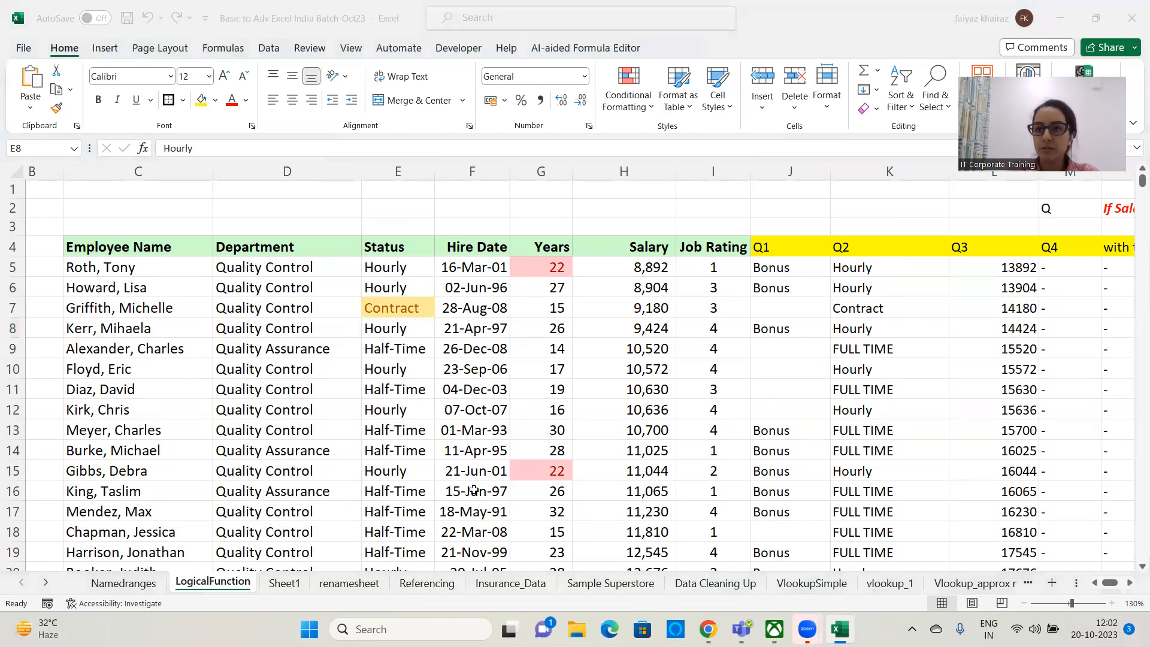
pyautogui.hotkey('alt', 'Tab')
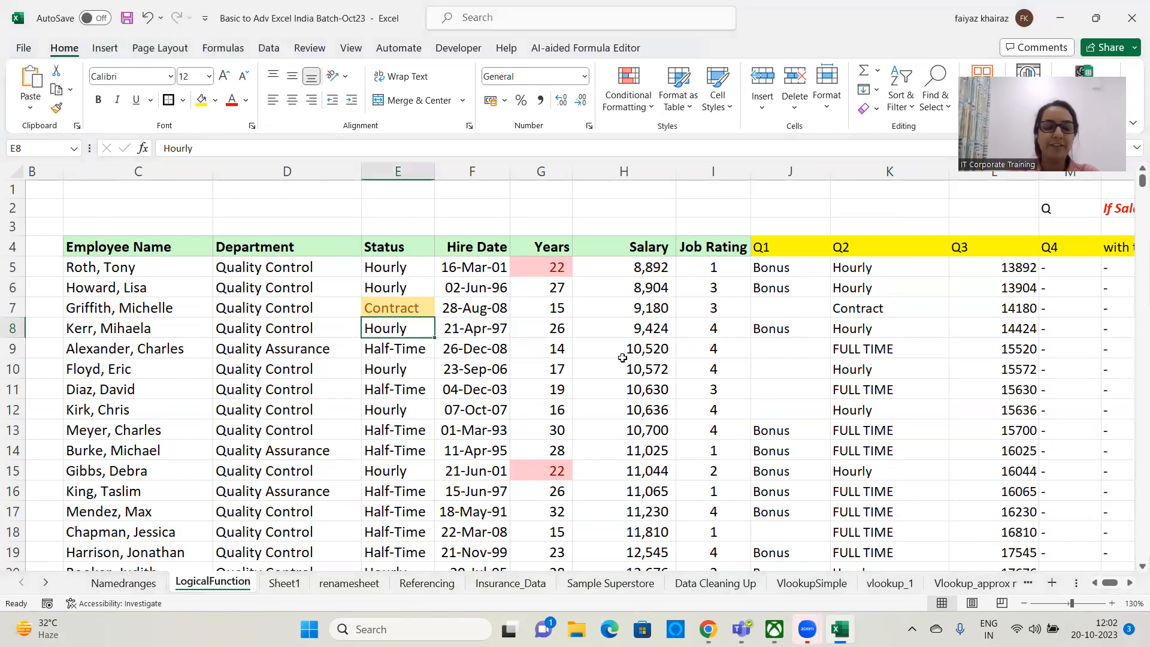
# Step: Highlight Salary cells from H5 to the last data row that are less than 20000, using Green Fill with Dark Green Text
pyautogui.click(585, 327)
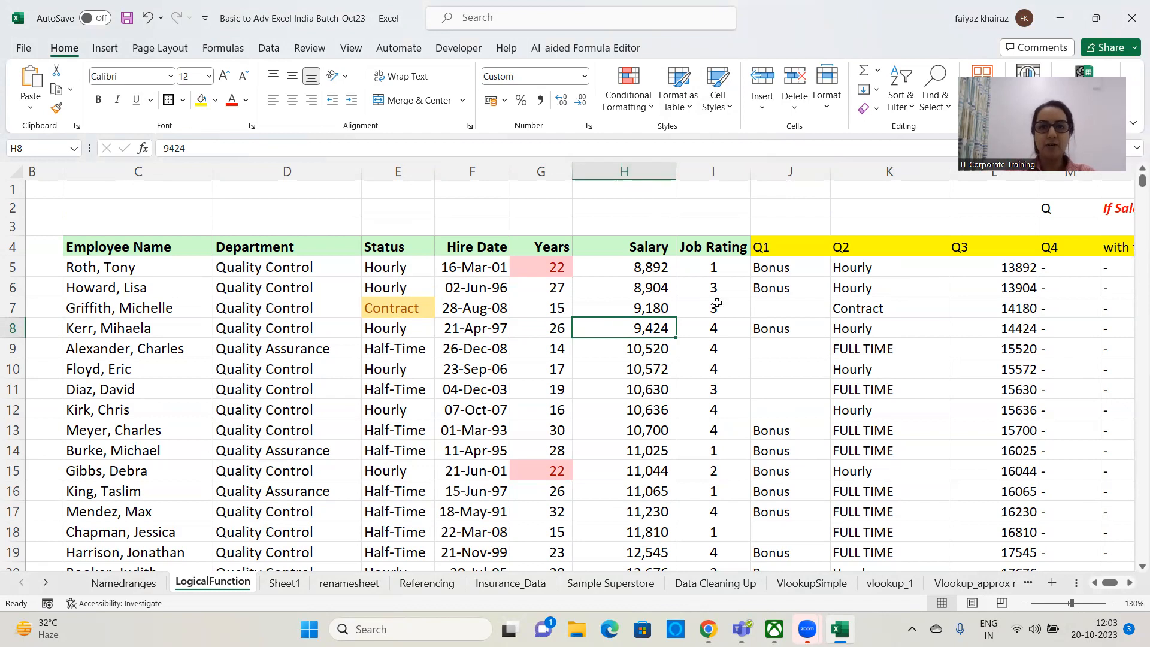
pyautogui.click(665, 271)
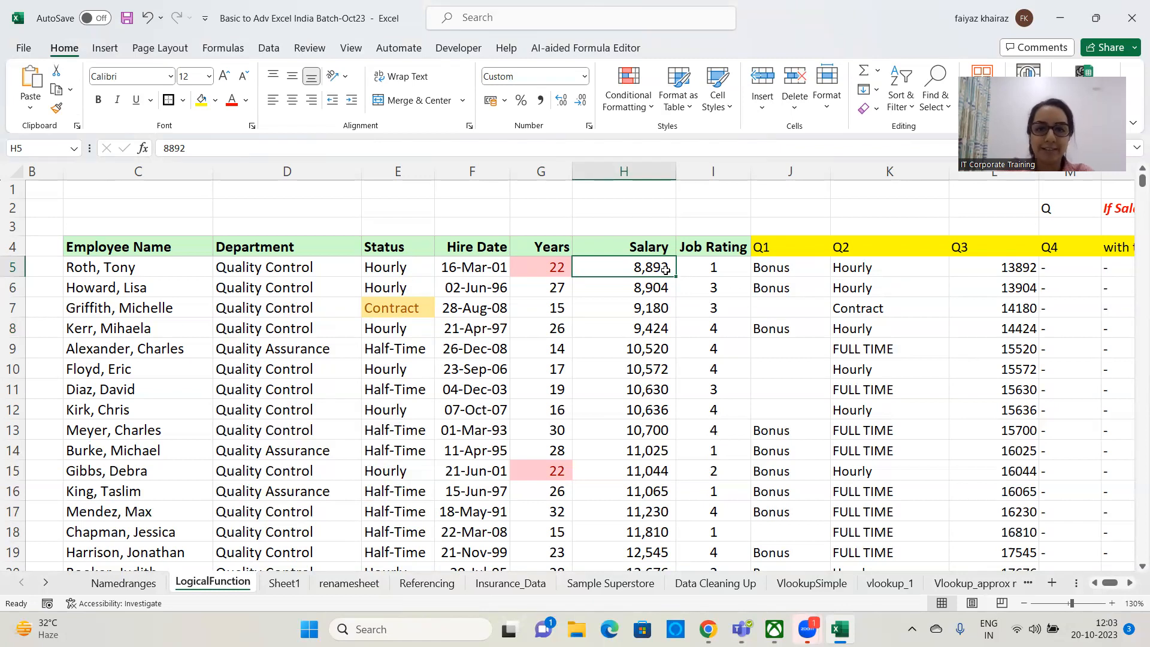
pyautogui.hotkey('ctrl', 'shift', 'Down')
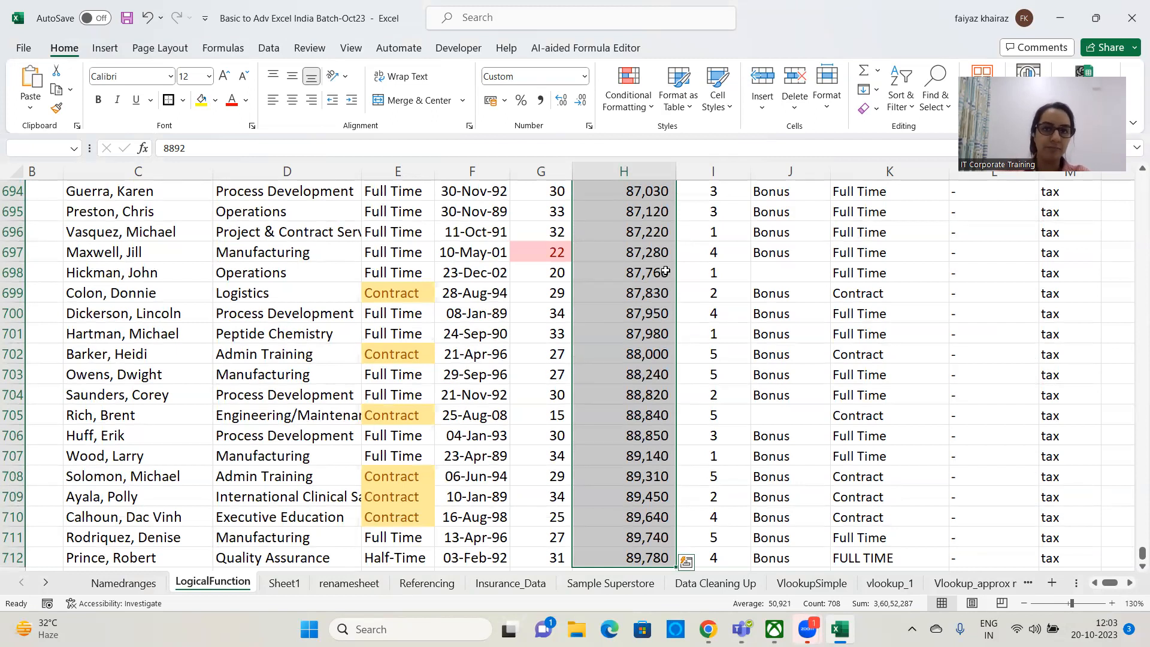
pyautogui.click(655, 111)
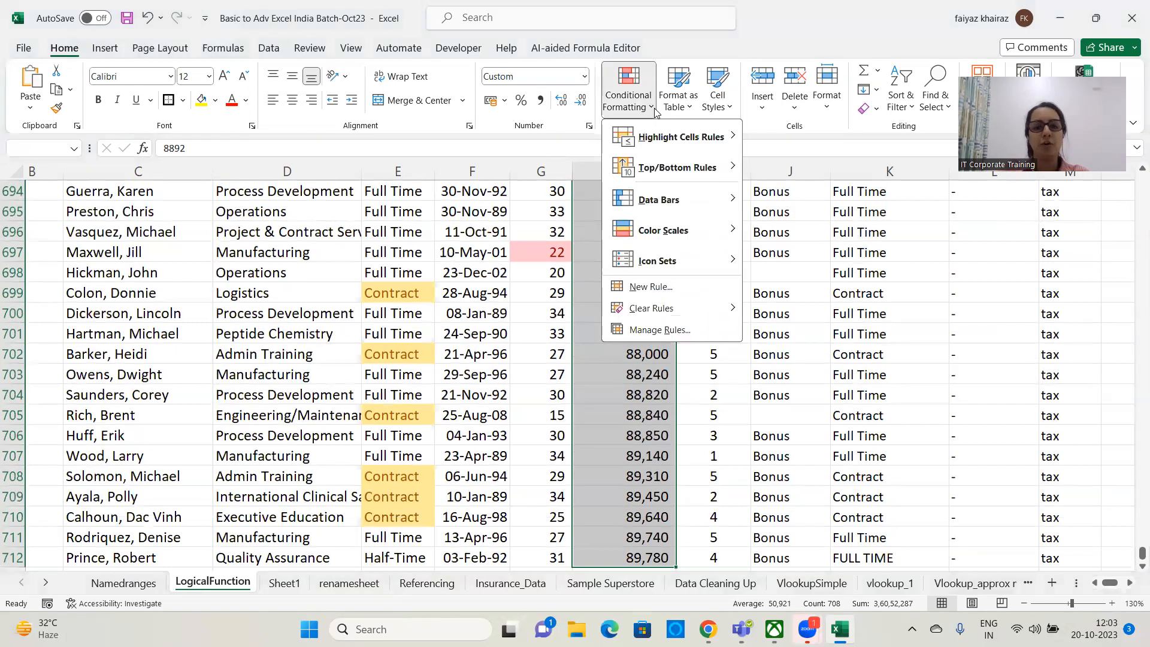
pyautogui.moveTo(659, 141)
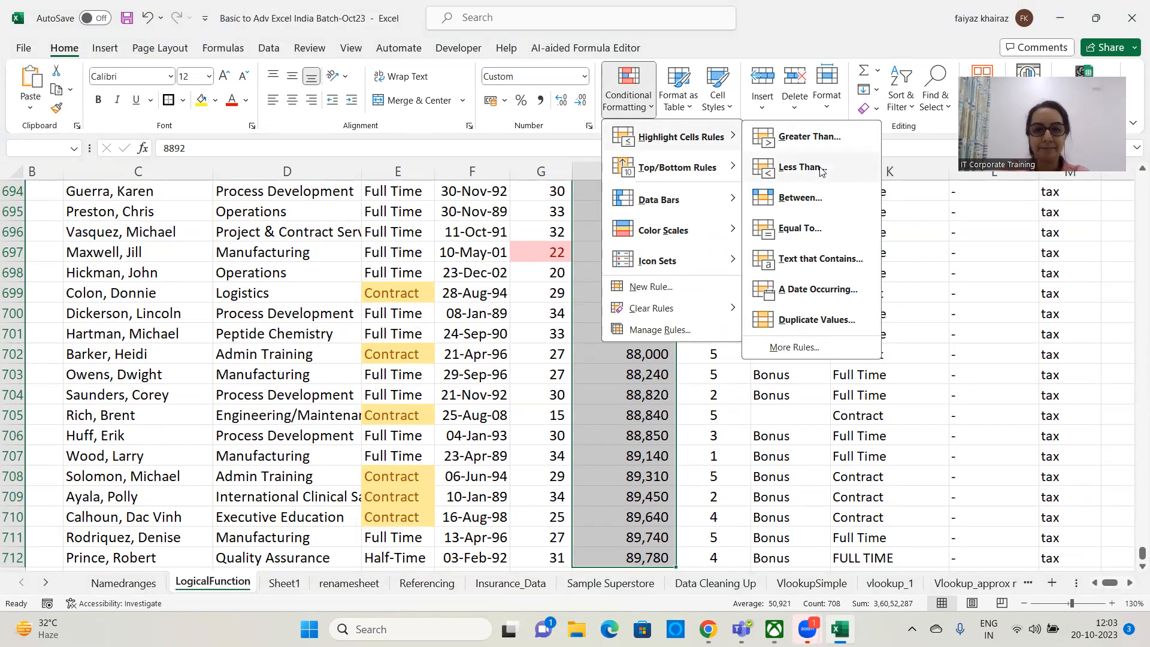
pyautogui.click(800, 167)
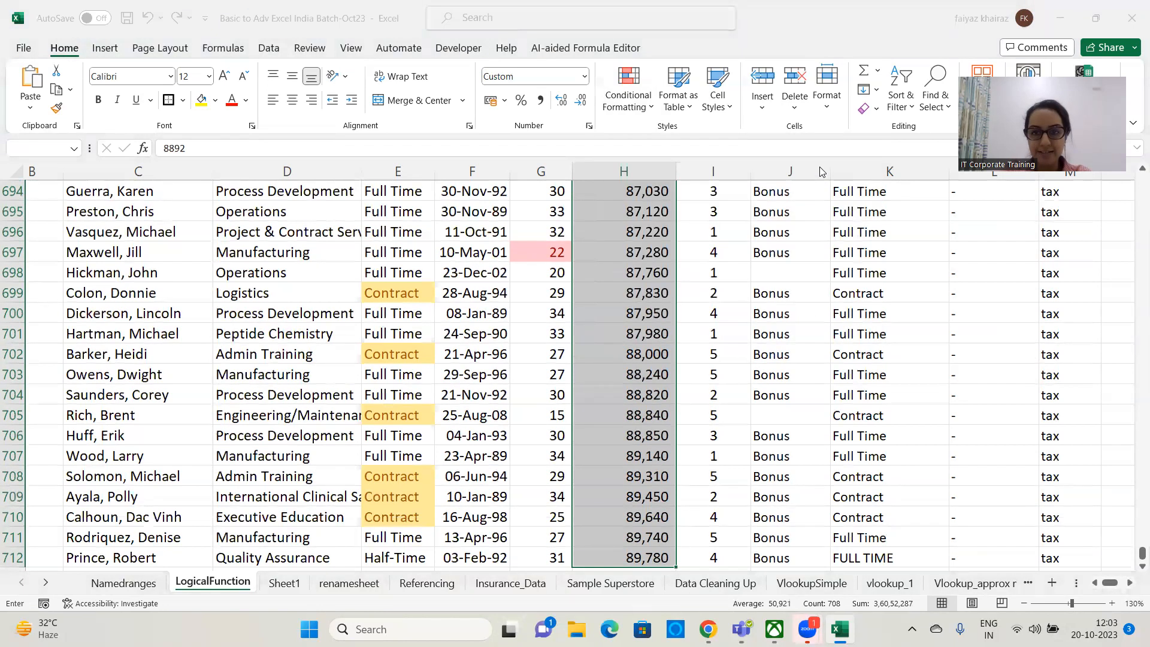
pyautogui.write('20000')
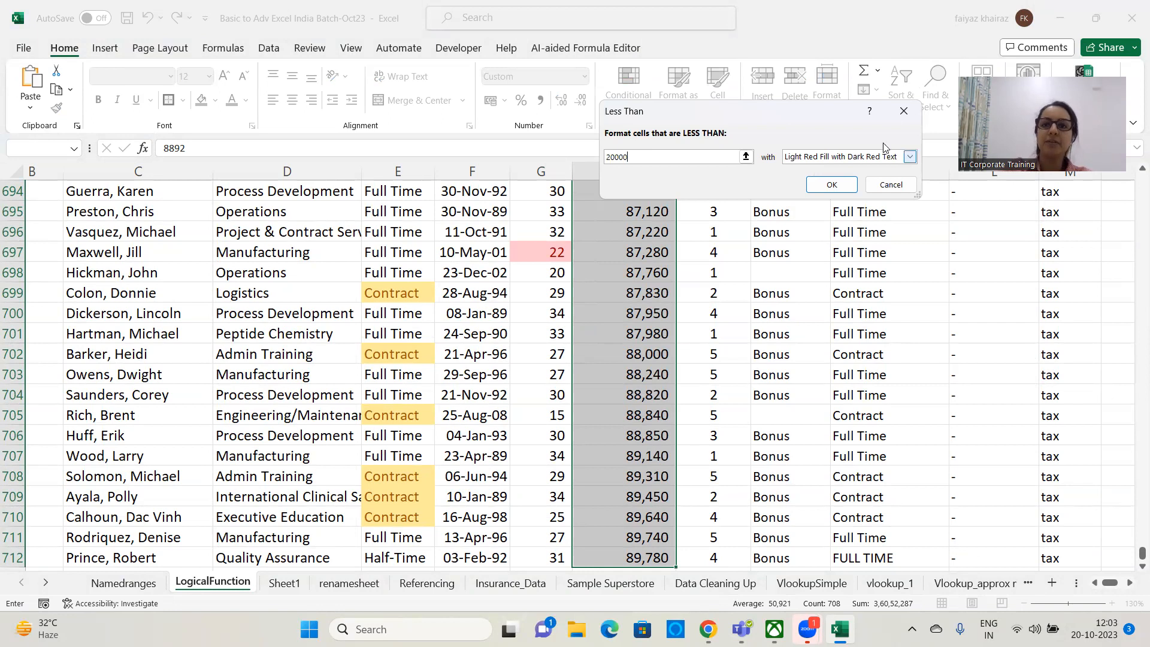
pyautogui.click(910, 157)
pyautogui.click(829, 191)
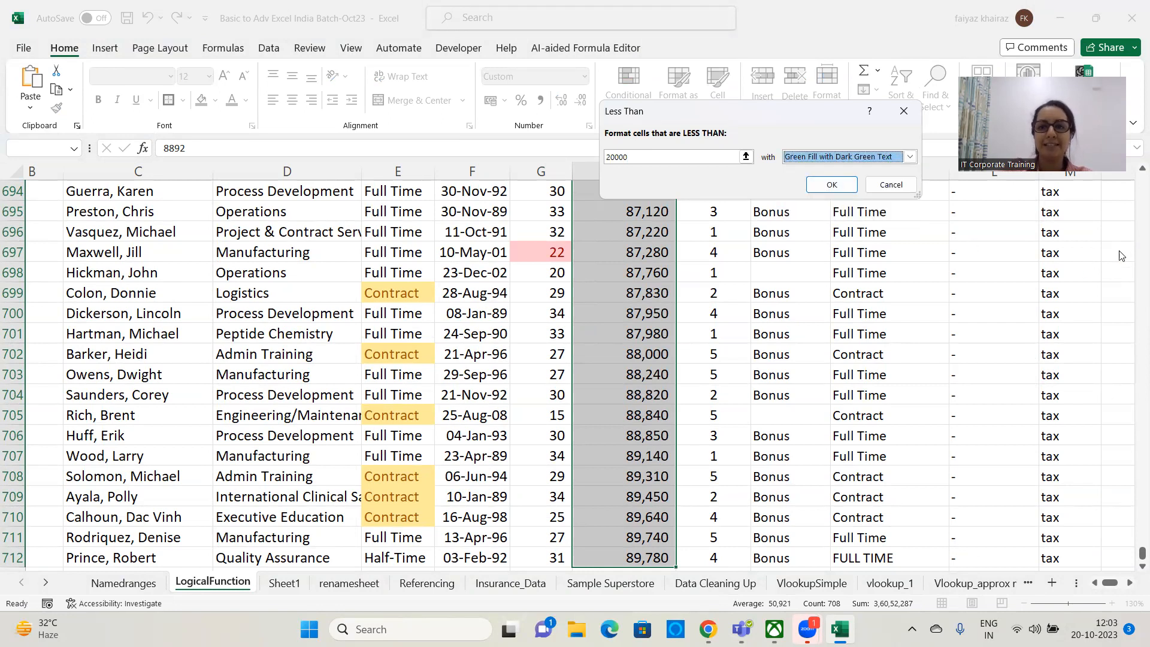
pyautogui.click(833, 184)
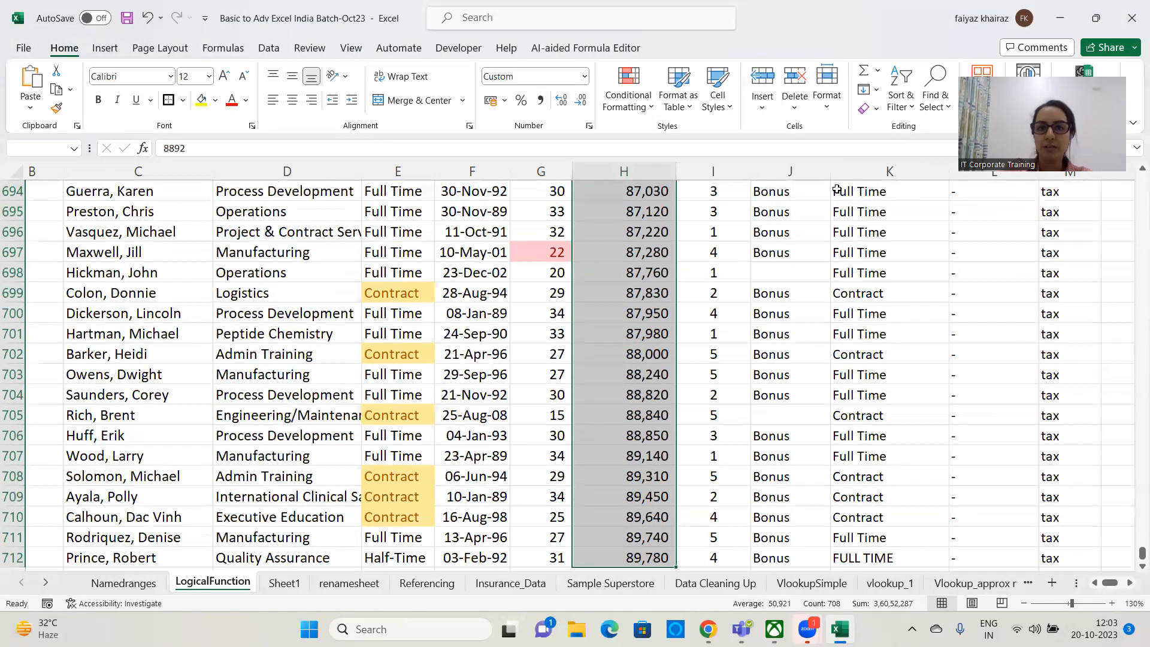
pyautogui.moveTo(1132, 557); pyautogui.dragTo(1134, 160)
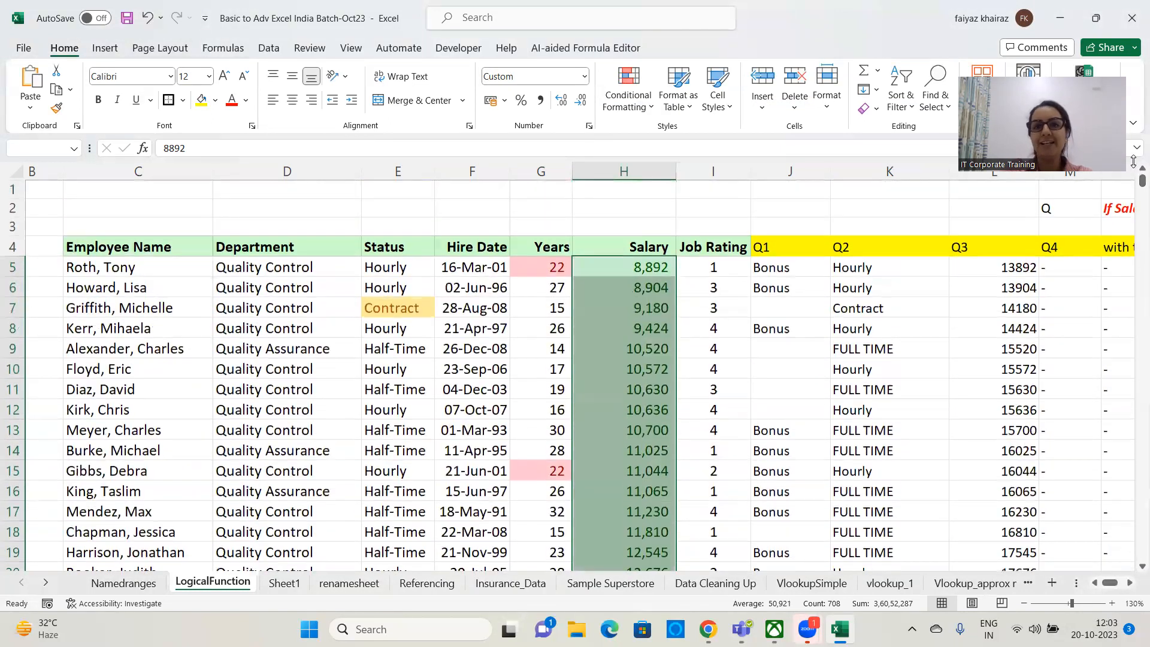
pyautogui.click(809, 307)
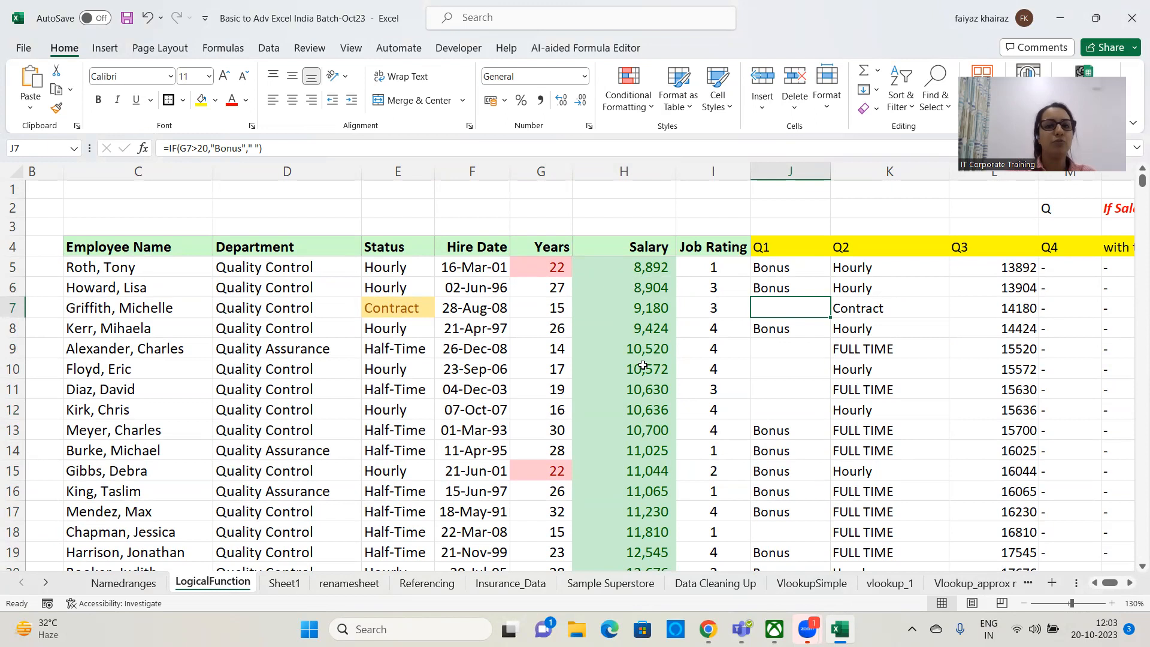
# Step: Enter the practice criterion >75000 in H2 above the Salary column
pyautogui.click(622, 210)
pyautogui.write('>75000')
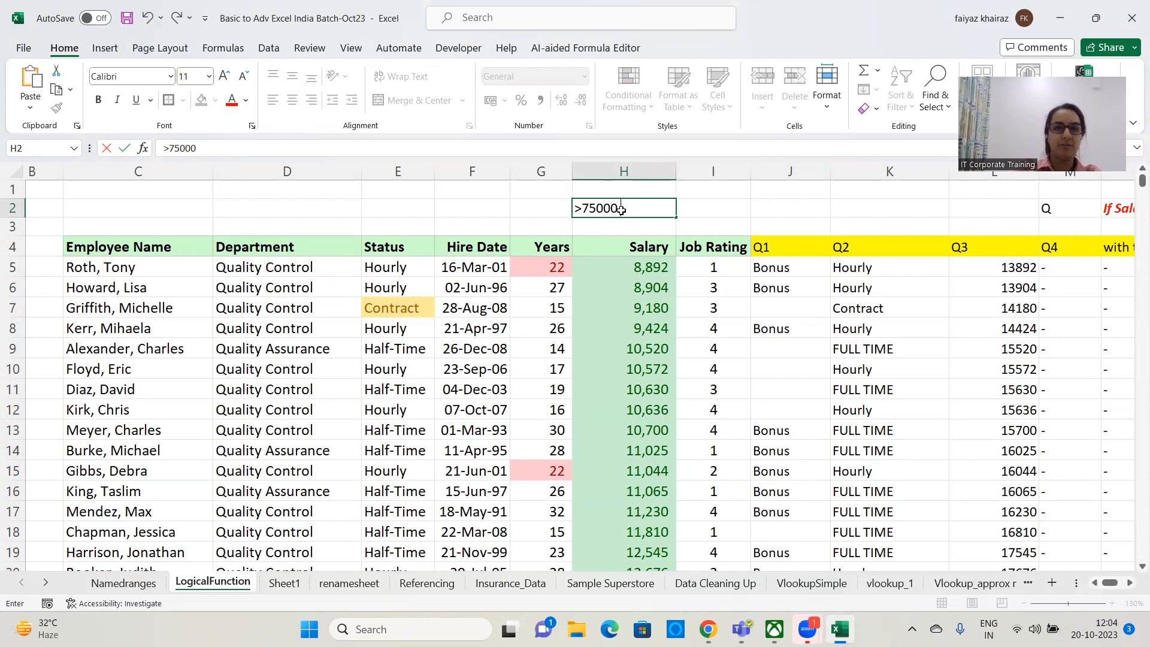
pyautogui.press('Return')
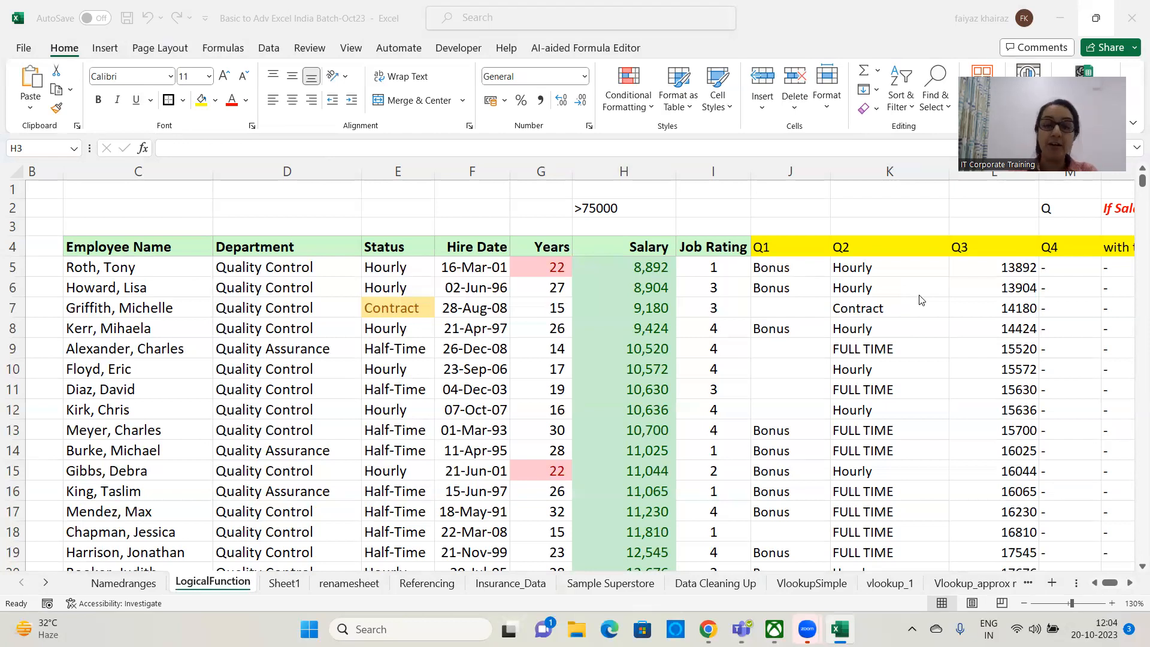
# Step: Clear the conditional formatting rules from the whole Salary column H only
pyautogui.click(642, 168)
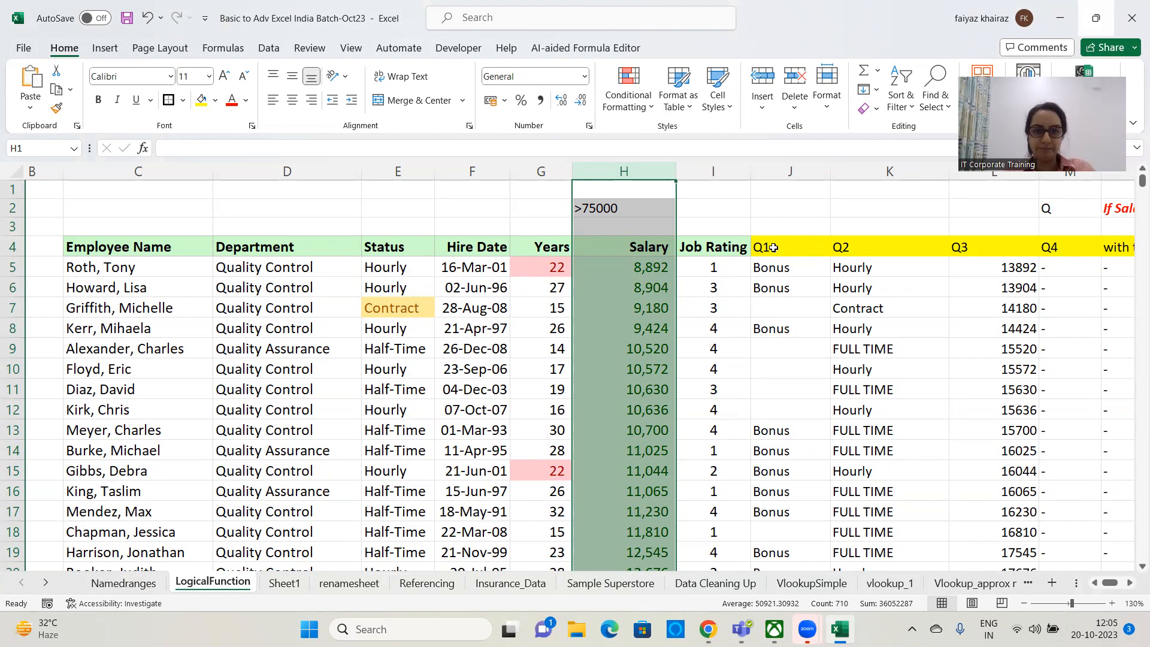
pyautogui.click(652, 107)
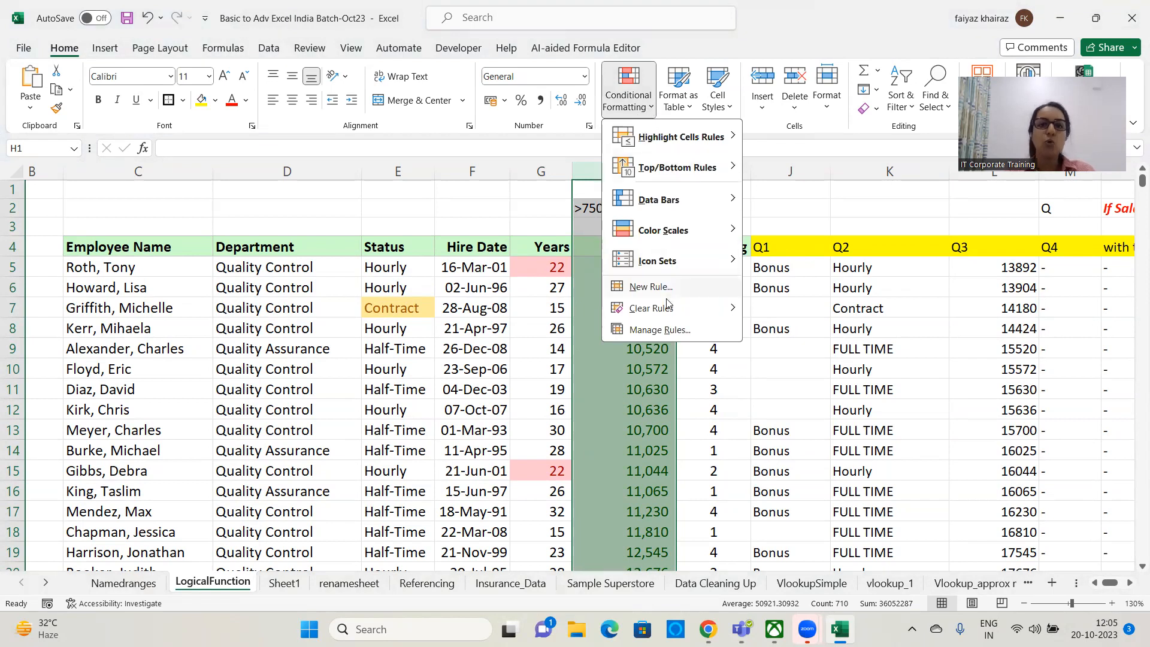
pyautogui.moveTo(667, 312)
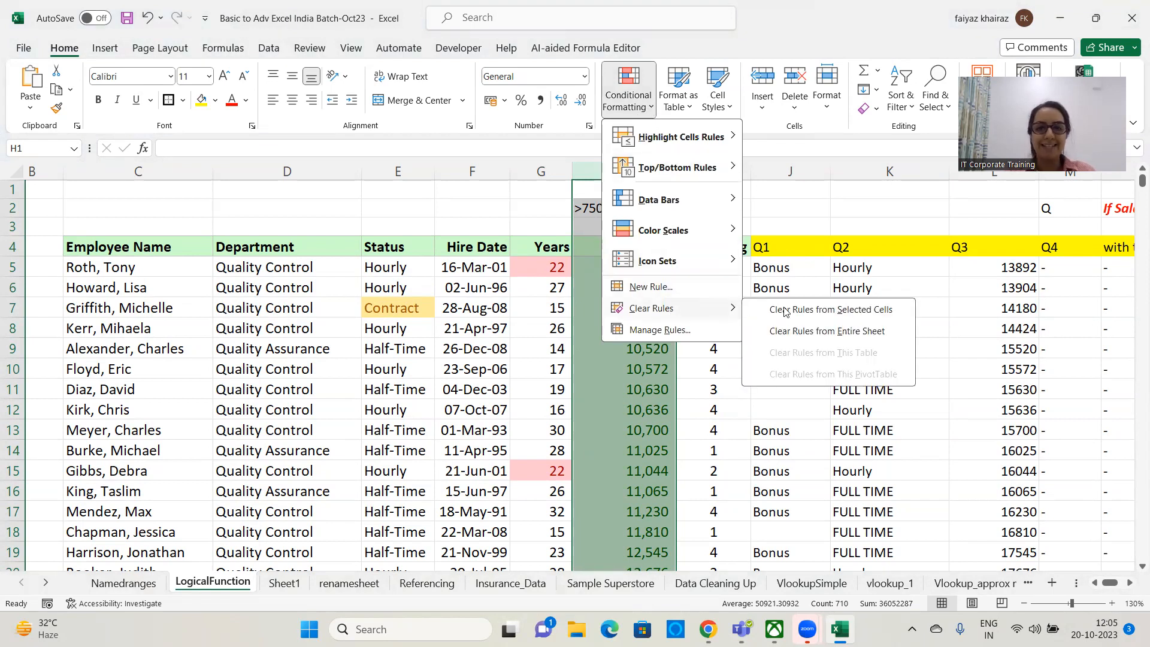
pyautogui.click(907, 310)
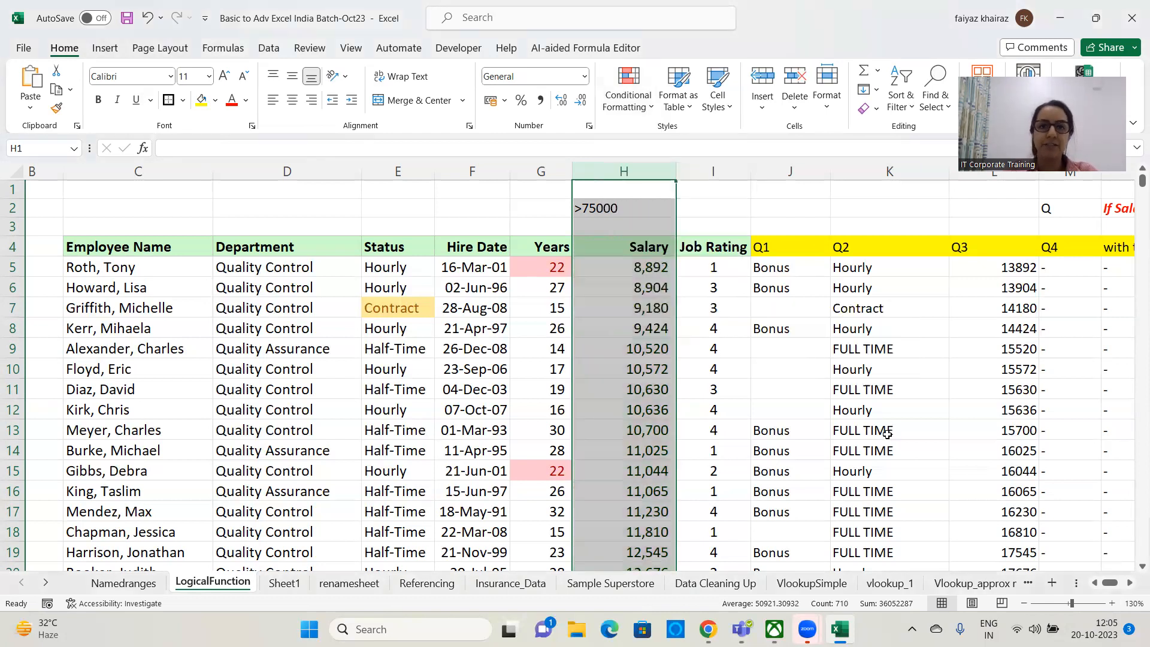
# Step: Clear the conditional formatting rules from the entire LogicalFunction sheet
pyautogui.click(713, 396)
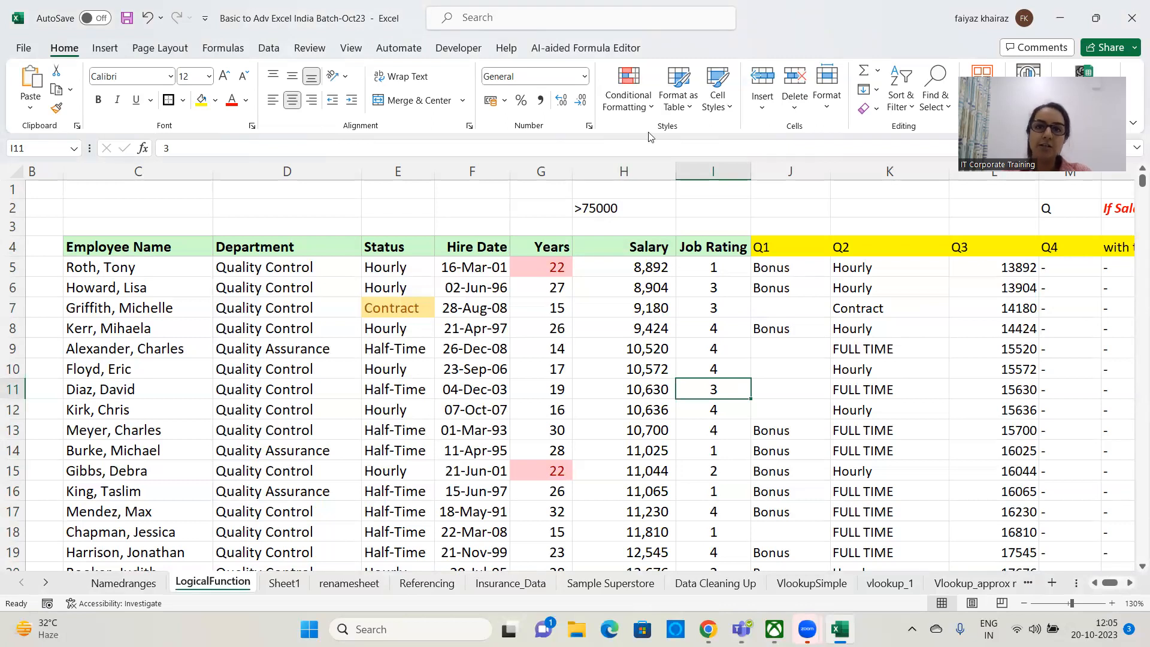
pyautogui.click(650, 113)
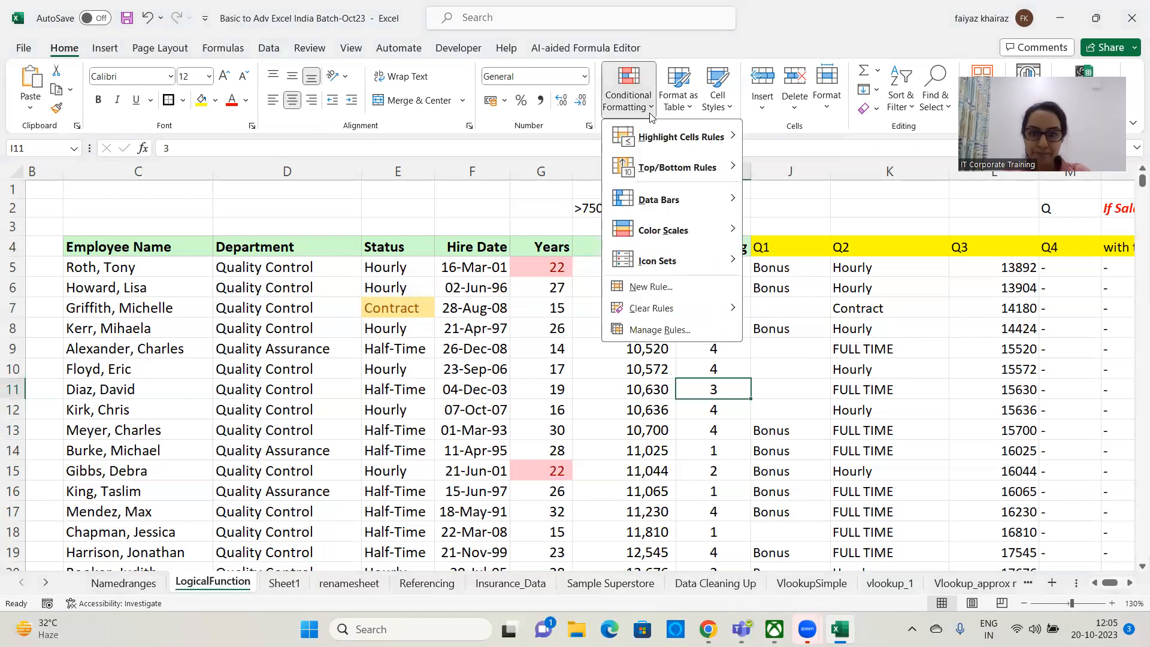
pyautogui.moveTo(676, 312)
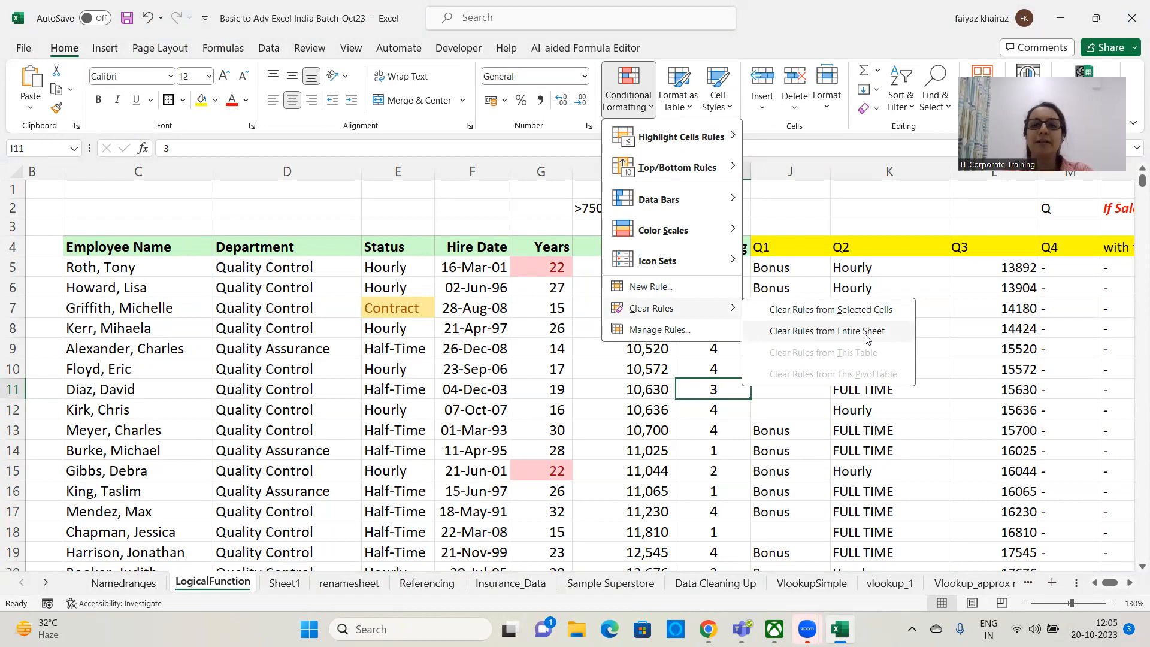
pyautogui.click(866, 333)
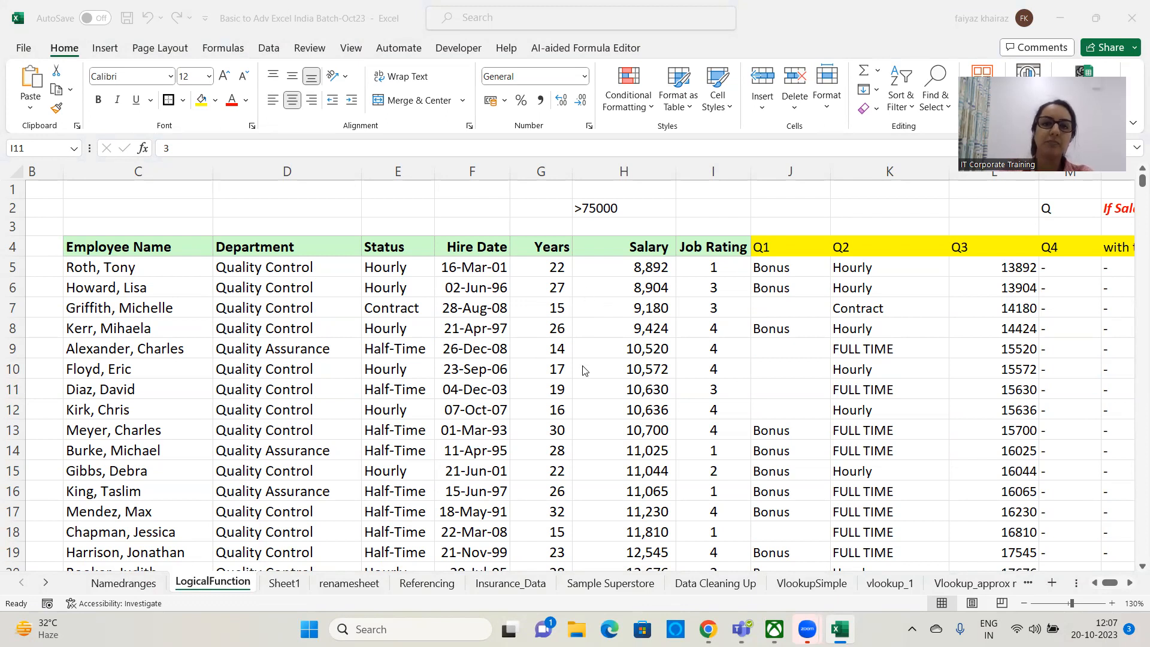
# Step: Highlight Years cells from G5 to the last data row that are between 10 and 20, using Light Red Fill with Dark Red Text
pyautogui.click(589, 285)
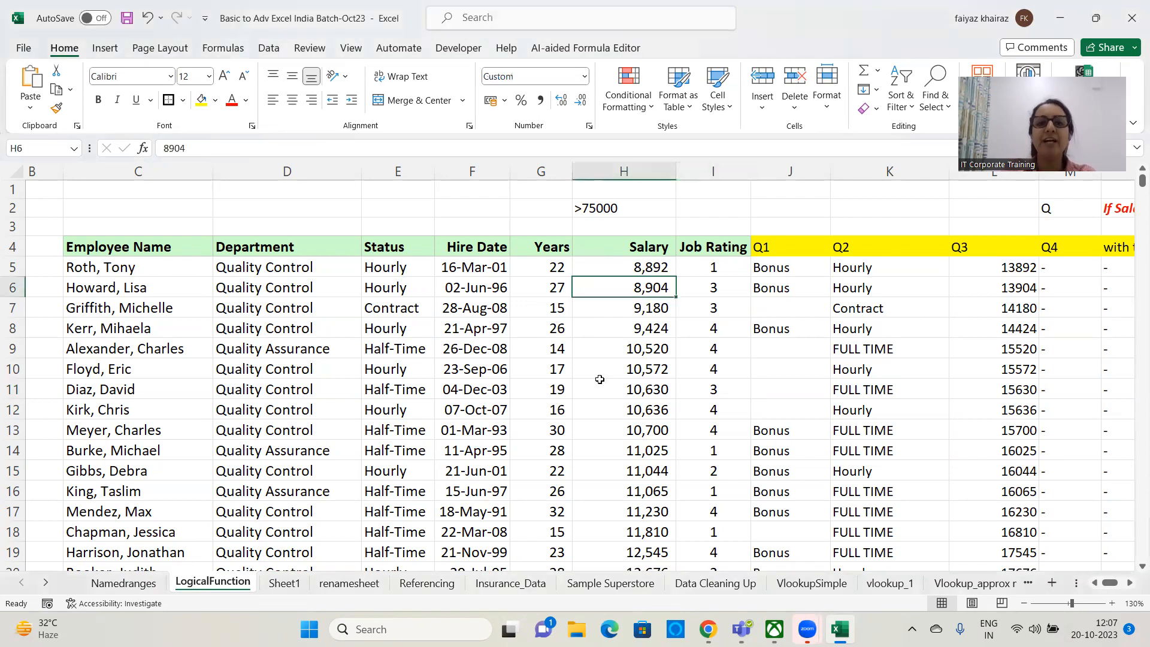
pyautogui.click(556, 268)
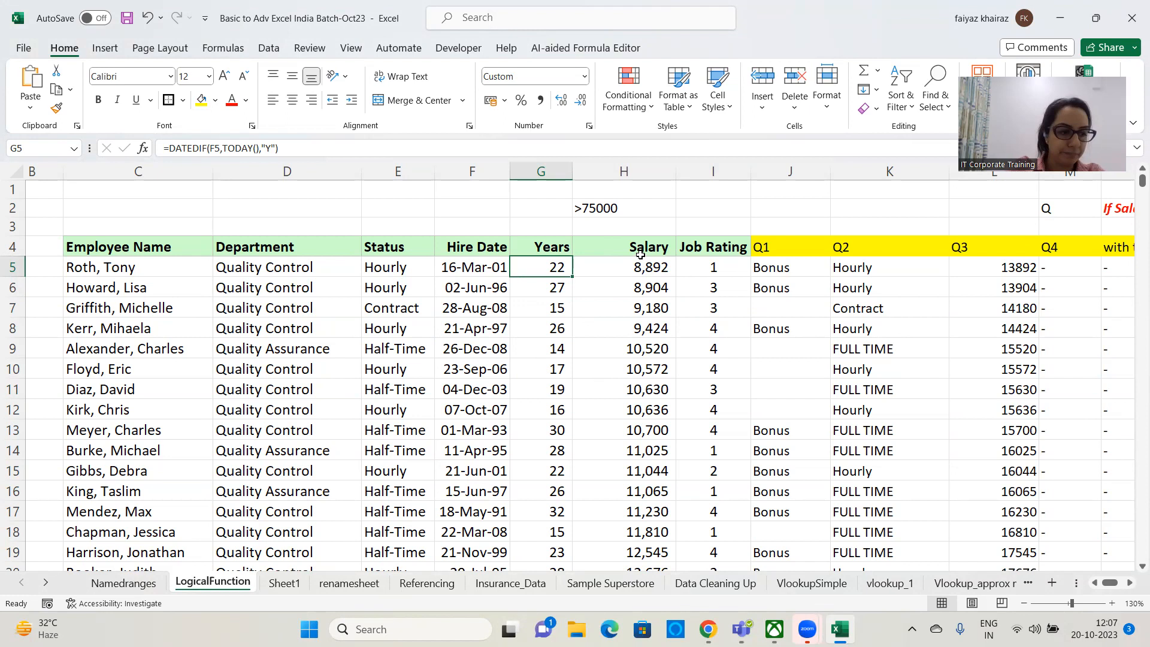
pyautogui.hotkey('ctrl', 'shift', 'Down')
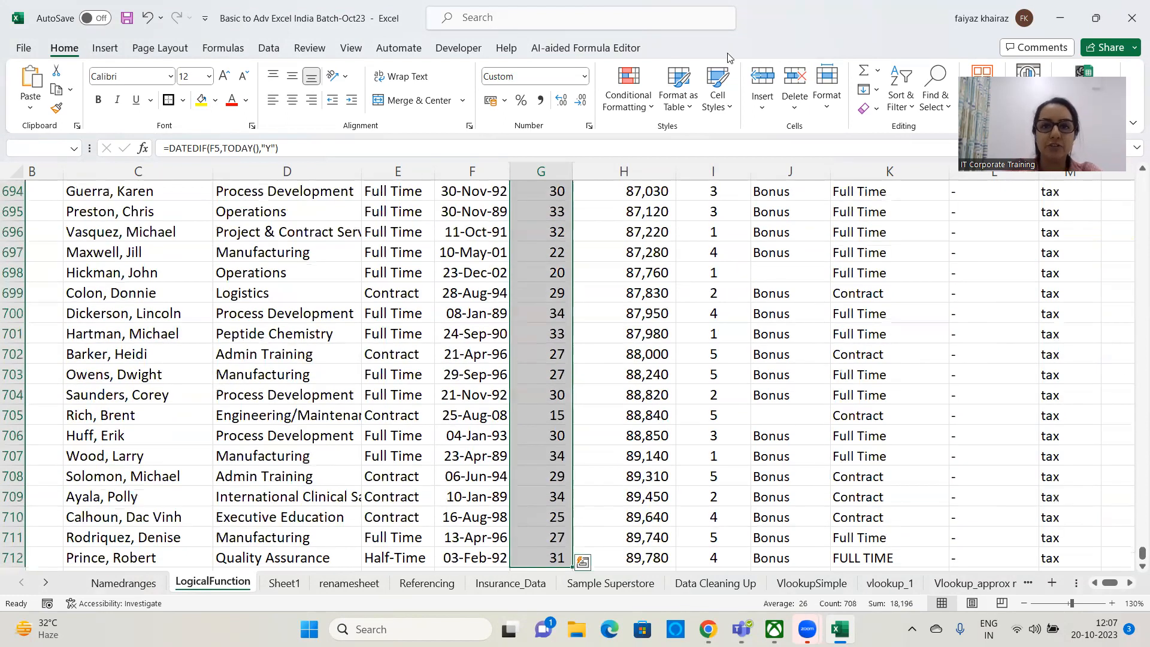
pyautogui.click(643, 107)
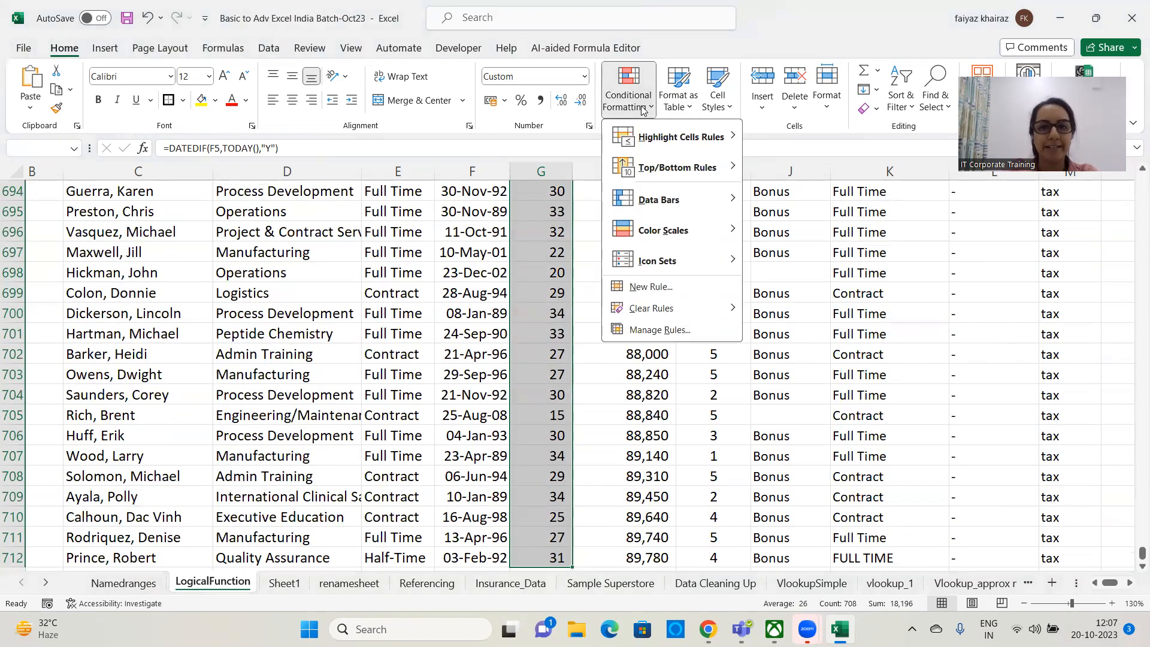
pyautogui.moveTo(692, 143)
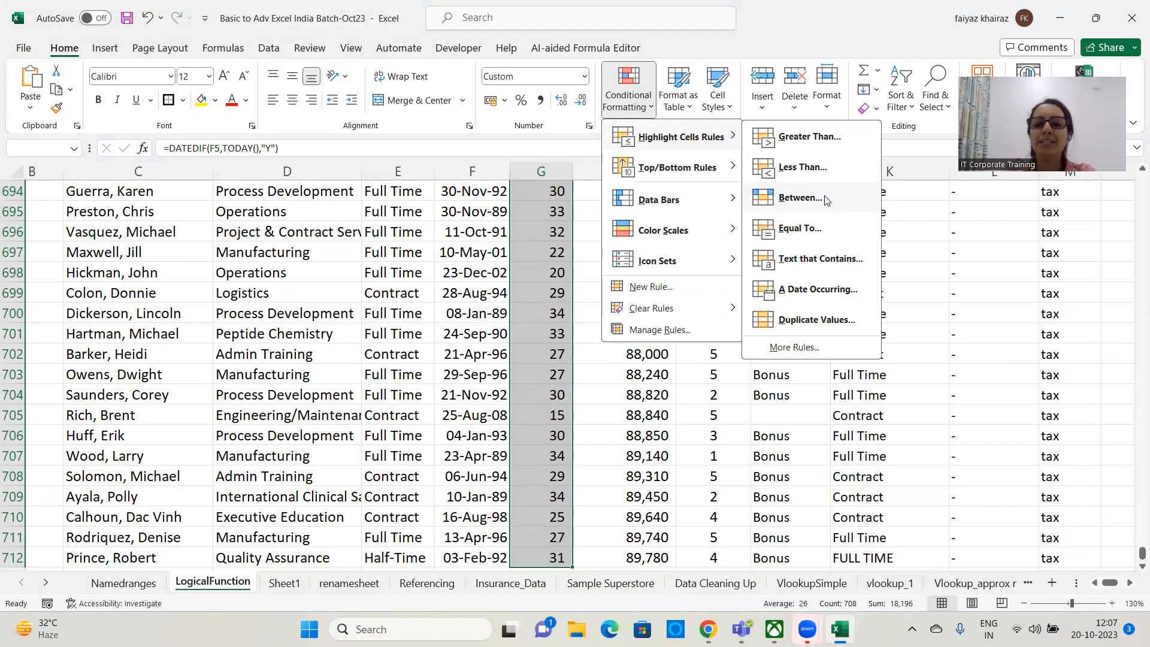
pyautogui.click(799, 197)
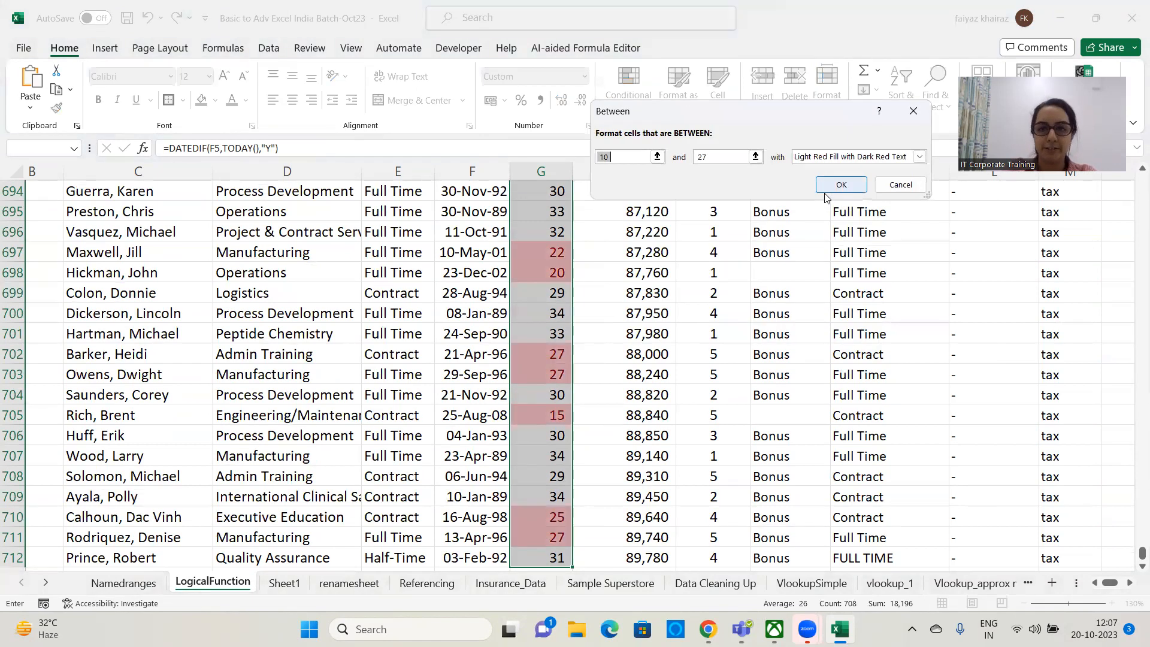
pyautogui.moveTo(713, 159); pyautogui.dragTo(664, 159)
pyautogui.write('20')
pyautogui.click(841, 185)
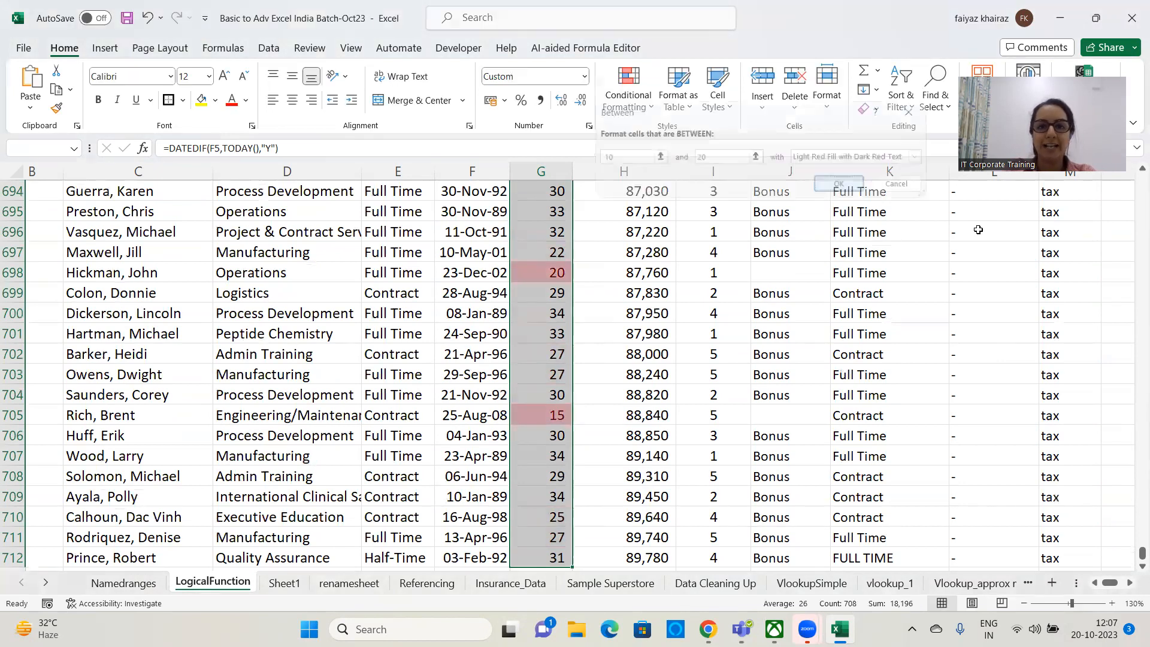
pyautogui.moveTo(1142, 552); pyautogui.dragTo(1135, 161)
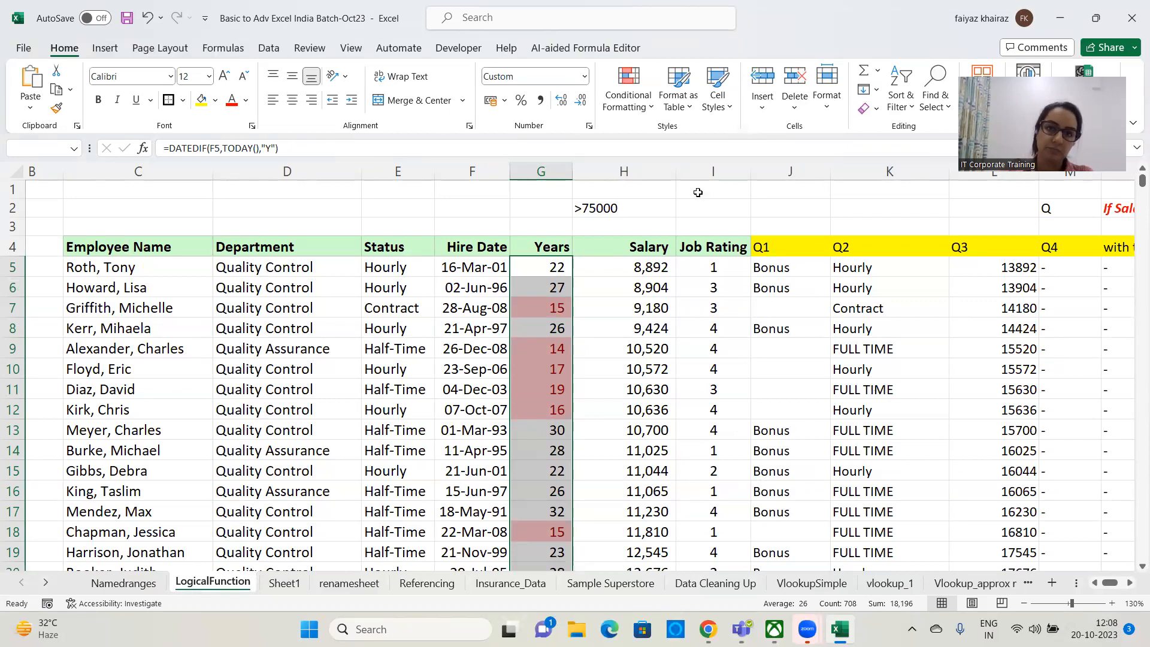
# Step: Clear the conditional formatting rules from the selected Years cells only
pyautogui.click(649, 111)
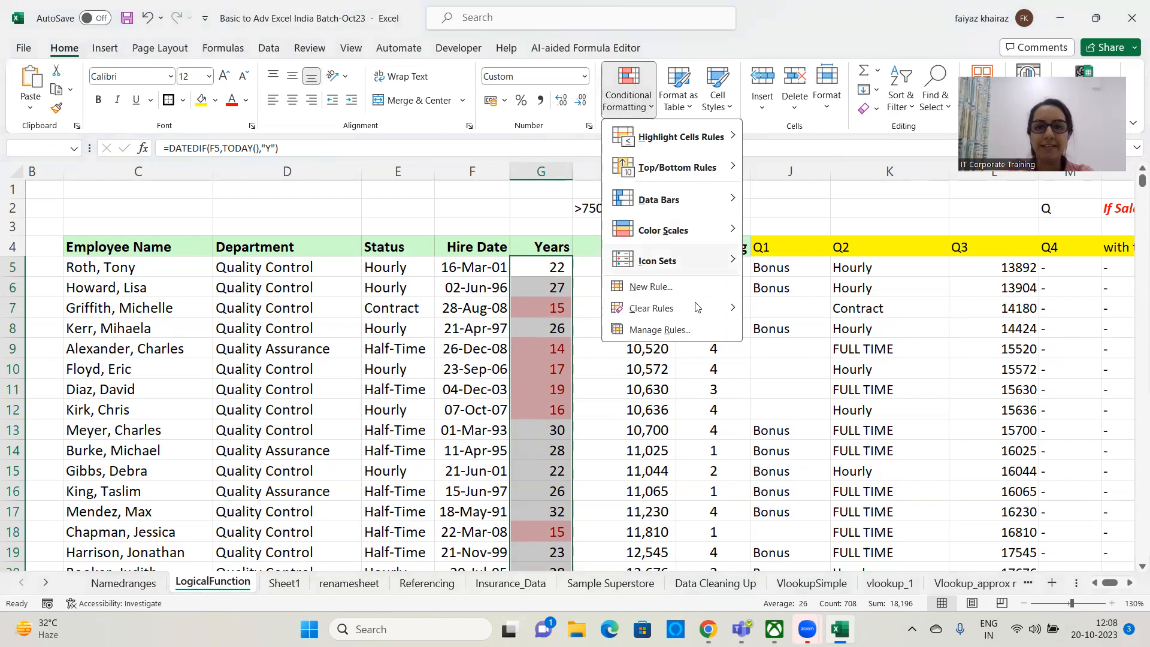
pyautogui.moveTo(695, 313)
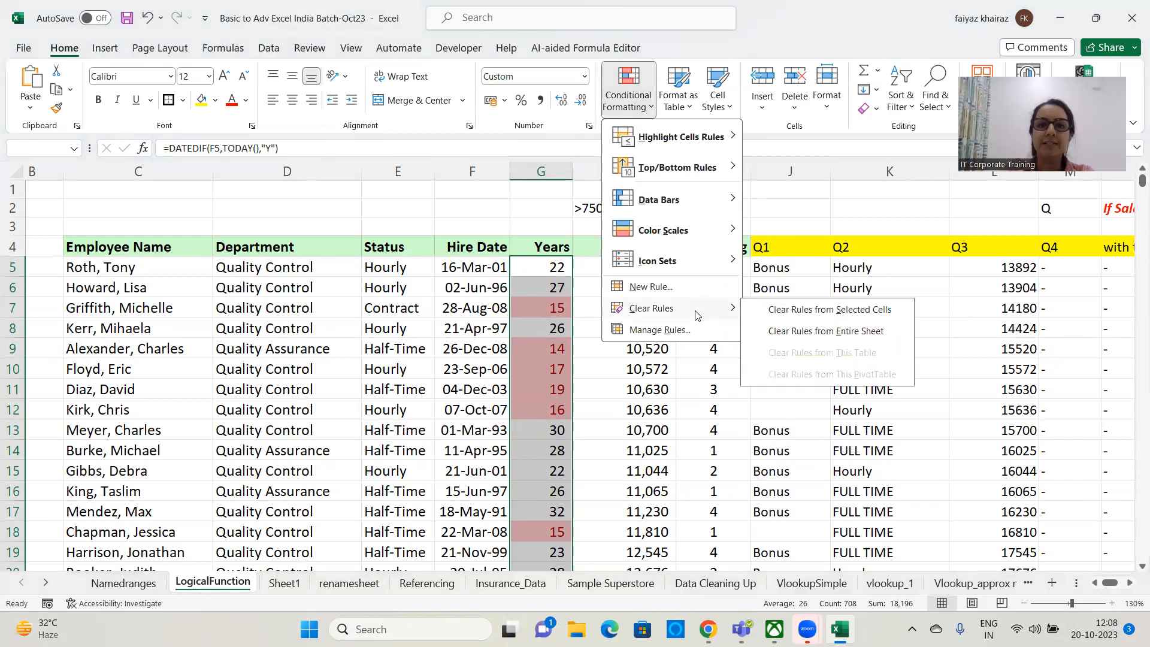
pyautogui.click(894, 317)
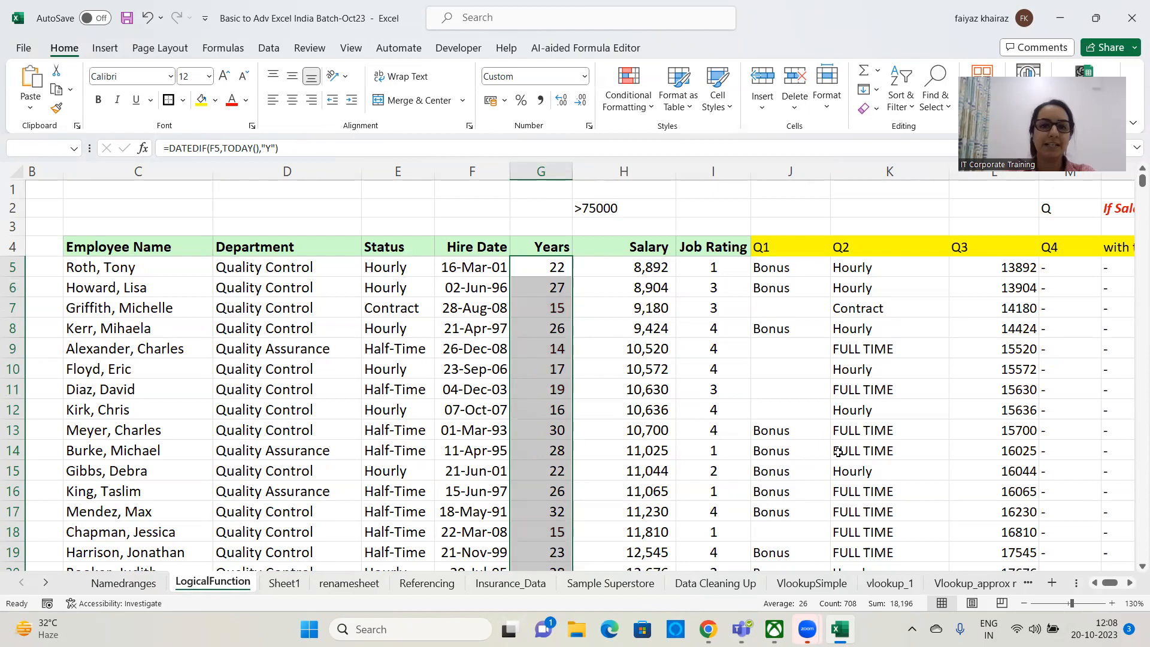
# Step: Switch to the Sample Superstore sheet and widen the Order ID column D
pyautogui.click(732, 348)
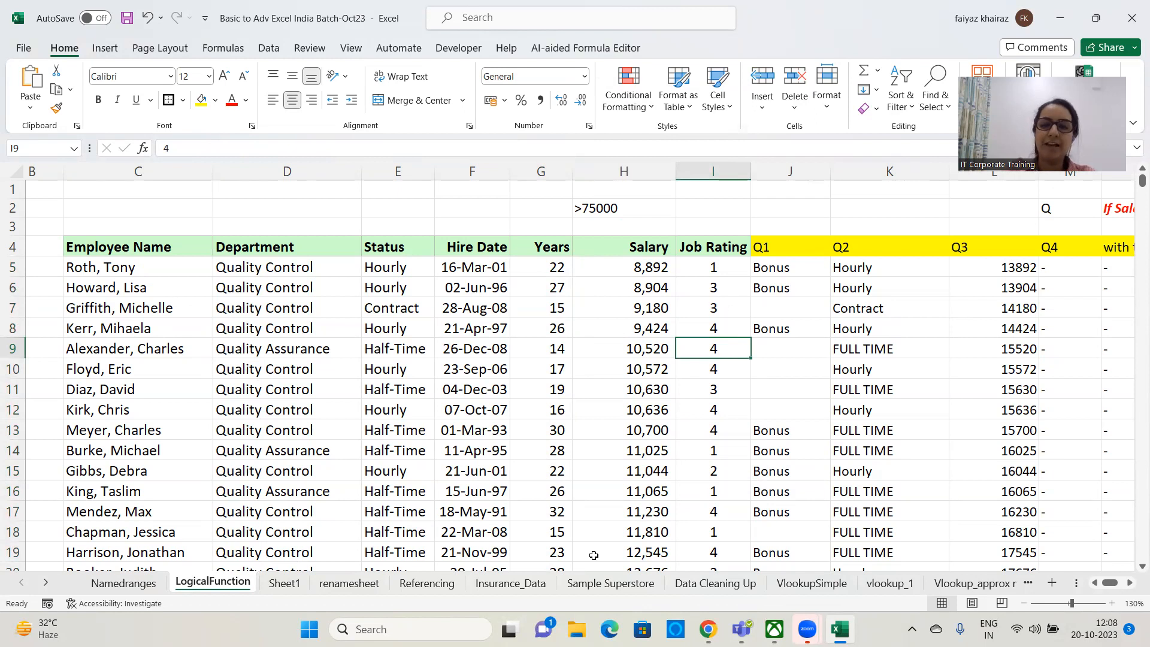
pyautogui.click(610, 583)
pyautogui.moveTo(215, 169); pyautogui.dragTo(304, 163)
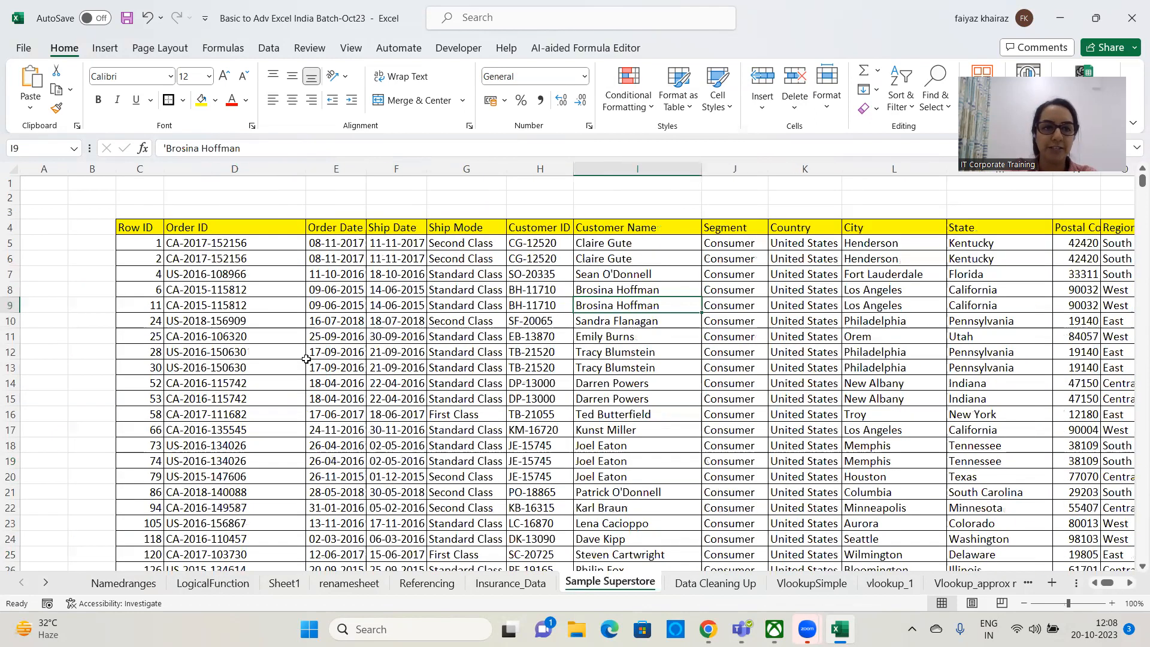
# Step: Highlight Order ID cells from D5 to the last data row that contain the text US, using Light Red Fill with Dark Red Text
pyautogui.click(629, 96)
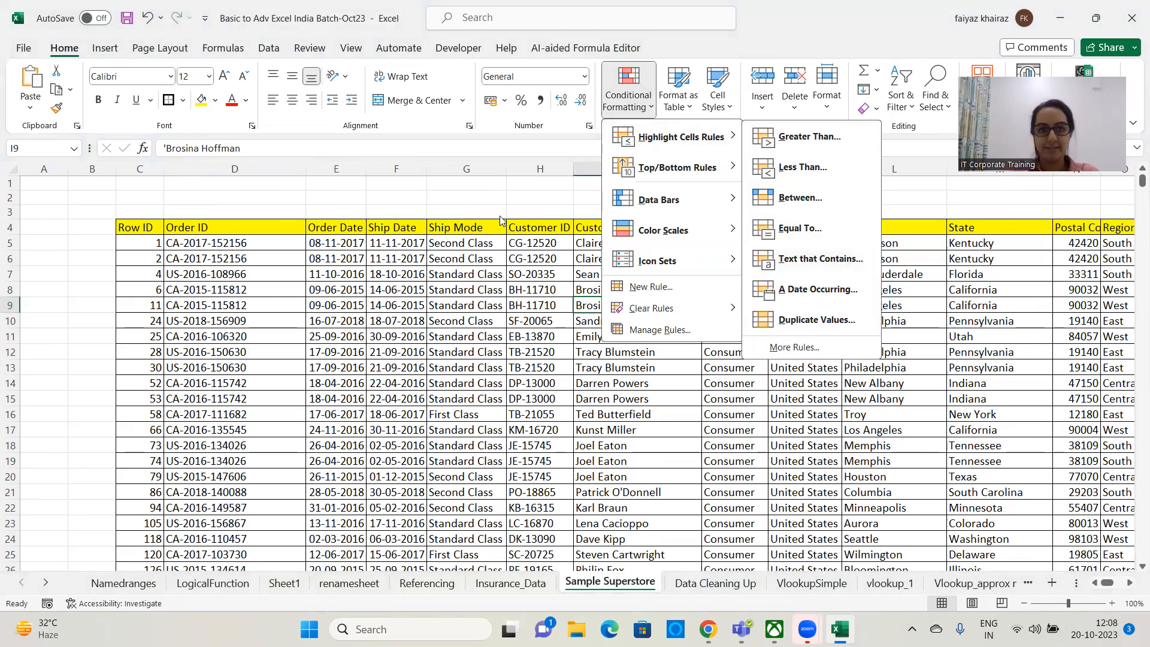
pyautogui.click(433, 214)
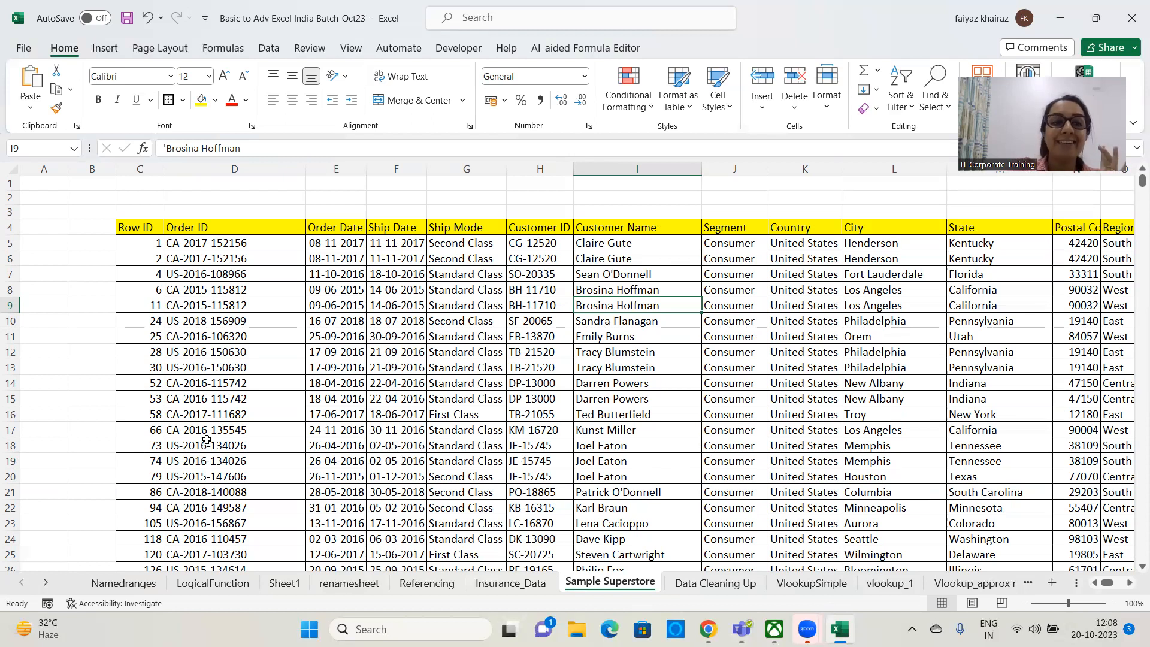
pyautogui.click(226, 245)
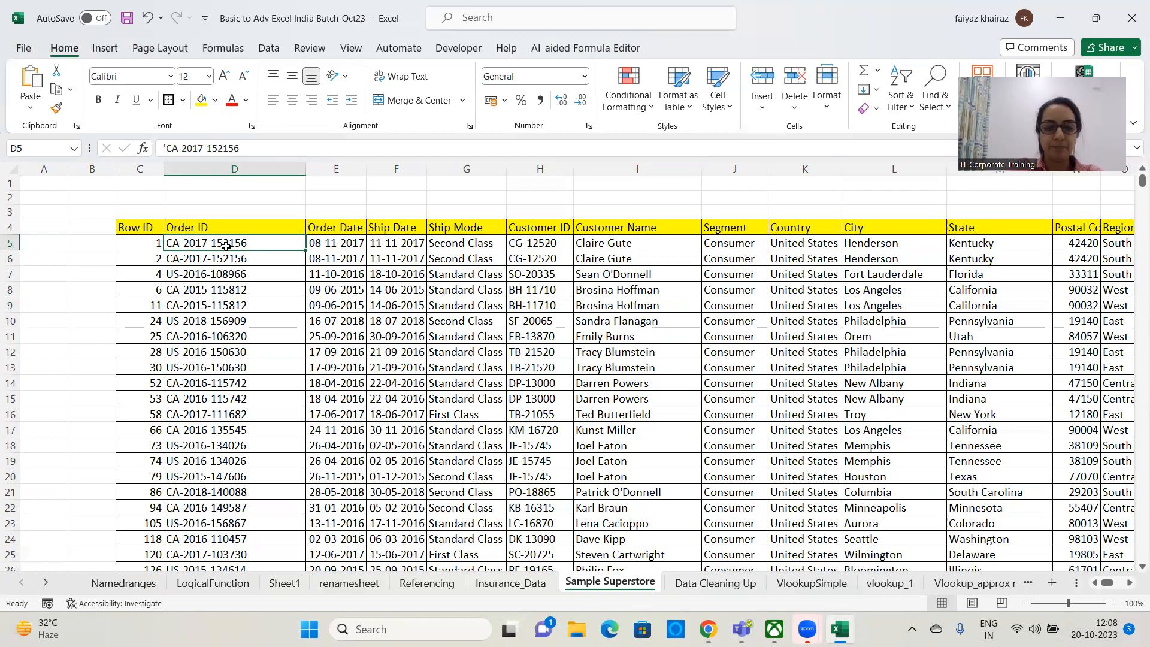
pyautogui.hotkey('ctrl', 'shift', 'Down')
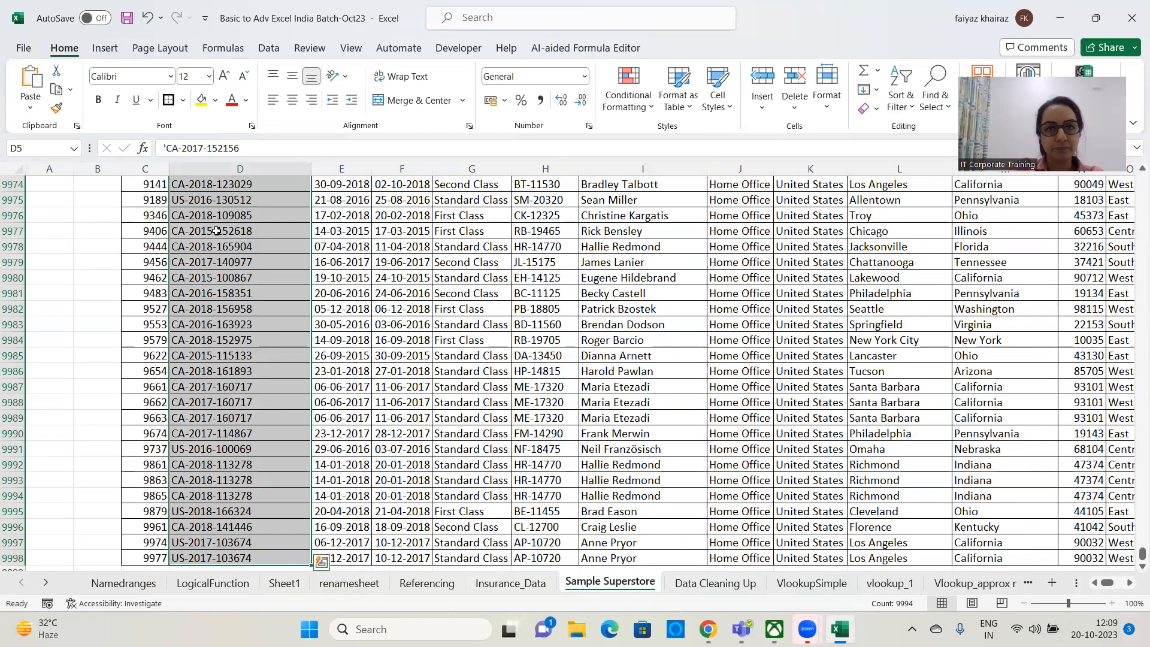
pyautogui.click(651, 108)
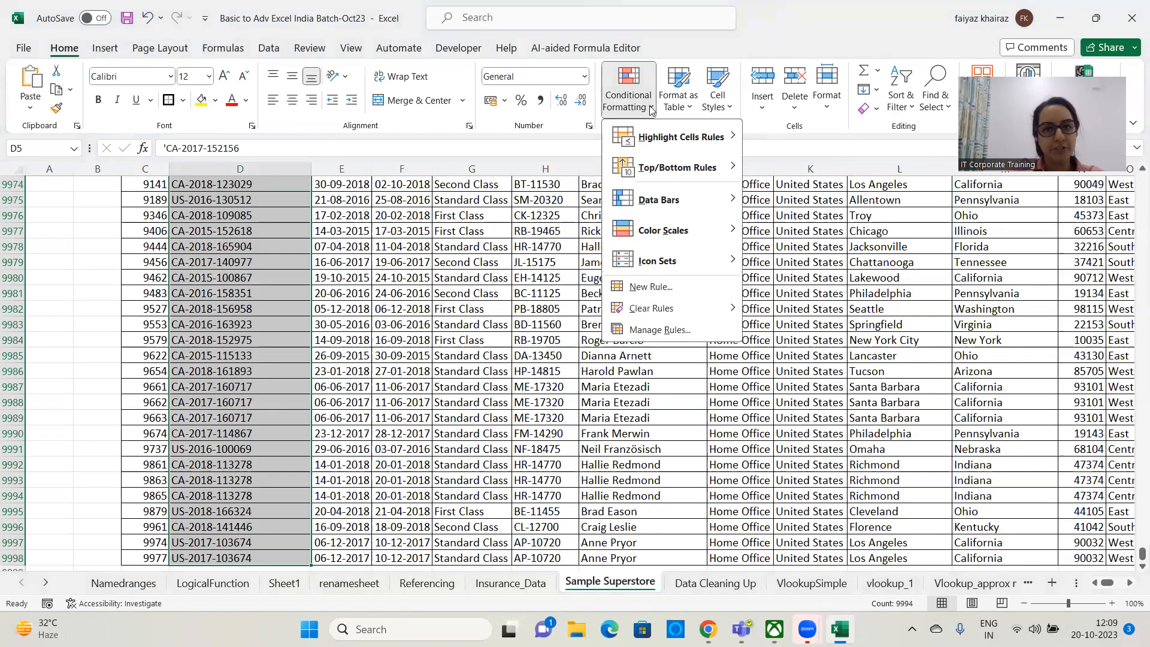
pyautogui.moveTo(662, 136)
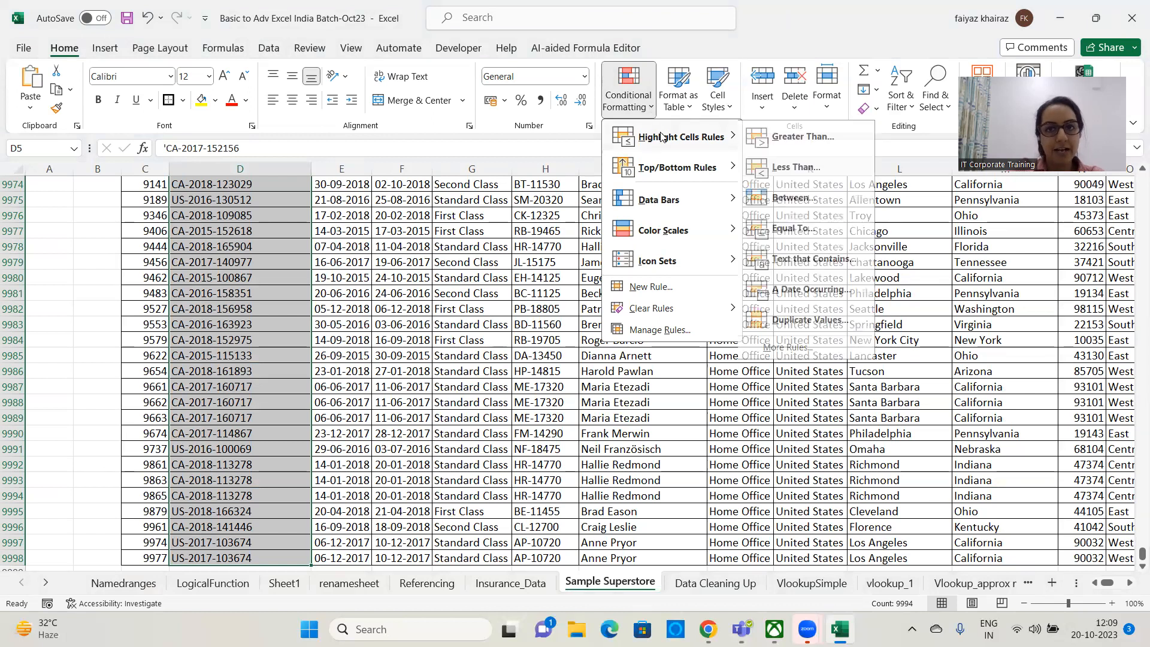
pyautogui.click(841, 264)
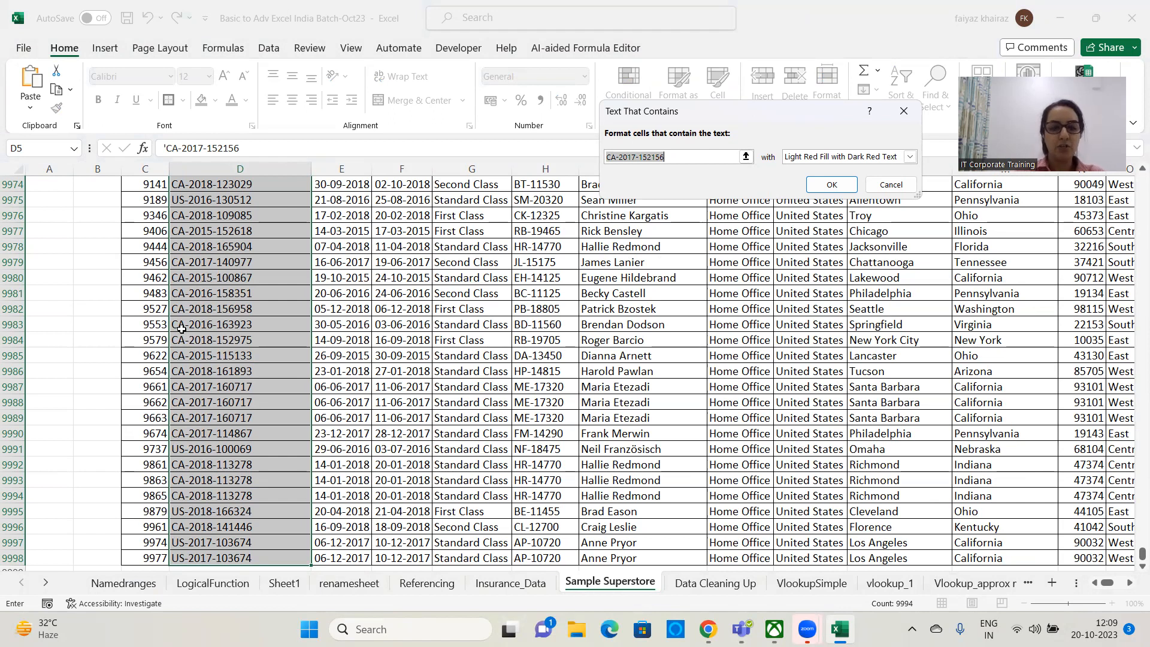
pyautogui.write('US')
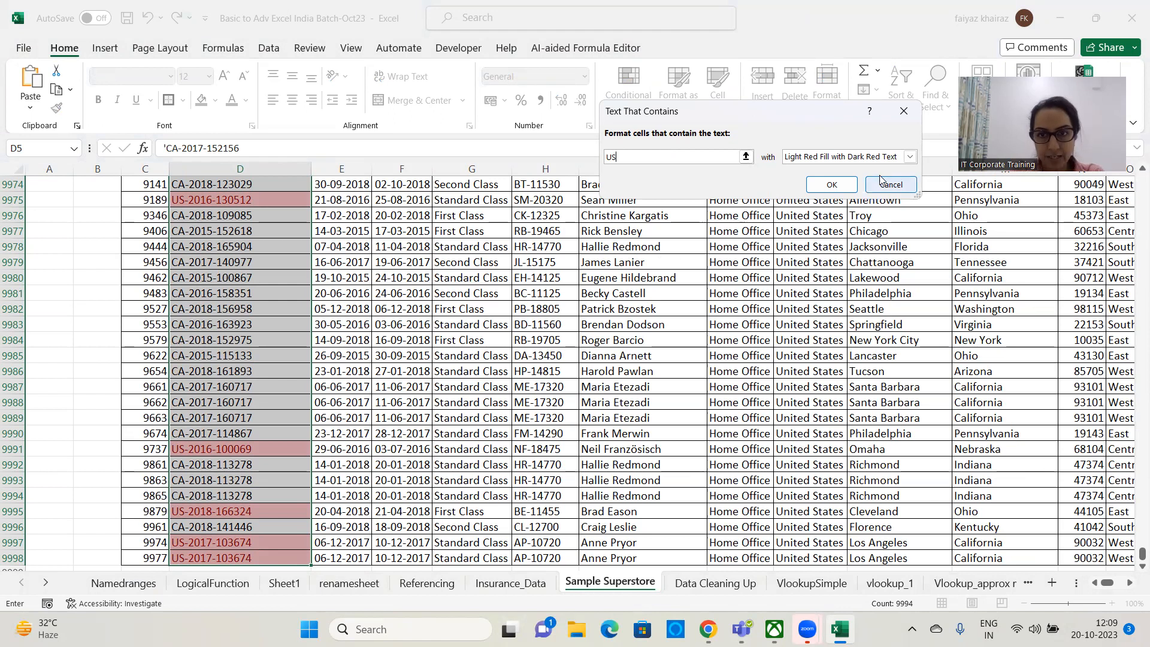
pyautogui.click(832, 184)
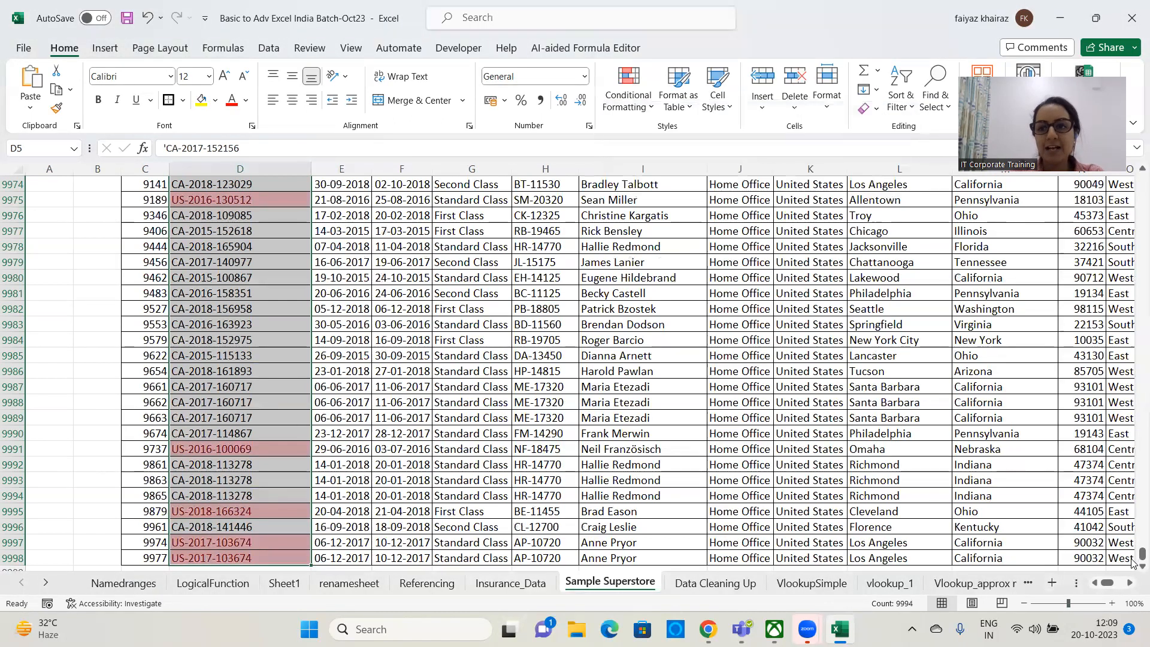
pyautogui.moveTo(1142, 555); pyautogui.dragTo(1135, 148)
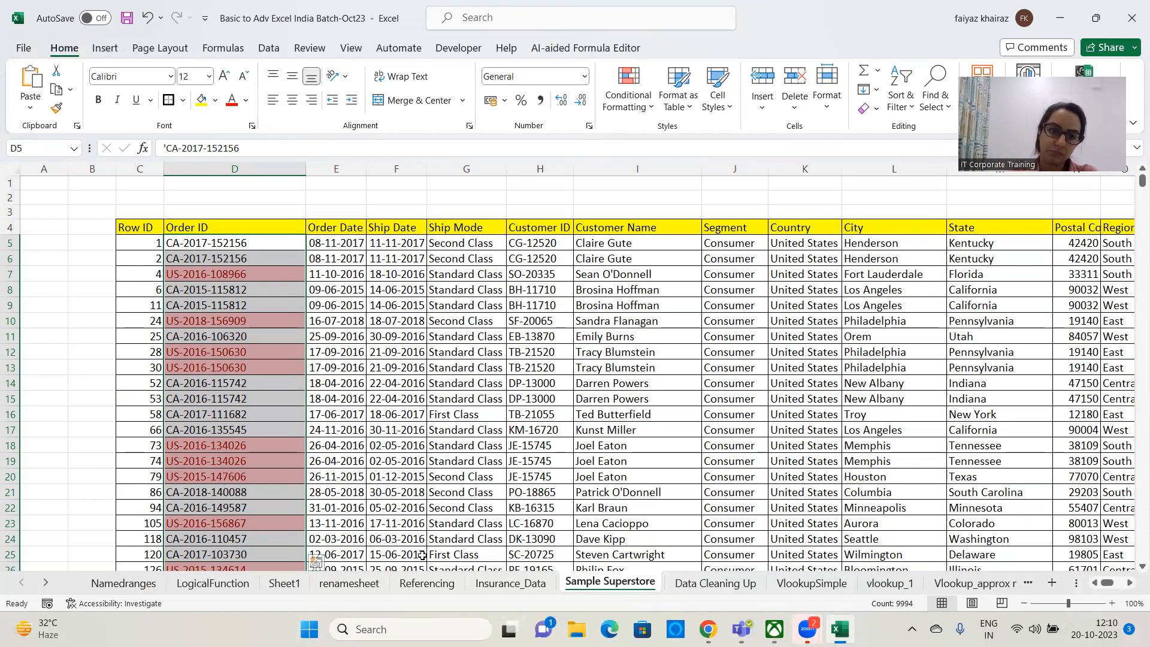
pyautogui.click(1044, 191)
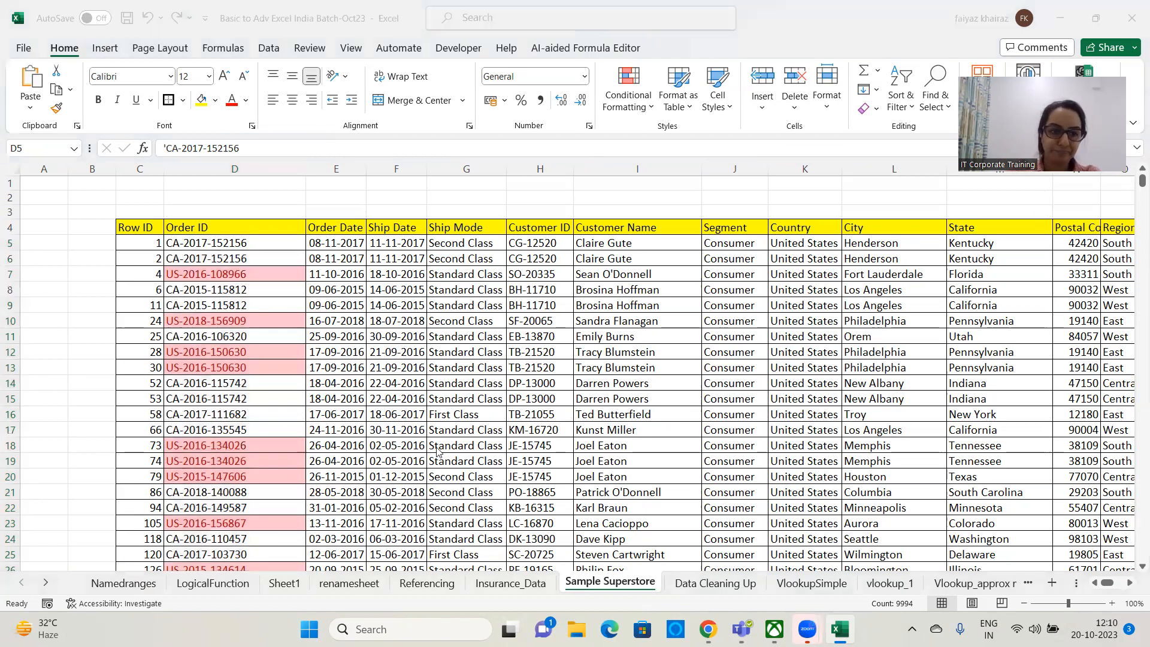
# Step: Switch to the LogicalFunction sheet and look through the available Top/Bottom conditional formatting rules from the first Salary cell
pyautogui.click(216, 587)
pyautogui.click(220, 584)
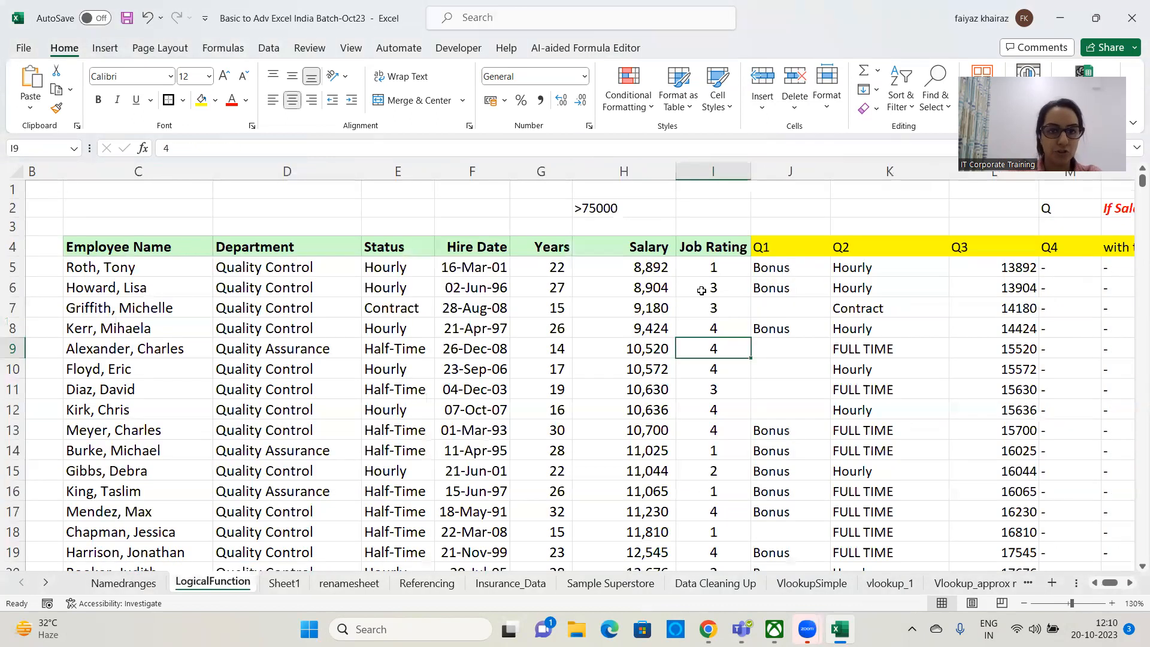
pyautogui.click(523, 316)
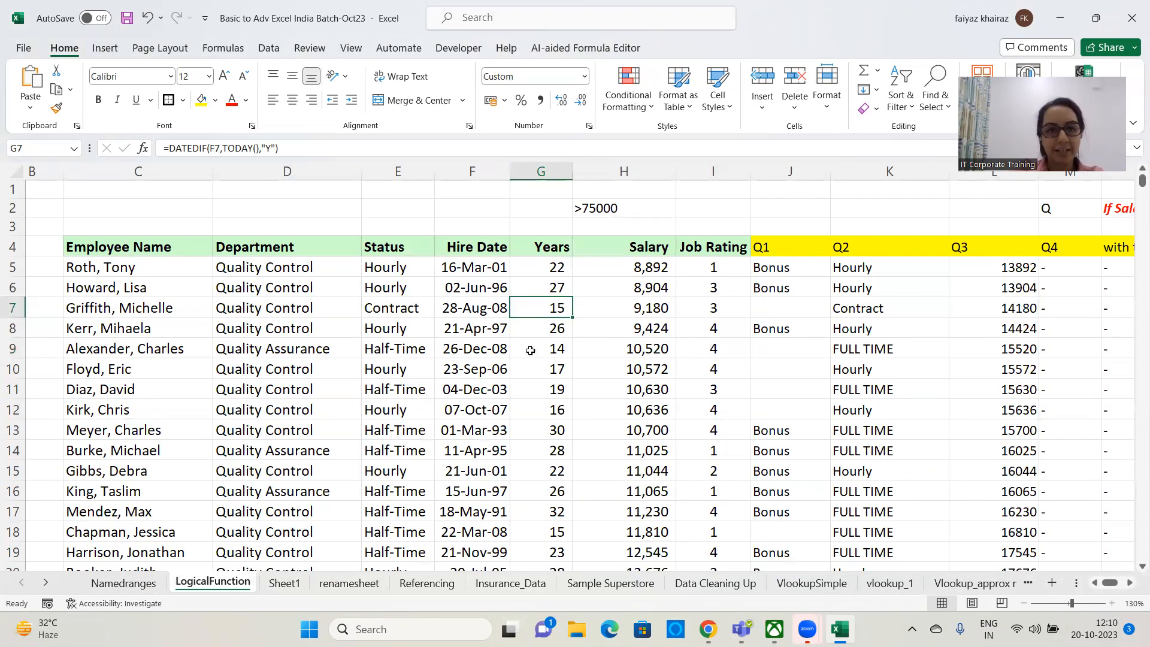
pyautogui.click(641, 273)
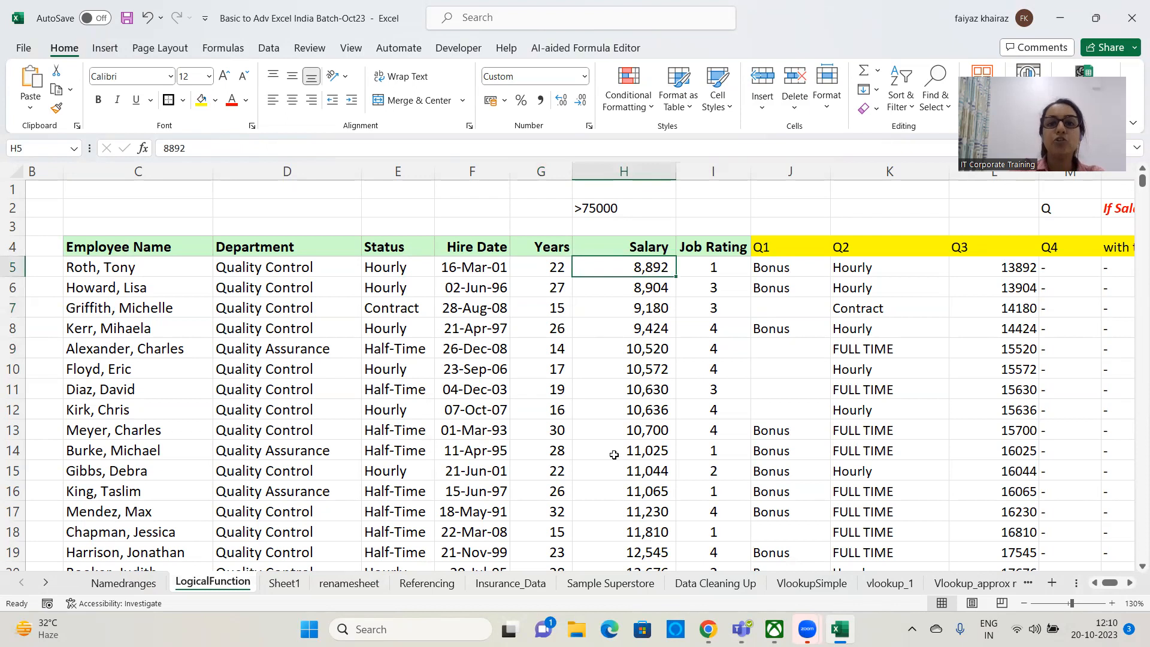
pyautogui.click(653, 108)
pyautogui.moveTo(667, 173)
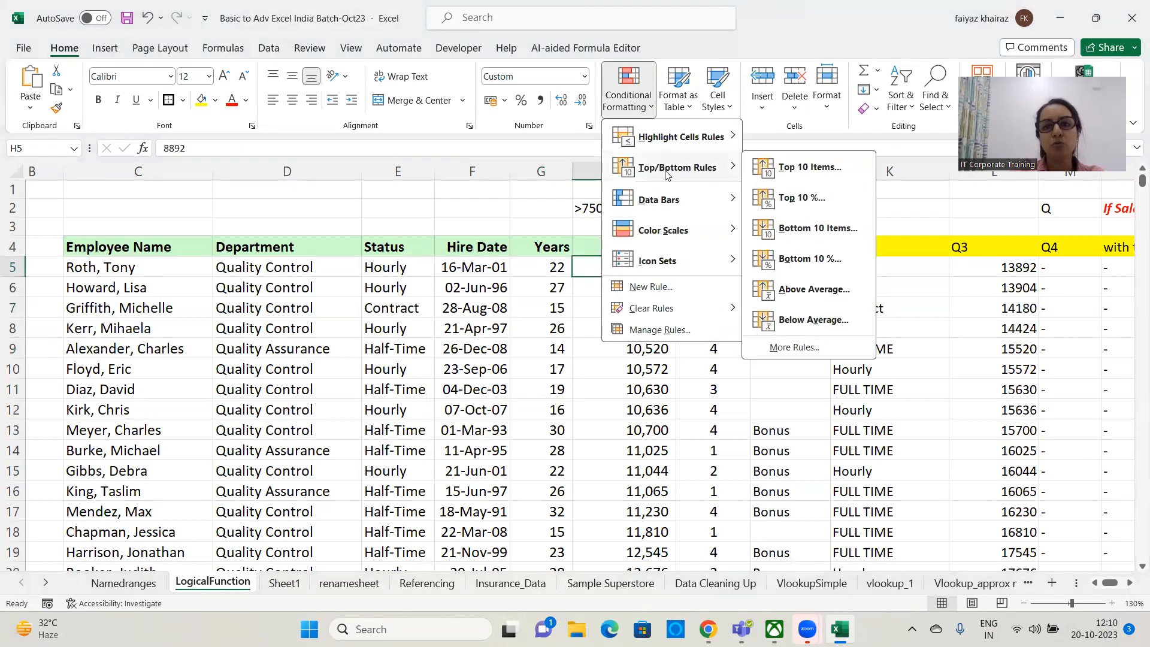
pyautogui.click(497, 205)
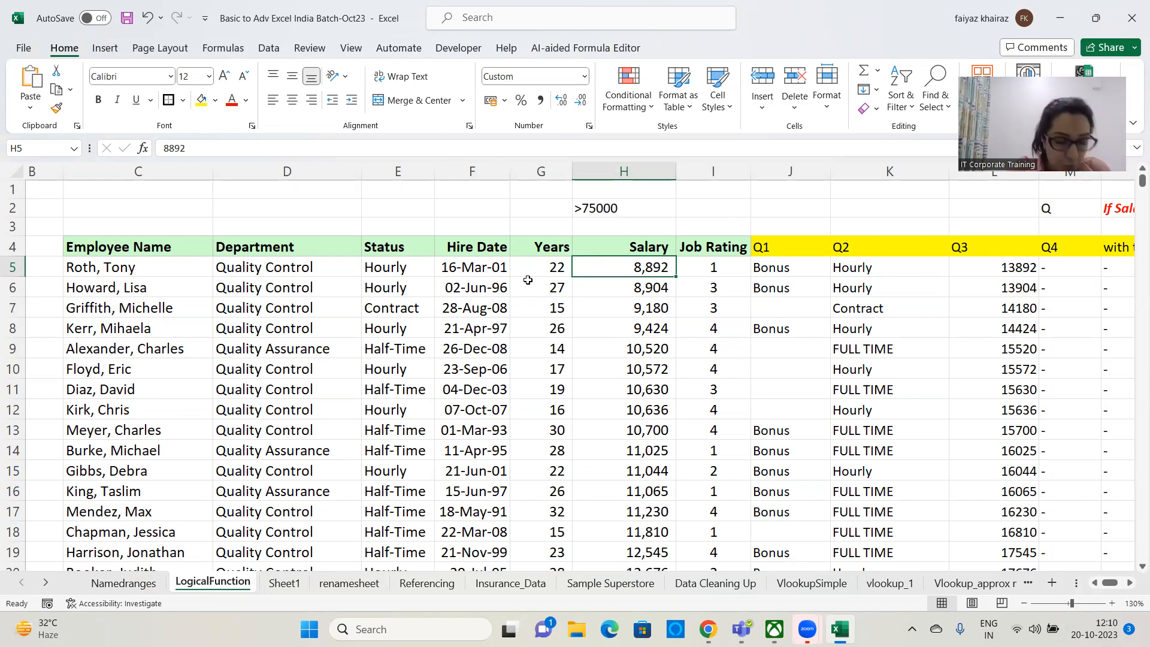
pyautogui.click(667, 325)
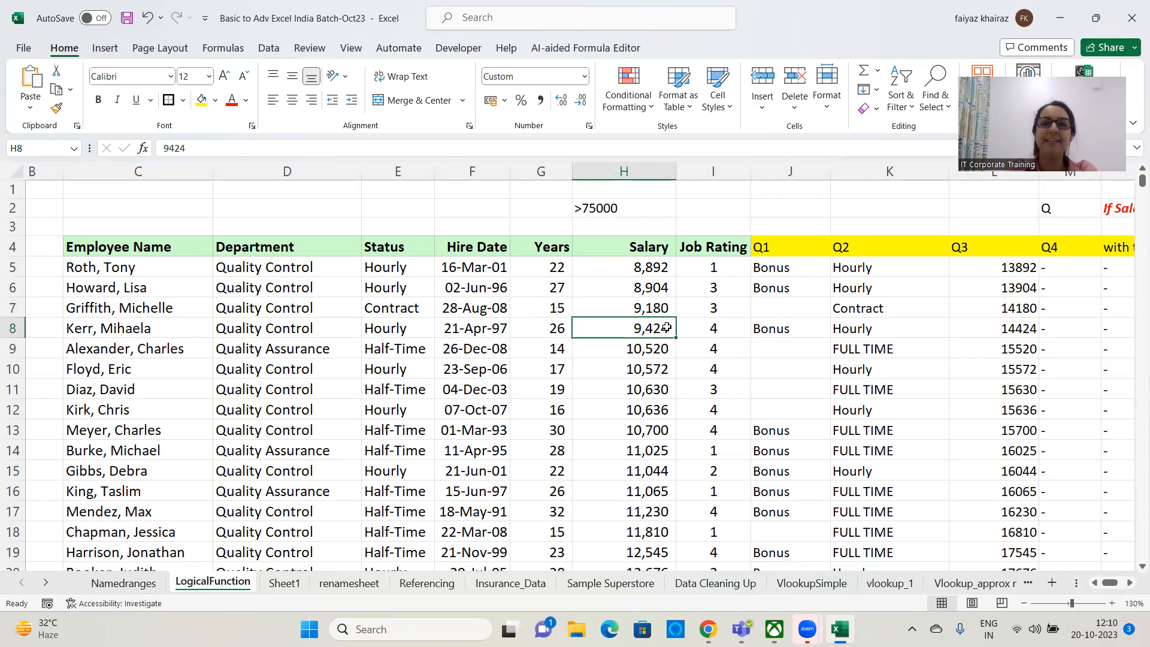
# Step: Highlight the bottom 10 Salary values from H5 to the last data row, using Light Red Fill with Dark Red Text
pyautogui.click(645, 264)
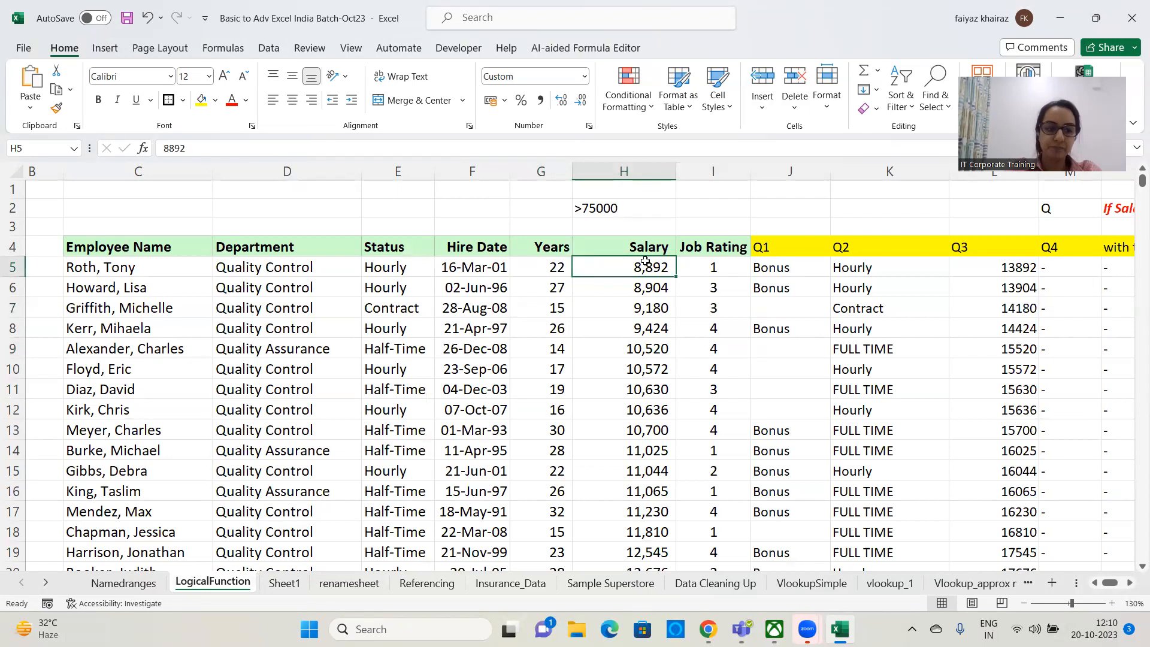
pyautogui.hotkey('ctrl', 'shift', 'Down')
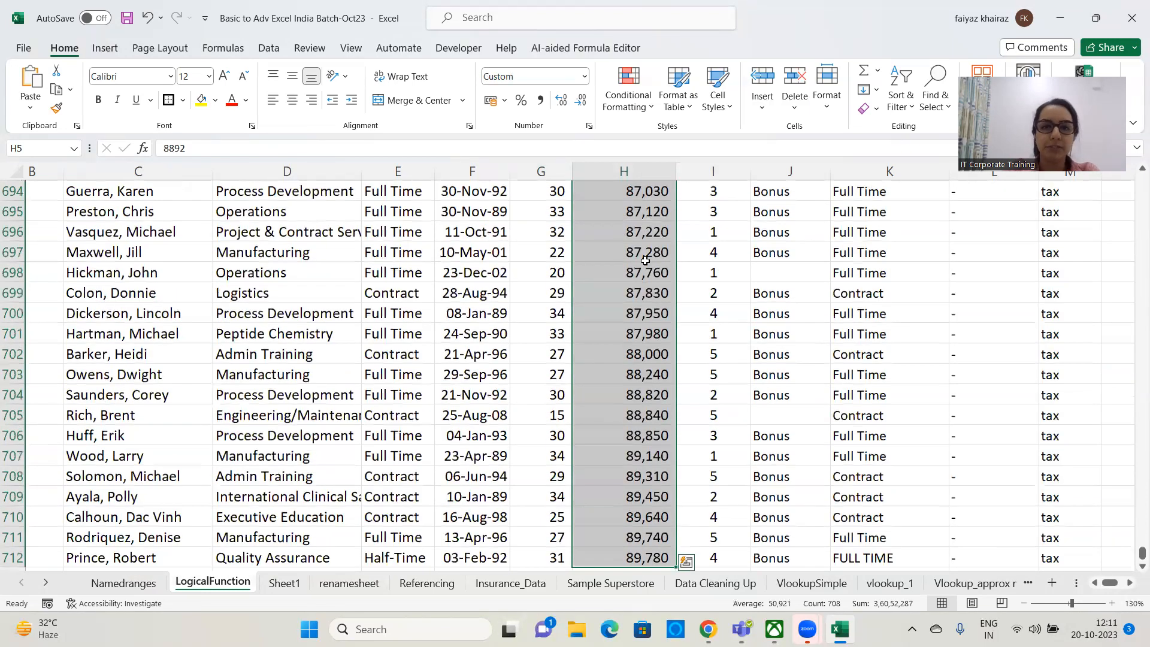
pyautogui.click(646, 111)
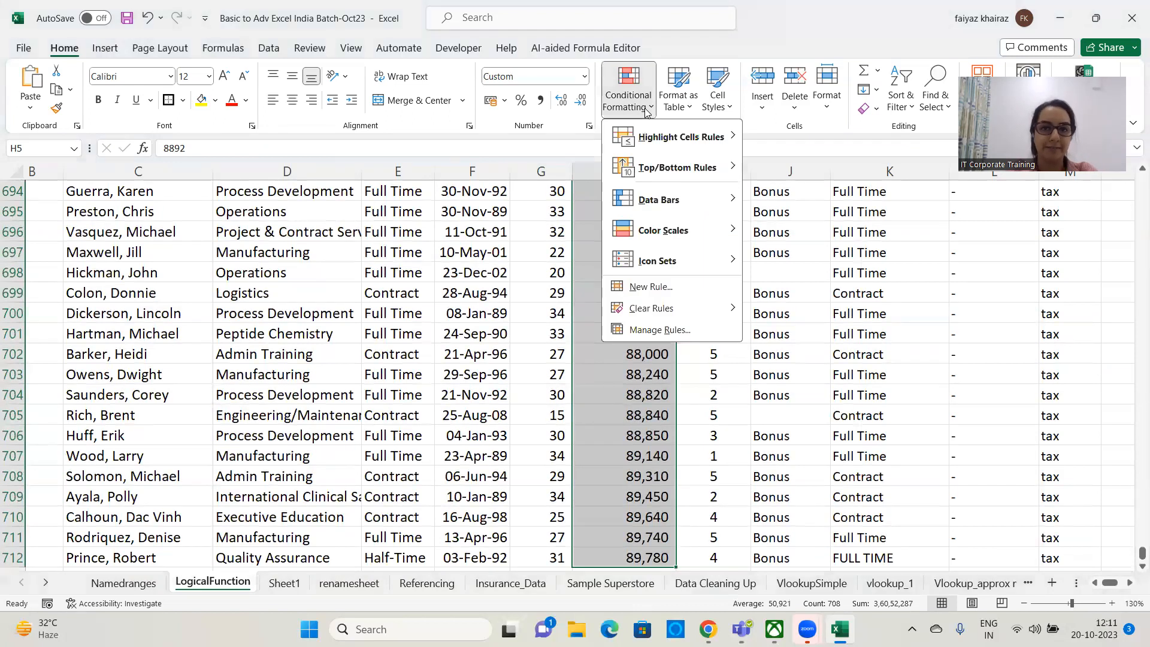
pyautogui.moveTo(656, 133)
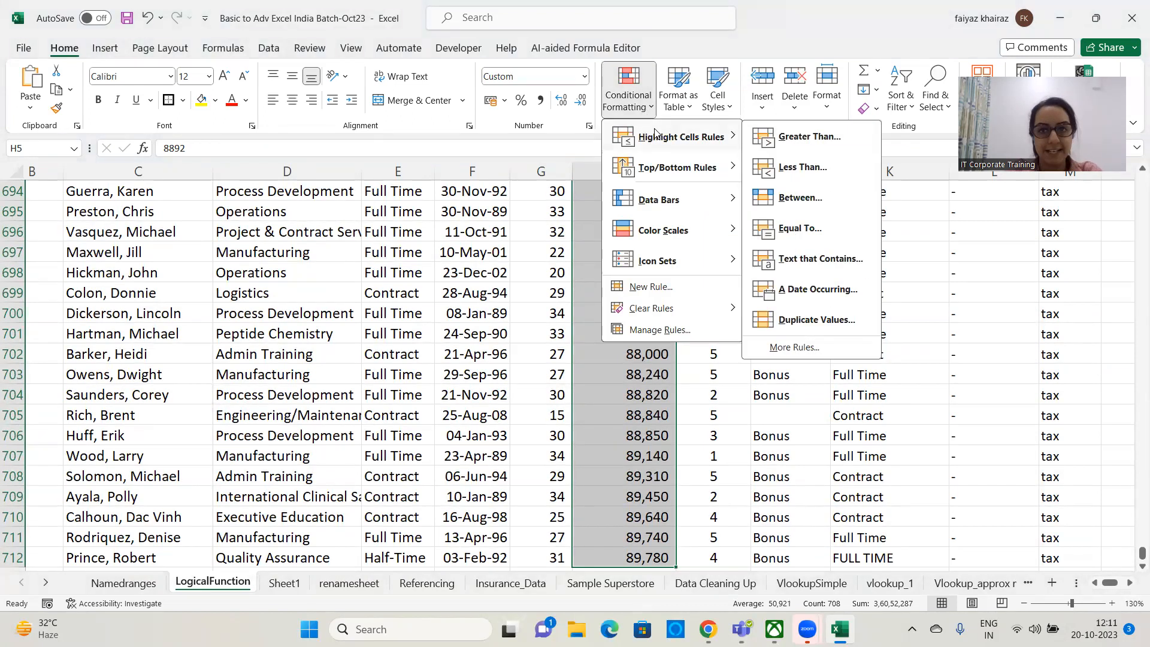
pyautogui.moveTo(655, 171)
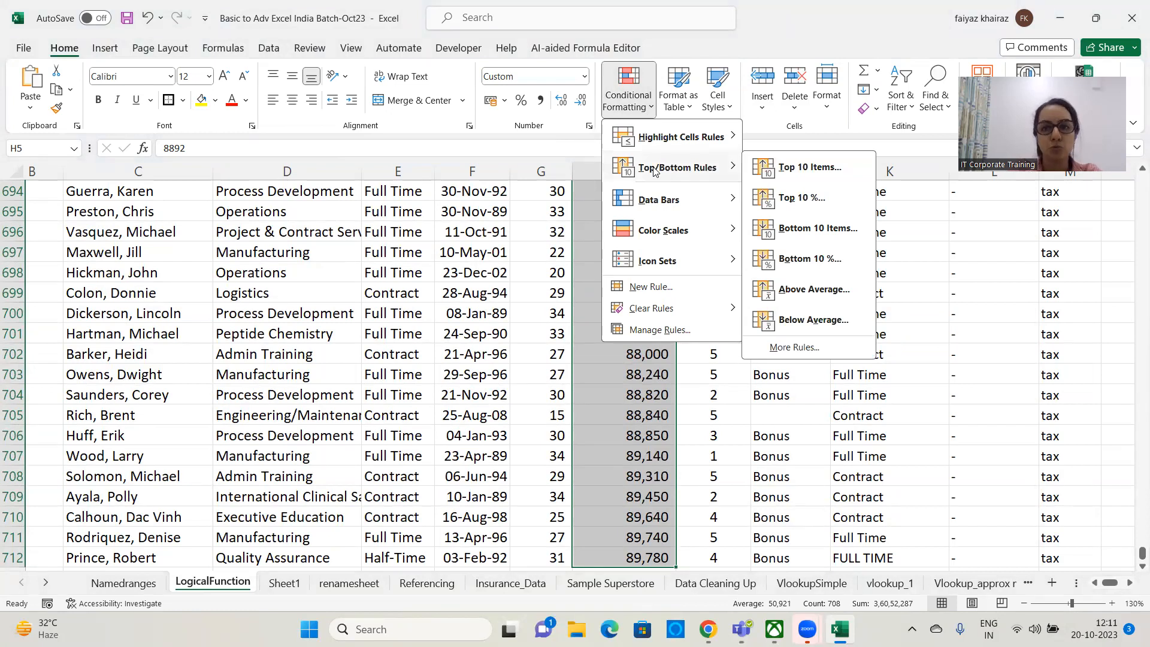
pyautogui.click(818, 231)
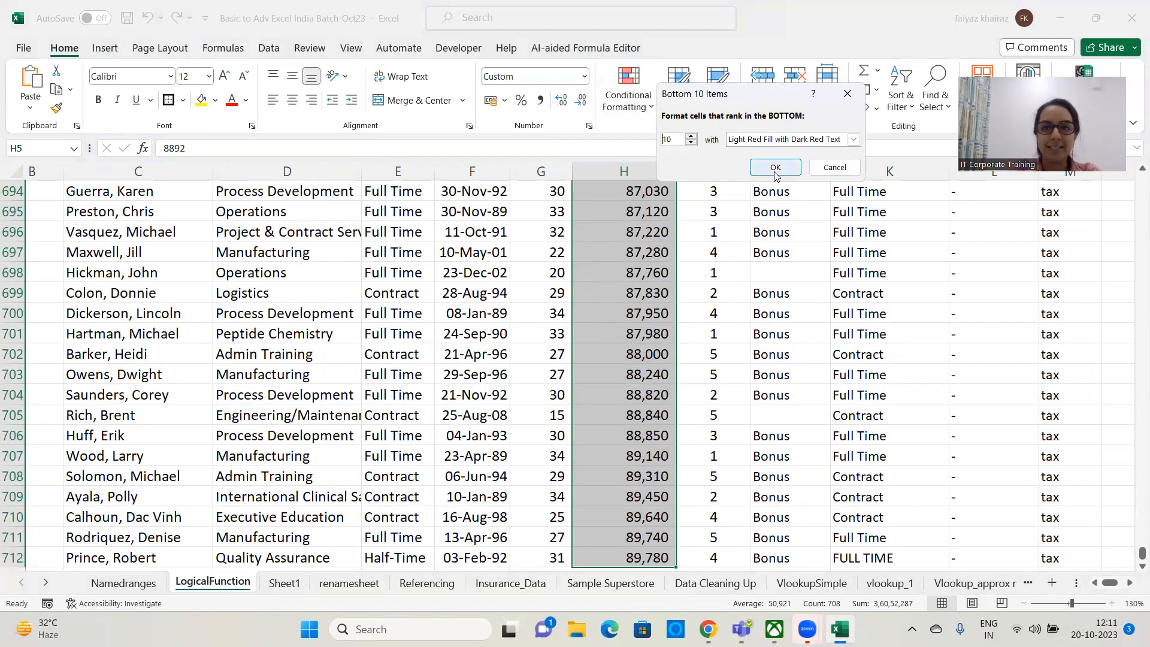
pyautogui.click(774, 168)
pyautogui.moveTo(1136, 554); pyautogui.dragTo(1132, 170)
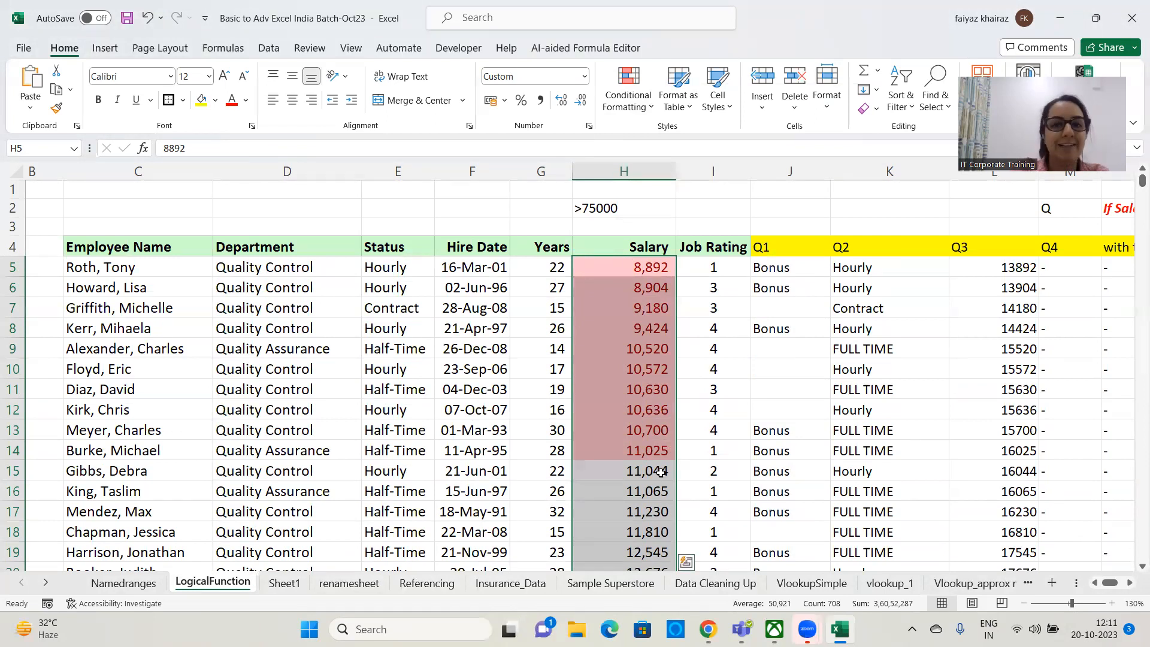
pyautogui.click(820, 457)
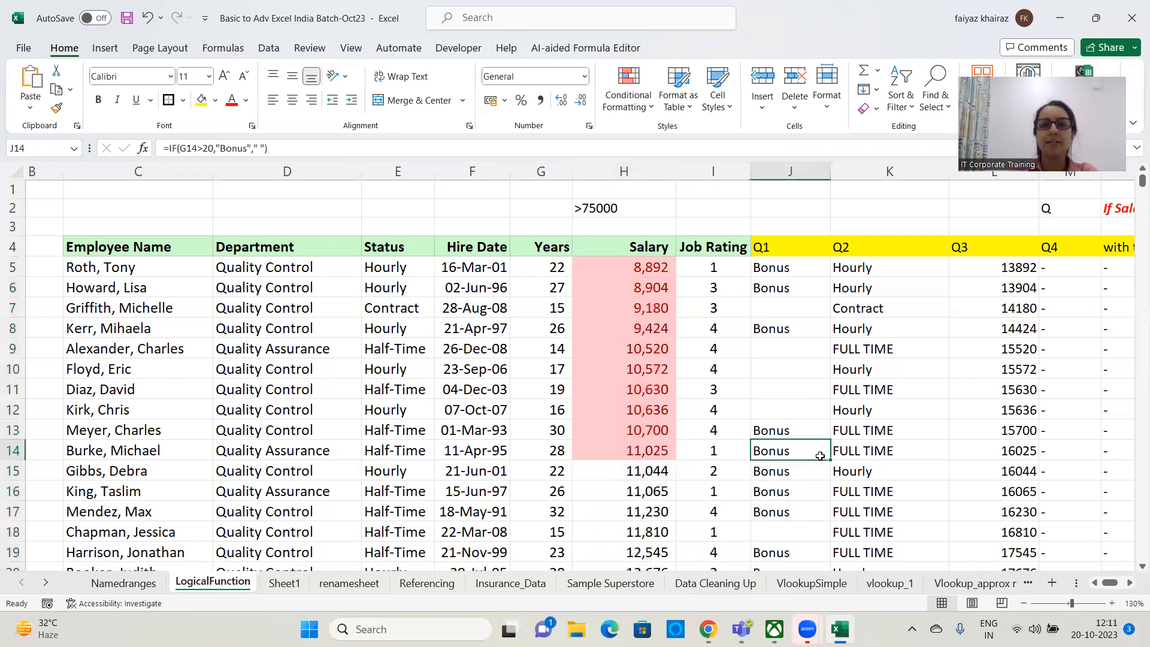
# Step: Apply a Top 10 Items rule to the Years cells from G5 to the last data row and check the column
pyautogui.click(555, 271)
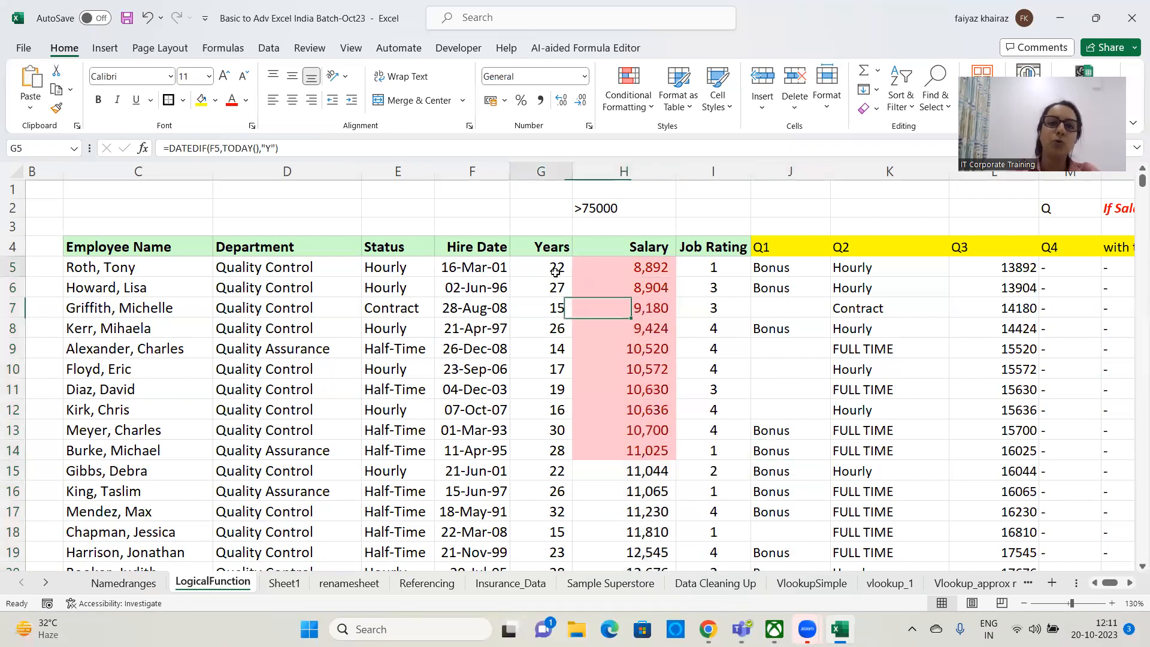
pyautogui.hotkey('ctrl', 'shift', 'Down')
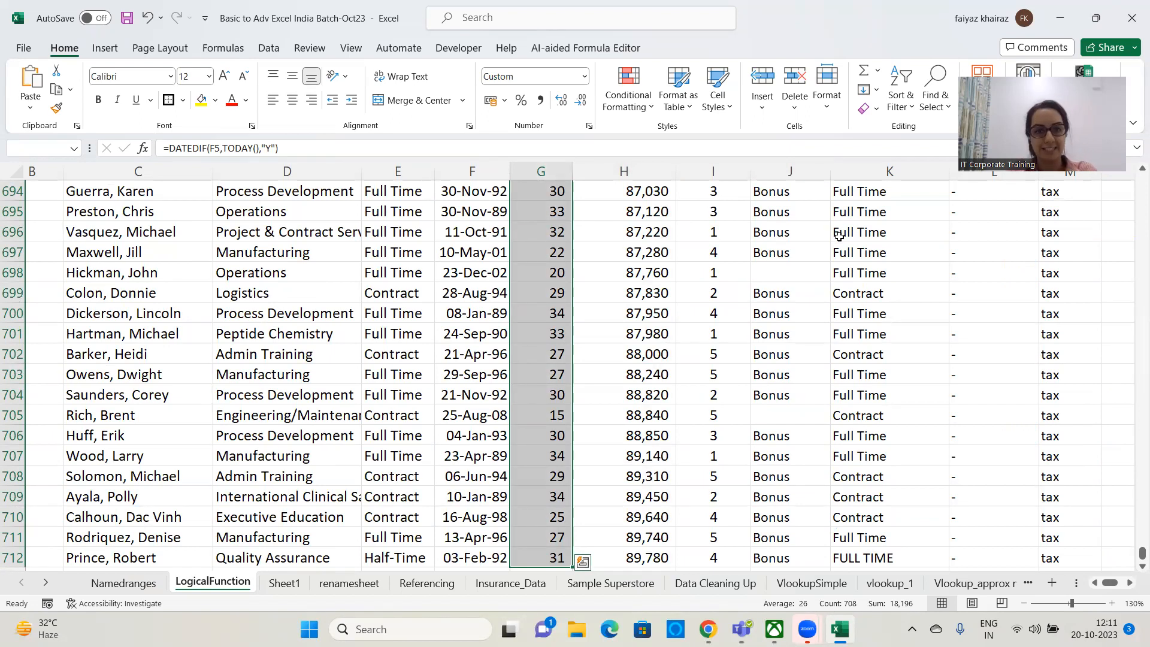
pyautogui.click(631, 112)
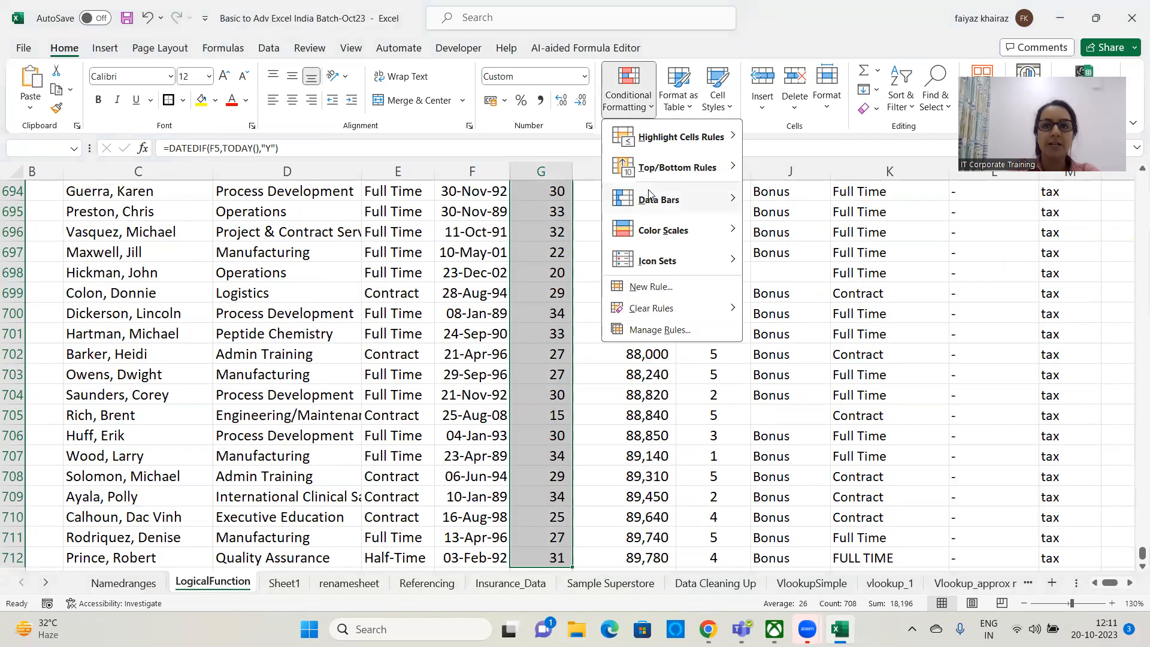
pyautogui.moveTo(670, 173)
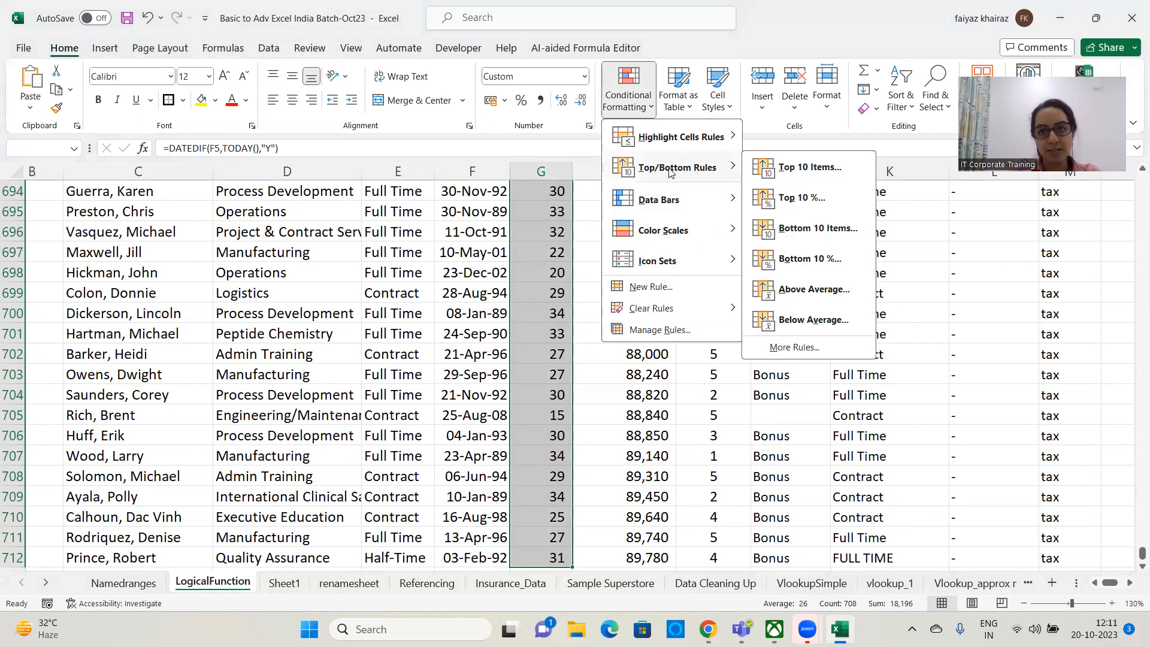
pyautogui.click(806, 171)
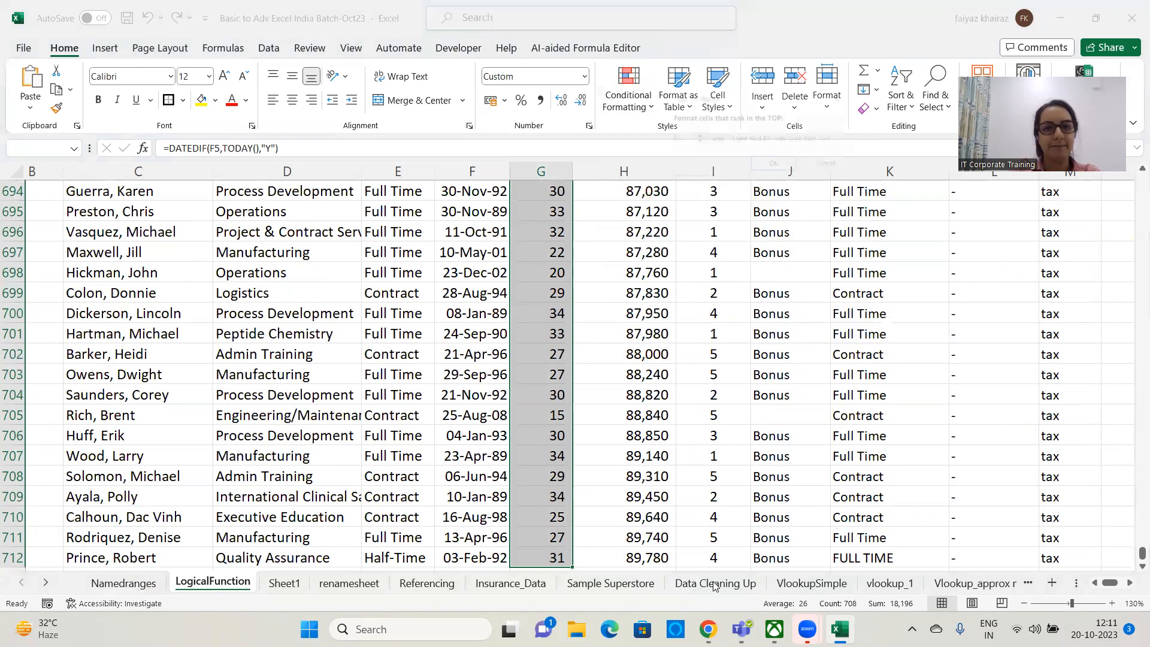
pyautogui.click(774, 167)
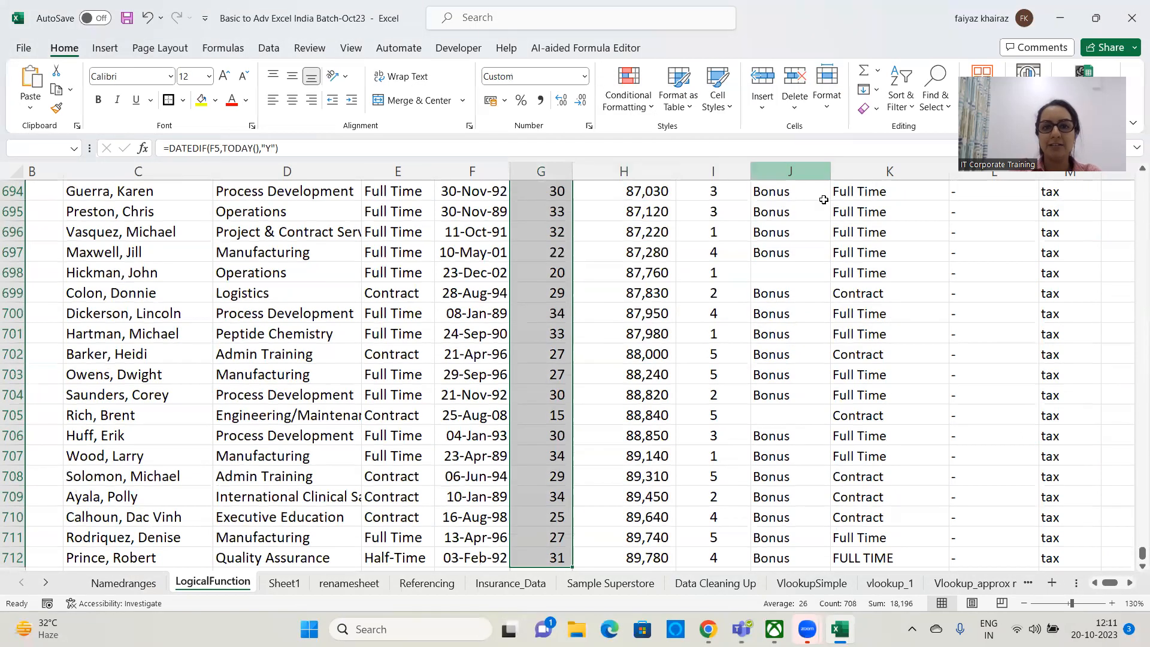
pyautogui.moveTo(1142, 556); pyautogui.dragTo(1129, 371)
pyautogui.scroll(-20, 1089, 367)
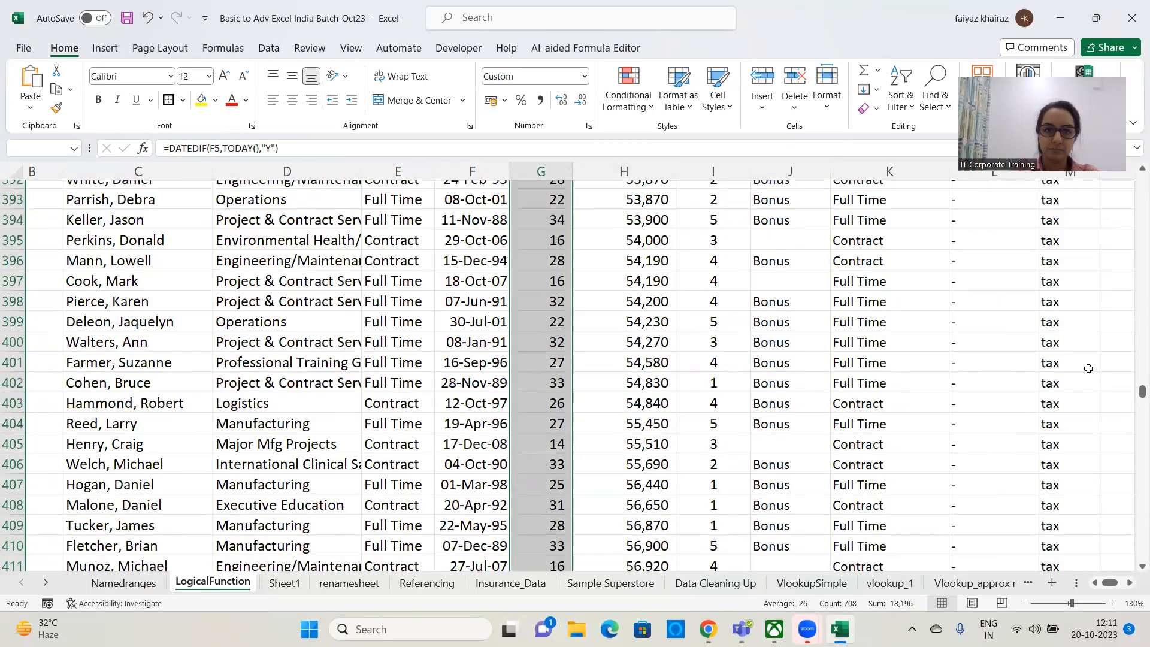
pyautogui.scroll(-15, 1085, 360)
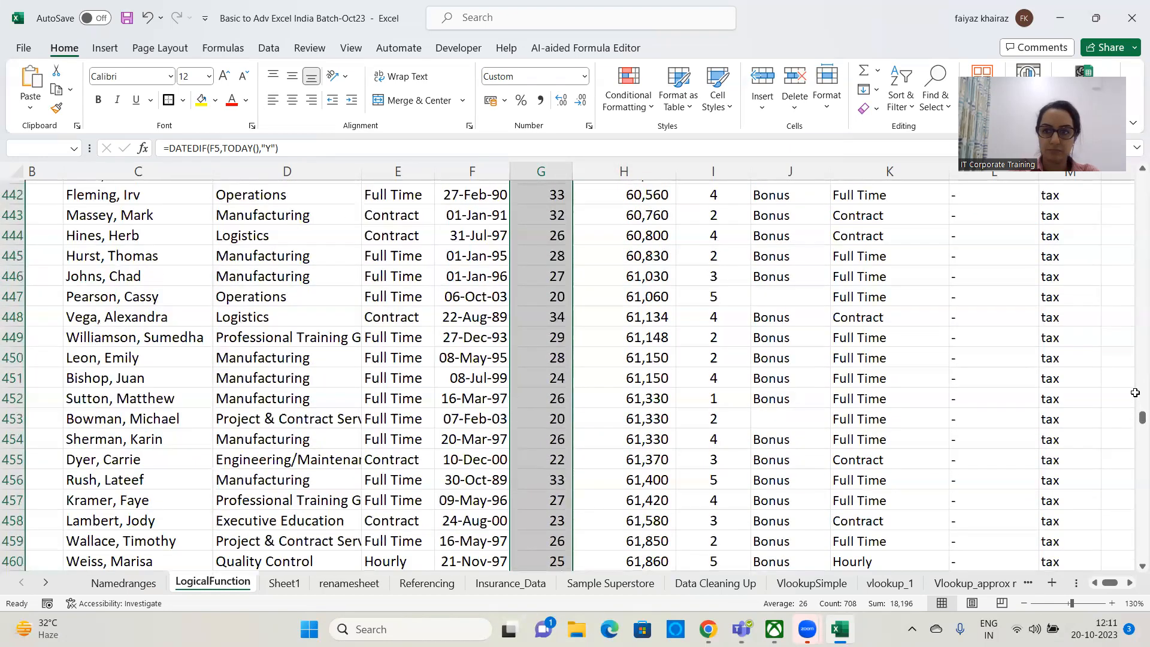
pyautogui.scroll(3, 1132, 512)
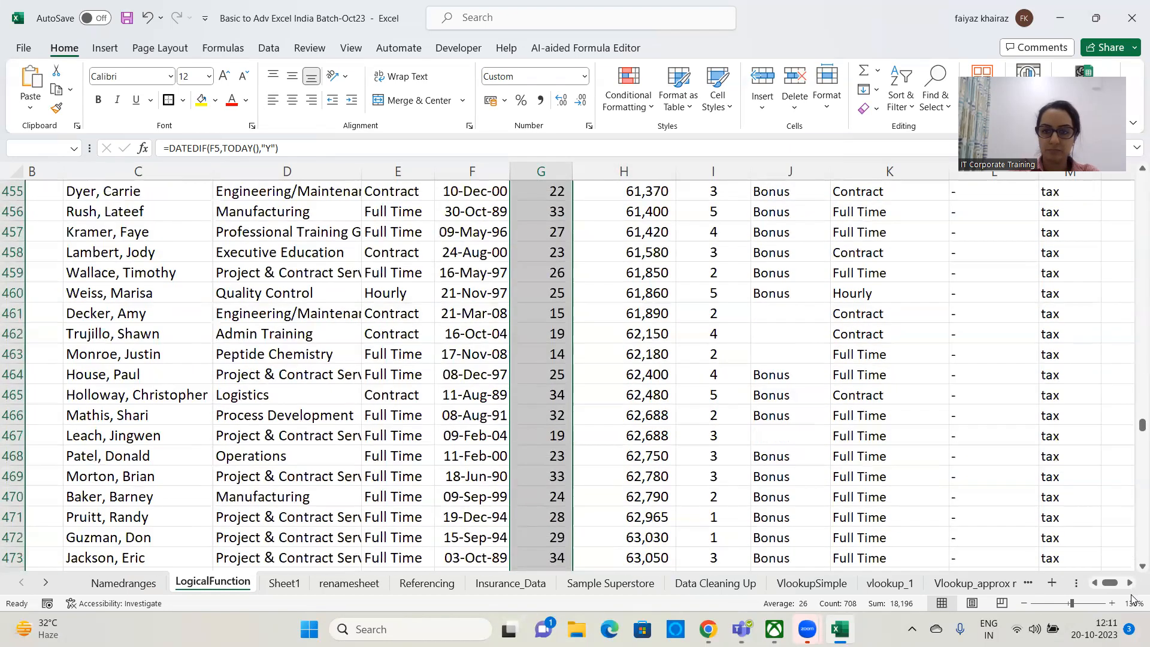
pyautogui.moveTo(1134, 430); pyautogui.dragTo(1135, 179)
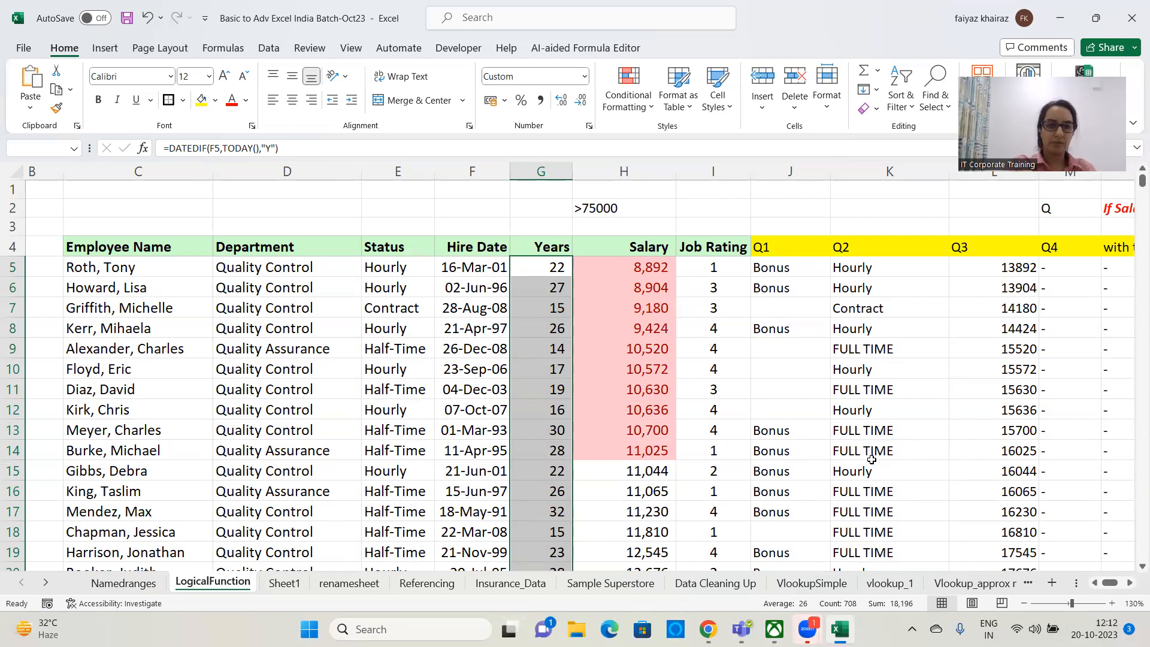
pyautogui.click(1132, 193)
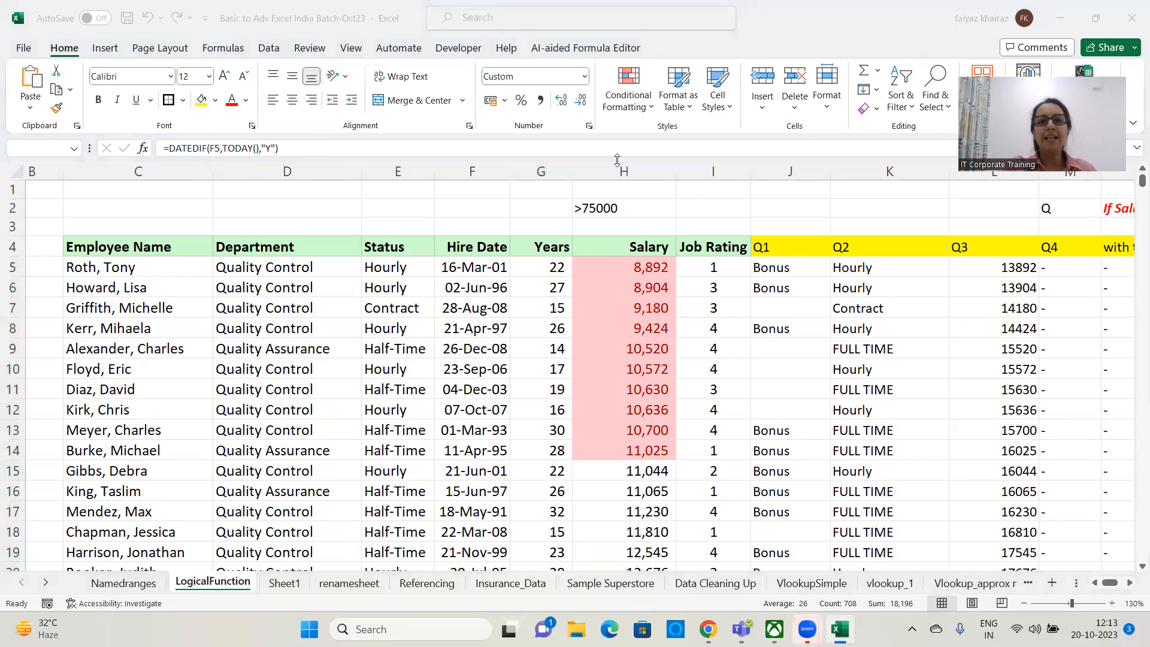
# Step: Clear the conditional formatting rules from the entire LogicalFunction sheet
pyautogui.click(639, 108)
pyautogui.click(639, 108)
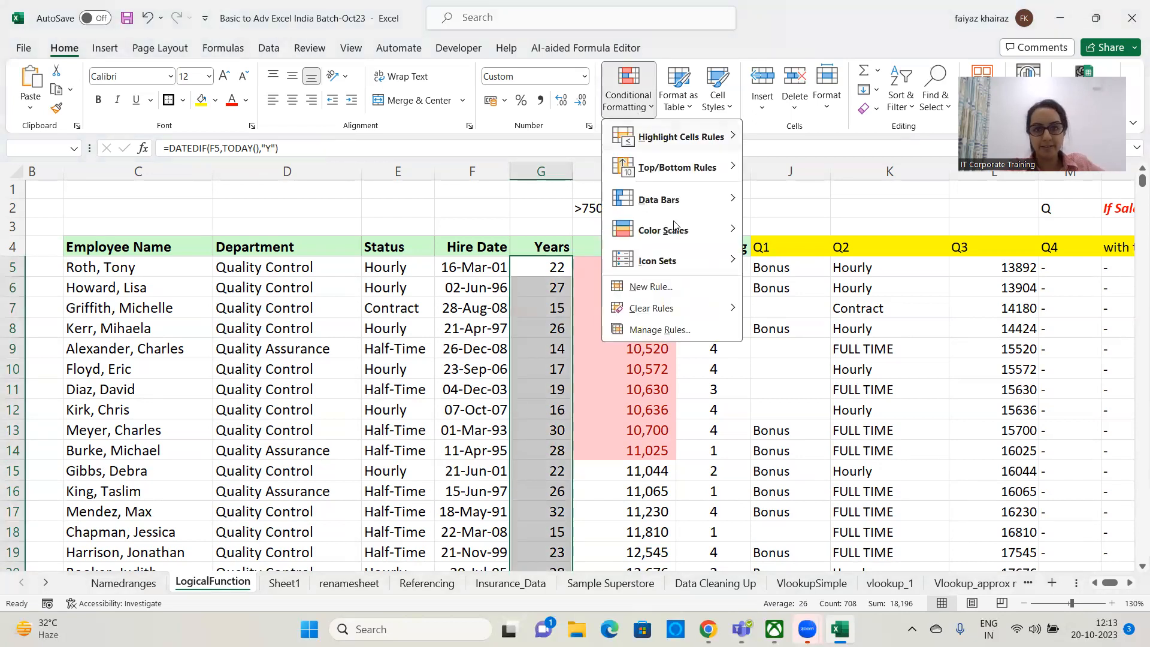
pyautogui.moveTo(690, 309)
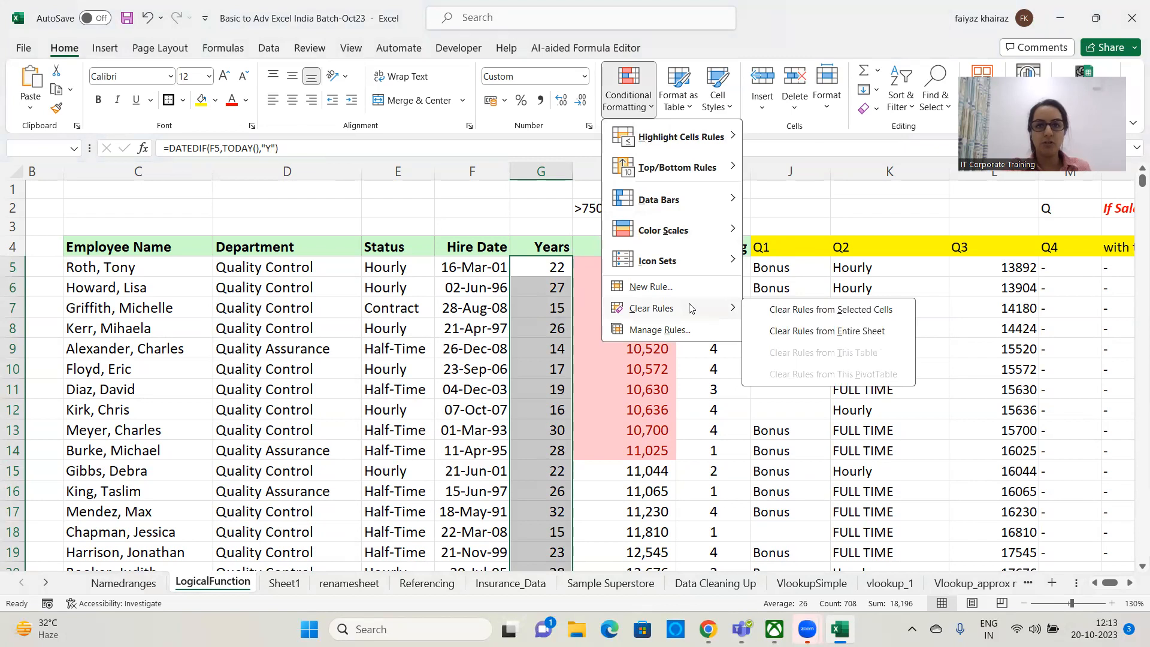
pyautogui.click(841, 333)
pyautogui.click(851, 330)
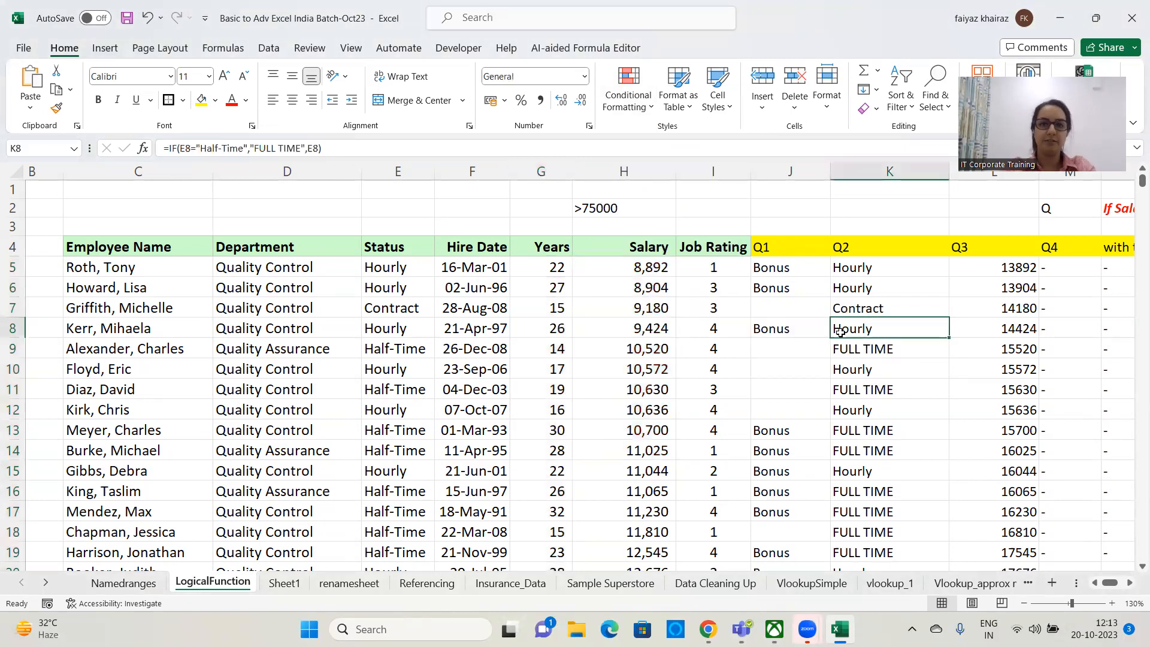
pyautogui.click(665, 96)
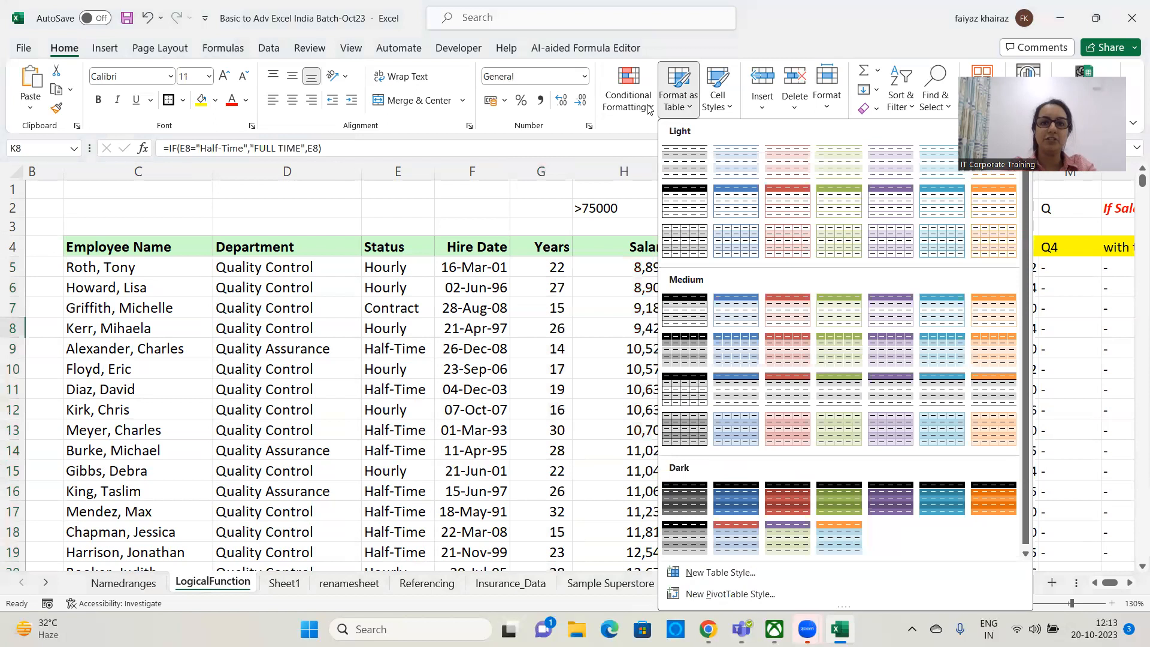
pyautogui.click(648, 107)
pyautogui.moveTo(697, 200)
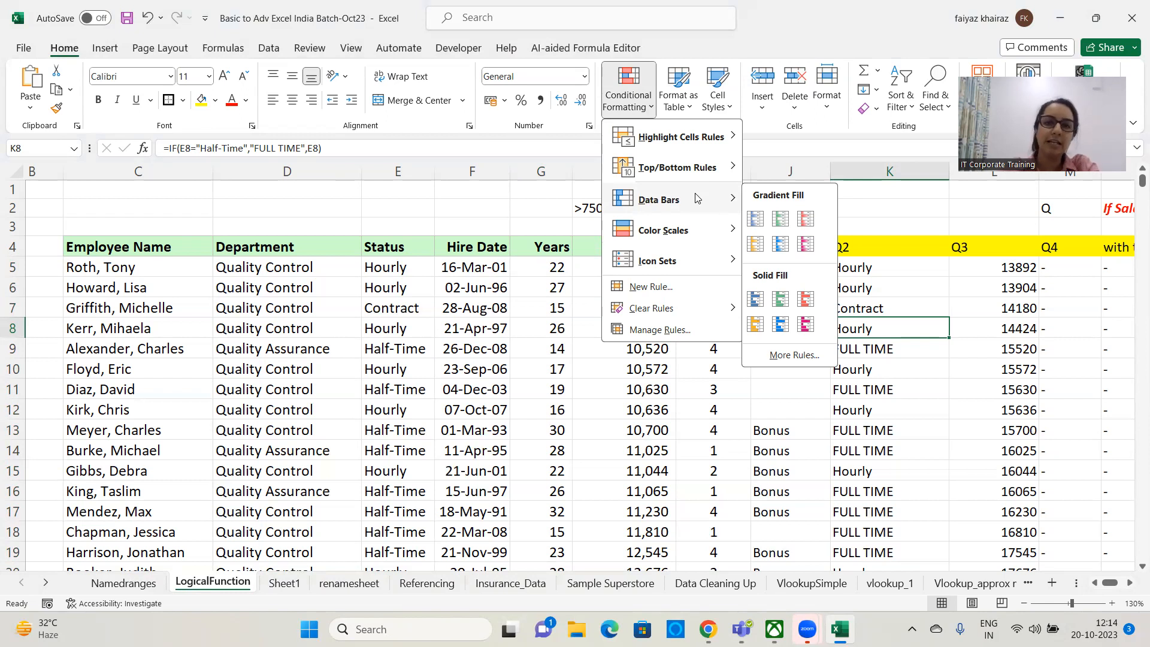
pyautogui.click(655, 269)
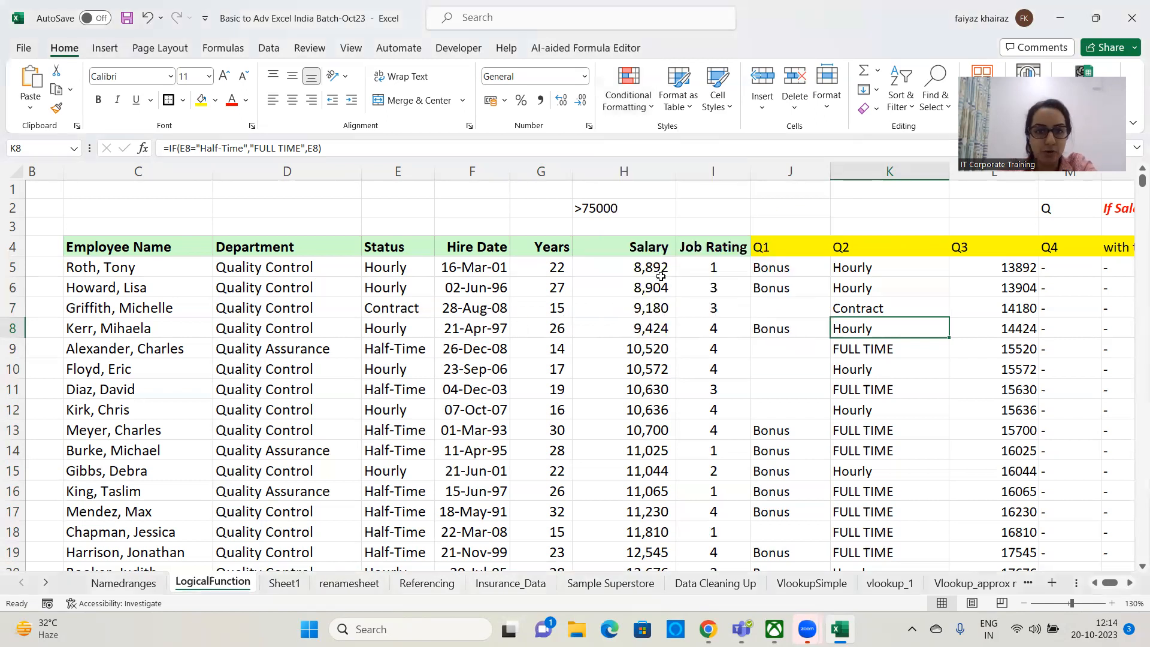
# Step: Apply red gradient fill data bars to the Salary cells from H5 to the last data row
pyautogui.click(657, 266)
pyautogui.hotkey('ctrl', 'shift', 'Down')
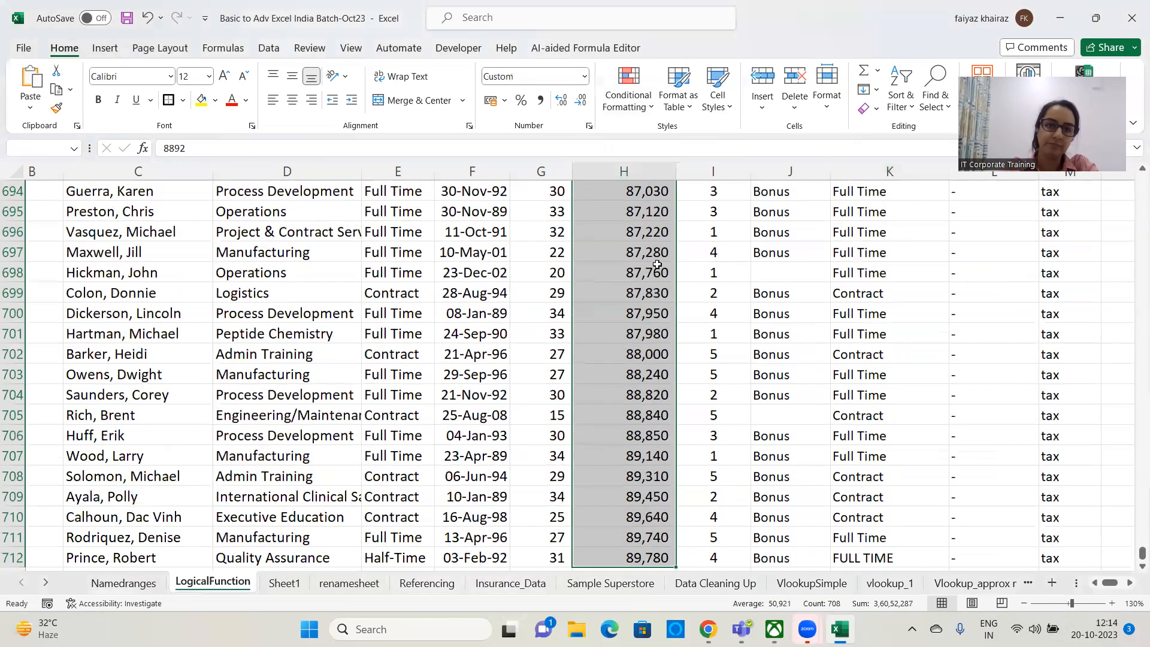
pyautogui.click(652, 108)
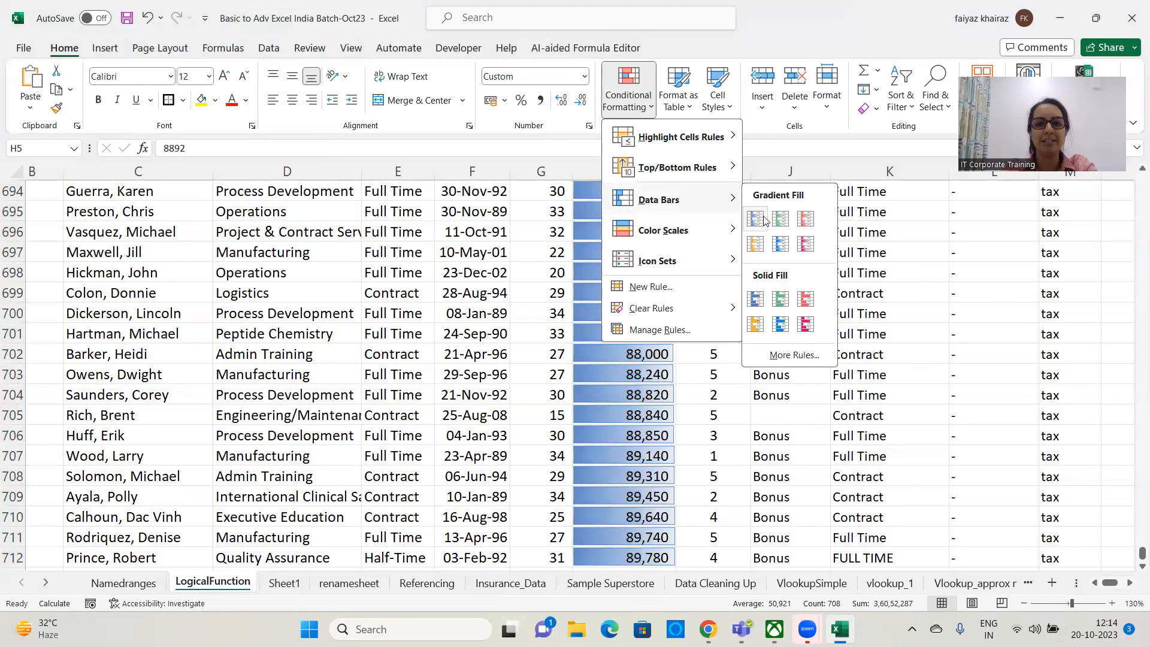
pyautogui.click(812, 223)
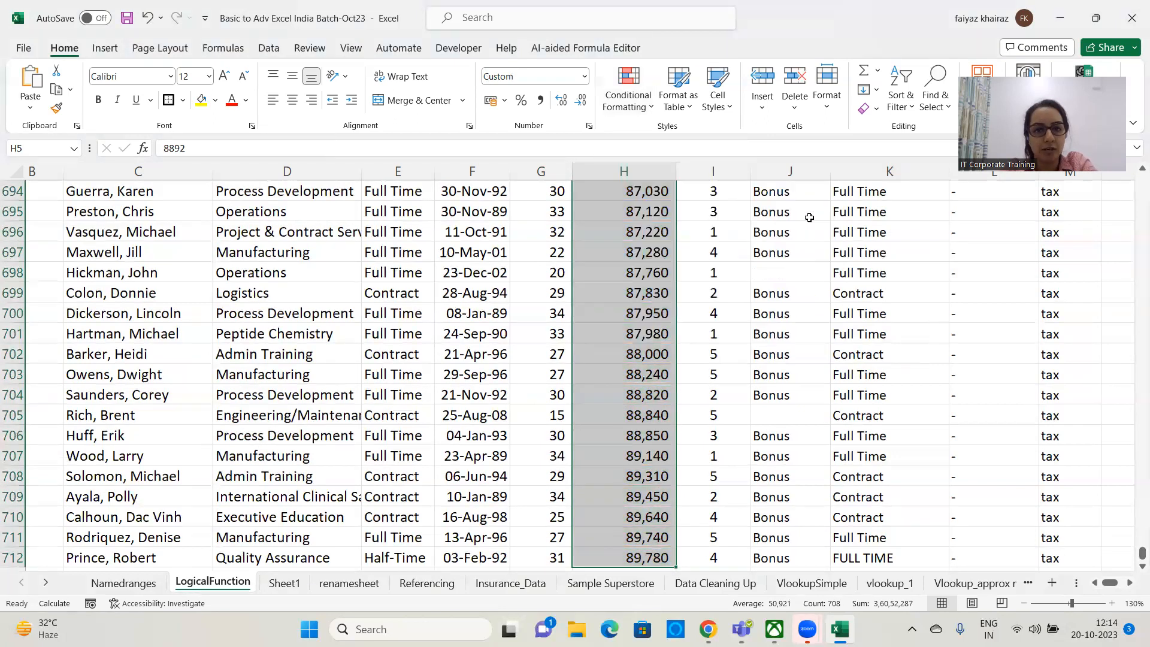
pyautogui.click(690, 279)
pyautogui.click(643, 307)
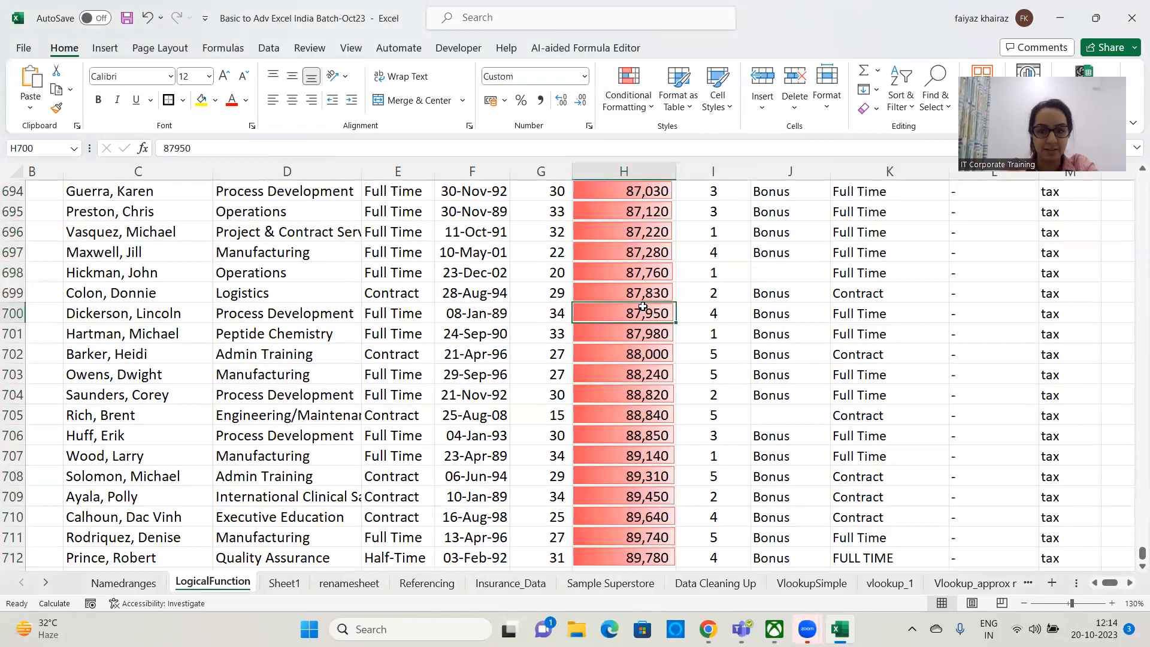
# Step: Try salary values of 1500 and 15000 in H700 to test how its data bar responds
pyautogui.write('1500')
pyautogui.press('Return')
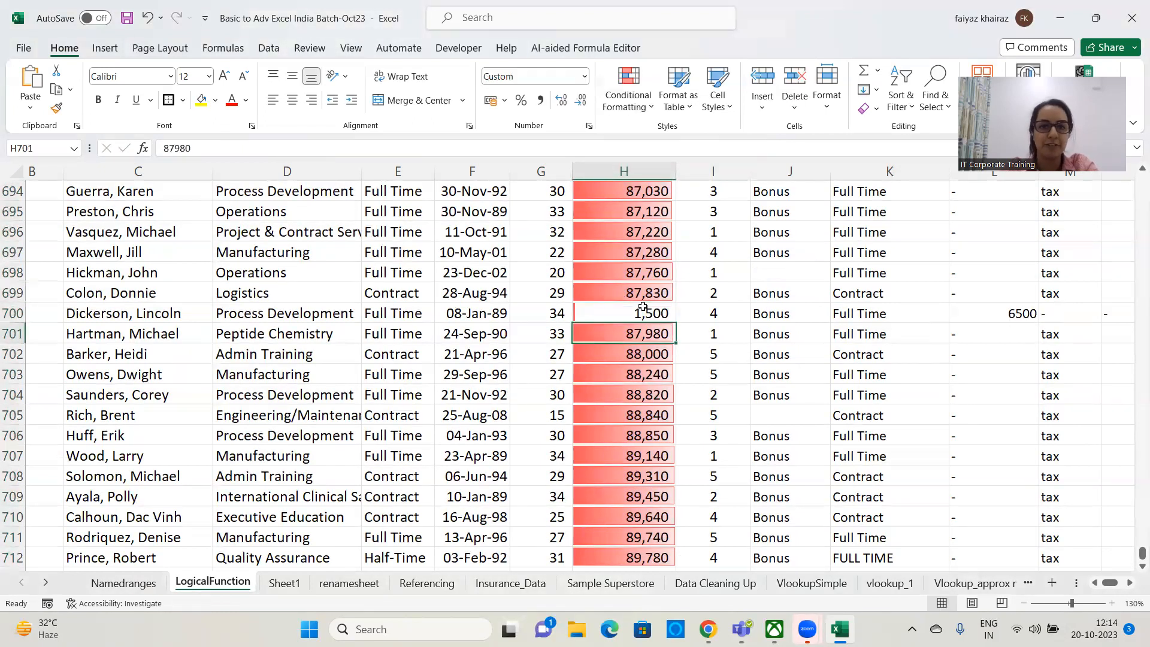
pyautogui.press('Up')
pyautogui.press('Delete')
pyautogui.write('15,000')
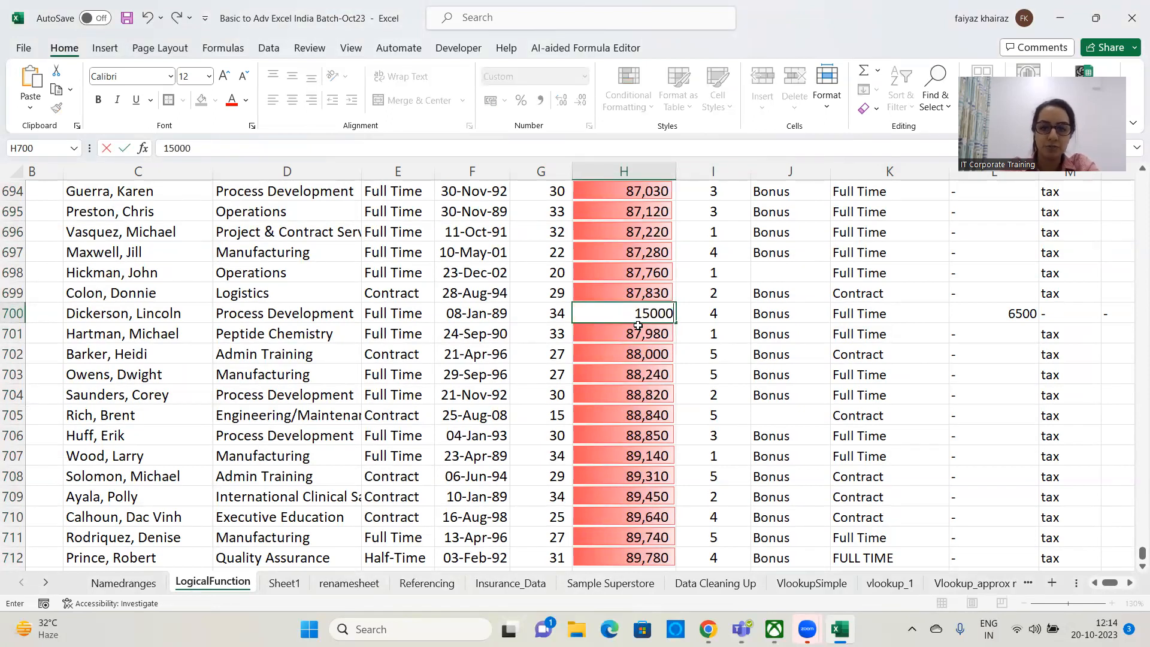
pyautogui.press('Return')
# Step: Set the salary in H700 to 45000 and the one in H701 to 1800
pyautogui.click(651, 313)
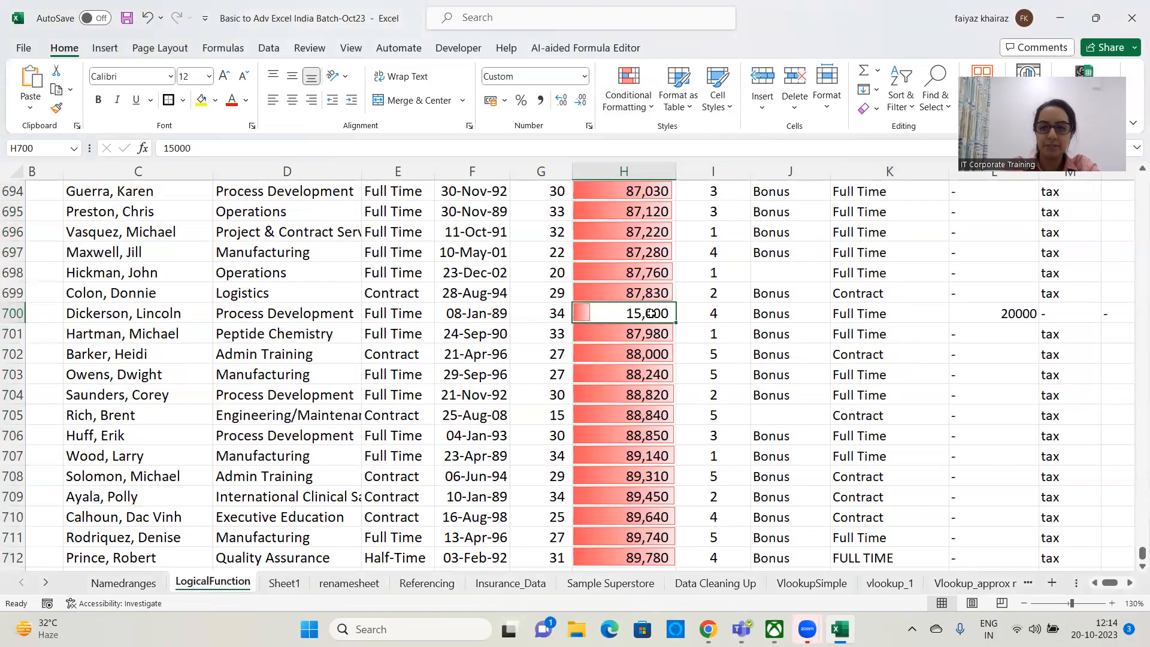
pyautogui.write('45000')
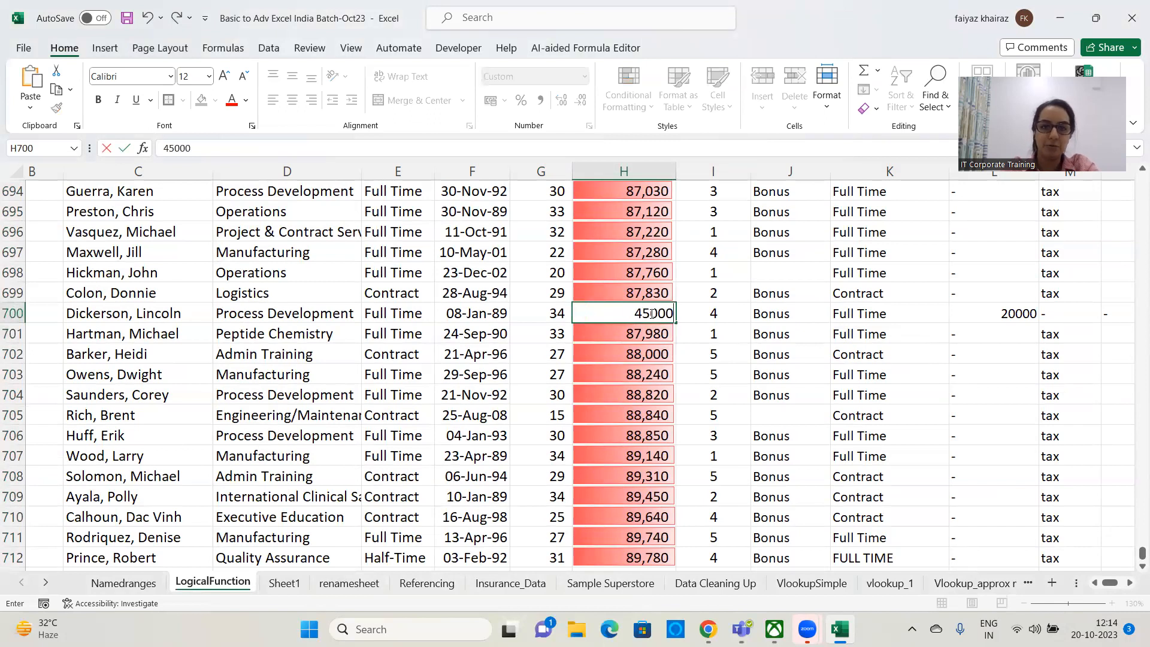
pyautogui.press('Return')
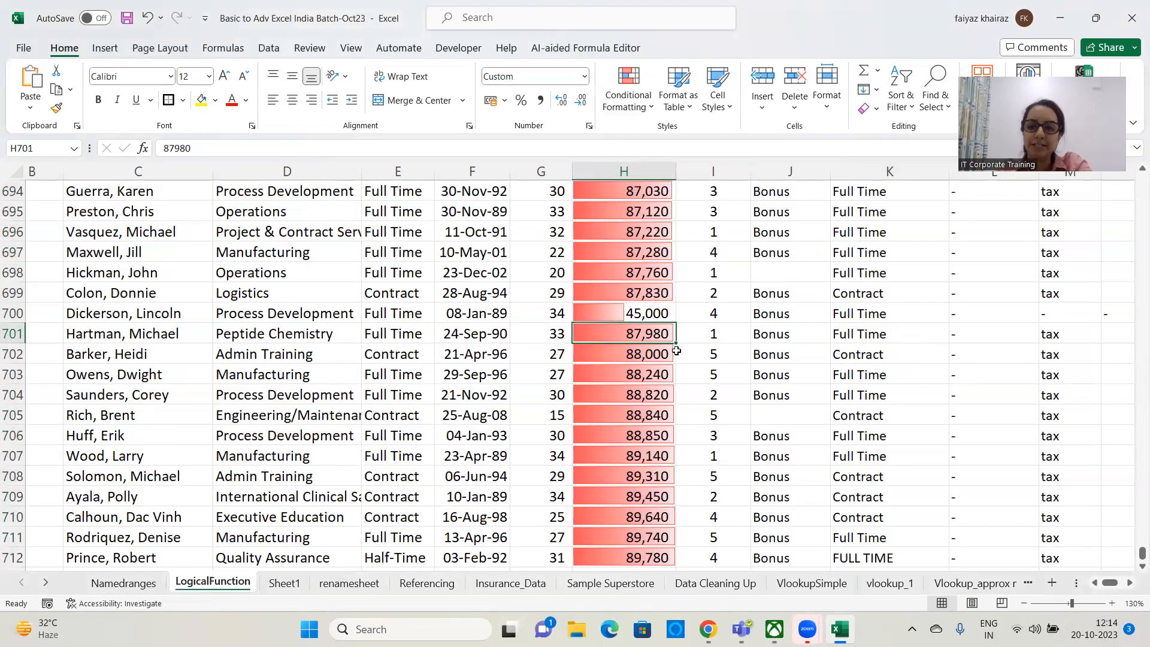
pyautogui.write('1800')
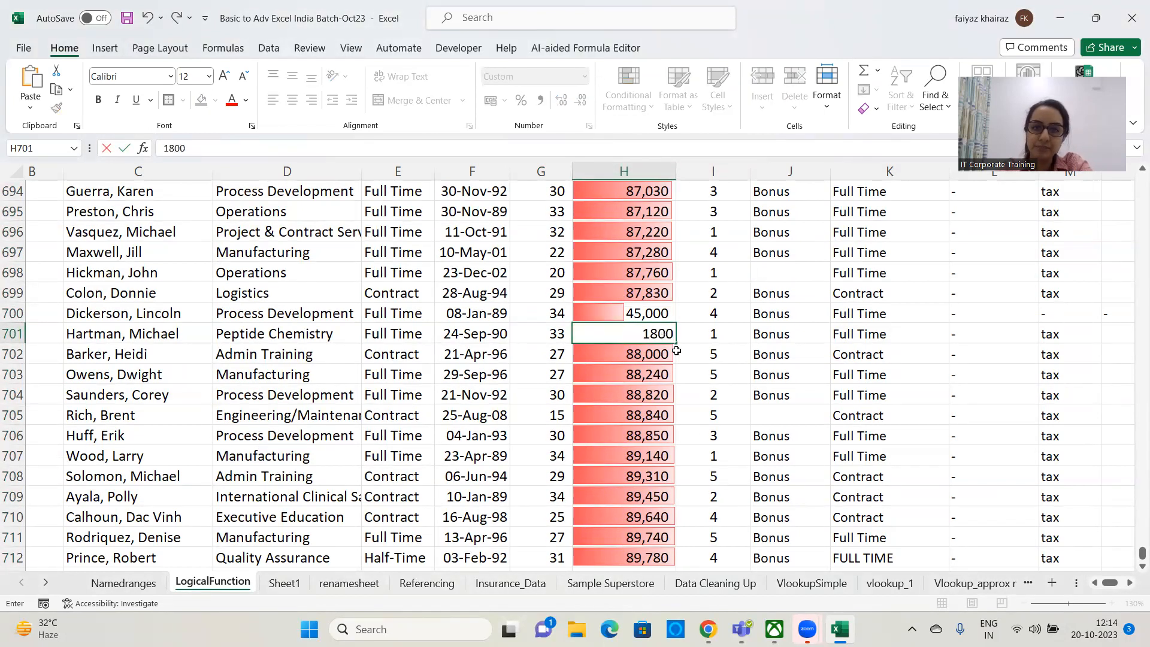
pyautogui.press('Return')
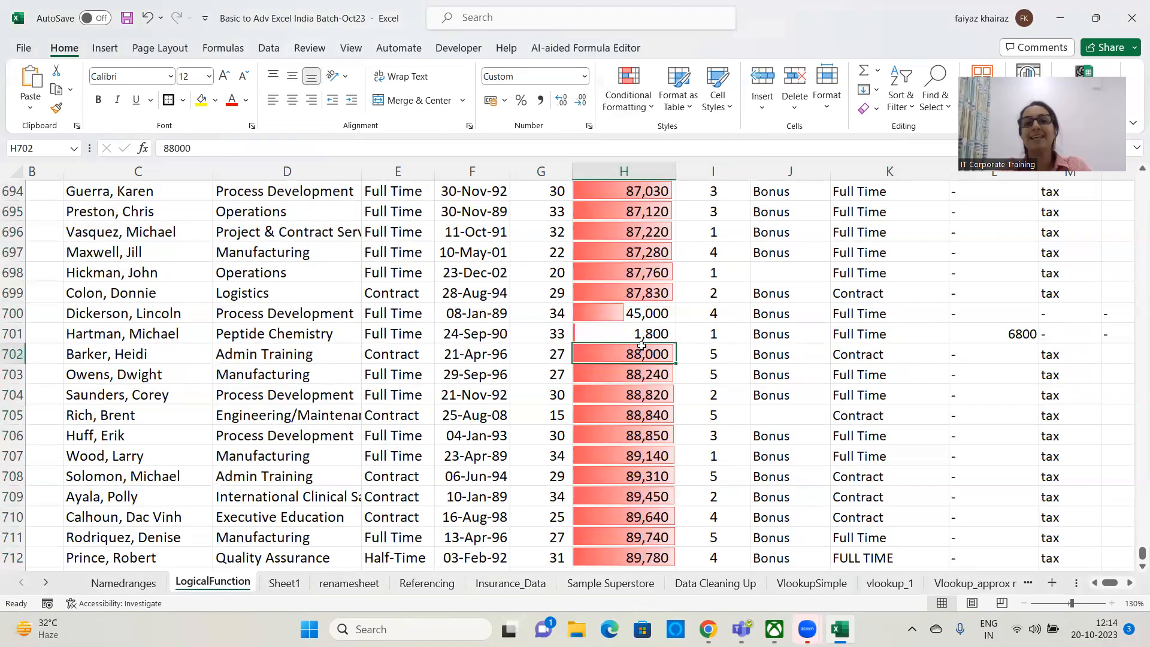
# Step: Review the data bars down the Salary column, starting from the first employee rows, and return to the top
pyautogui.moveTo(1143, 553); pyautogui.dragTo(1131, 140)
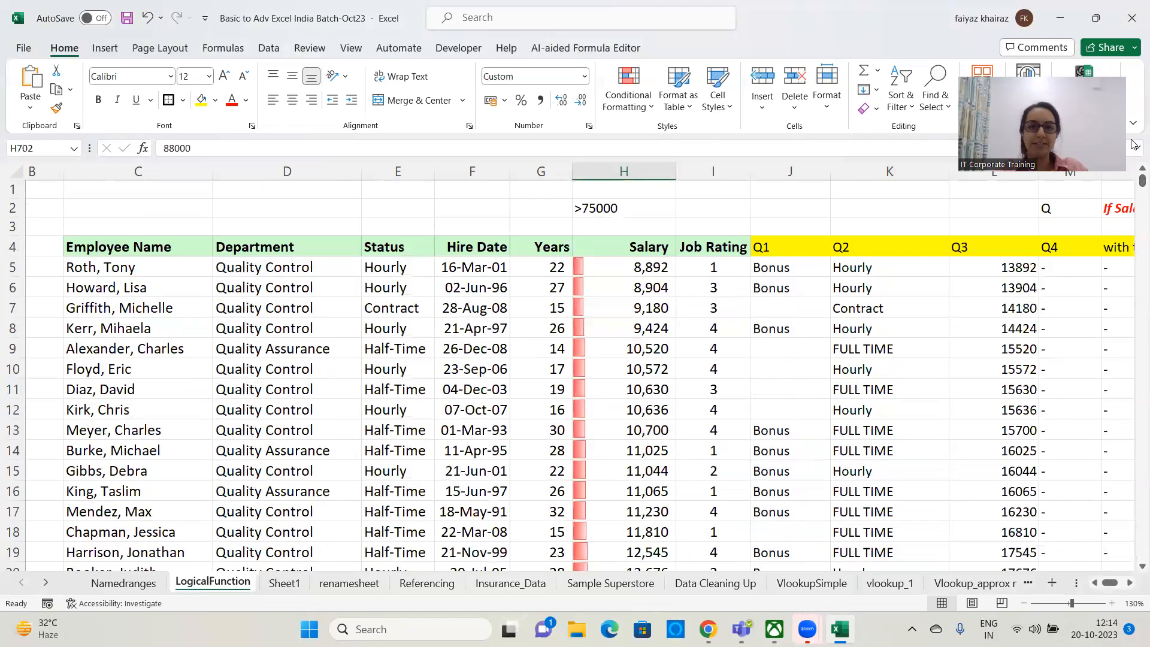
pyautogui.scroll(-20, 645, 329)
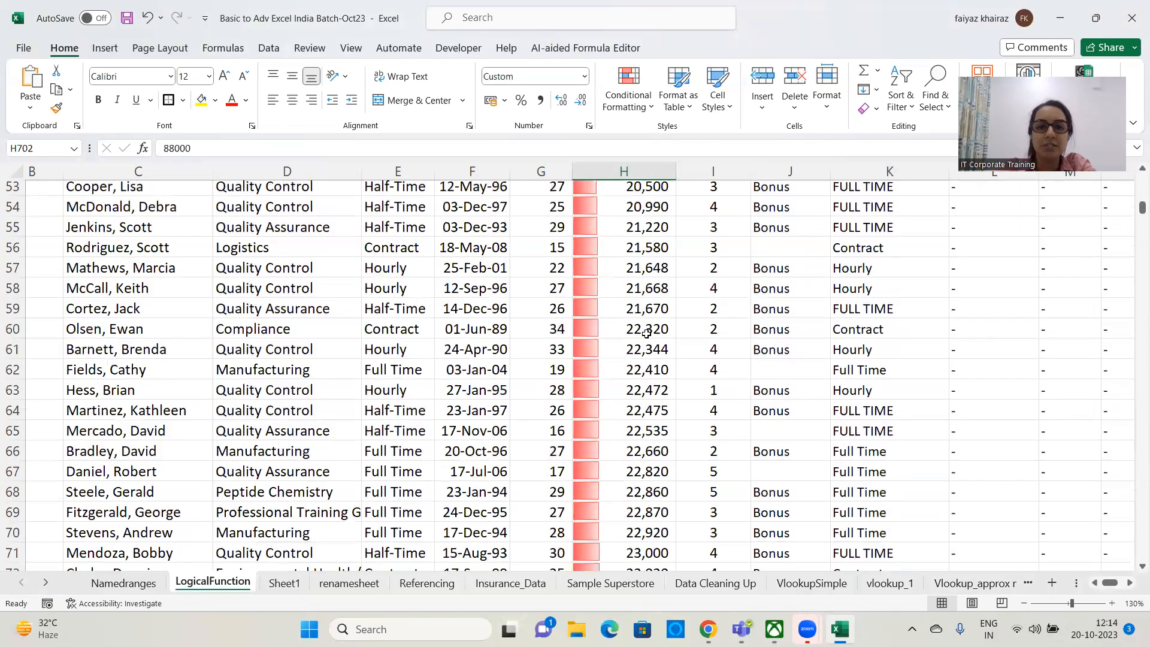
pyautogui.scroll(-20, 646, 334)
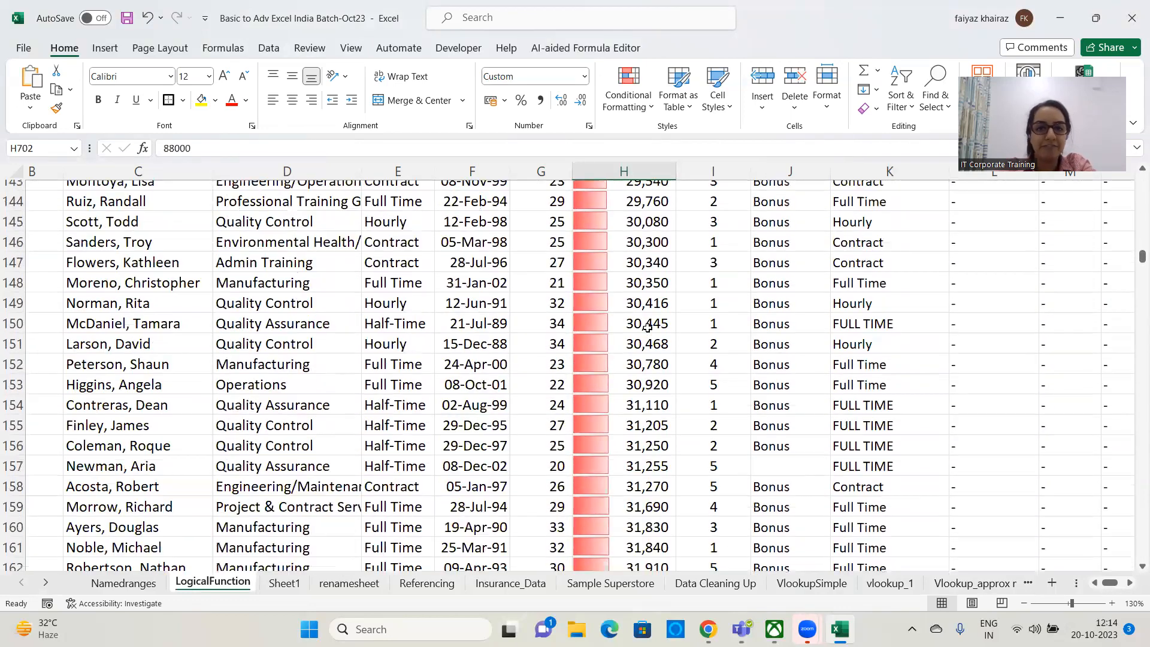
pyautogui.scroll(-20, 647, 327)
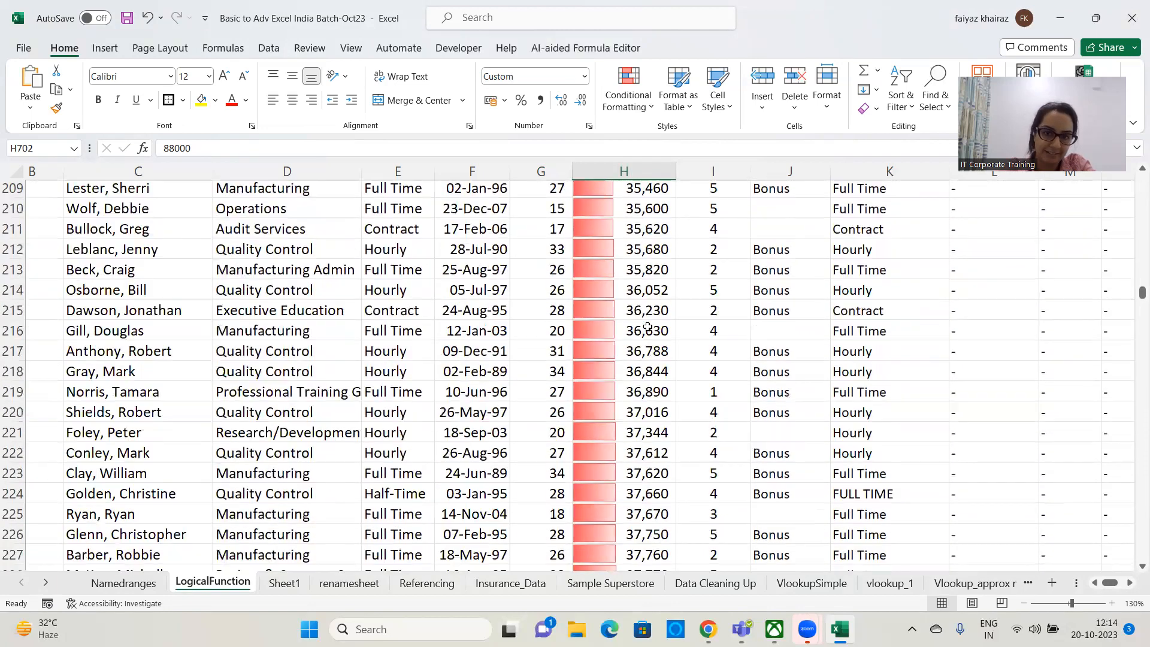
pyautogui.scroll(-10, 647, 320)
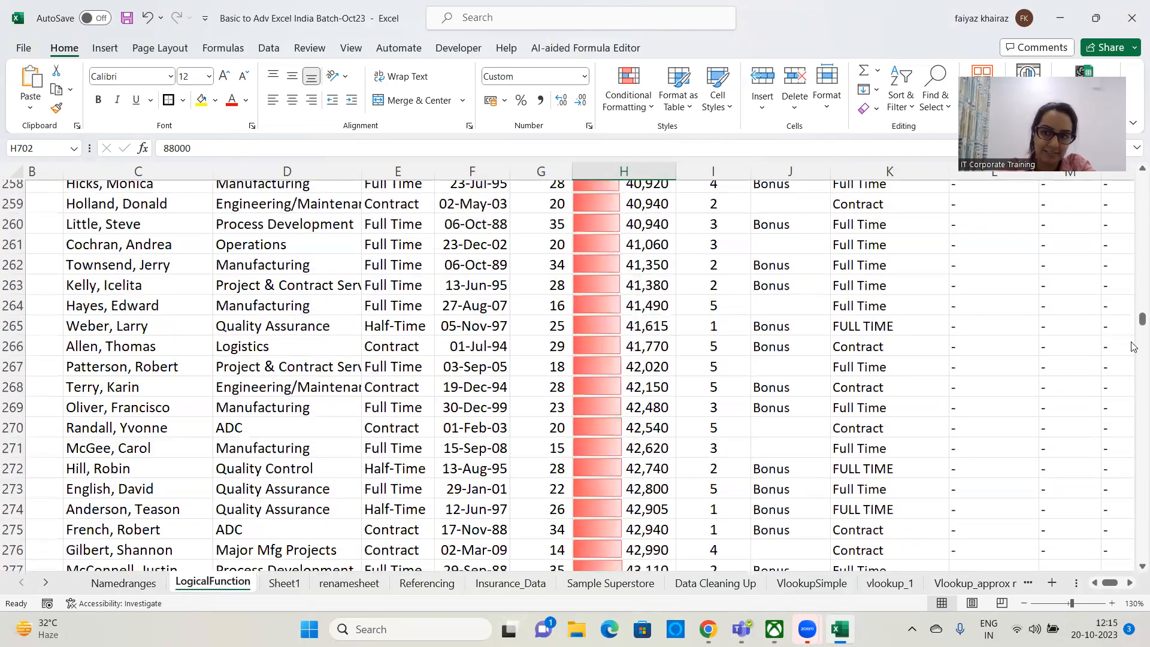
pyautogui.moveTo(1143, 322); pyautogui.dragTo(1141, 179)
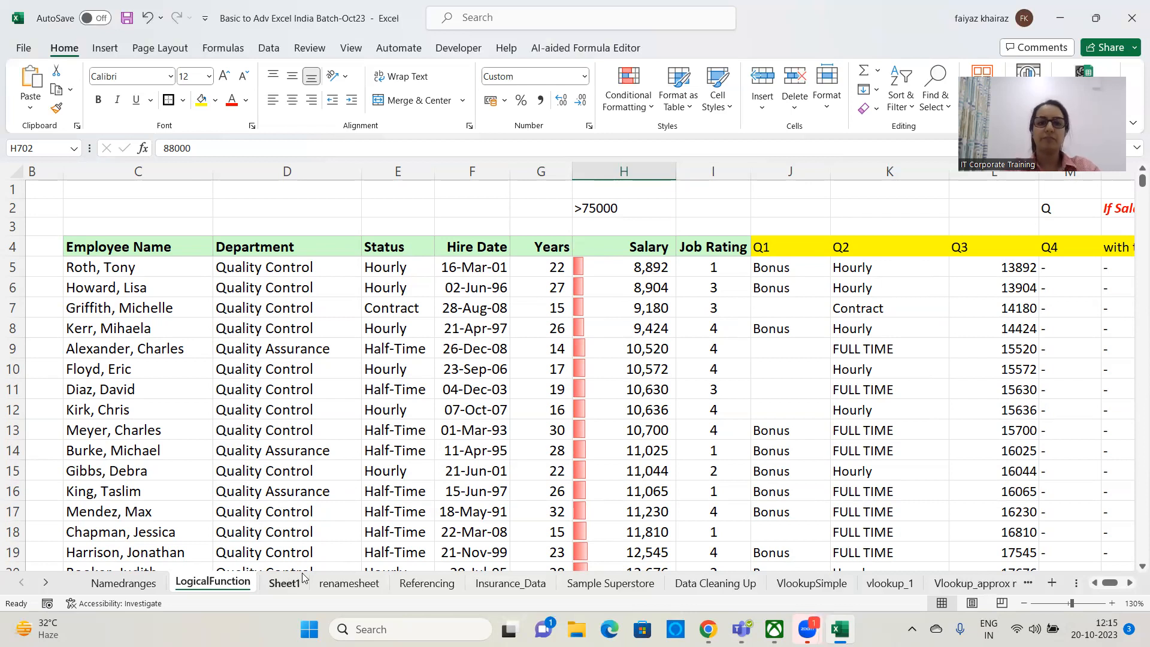
pyautogui.click(364, 570)
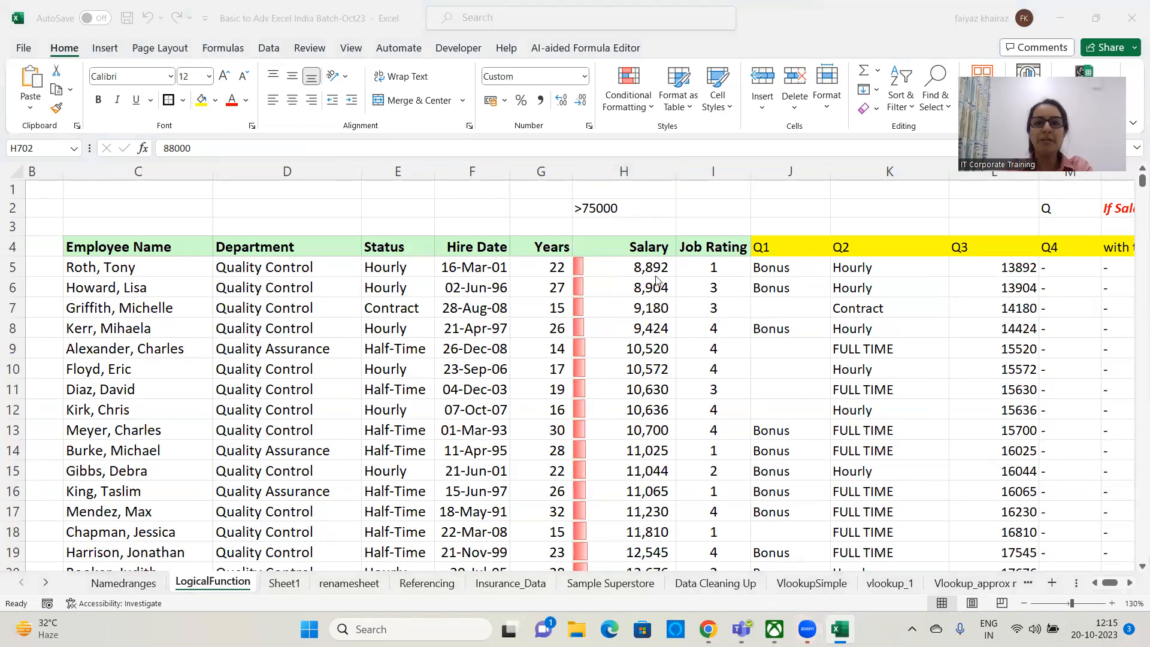
pyautogui.click(641, 263)
pyautogui.click(550, 264)
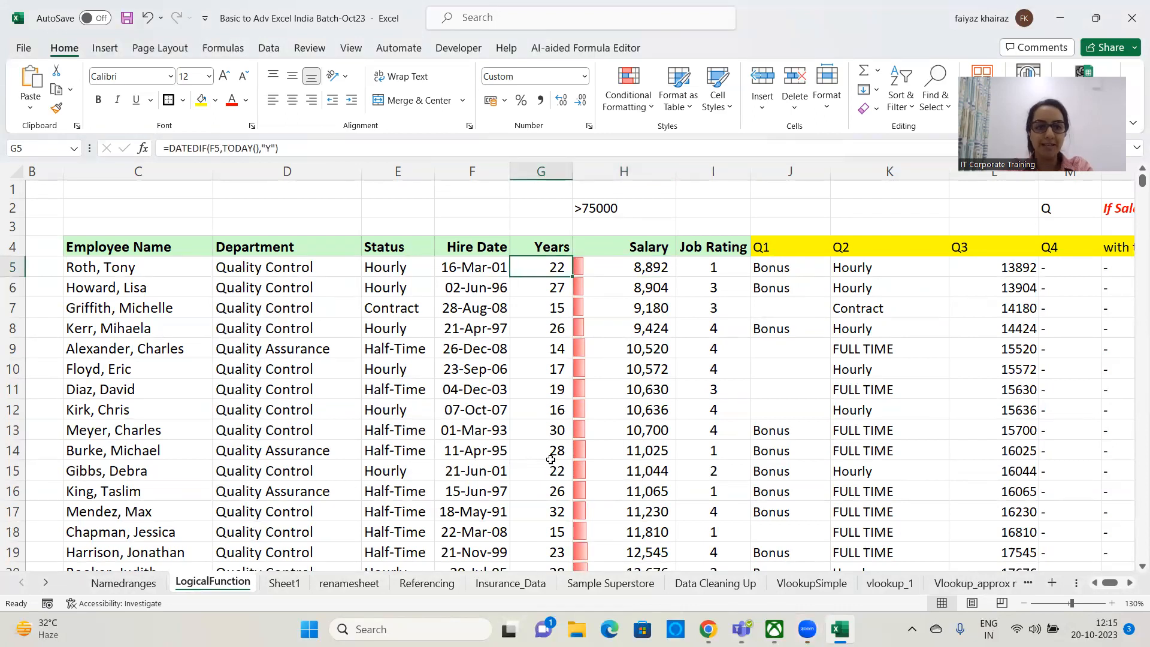
# Step: Look at the Sales column on the Sample Superstore sheet, selecting its first value in T5
pyautogui.click(610, 583)
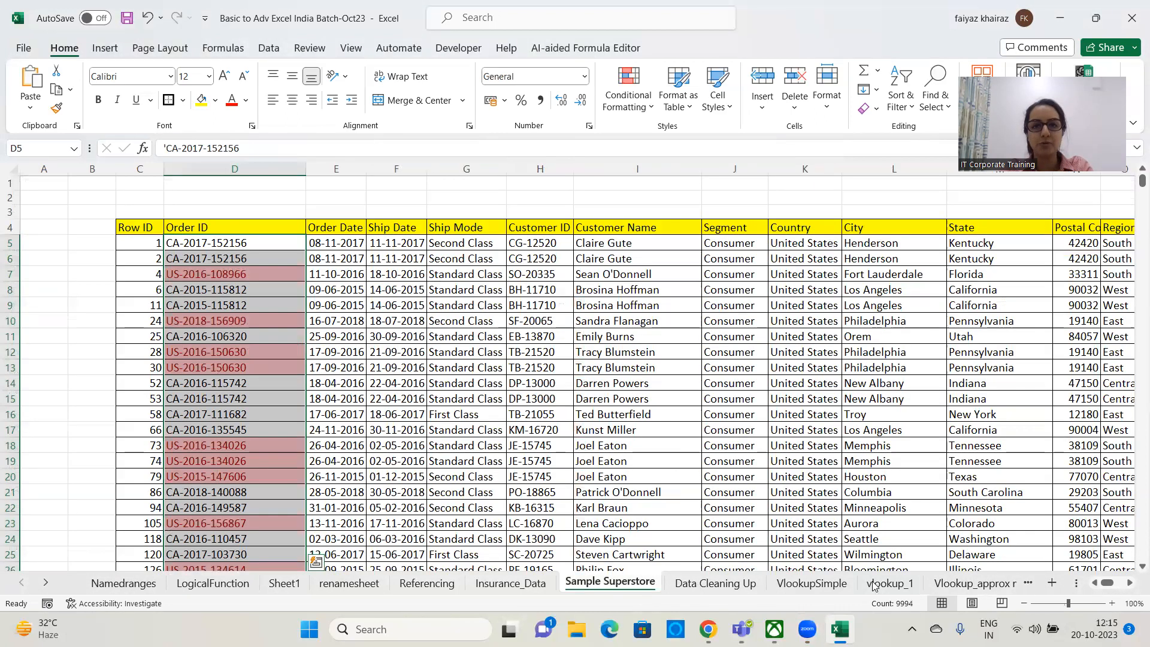
pyautogui.moveTo(1109, 583); pyautogui.dragTo(1116, 584)
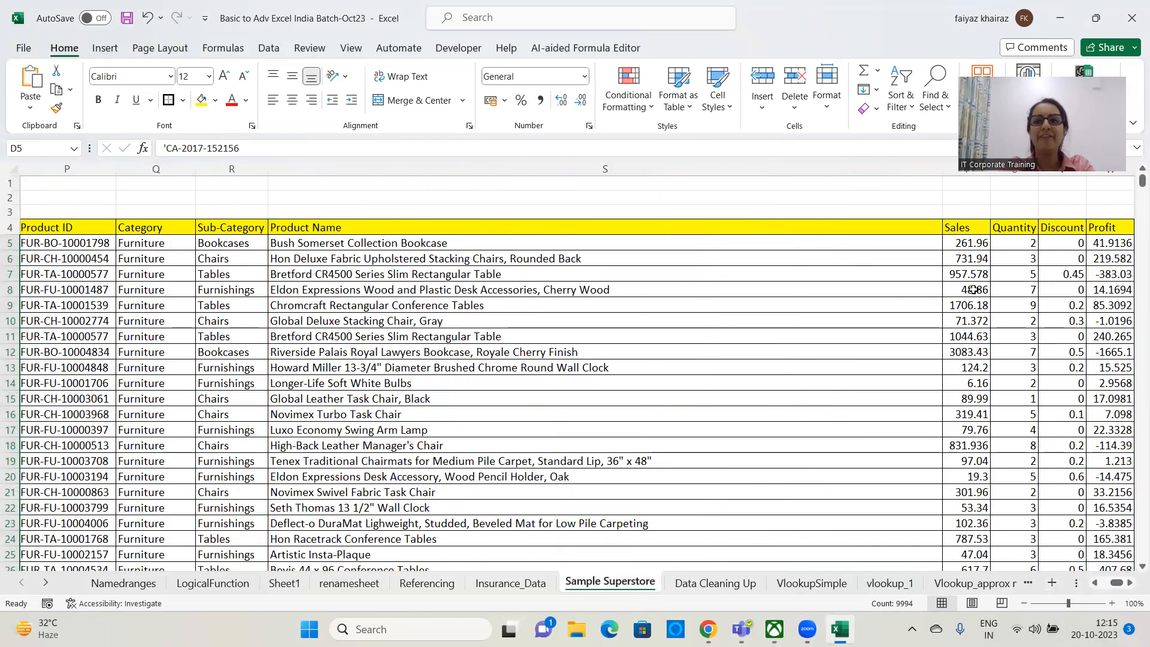
pyautogui.click(965, 243)
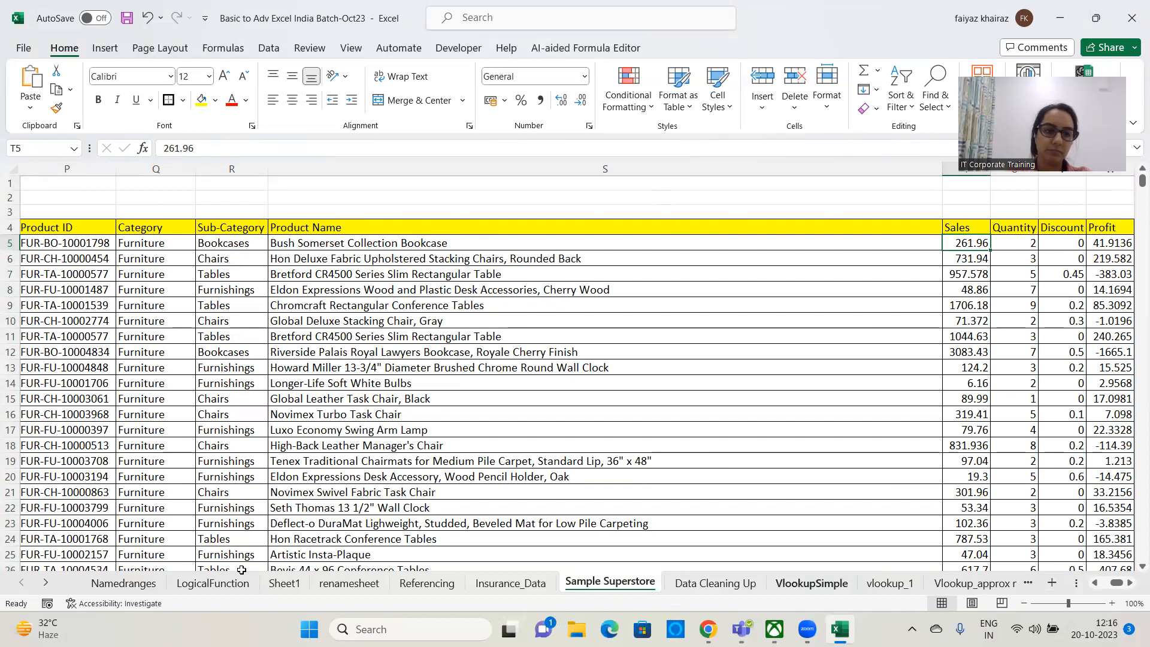
# Step: Clear the conditional formatting rules from the entire LogicalFunction sheet to remove the Salary data bars
pyautogui.click(213, 584)
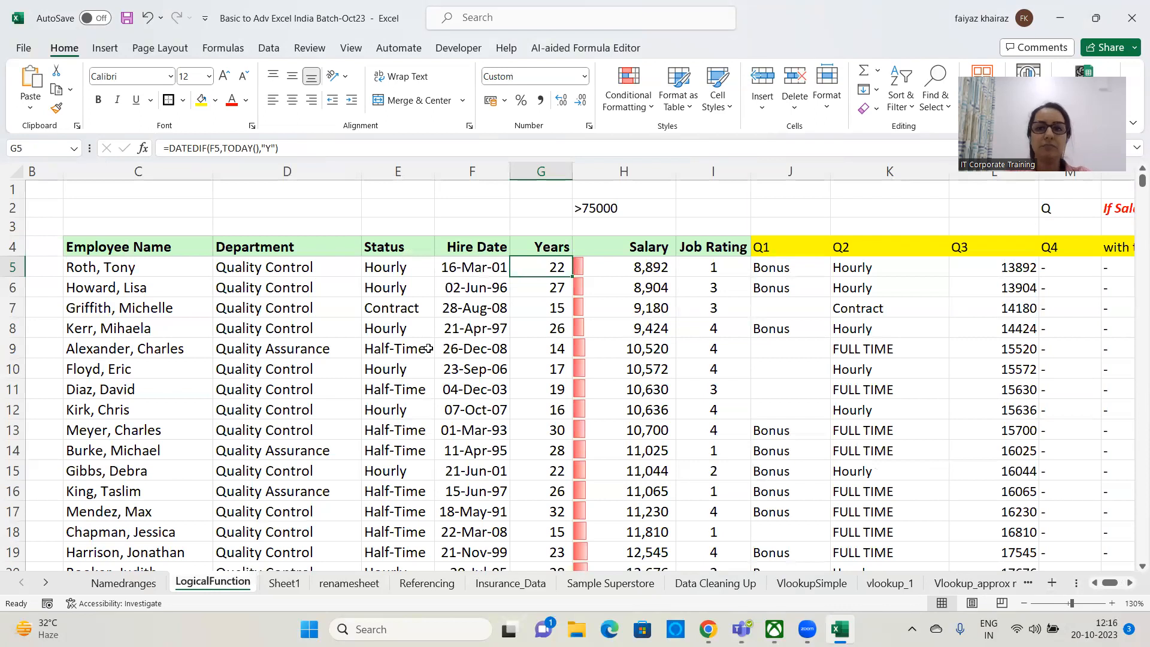
pyautogui.click(629, 96)
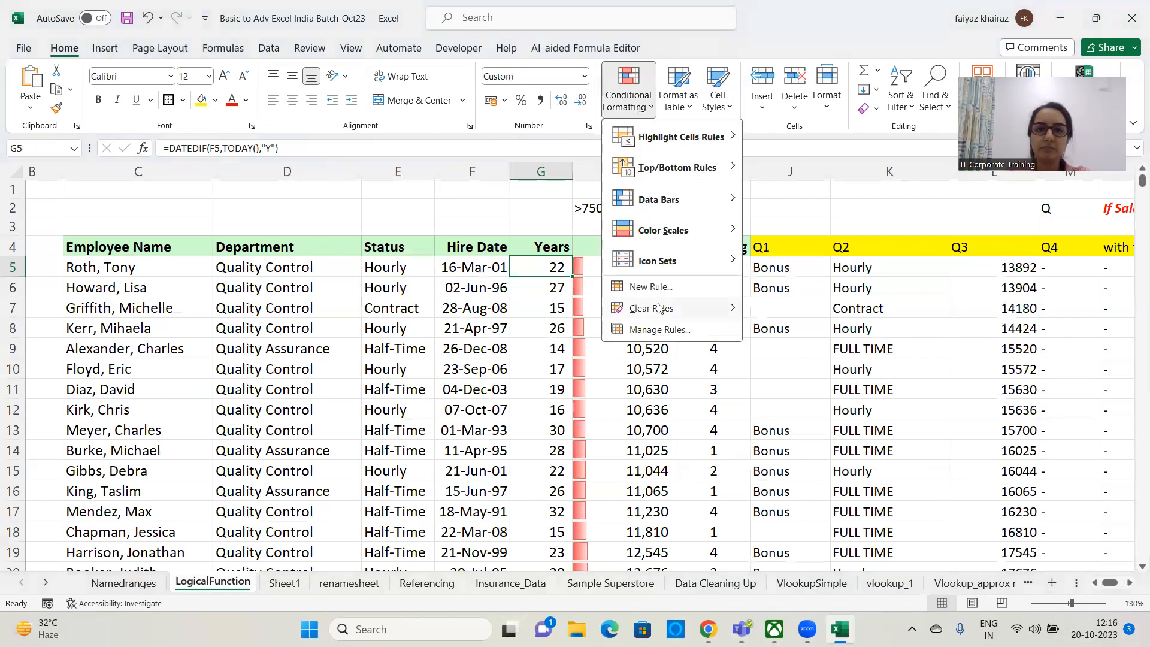
pyautogui.moveTo(665, 312)
pyautogui.click(849, 333)
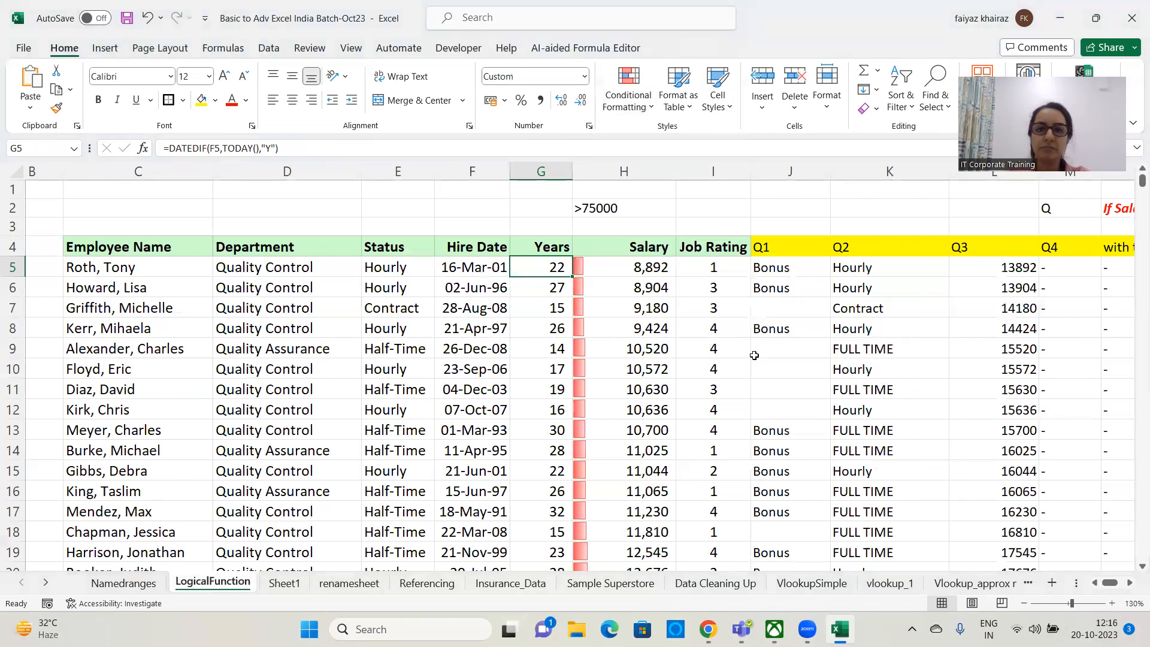
pyautogui.click(785, 349)
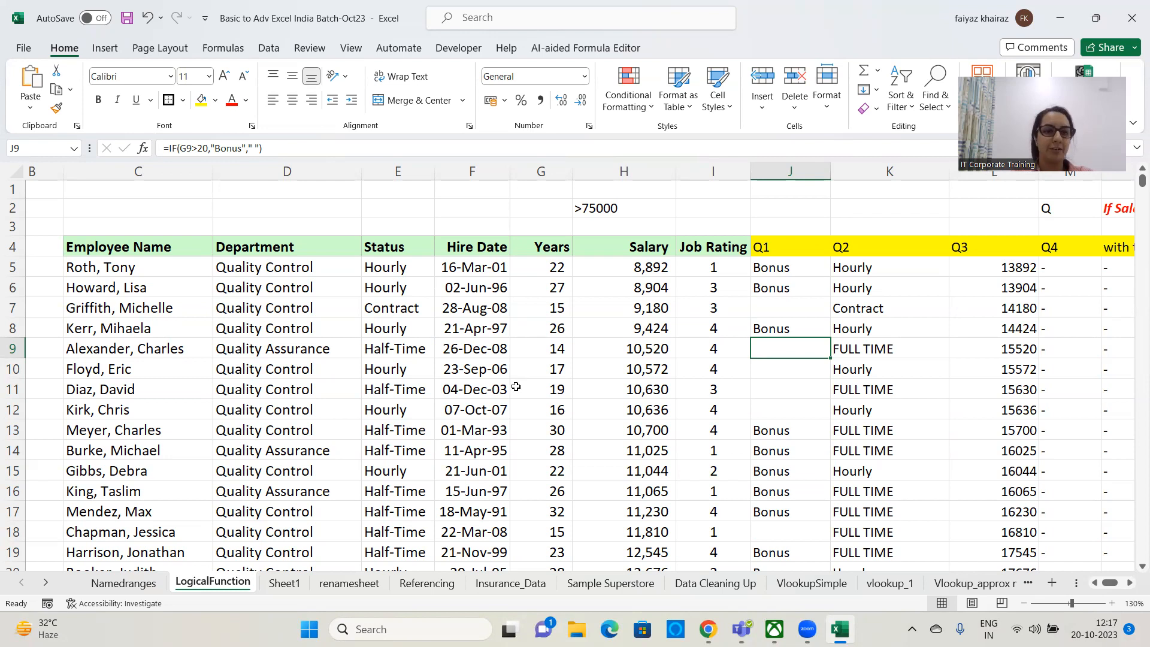
# Step: Start a new formula-based conditional formatting rule for the employee data in C5:I712
pyautogui.moveTo(147, 276); pyautogui.dragTo(691, 426)
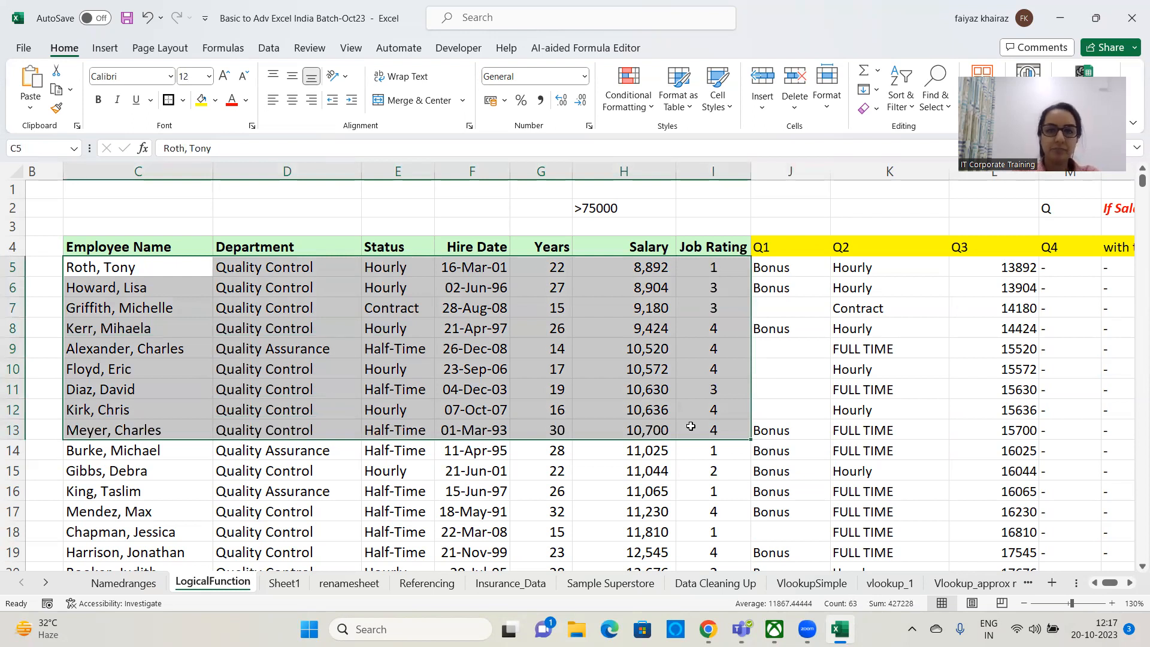
pyautogui.hotkey('ctrl', 'shift', 'Down')
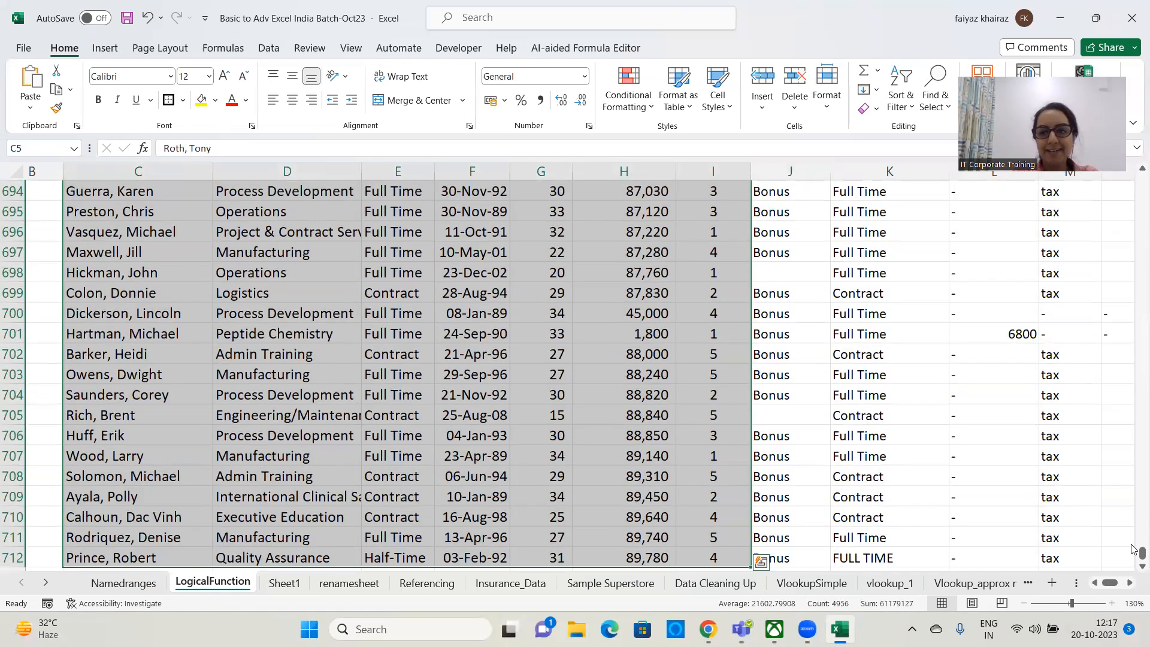
pyautogui.moveTo(1141, 554); pyautogui.dragTo(1135, 118)
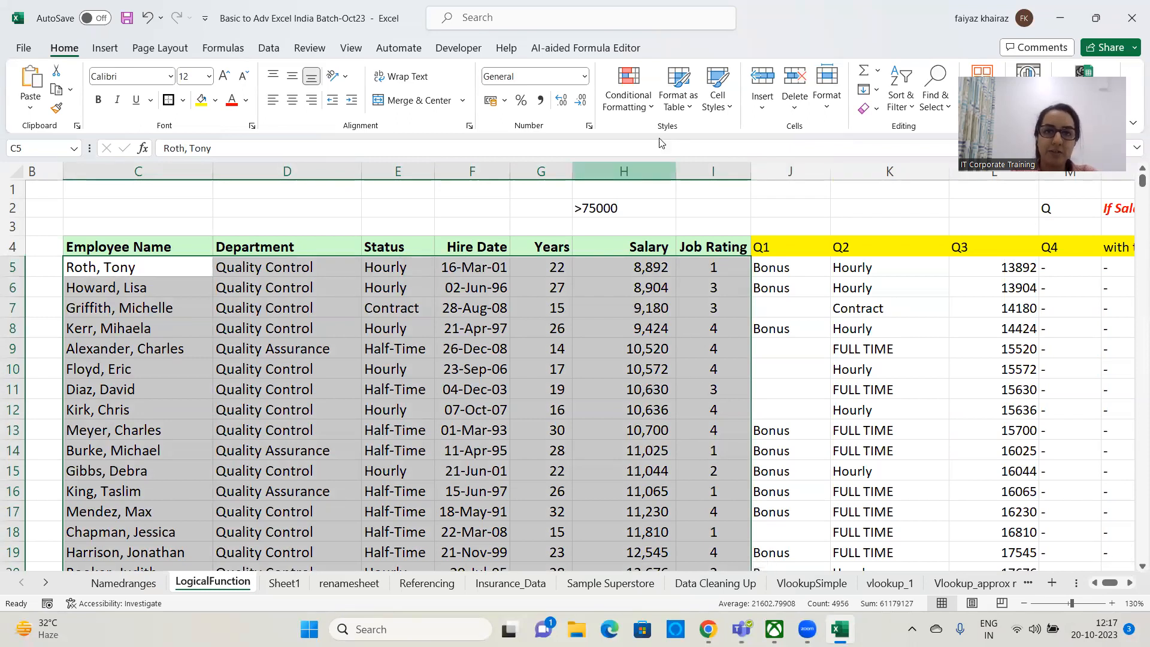
pyautogui.click(657, 109)
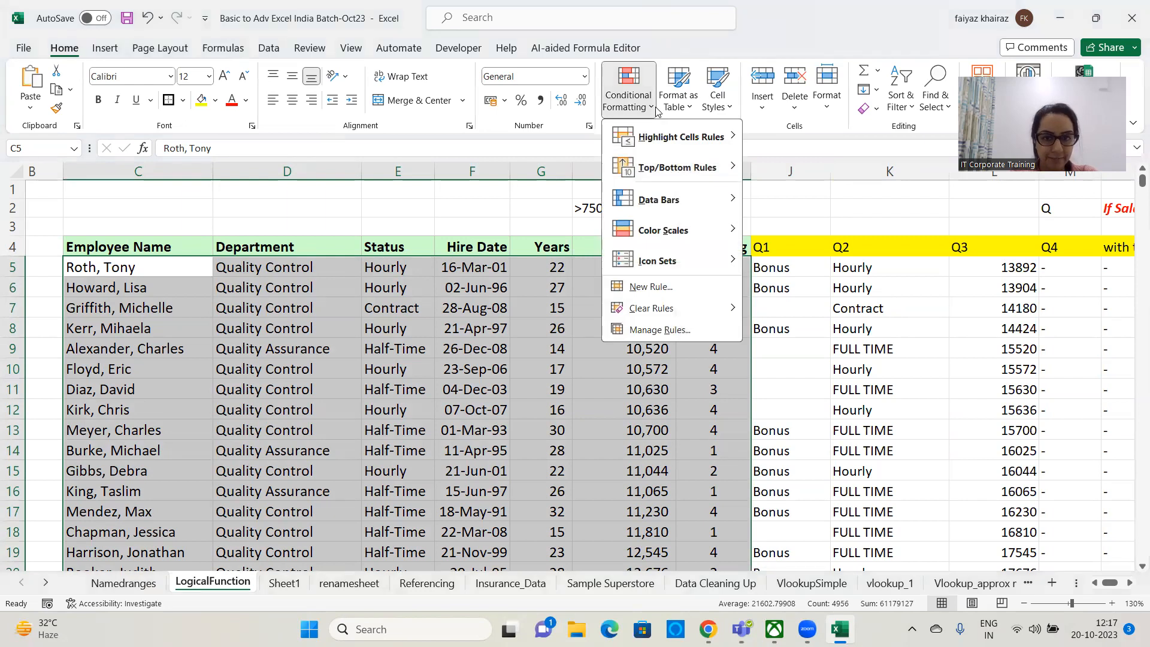
pyautogui.click(668, 291)
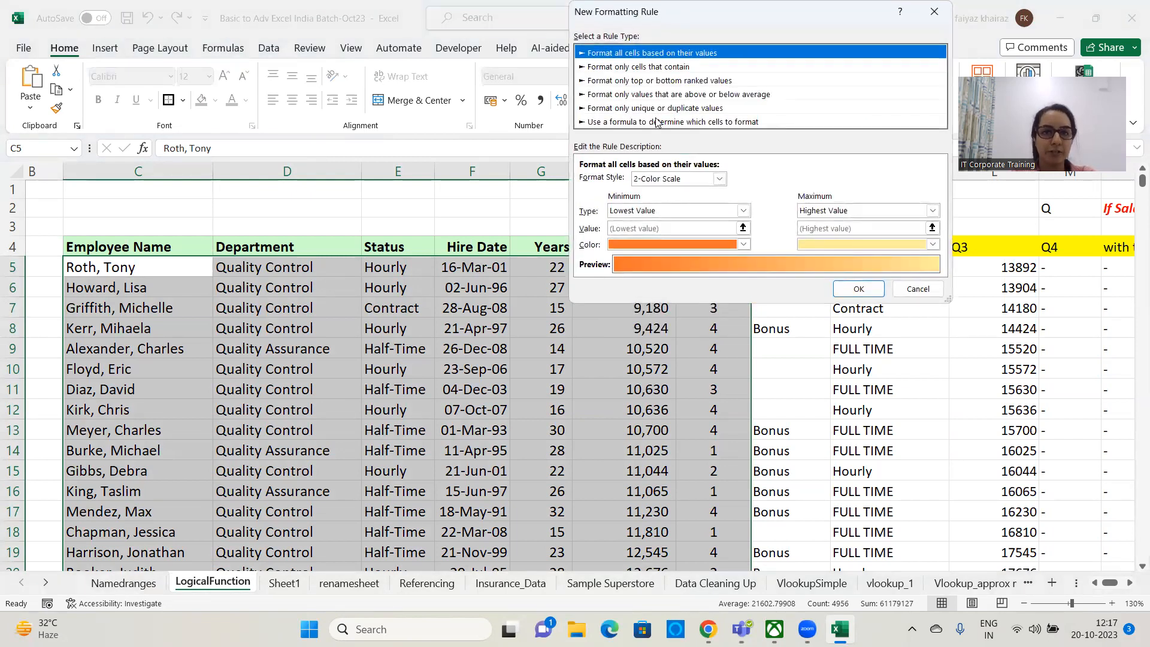
pyautogui.click(658, 122)
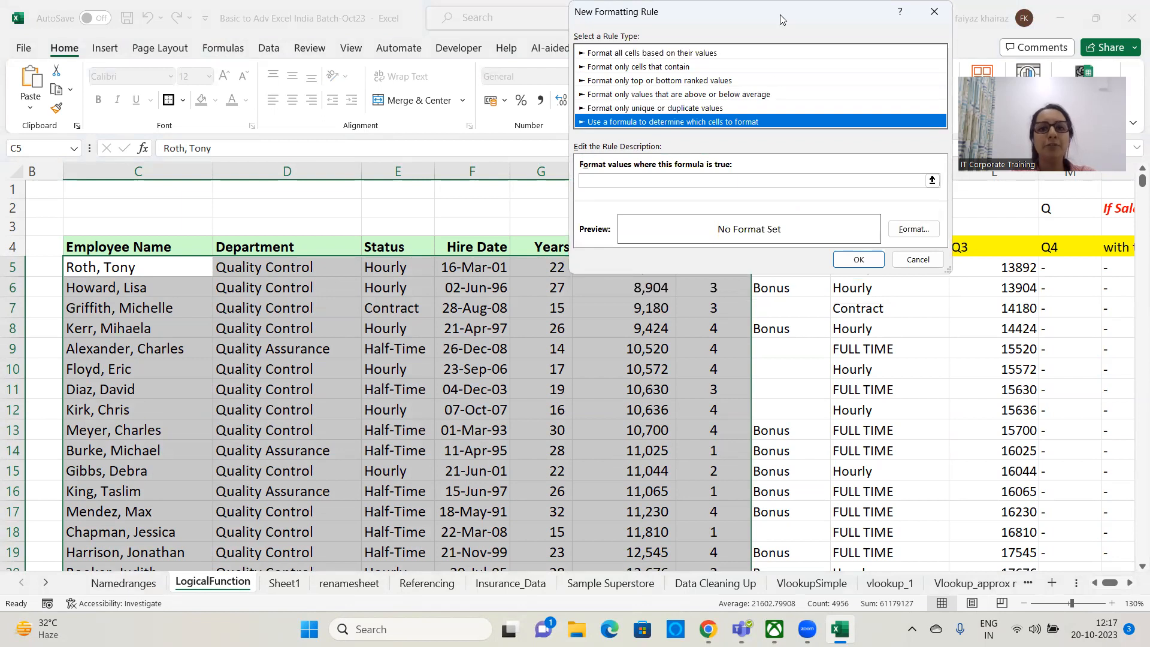
pyautogui.moveTo(780, 24); pyautogui.dragTo(831, 98)
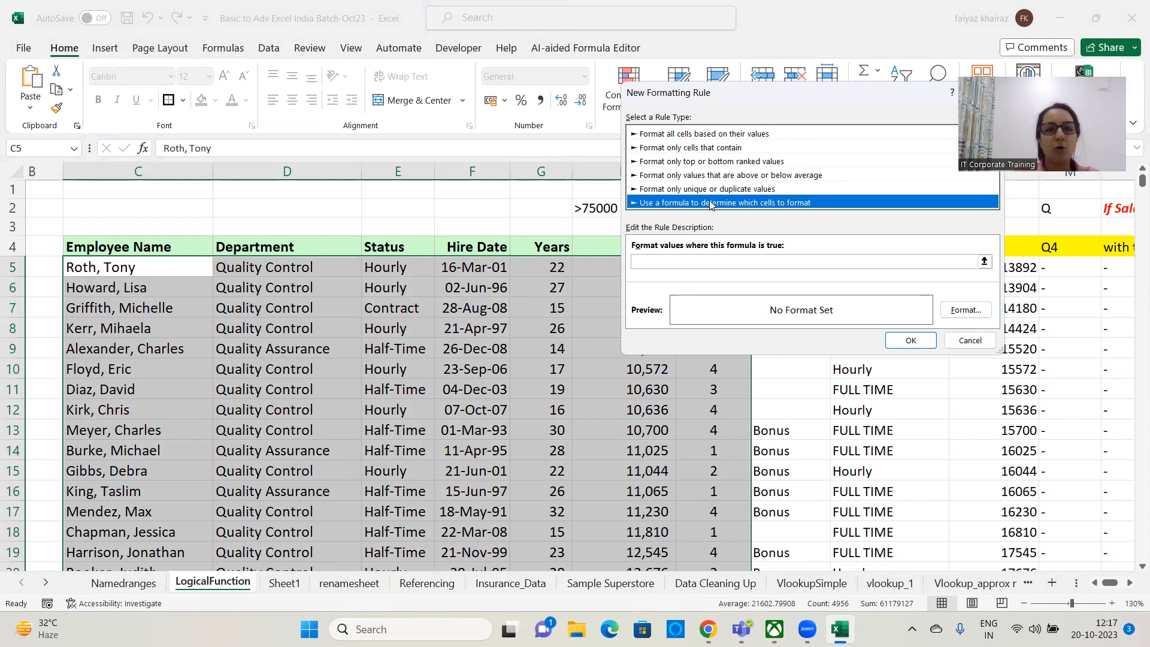
# Step: Enter the rule formula =$E5="Contract", keeping column E absolute and the row relative
pyautogui.click(673, 260)
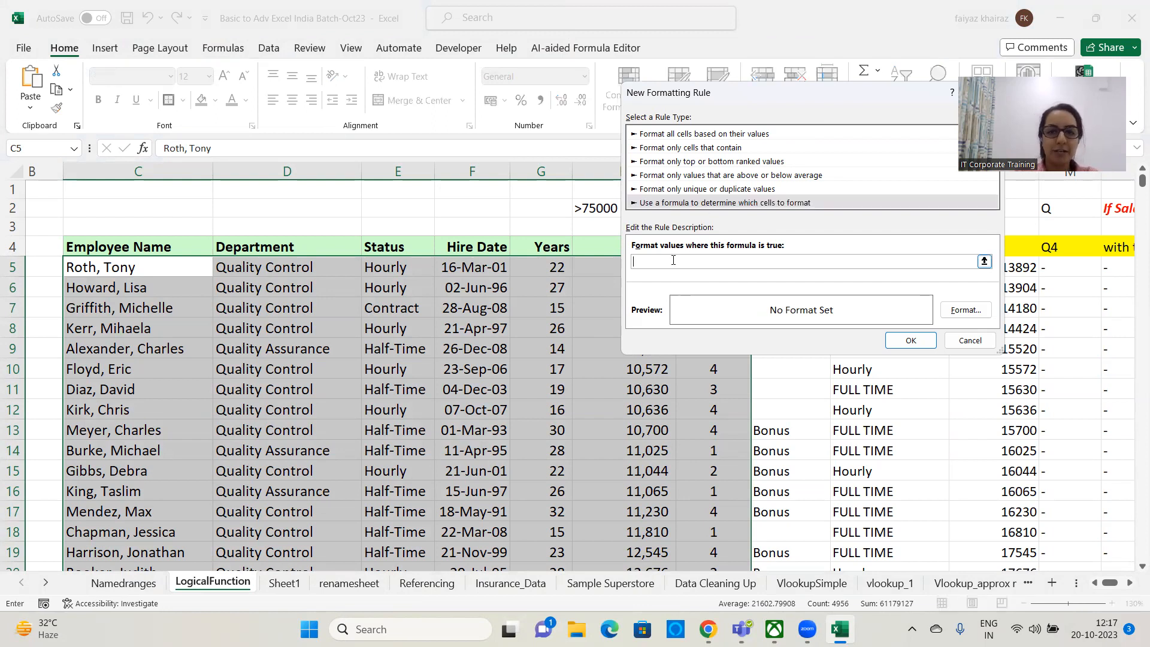
pyautogui.write('=')
pyautogui.click(397, 268)
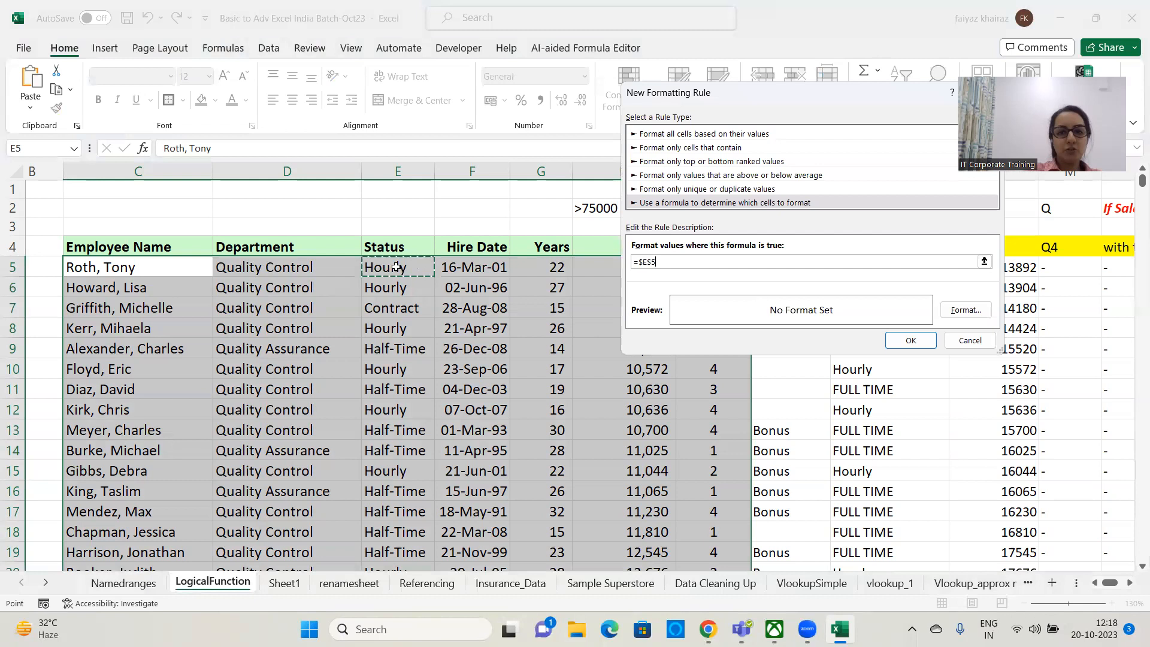
pyautogui.press('BackSpace')
pyautogui.press('BackSpace')
pyautogui.write('5')
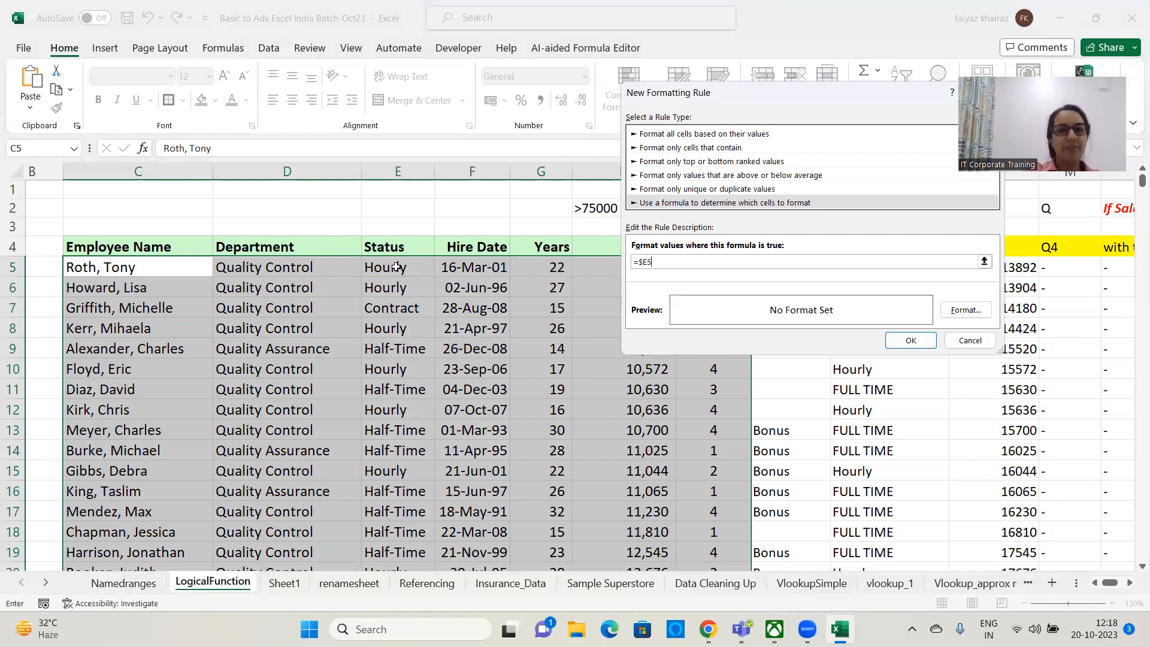
pyautogui.write('=')
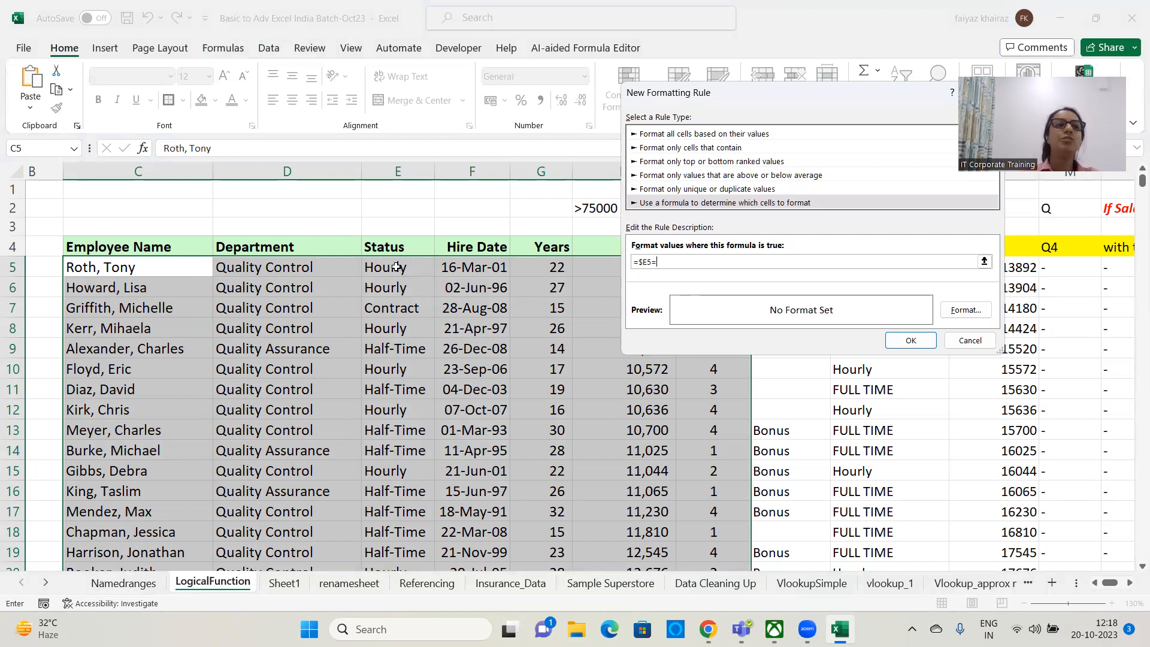
pyautogui.write('"')
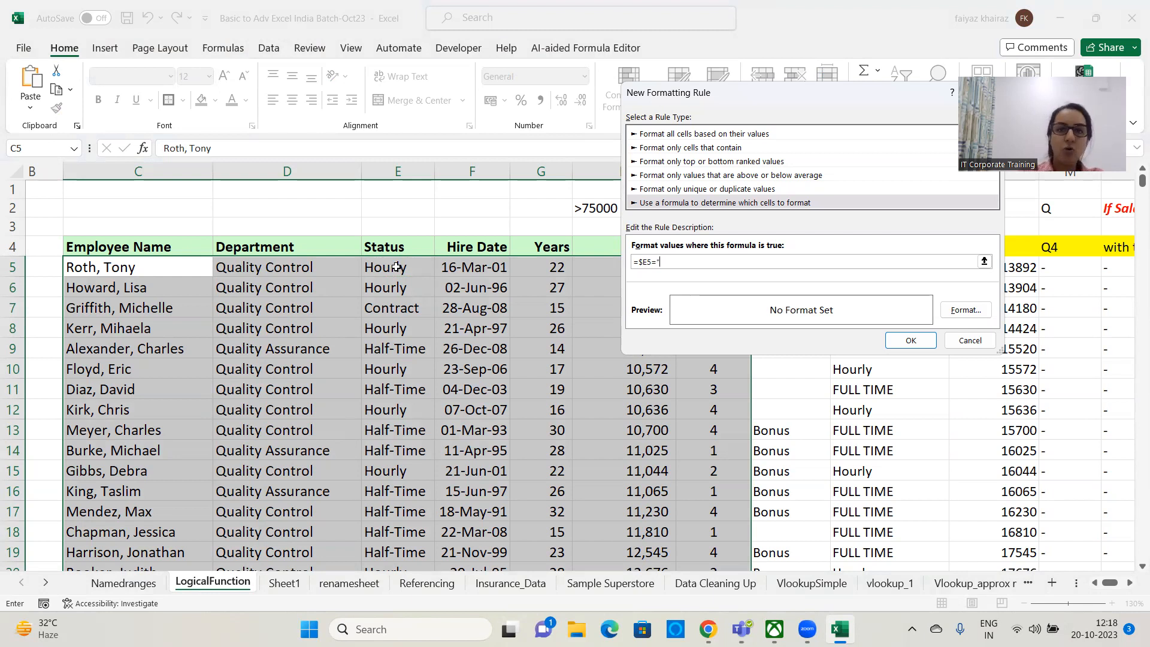
pyautogui.write('Contra')
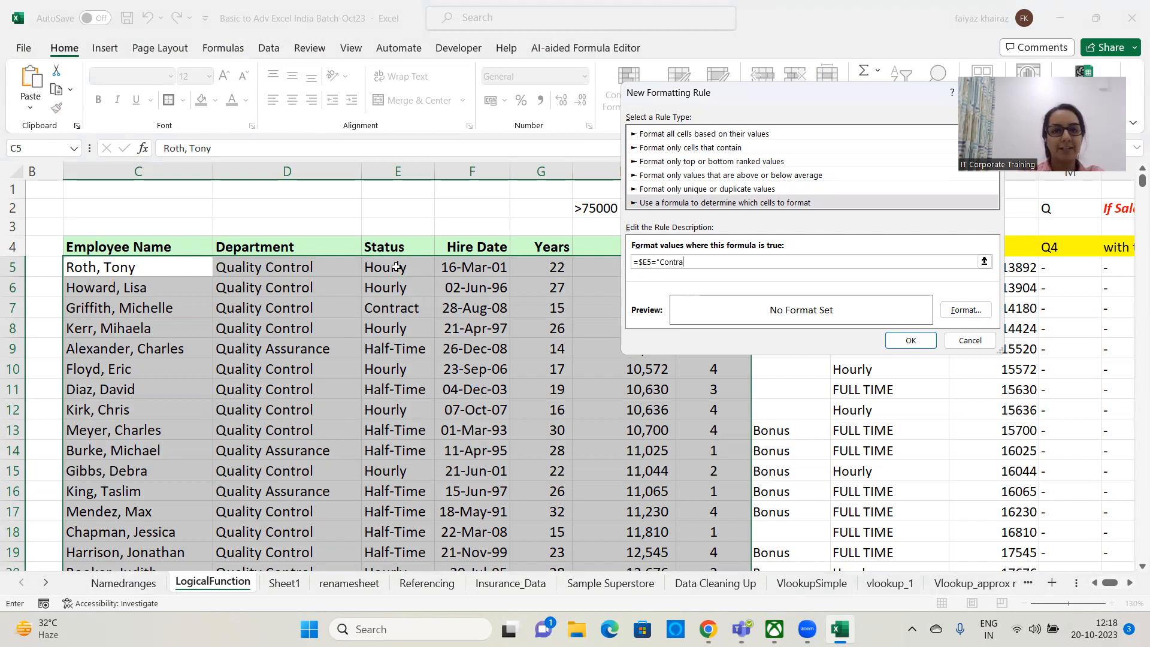
pyautogui.write('ct"')
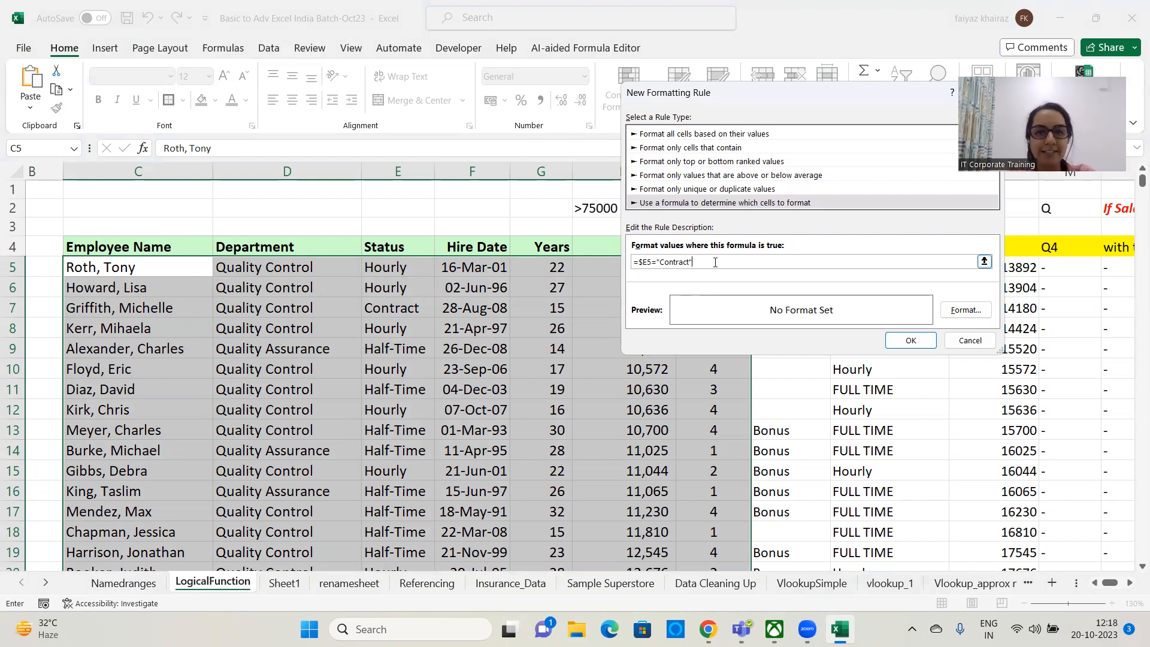
pyautogui.moveTo(687, 258); pyautogui.dragTo(614, 256)
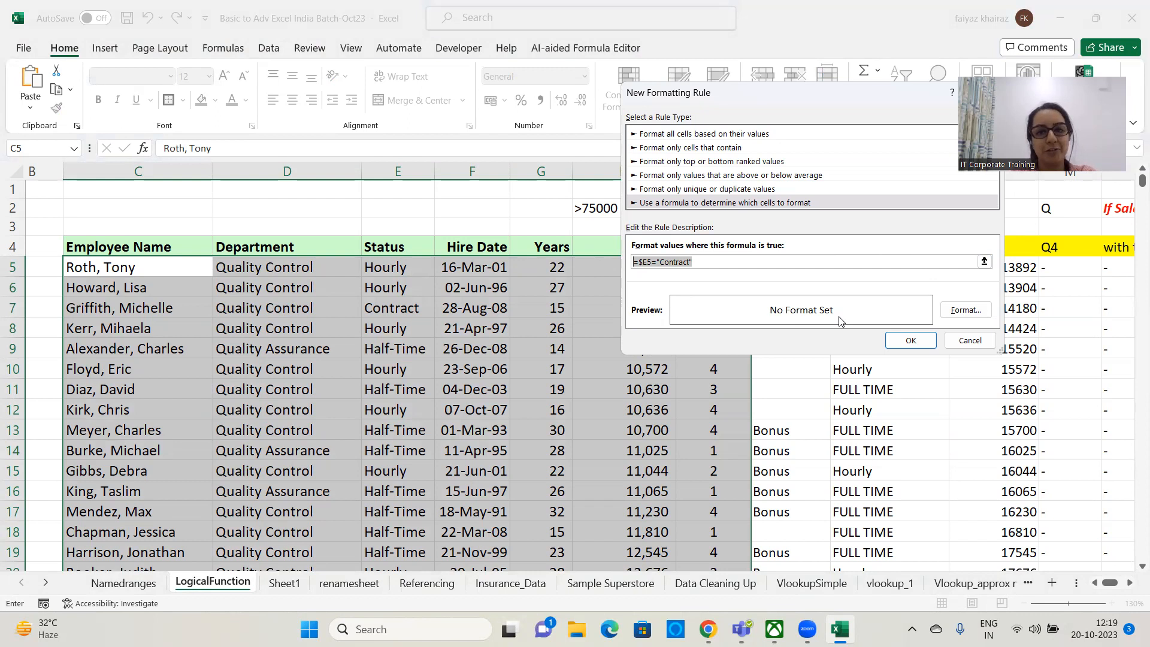
# Step: Give the Contract rule a light purple fill and apply it to the employee data
pyautogui.click(962, 310)
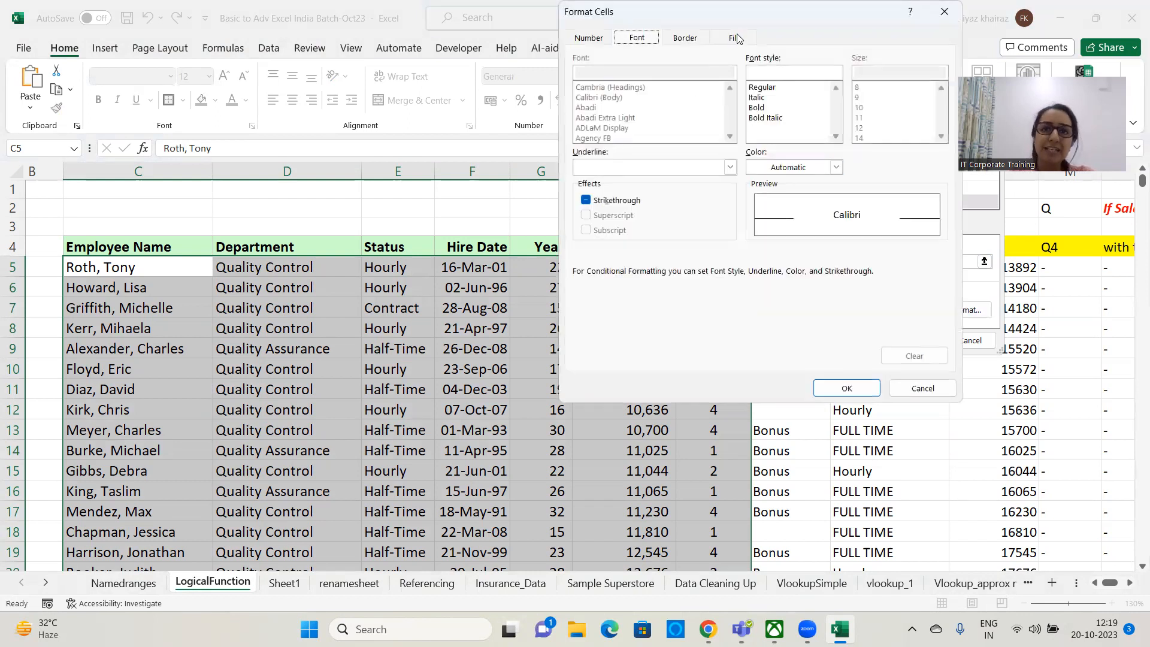
pyautogui.click(736, 37)
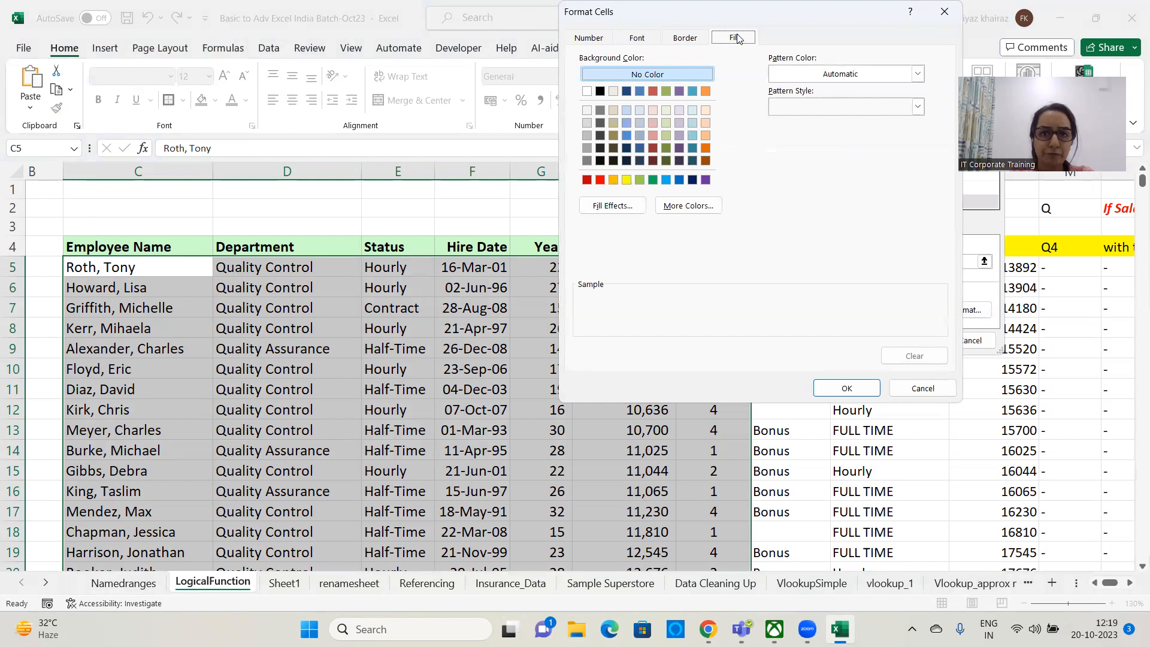
pyautogui.click(680, 123)
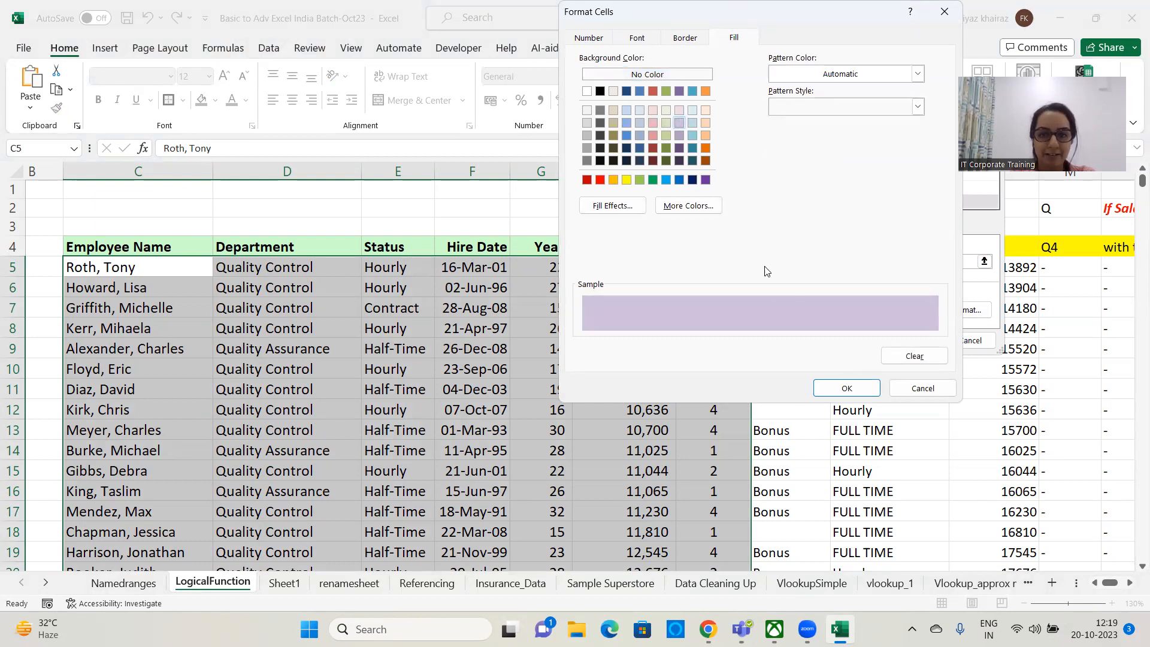
pyautogui.click(847, 388)
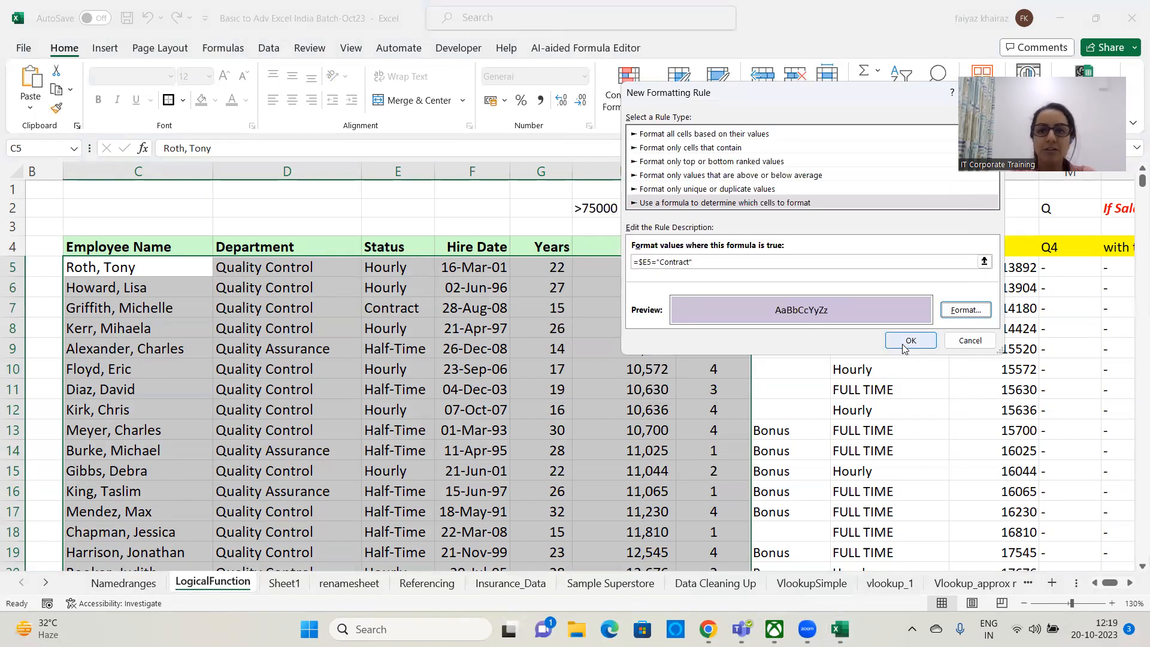
pyautogui.click(905, 349)
pyautogui.click(757, 209)
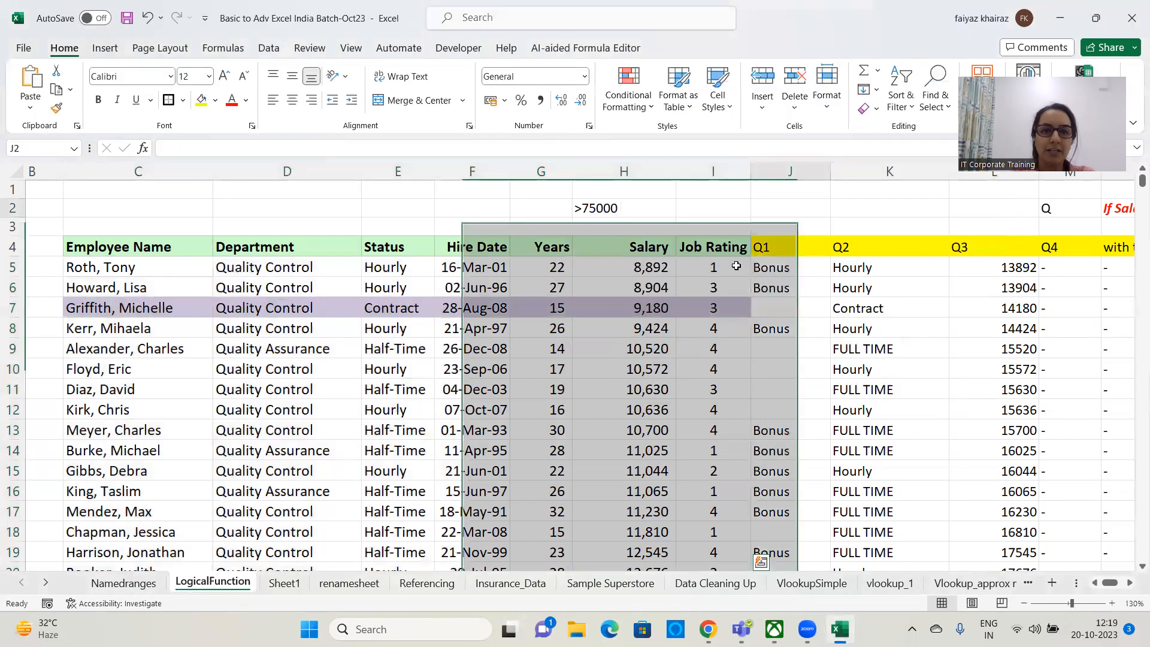
# Step: Review the formatted Contract rows down the employee list, checking them against the Status column
pyautogui.scroll(-9, 536, 362)
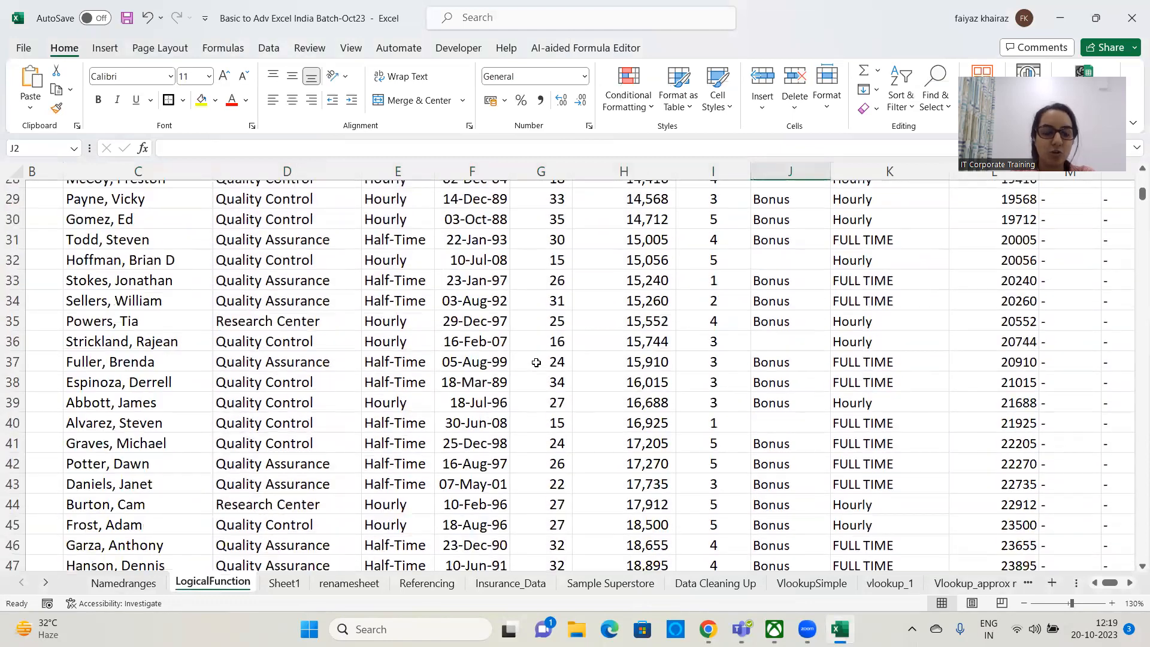
pyautogui.scroll(-20, 536, 362)
pyautogui.scroll(-6, 539, 357)
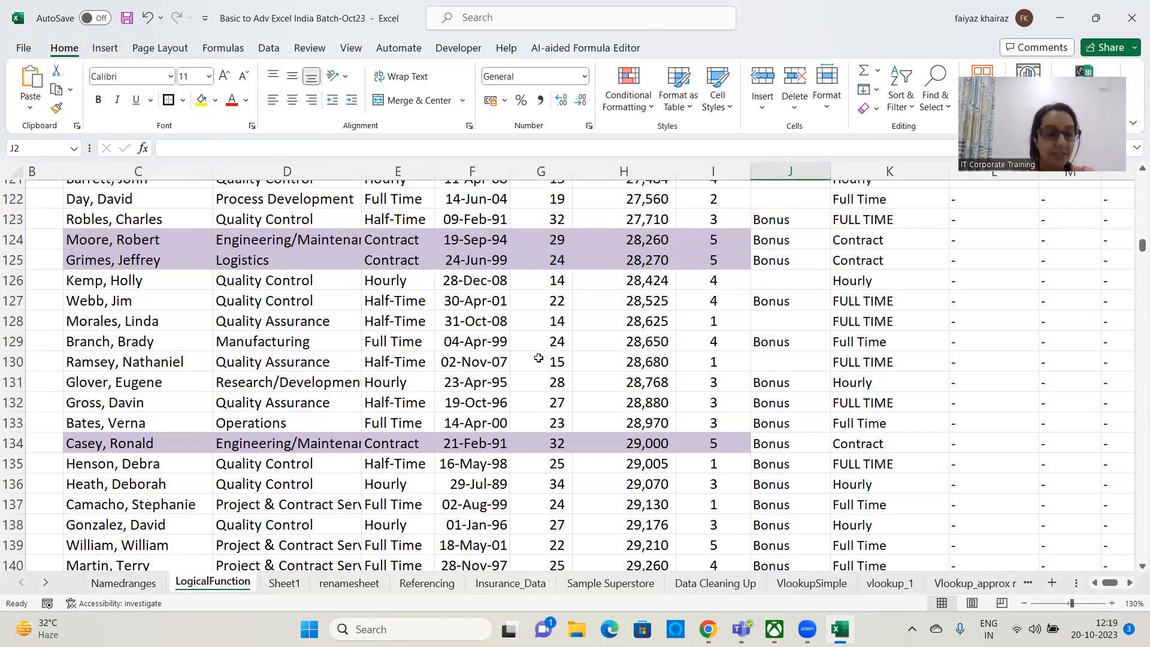
pyautogui.scroll(-3, 539, 357)
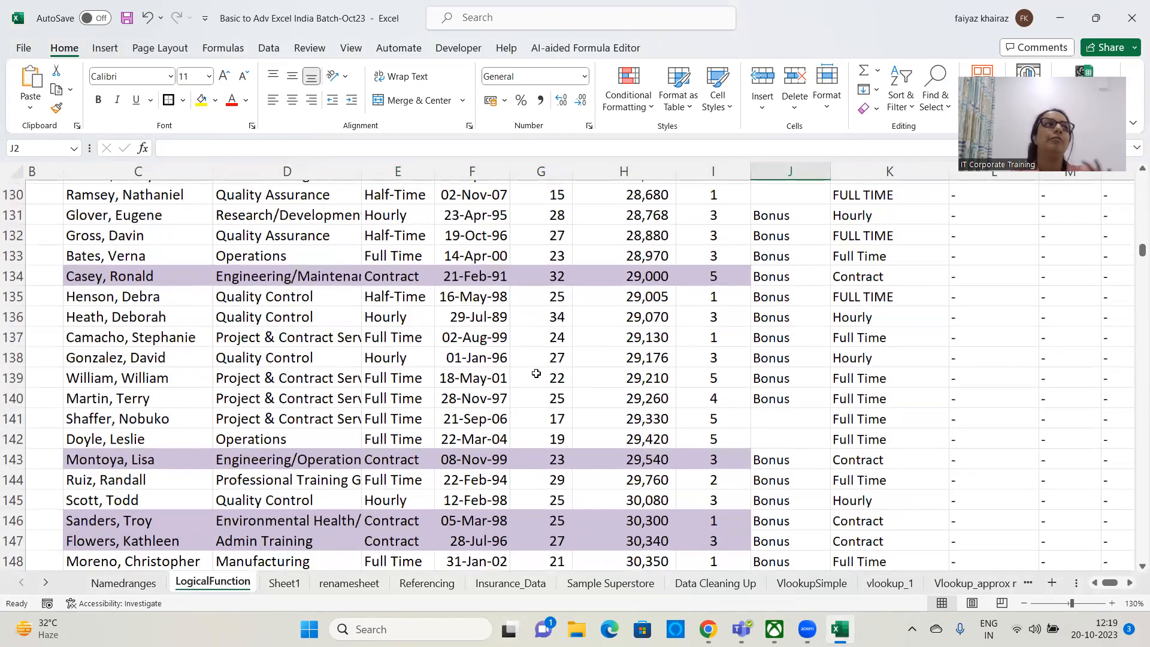
pyautogui.scroll(-4, 535, 371)
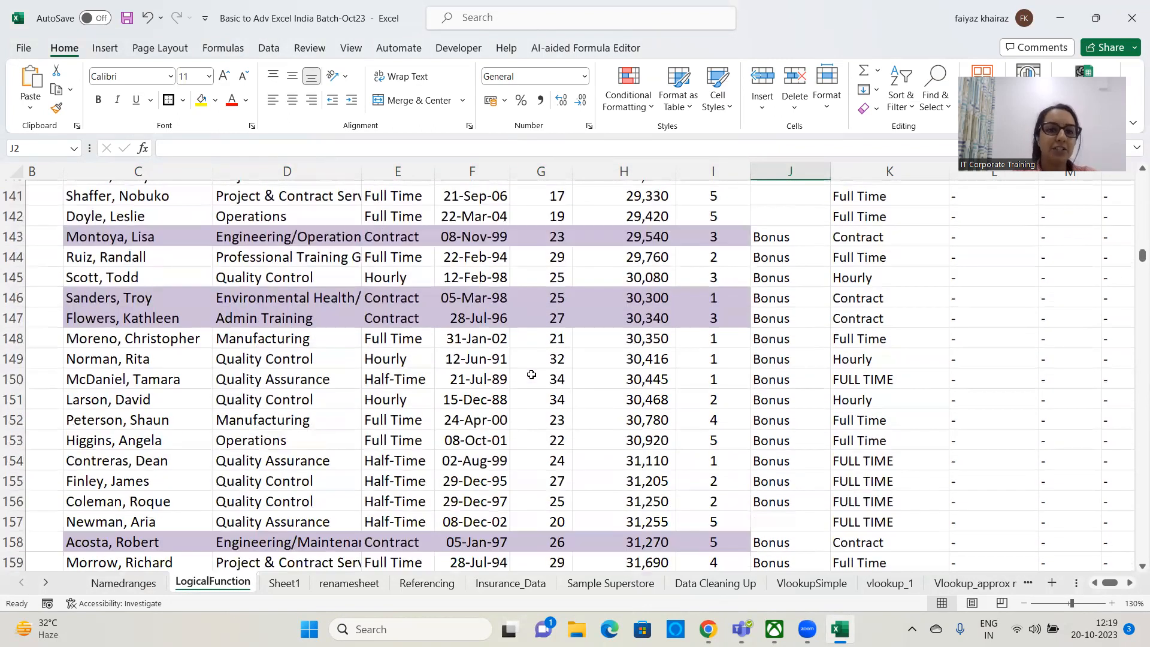
pyautogui.scroll(-6, 532, 374)
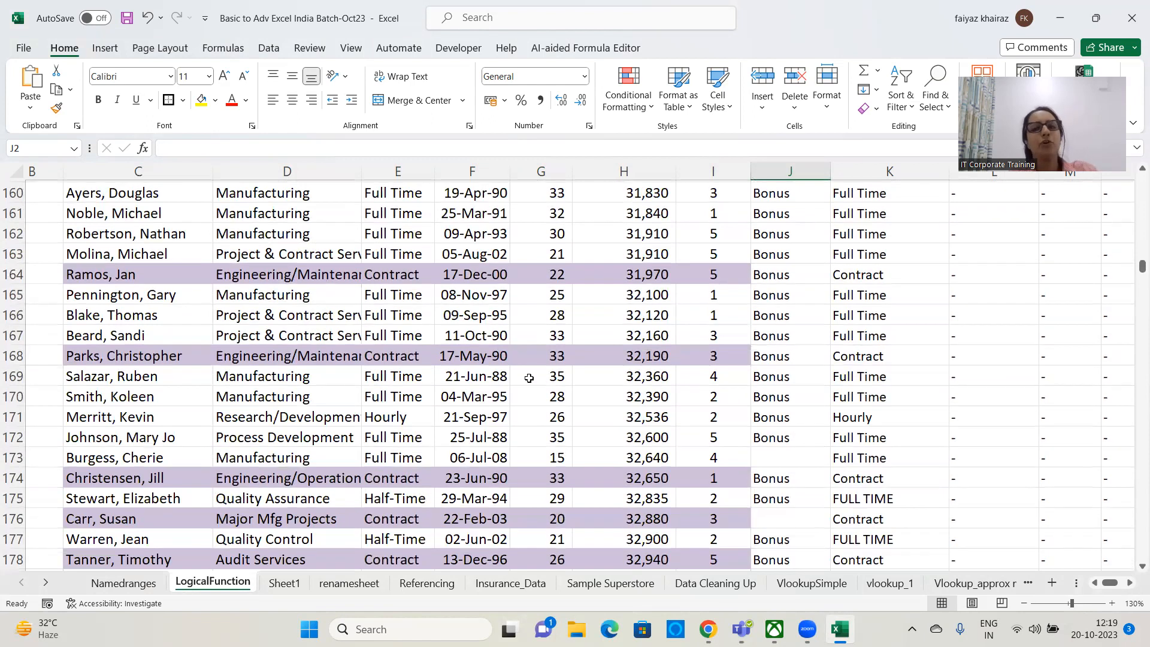
pyautogui.scroll(-3, 529, 378)
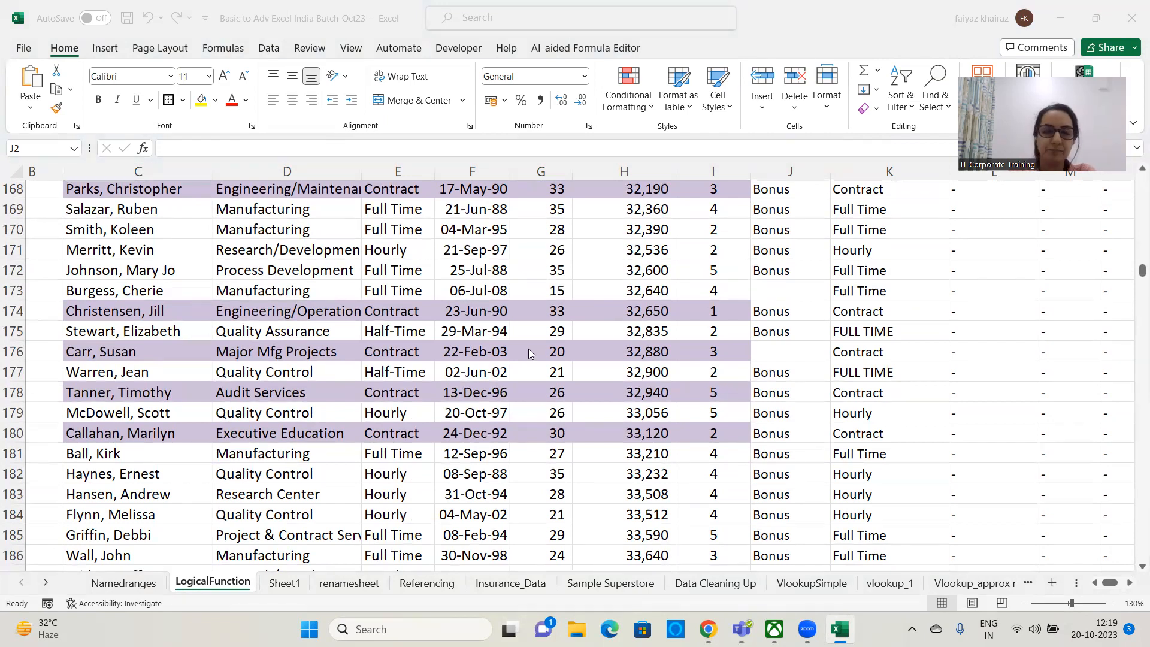
# Step: Clear the conditional formatting rules from the entire LogicalFunction sheet to remove the Contract row highlighting
pyautogui.click(618, 112)
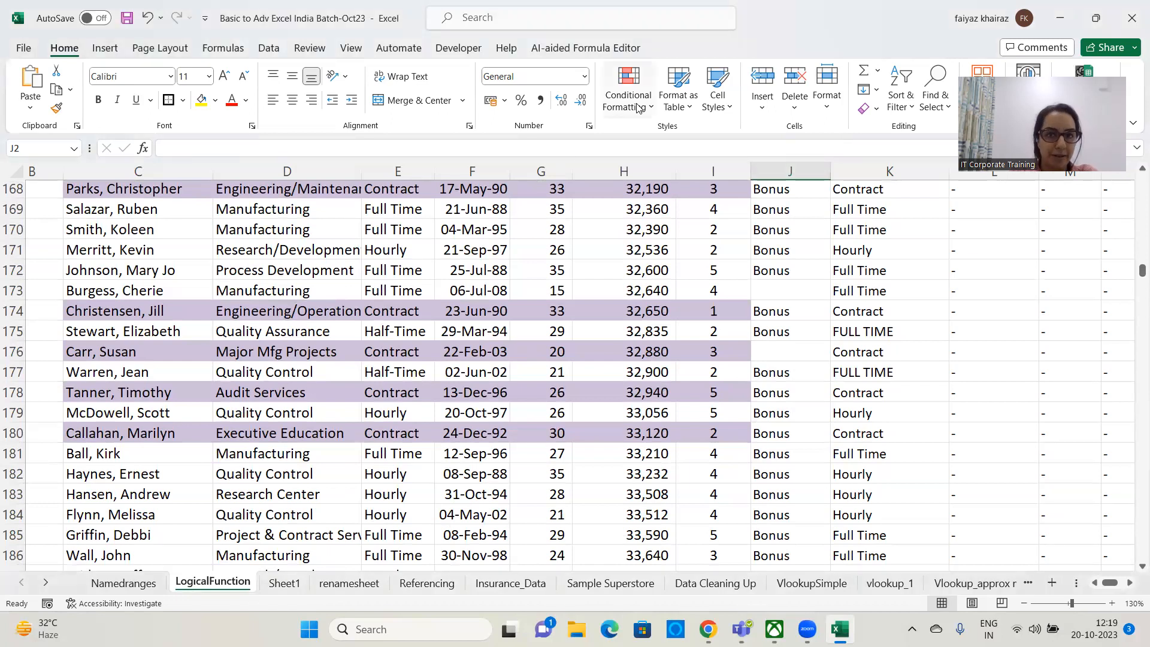
pyautogui.click(637, 105)
pyautogui.moveTo(673, 314)
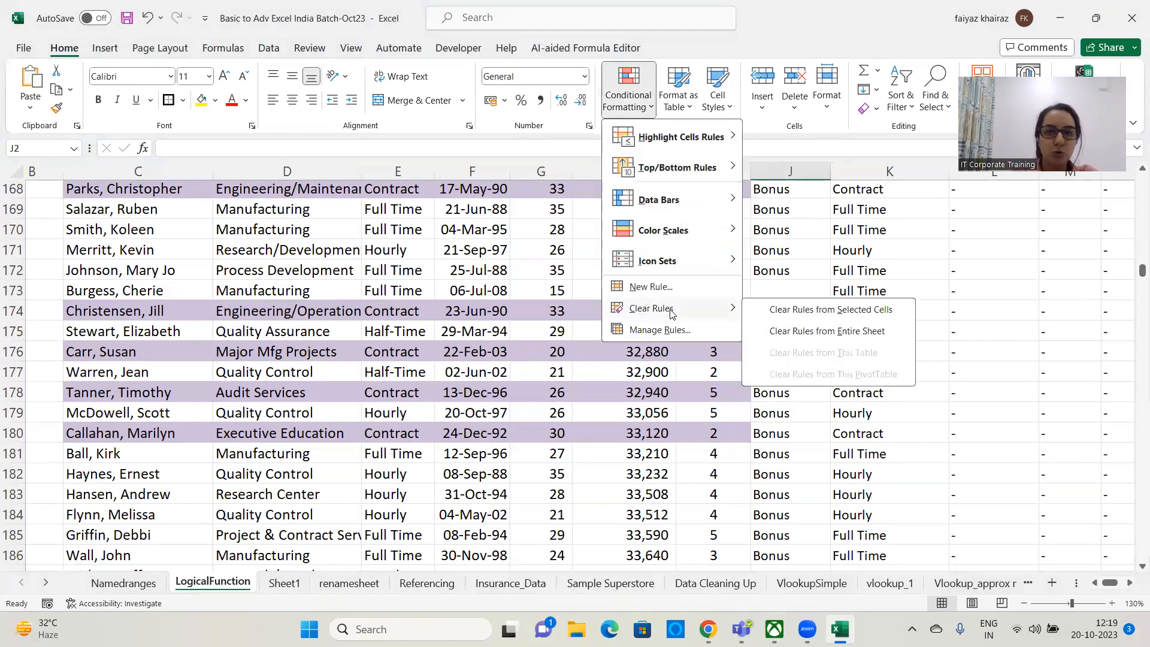
pyautogui.click(824, 331)
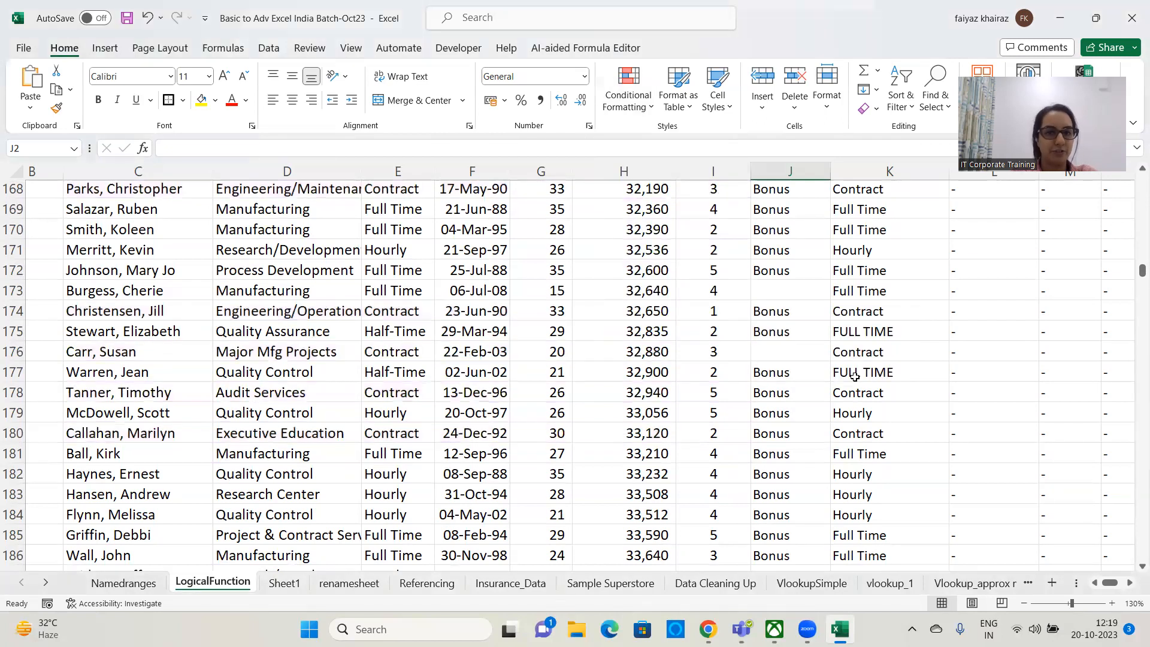
# Step: Select the employee data C5:I712 without its headers and start a new formula-based conditional formatting rule
pyautogui.moveTo(1142, 271); pyautogui.dragTo(1136, 174)
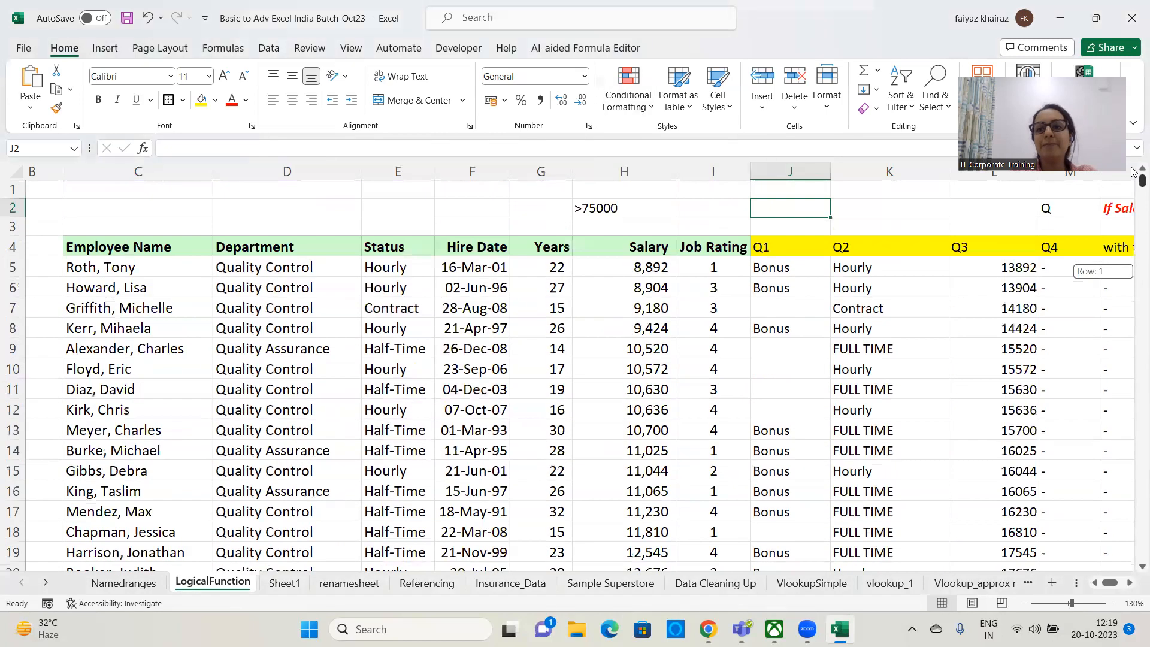
pyautogui.moveTo(103, 263); pyautogui.dragTo(703, 386)
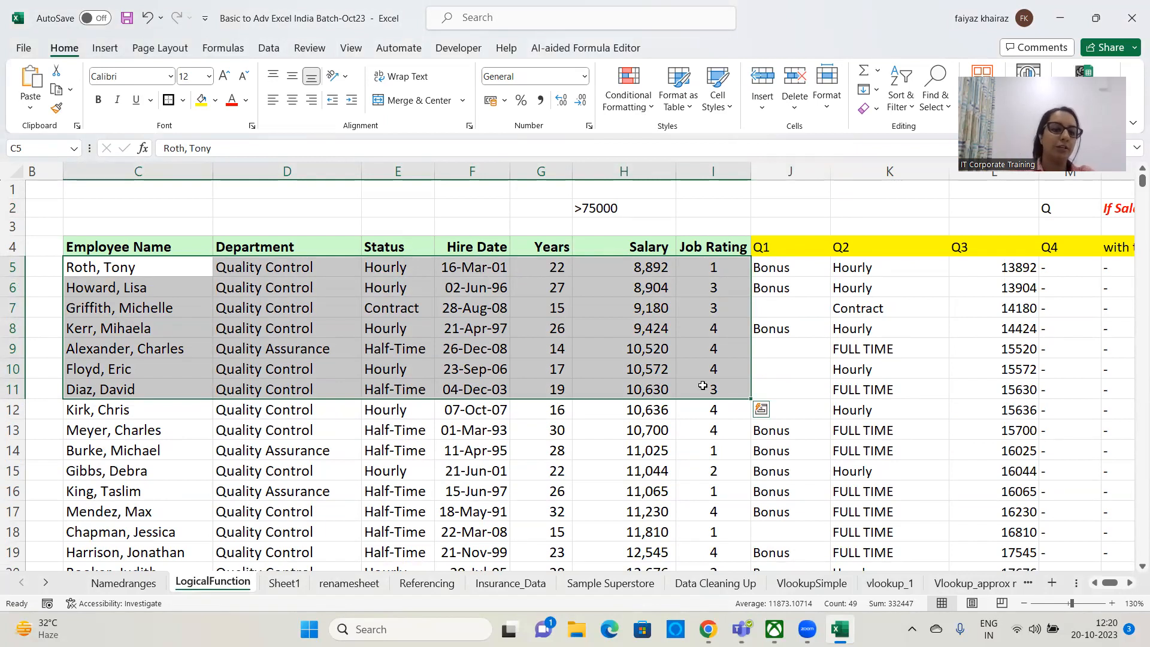
pyautogui.hotkey('ctrl', 'shift', 'Down')
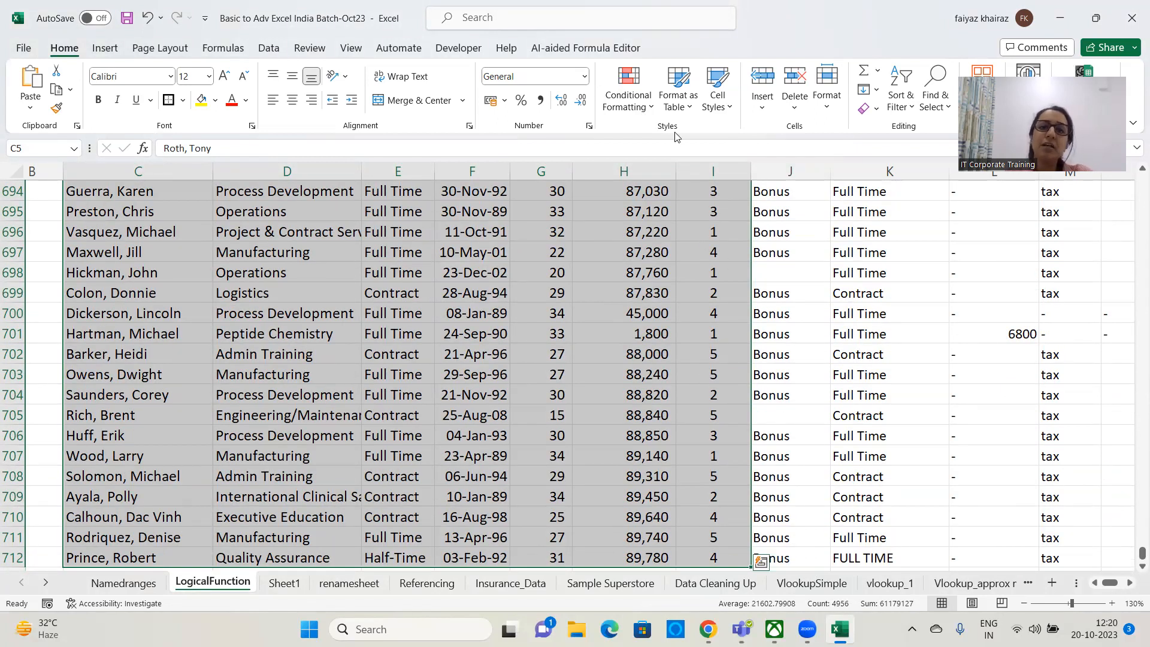
pyautogui.click(650, 109)
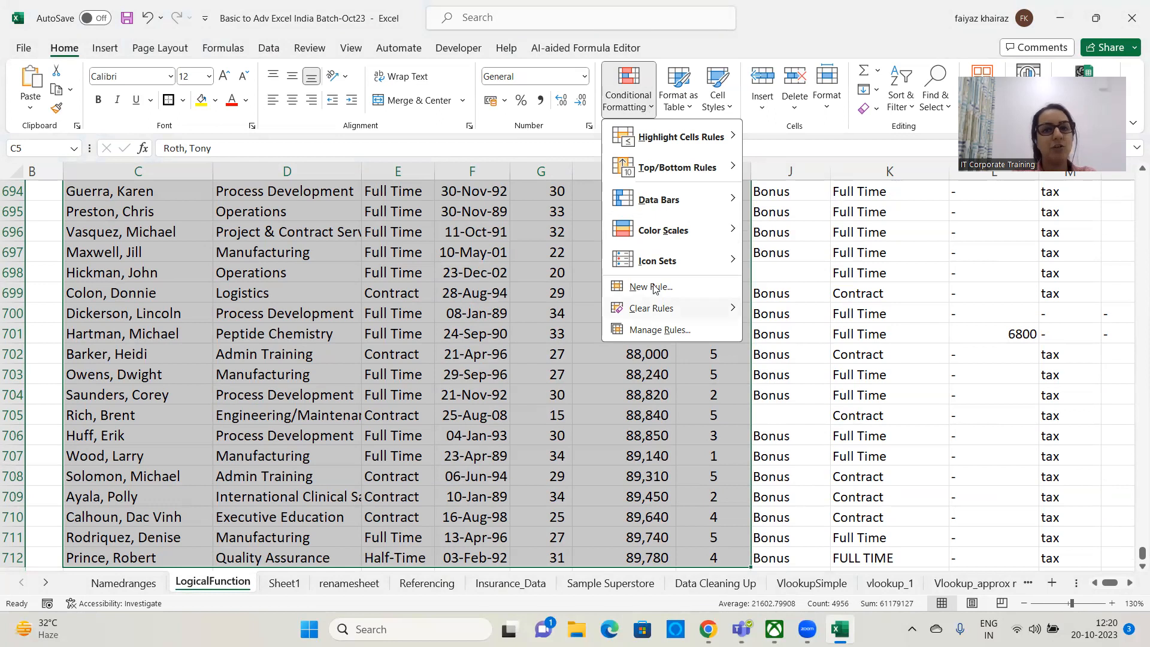
pyautogui.click(657, 287)
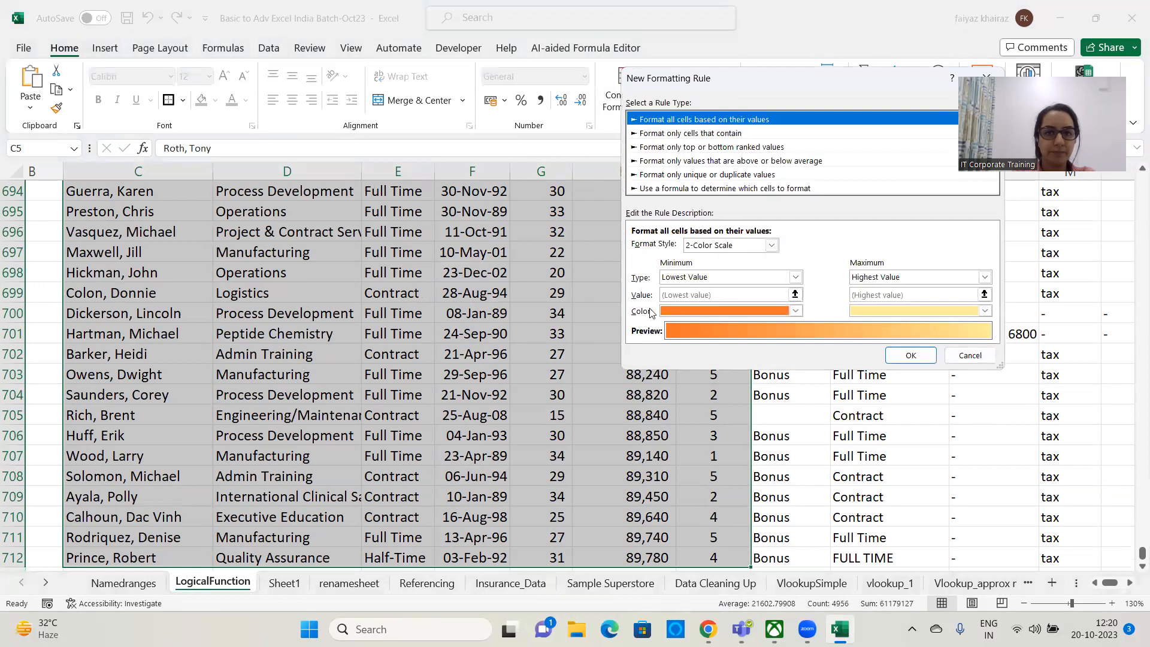
pyautogui.click(660, 190)
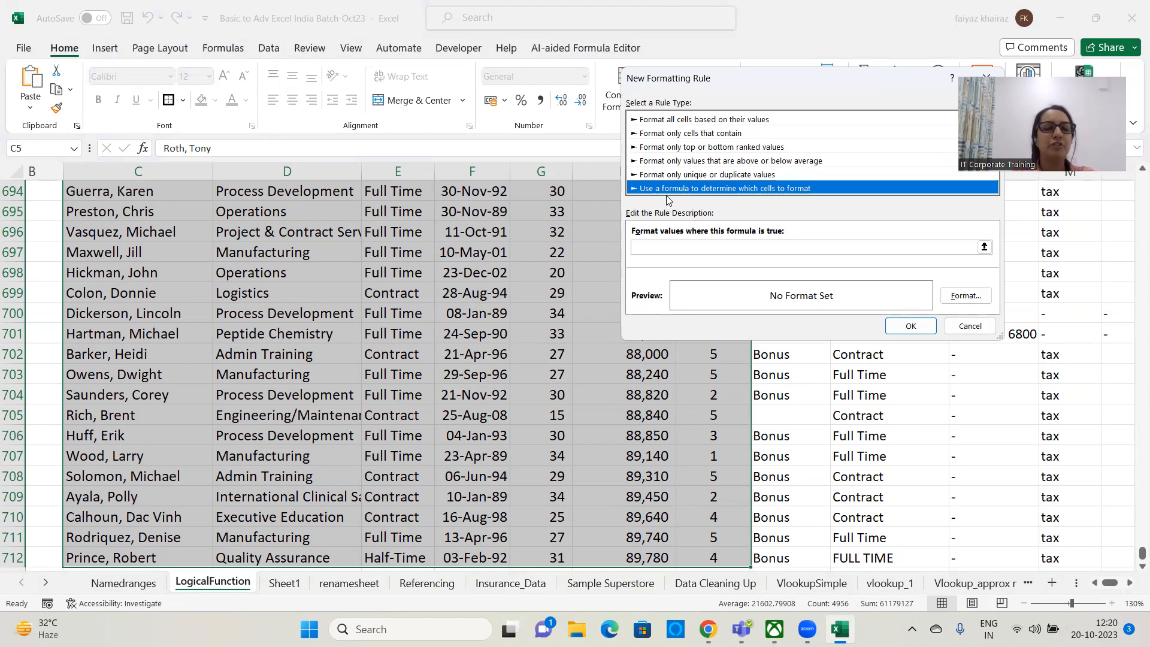
# Step: Enter the rule formula =$E5="Hourly", locking only the Status column so whole employee rows are evaluated
pyautogui.click(658, 247)
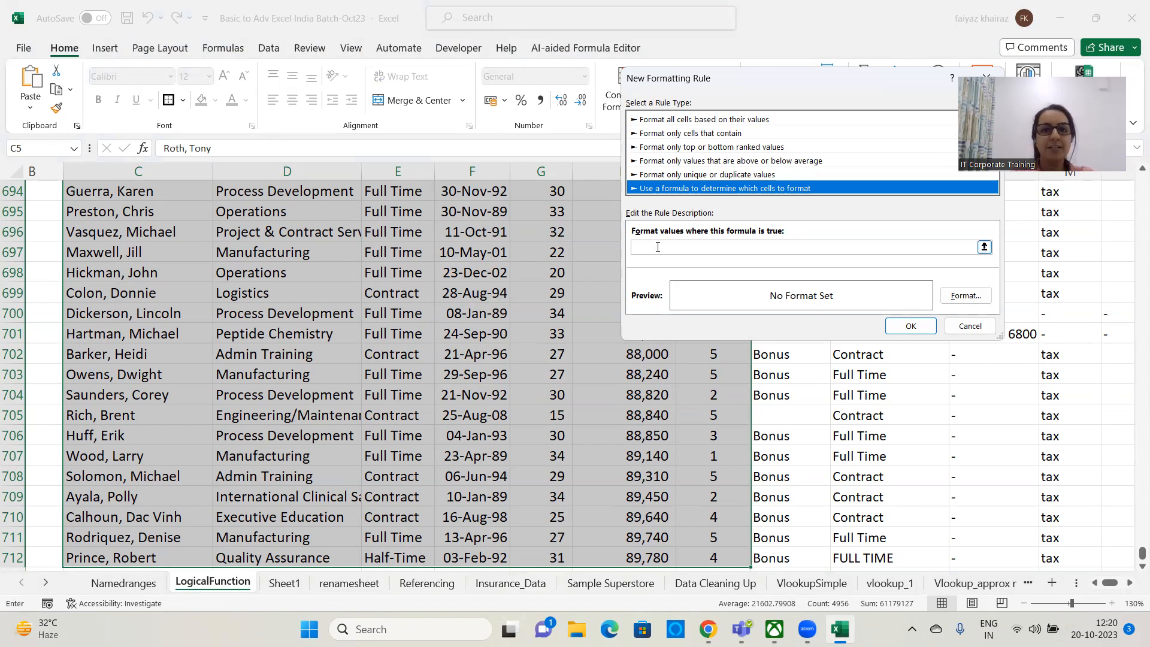
pyautogui.write('=')
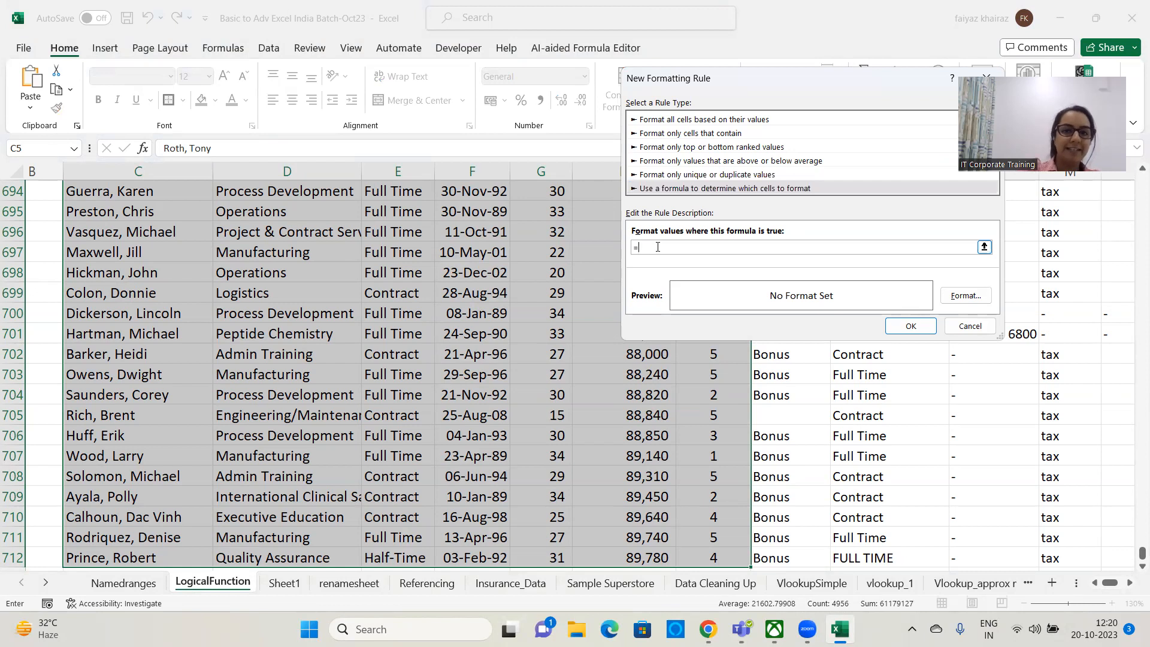
pyautogui.moveTo(1143, 553); pyautogui.dragTo(1133, 175)
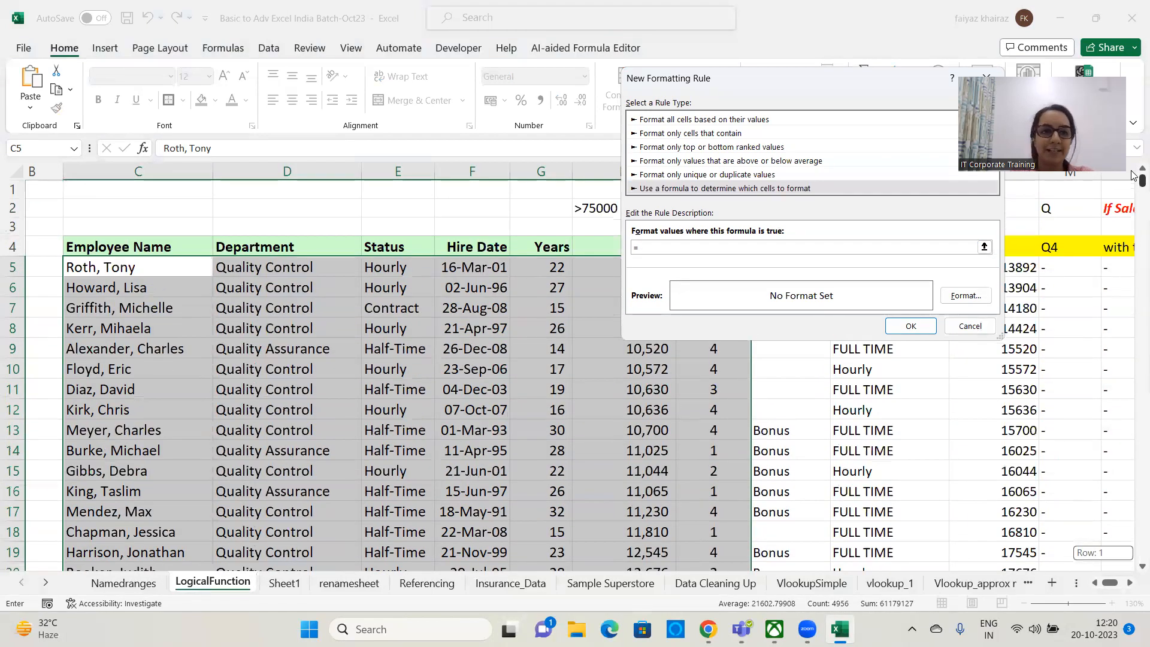
pyautogui.click(408, 266)
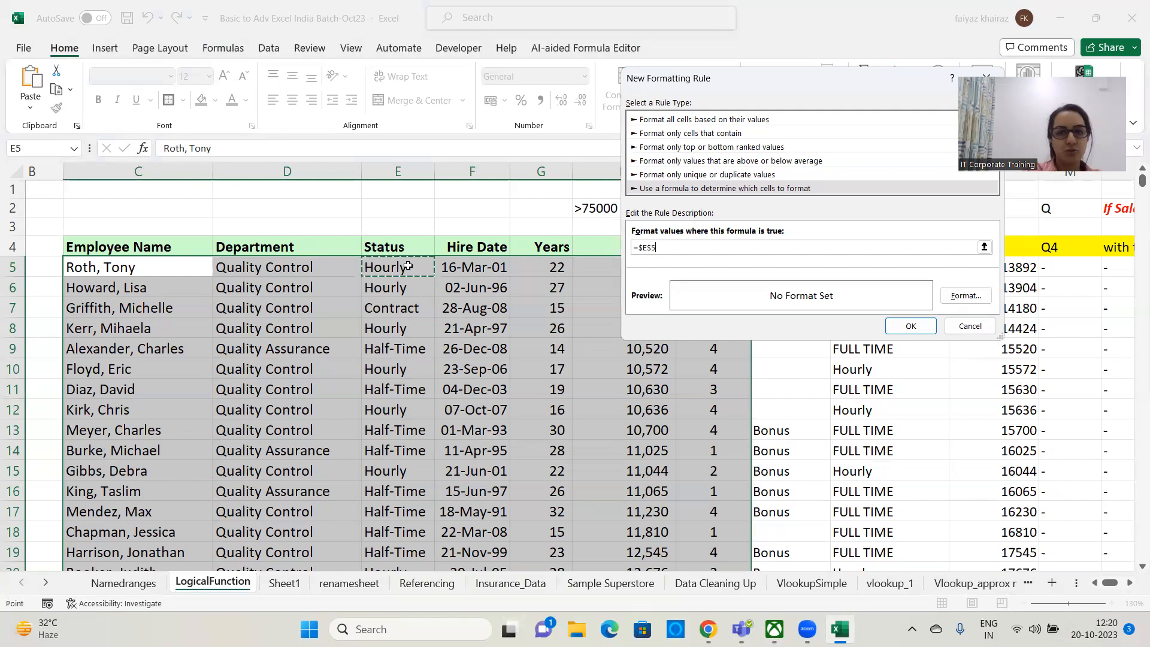
pyautogui.press('BackSpace')
pyautogui.press('BackSpace')
pyautogui.write('5')
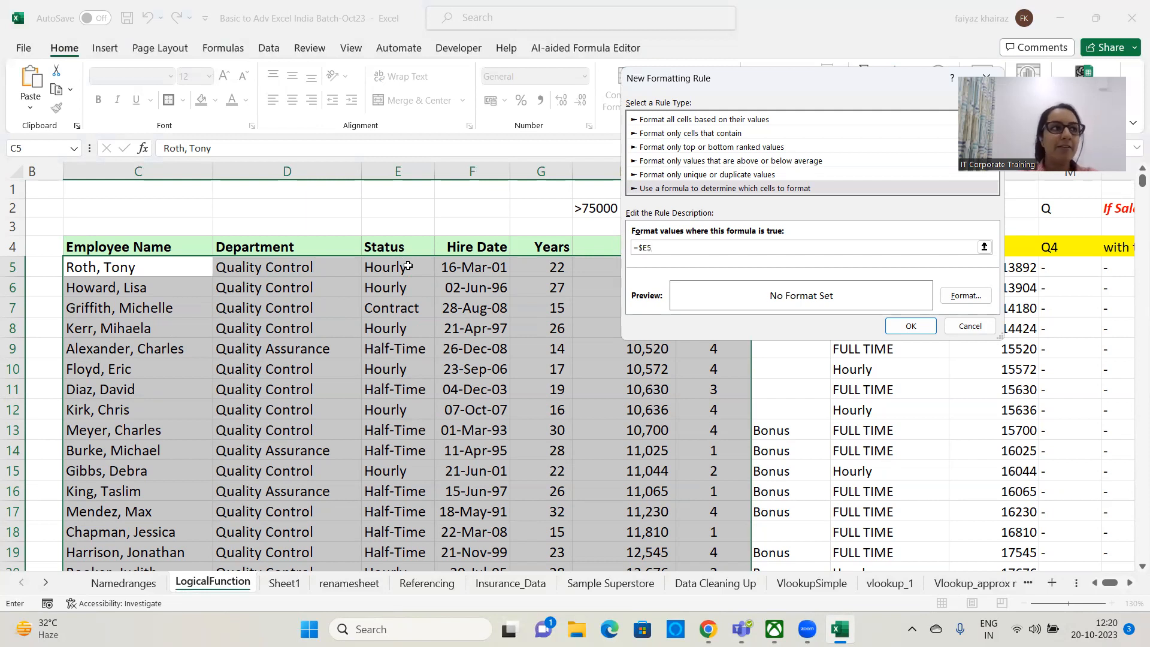
pyautogui.write('=')
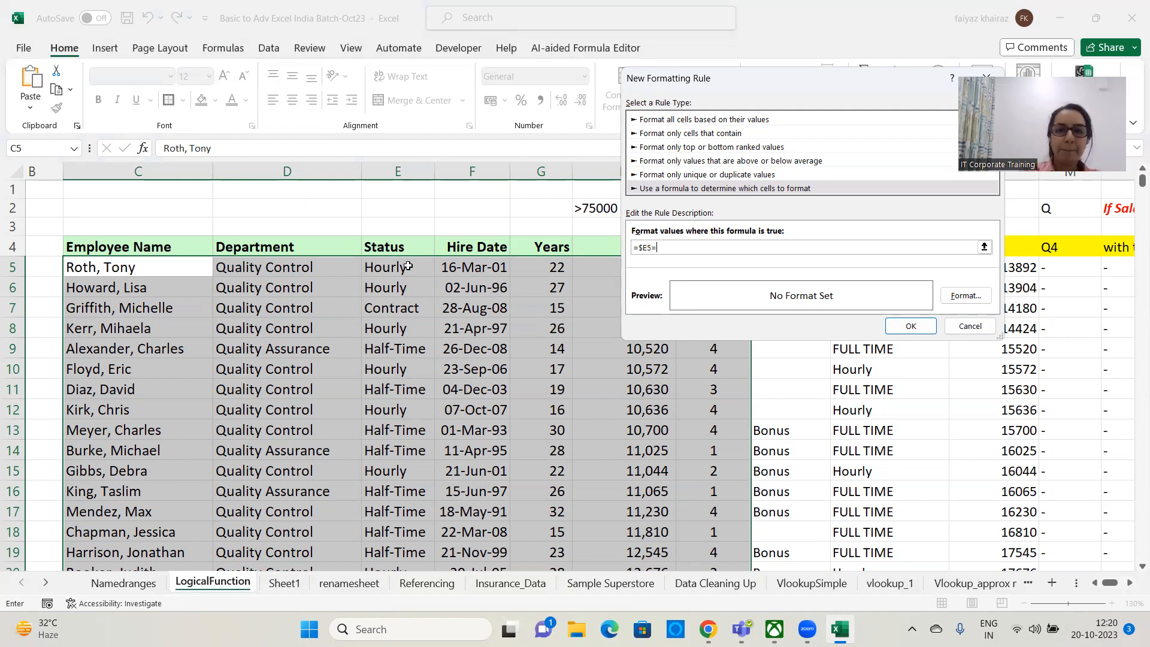
pyautogui.write('"')
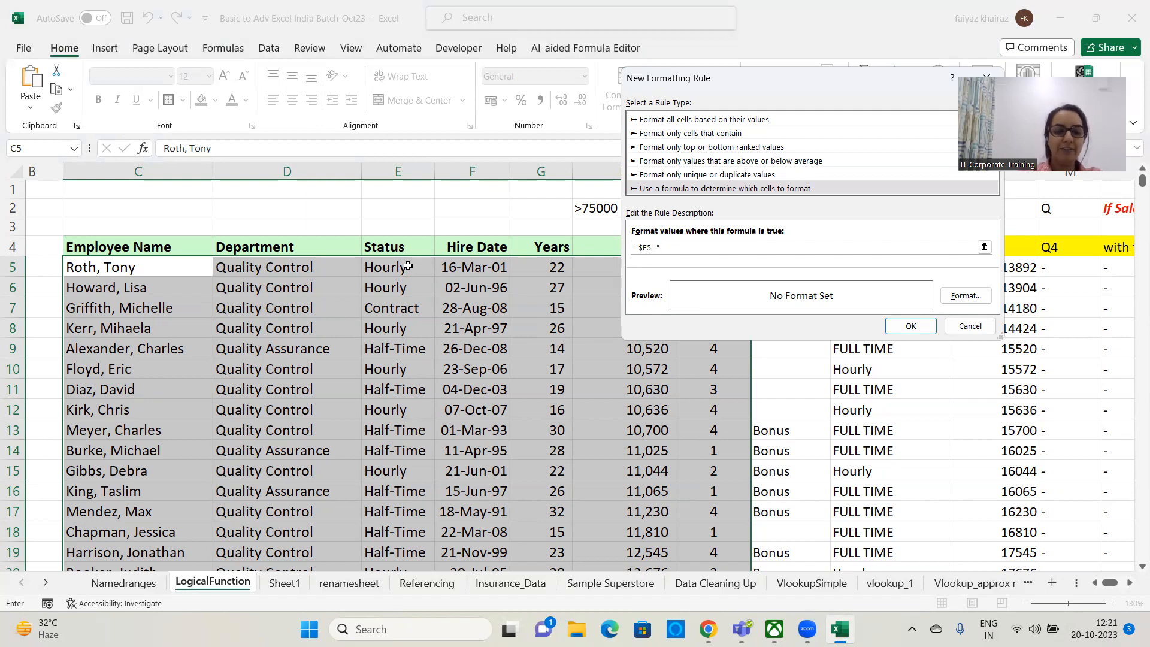
pyautogui.write('Hourly')
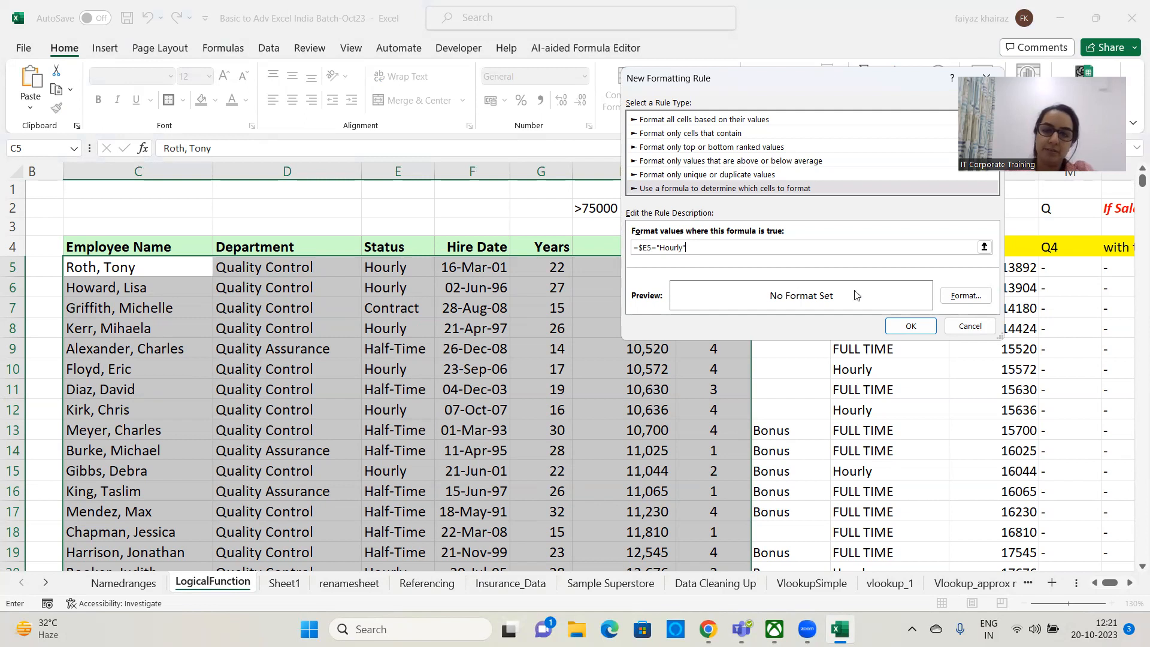
# Step: Give the Hourly rule a light red fill and apply it to the employee data
pyautogui.click(970, 296)
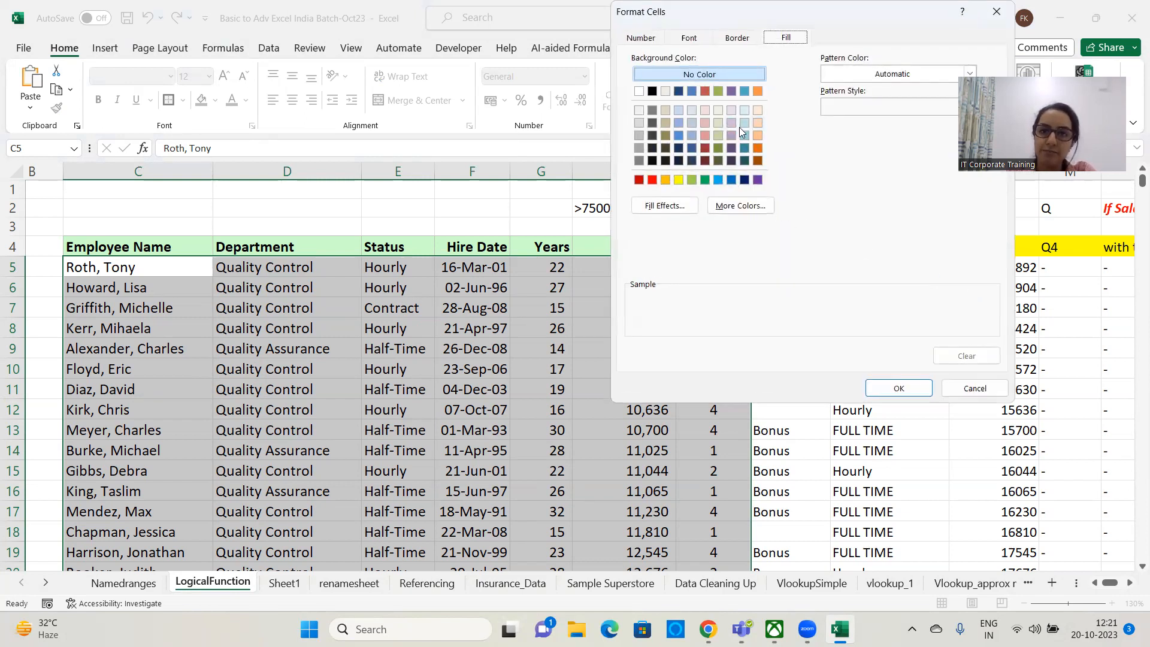
pyautogui.click(705, 135)
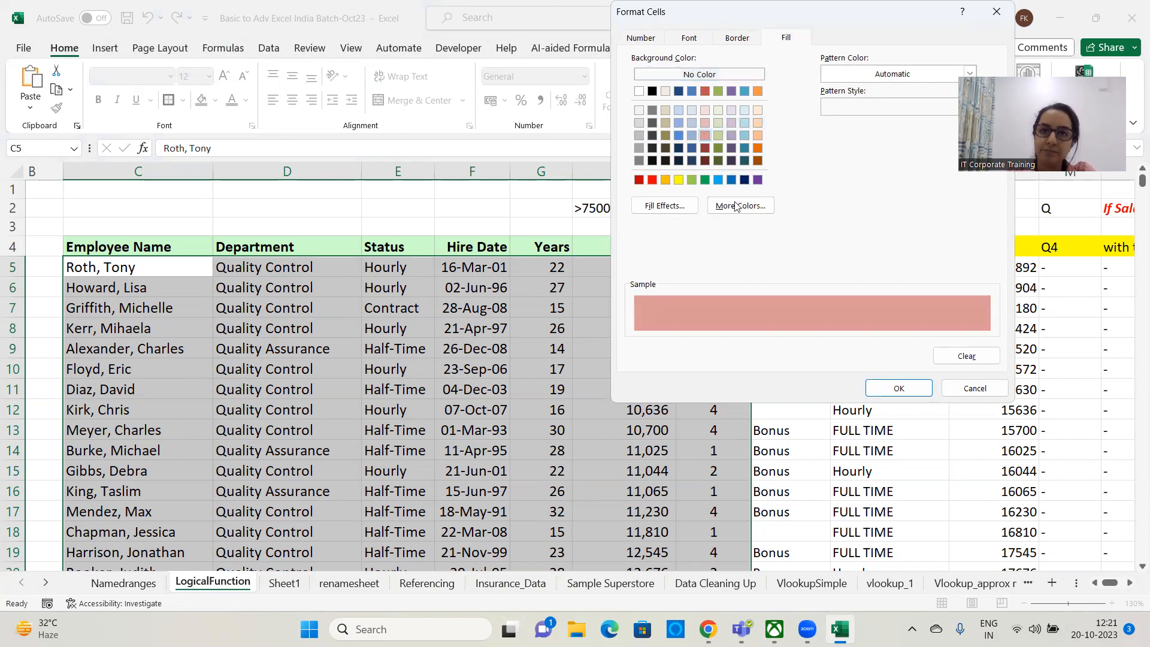
pyautogui.click(873, 391)
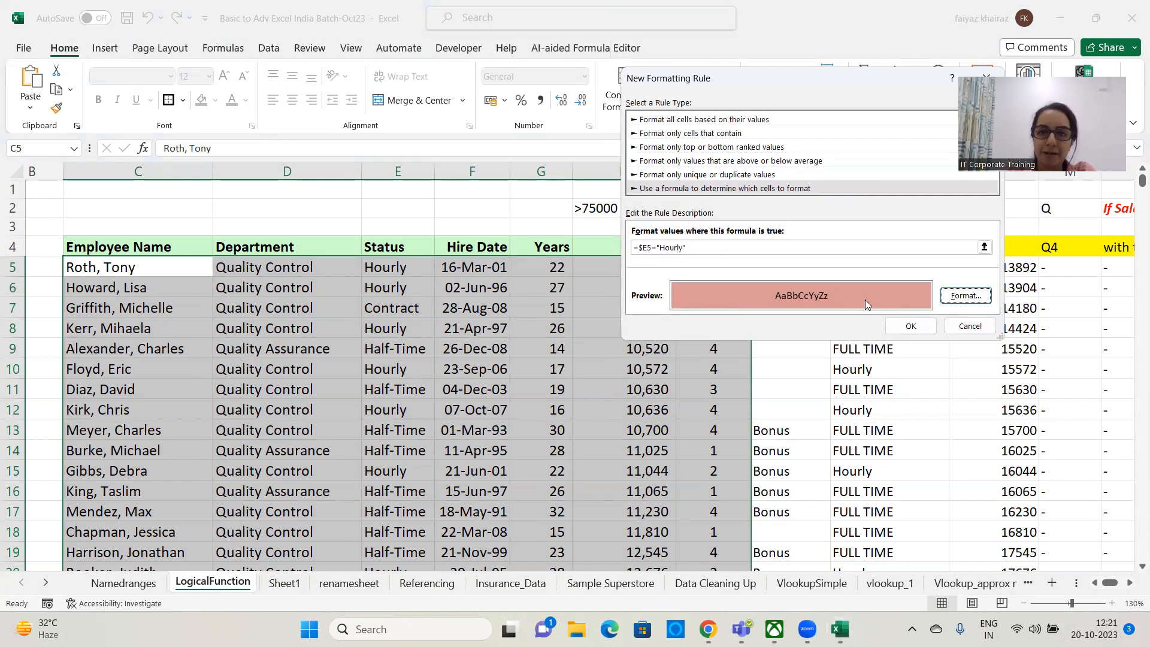
pyautogui.click(912, 326)
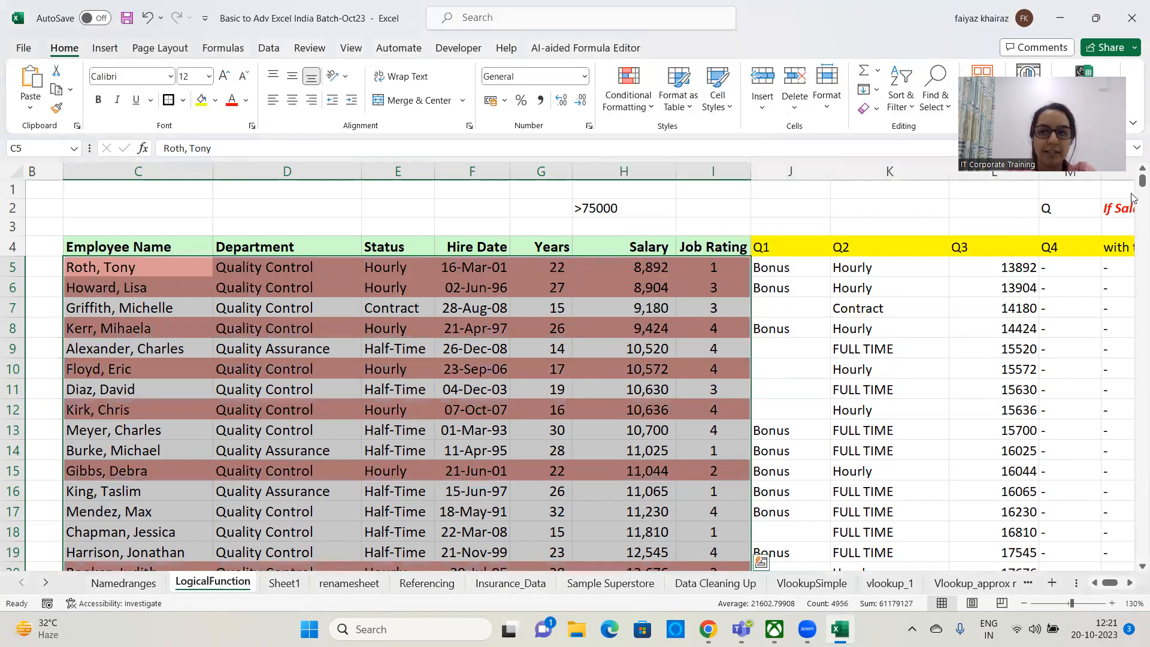
pyautogui.moveTo(1139, 181)
pyautogui.mouseDown()
pyautogui.moveTo(1132, 350)
pyautogui.moveTo(1132, 163)
pyautogui.mouseUp()
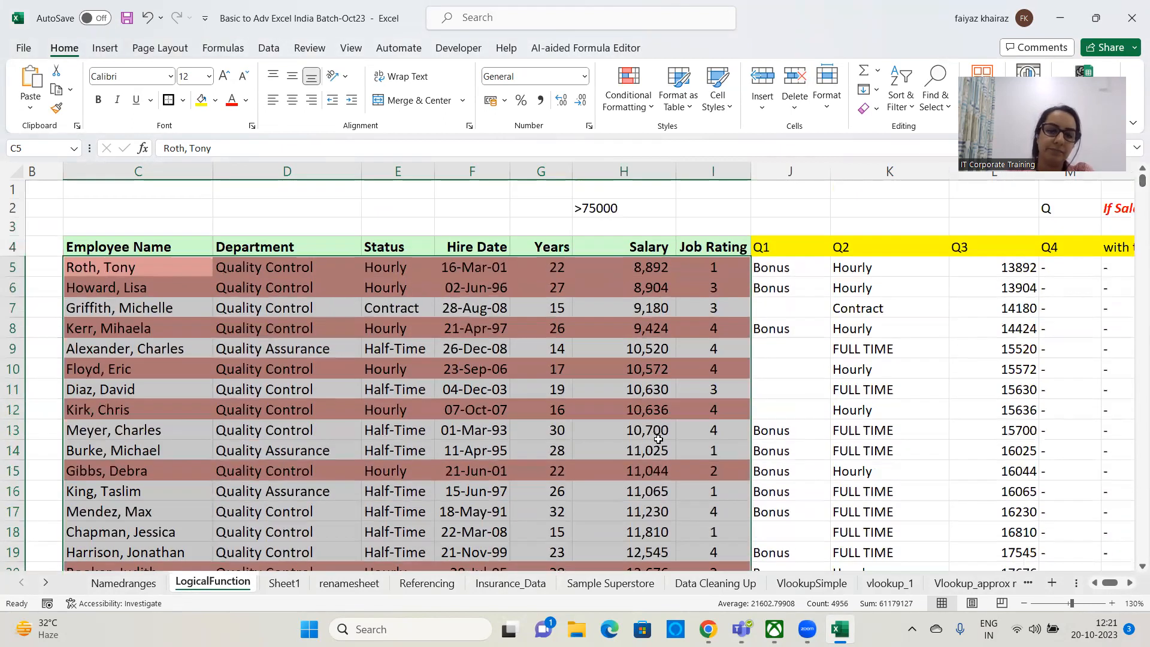
pyautogui.click(615, 402)
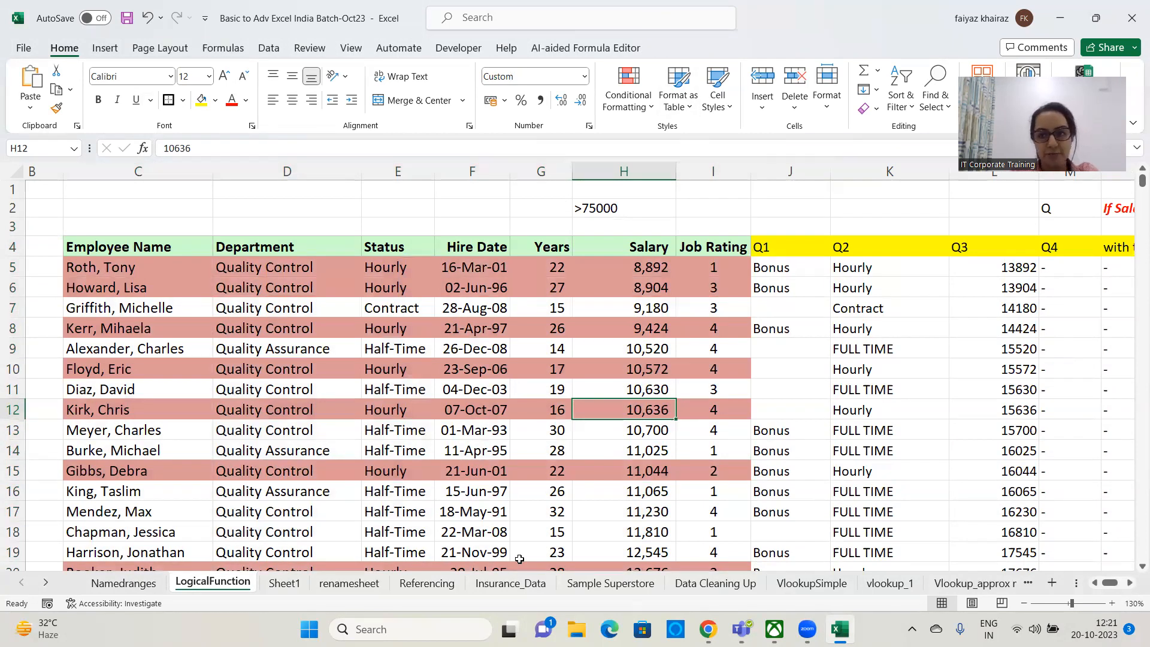
# Step: Clear the conditional formatting rules from the entire LogicalFunction sheet to remove the Hourly row highlighting
pyautogui.click(974, 433)
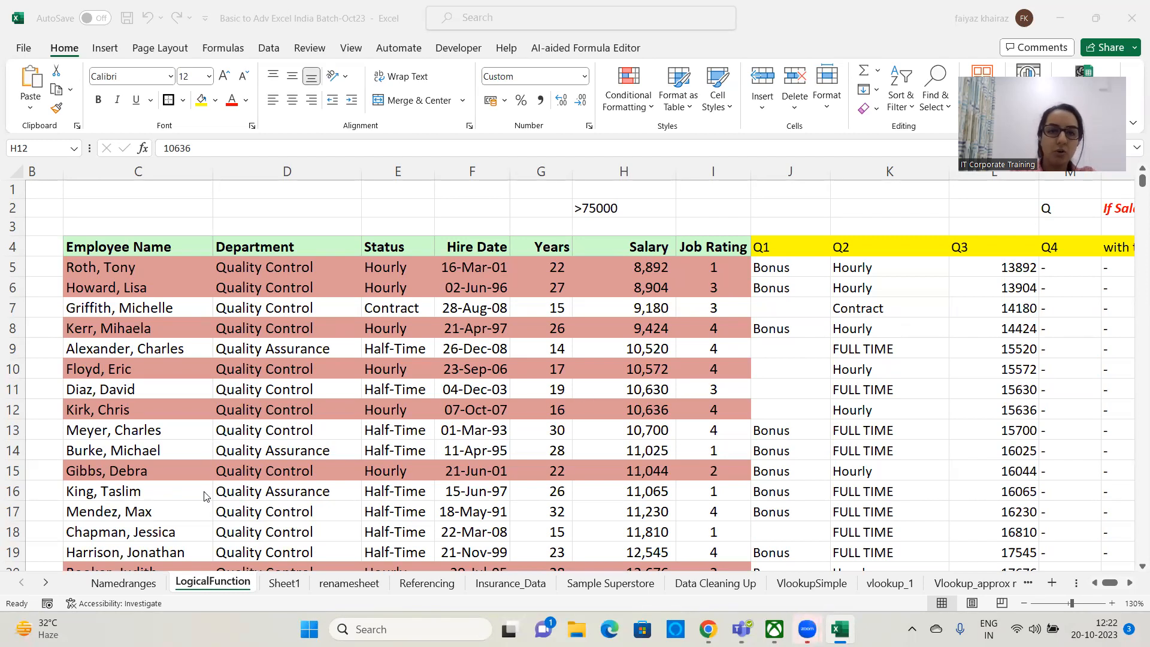
pyautogui.click(392, 370)
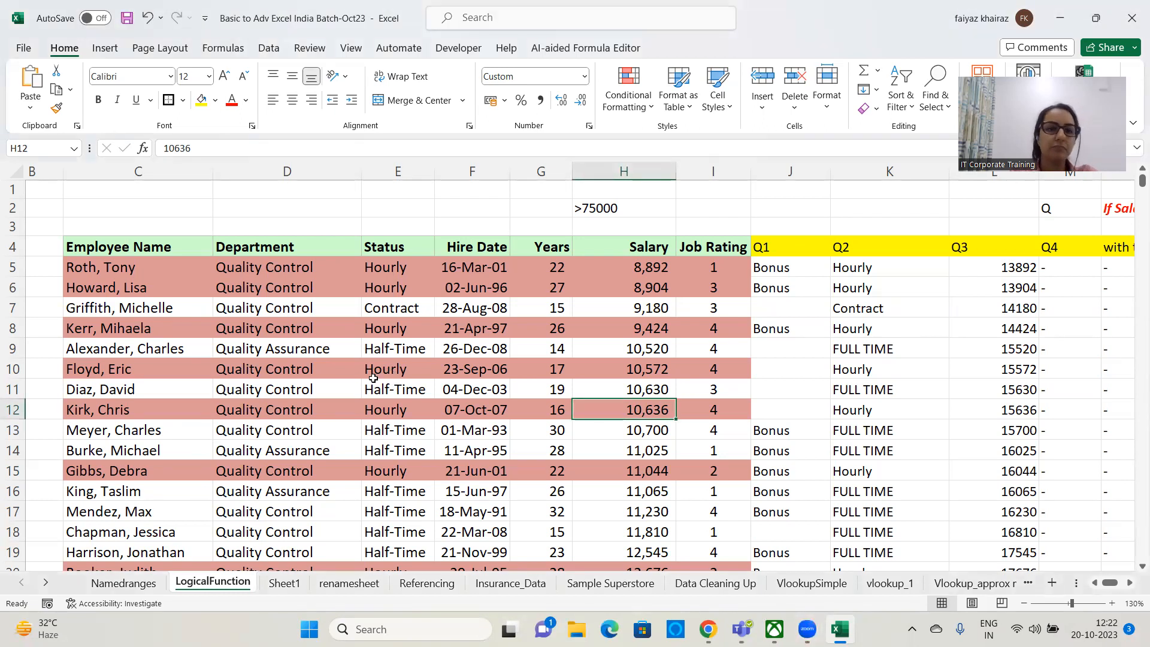
pyautogui.click(329, 385)
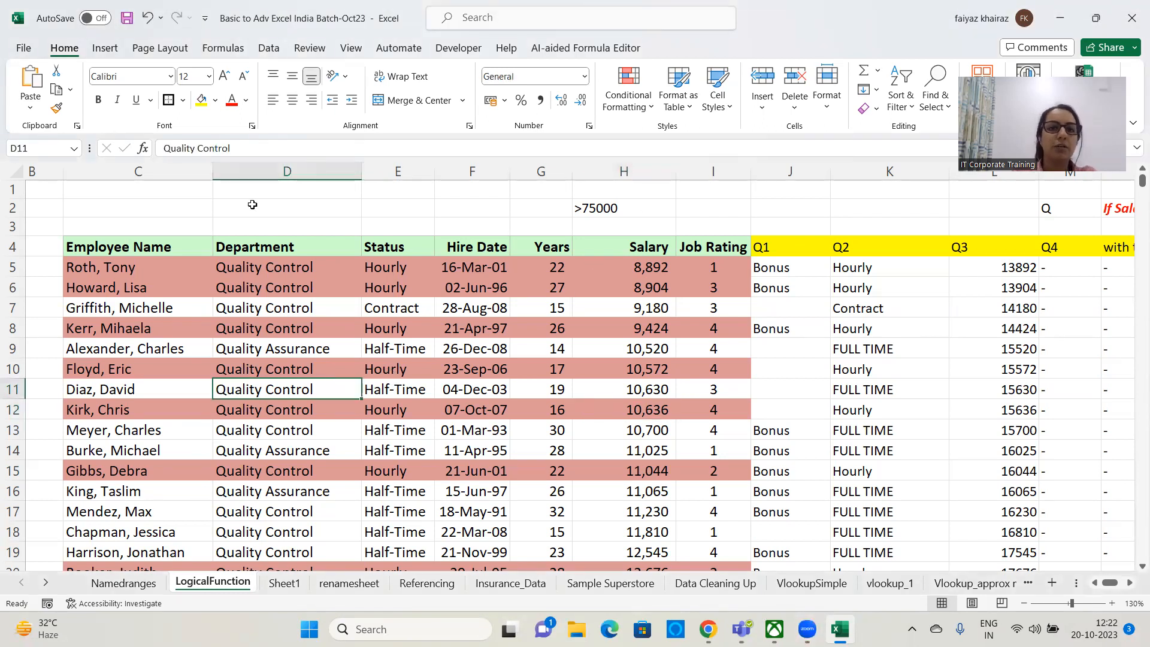
pyautogui.click(656, 115)
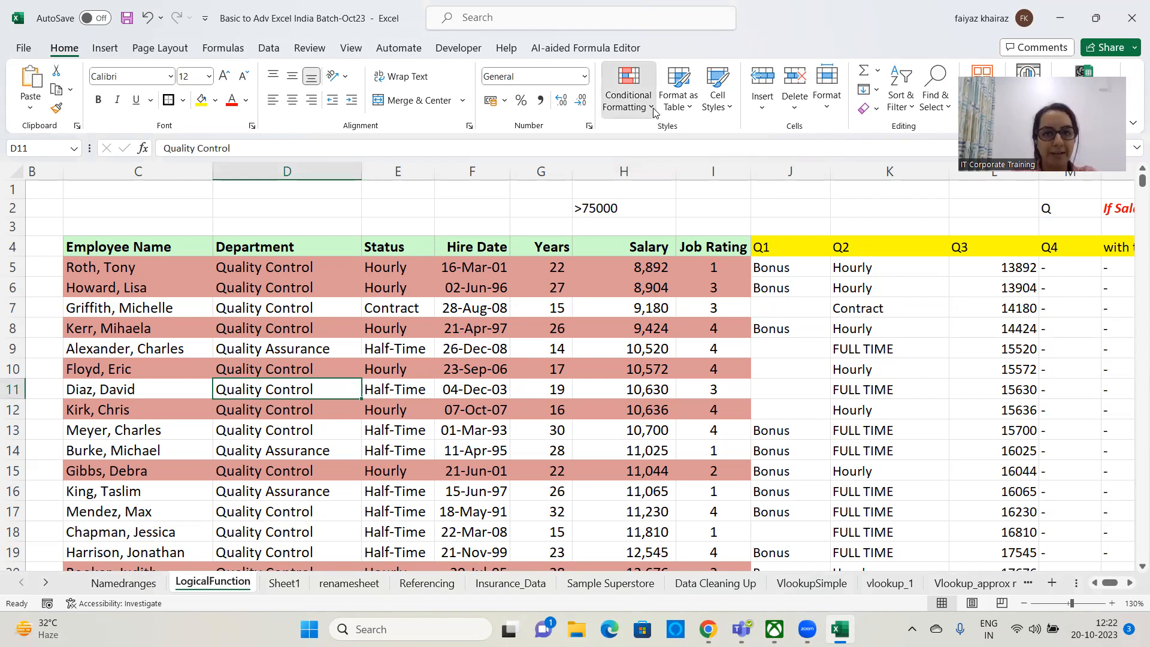
pyautogui.moveTo(665, 317)
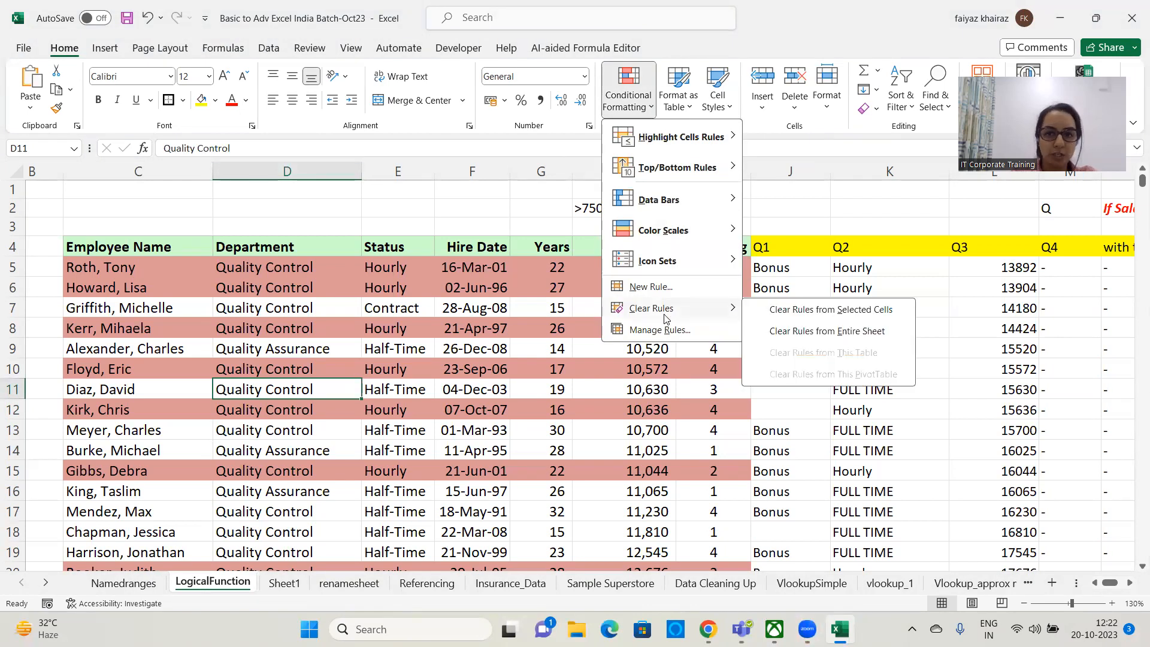
pyautogui.click(816, 331)
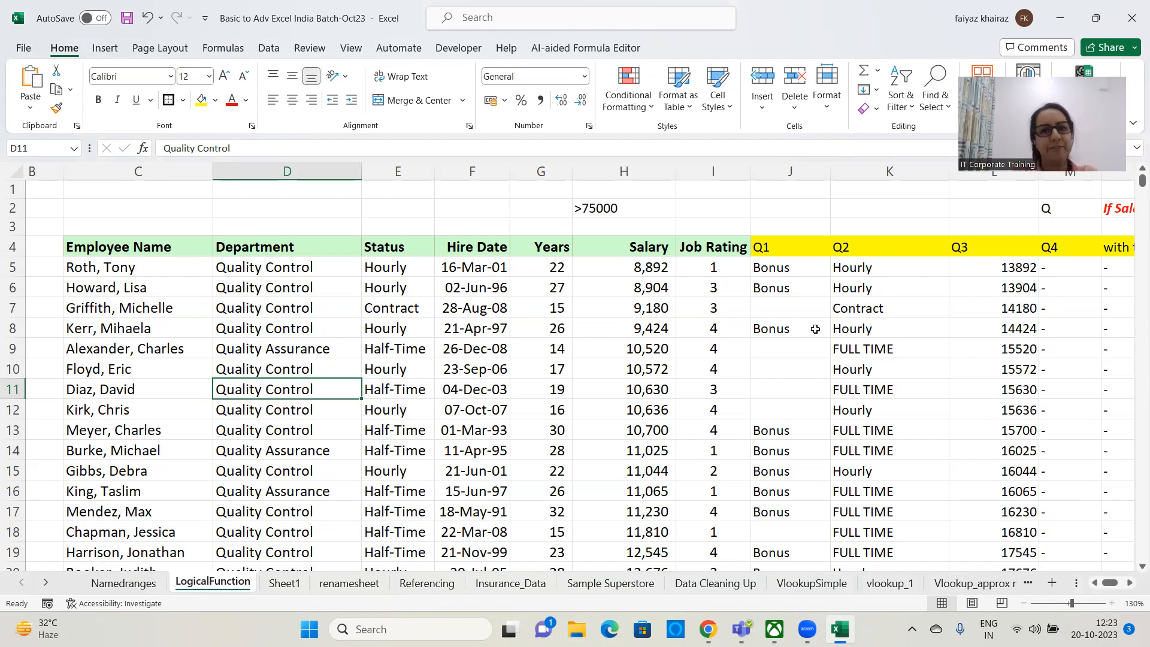
# Step: Select employee data C5:I712 without its headers again and start a new conditional formatting rule based on a formula
pyautogui.moveTo(146, 267); pyautogui.dragTo(711, 347)
pyautogui.hotkey('ctrl', 'shift', 'Down')
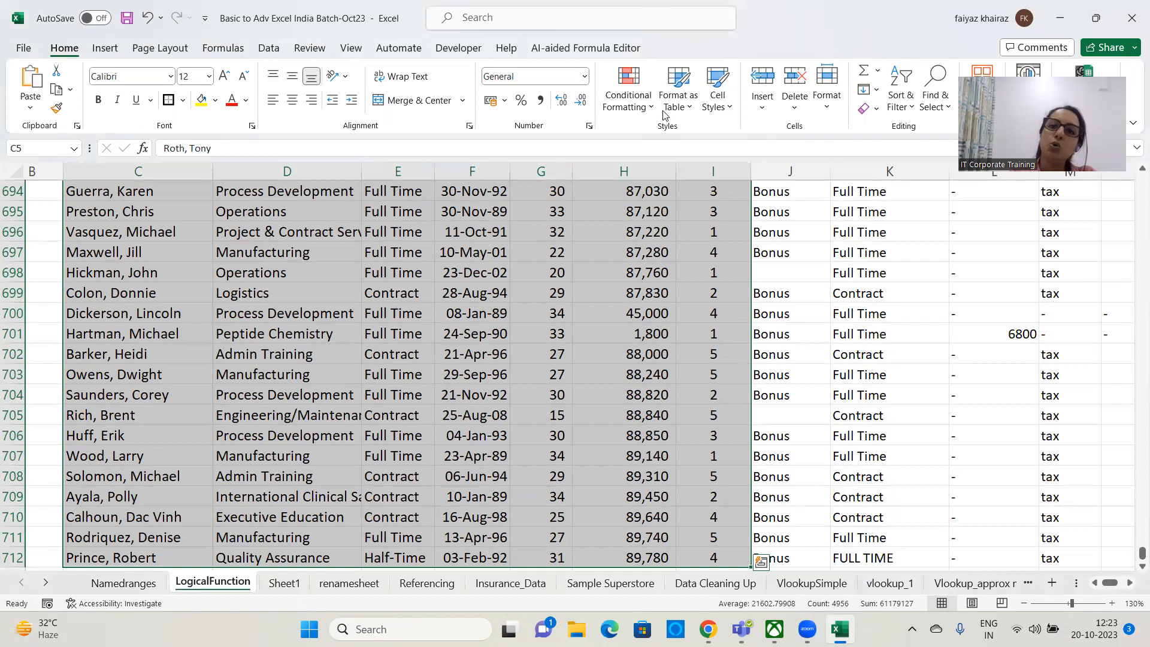
pyautogui.click(631, 102)
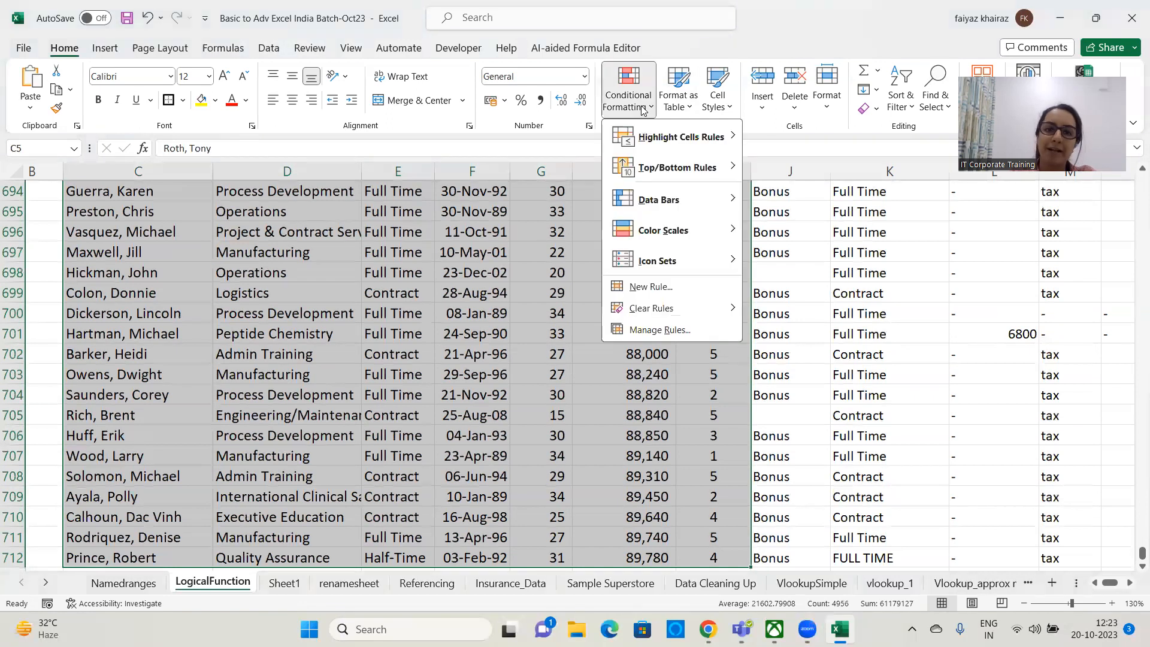
pyautogui.click(651, 287)
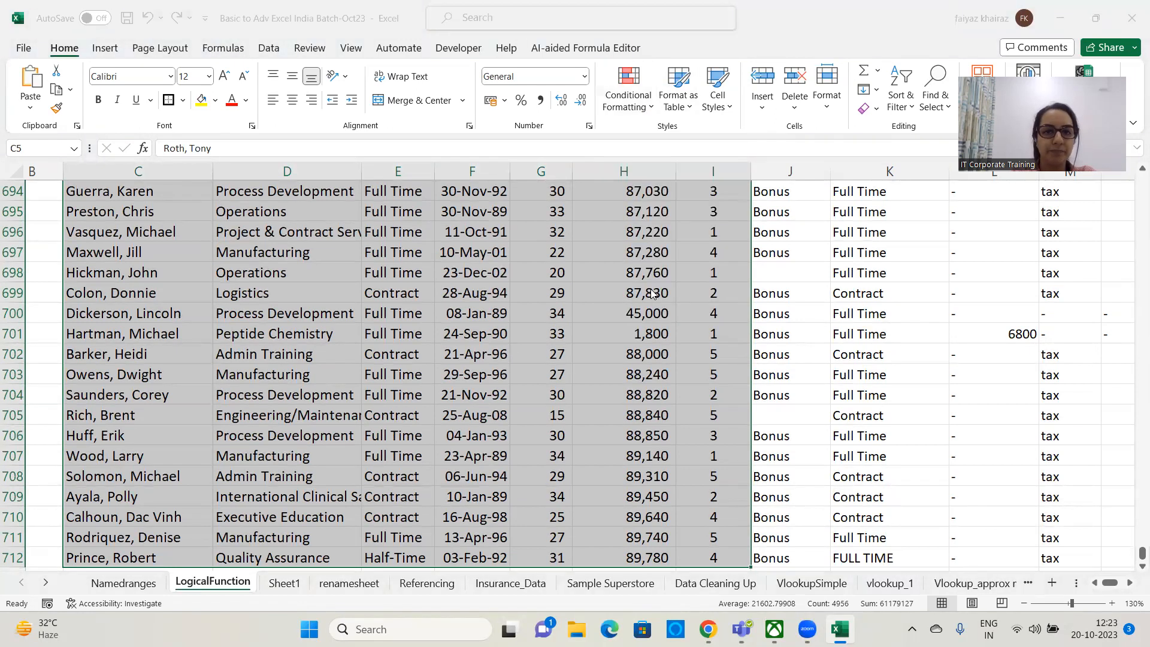
pyautogui.click(682, 174)
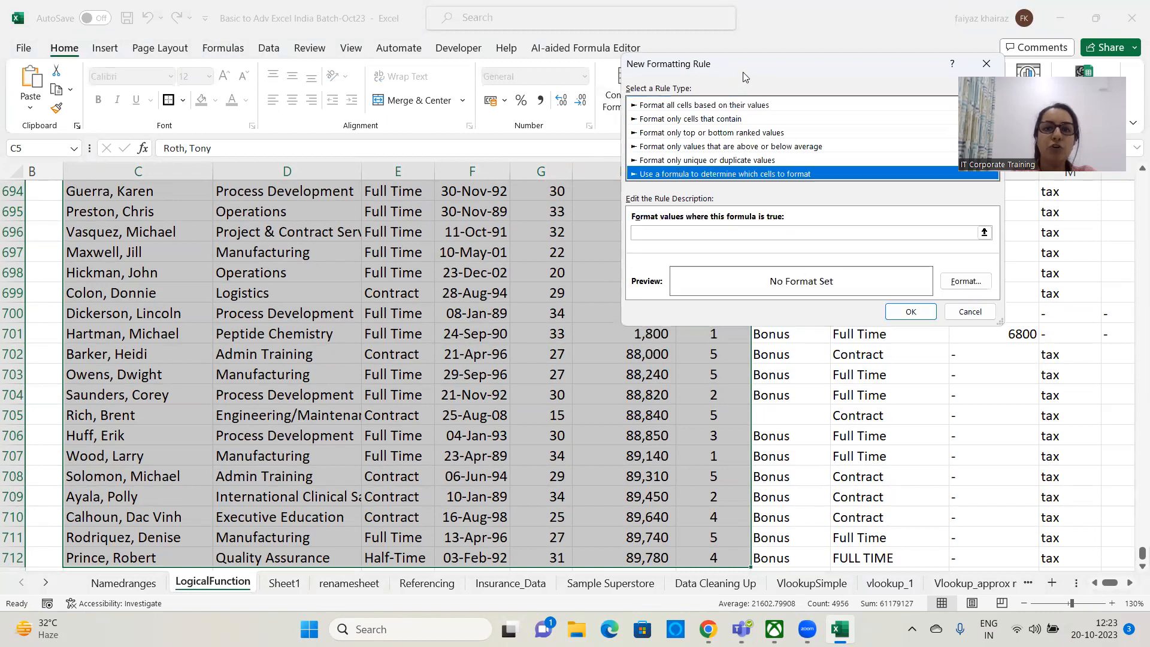
pyautogui.moveTo(736, 73); pyautogui.dragTo(530, 93)
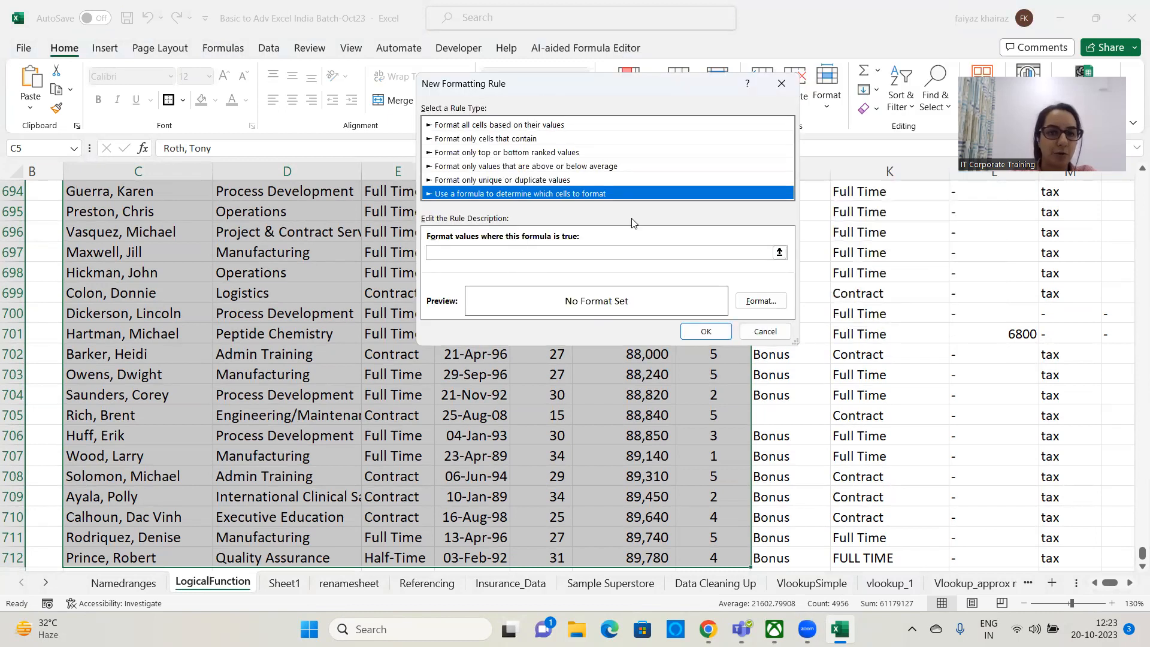
# Step: Enter the rule formula =$H5<15000, locking only the Salary column, to target rows with salaries below 15000
pyautogui.click(602, 253)
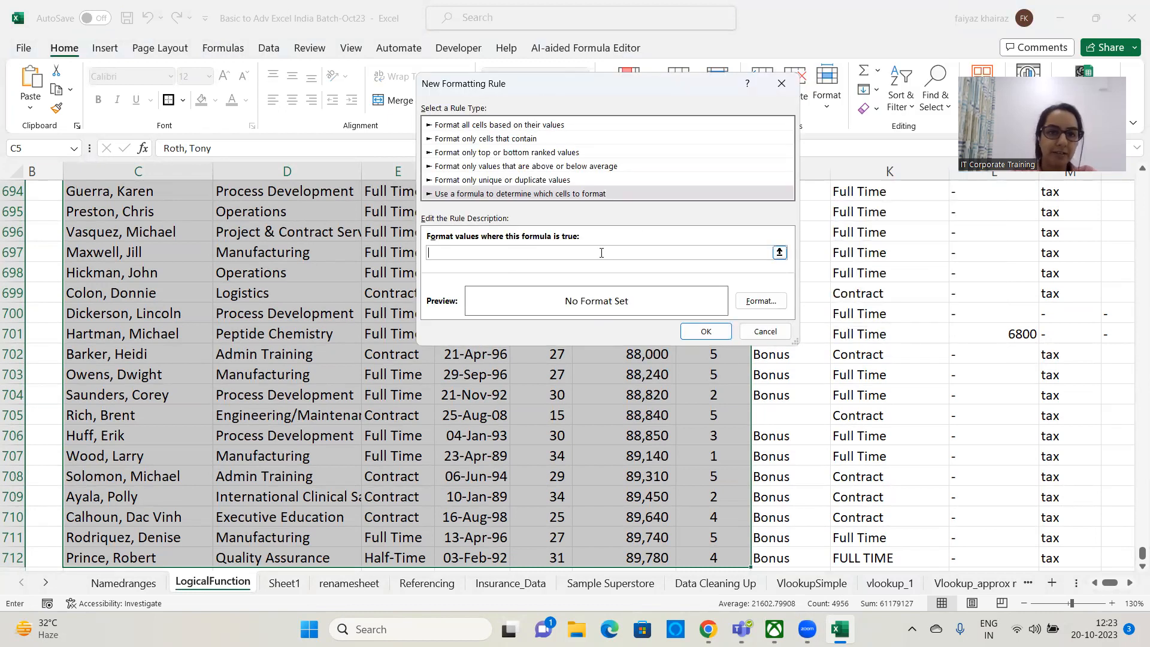
pyautogui.write('=')
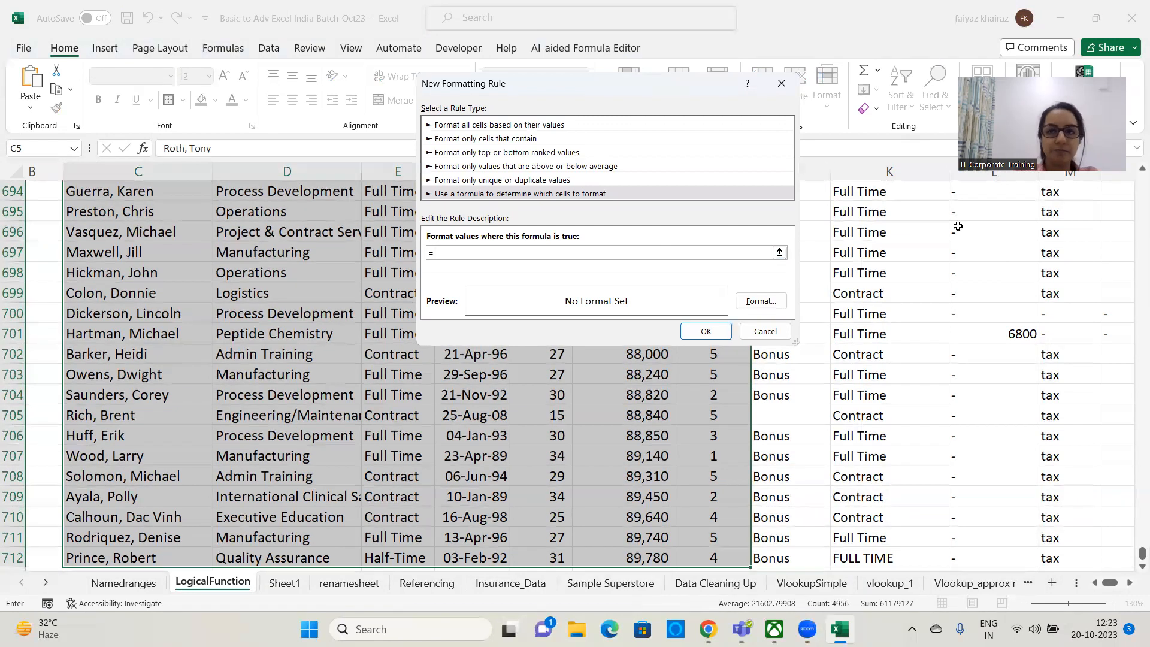
pyautogui.moveTo(1132, 556); pyautogui.dragTo(1136, 150)
pyautogui.moveTo(602, 88); pyautogui.dragTo(418, 155)
pyautogui.click(635, 267)
pyautogui.press('BackSpace')
pyautogui.press('BackSpace')
pyautogui.write('5')
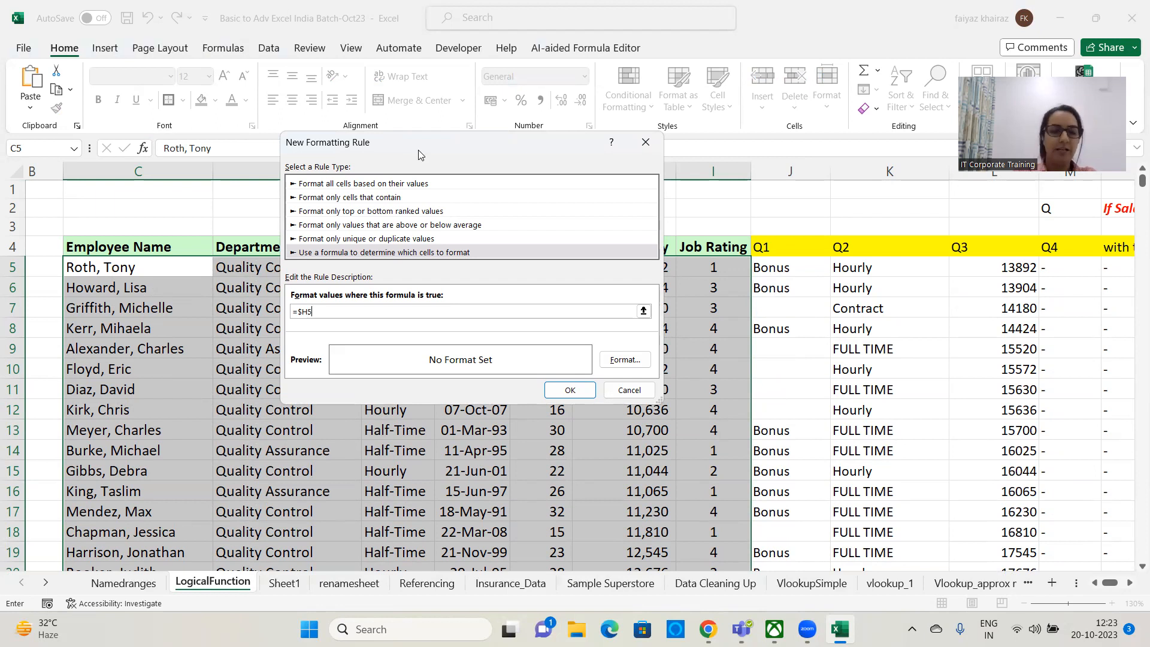
pyautogui.write('<')
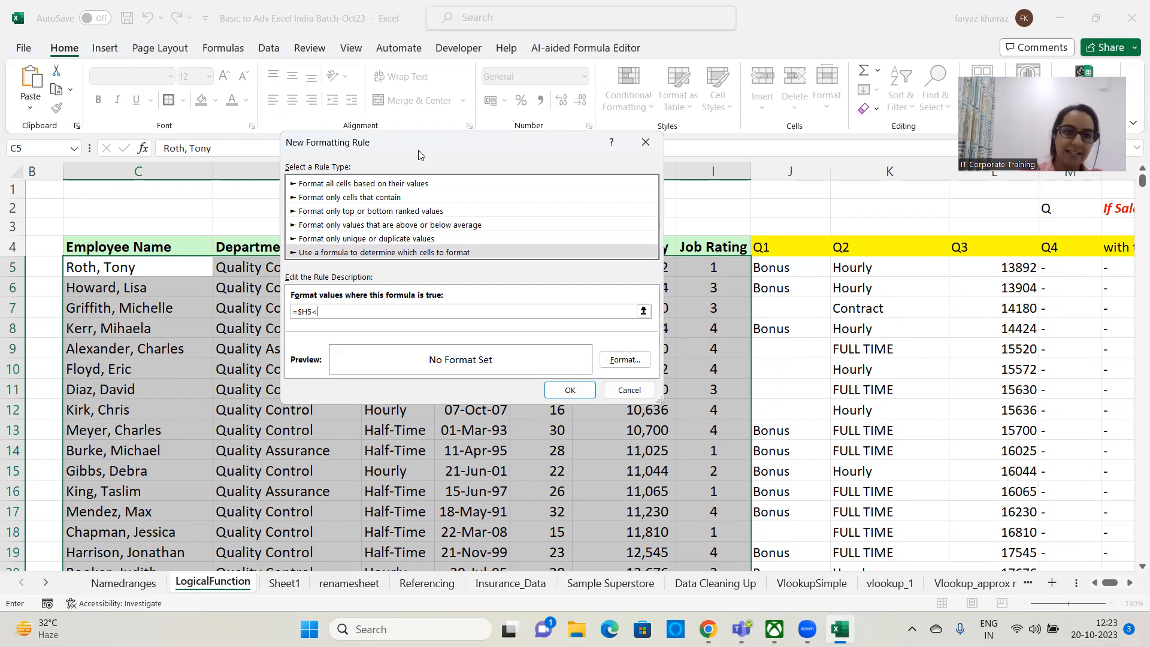
pyautogui.write('15000')
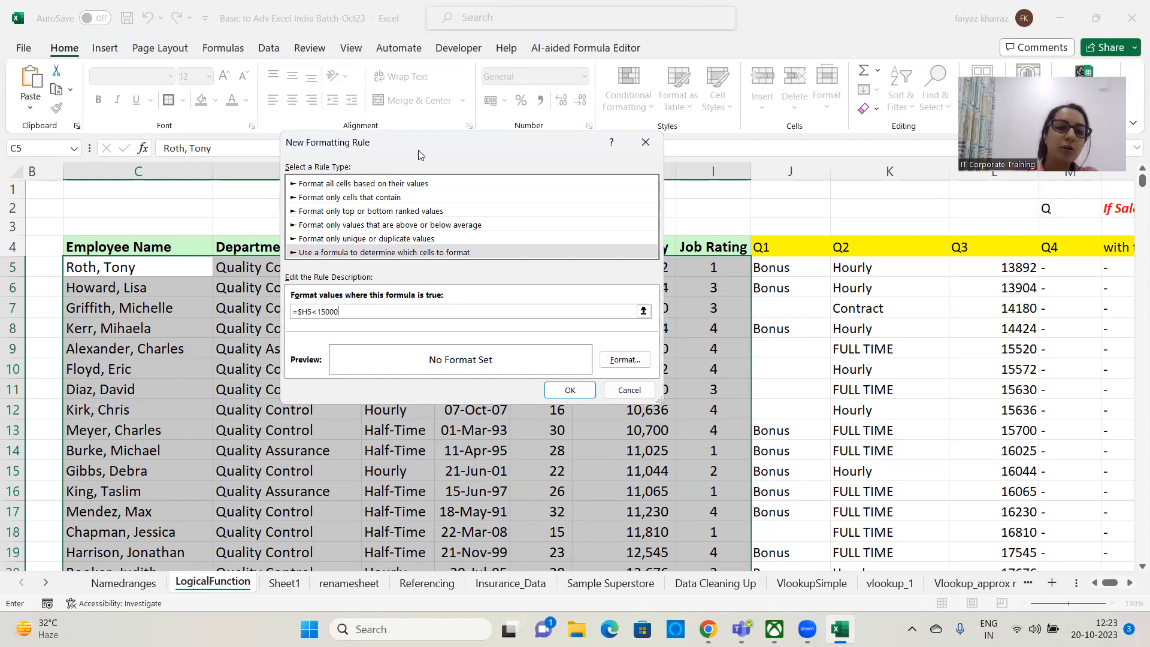
pyautogui.moveTo(352, 312); pyautogui.dragTo(261, 309)
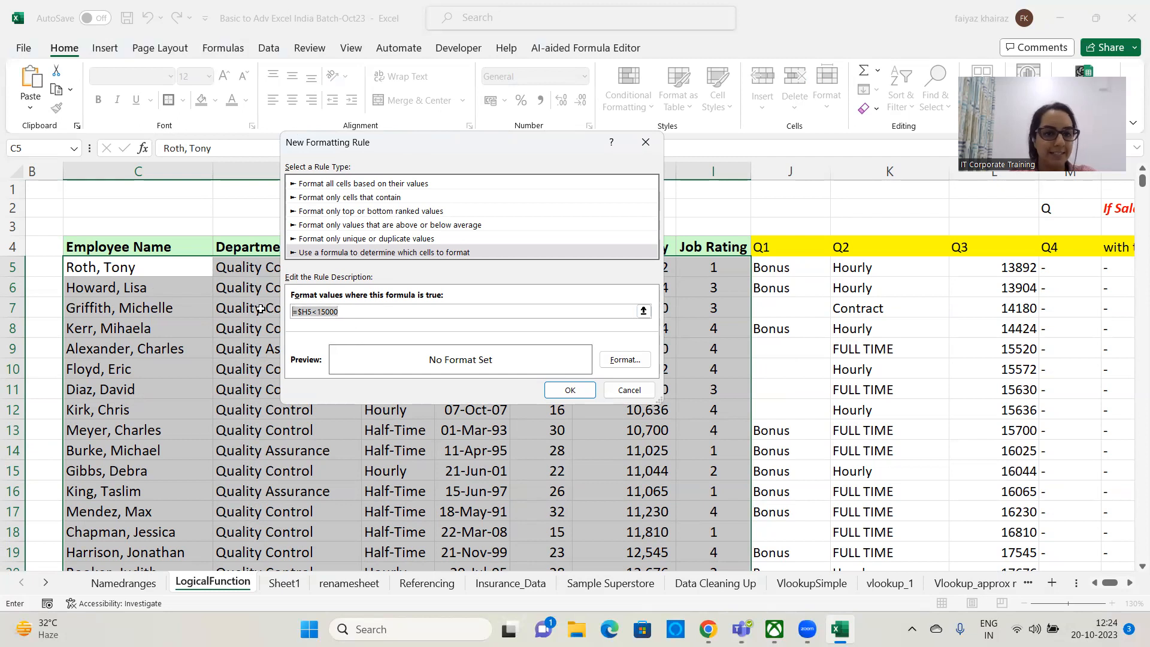
pyautogui.click(402, 310)
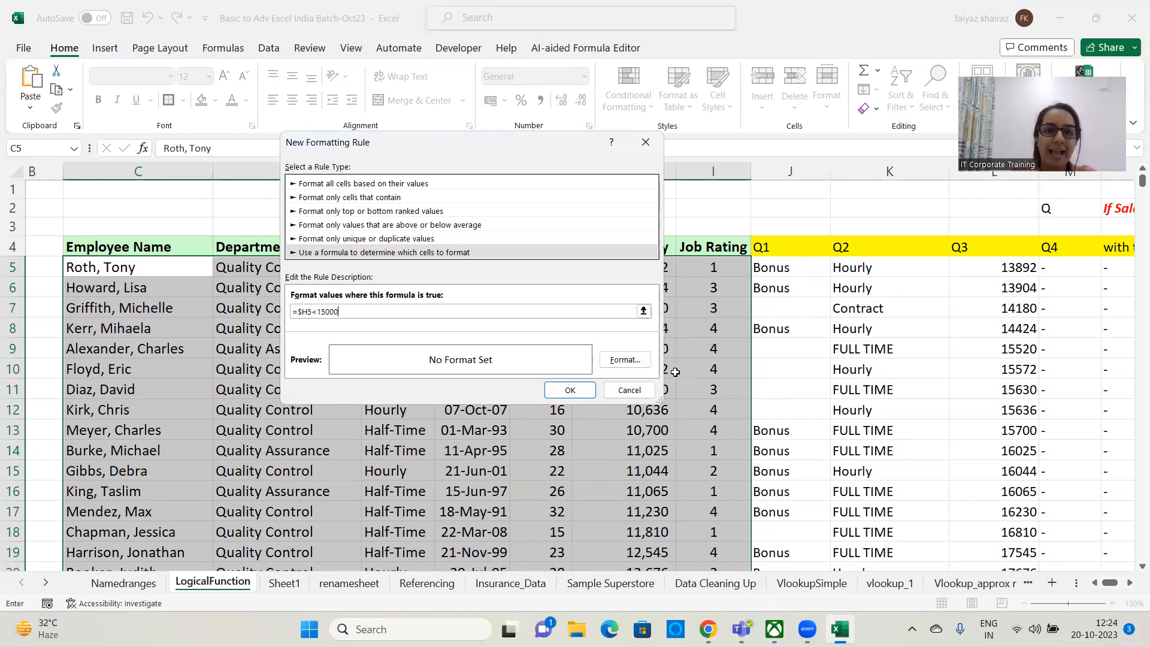
# Step: Give the salary rule an orange fill and apply it to the selected employee data
pyautogui.click(626, 361)
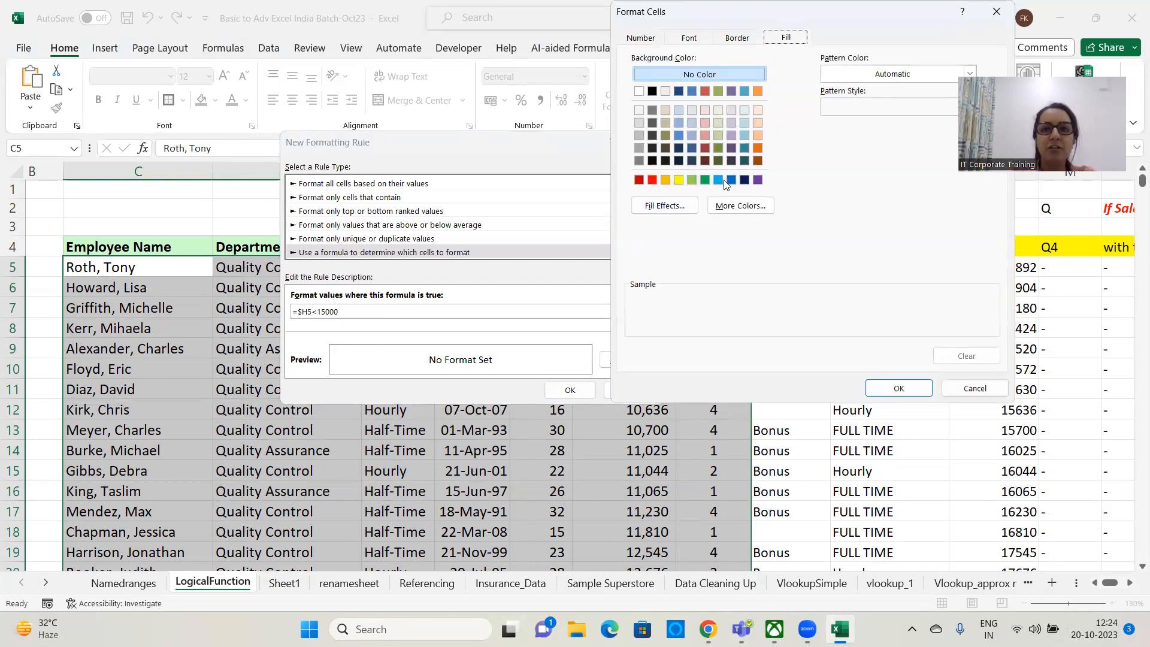
pyautogui.click(666, 179)
pyautogui.click(899, 394)
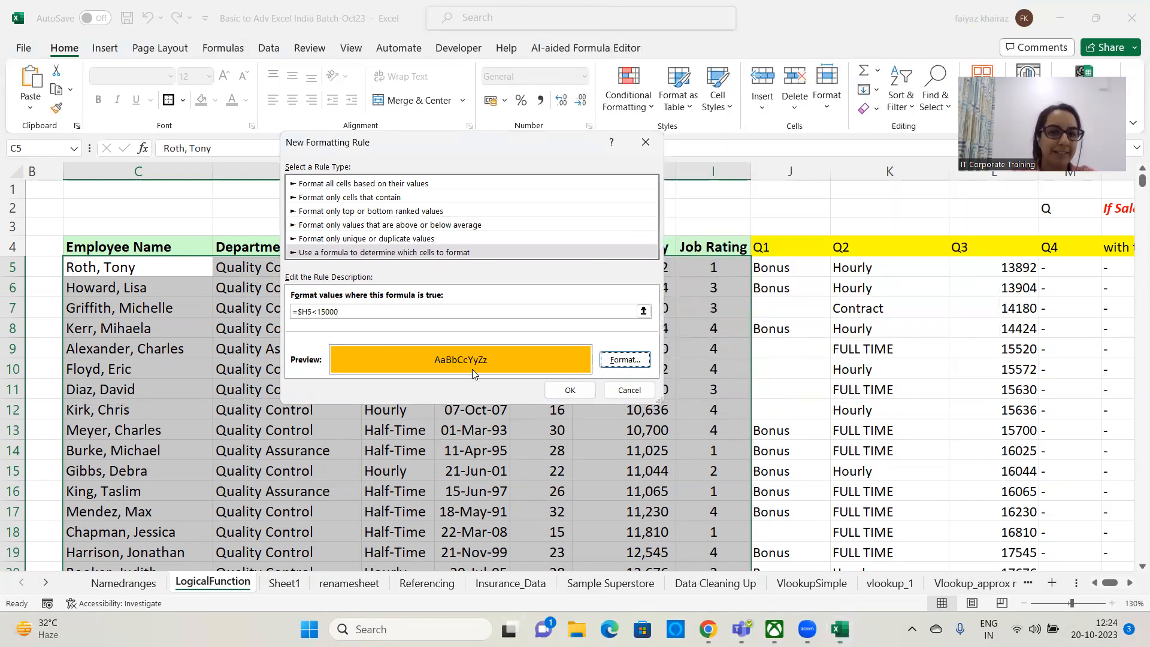
pyautogui.click(560, 395)
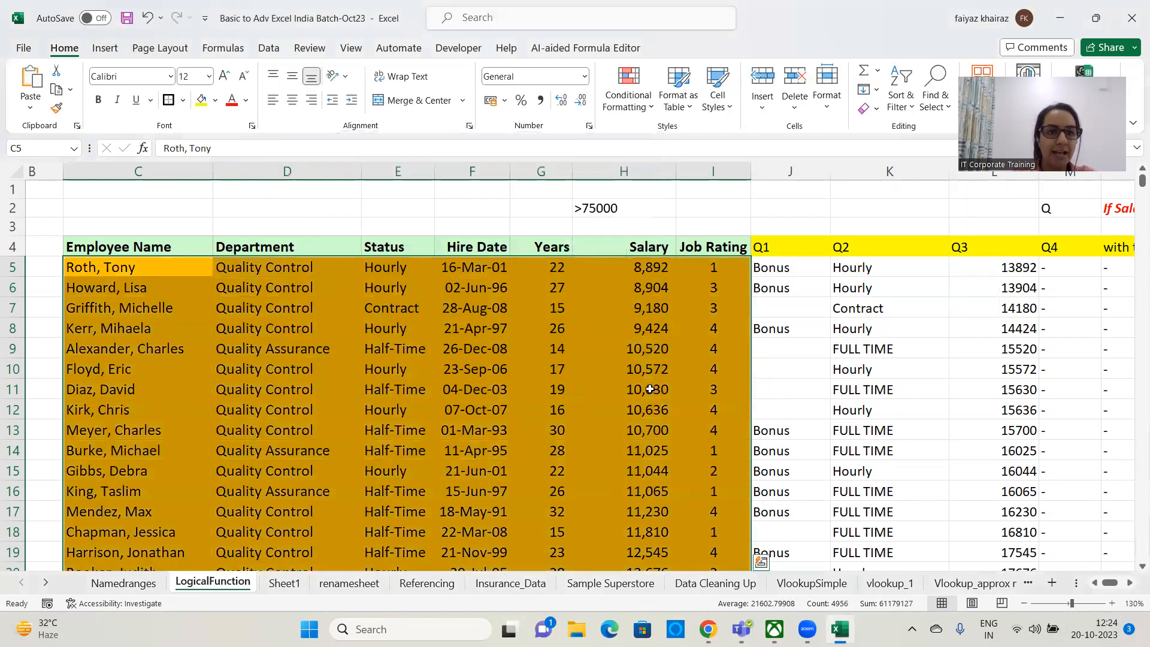
# Step: Examine which employee rows the salary-below-15000 rule highlights, around the 15000 cutoff in the Salary column
pyautogui.scroll(-4, 727, 381)
pyautogui.scroll(-10, 727, 380)
pyautogui.scroll(5, 725, 377)
pyautogui.scroll(3, 724, 377)
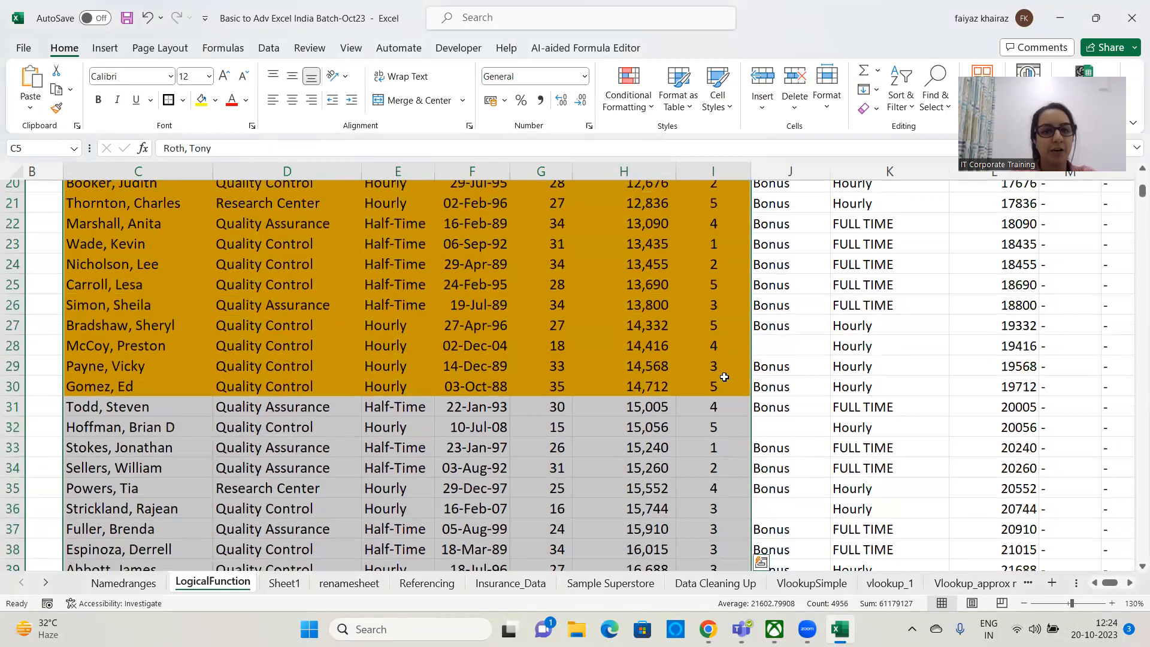
pyautogui.scroll(6, 725, 377)
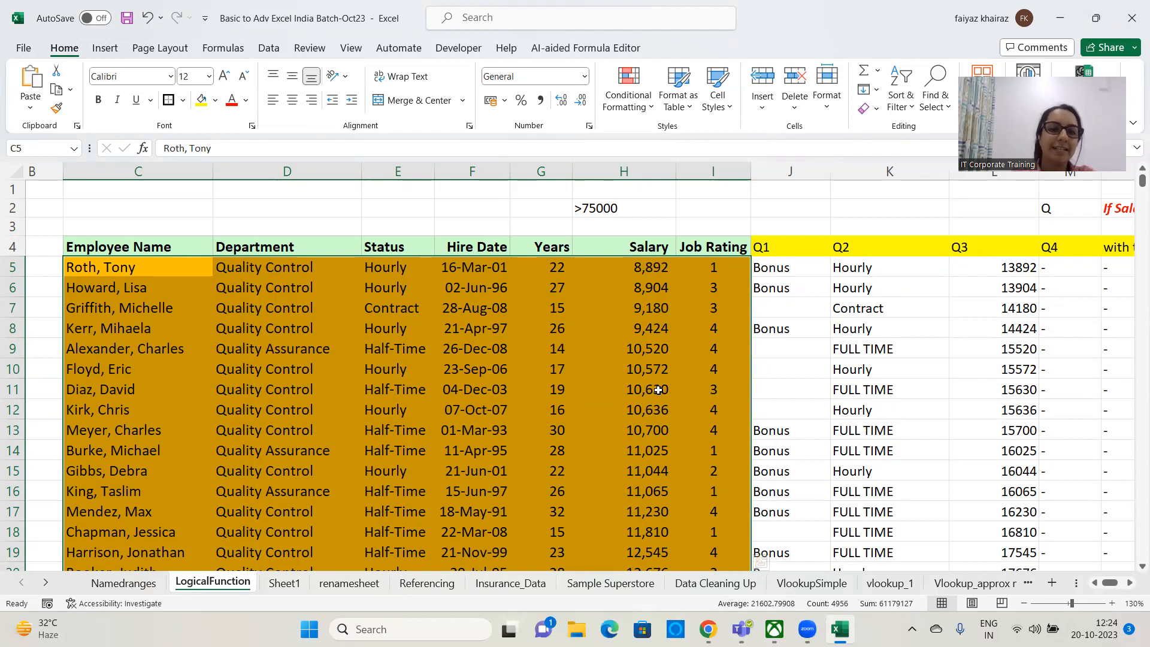
pyautogui.scroll(-6, 657, 392)
pyautogui.scroll(-2, 651, 392)
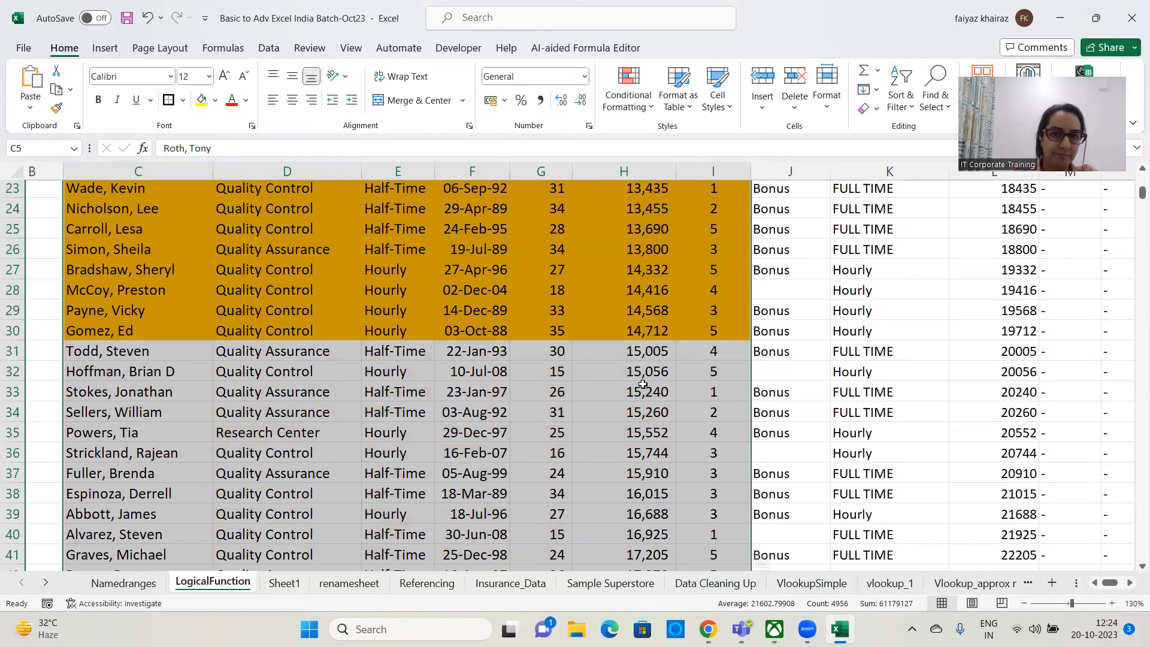
# Step: Clear the orange salary conditional formatting rule from the employee data
pyautogui.click(644, 108)
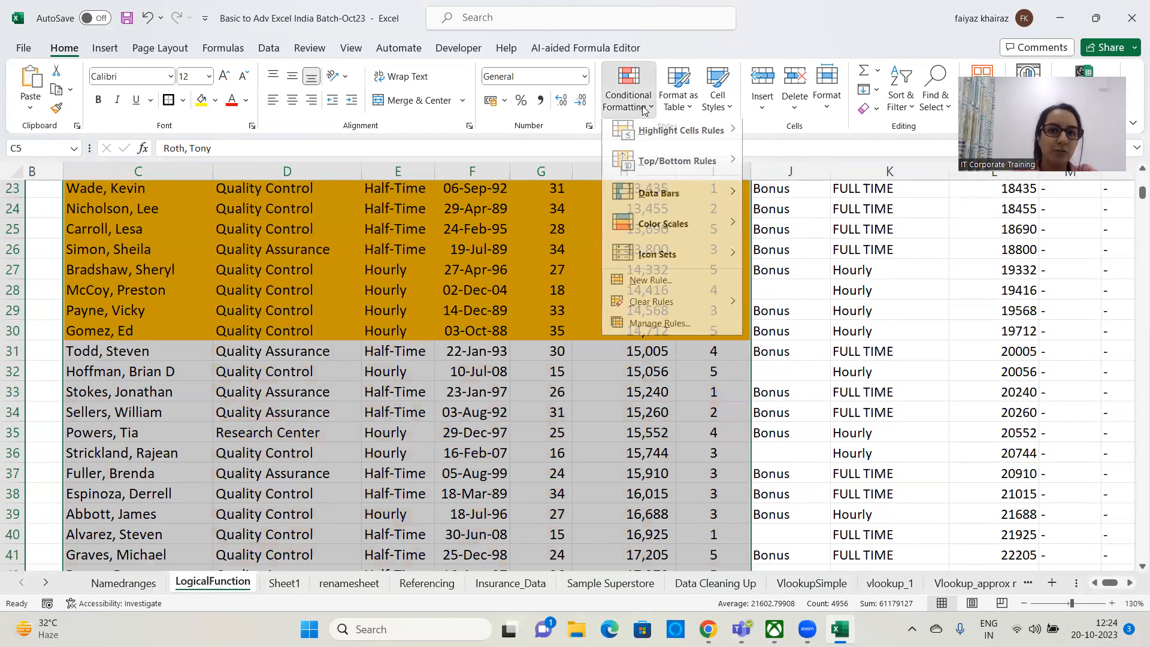
pyautogui.moveTo(689, 308)
pyautogui.click(827, 306)
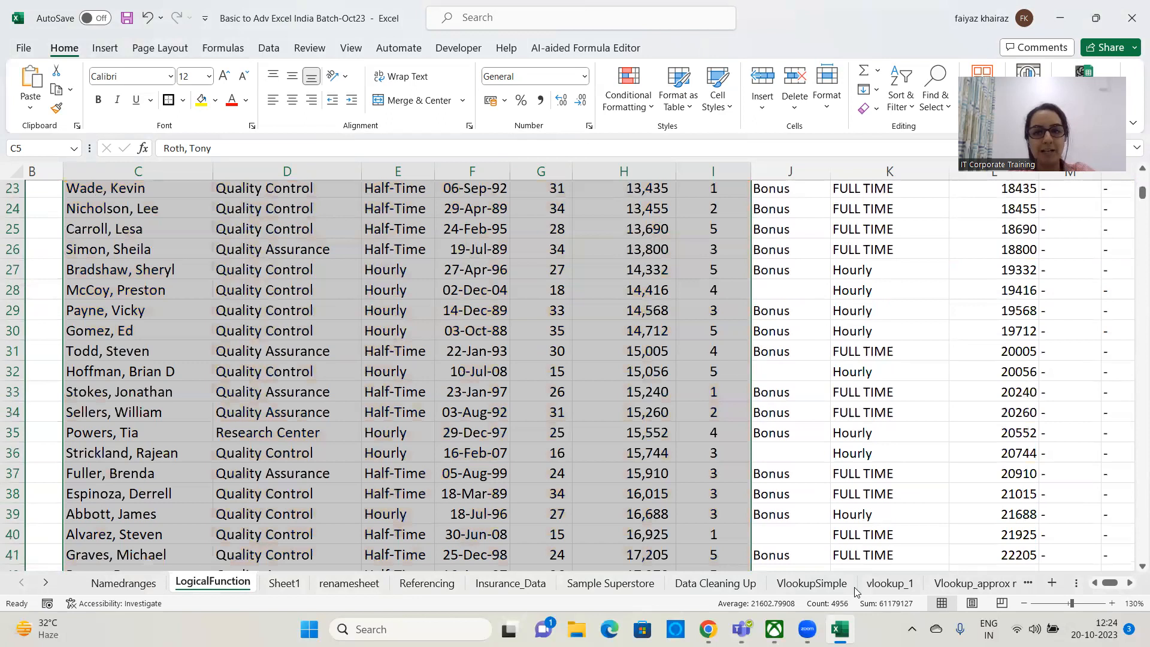
pyautogui.hotkey('alt', 'Tab')
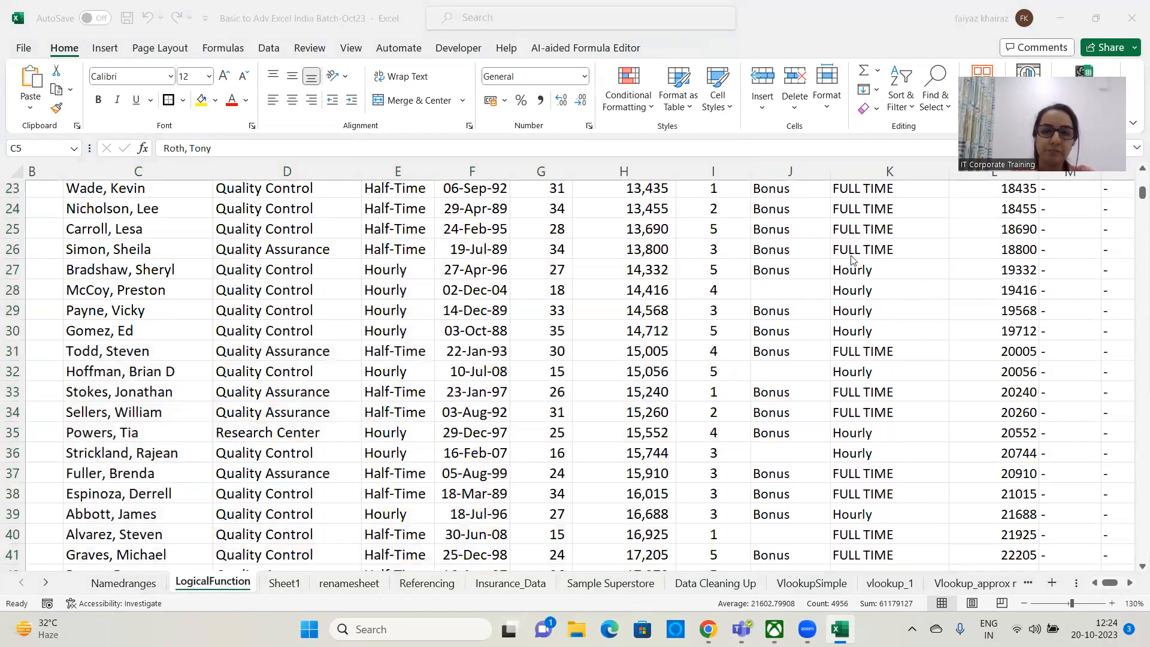
pyautogui.scroll(4, 950, 231)
pyautogui.hotkey('alt', 'Tab')
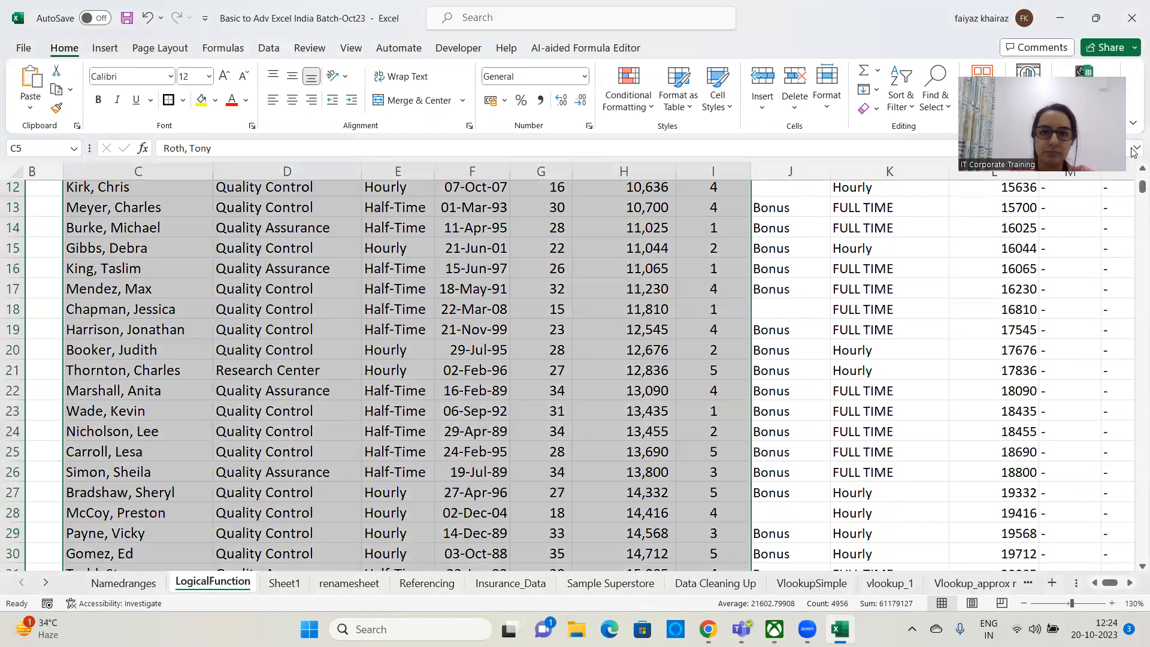
# Step: Start a new conditional formatting rule on the selected employee data C5:I712 that uses a formula to determine which cells to format
pyautogui.scroll(4, 473, 473)
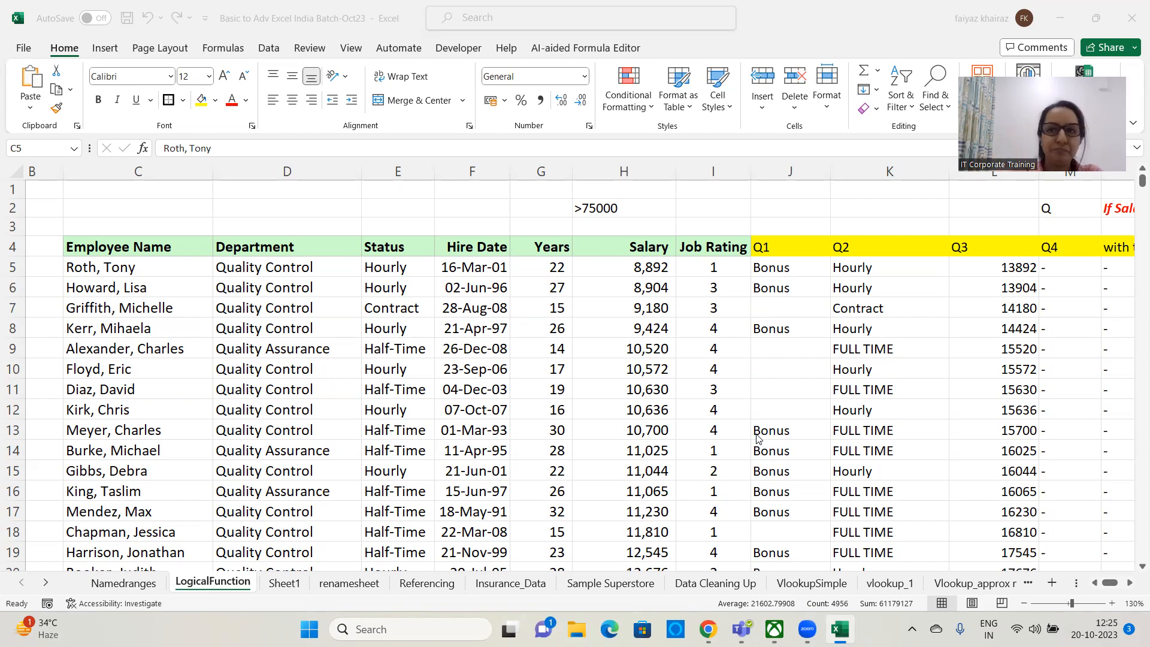
pyautogui.click(134, 269)
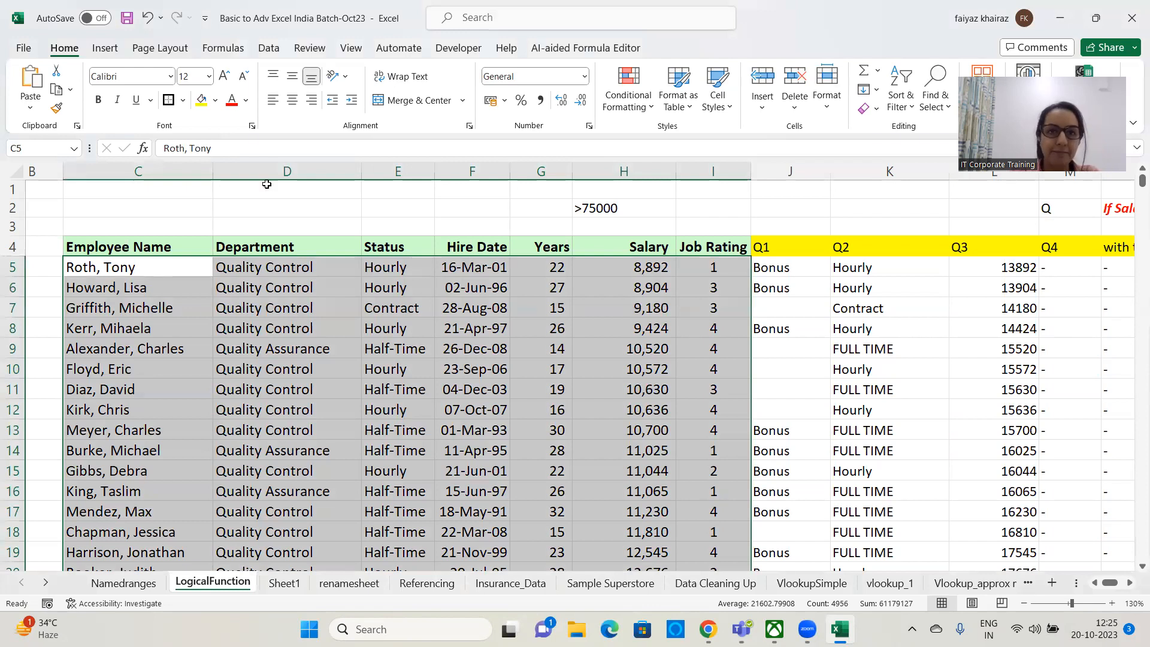
pyautogui.click(646, 111)
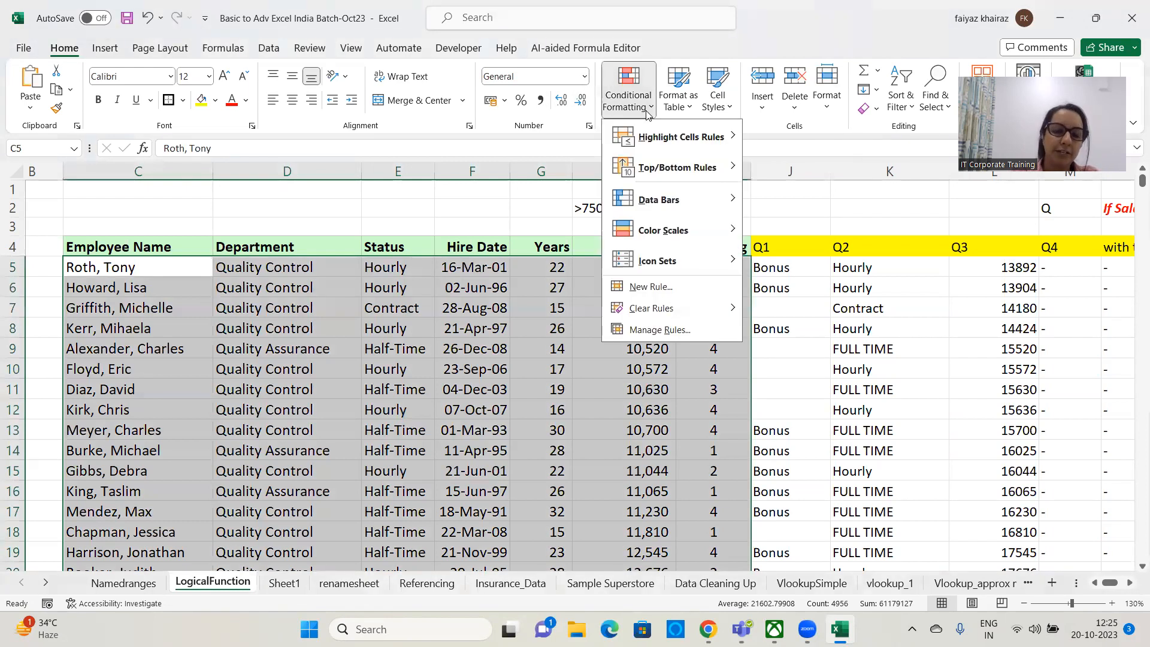
pyautogui.click(679, 286)
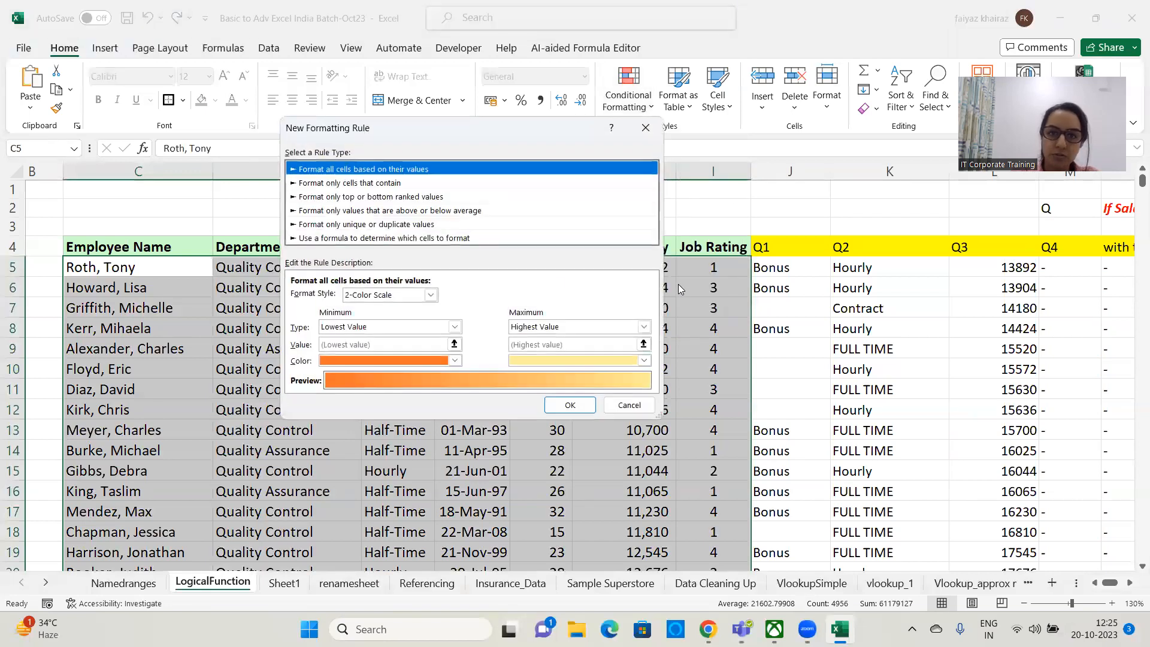
pyautogui.click(387, 240)
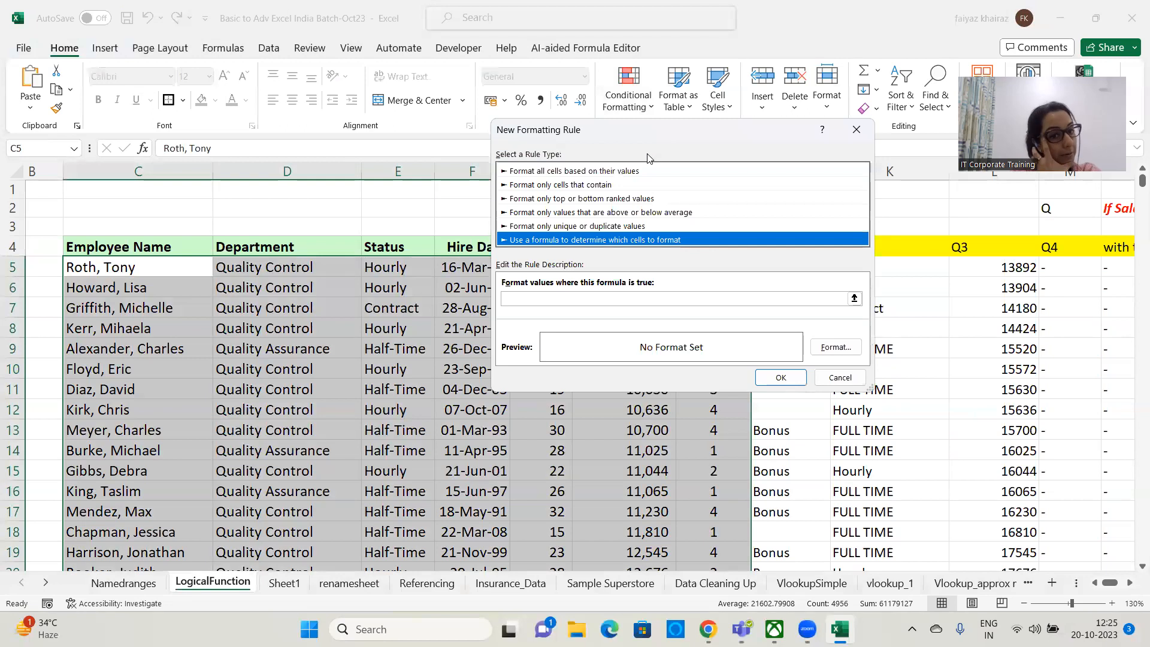
# Step: Enter the rule formula =$D5="logistics", locking only the Department column, to target the Logistics department's rows
pyautogui.click(564, 300)
pyautogui.write('=')
pyautogui.click(245, 268)
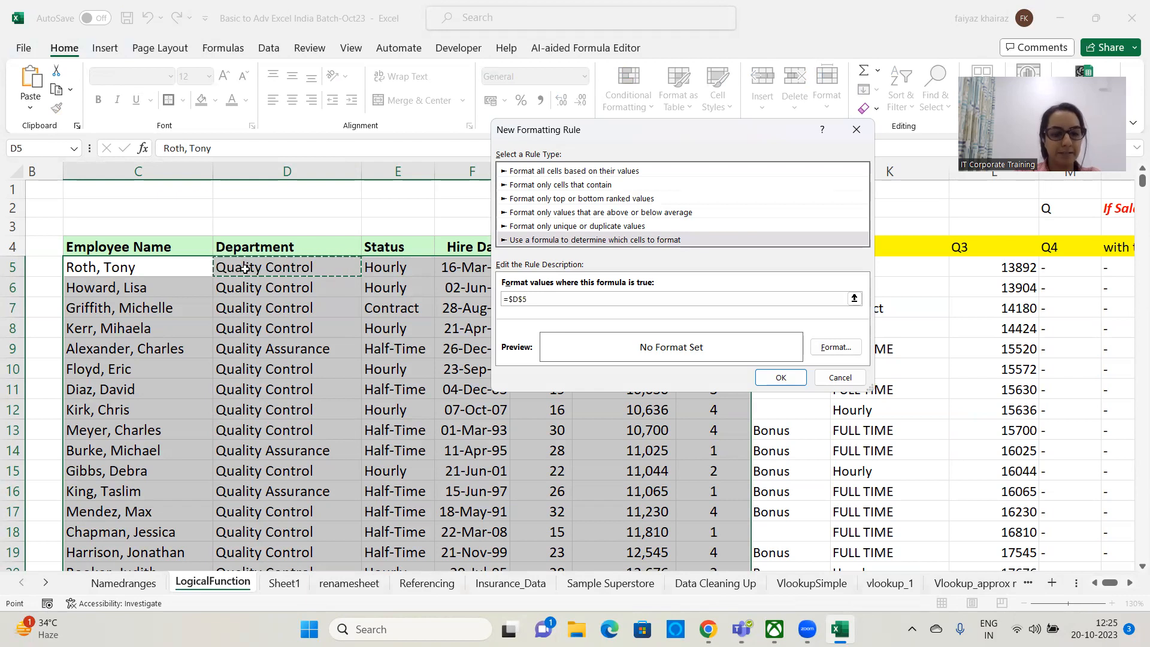
pyautogui.press('BackSpace')
pyautogui.press('BackSpace')
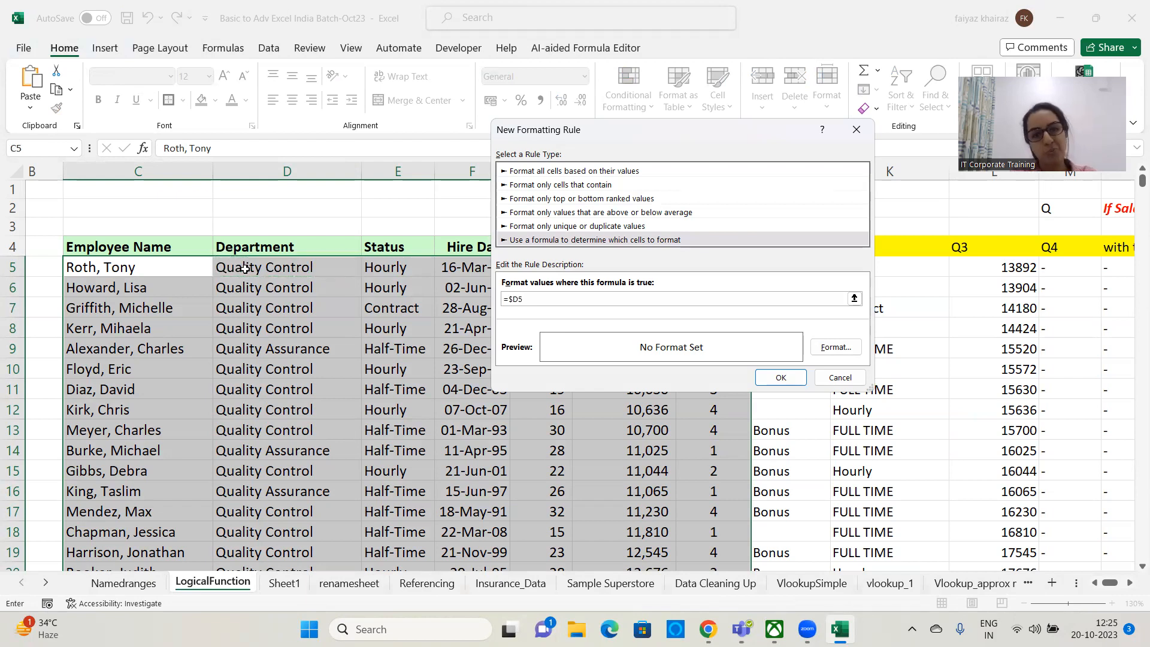
pyautogui.write('5=')
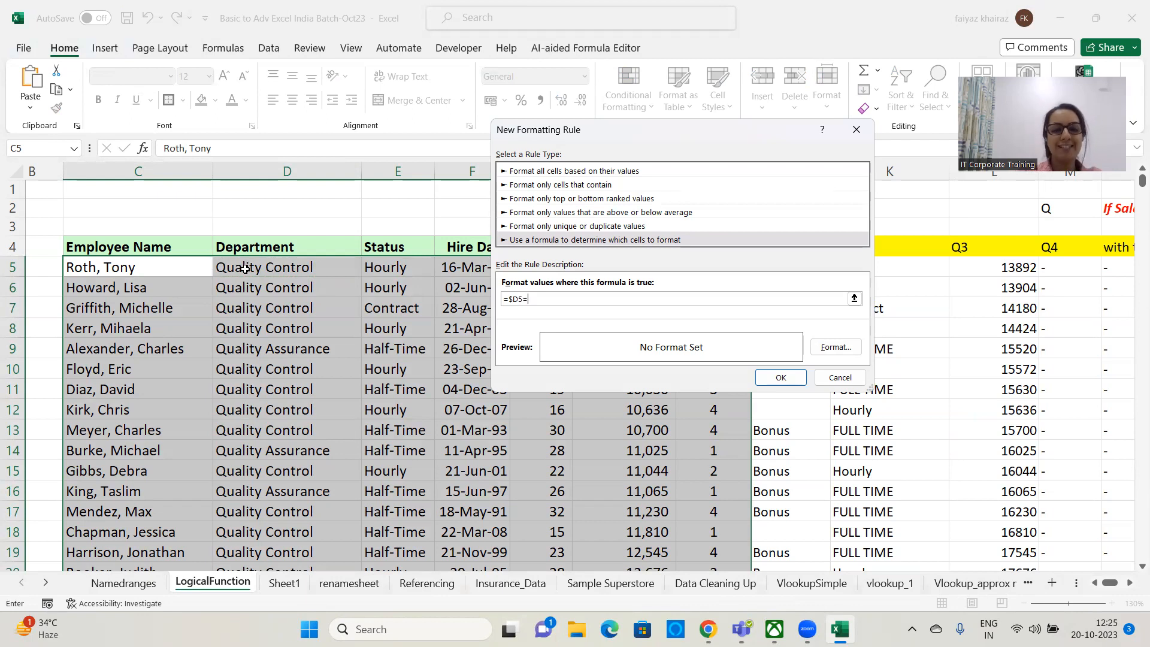
pyautogui.write('"lo')
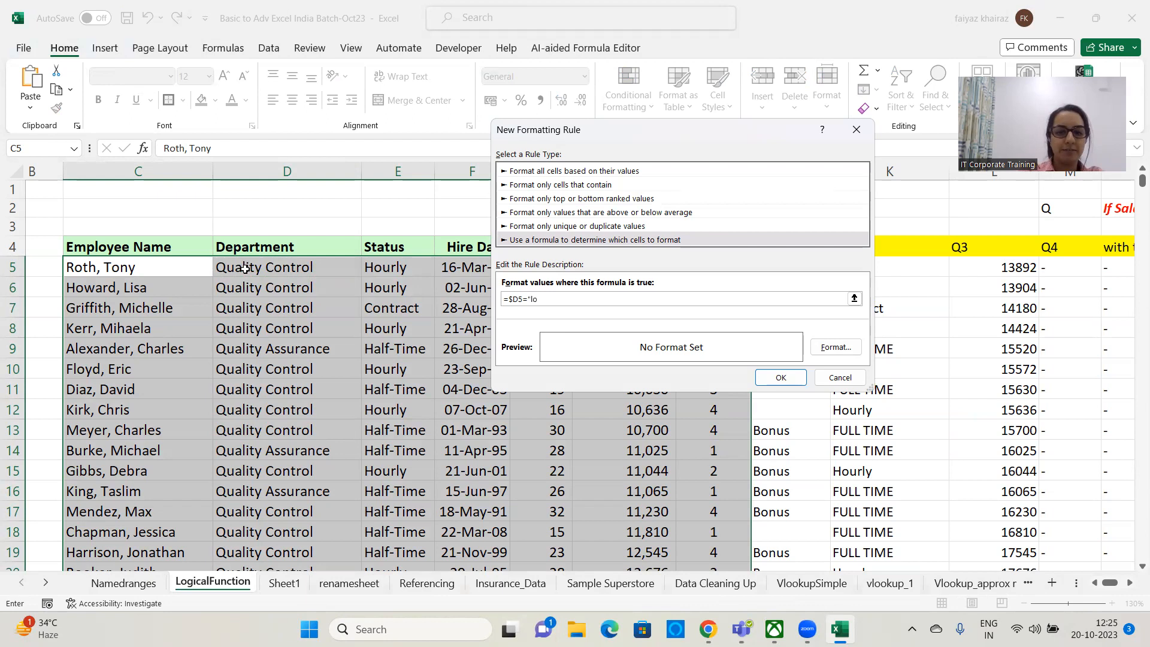
pyautogui.write('gistics')
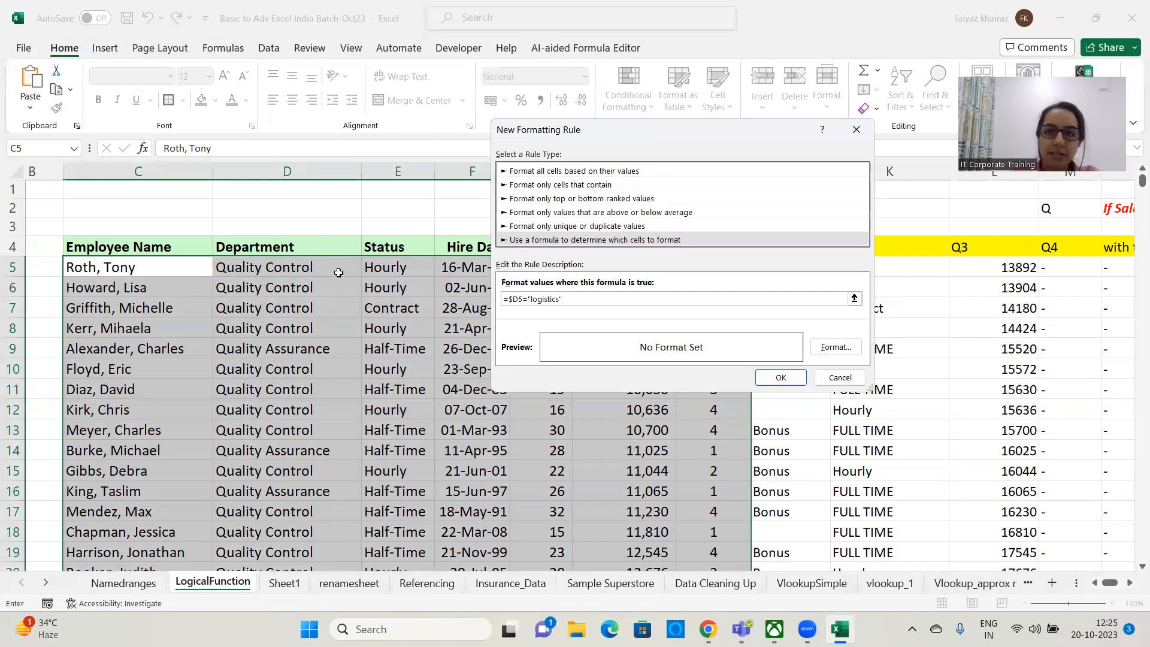
# Step: Give the Logistics rule a light aqua-blue fill and apply it to the selected employee data
pyautogui.click(836, 347)
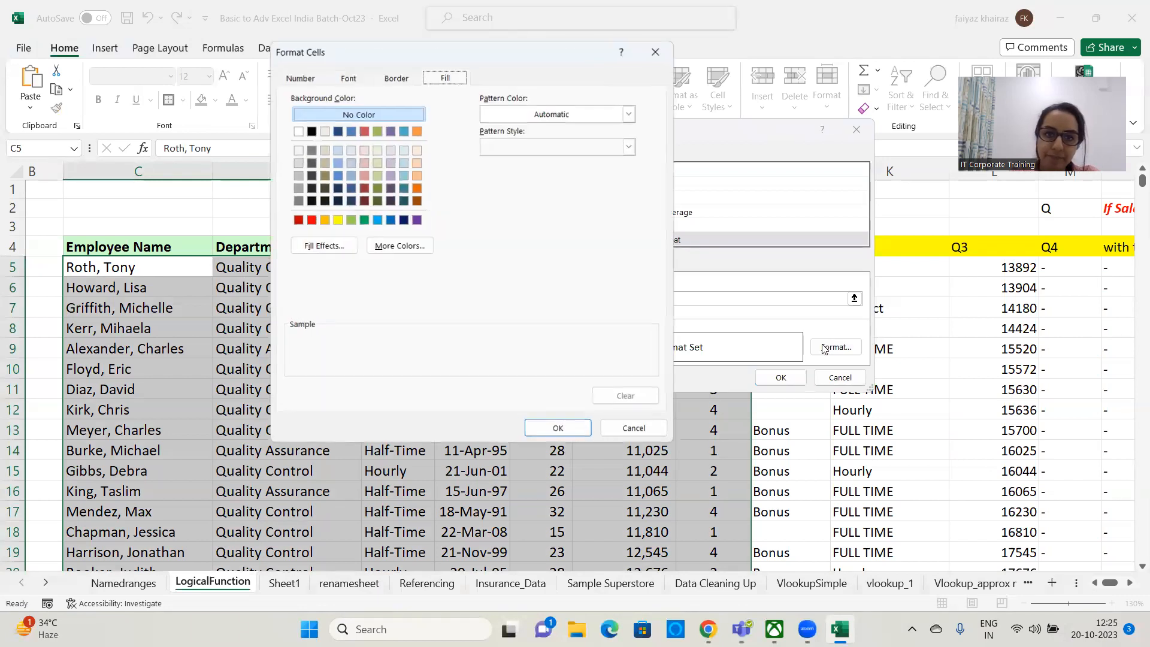
pyautogui.click(404, 175)
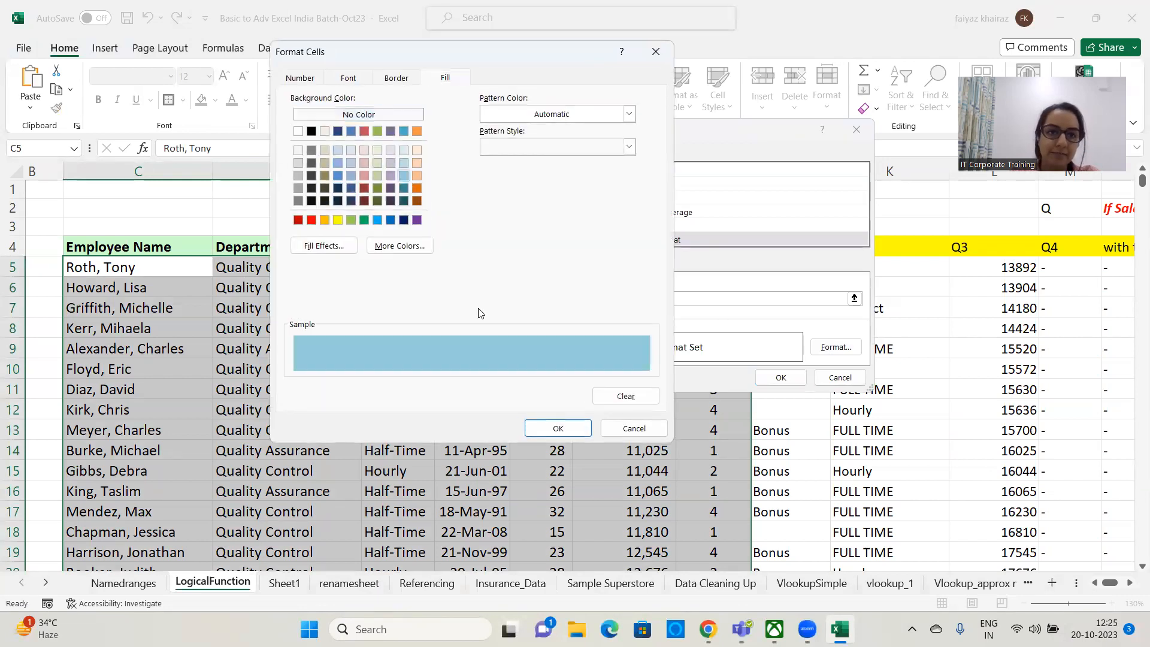
pyautogui.click(558, 429)
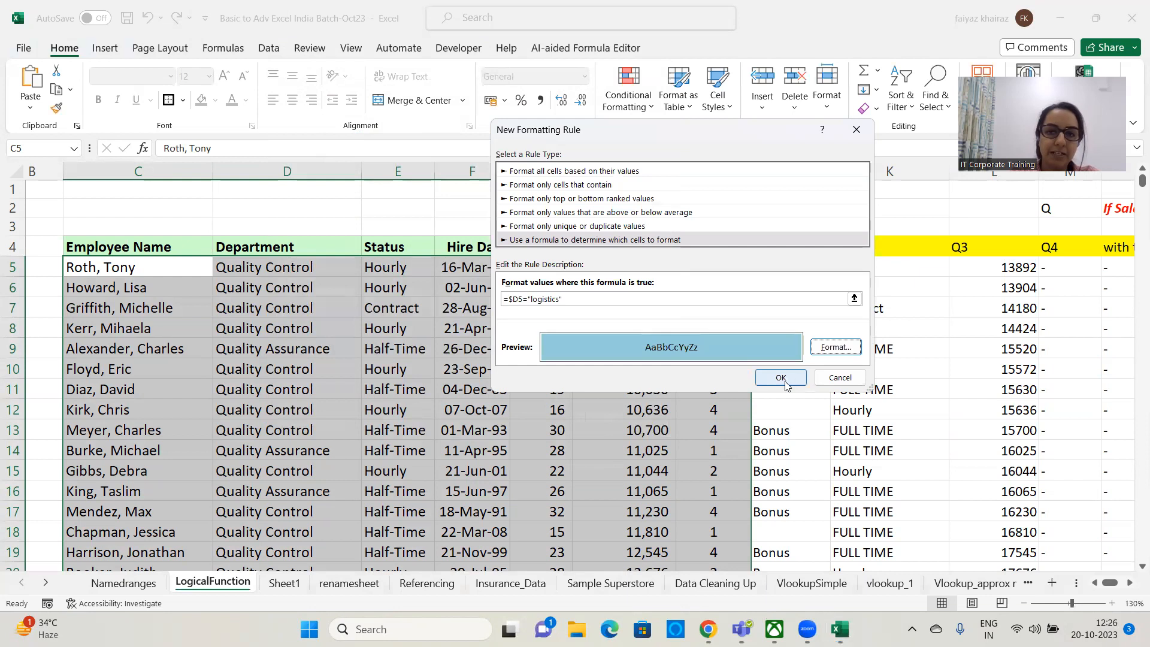
pyautogui.click(785, 382)
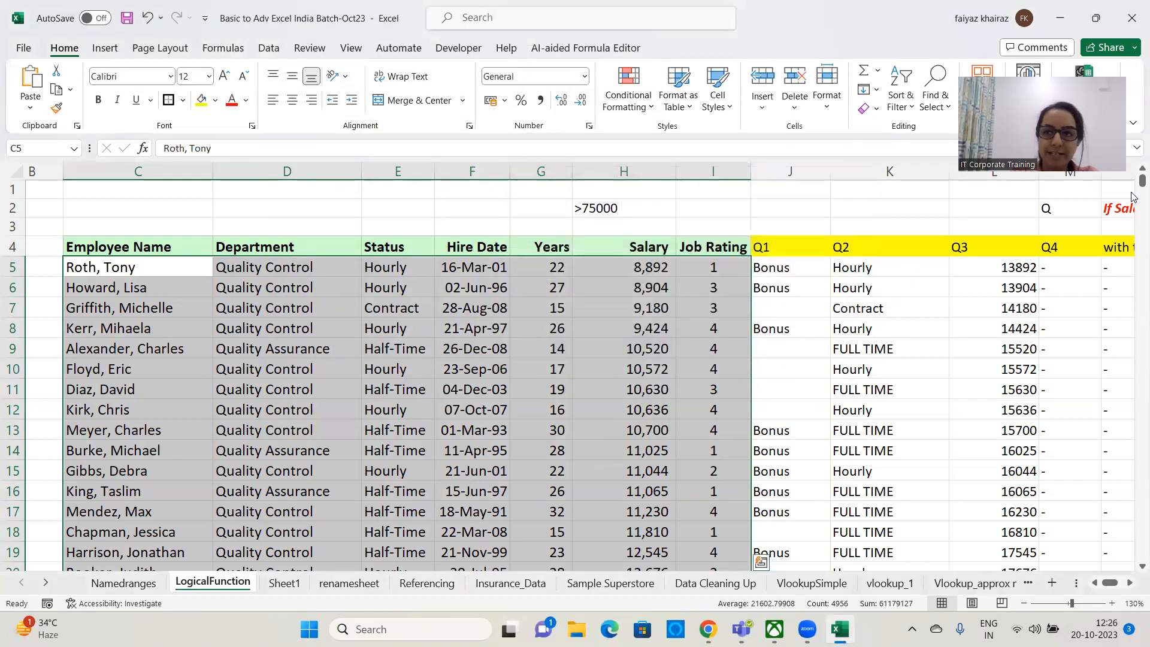
# Step: Examine the highlighted Logistics rows down the employee list, then return to the top of the sheet and deselect the data
pyautogui.moveTo(1142, 181); pyautogui.dragTo(1142, 241)
pyautogui.scroll(2, 606, 390)
pyautogui.scroll(-8, 606, 390)
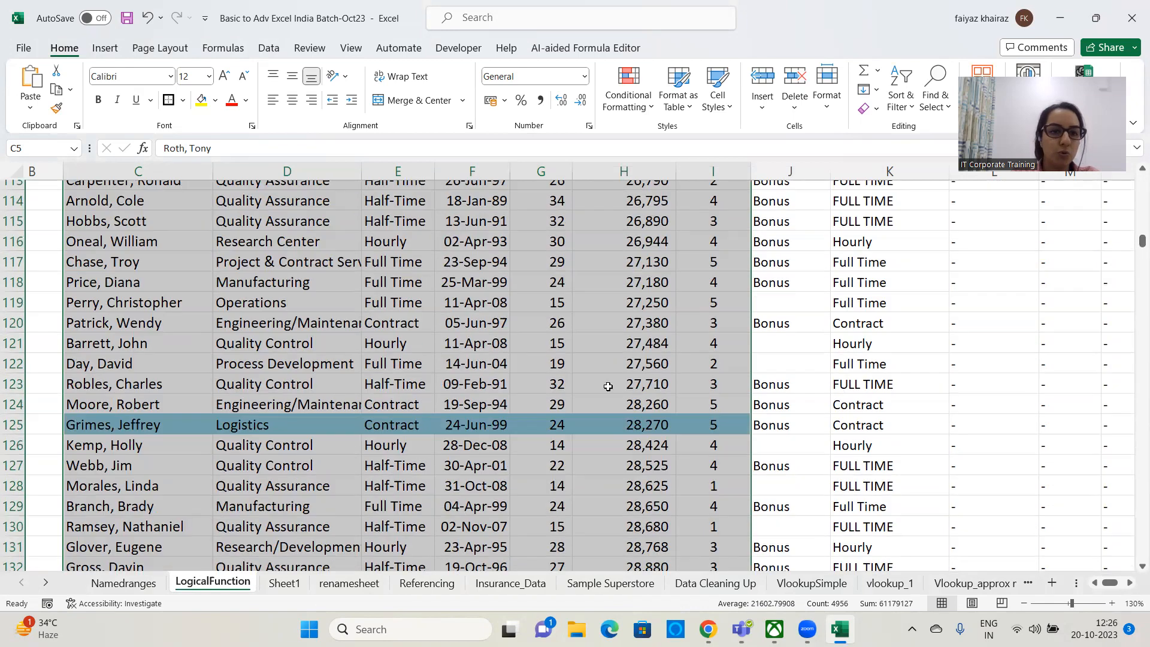
pyautogui.scroll(-19, 608, 387)
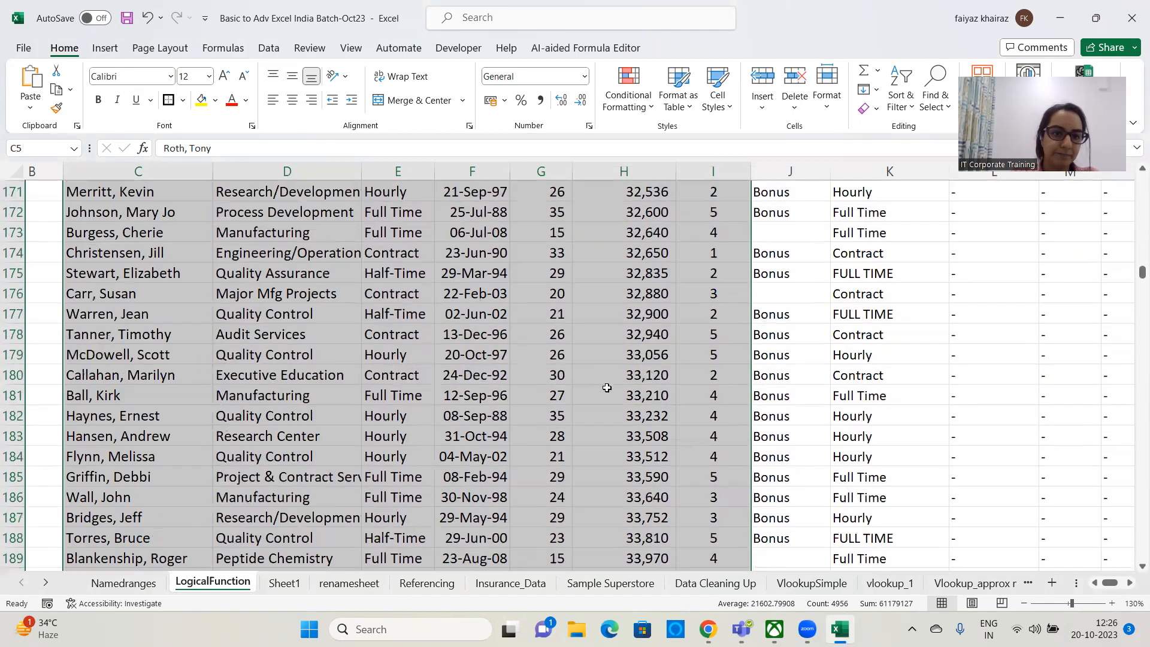
pyautogui.scroll(-6, 607, 388)
pyautogui.scroll(5, 607, 388)
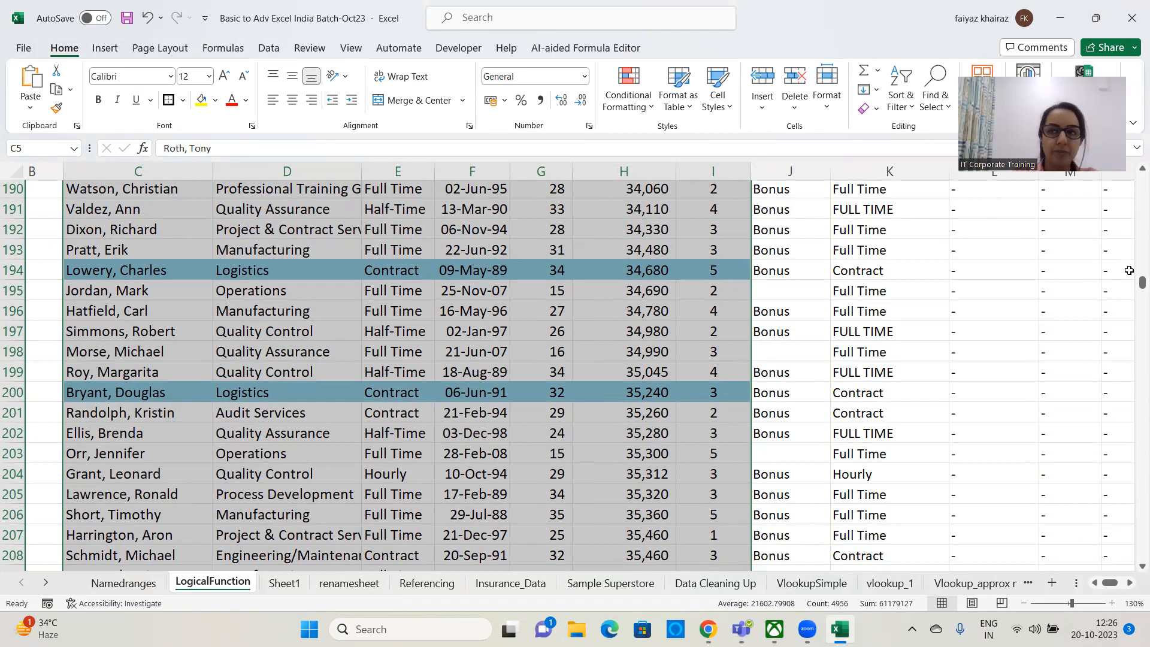
pyautogui.moveTo(1134, 274); pyautogui.dragTo(1134, 159)
pyautogui.click(296, 190)
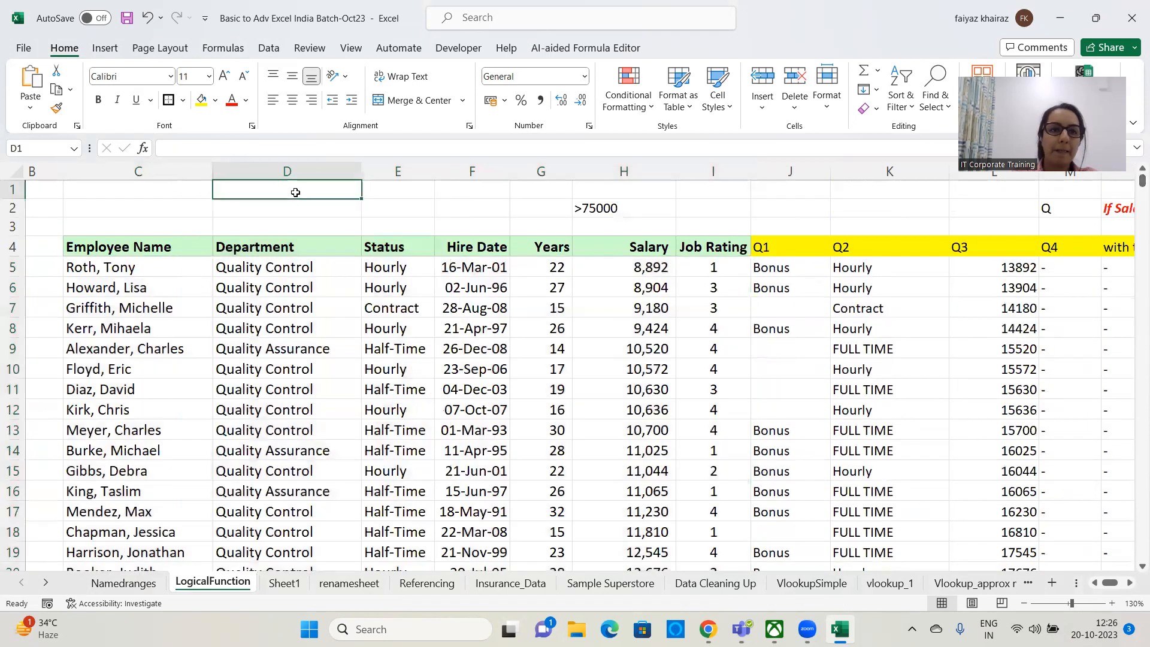
# Step: Delete the >75000 note from cell H2 above the Salary header
pyautogui.click(616, 211)
pyautogui.press('BackSpace')
pyautogui.press('Escape')
pyautogui.press('Delete')
# Step: Enter the practice question "Q - If the Salary is More than 65000 then Color it in Yellow" in cell D1
pyautogui.press('Left')
pyautogui.press('Up')
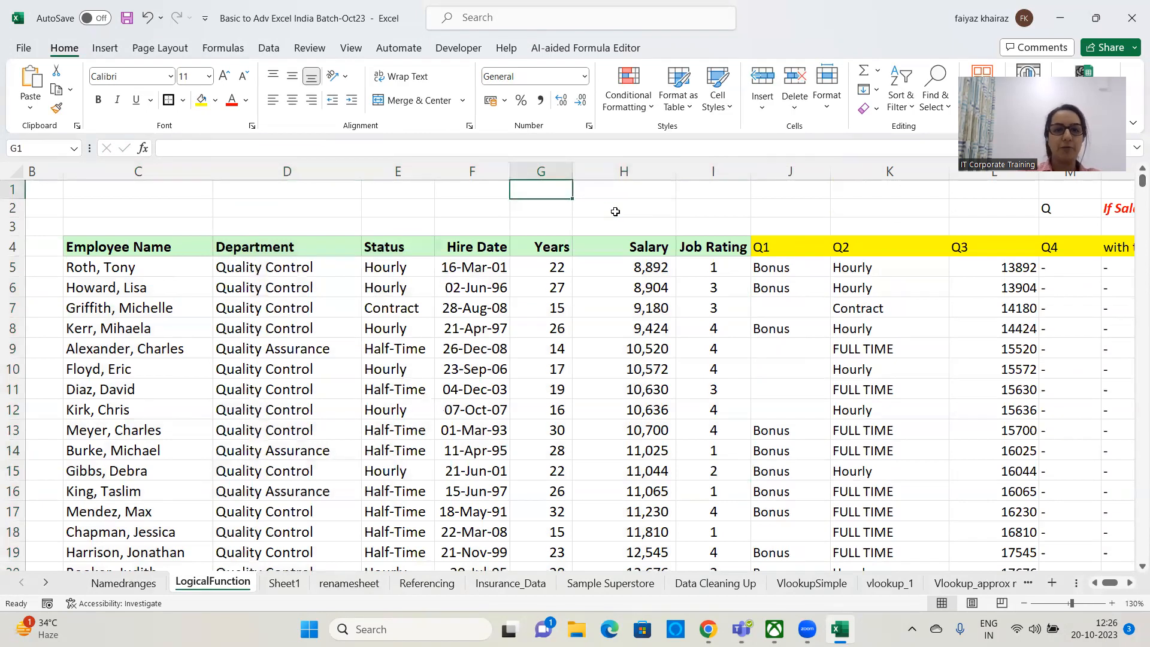
pyautogui.press('Left')
pyautogui.press('Left')
pyautogui.press('Left')
pyautogui.press('Left')
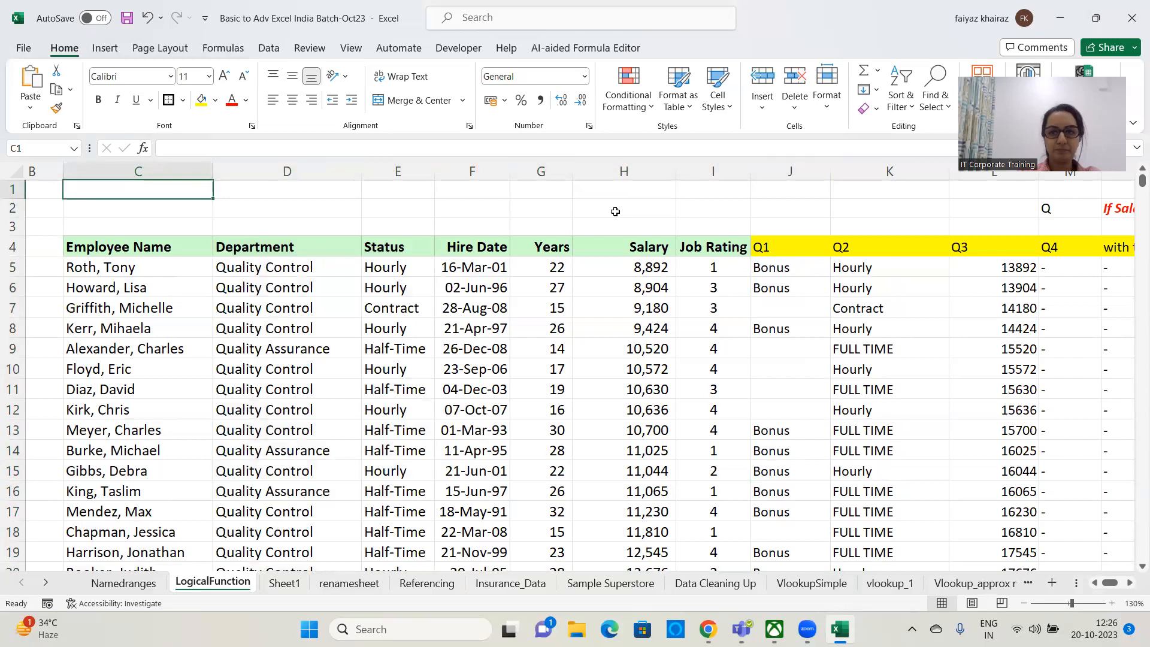
pyautogui.press('Right')
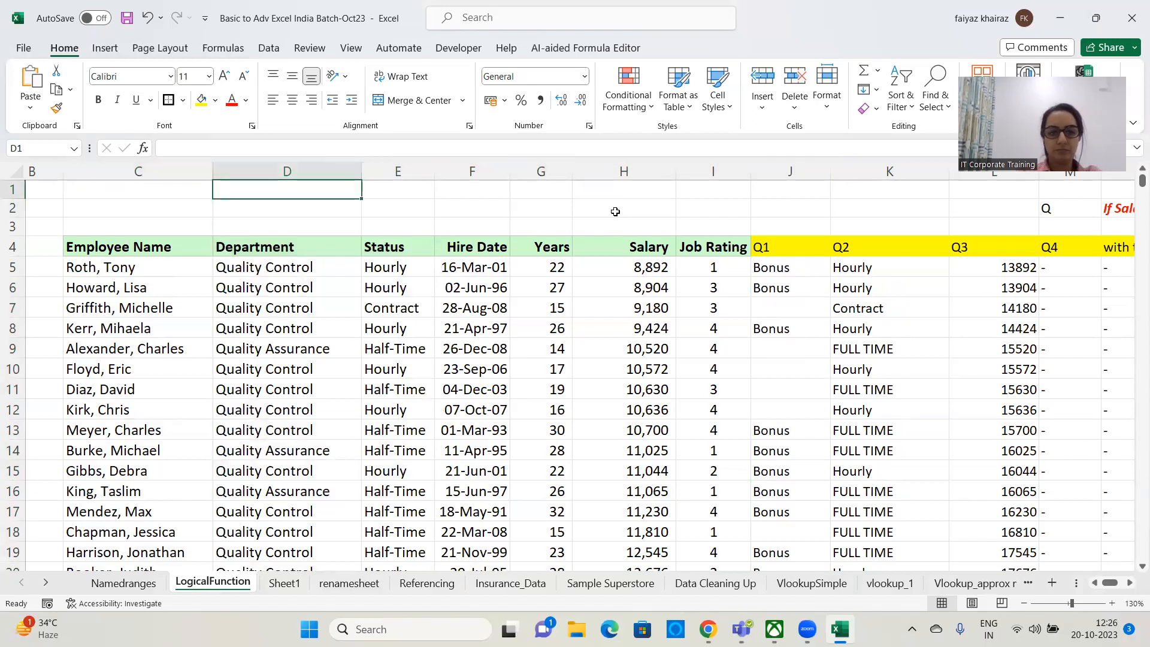
pyautogui.write('Q - If the')
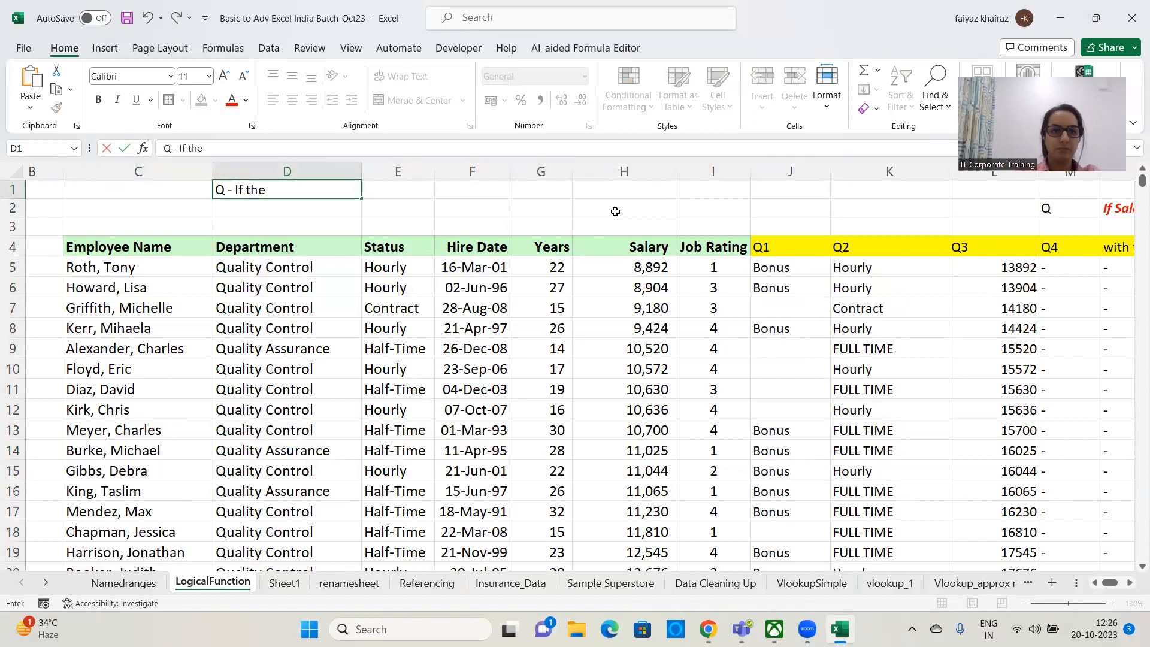
pyautogui.write(' Salar')
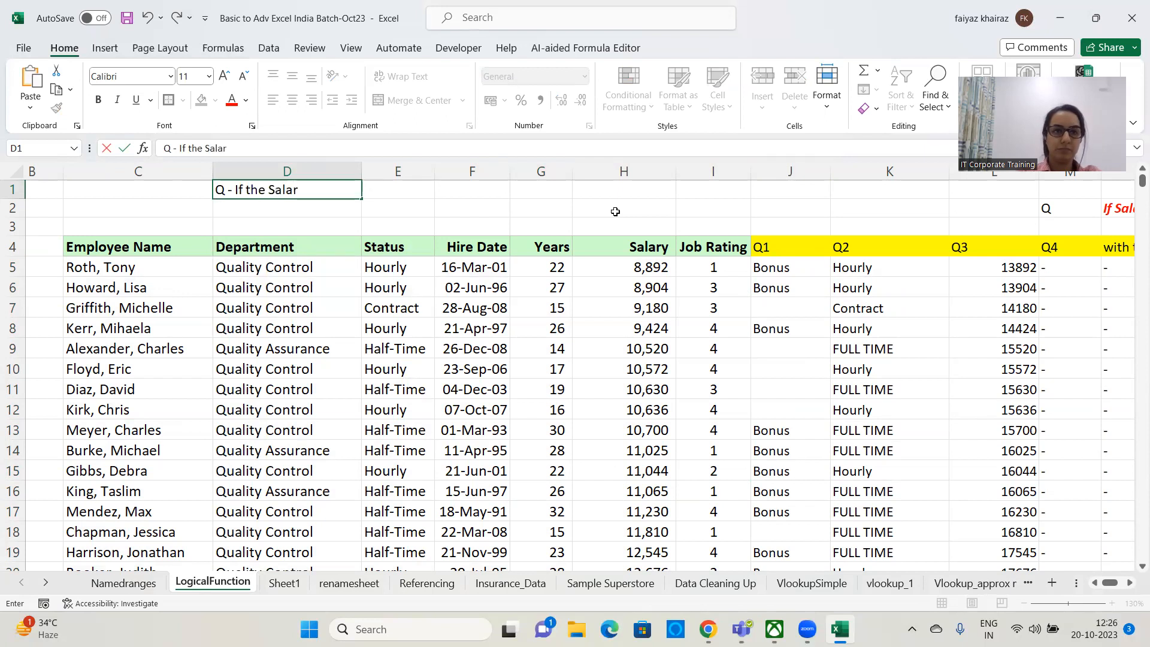
pyautogui.write('y is More')
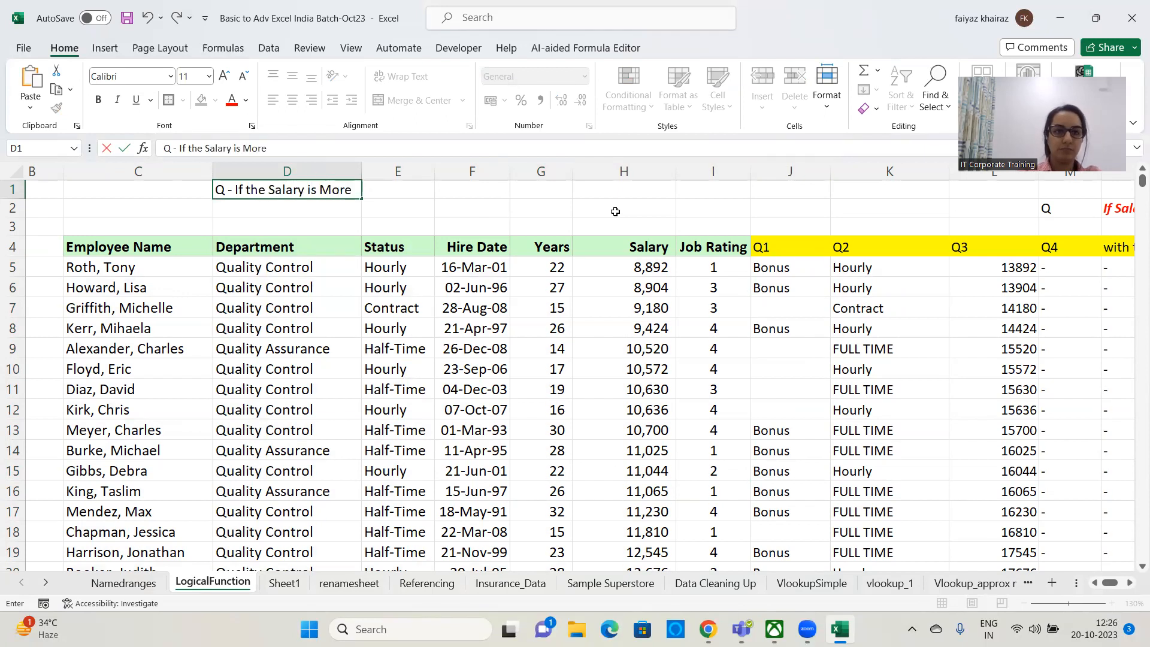
pyautogui.write(' than 65000 then Color it in ')
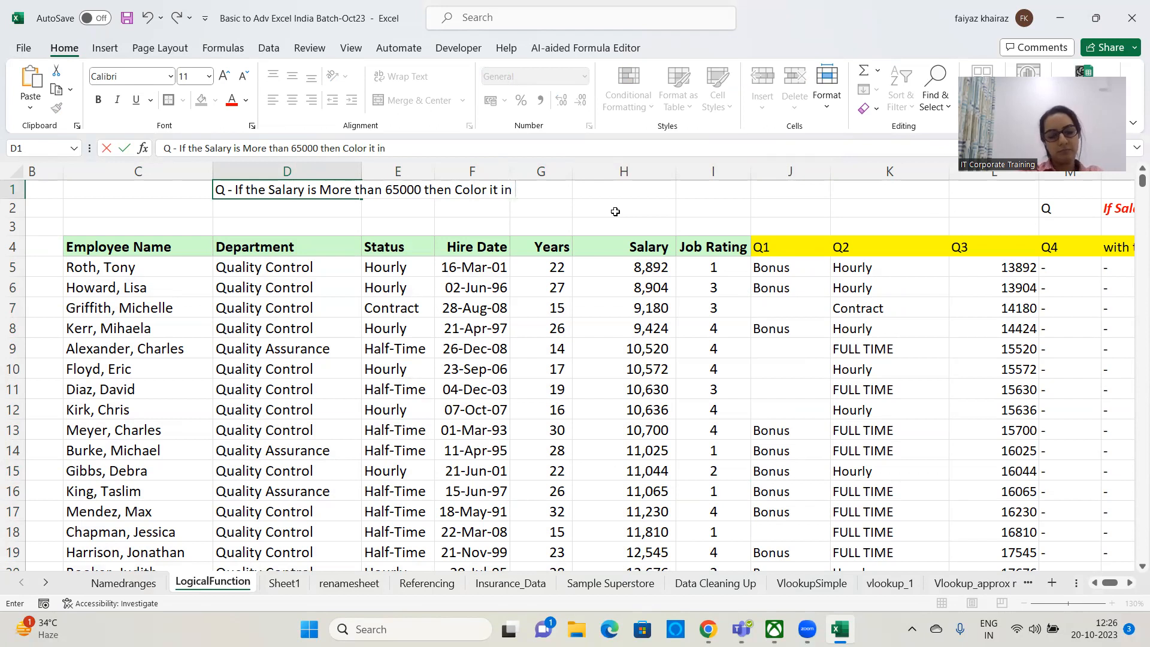
pyautogui.write('Yellow')
pyautogui.press('Return')
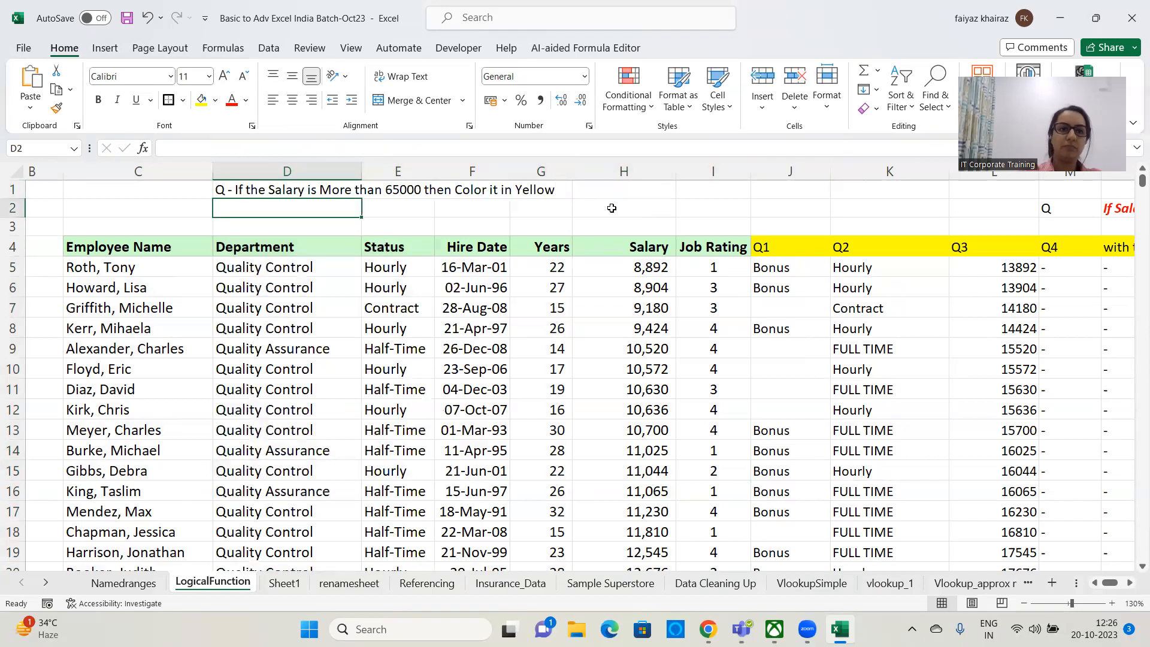